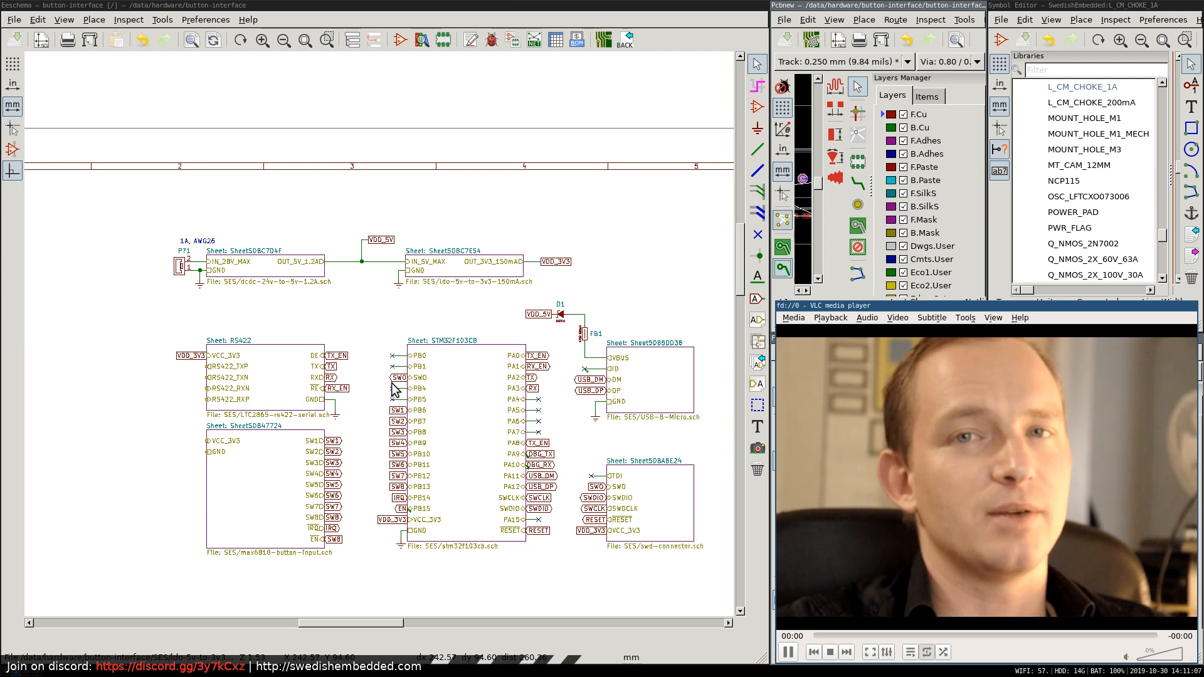
# Open the RS422 hierarchical sheet to view the transceiver interface circuit, and return to the root sheet.
pyautogui.rightClick(278, 371)
pyautogui.click(317, 394)
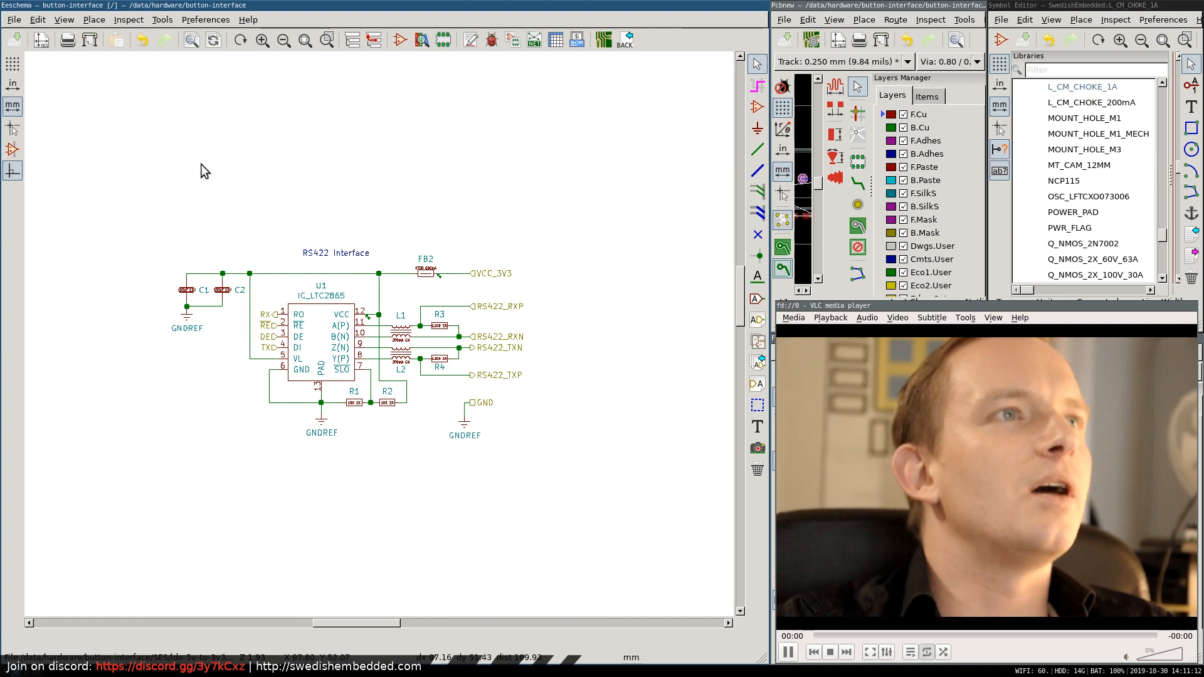
pyautogui.rightClick(401, 180)
pyautogui.click(471, 189)
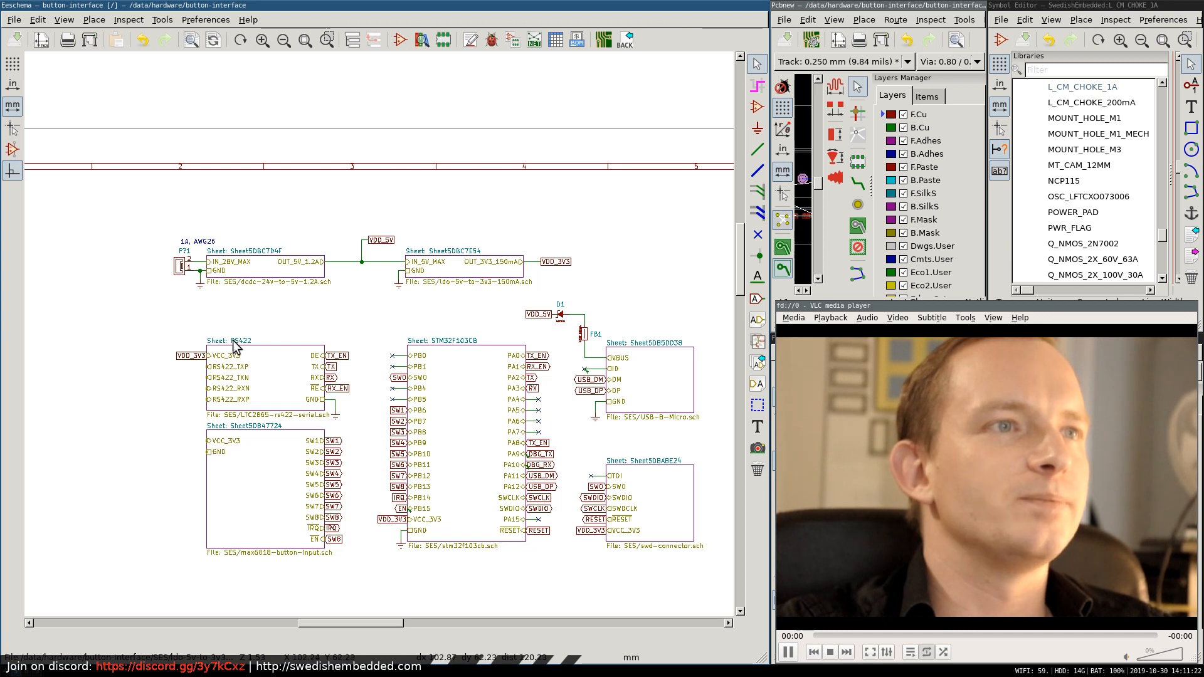
# Open the STM32F103CB hierarchical sheet to view the microcontroller circuit, and return to the root sheet.
pyautogui.rightClick(474, 409)
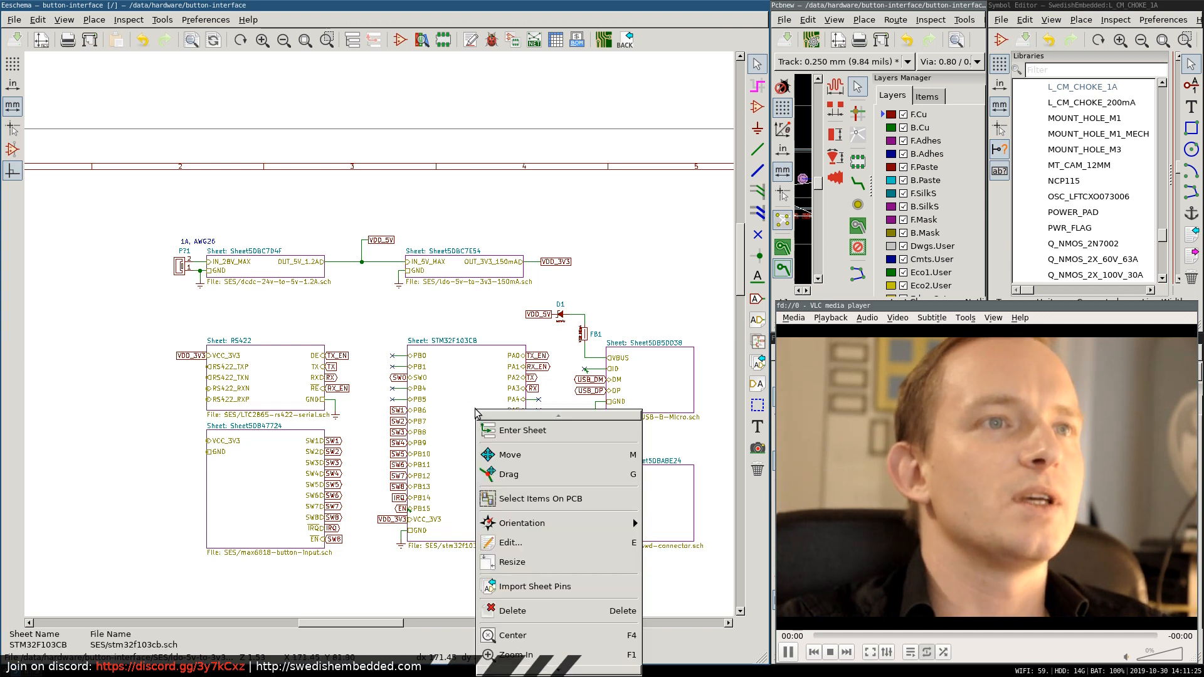
pyautogui.click(525, 434)
pyautogui.scroll(-5, 436, 363)
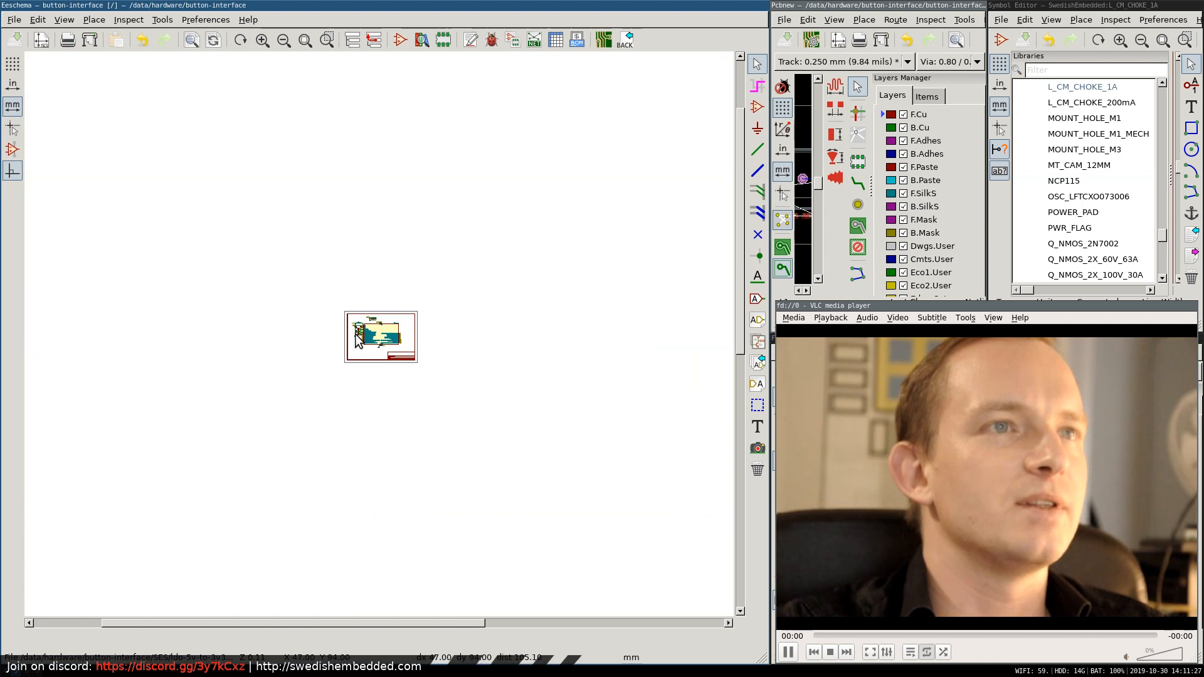
pyautogui.scroll(2, 560, 318)
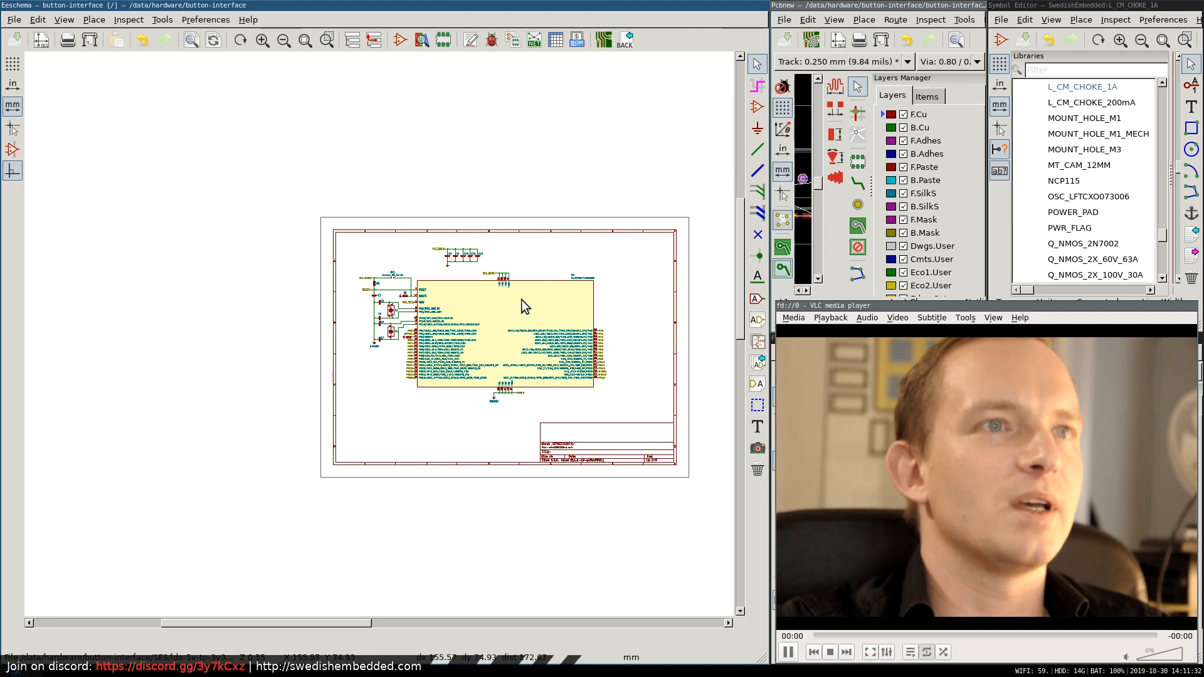
pyautogui.rightClick(540, 245)
pyautogui.click(593, 256)
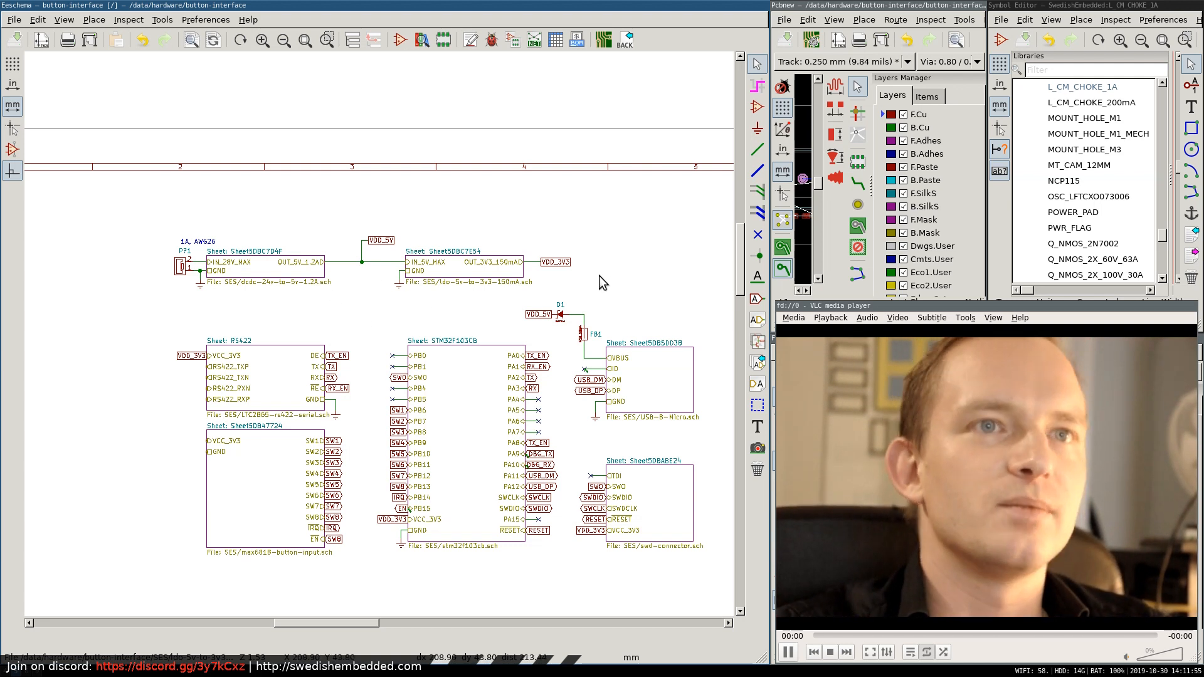
# Open the hierarchical sheet of the 24 V to 5 V DC-DC converter, dcdc-24v-to-5v-1.2A.sch.
pyautogui.moveTo(737, 246)
pyautogui.mouseDown()
pyautogui.moveTo(738, 235)
pyautogui.moveTo(738, 262)
pyautogui.mouseUp()
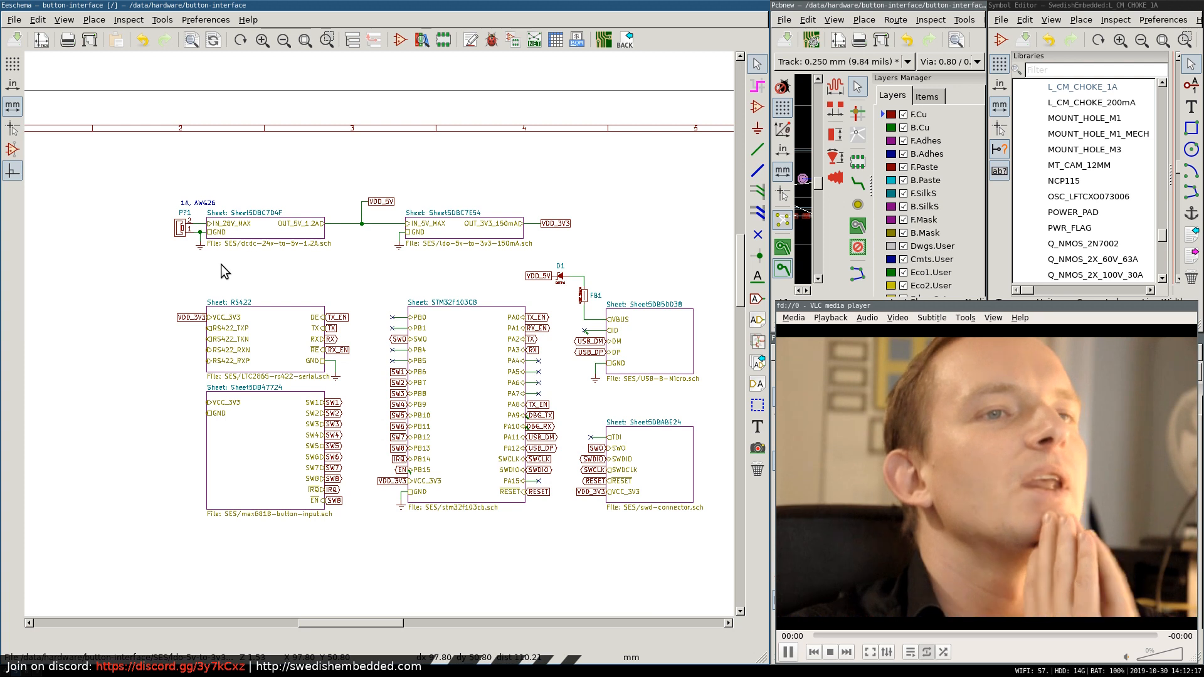
pyautogui.rightClick(270, 225)
pyautogui.click(311, 239)
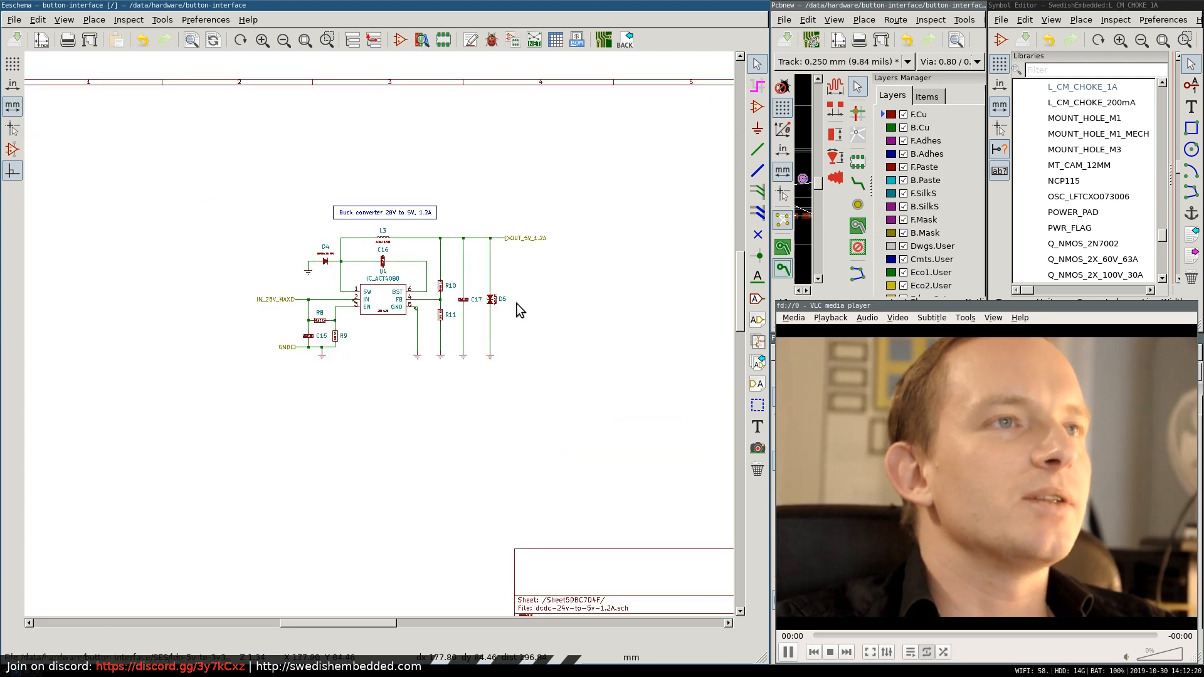
# Move the IN_28V_MAX and GND hierarchical labels left, away from their wires, leaving a gap before the converter input.
pyautogui.scroll(6, 242, 323)
pyautogui.scroll(-5, 395, 336)
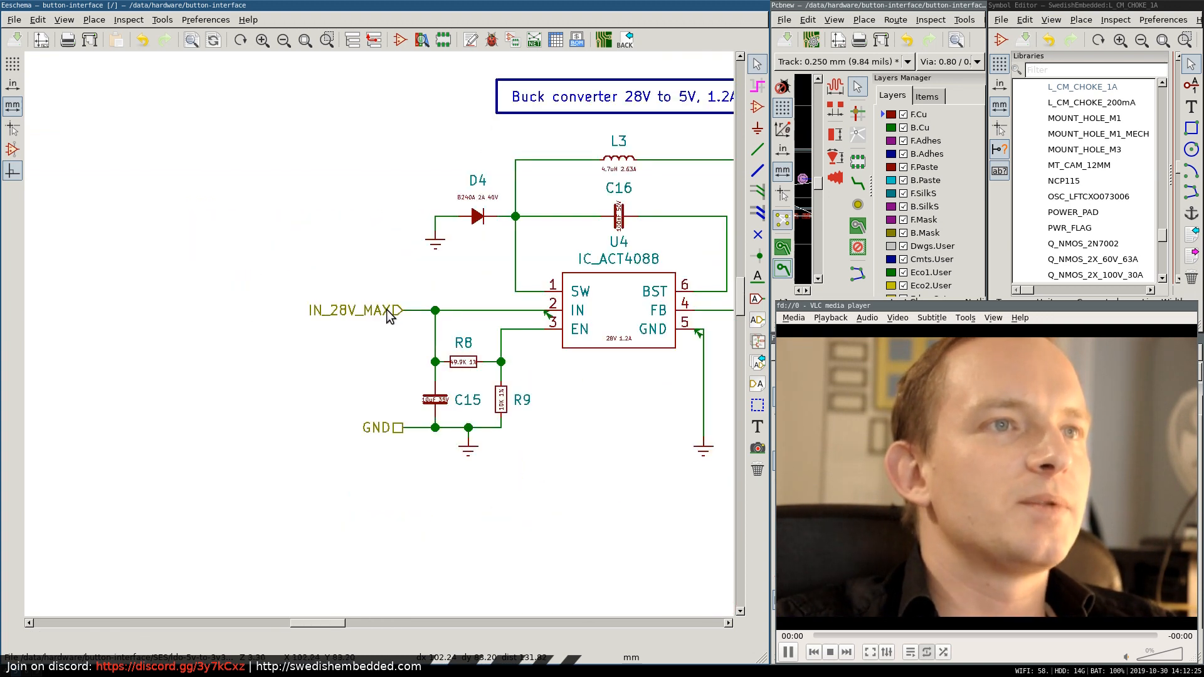
pyautogui.moveTo(390, 311); pyautogui.dragTo(265, 311)
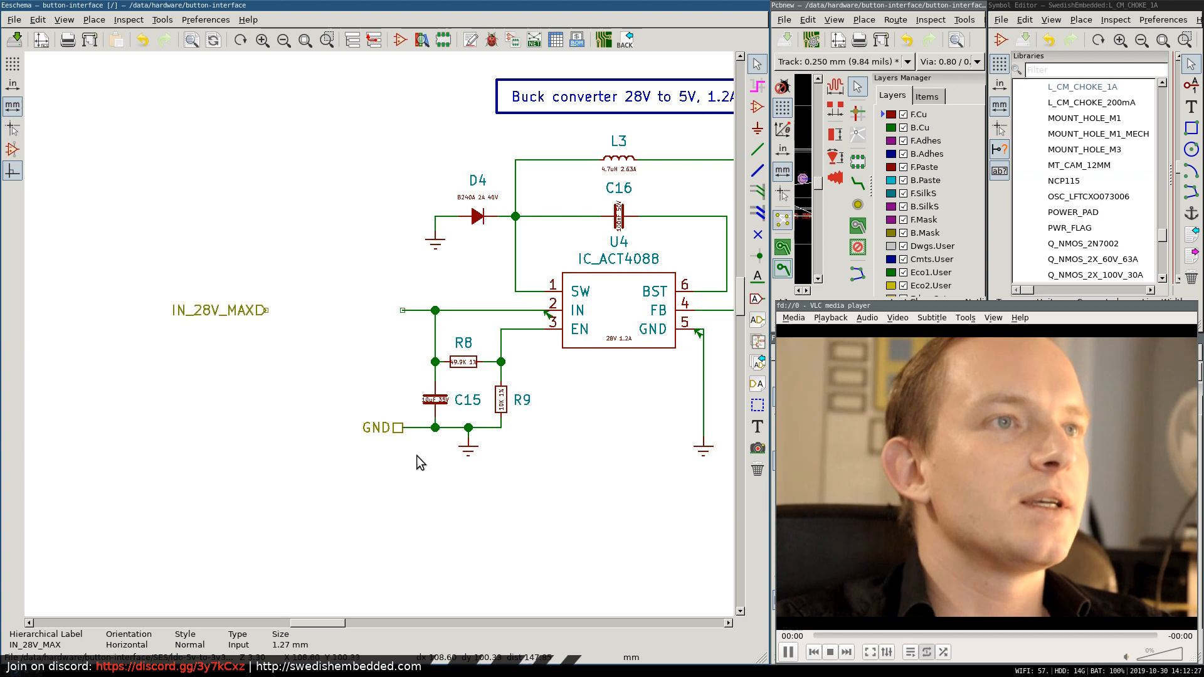
pyautogui.moveTo(396, 429); pyautogui.dragTo(261, 431)
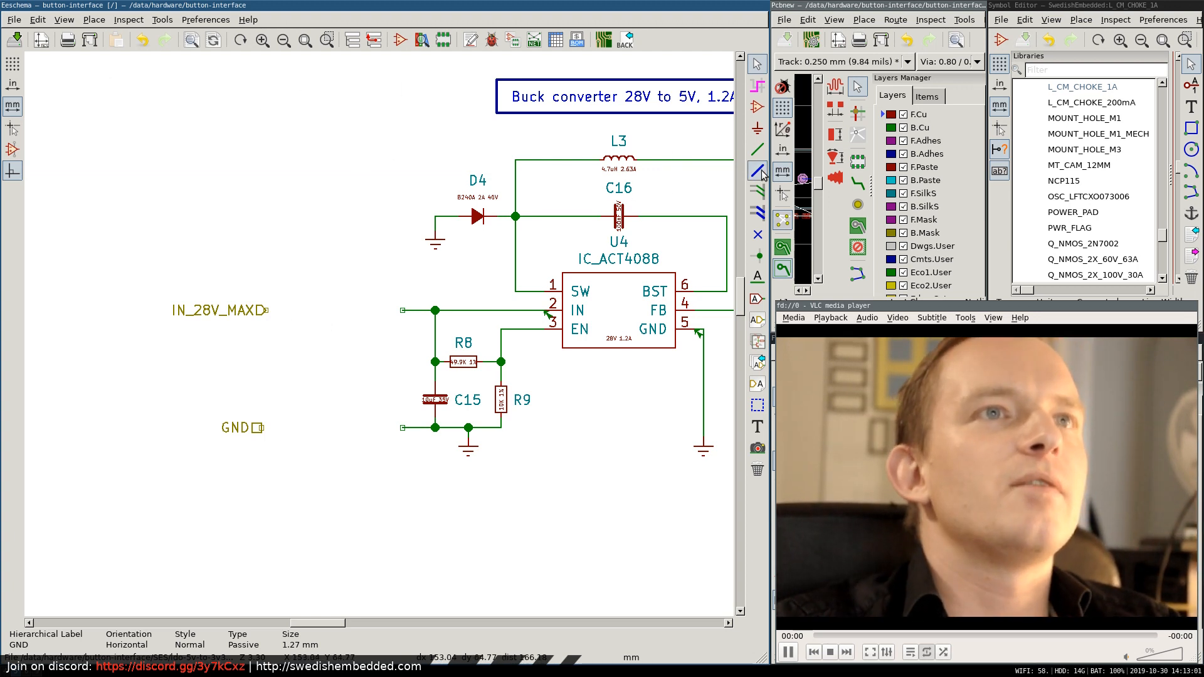
# Place an L_CM_CHOKE_1A symbol, rotated so its windings lie horizontally, between the input labels and the converter's input wires.
pyautogui.click(756, 108)
pyautogui.click(341, 306)
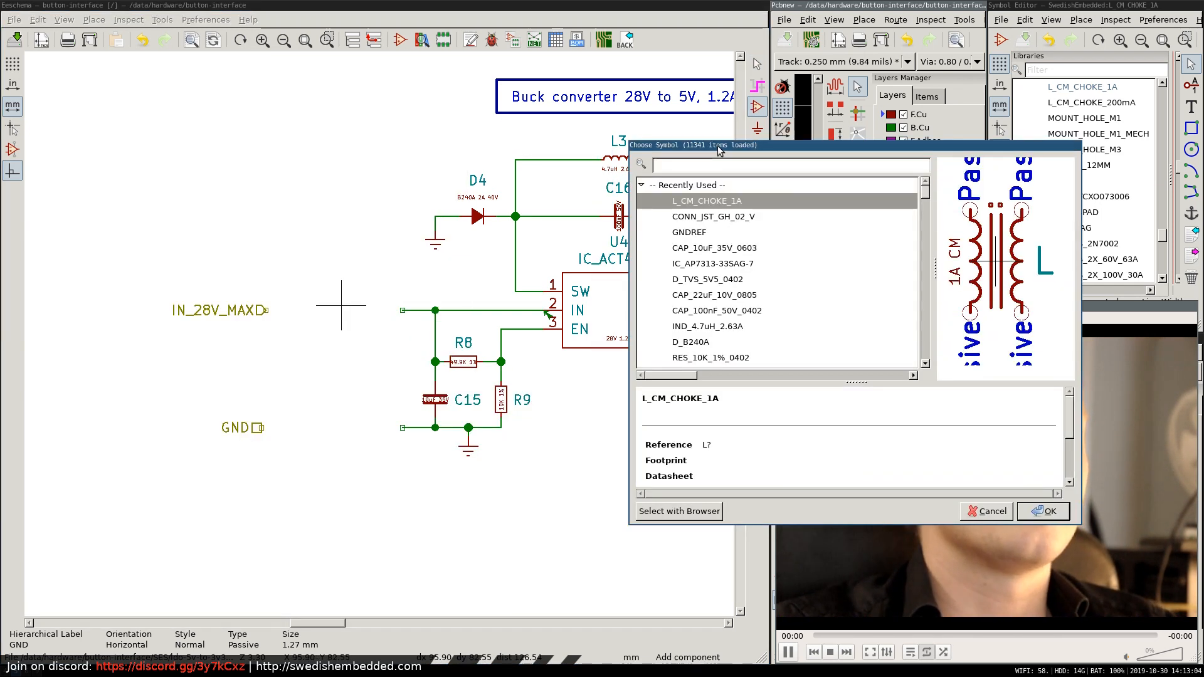
pyautogui.moveTo(719, 151); pyautogui.dragTo(540, 143)
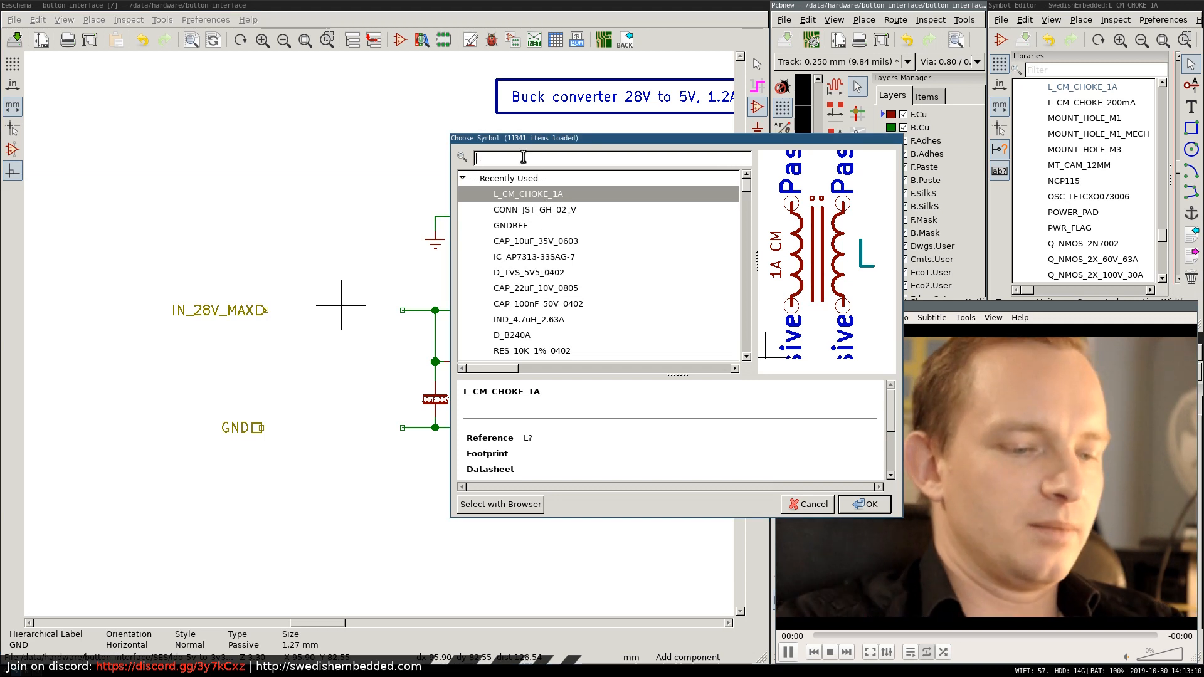
pyautogui.write('CM_')
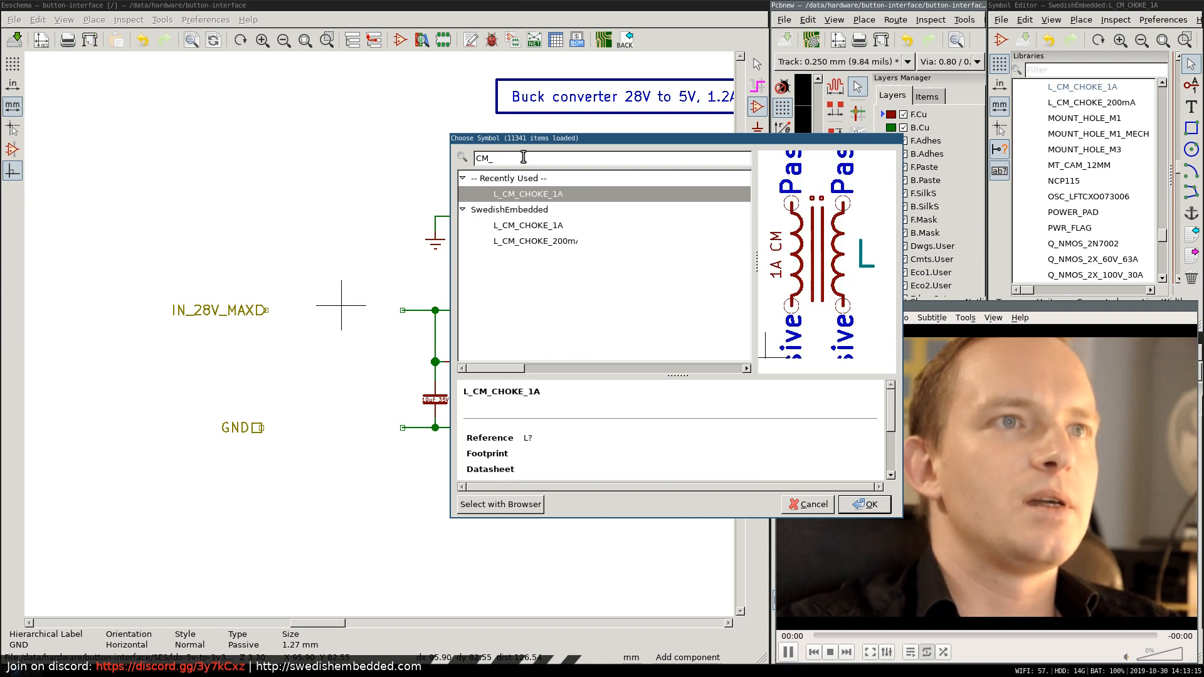
pyautogui.doubleClick(530, 195)
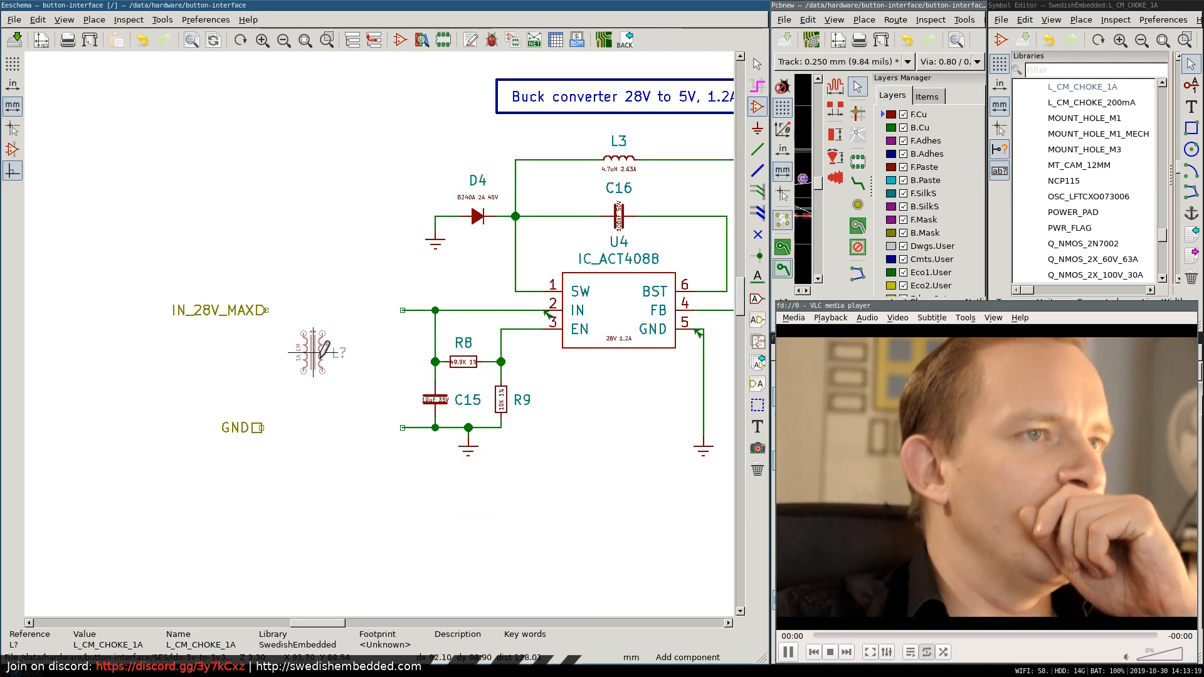
pyautogui.press('r')
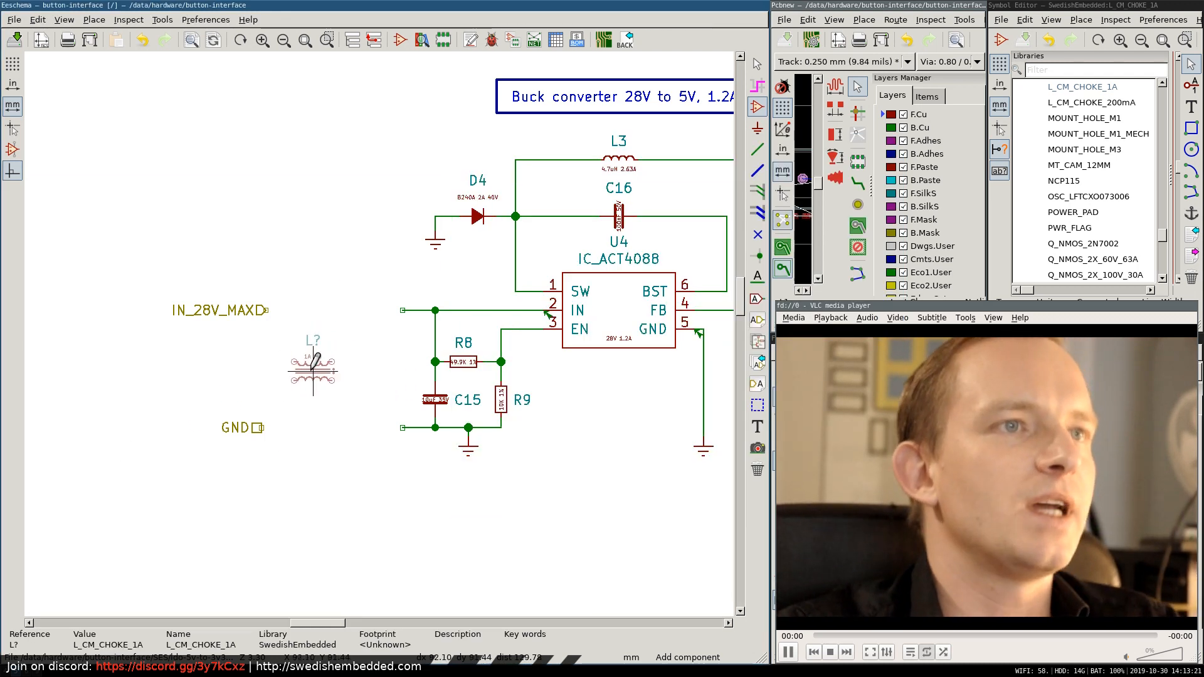
pyautogui.click(313, 367)
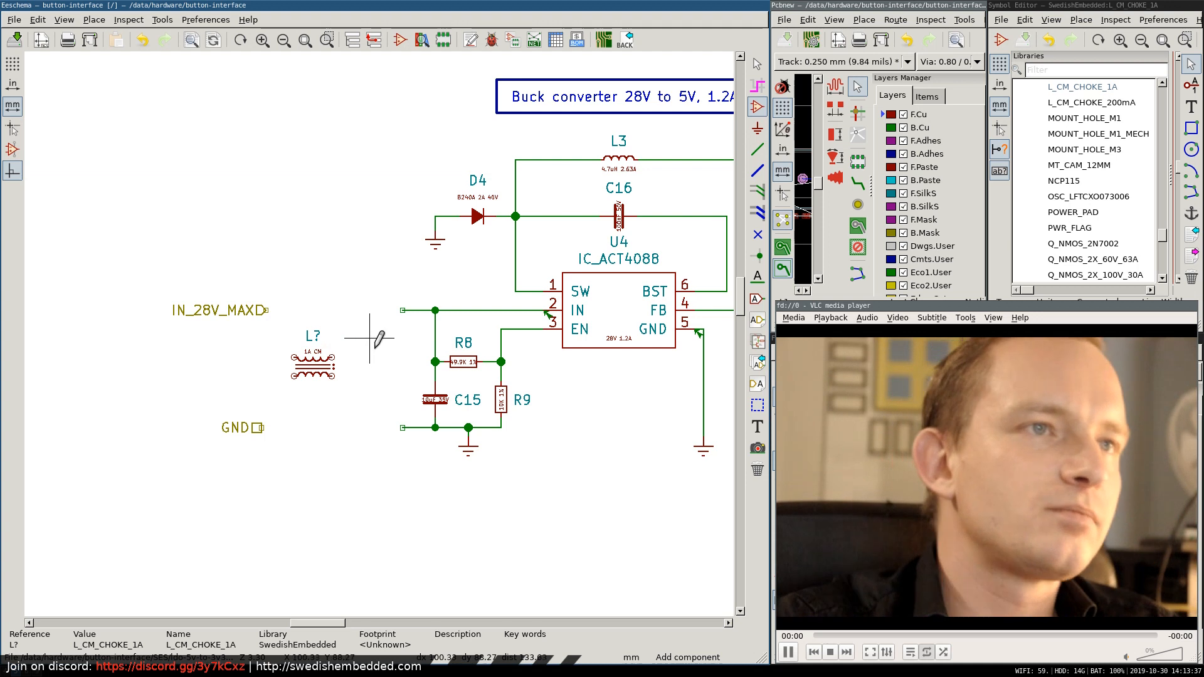
pyautogui.click(332, 362)
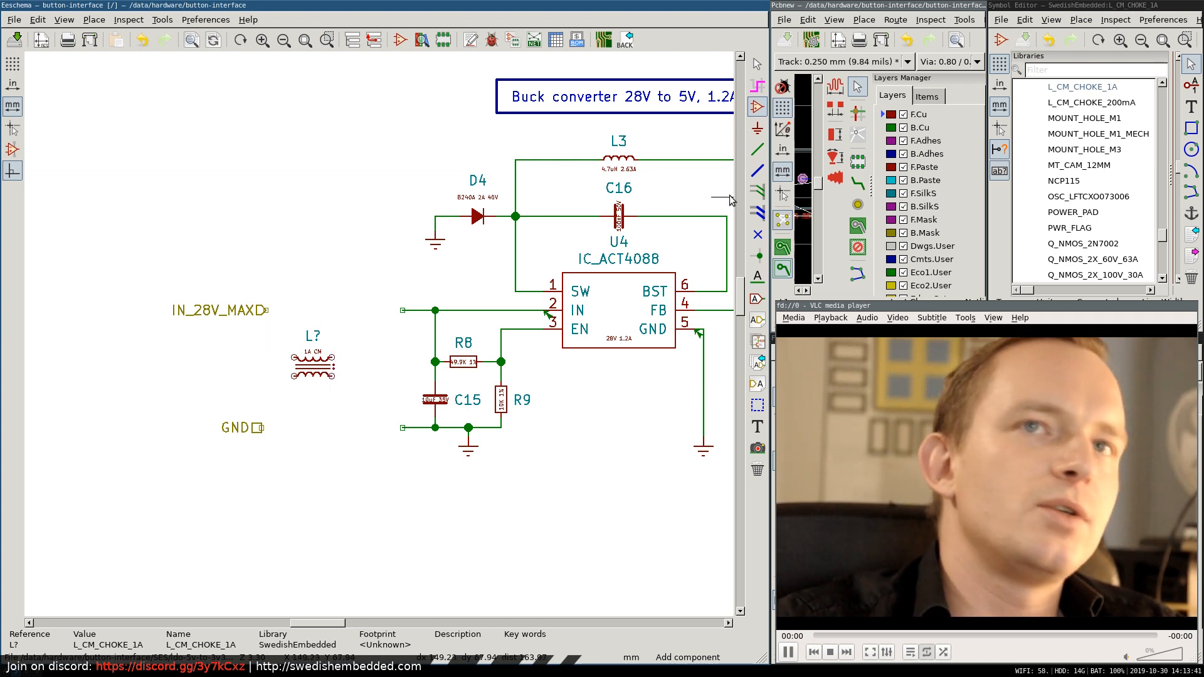
pyautogui.press('Escape')
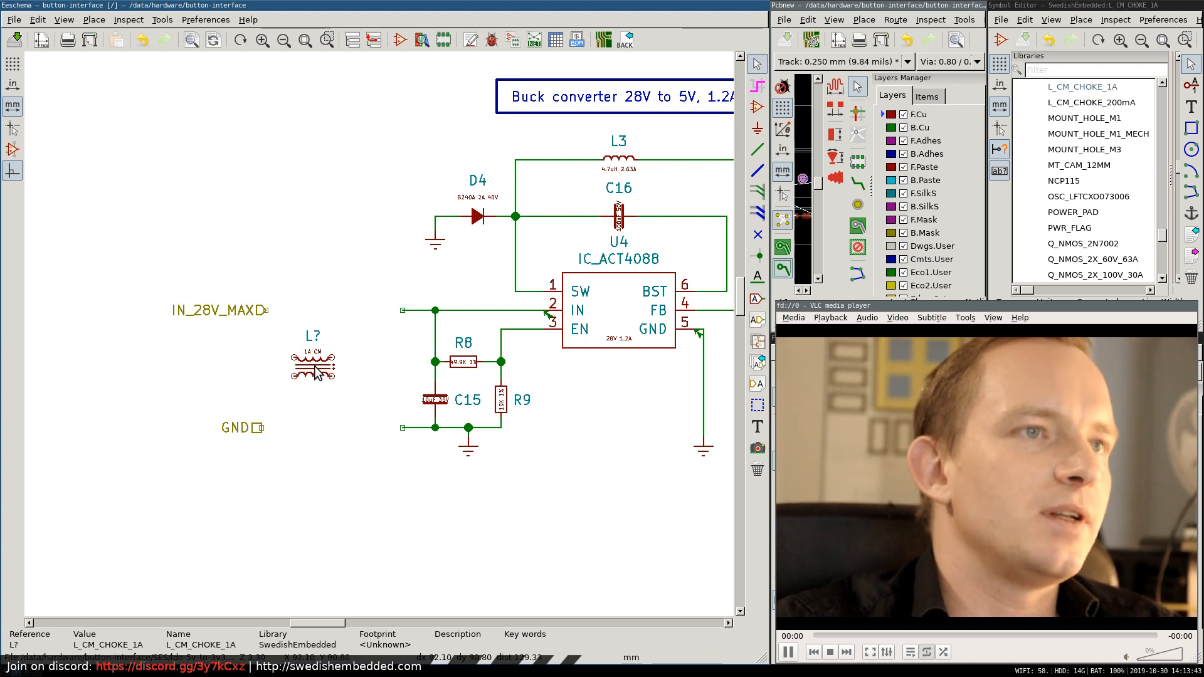
# Shift the common-mode choke and the IN_28V_MAX and GND labels further left to widen the gap before the converter input.
pyautogui.moveTo(318, 370); pyautogui.dragTo(302, 360)
pyautogui.moveTo(264, 310); pyautogui.dragTo(232, 310)
pyautogui.moveTo(259, 429); pyautogui.dragTo(249, 430)
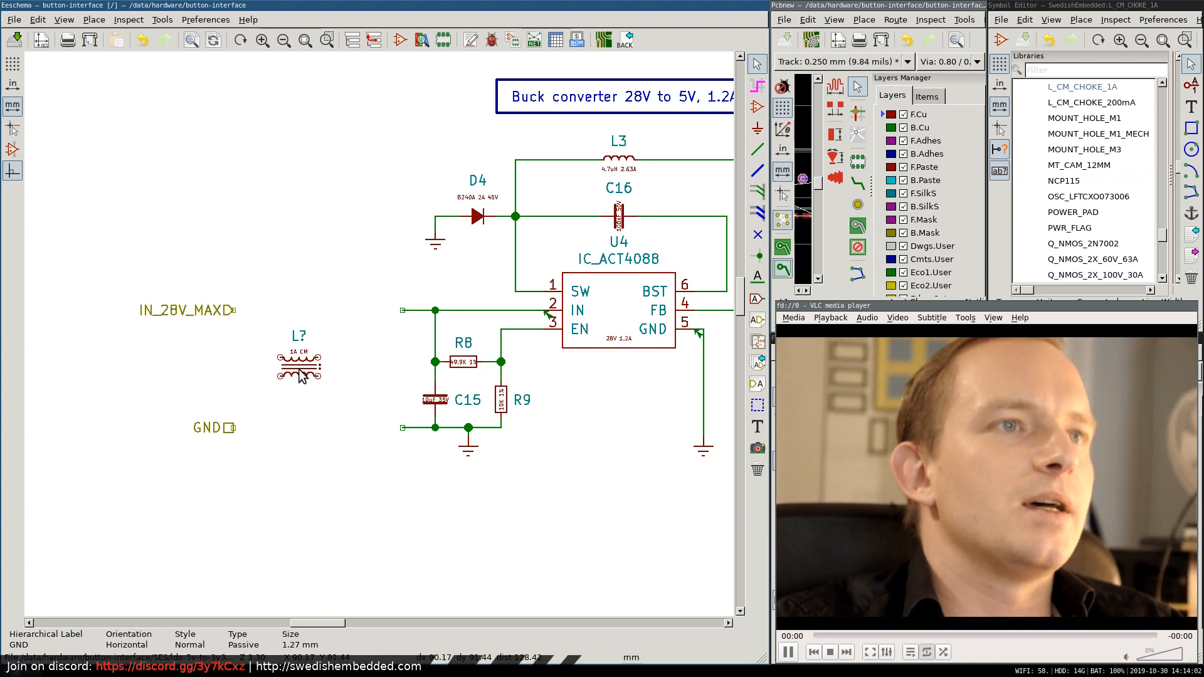
pyautogui.moveTo(301, 376); pyautogui.dragTo(274, 371)
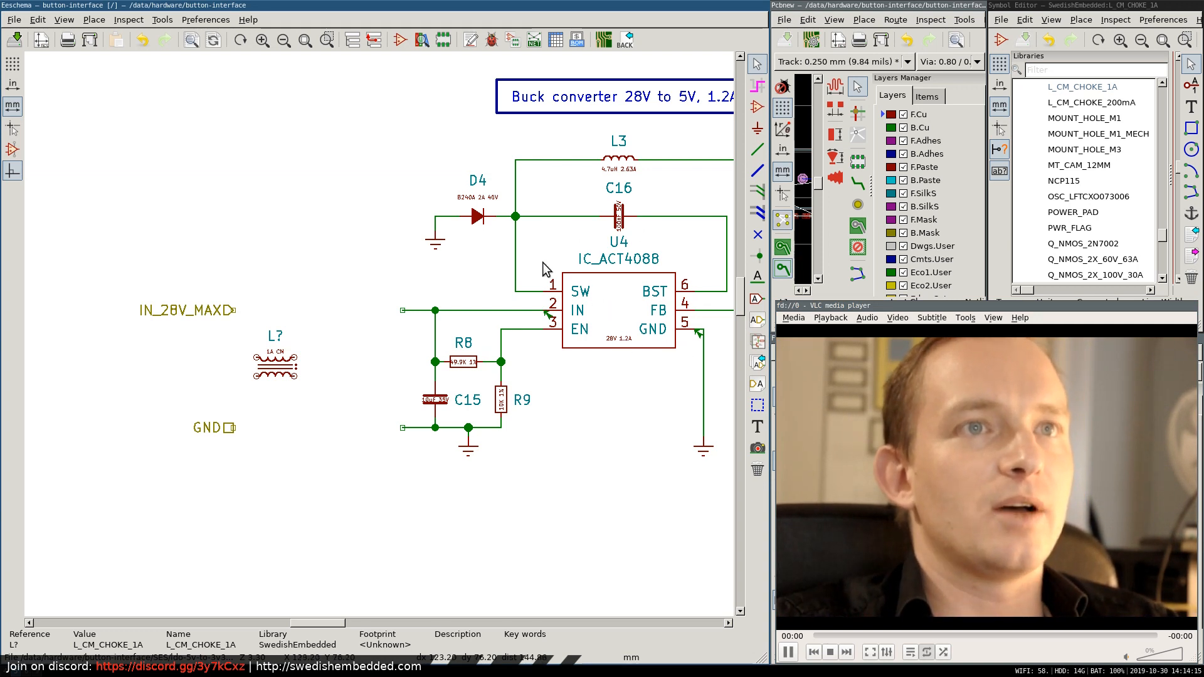
# Place a CAP_100nF_50V_0402 capacitor vertically between the common-mode choke and the converter's input wires.
pyautogui.scroll(-3, 595, 355)
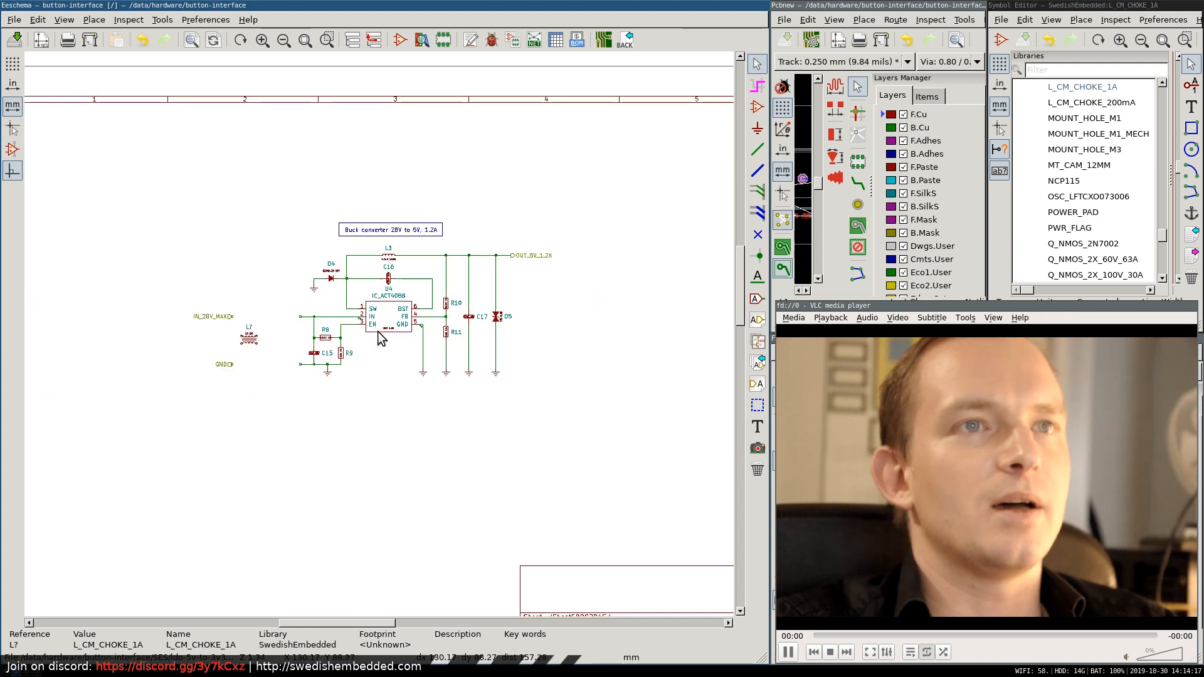
pyautogui.scroll(3, 377, 331)
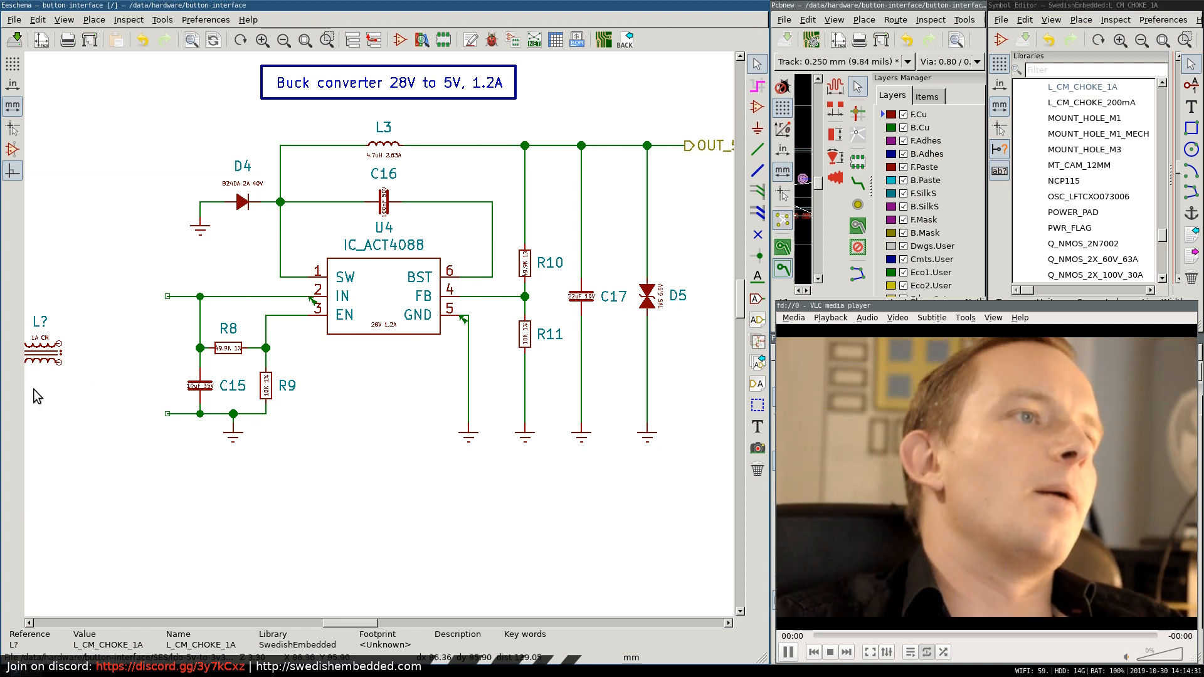
pyautogui.scroll(3, 32, 389)
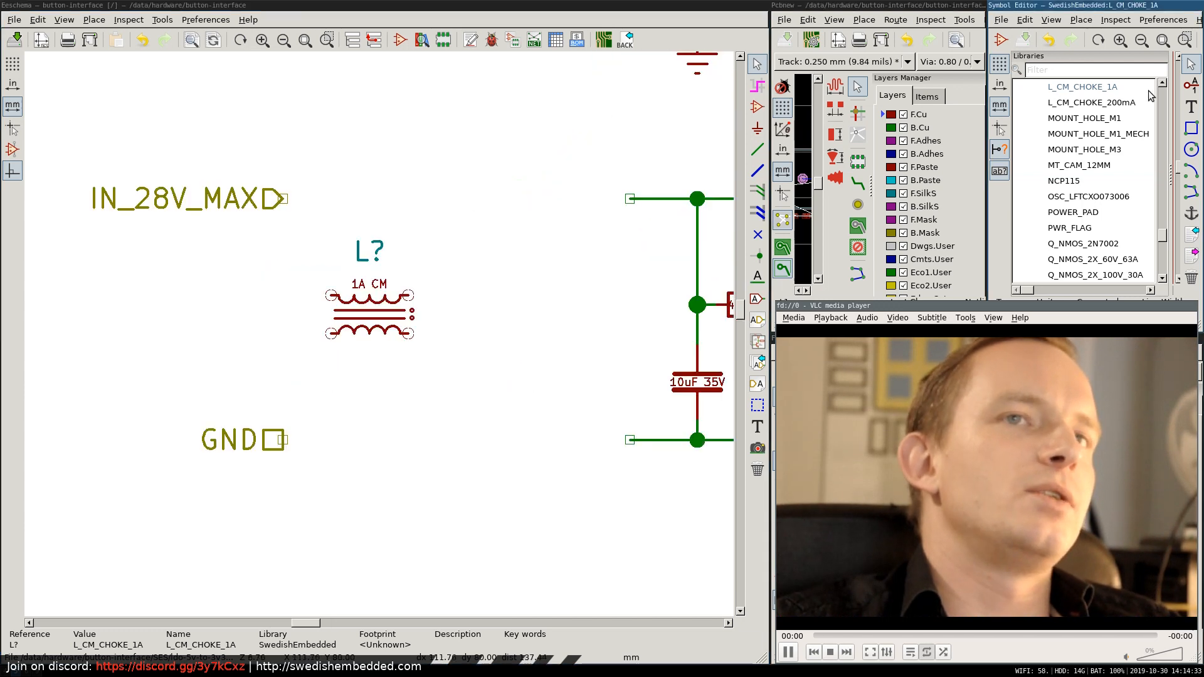
pyautogui.click(757, 108)
pyautogui.click(493, 301)
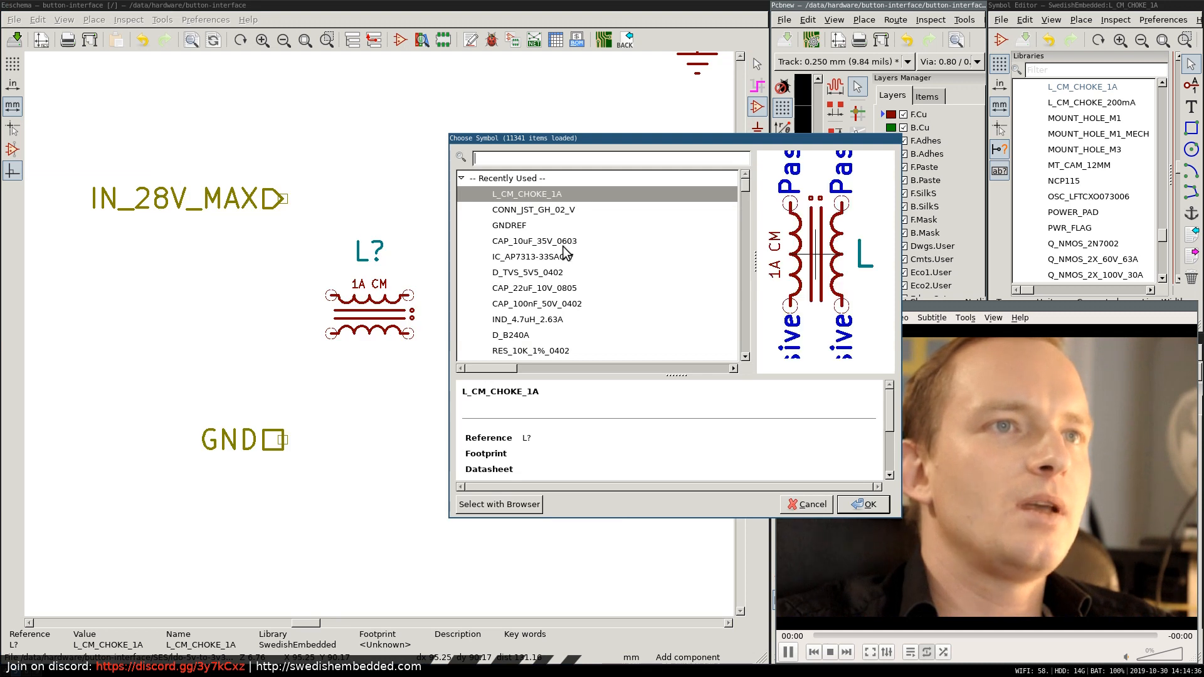
pyautogui.write('100')
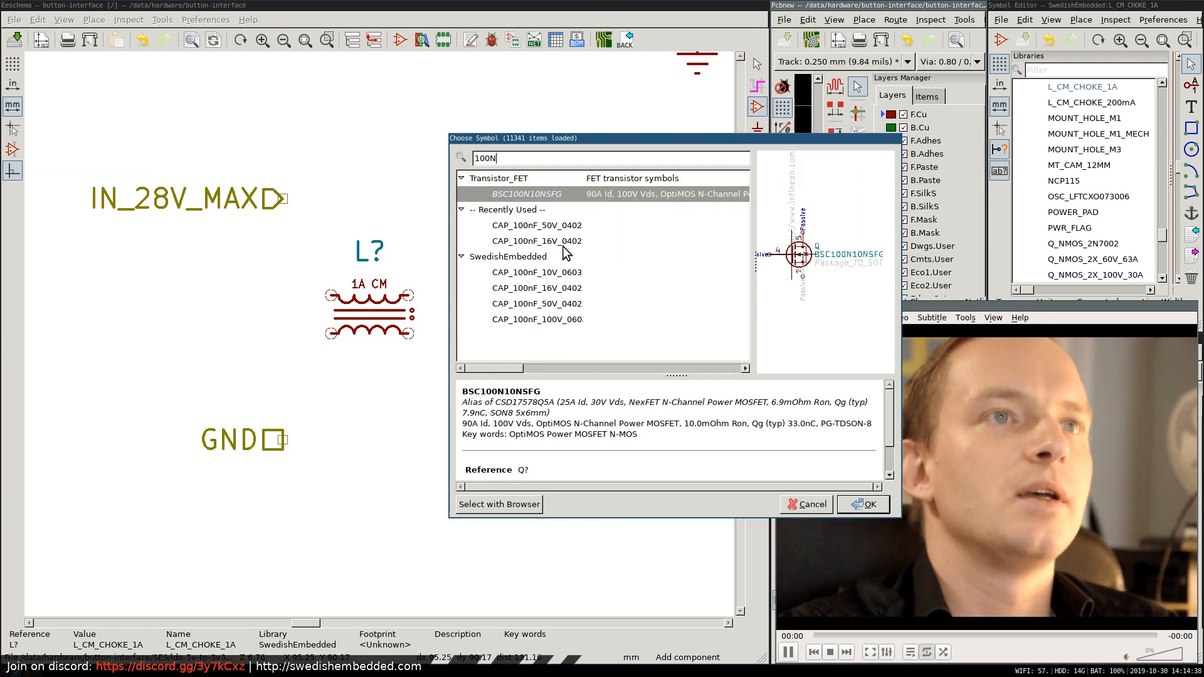
pyautogui.write('n')
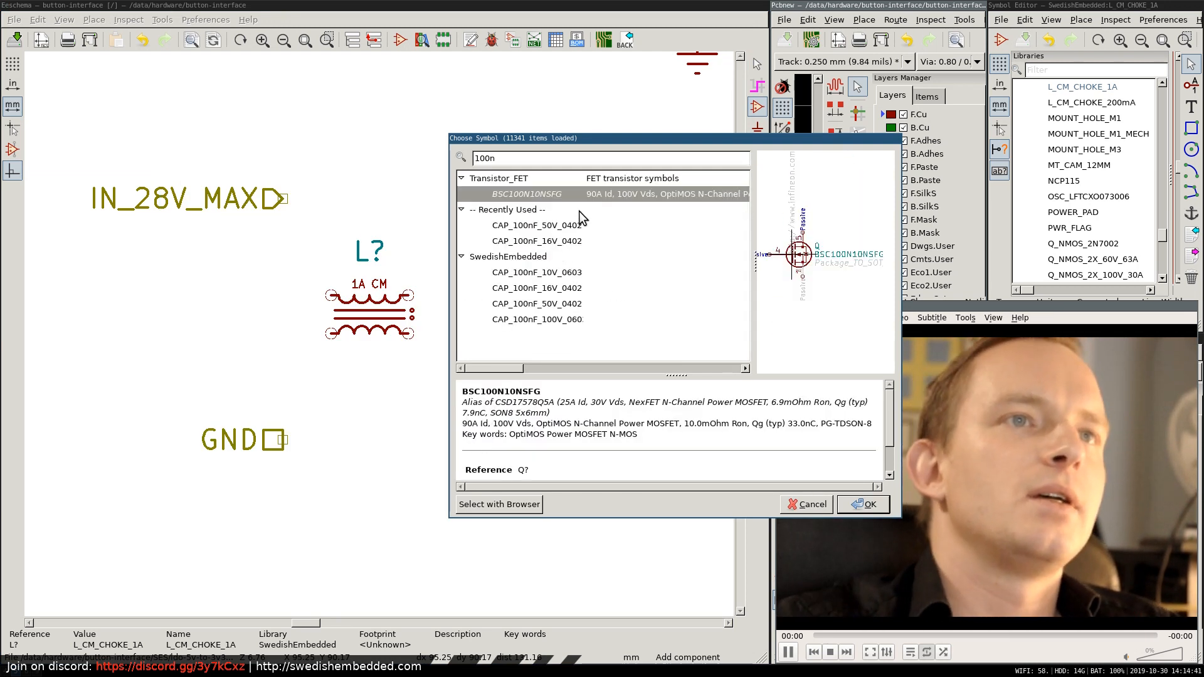
pyautogui.doubleClick(533, 226)
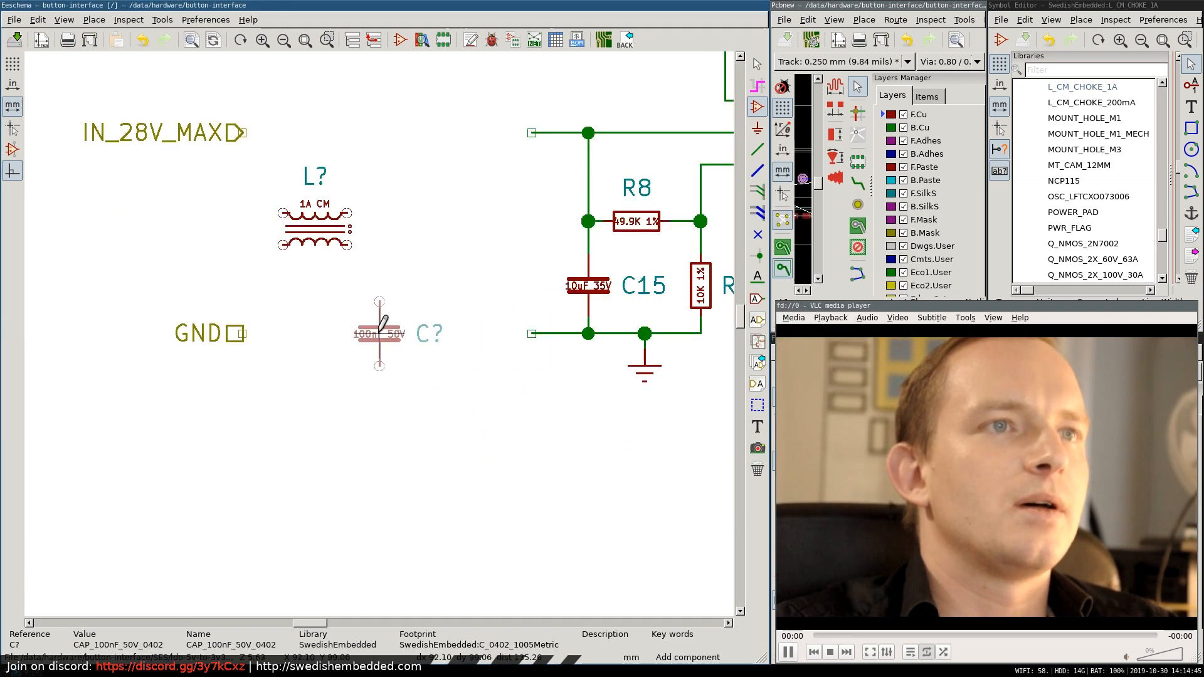
pyautogui.scroll(-2, 379, 333)
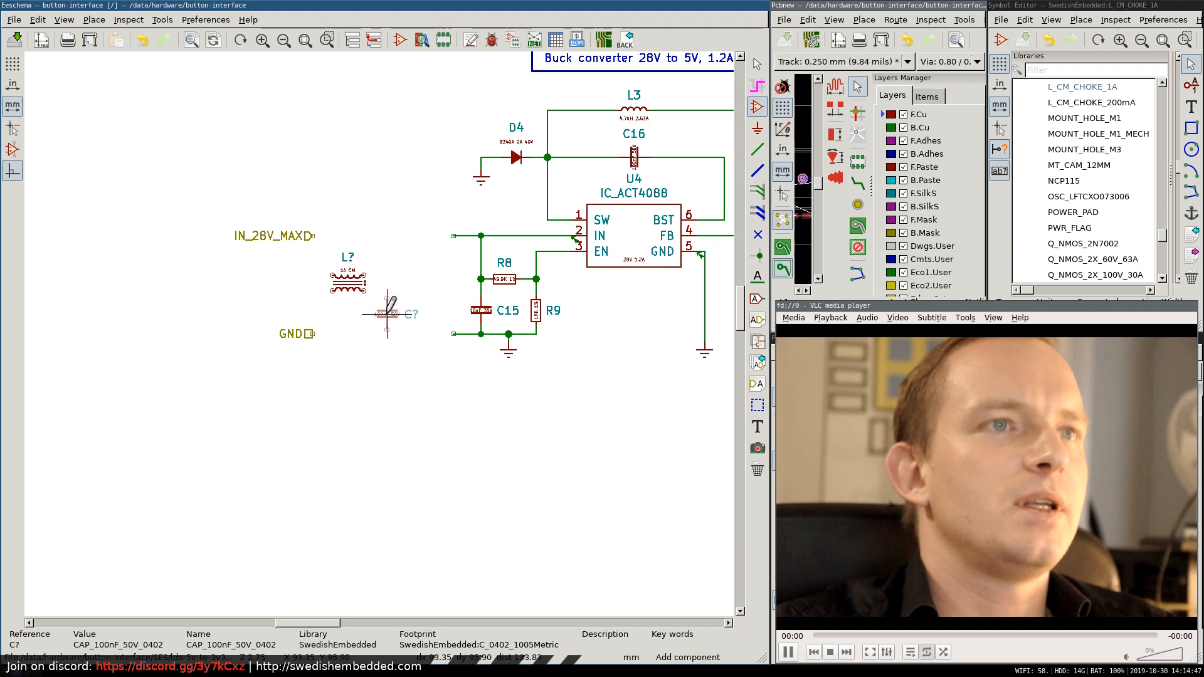
pyautogui.click(387, 313)
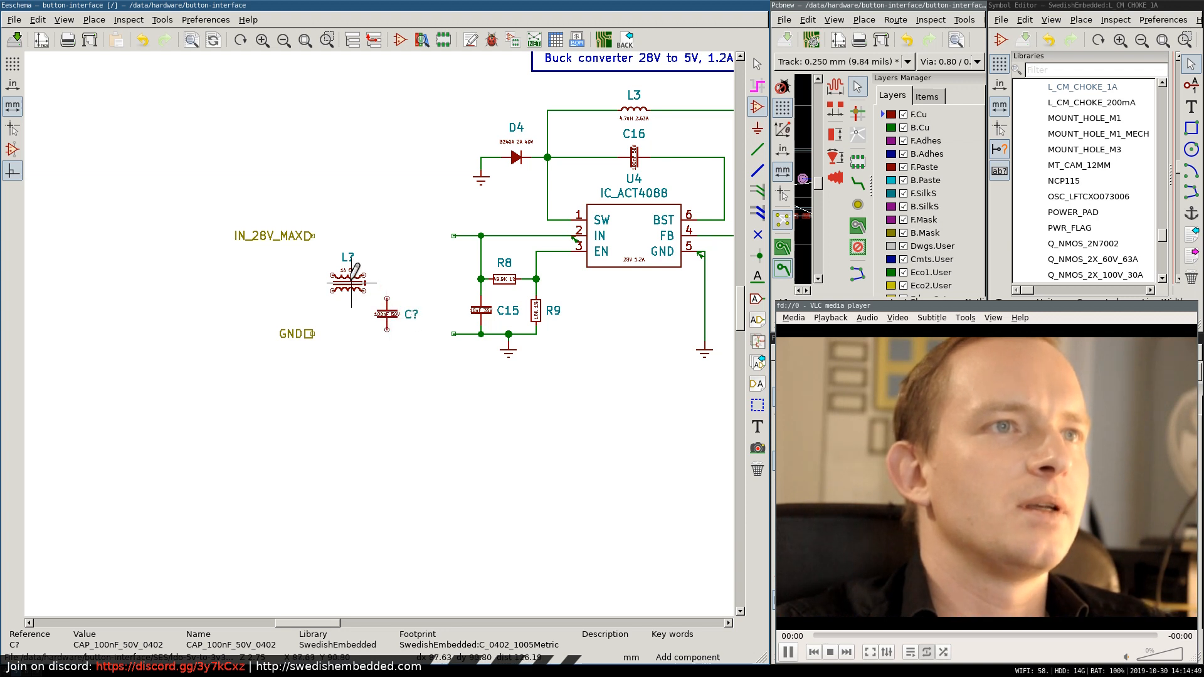
pyautogui.press('Escape')
# Move the IN_28V_MAX and GND labels, the common-mode choke and the new 100 nF capacitor further left of the converter input.
pyautogui.moveTo(348, 281); pyautogui.dragTo(255, 234)
pyautogui.click(308, 236)
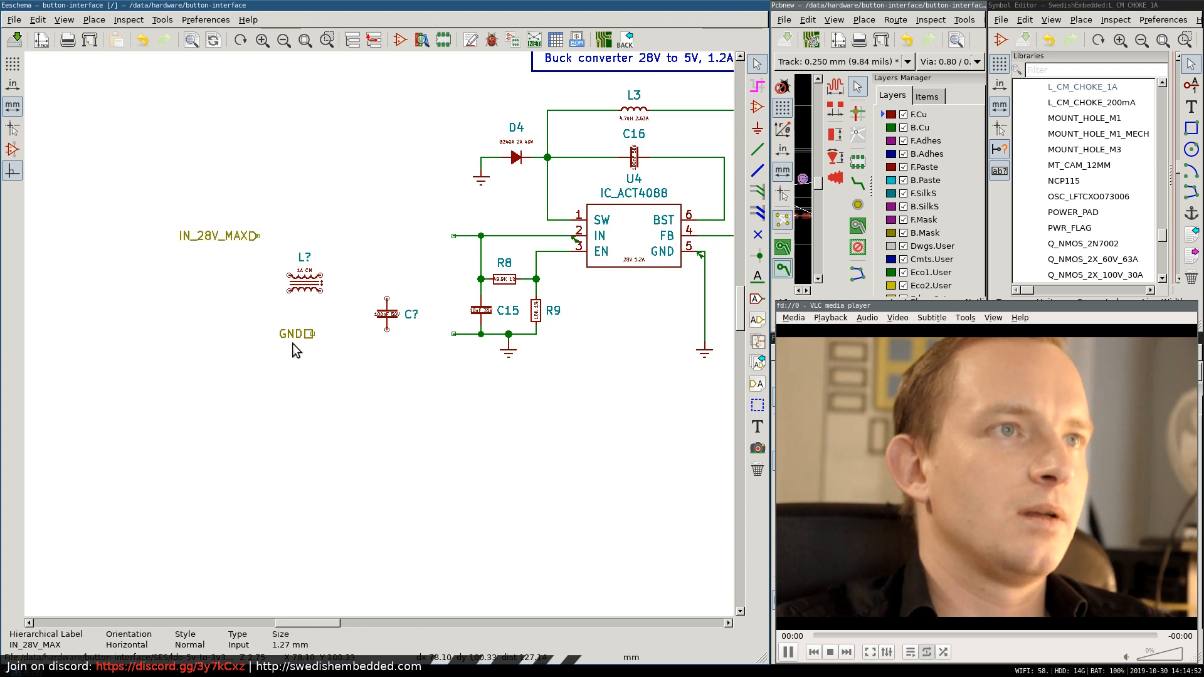
pyautogui.moveTo(292, 343); pyautogui.dragTo(251, 342)
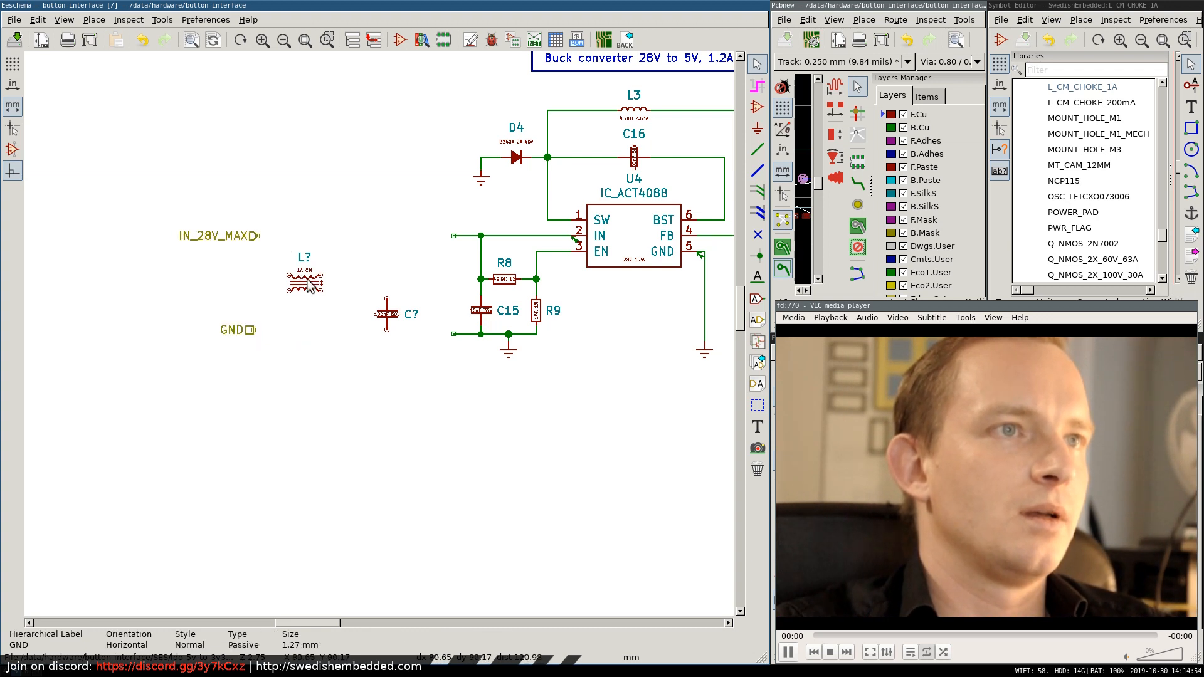
pyautogui.moveTo(307, 279); pyautogui.dragTo(291, 282)
pyautogui.click(385, 316)
pyautogui.moveTo(385, 316); pyautogui.dragTo(343, 315)
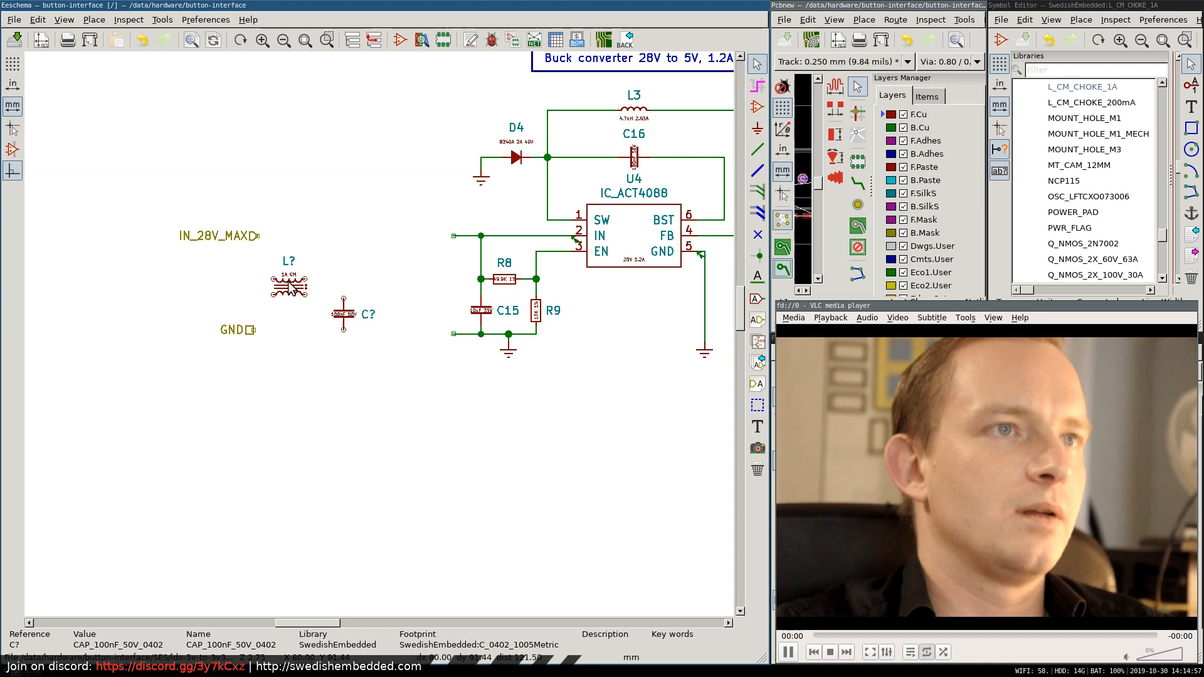
pyautogui.moveTo(288, 281); pyautogui.dragTo(287, 277)
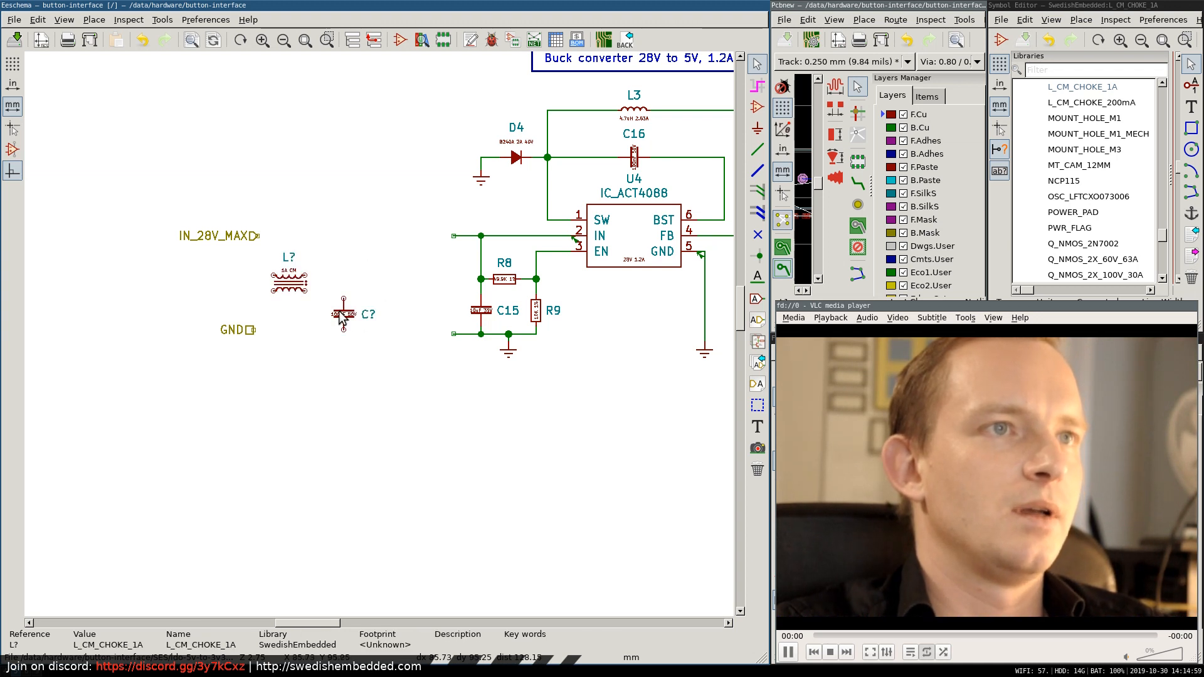
# Duplicate the 100 nF capacitor directly above the existing one and wire the two in series with a short stub from their junction.
pyautogui.press('c')
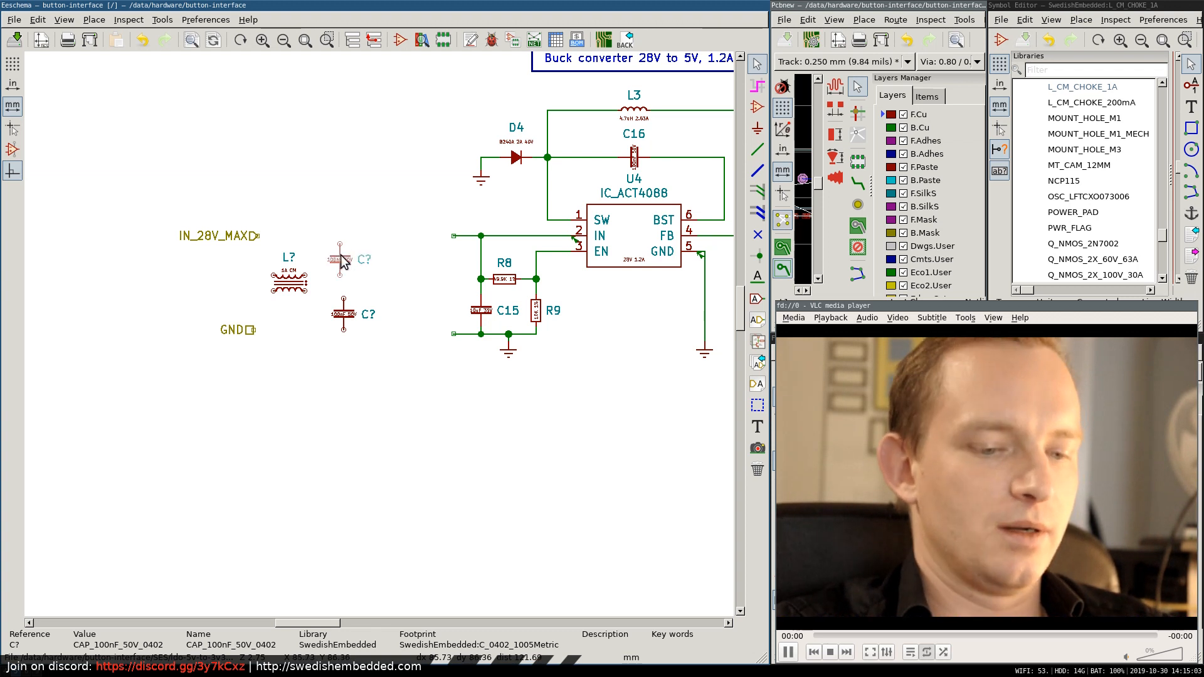
pyautogui.click(343, 262)
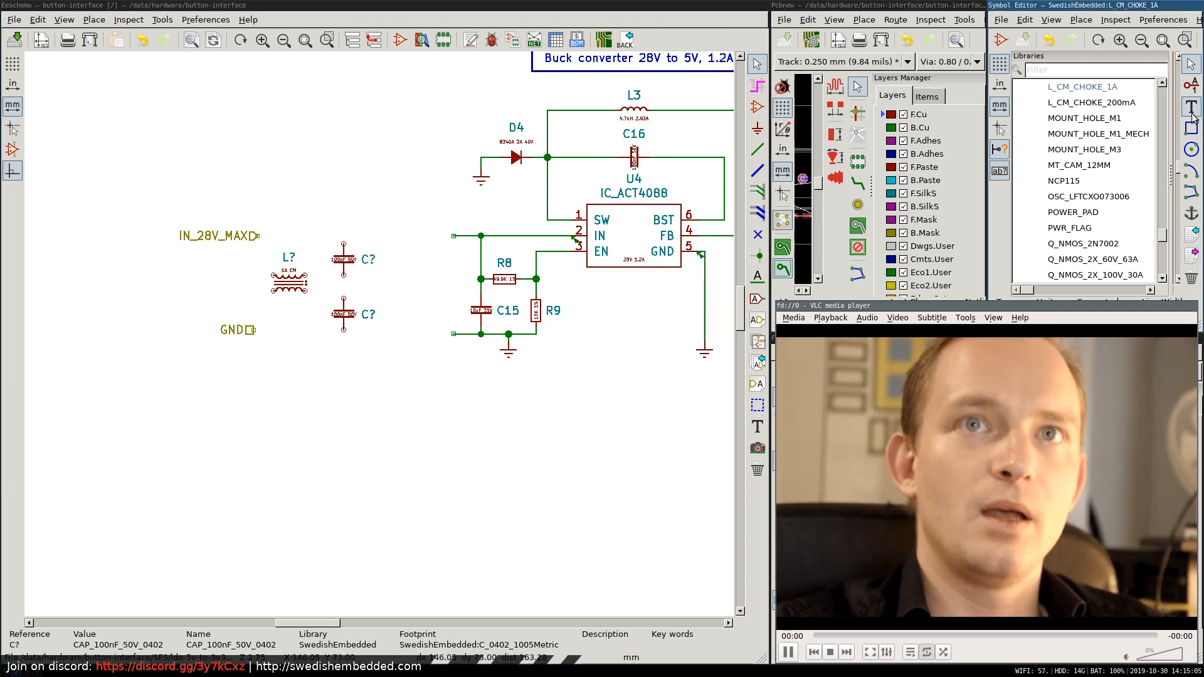
pyautogui.click(757, 149)
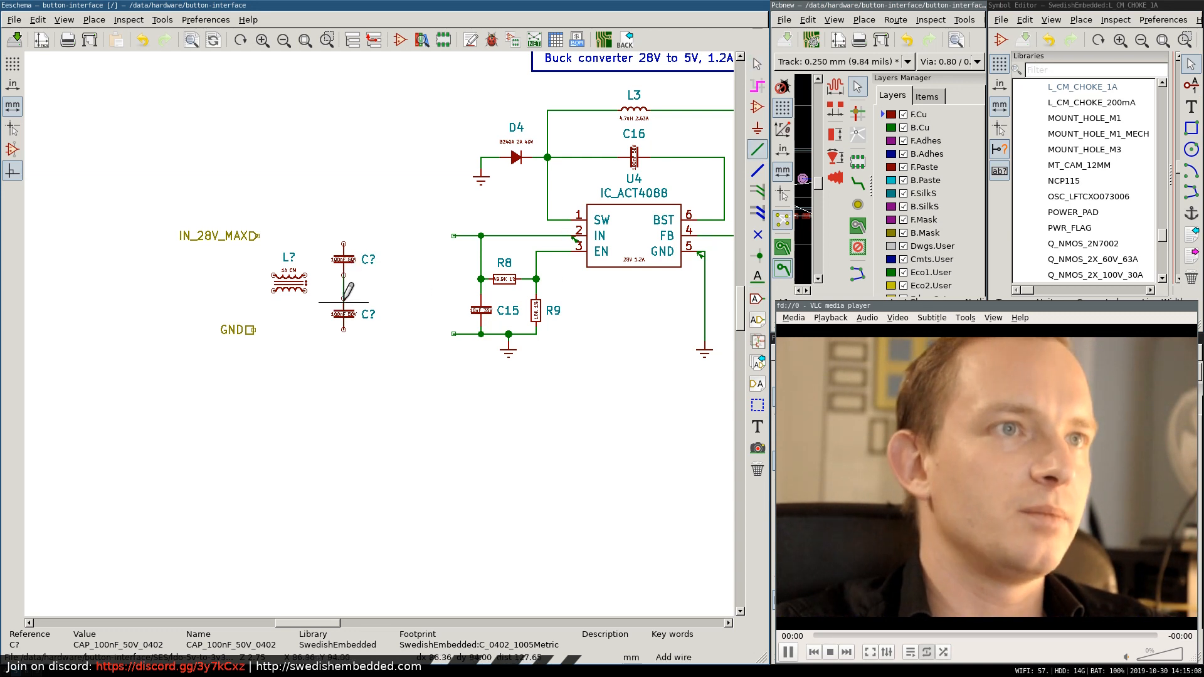
pyautogui.click(344, 281)
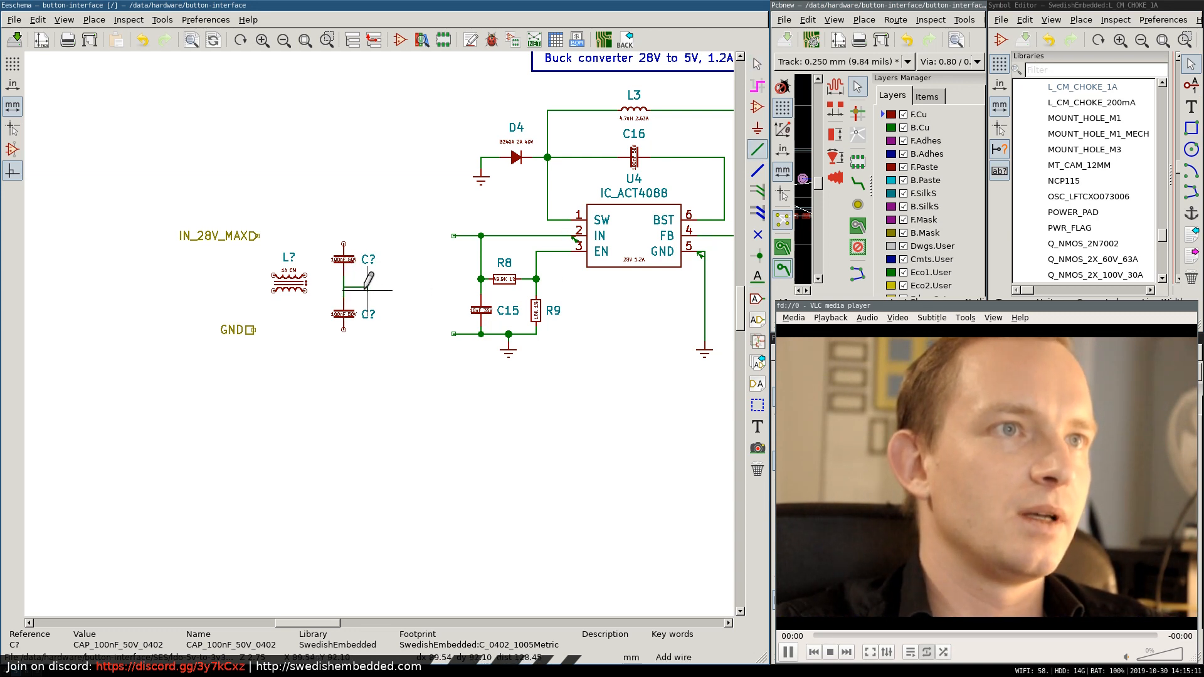
pyautogui.doubleClick(363, 293)
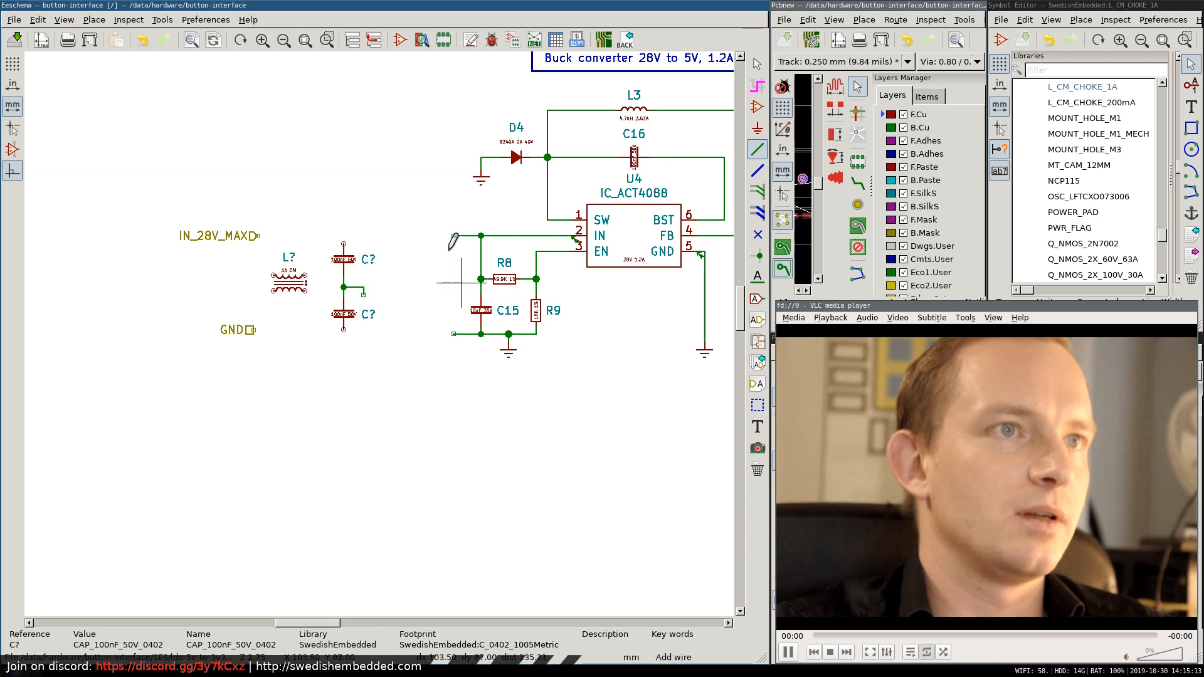
# Begin adding a new symbol to the sheet and search the symbol libraries for "gnd".
pyautogui.click(758, 106)
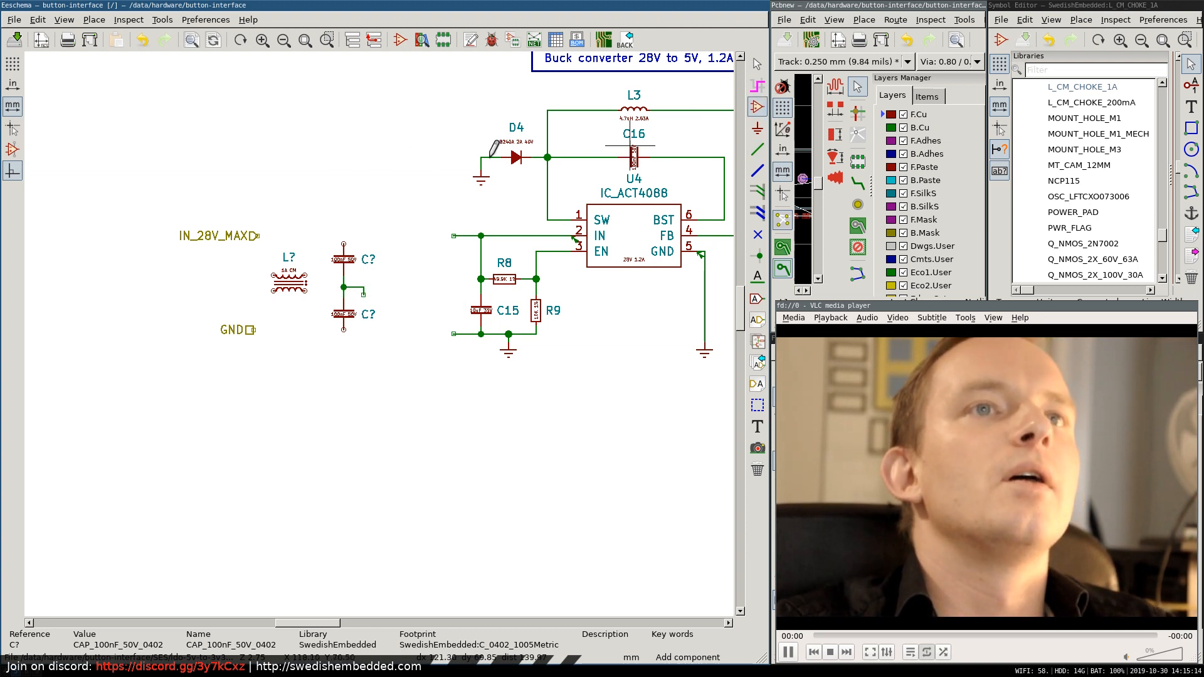
pyautogui.click(347, 174)
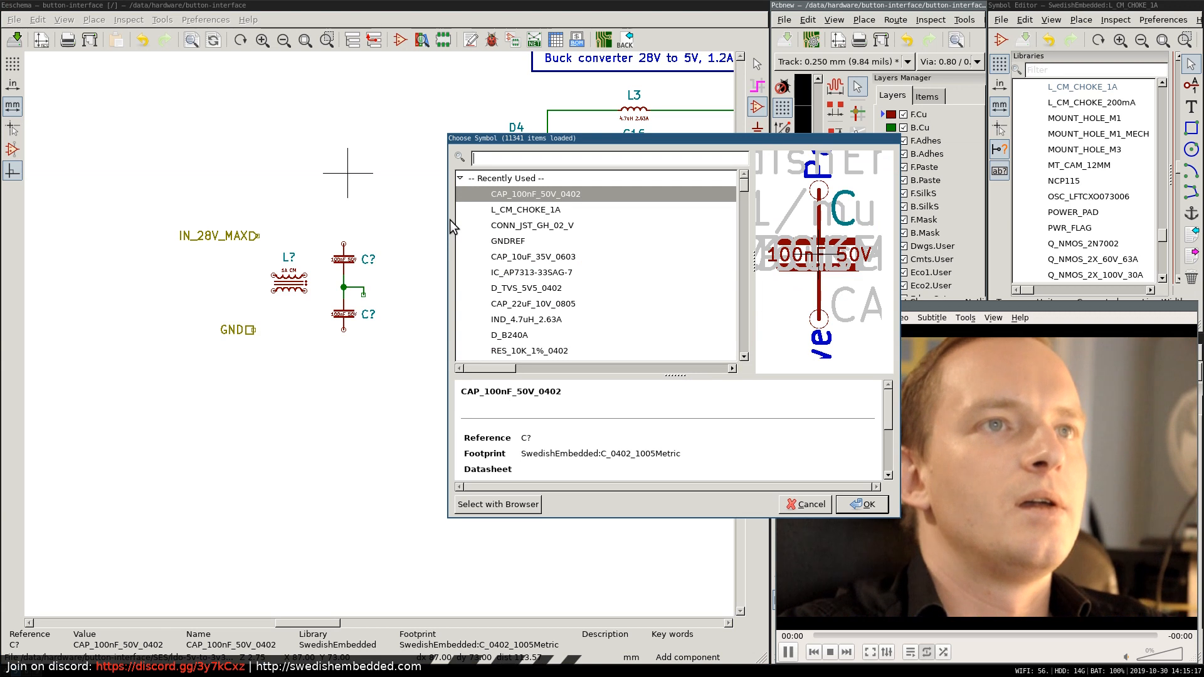
pyautogui.write('cha')
pyautogui.press('BackSpace')
pyautogui.press('BackSpace')
pyautogui.press('BackSpace')
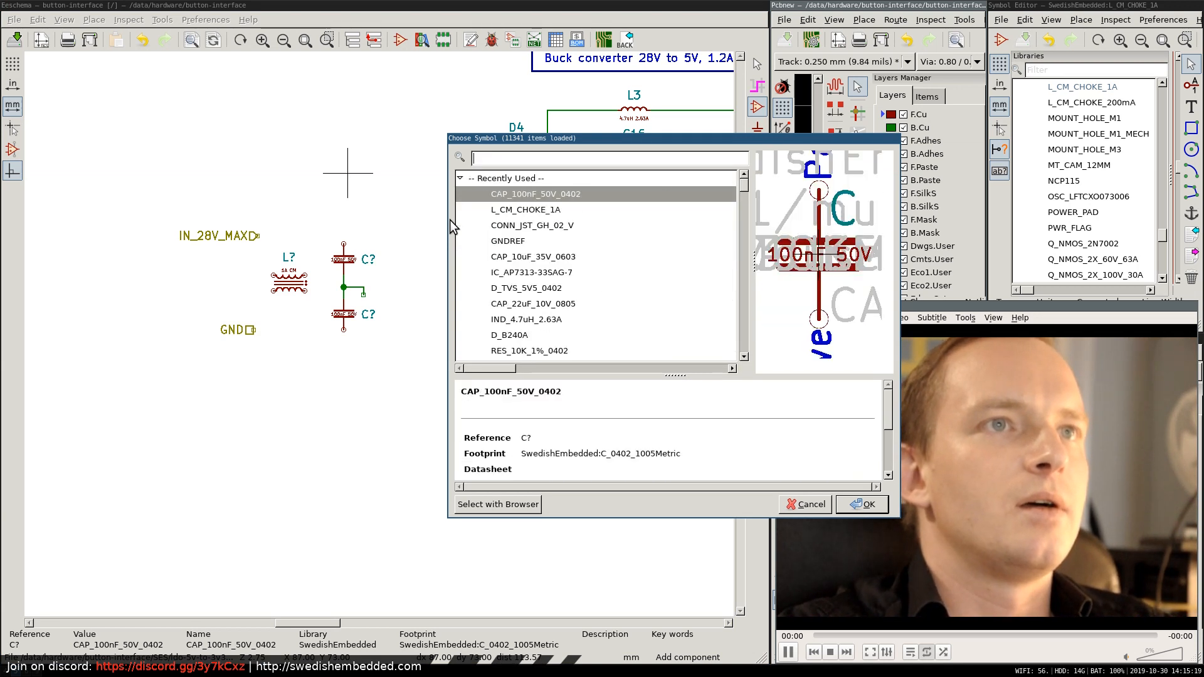
pyautogui.write('gnd')
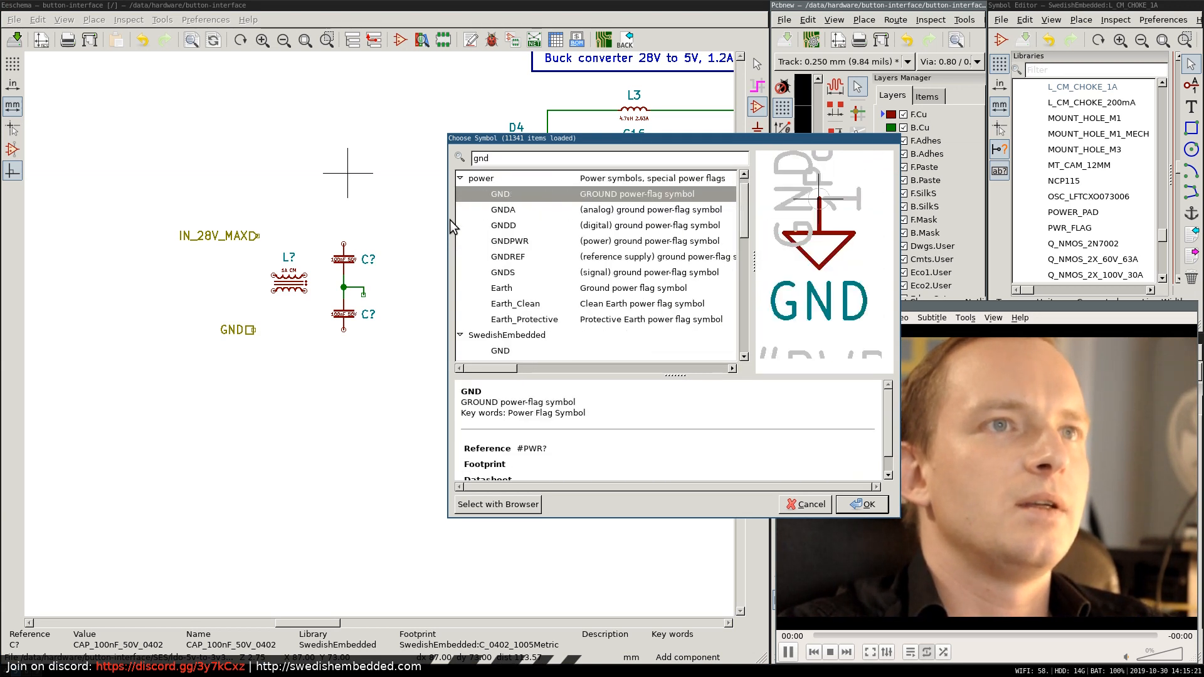
# Compare the previews of the ground symbol variants in the power library and select GNDPWR.
pyautogui.press('Down')
pyautogui.press('Down')
pyautogui.press('Down')
pyautogui.press('Down')
pyautogui.press('Up')
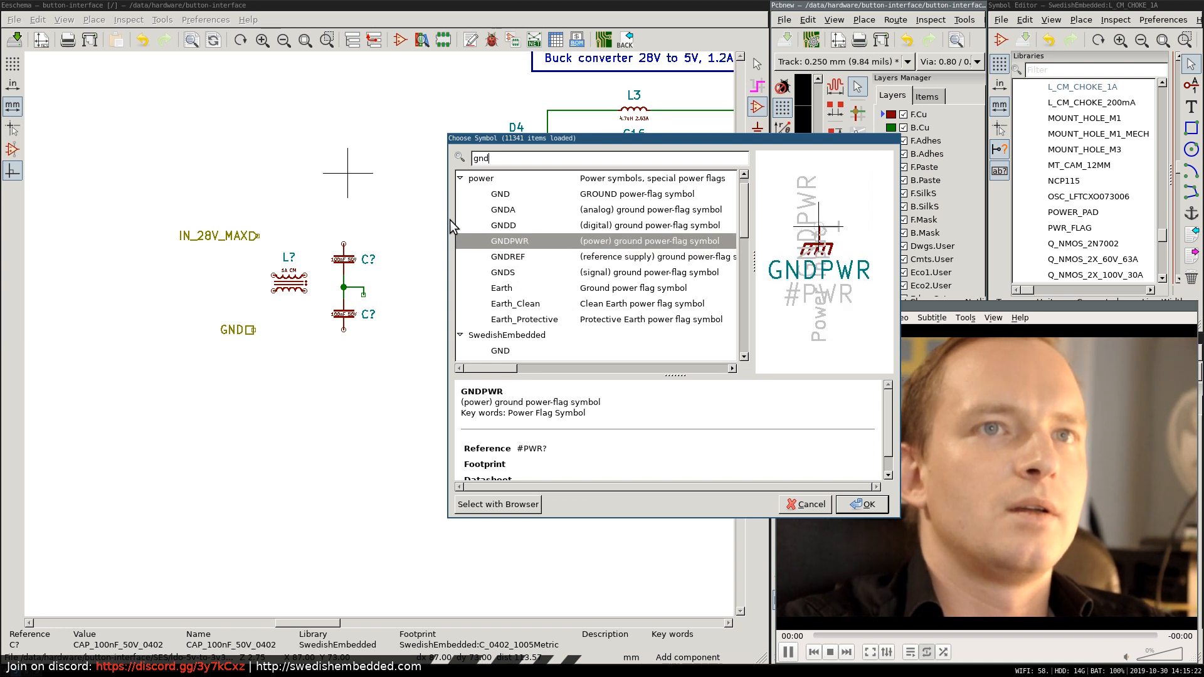
pyautogui.press('Up')
pyautogui.press('Down')
pyautogui.press('Down')
pyautogui.press('Up')
pyautogui.press('Up')
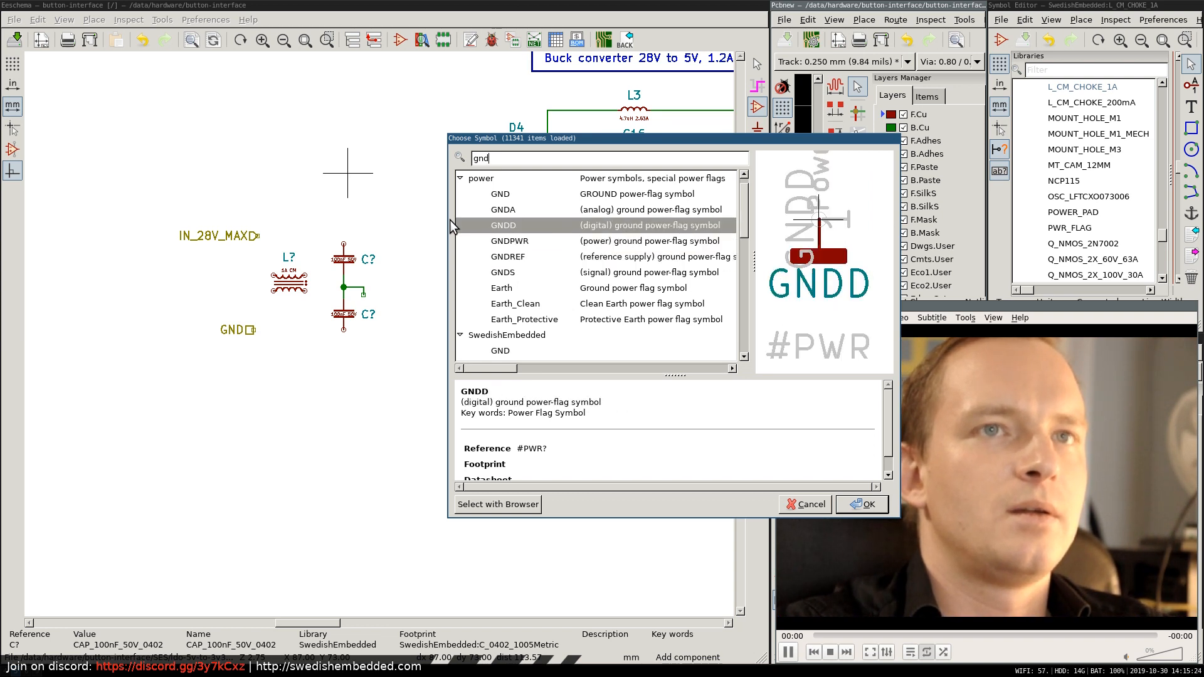
pyautogui.press('Down')
pyautogui.press('Down')
pyautogui.press('Down')
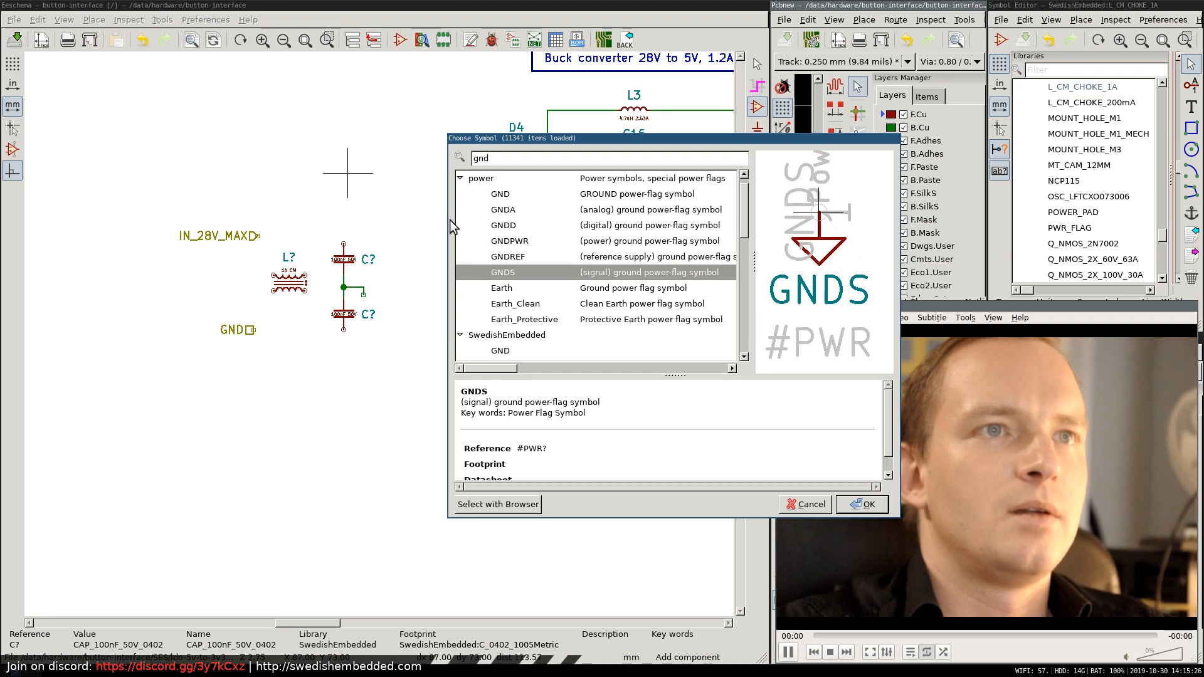
pyautogui.press('Down')
pyautogui.press('Down')
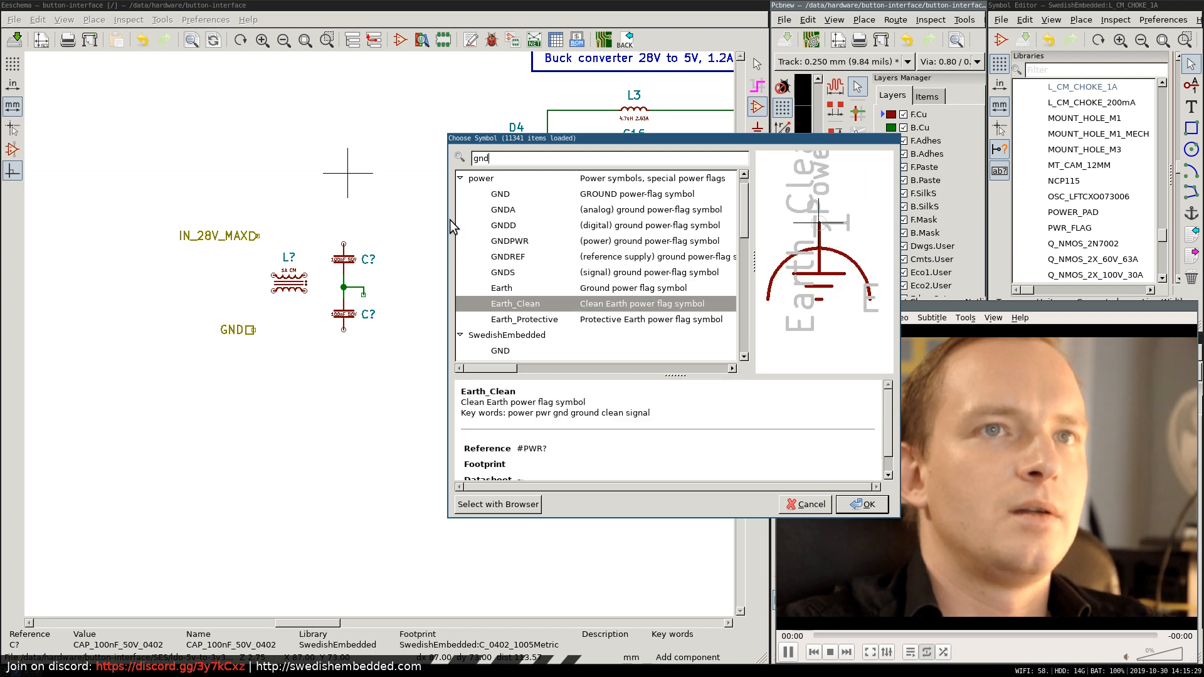
pyautogui.press('Down')
pyautogui.press('Up')
pyautogui.press('Up')
pyautogui.press('Up')
pyautogui.press('Up')
pyautogui.press('Up')
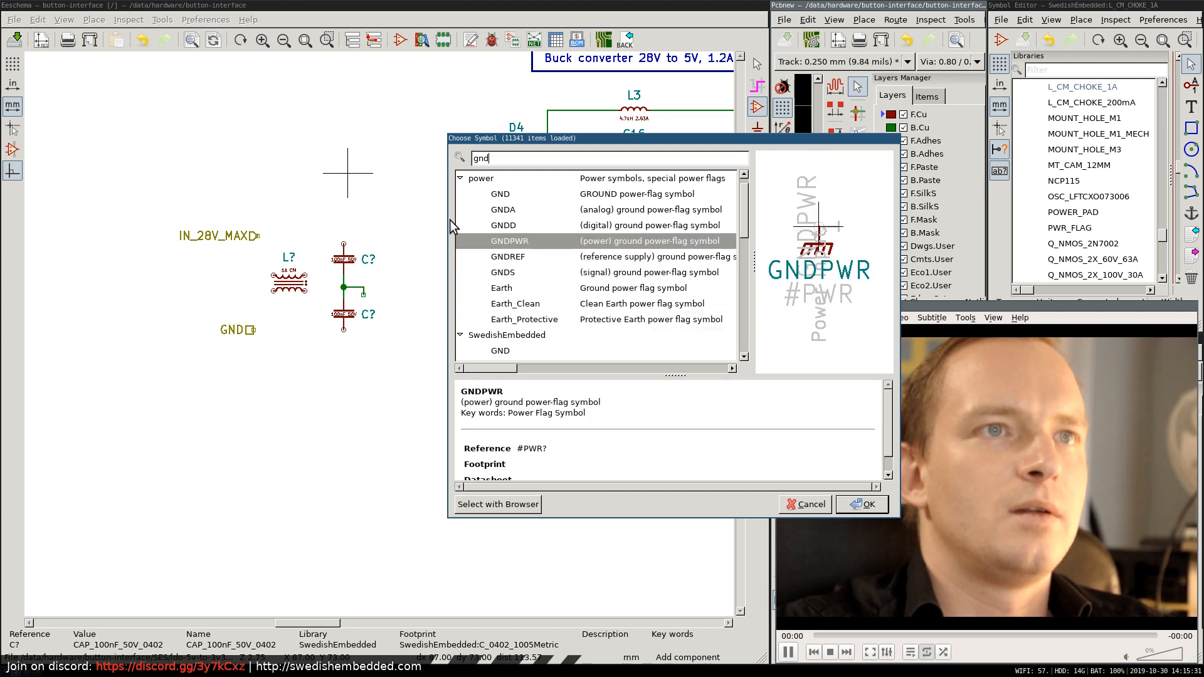
# Place the GNDPWR symbol between the capacitor pair and the converter input and hide its name label.
pyautogui.press('Return')
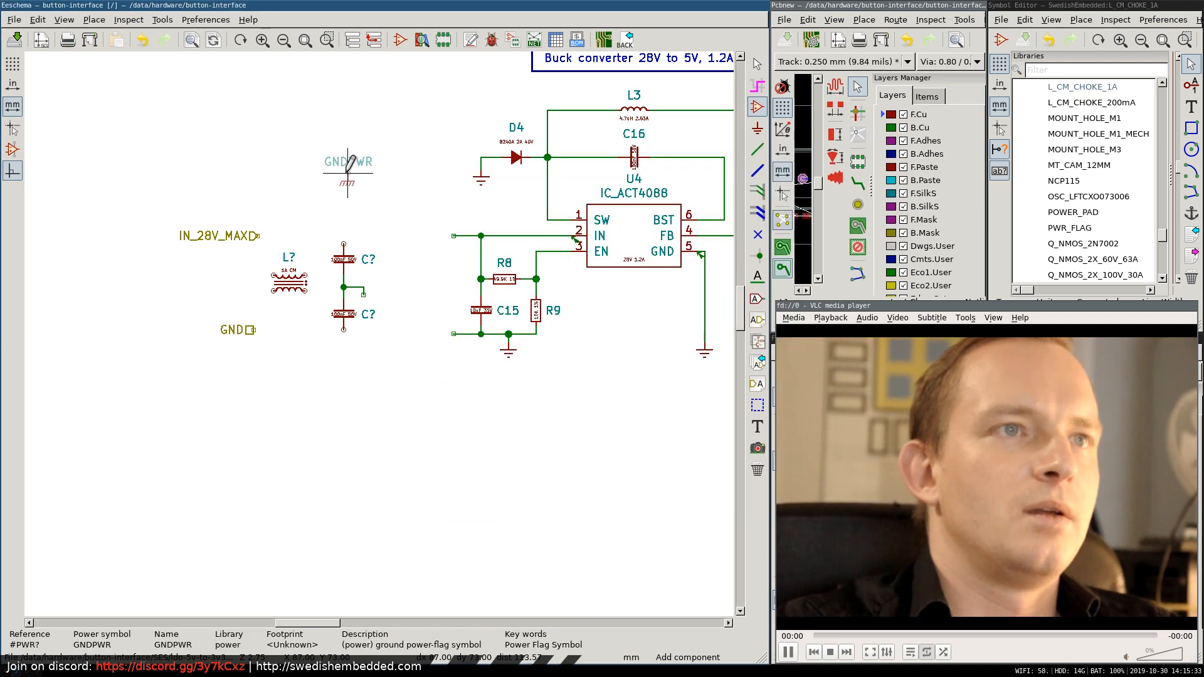
pyautogui.click(404, 276)
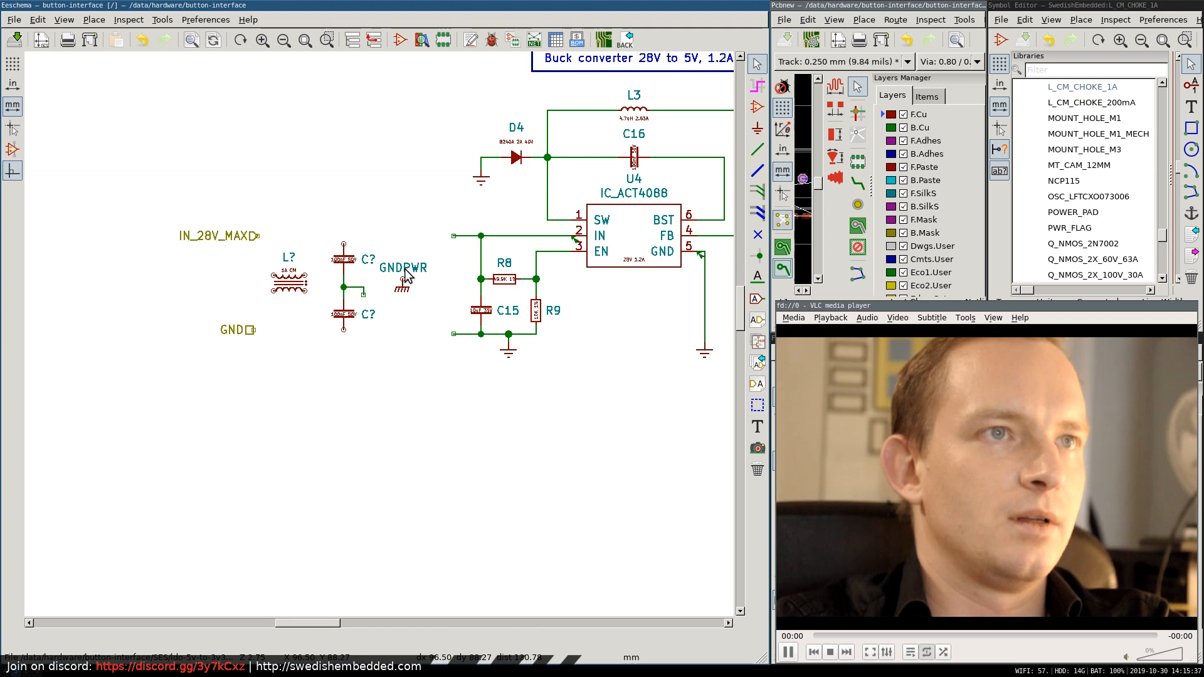
pyautogui.doubleClick(404, 269)
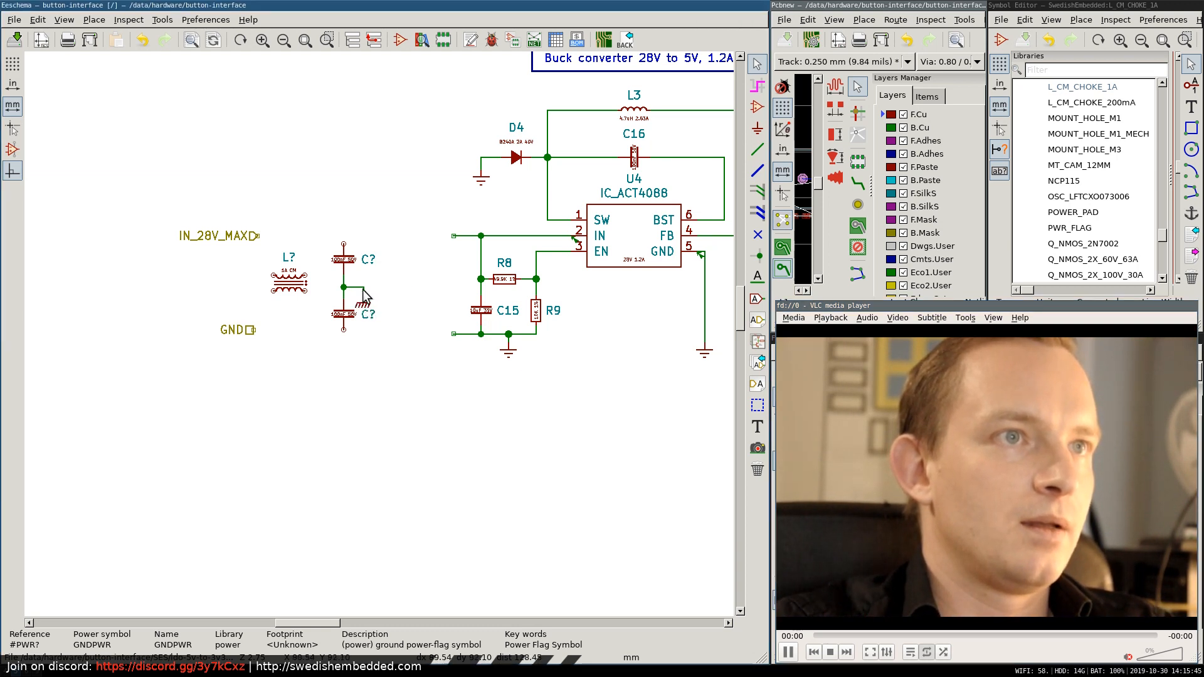
# Reposition the GNDPWR symbol just right of the two capacitors and wire it to the stub from their junction.
pyautogui.press('g')
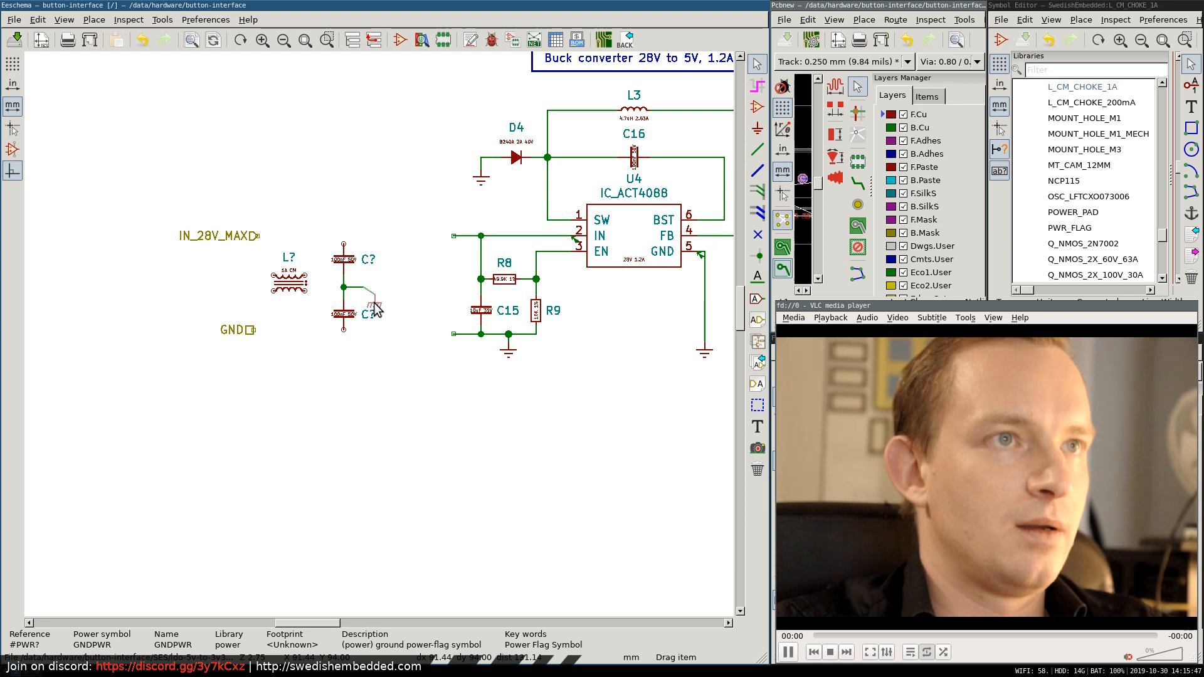
pyautogui.click(372, 307)
pyautogui.click(364, 289)
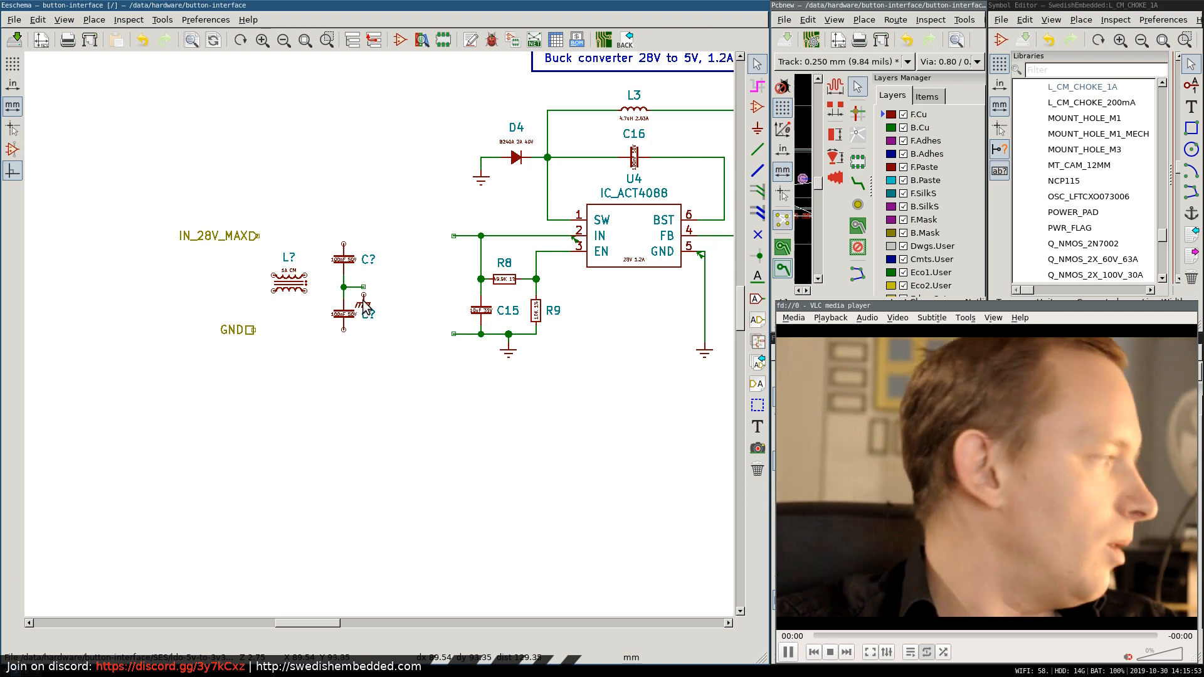
pyautogui.click(366, 308)
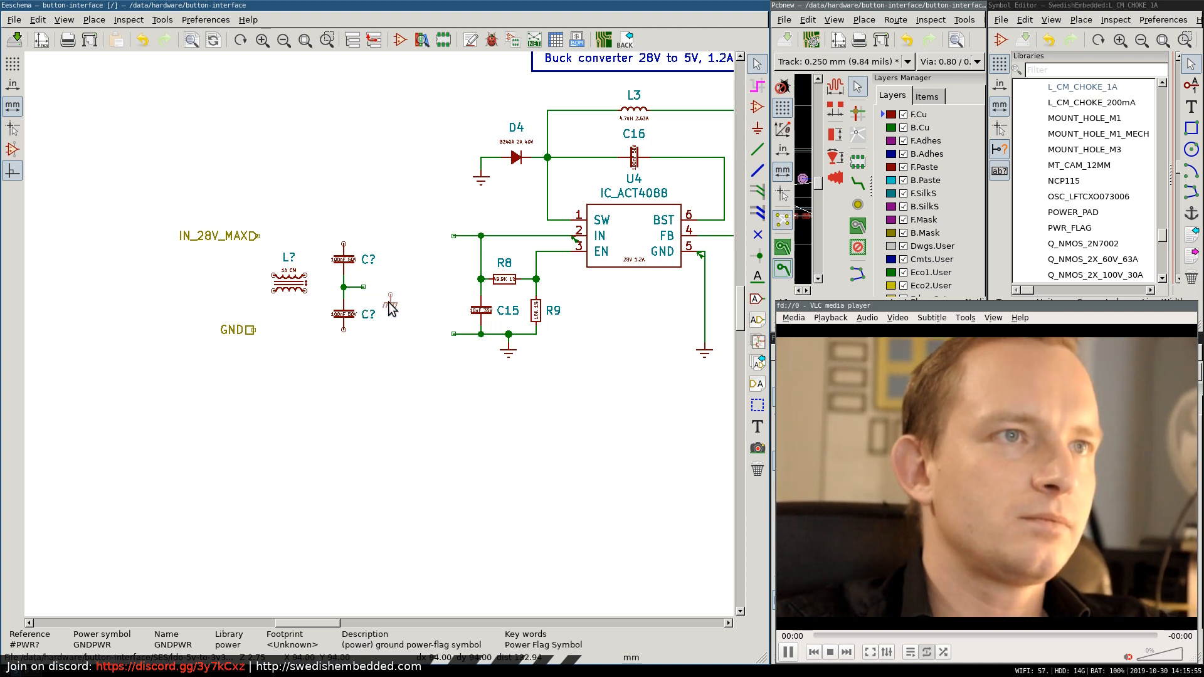
pyautogui.click(367, 292)
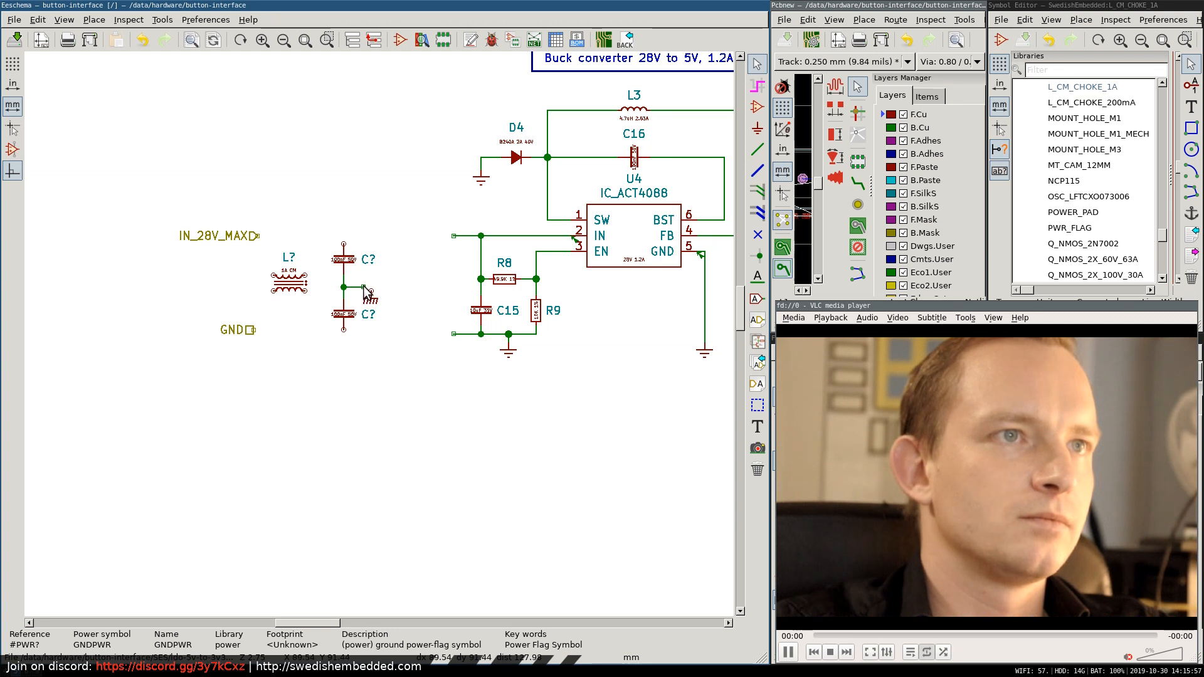
pyautogui.press('w')
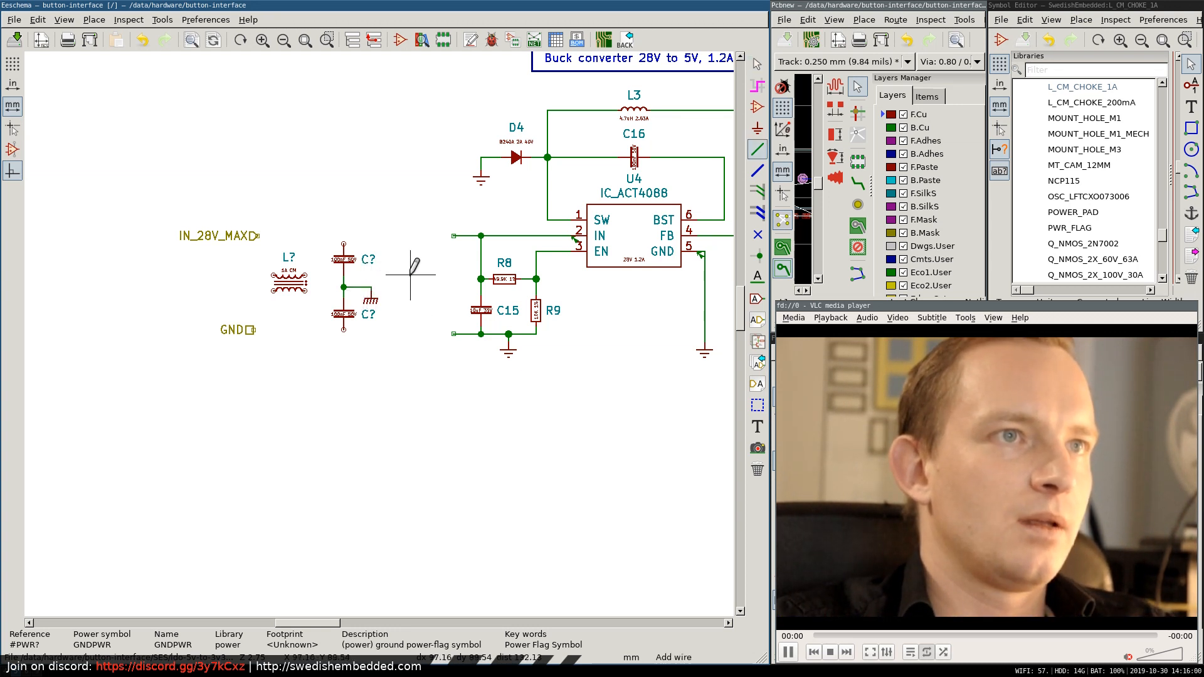
pyautogui.press('Escape')
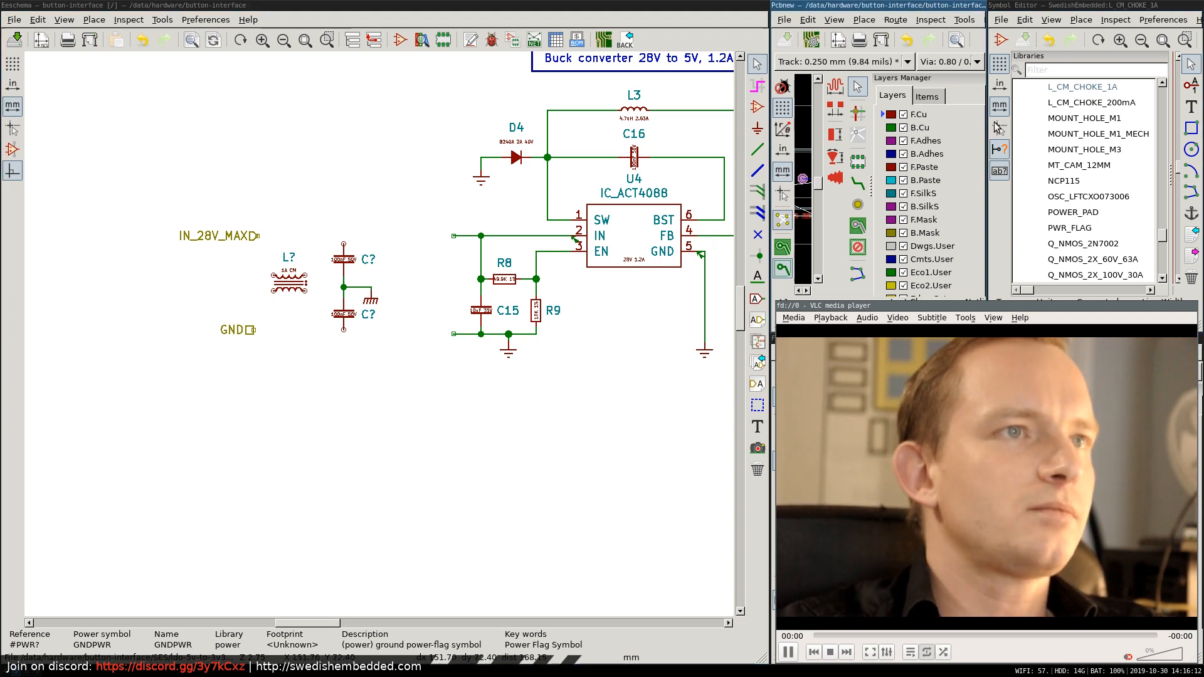
# Wire the choke's upper output pin to the converter's IN supply wire and connect the upper capacitor's free pin to that line.
pyautogui.press('w')
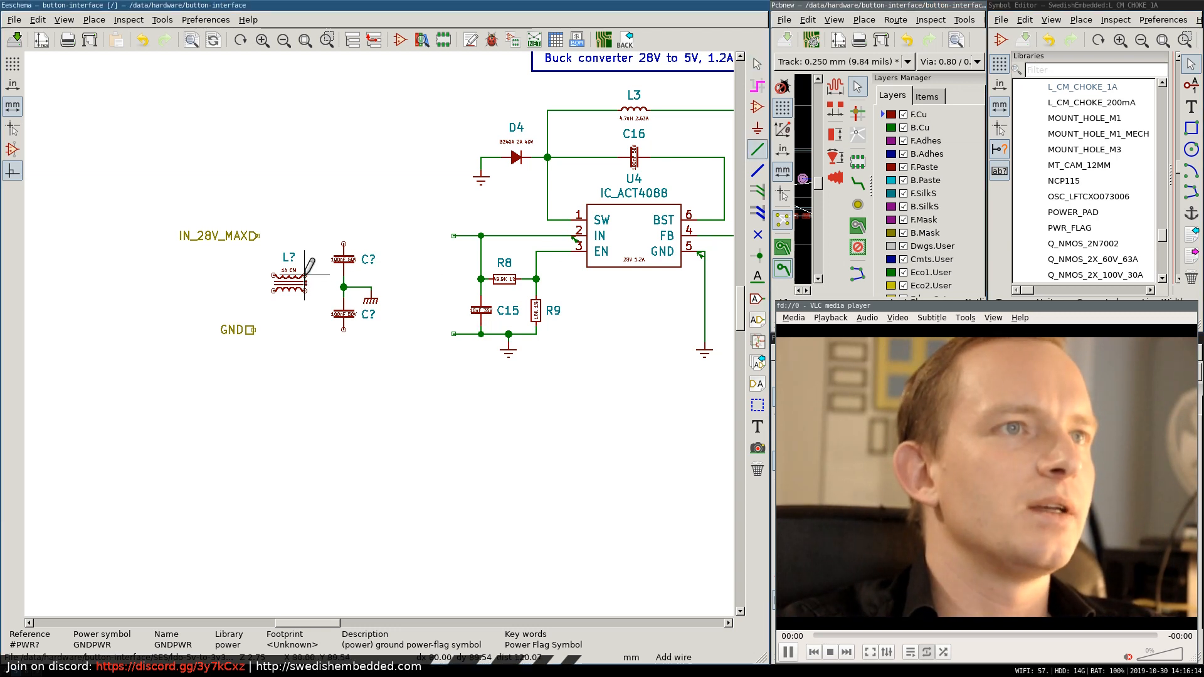
pyautogui.press('Escape')
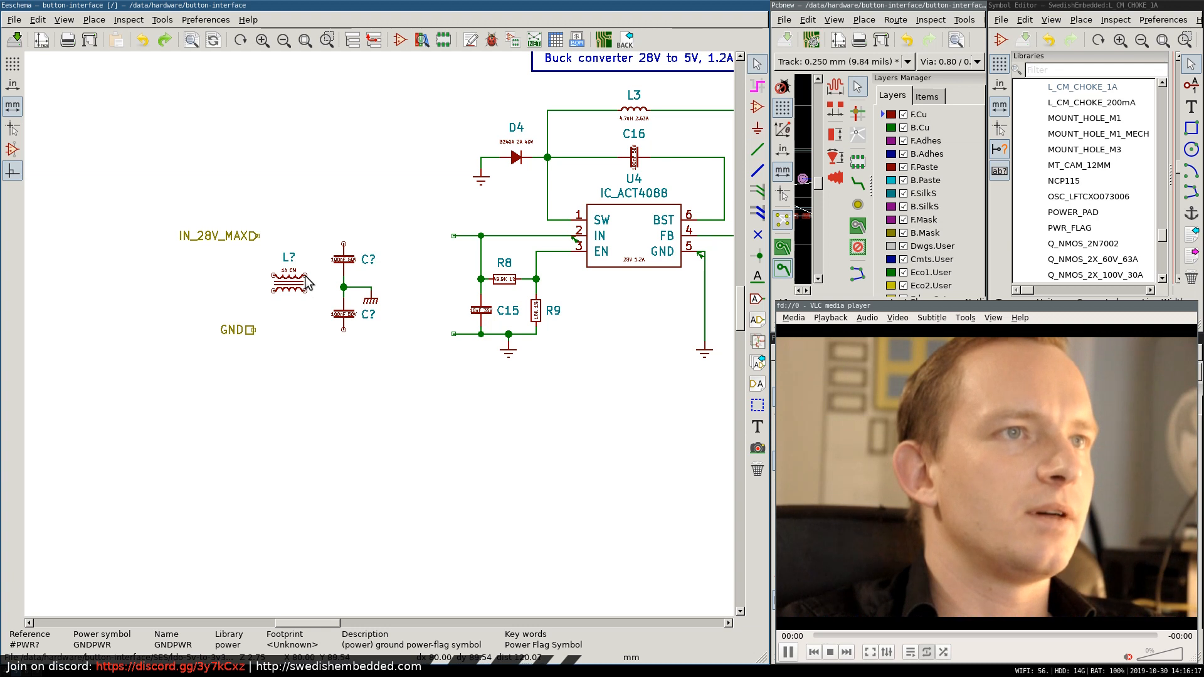
pyautogui.press('w')
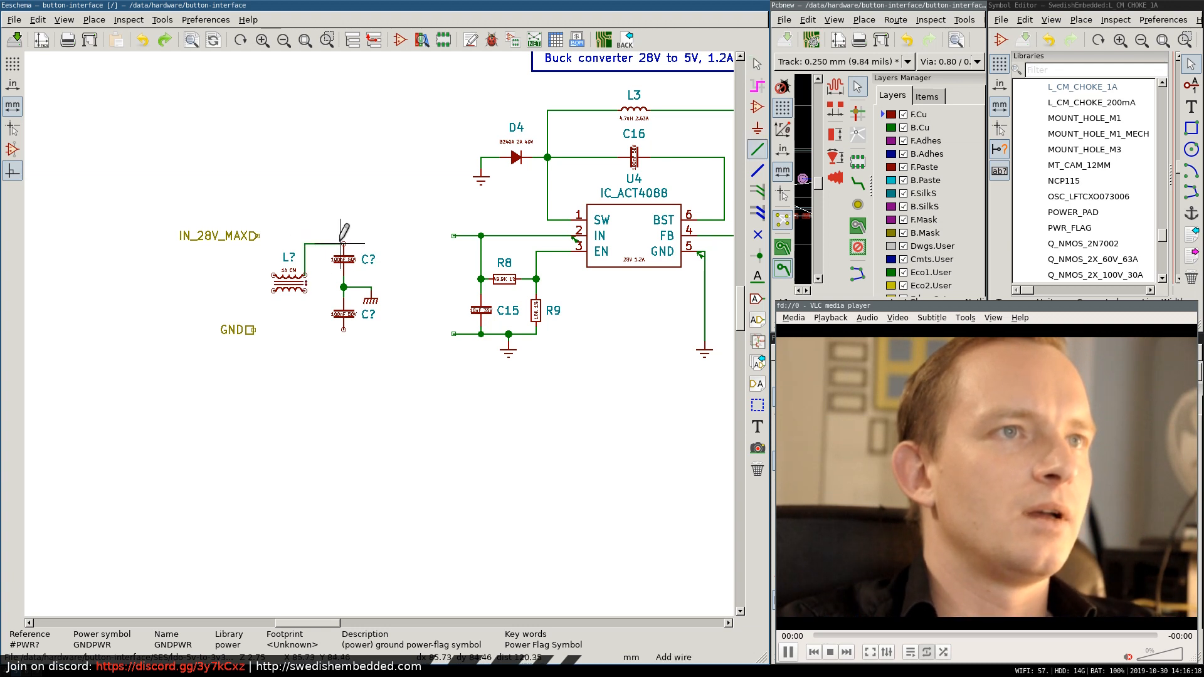
pyautogui.click(453, 236)
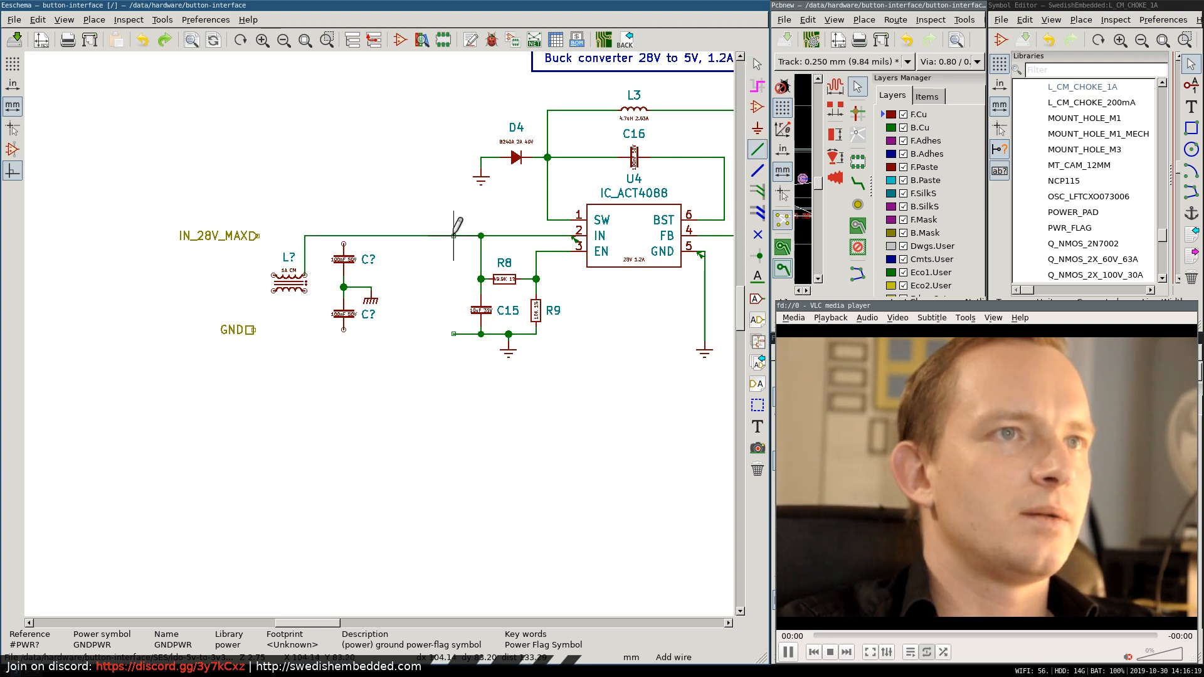
pyautogui.click(344, 236)
# Wire the lower capacitor's free pin and the choke's lower output pin to the converter's ground wire.
pyautogui.click(344, 330)
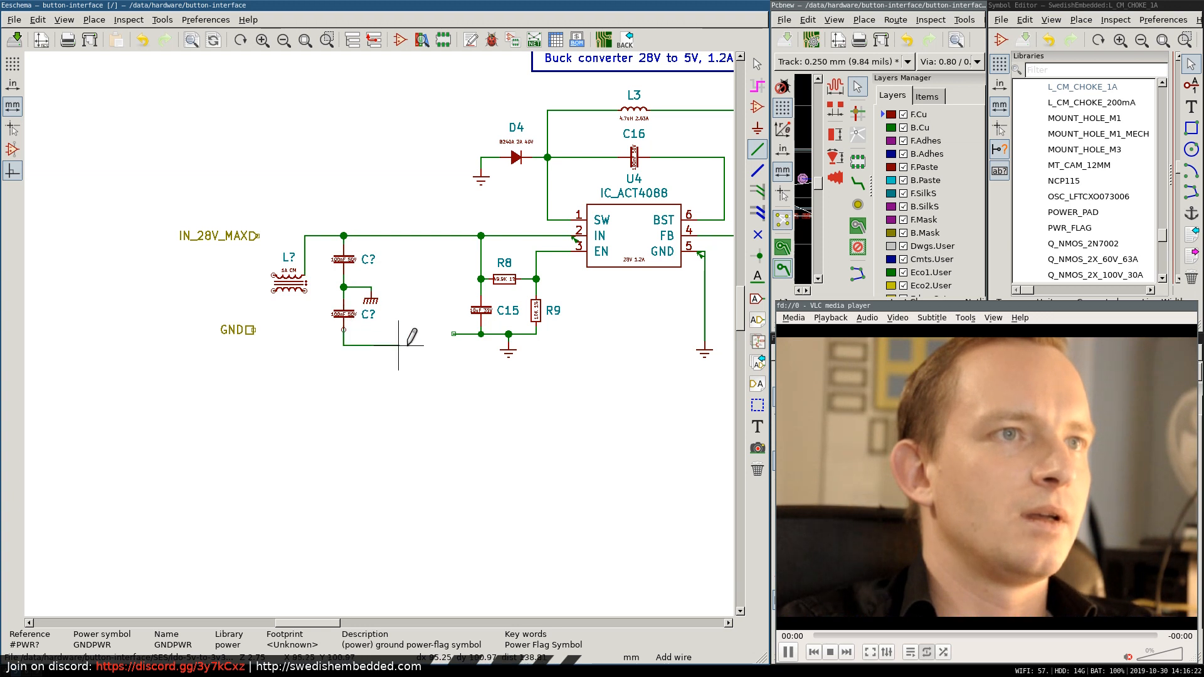
pyautogui.click(453, 335)
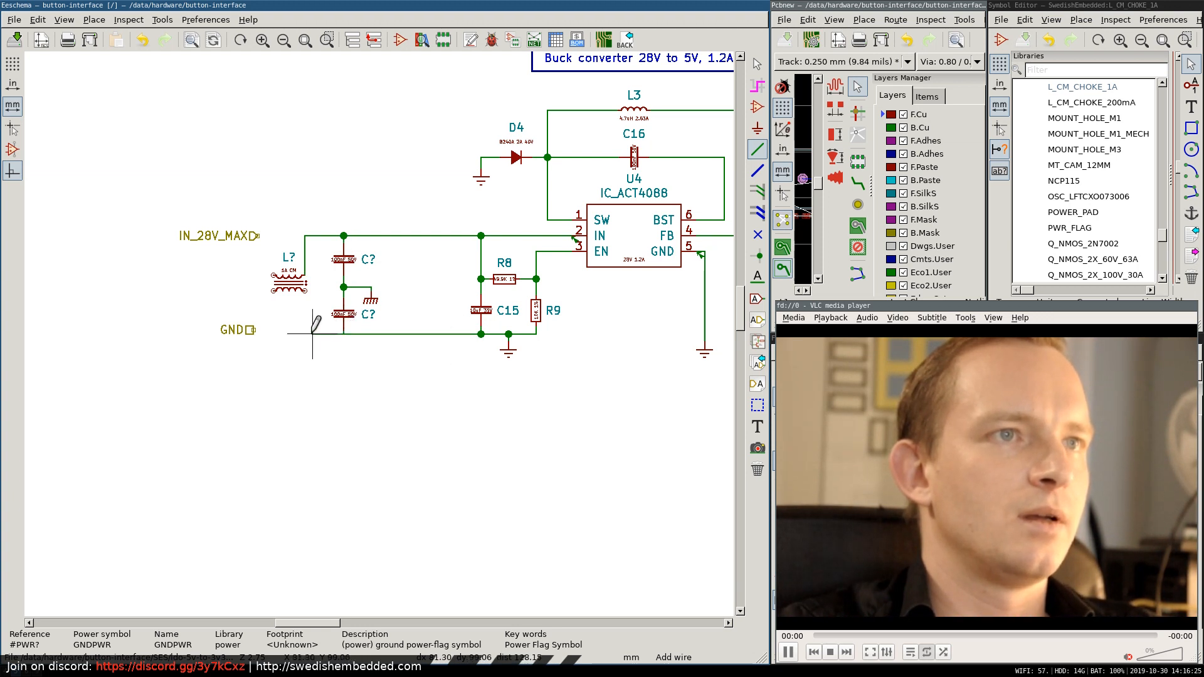
pyautogui.click(304, 292)
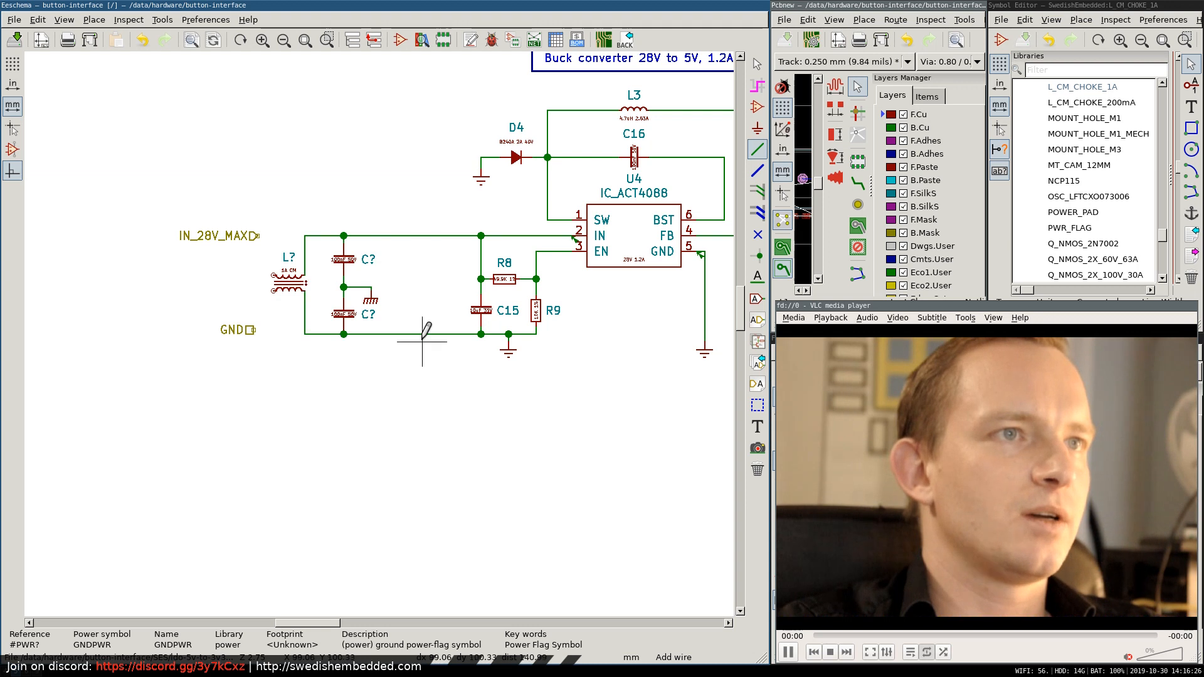
# Wire the IN_28V_MAX label to the choke's upper input pin and the GND label to its lower input pin.
pyautogui.click(258, 235)
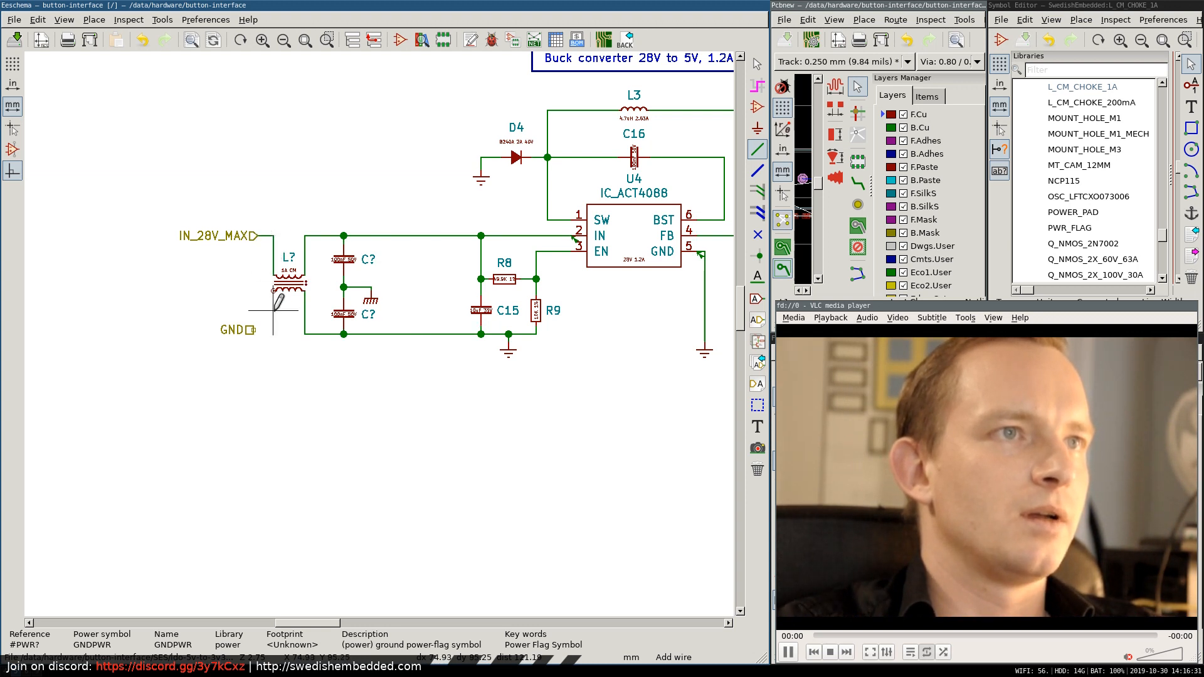
pyautogui.click(274, 290)
pyautogui.click(253, 330)
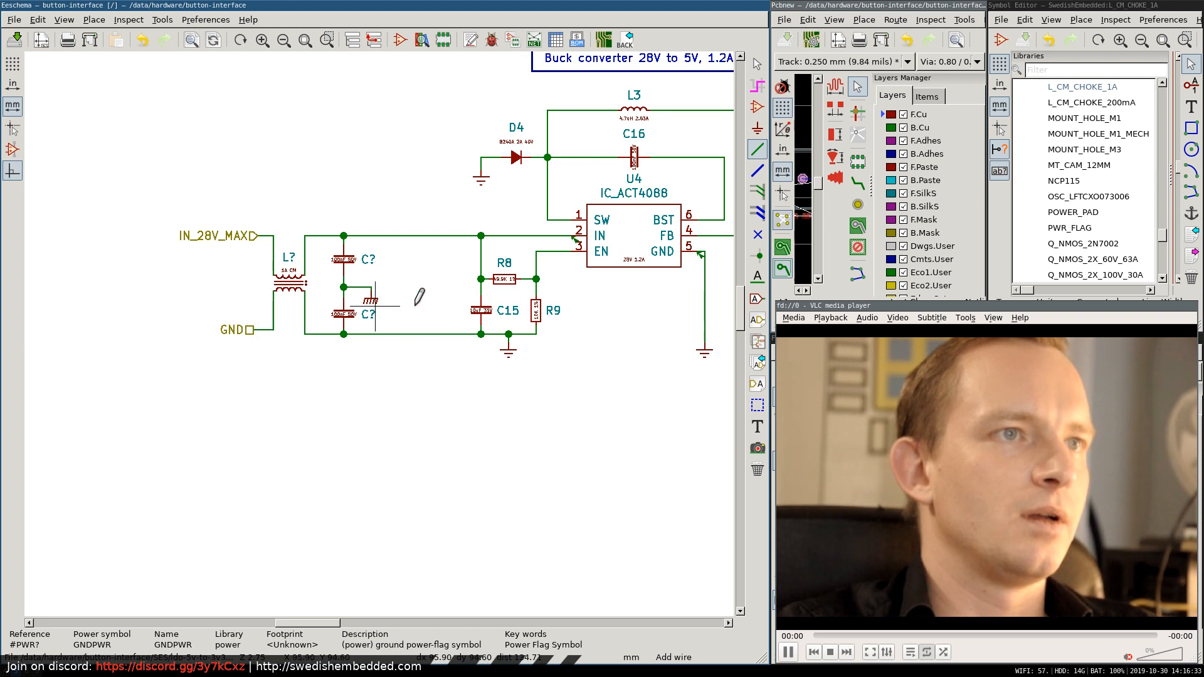
pyautogui.press('Escape')
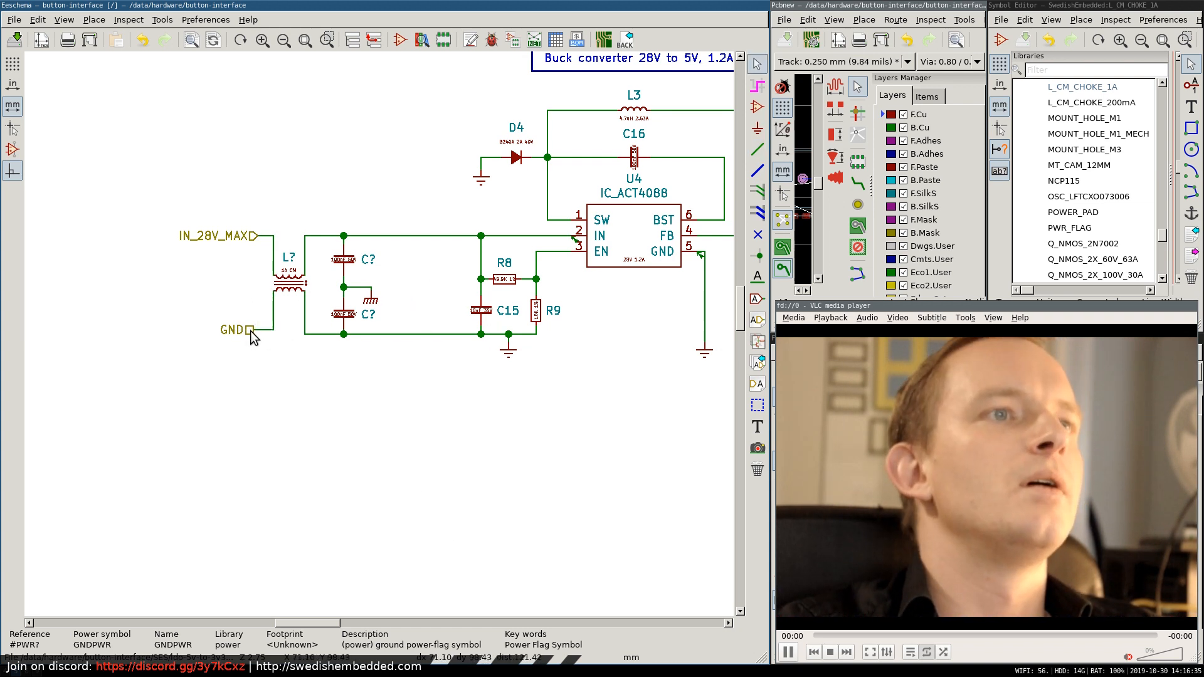
# Redraw the wire from the choke's lower input pin as a straight run and move the GND label onto its end.
pyautogui.press('Delete')
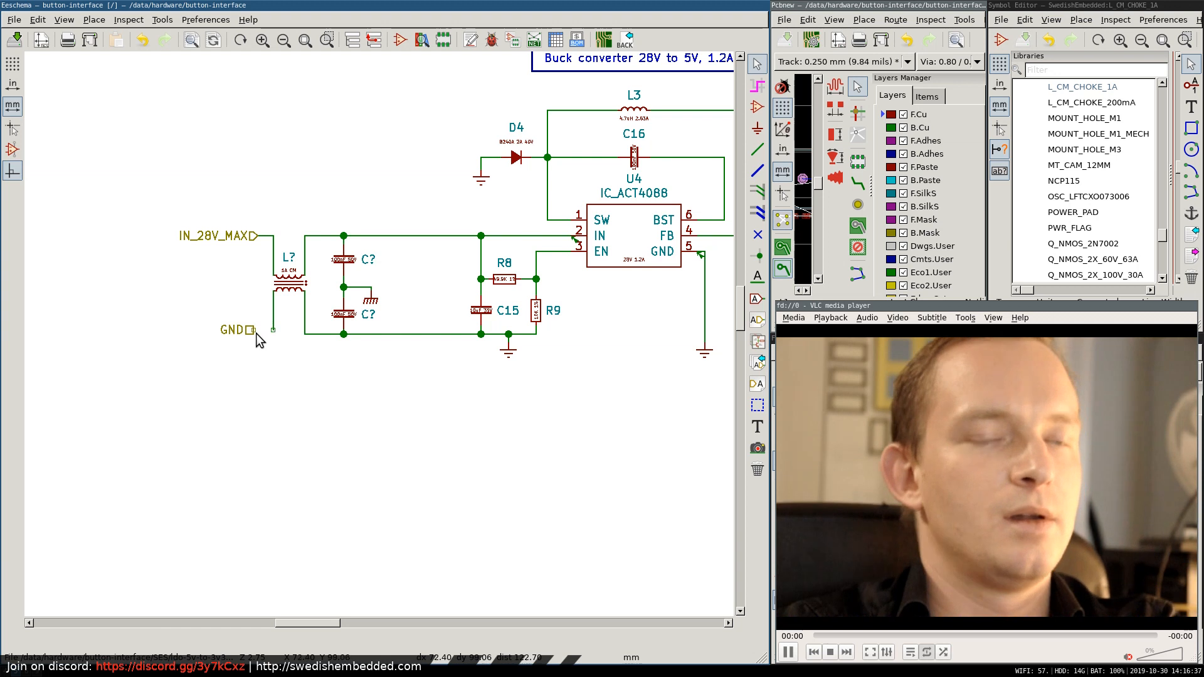
pyautogui.click(758, 149)
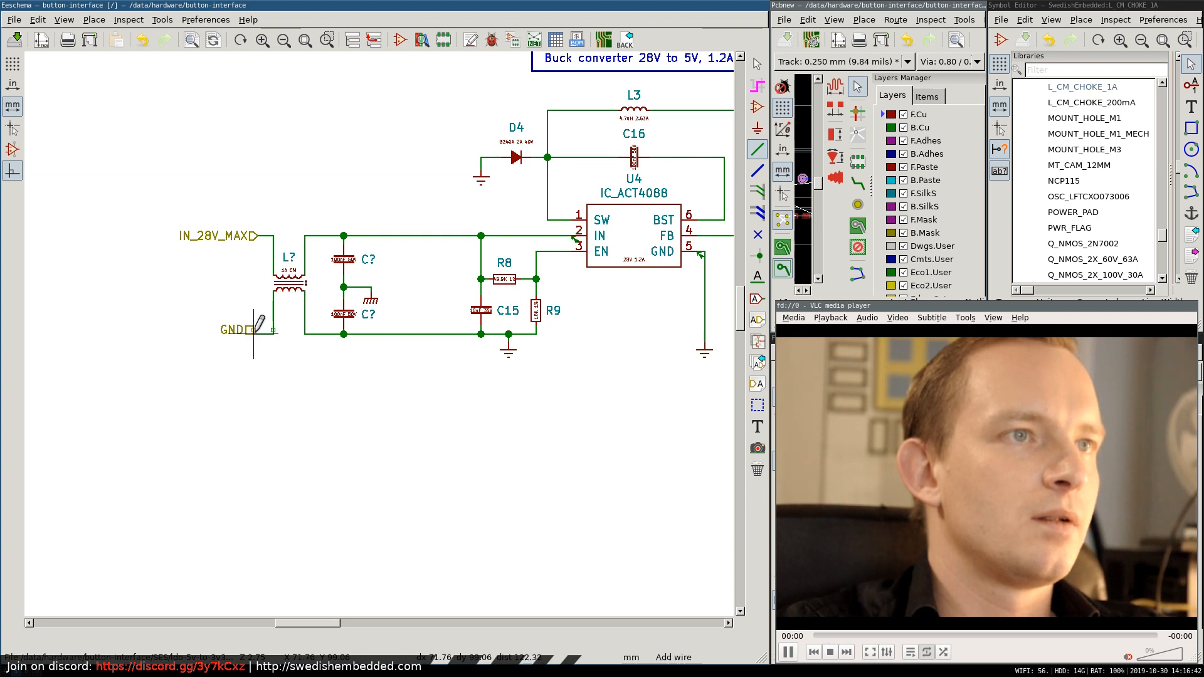
pyautogui.doubleClick(253, 334)
pyautogui.press('Escape')
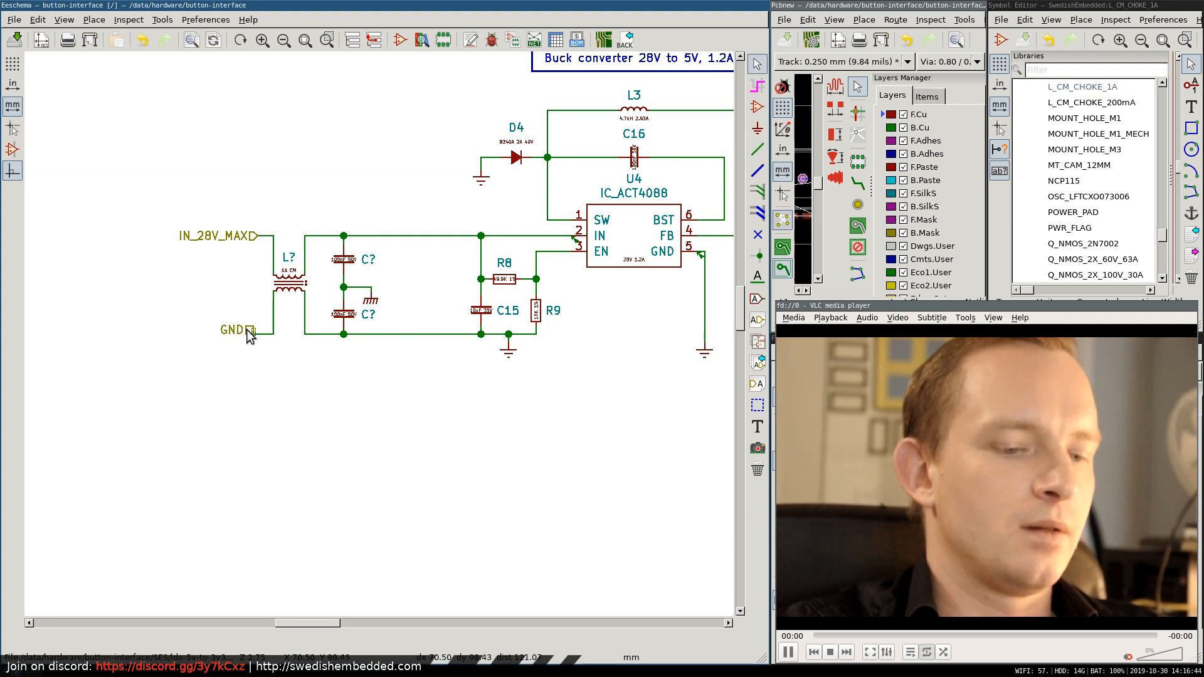
pyautogui.click(248, 330)
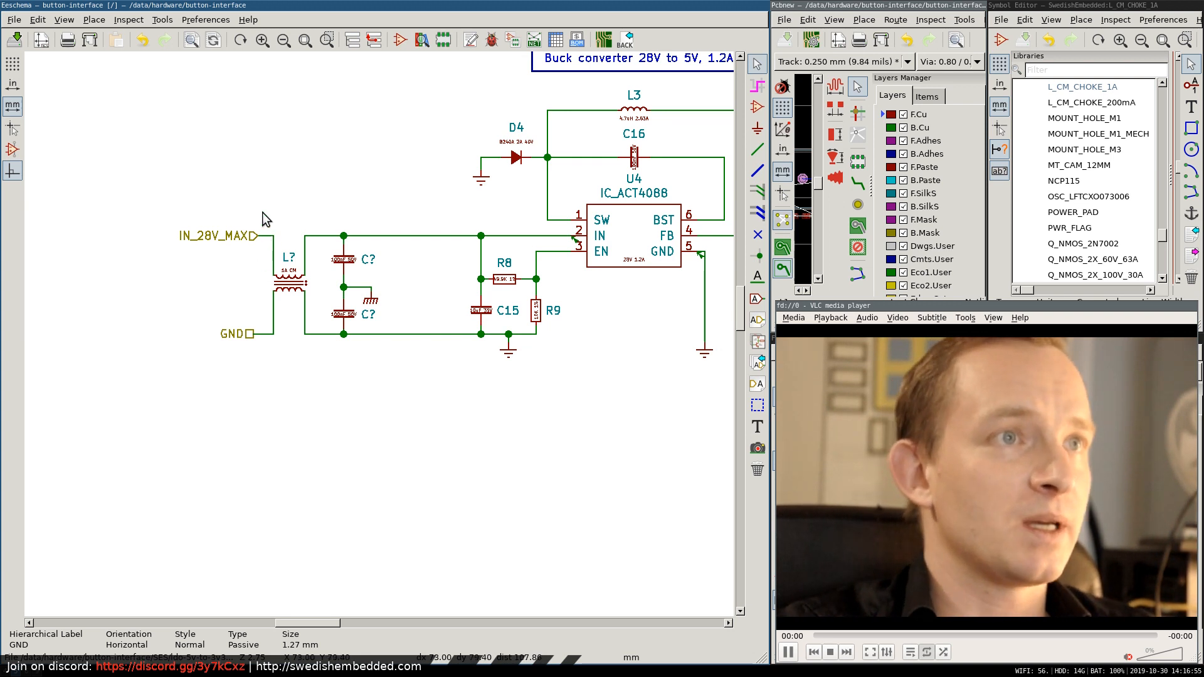
# Leave the converter sheet, examine its input pins on the root sheet, and enter the 28 V to 5 V converter sheet again.
pyautogui.rightClick(384, 136)
pyautogui.click(405, 142)
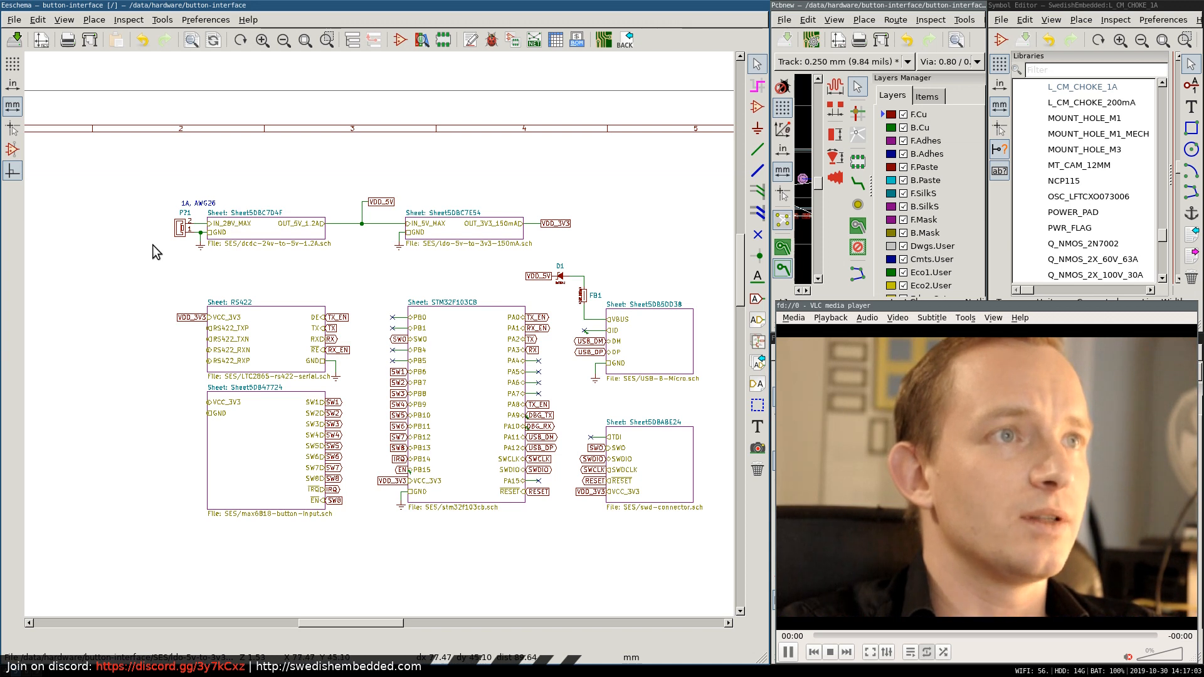
pyautogui.rightClick(232, 225)
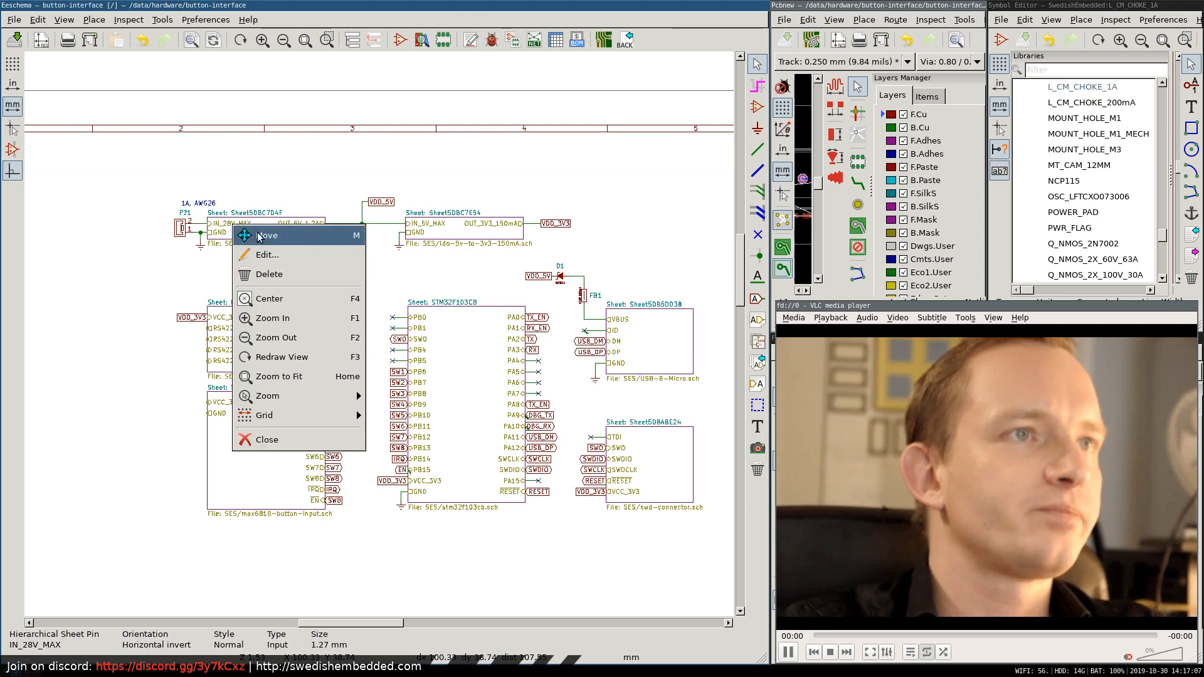
pyautogui.click(323, 212)
pyautogui.rightClick(273, 227)
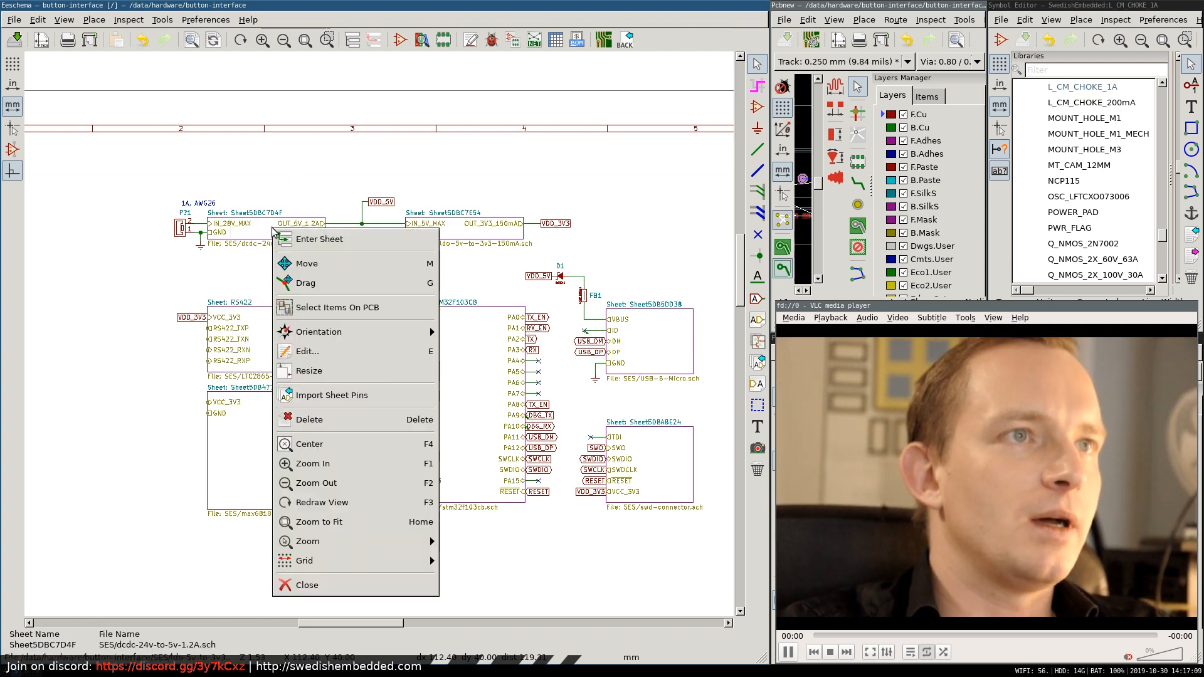
pyautogui.click(307, 239)
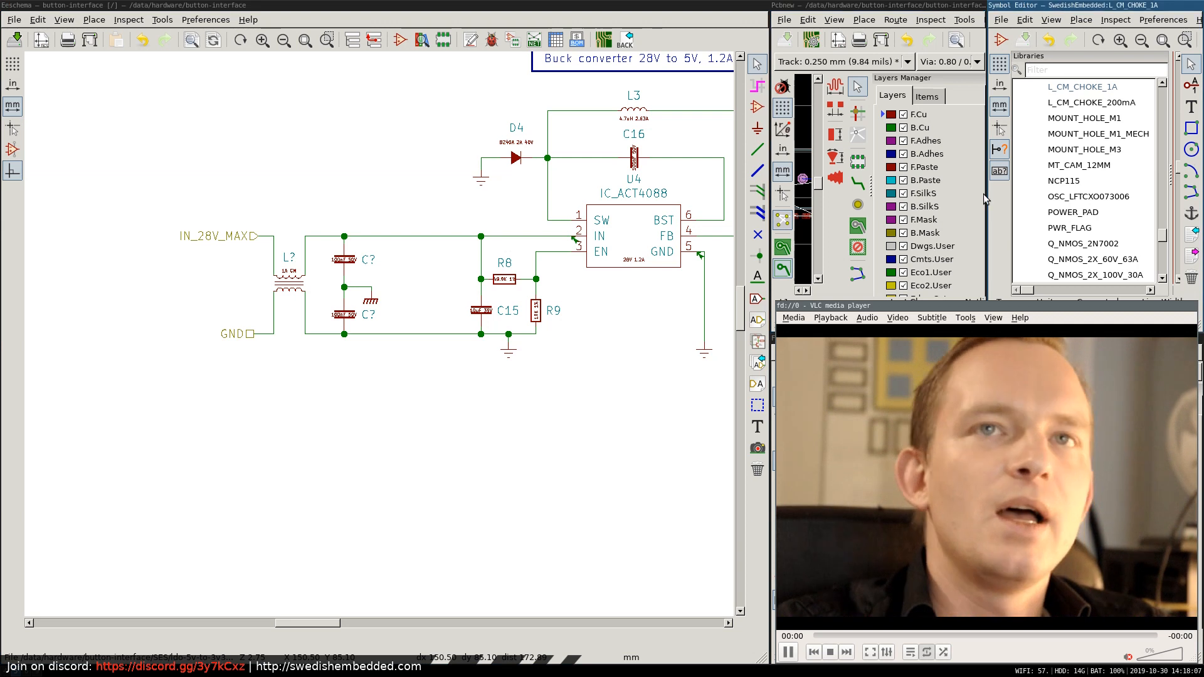
# Try an LB_220R_2A_0603 ferrite bead in the supply line between the filter capacitors and C15, and delete it.
pyautogui.click(757, 106)
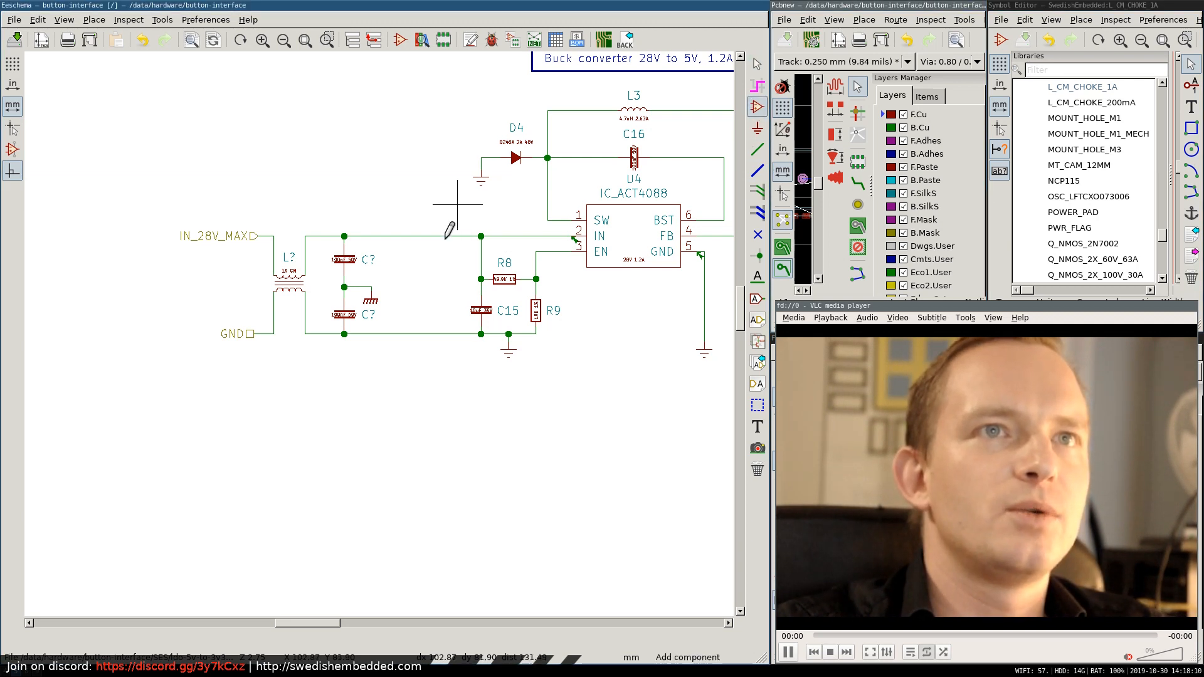
pyautogui.click(438, 253)
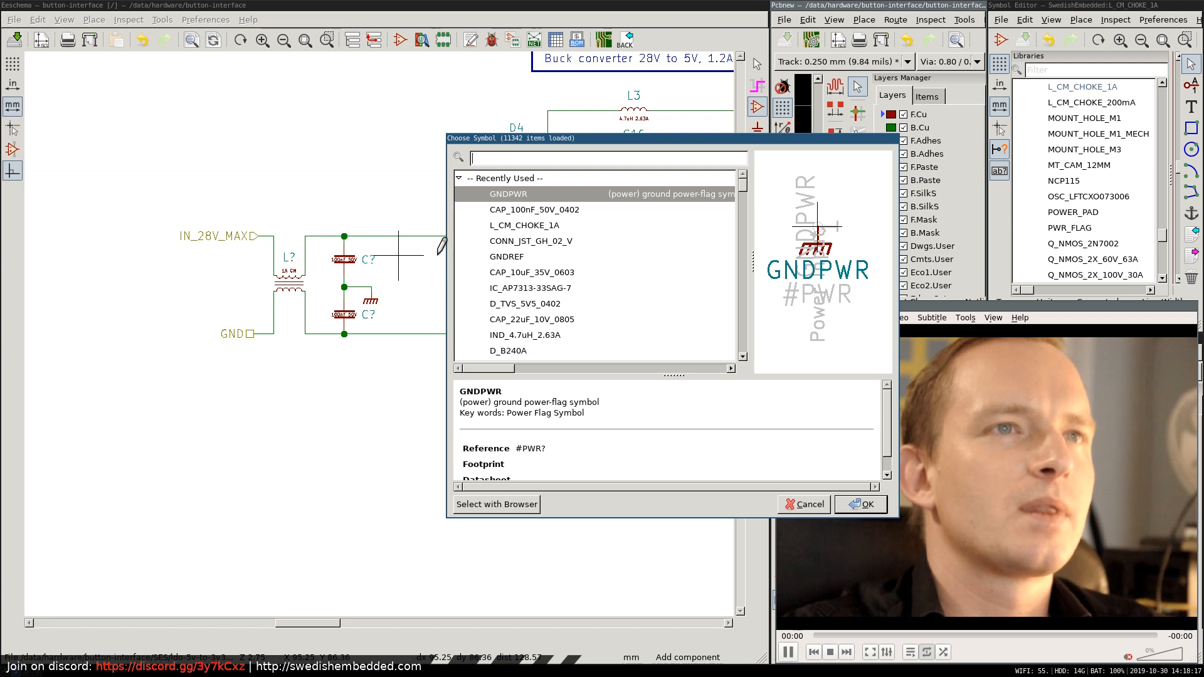
pyautogui.write('LB_')
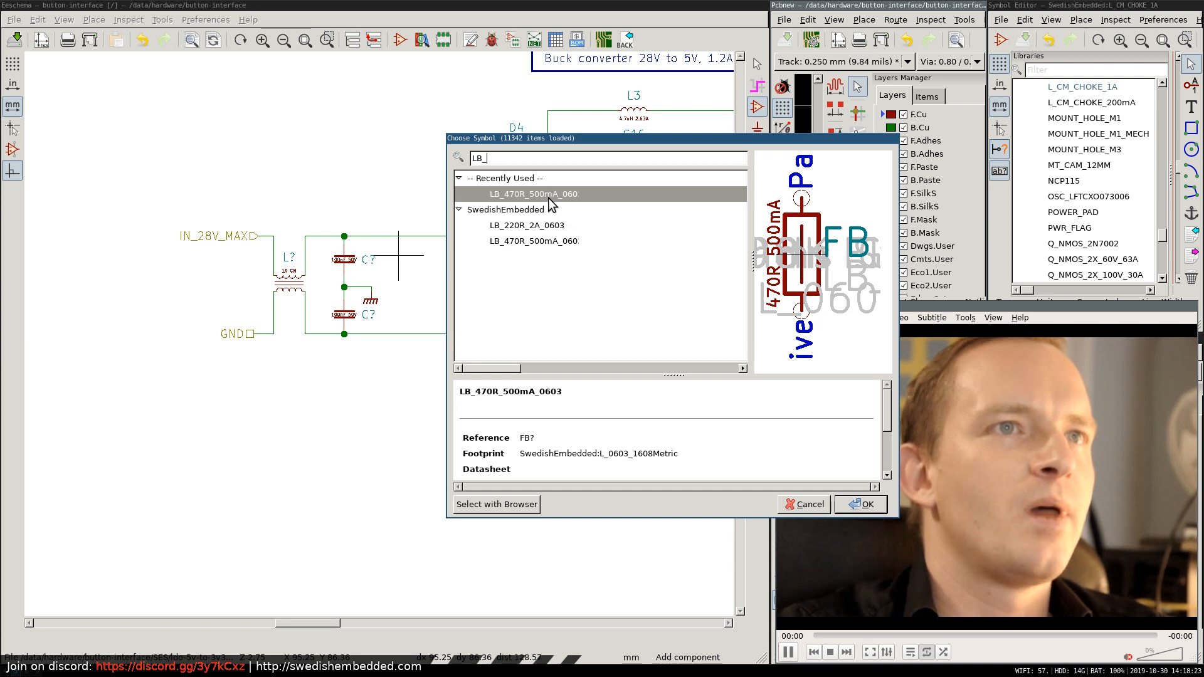
pyautogui.doubleClick(531, 227)
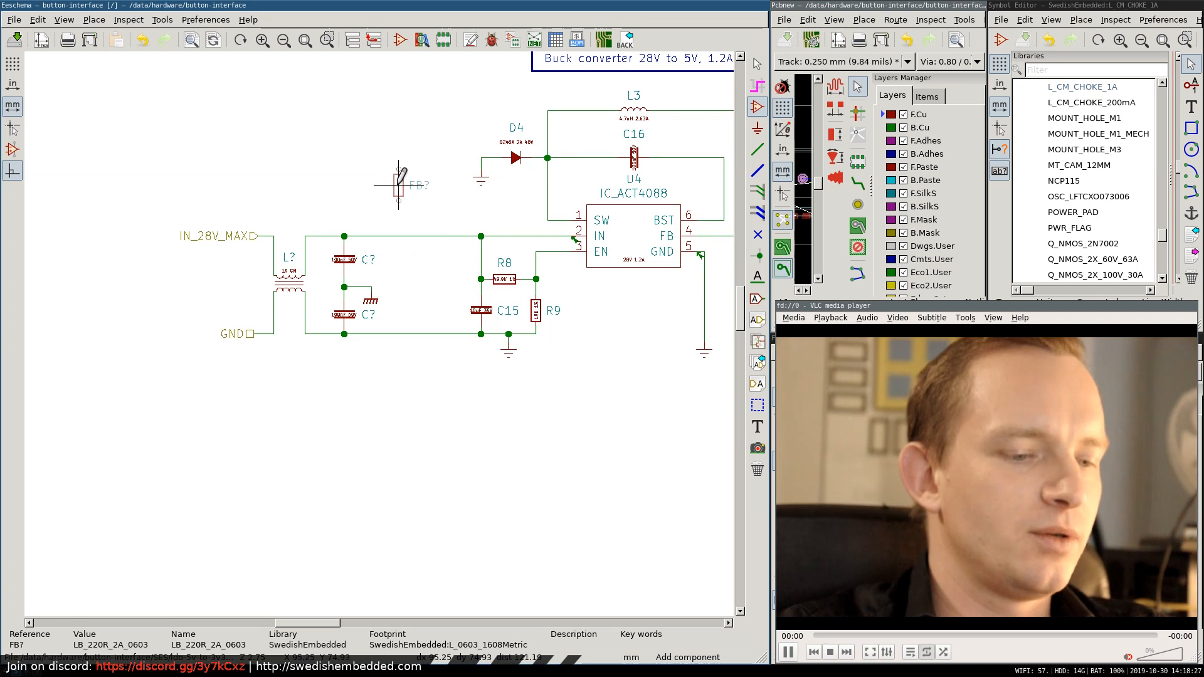
pyautogui.press('r')
pyautogui.click(411, 236)
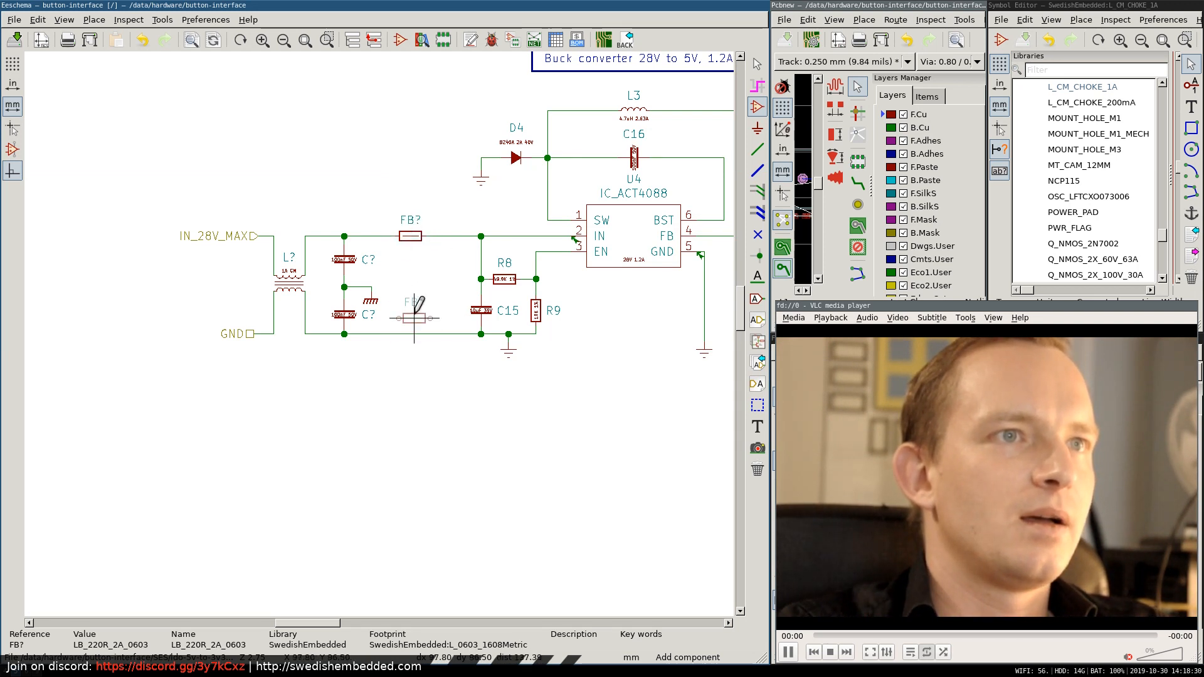
pyautogui.press('Escape')
pyautogui.press('Delete')
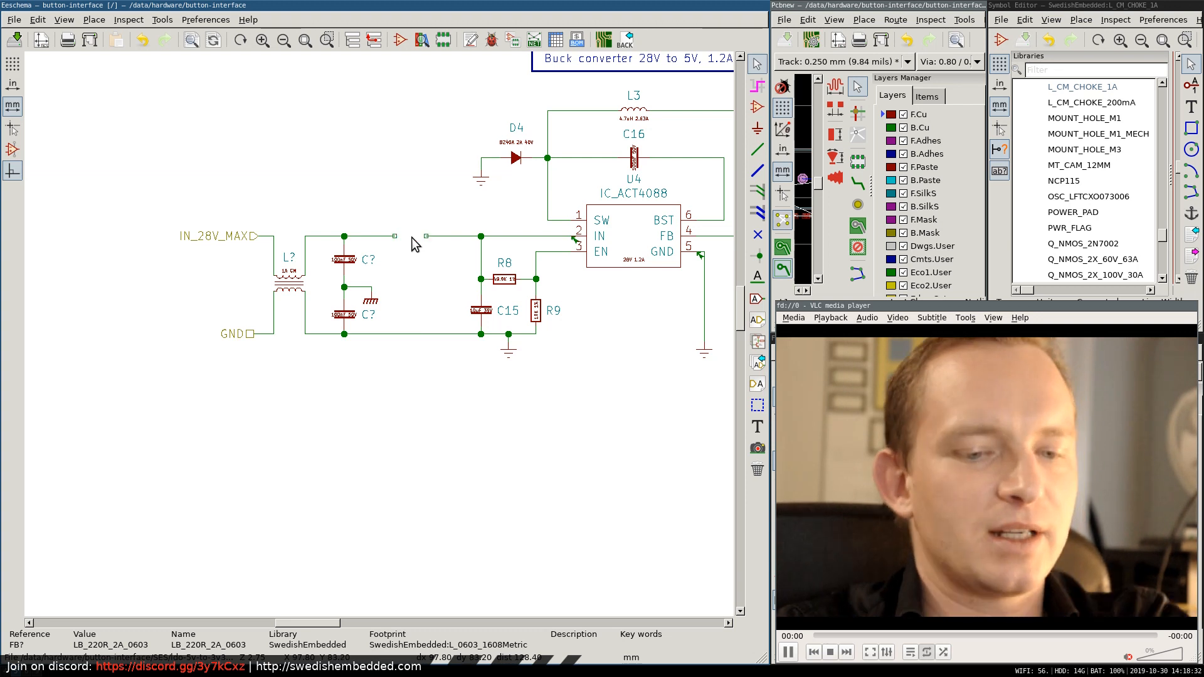
# Search the symbol library for L_ parts and browse the matches for a series inductor.
pyautogui.click(758, 108)
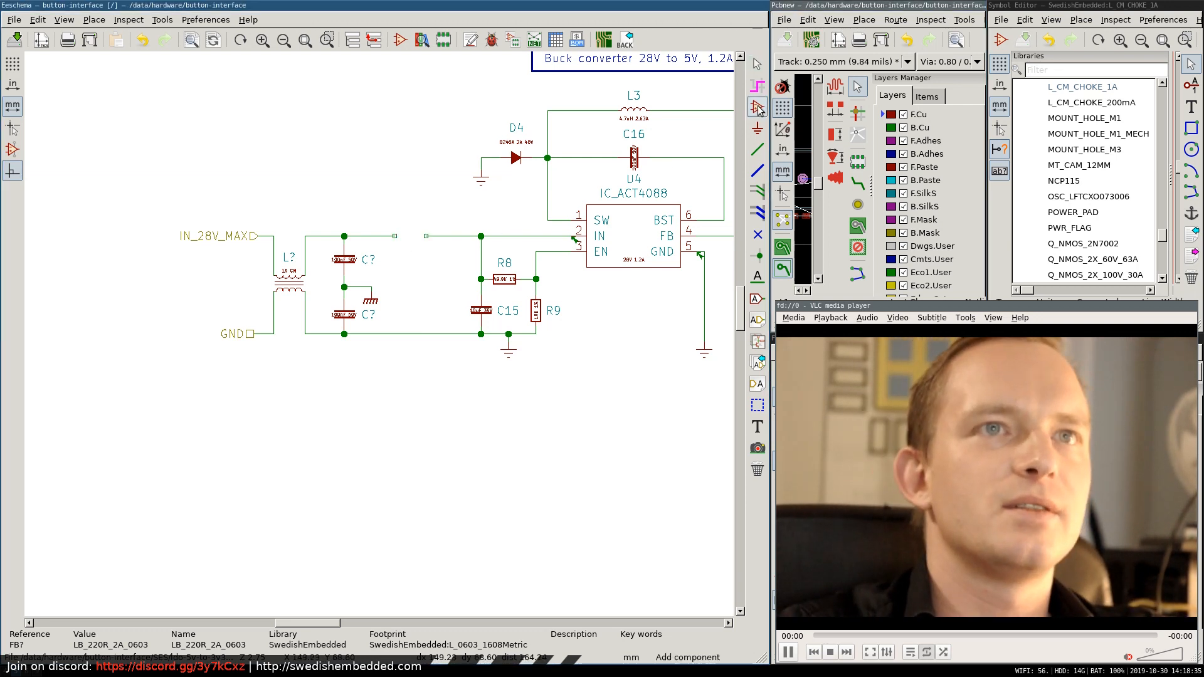
pyautogui.click(394, 188)
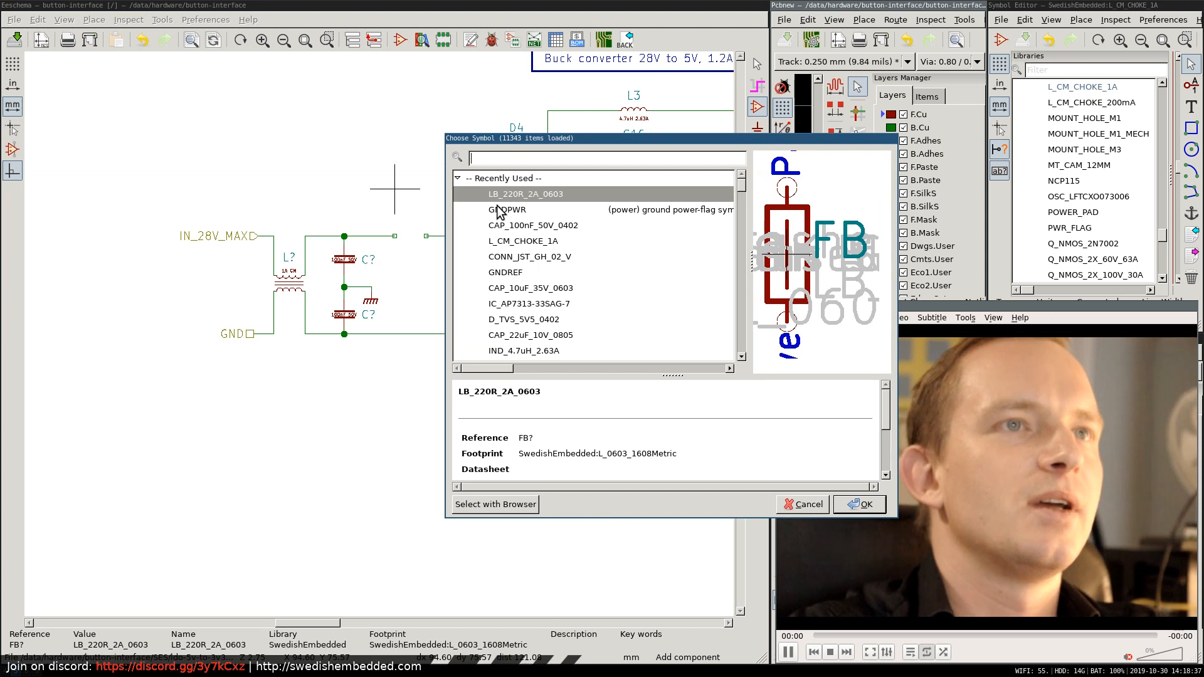
pyautogui.write('L_')
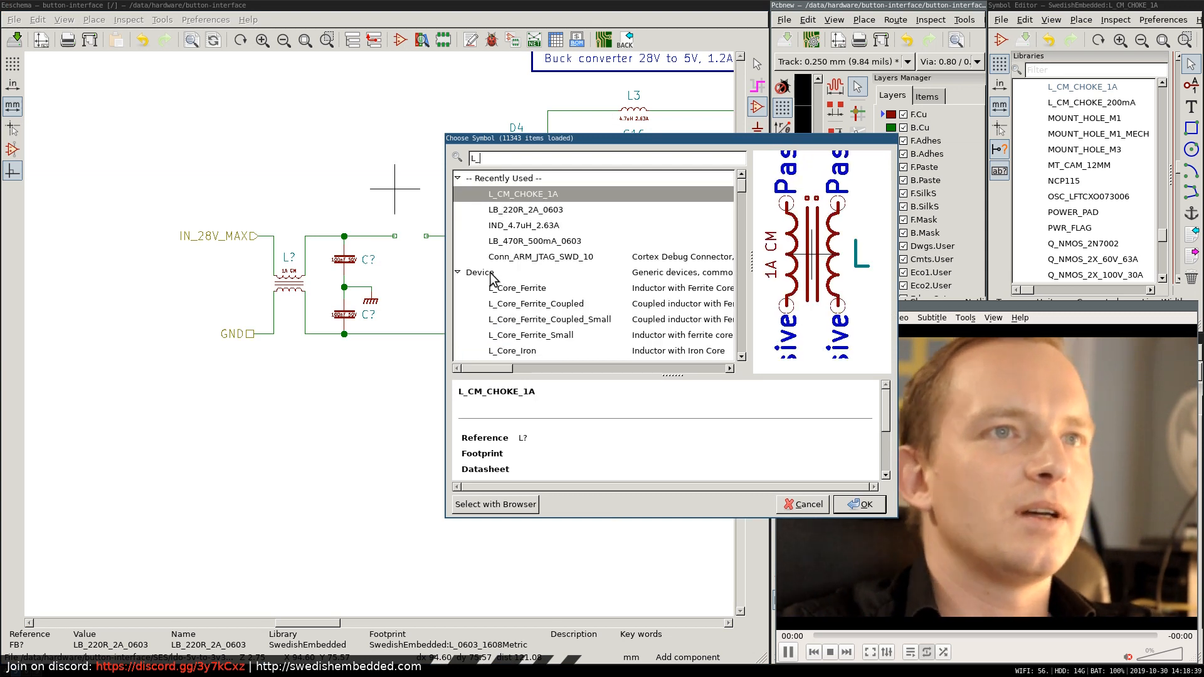
pyautogui.scroll(-6, 500, 250)
pyautogui.scroll(4, 526, 248)
pyautogui.scroll(2, 527, 248)
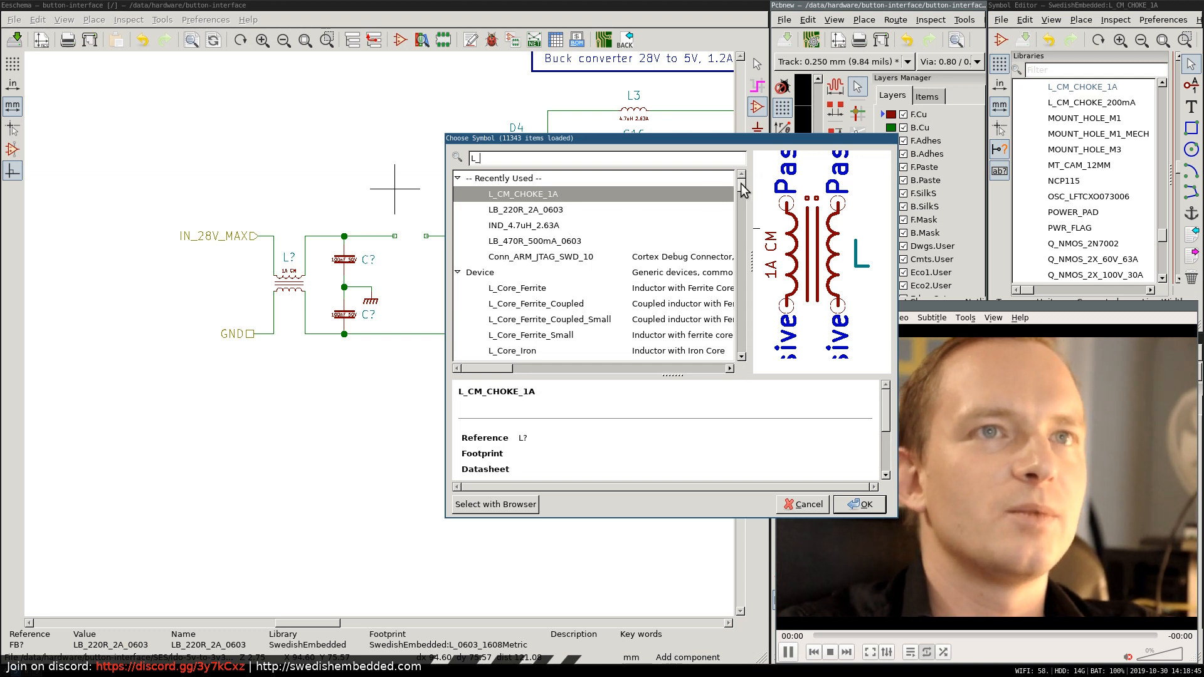
pyautogui.scroll(-2, 740, 192)
pyautogui.scroll(-6, 741, 194)
pyautogui.scroll(10, 694, 176)
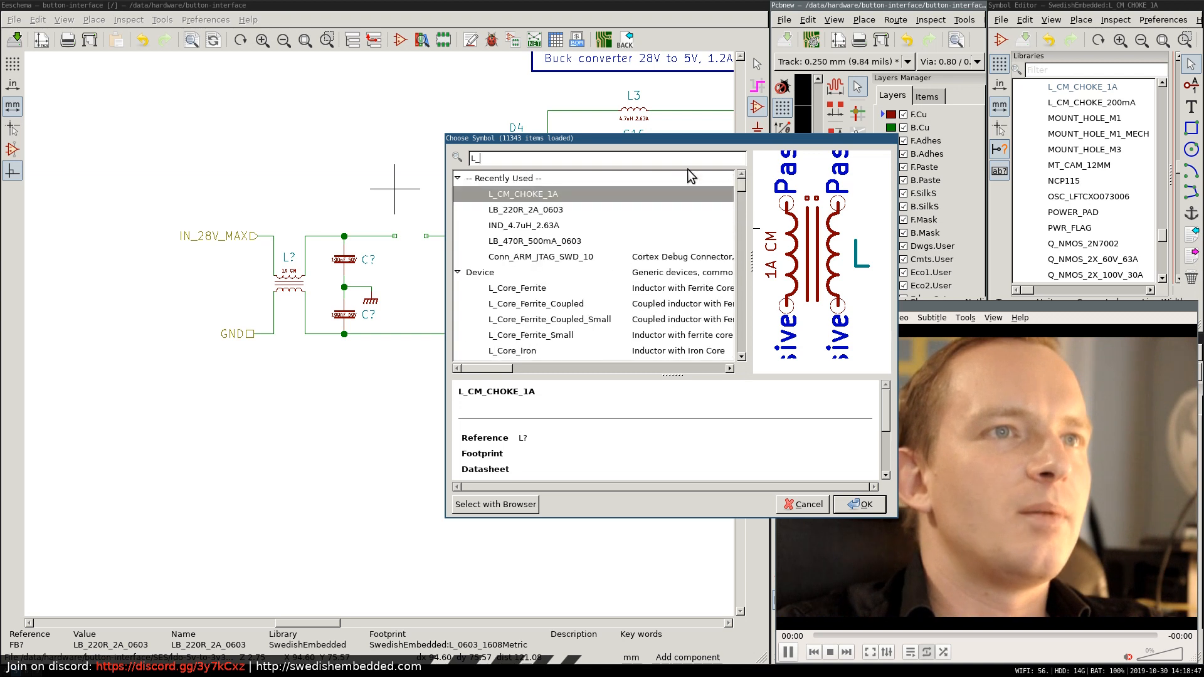
pyautogui.press('BackSpace')
pyautogui.press('BackSpace')
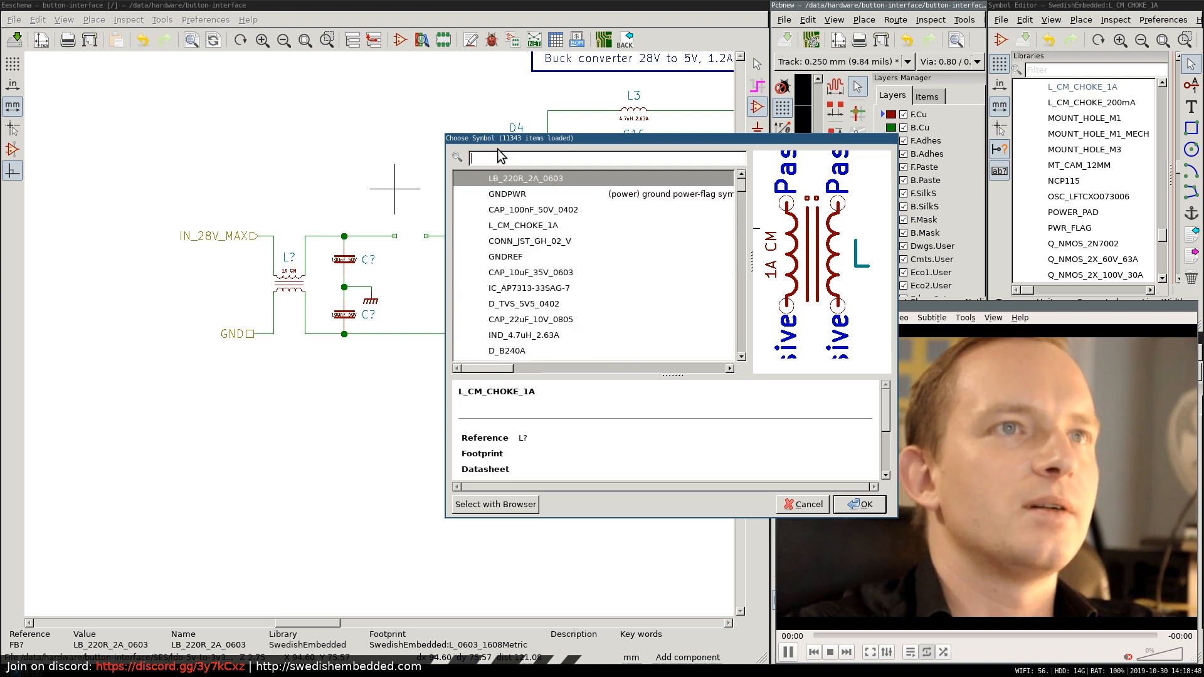
# Find IND_ parts and place IND_4.7uH_200mA_0805 horizontally in the supply line gap between the filter capacitors and C15.
pyautogui.write('IND_')
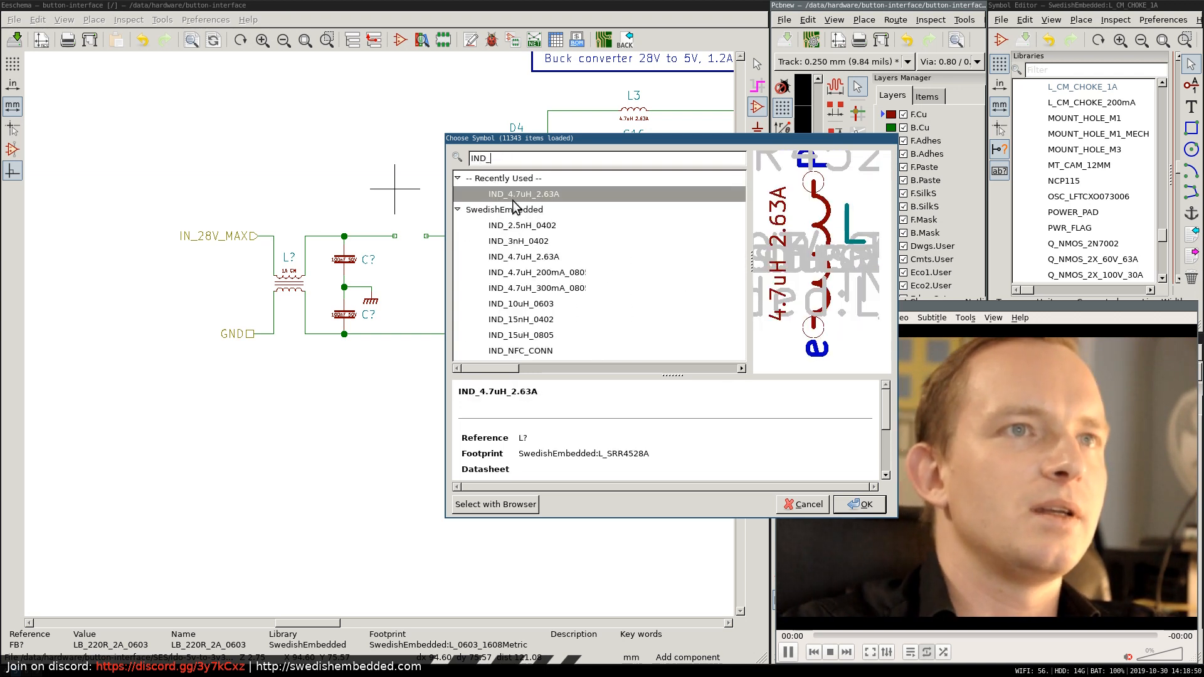
pyautogui.click(536, 272)
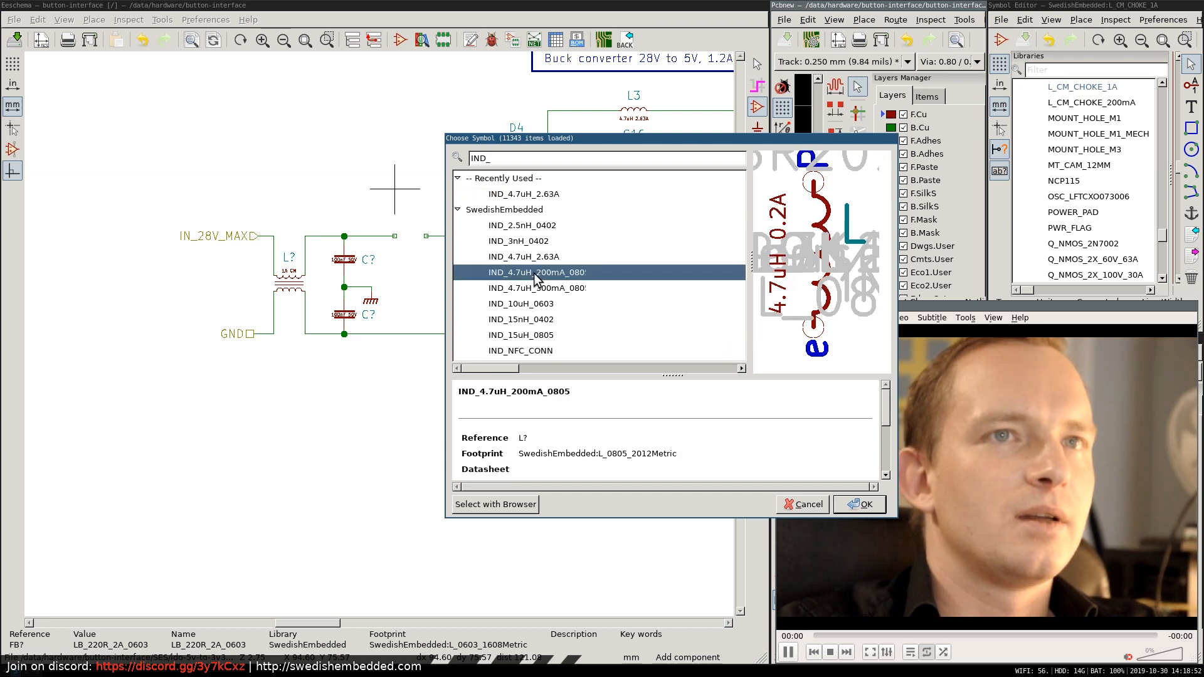
pyautogui.doubleClick(536, 272)
pyautogui.press('r')
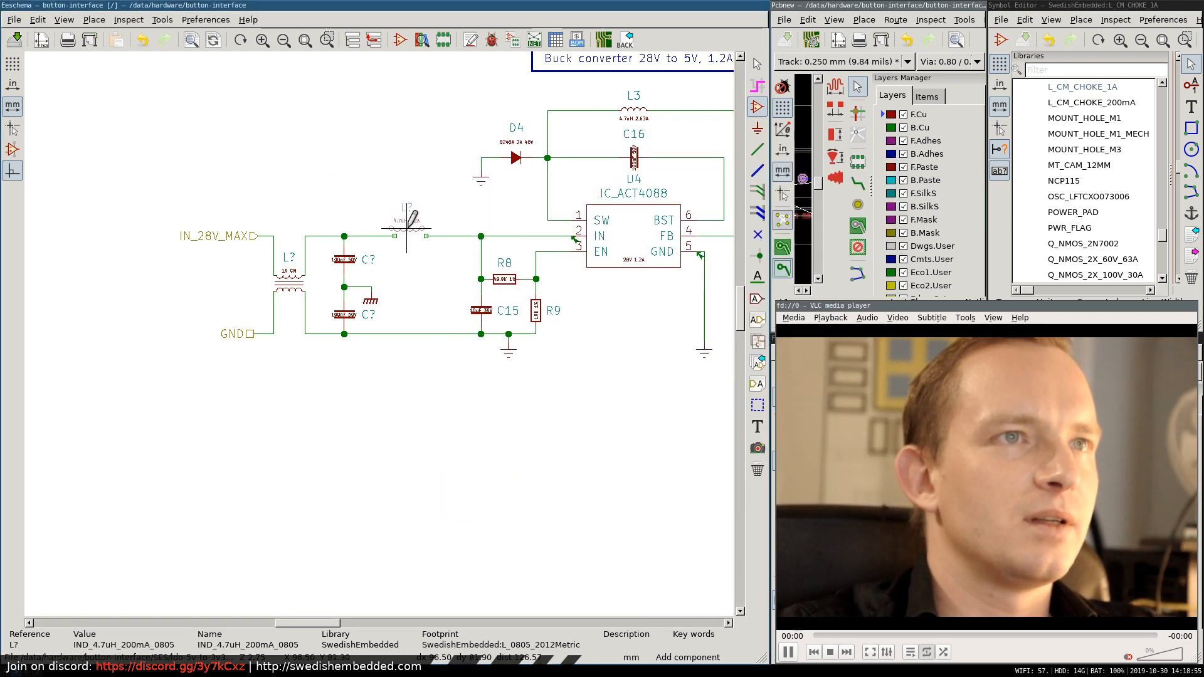
pyautogui.click(407, 236)
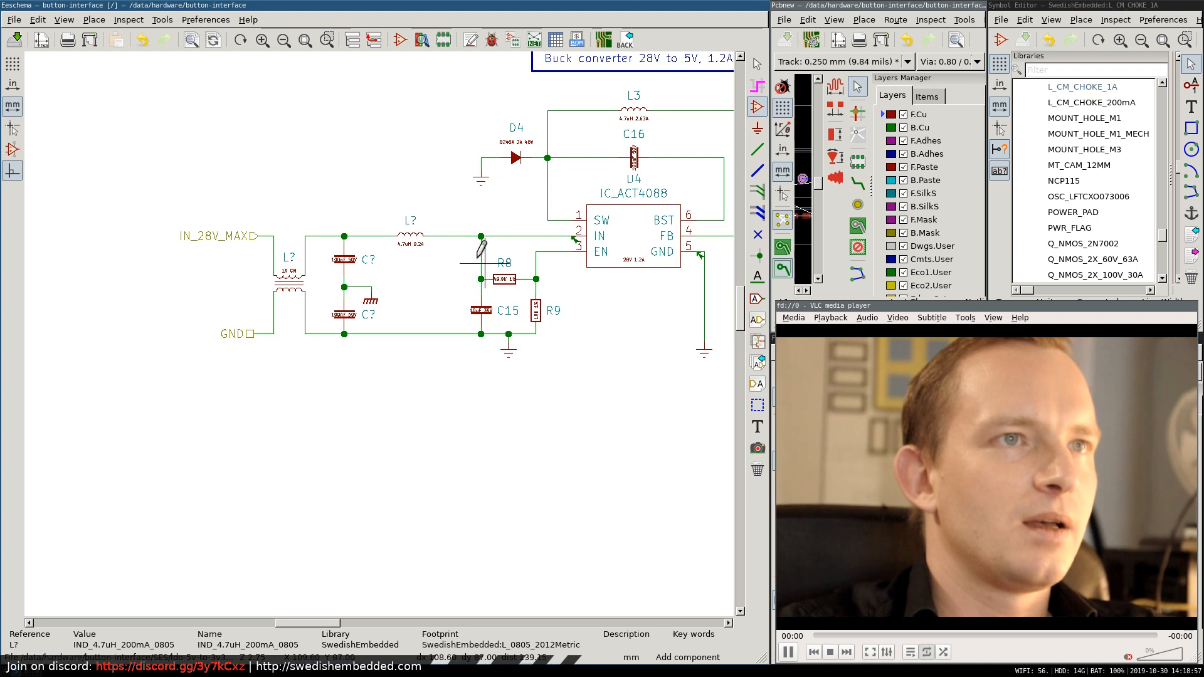
# Switch to VLC media player and quit it.
pyautogui.click(1108, 542)
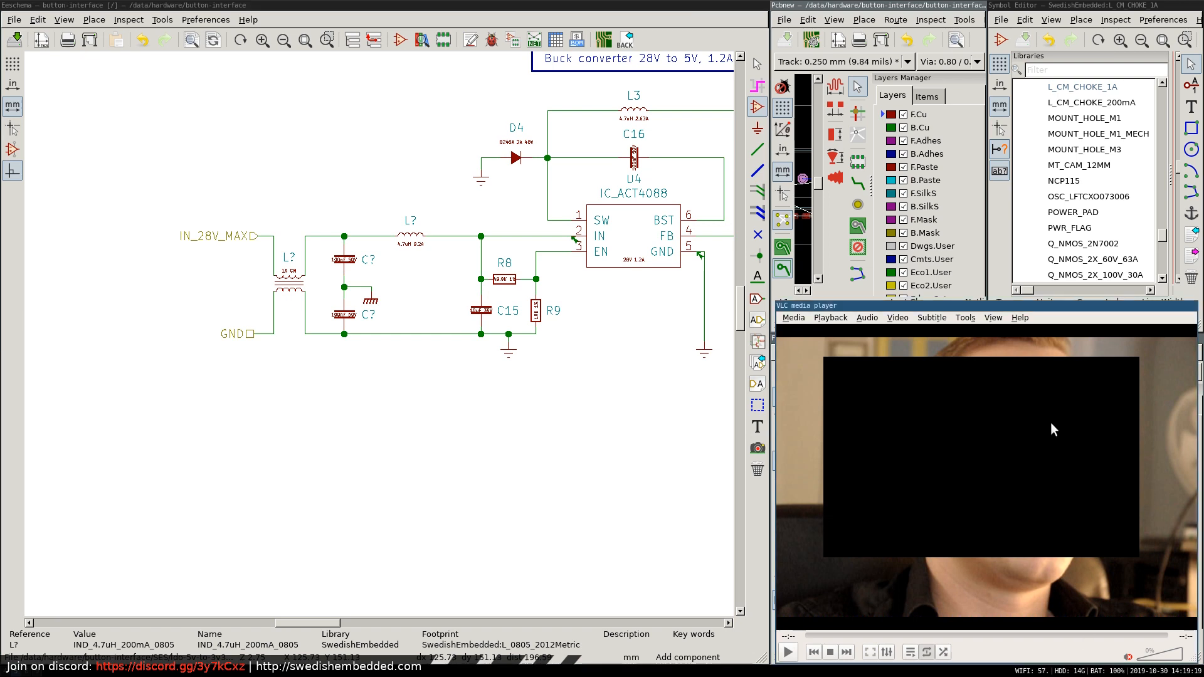
pyautogui.click(792, 319)
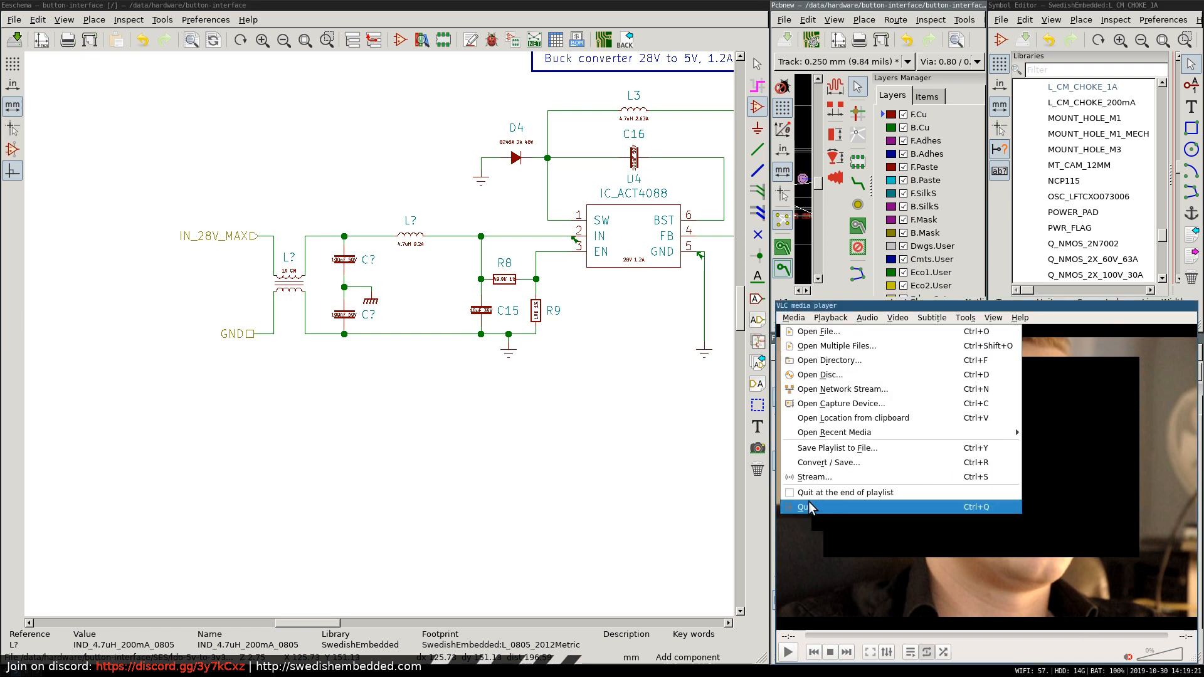
pyautogui.click(815, 506)
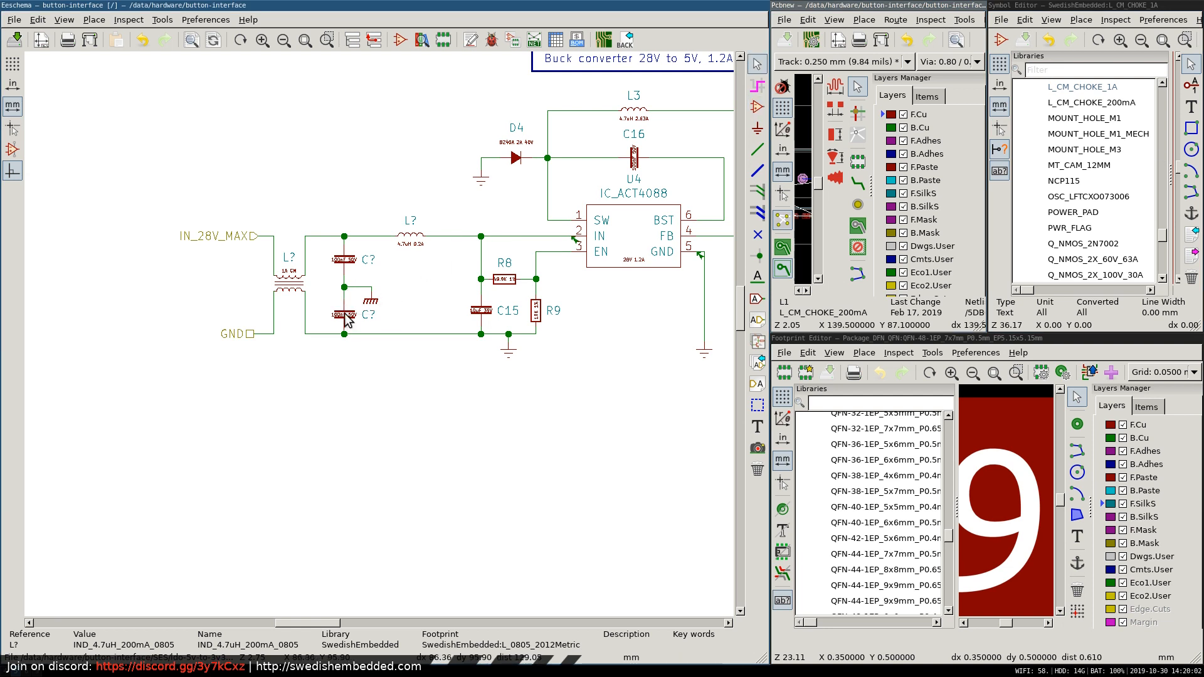
# Place a copy of the 100 nF capacitor just left of C15 and a copy of the 4.7 uH inductor in the ground line.
pyautogui.press('c')
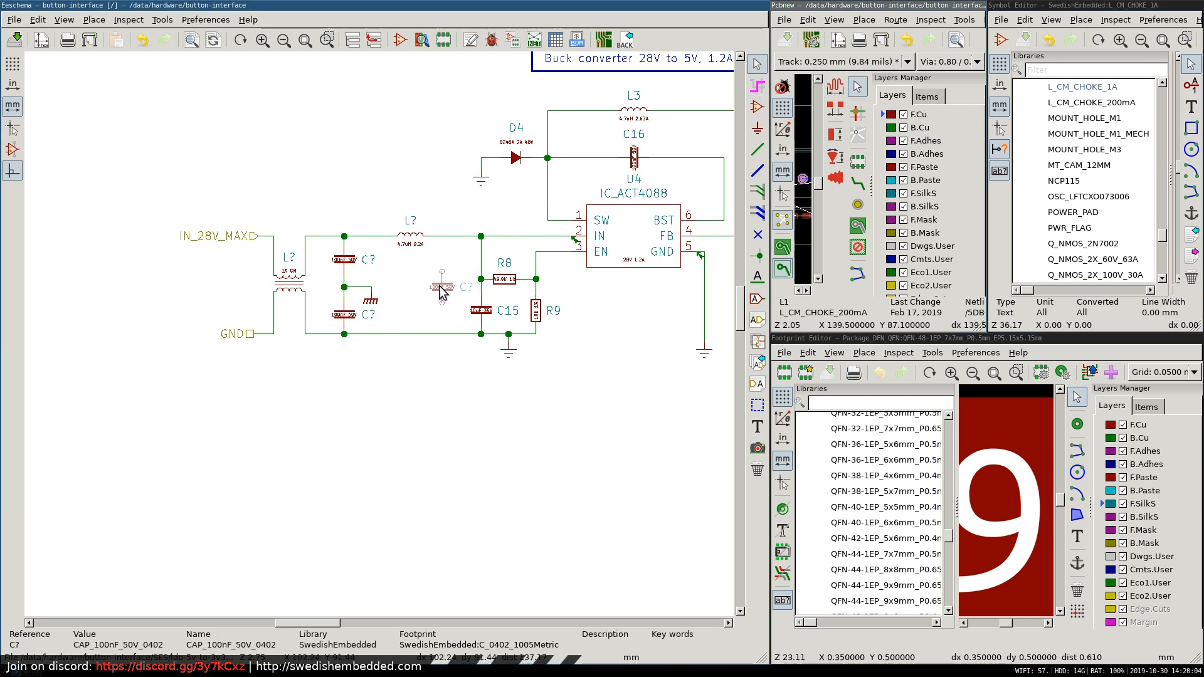
pyautogui.click(441, 286)
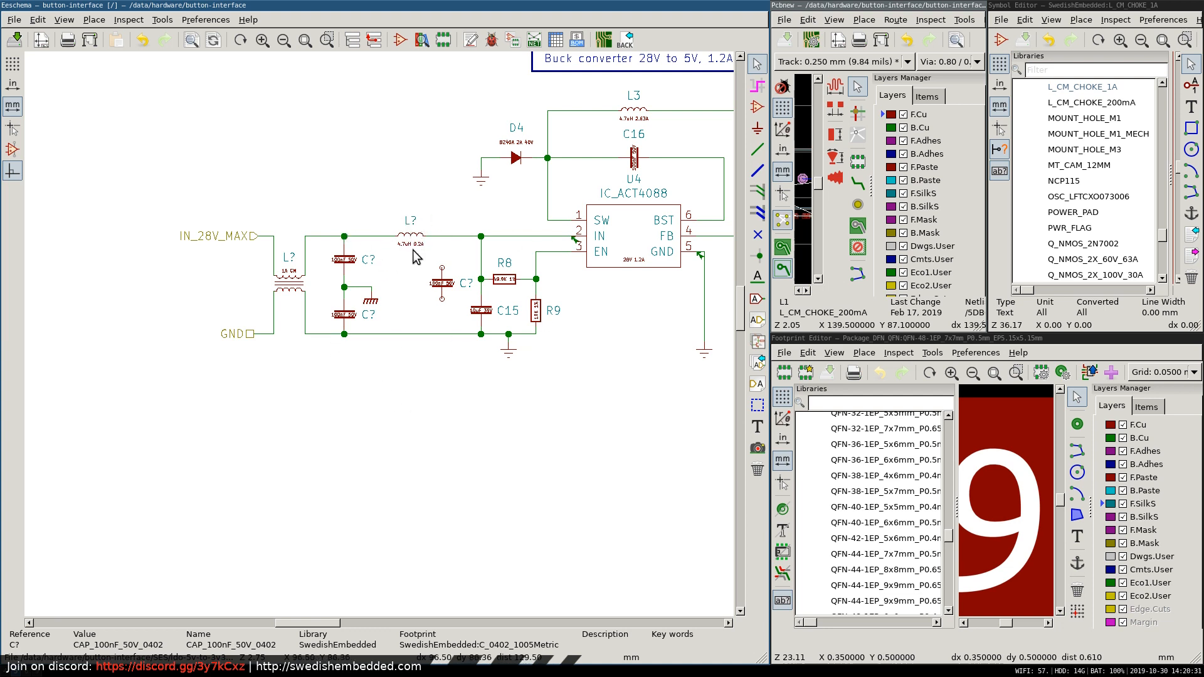
pyautogui.press('c')
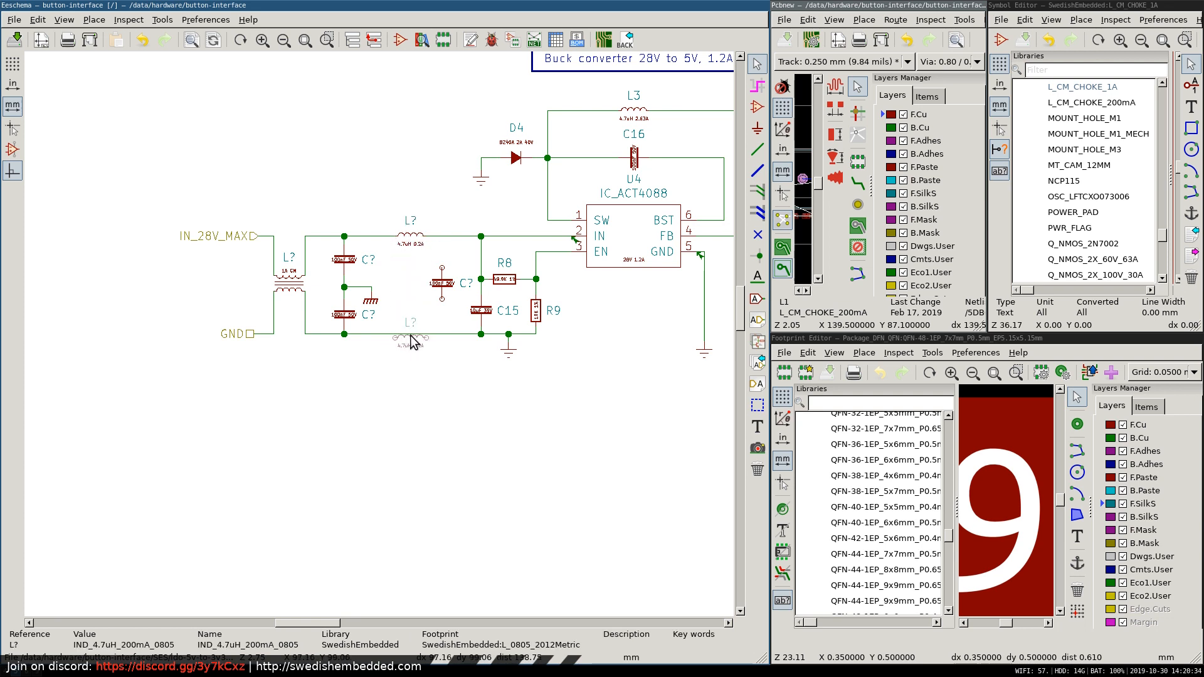
pyautogui.click(414, 340)
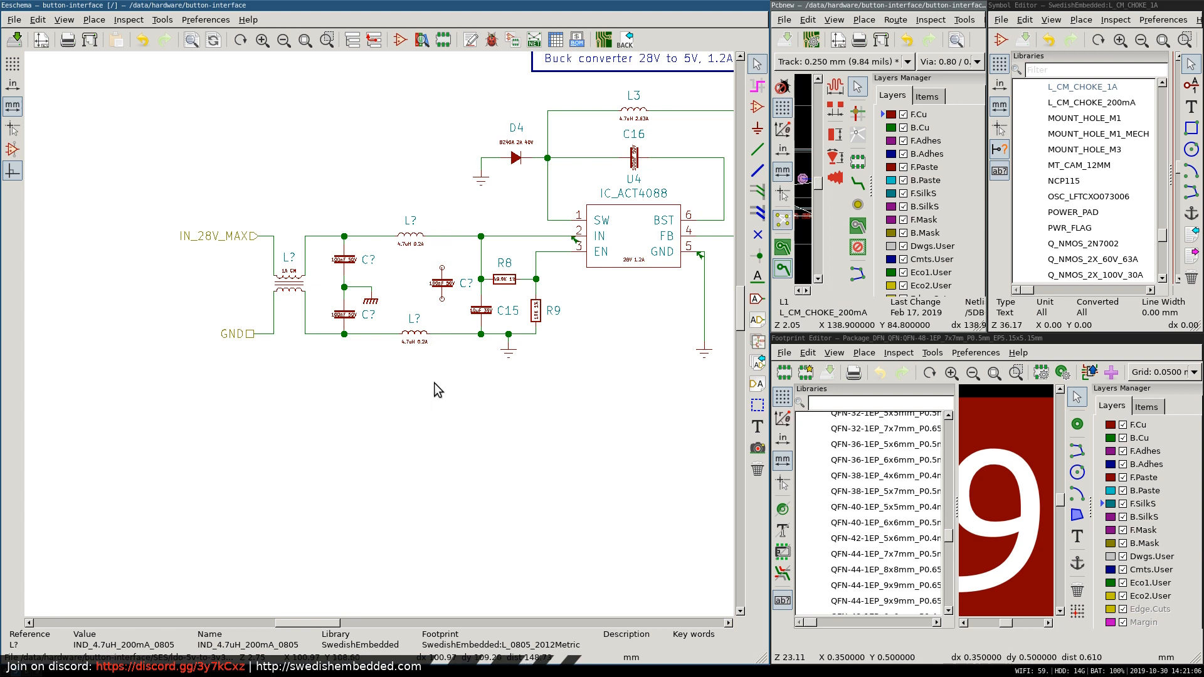
# Delete both 4.7 uH series inductors and the loose 100 nF capacitor beside C15.
pyautogui.press('Delete')
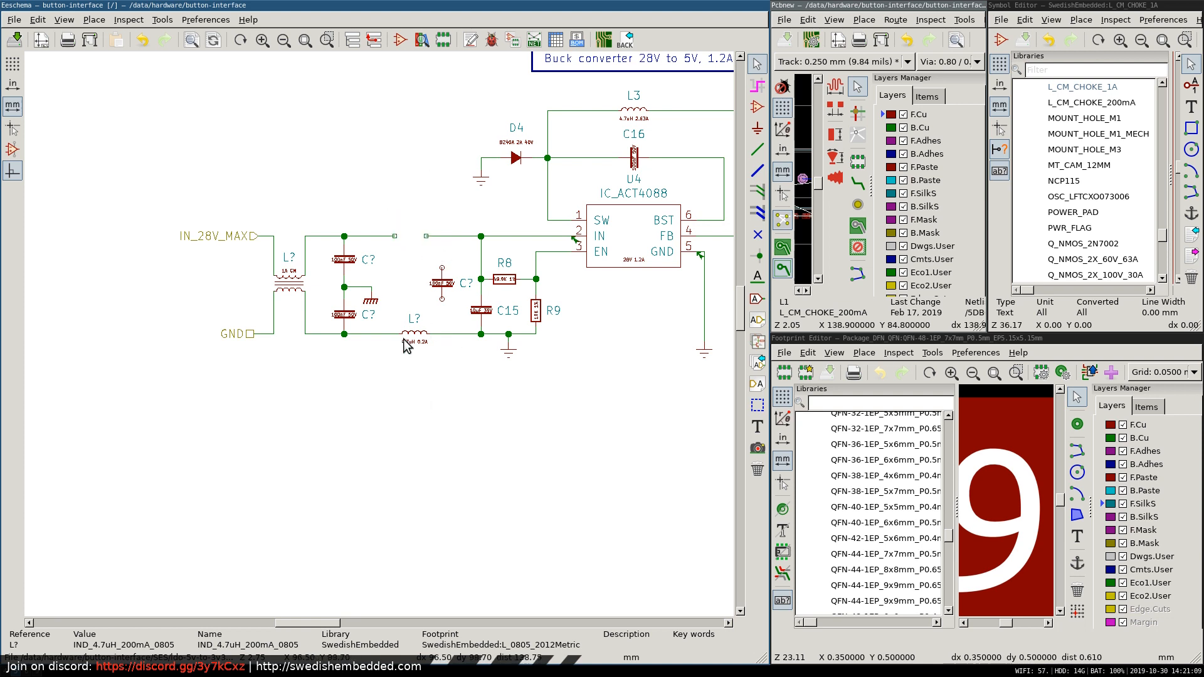
pyautogui.press('Delete')
pyautogui.press('Delete')
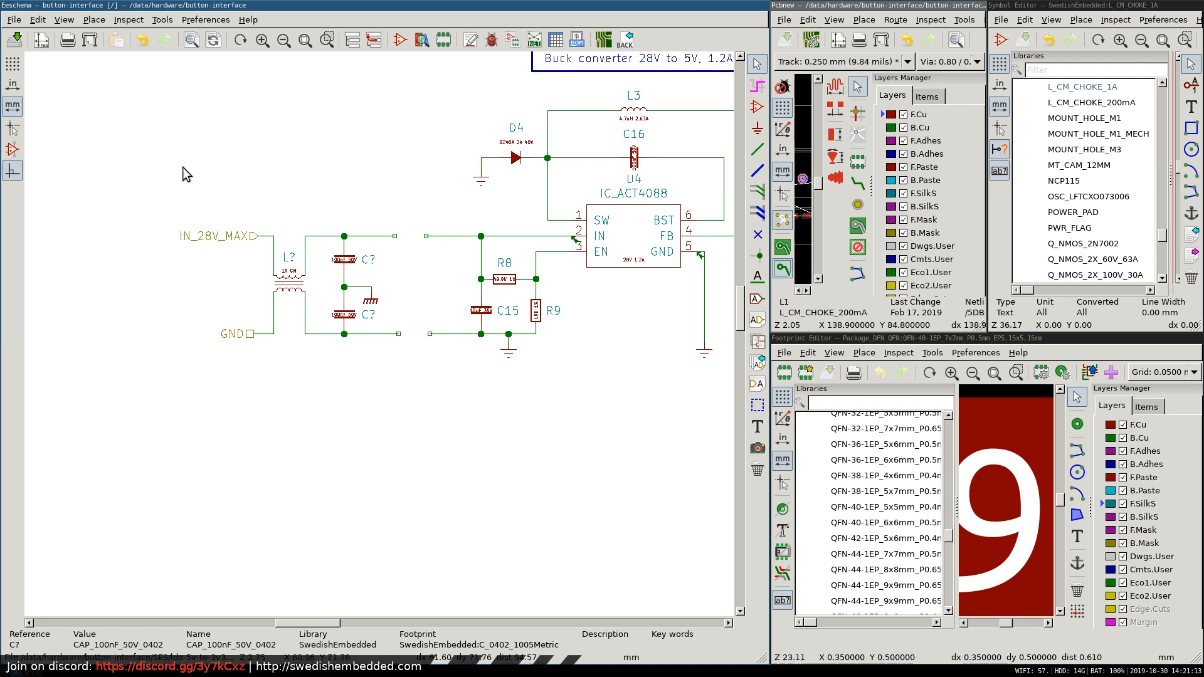
# Move the whole input filter with its labels right so its open supply and ground wires join the converter's wires.
pyautogui.moveTo(126, 182); pyautogui.dragTo(413, 377)
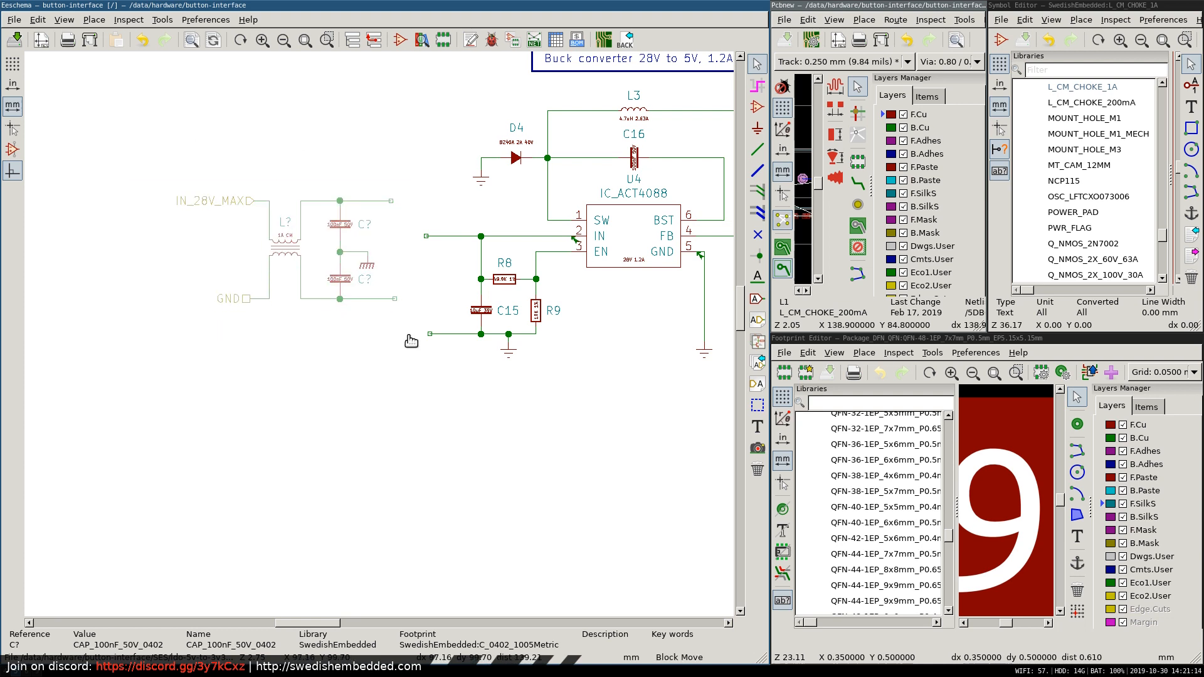
pyautogui.click(445, 378)
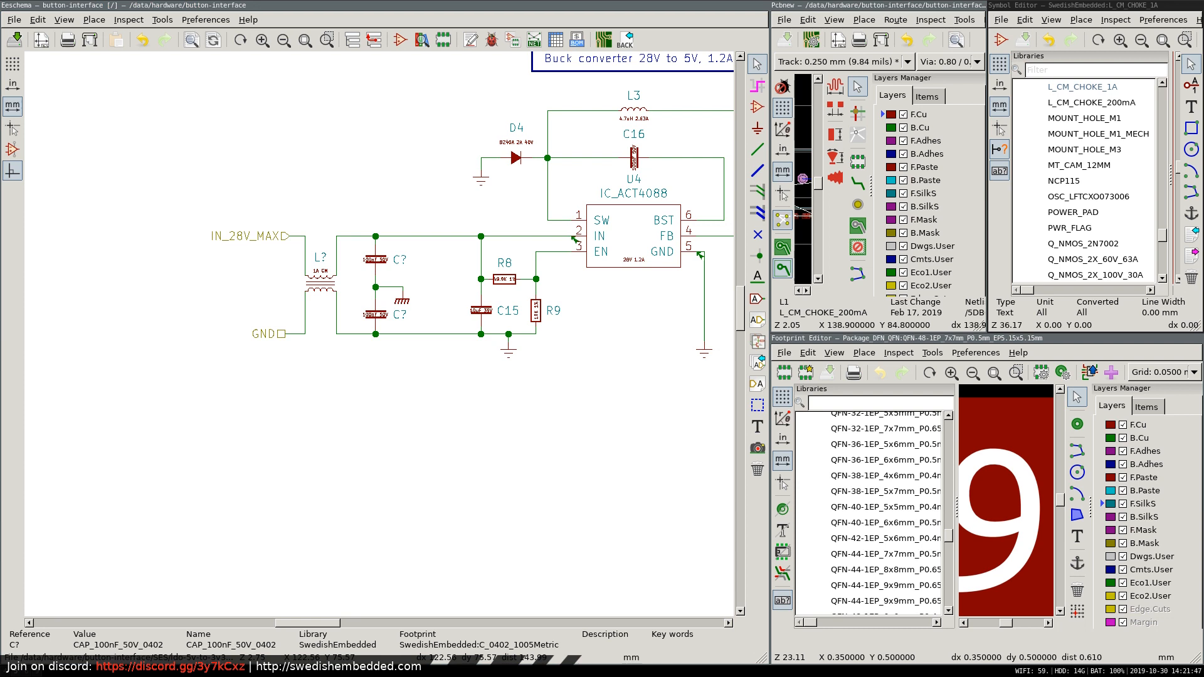
# Switch to Firefox, search the web for "act4088" and open the Mouser Electronics PDF datasheet of the ACT4088.
pyautogui.press('super+2')
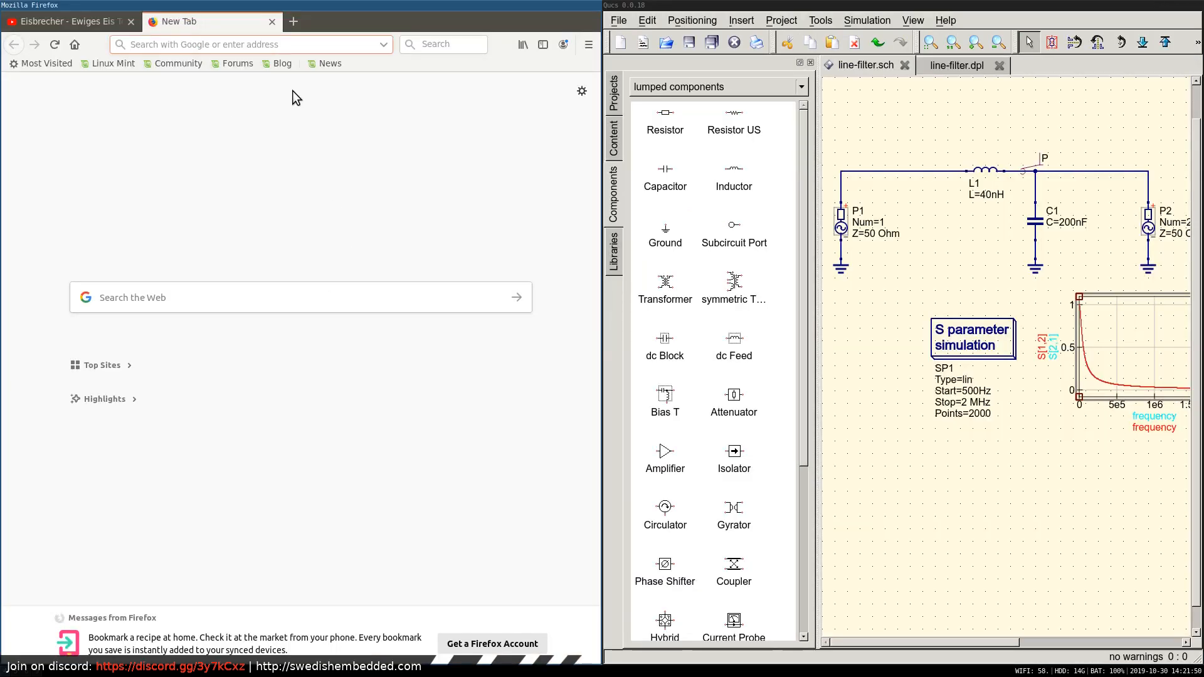
pyautogui.write('act40')
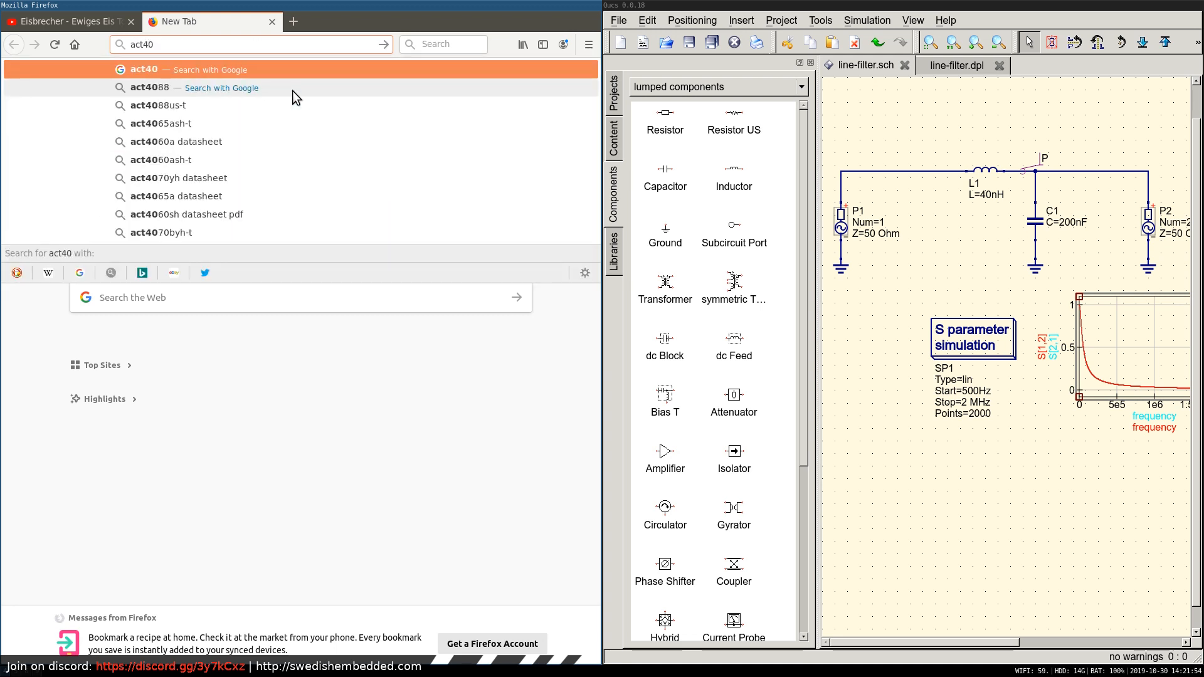
pyautogui.write('88')
pyautogui.press('Return')
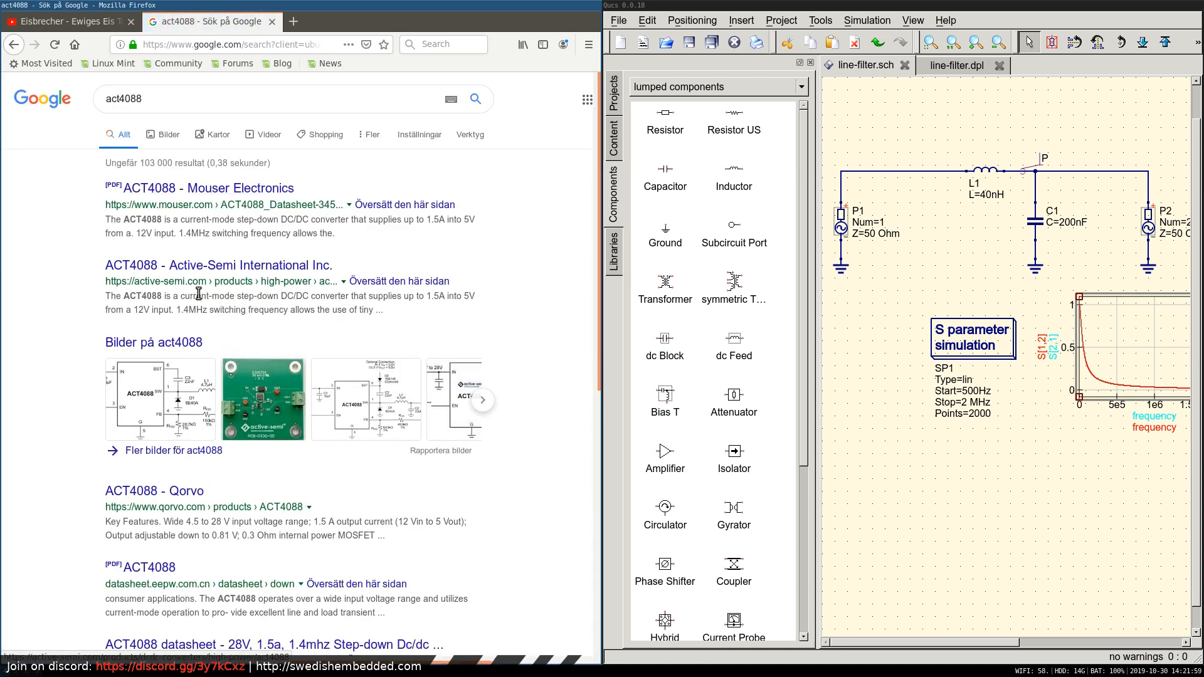
pyautogui.click(184, 188)
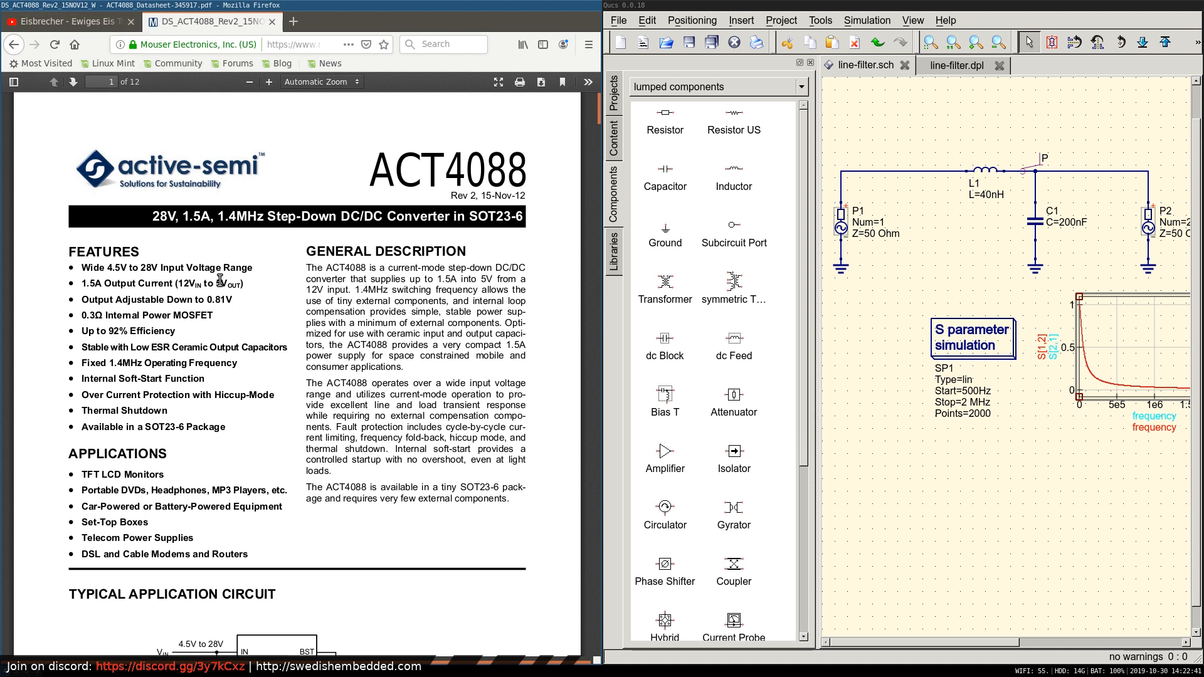
# Open an extra blank browser tab, then search the ACT4088 datasheet for "input" and "impedance".
pyautogui.click(293, 22)
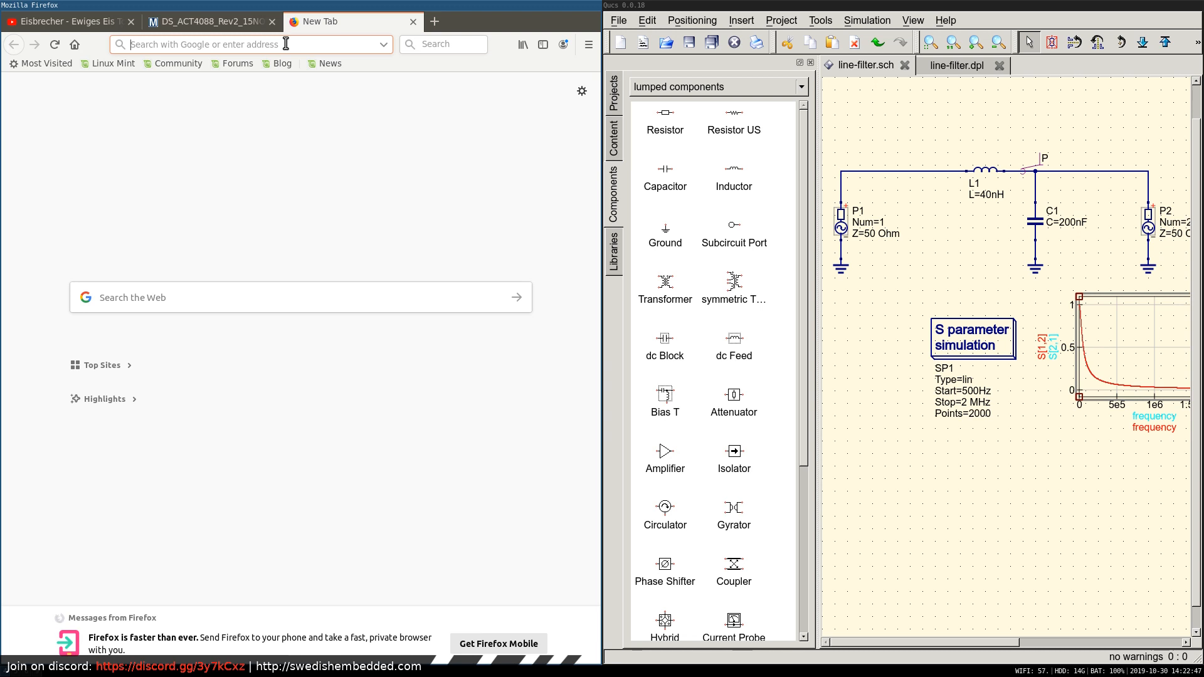
pyautogui.click(226, 27)
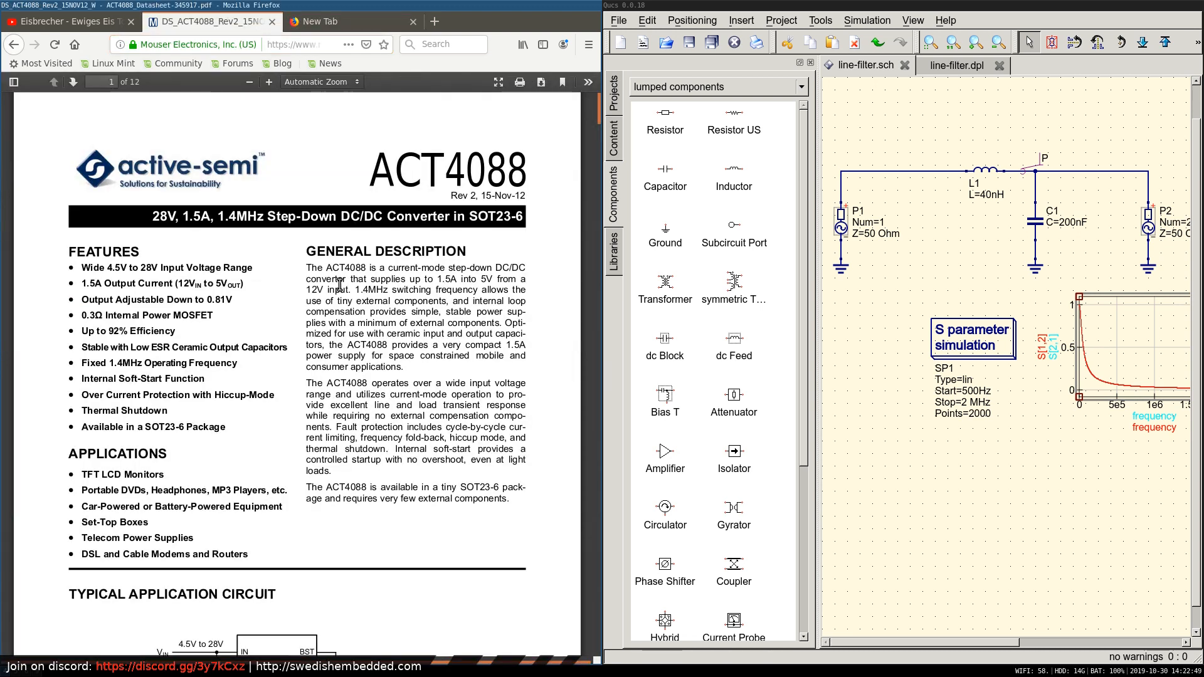
pyautogui.hotkey('ctrl', 'f')
pyautogui.write('input')
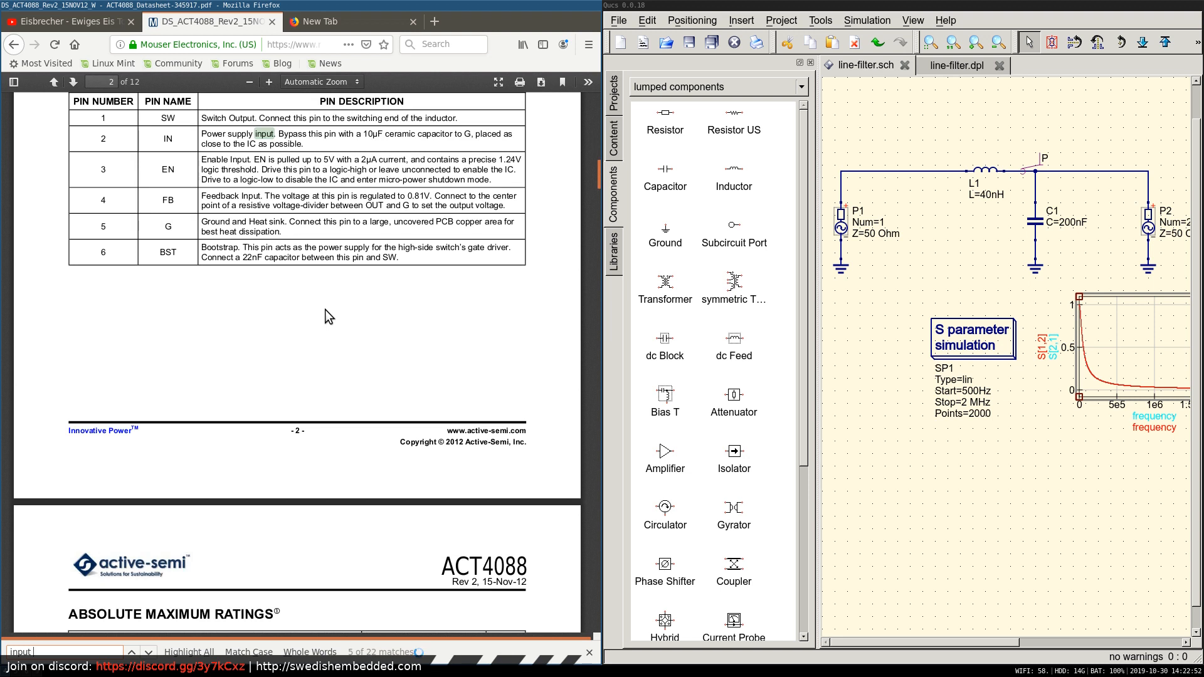
pyautogui.write(' impe')
pyautogui.press('BackSpace')
pyautogui.press('BackSpace')
pyautogui.press('BackSpace')
pyautogui.press('BackSpace')
pyautogui.press('BackSpace')
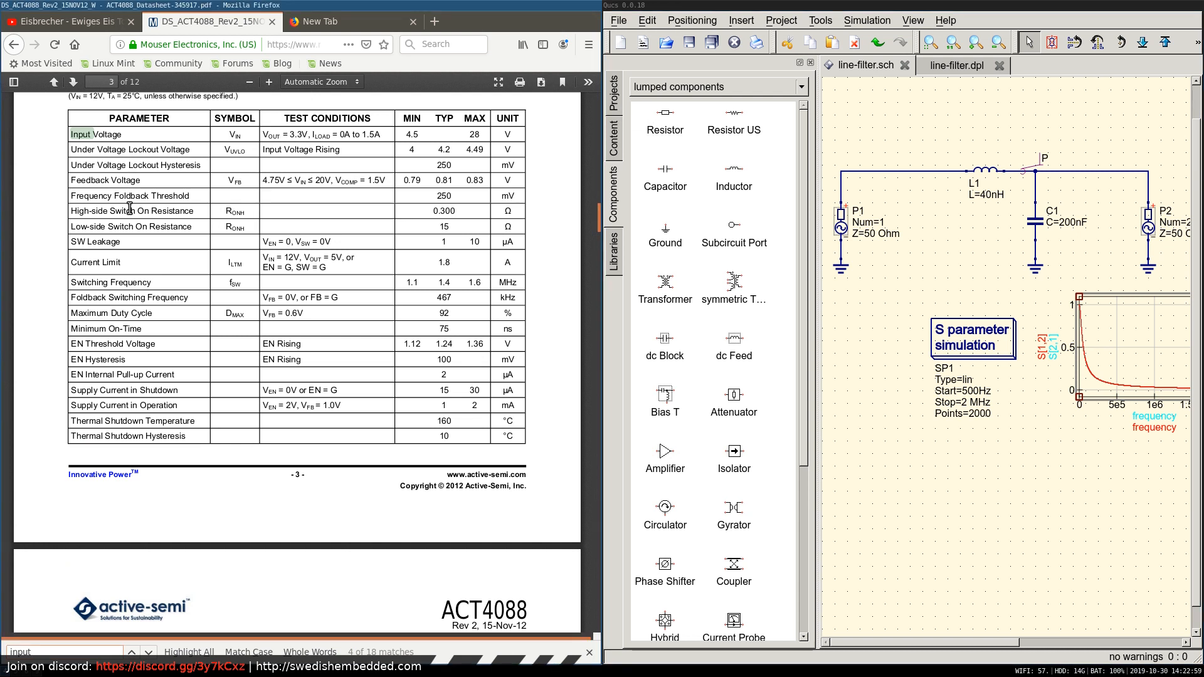
pyautogui.write('impedance')
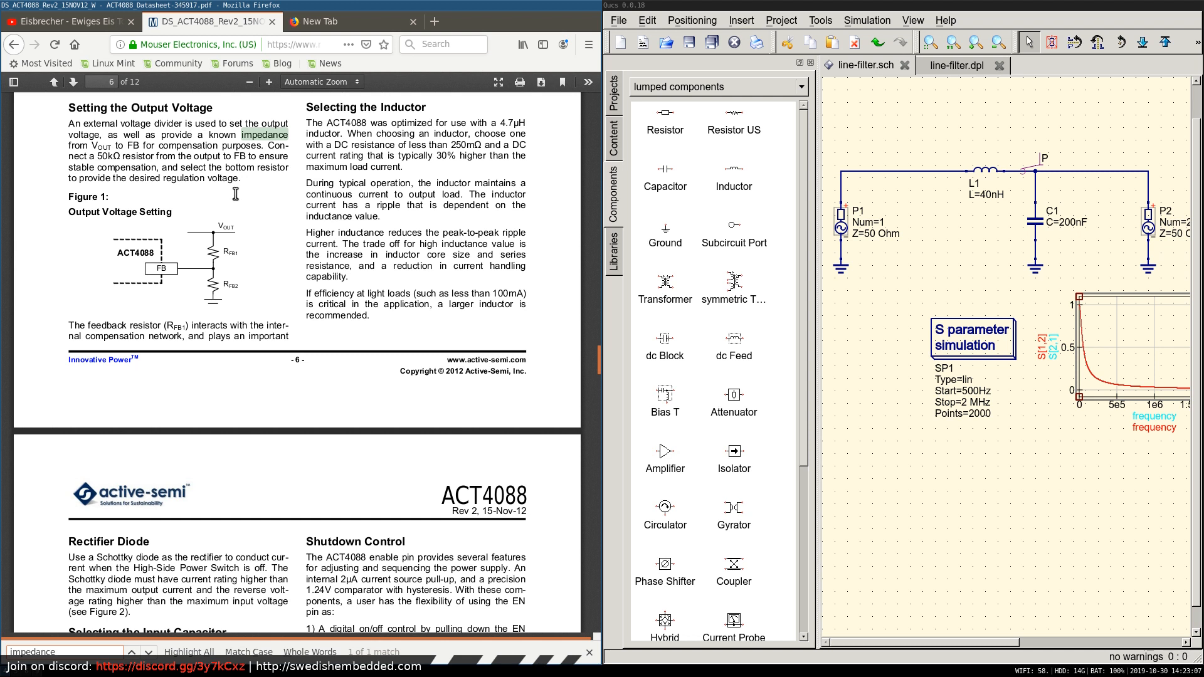
pyautogui.press('Return')
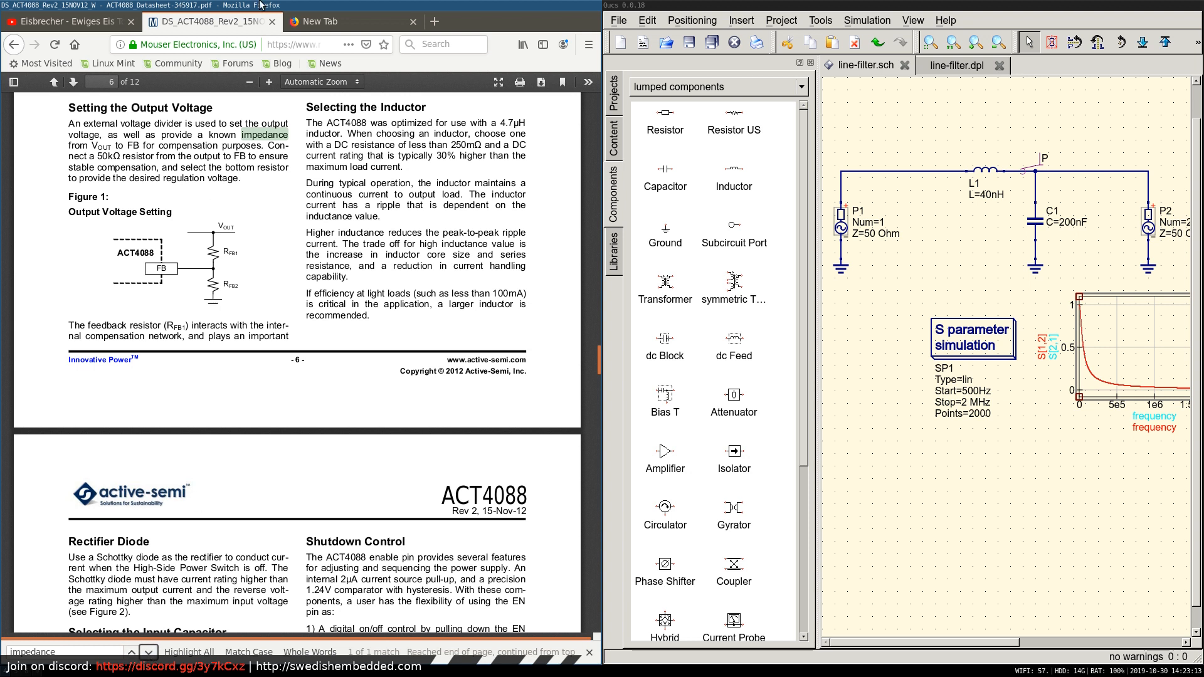
# Try a web search for "input impedance of buck converter" in the blank browser tab.
pyautogui.click(328, 25)
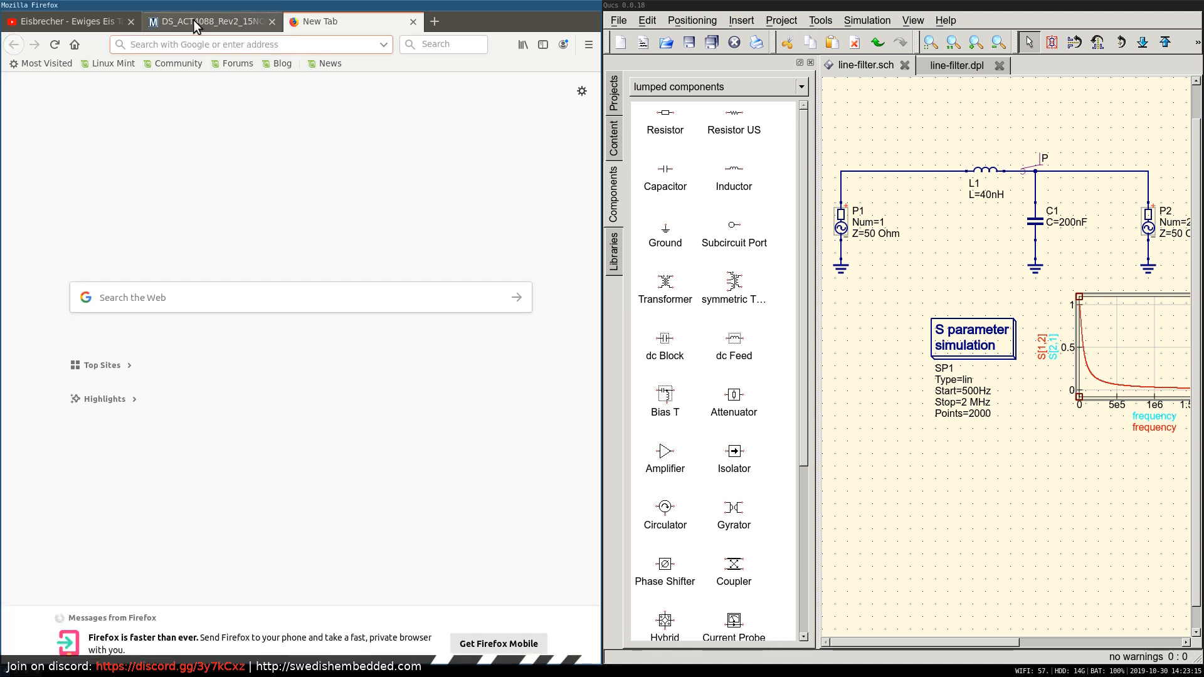
pyautogui.click(432, 45)
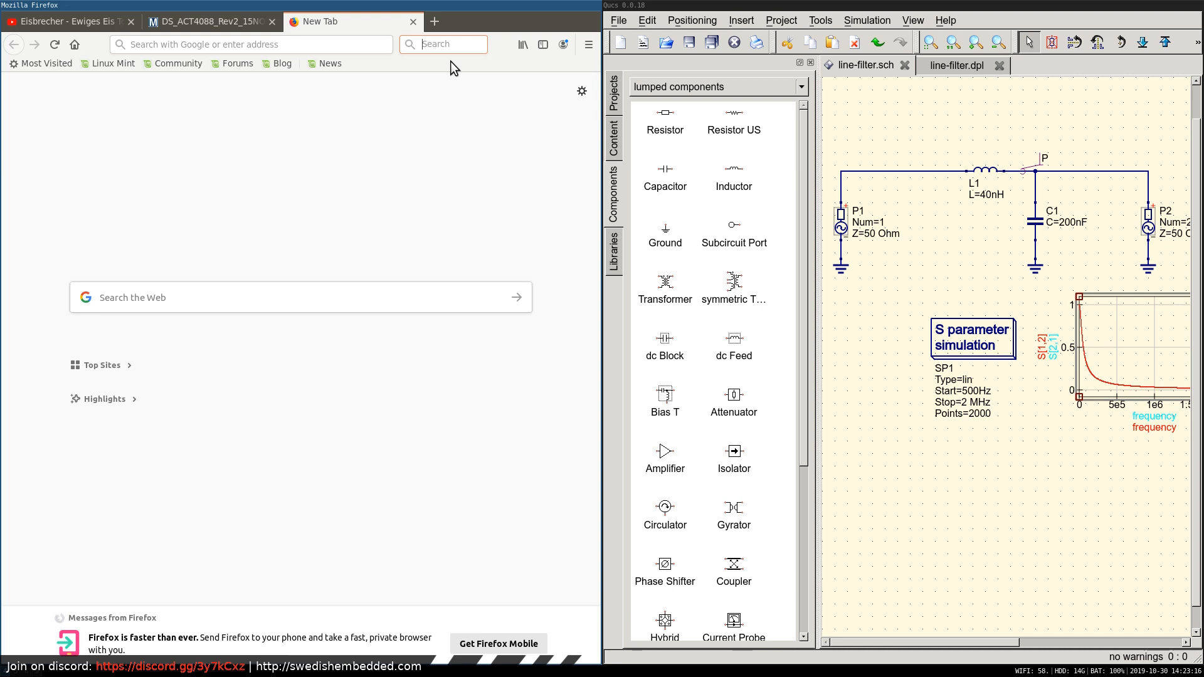
pyautogui.write('input')
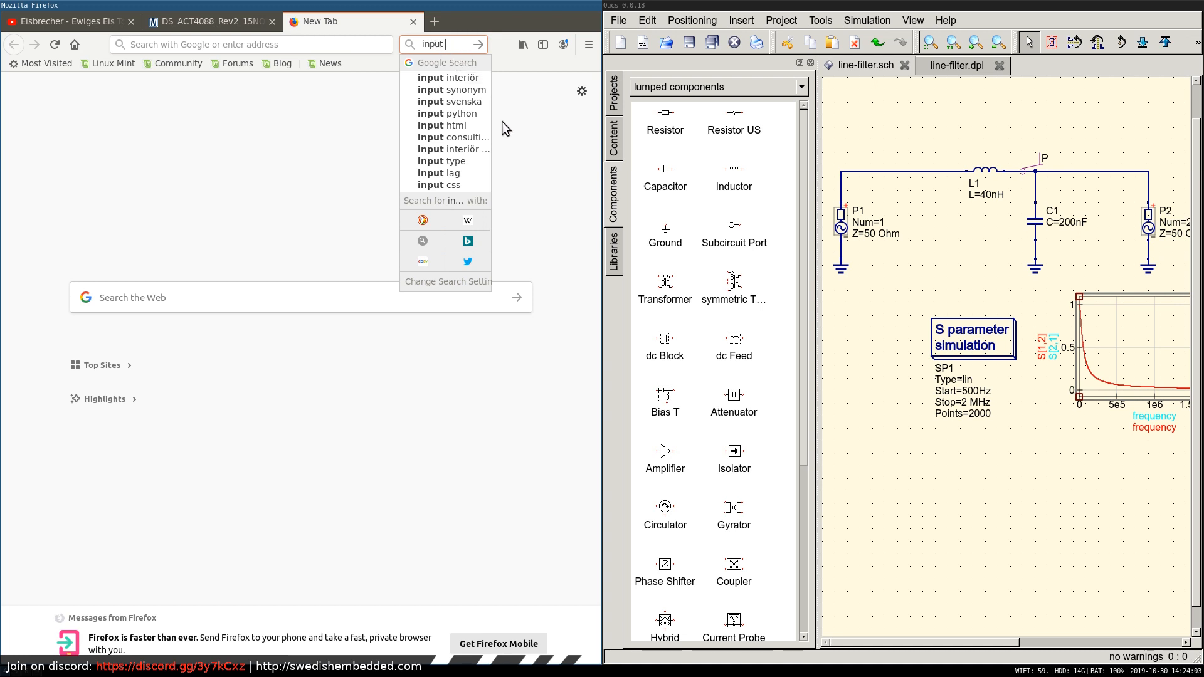
pyautogui.click(515, 102)
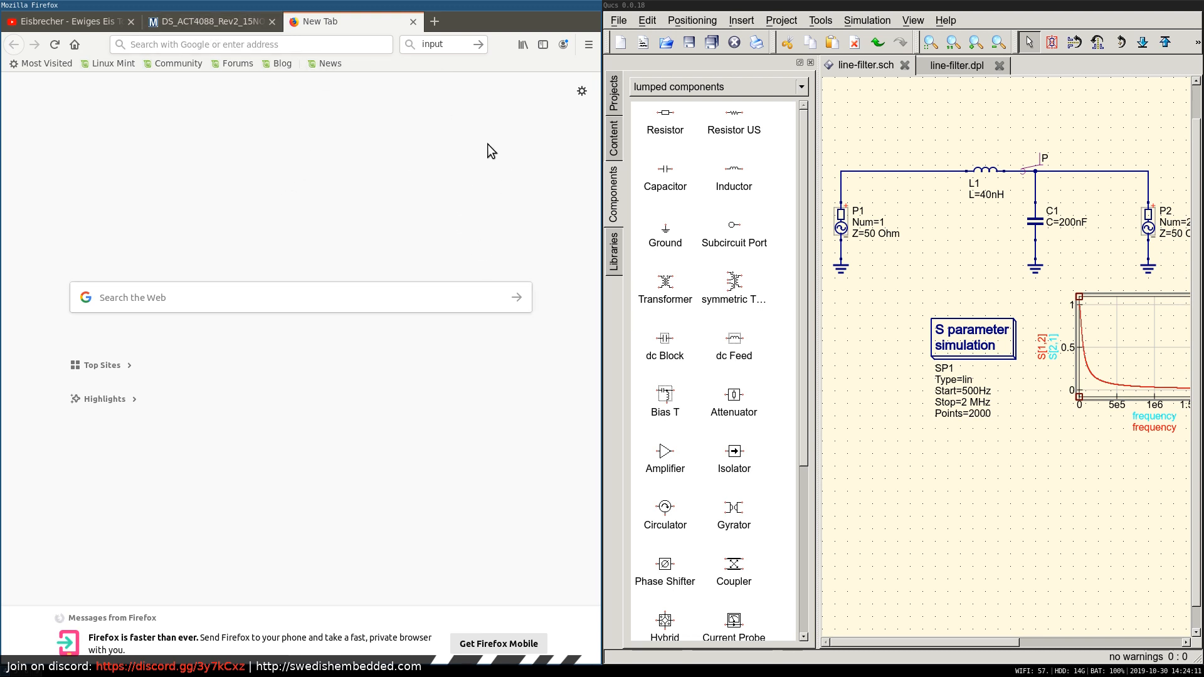
pyautogui.click(455, 45)
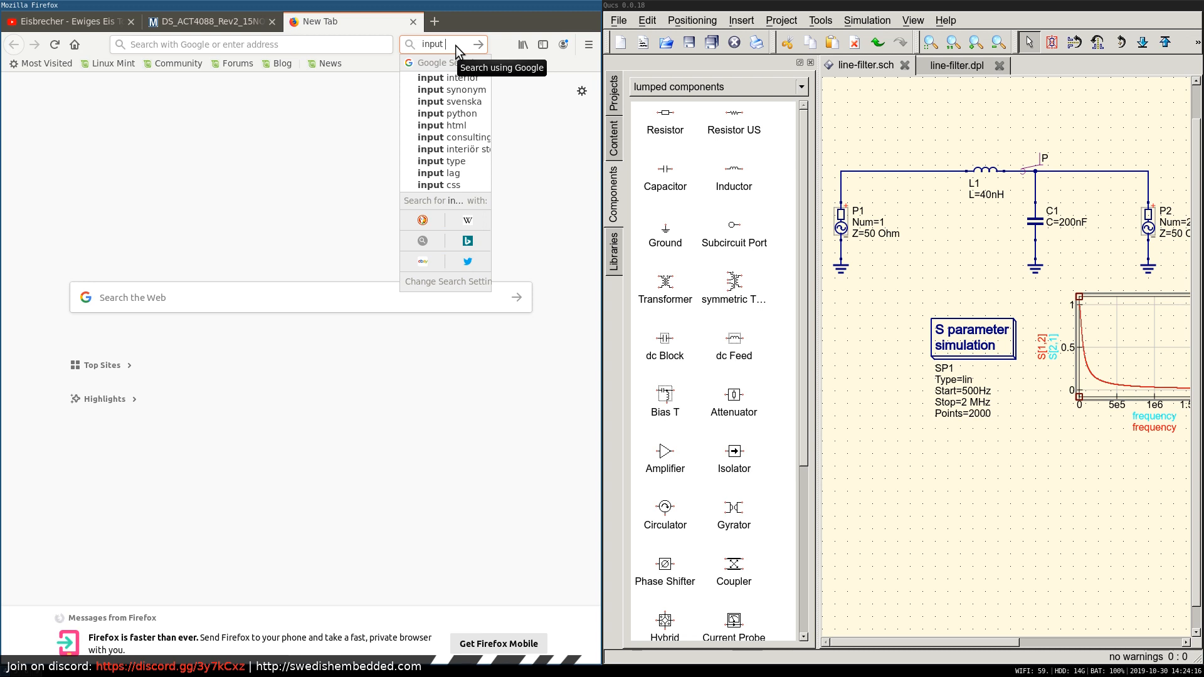
pyautogui.write('impedance of b')
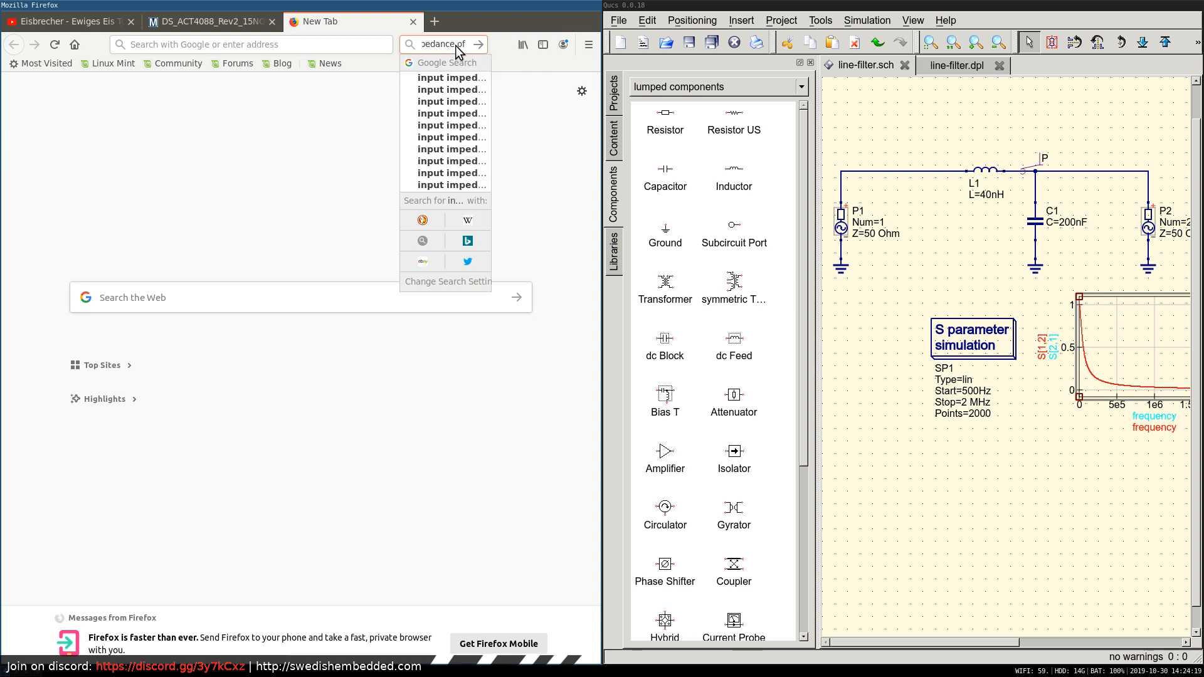
pyautogui.write('uck converter')
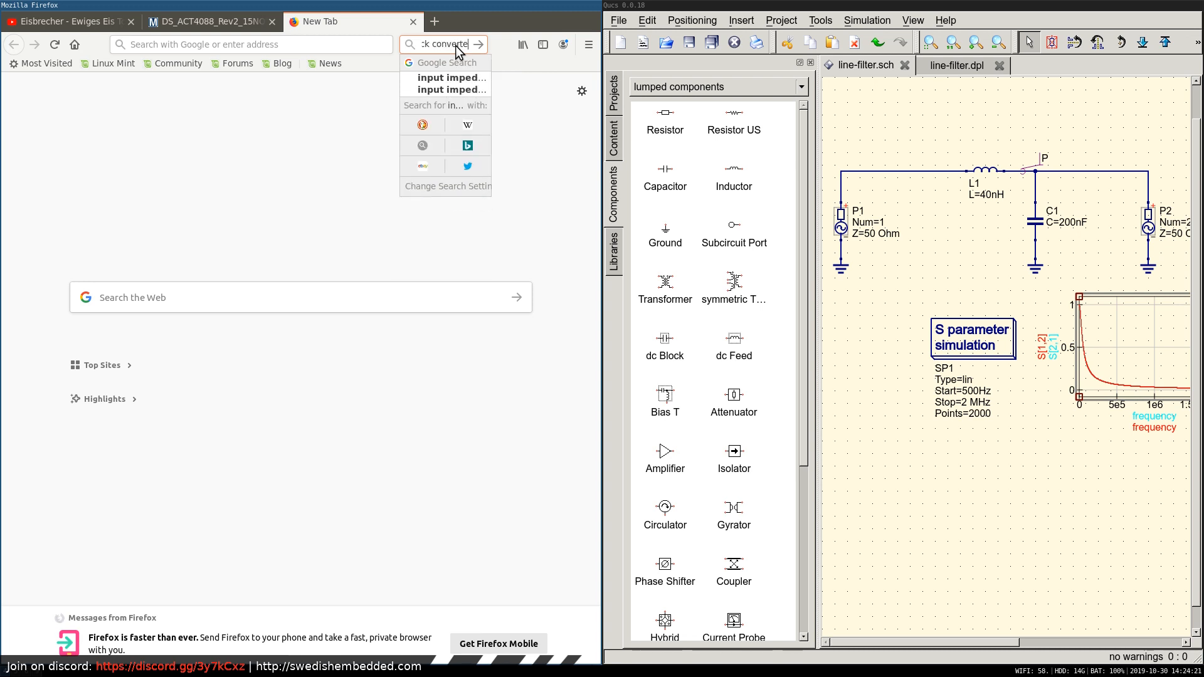
pyautogui.press('Return')
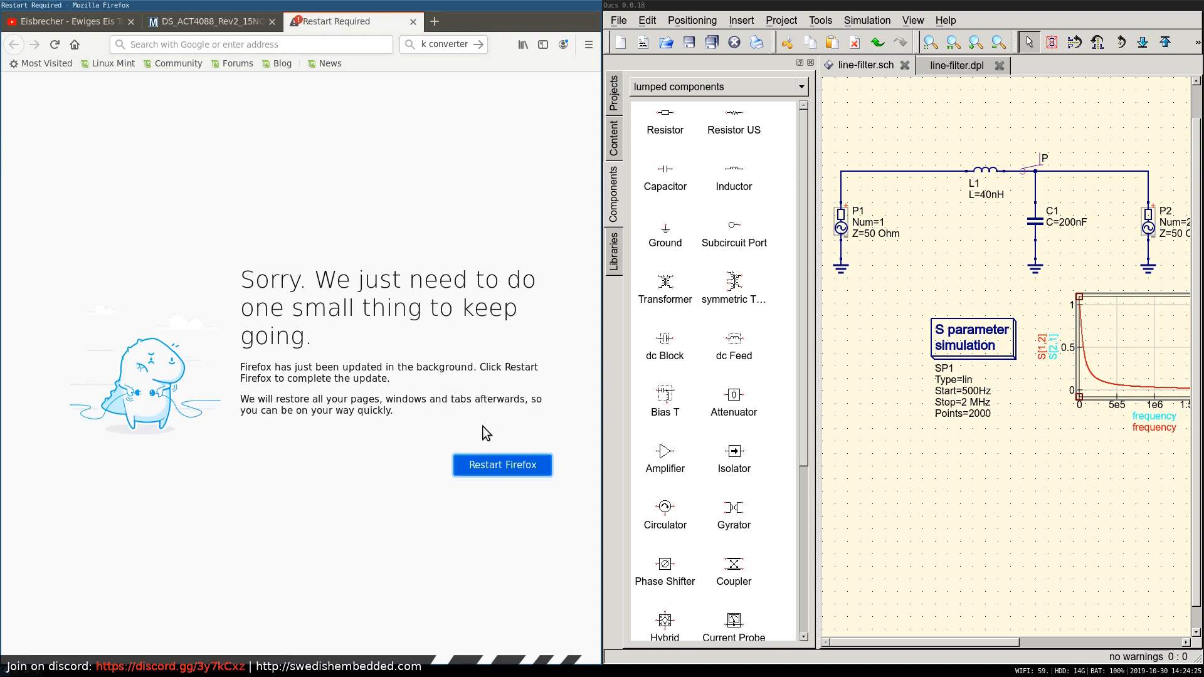
# Restart Firefox to complete its update, launching it again and placing its window on the other side of Qucs.
pyautogui.click(503, 471)
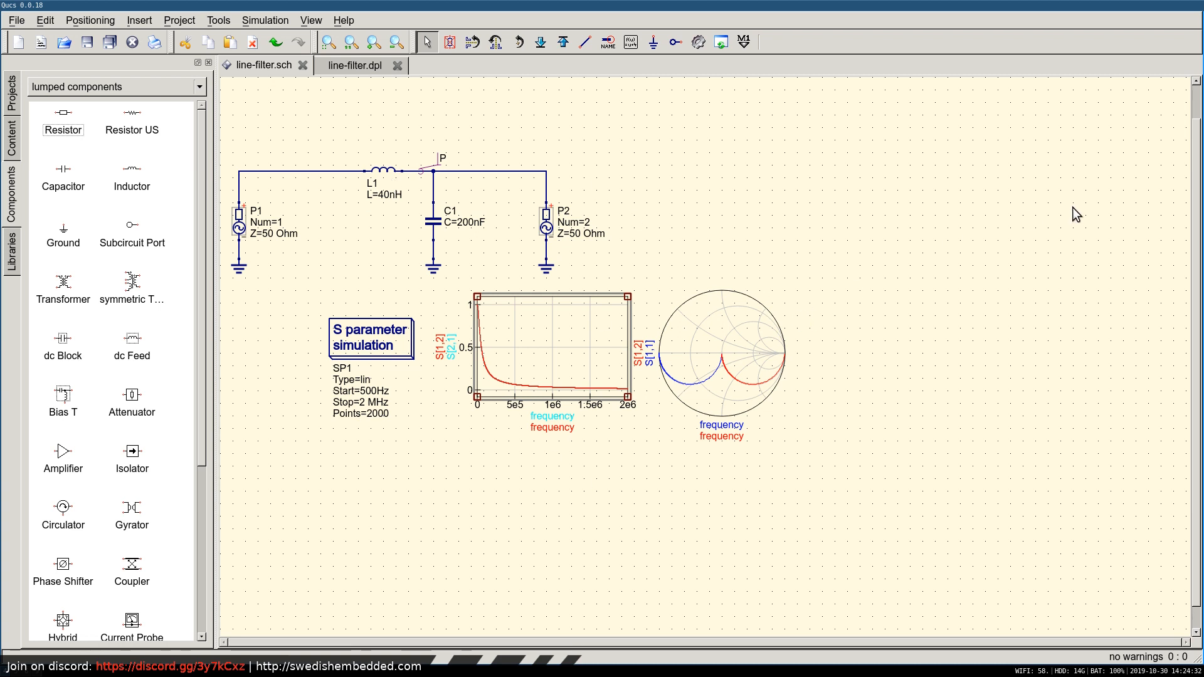
pyautogui.scroll(1, 1196, 112)
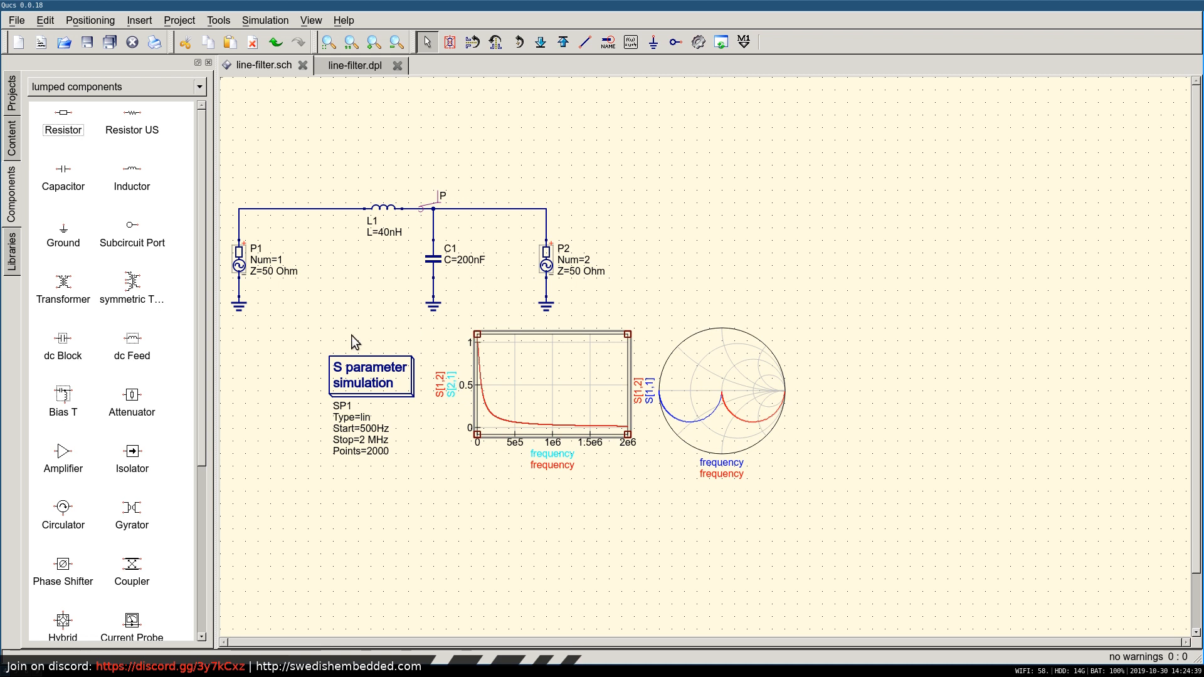
pyautogui.press('super+d')
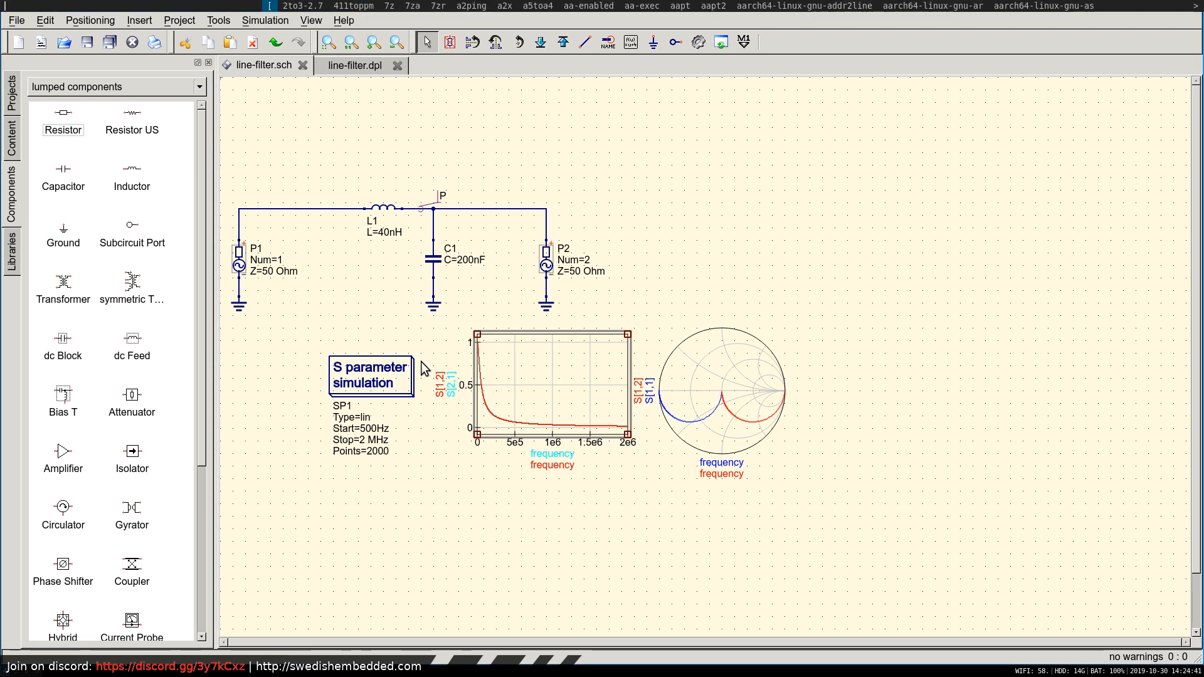
pyautogui.write('firef')
pyautogui.press('Return')
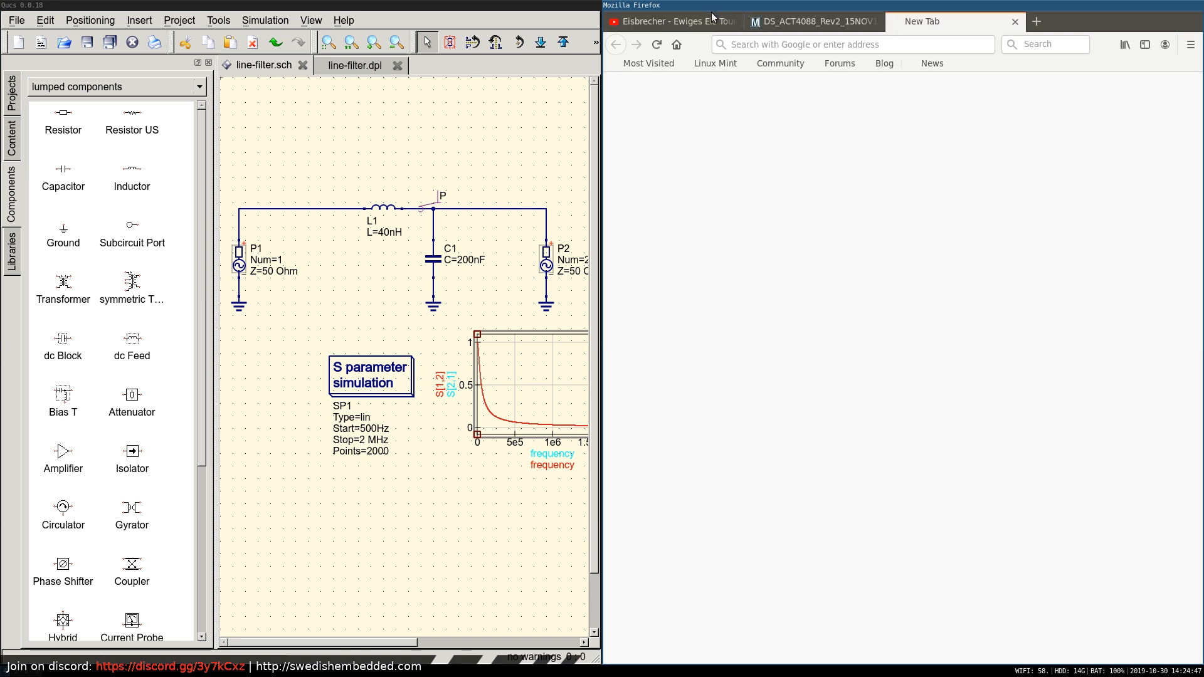
pyautogui.press('super+shift+Left')
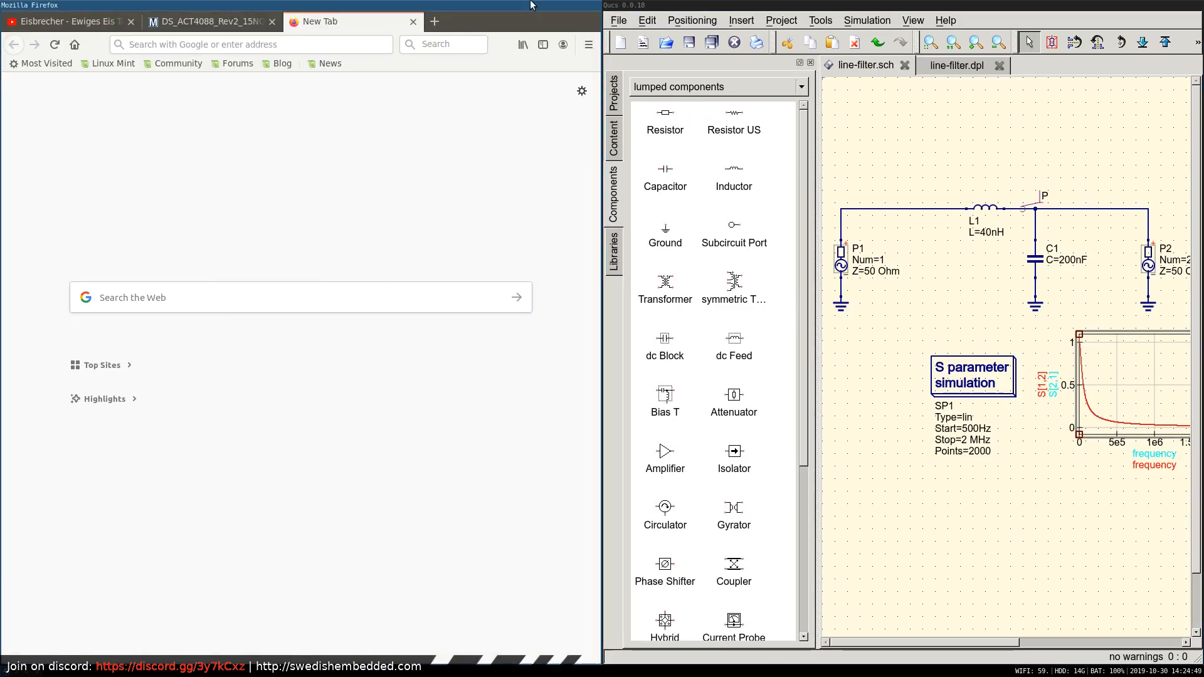
# Search the web for "input impedance of buck converter" and open the Texas Instruments PDF "Analysis and Design of Input Filter for DC-DC Circuit".
pyautogui.click(436, 44)
pyautogui.write('im')
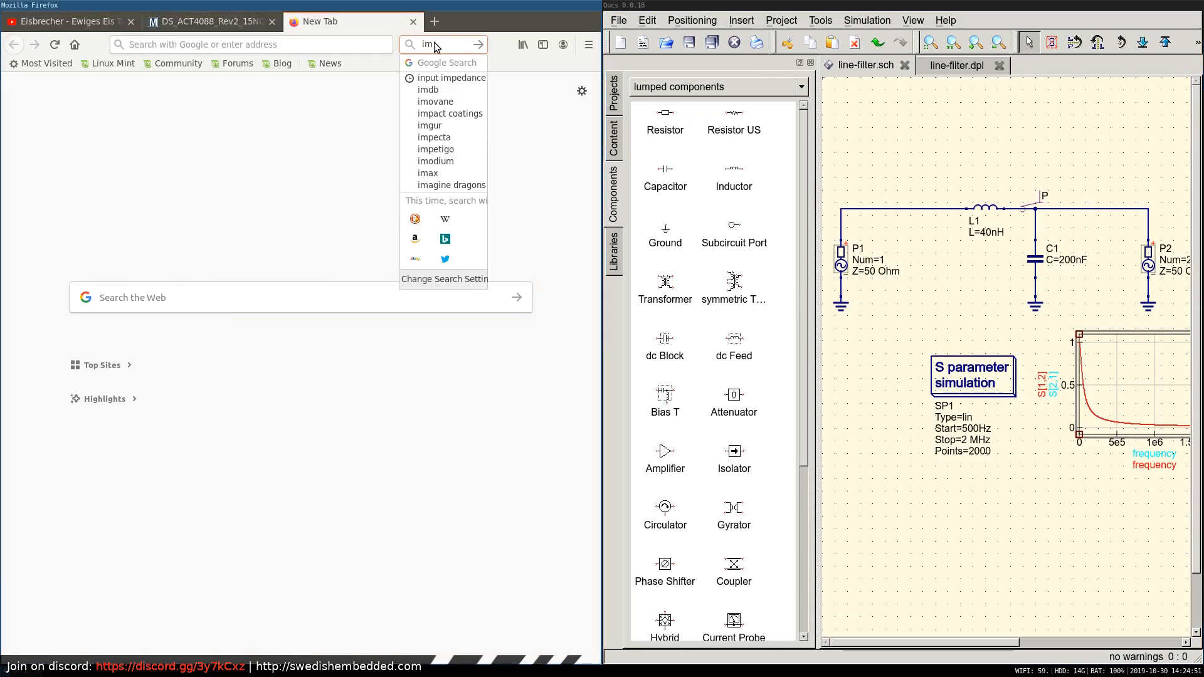
pyautogui.write('put impedan')
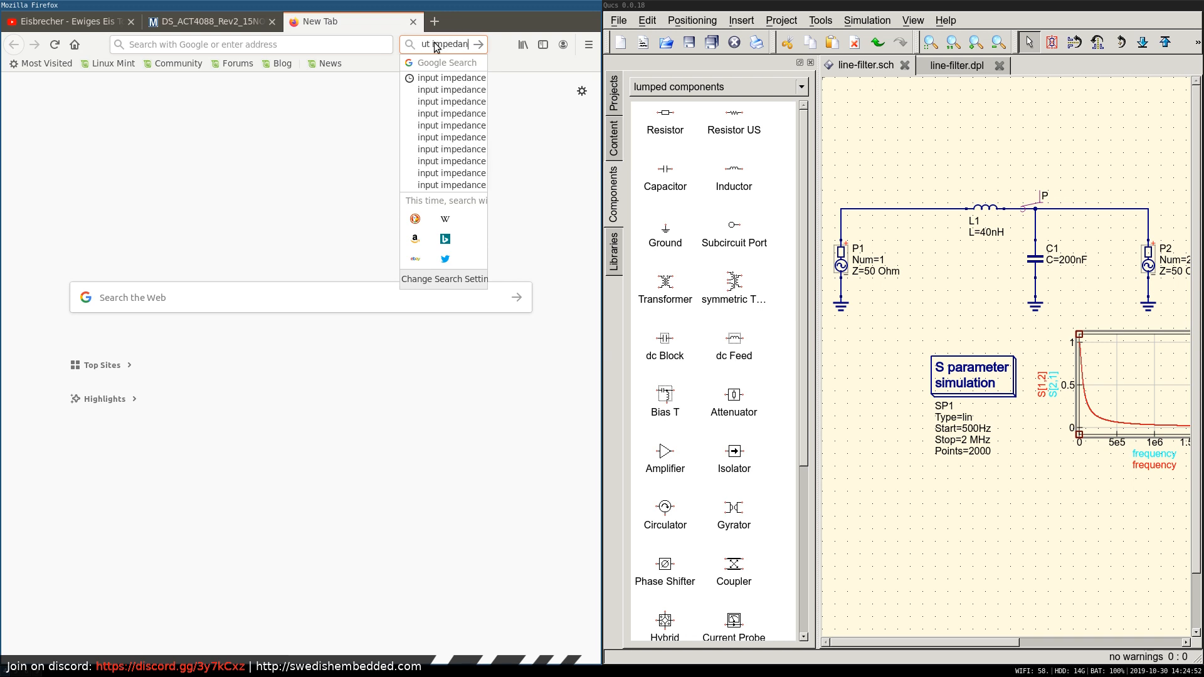
pyautogui.hotkey('ctrl', 'a')
pyautogui.write('buck conve')
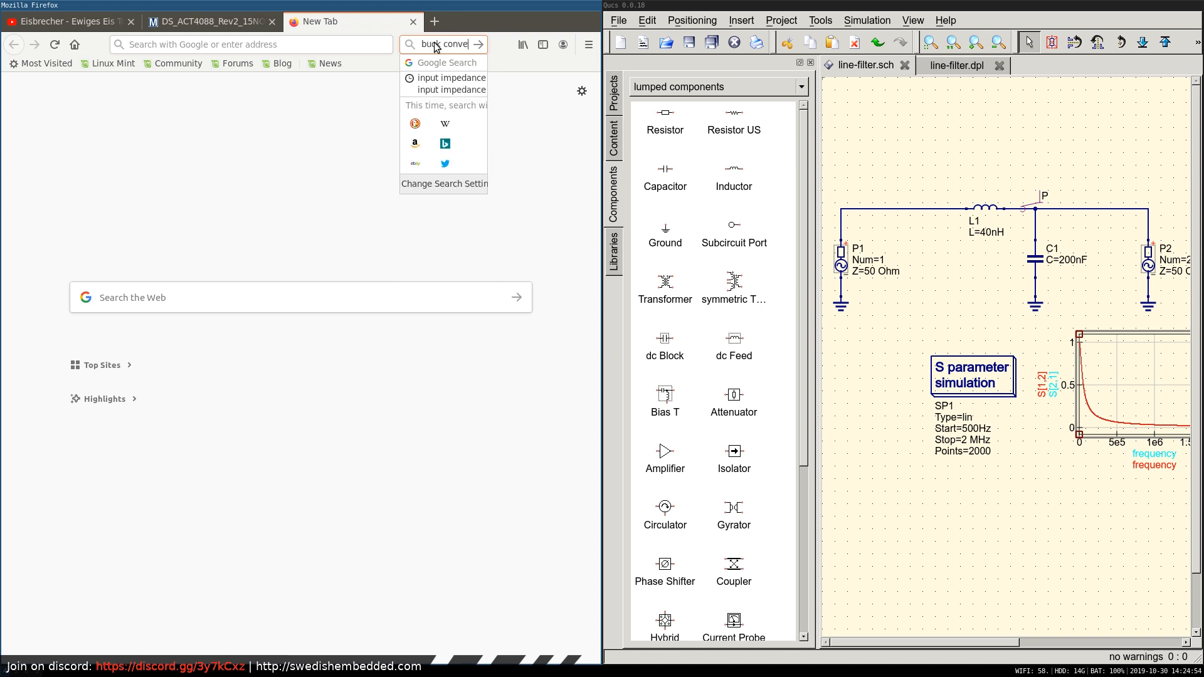
pyautogui.write('rter')
pyautogui.press('Return')
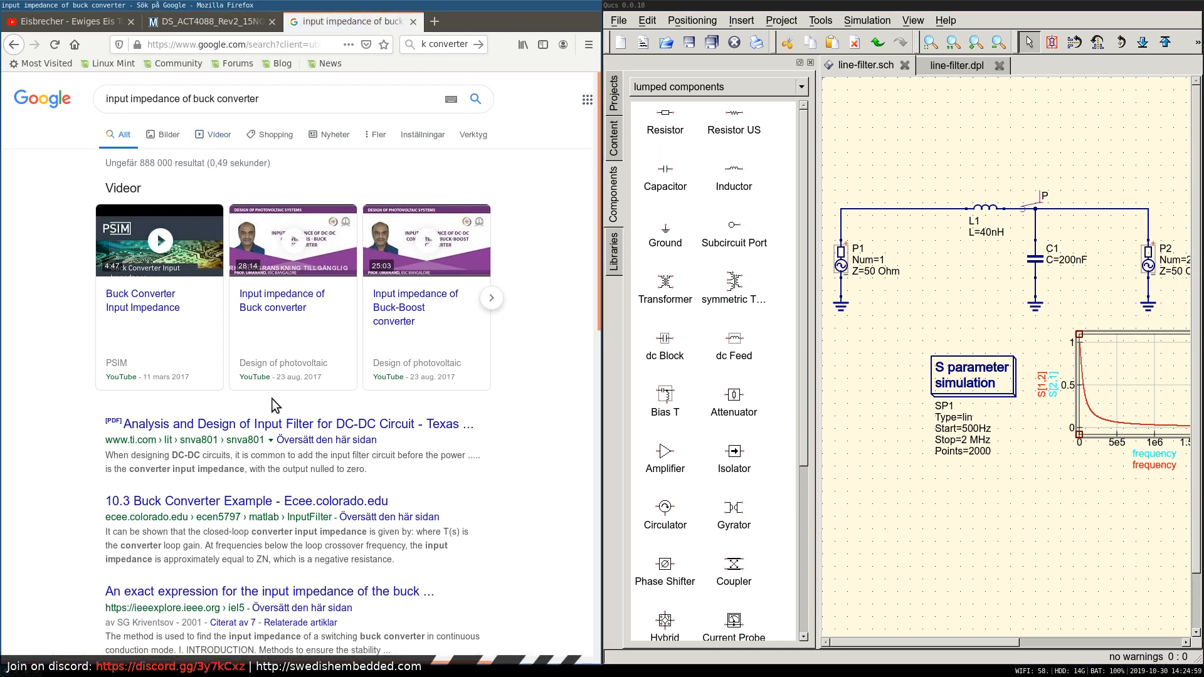
pyautogui.click(276, 425)
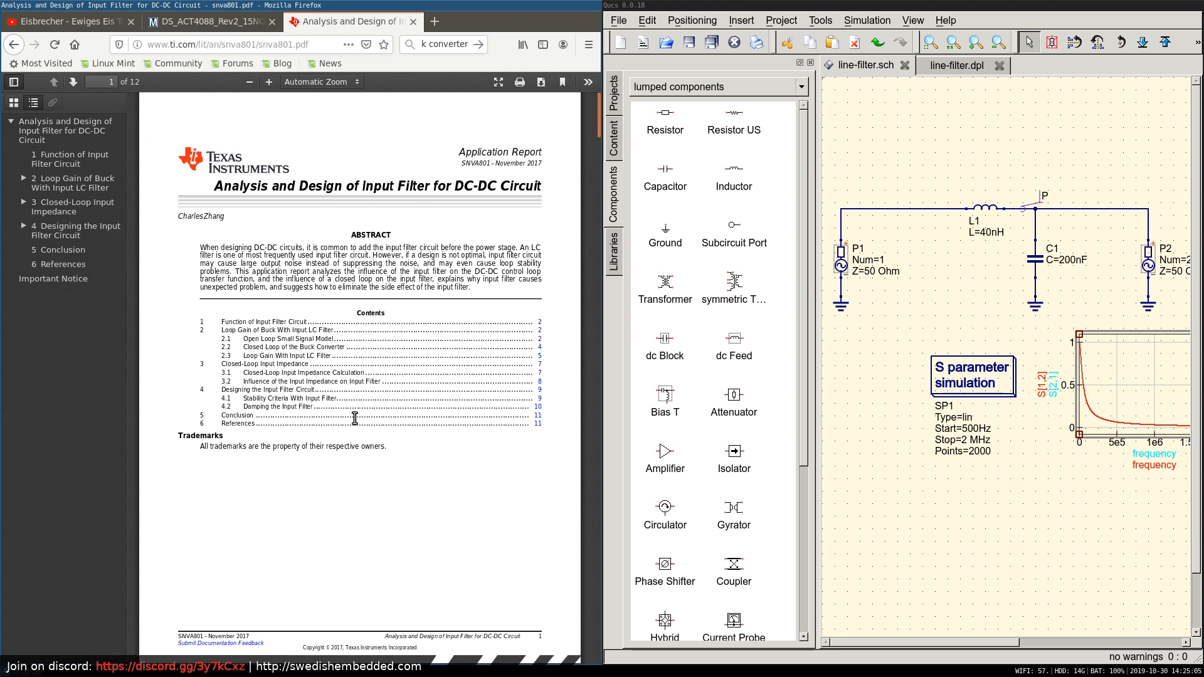
# Examine the input filter function and the buck open-loop small signal model in the first pages of the Texas Instruments report.
pyautogui.scroll(-3, 335, 438)
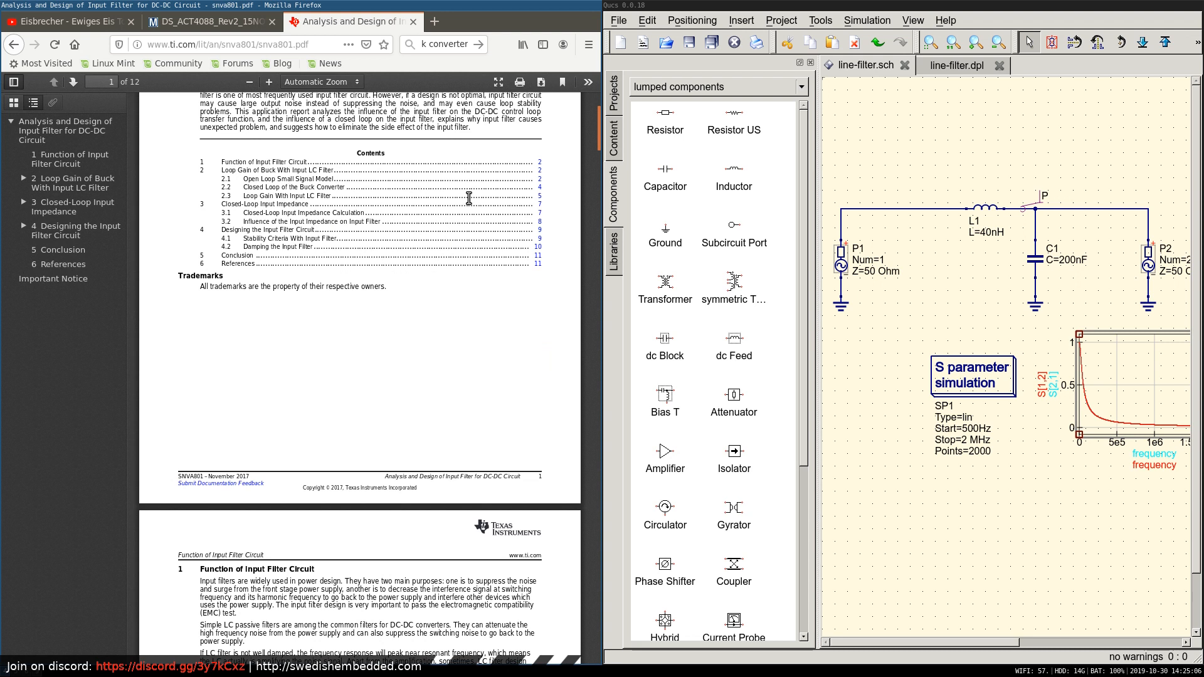
pyautogui.scroll(-6, 362, 362)
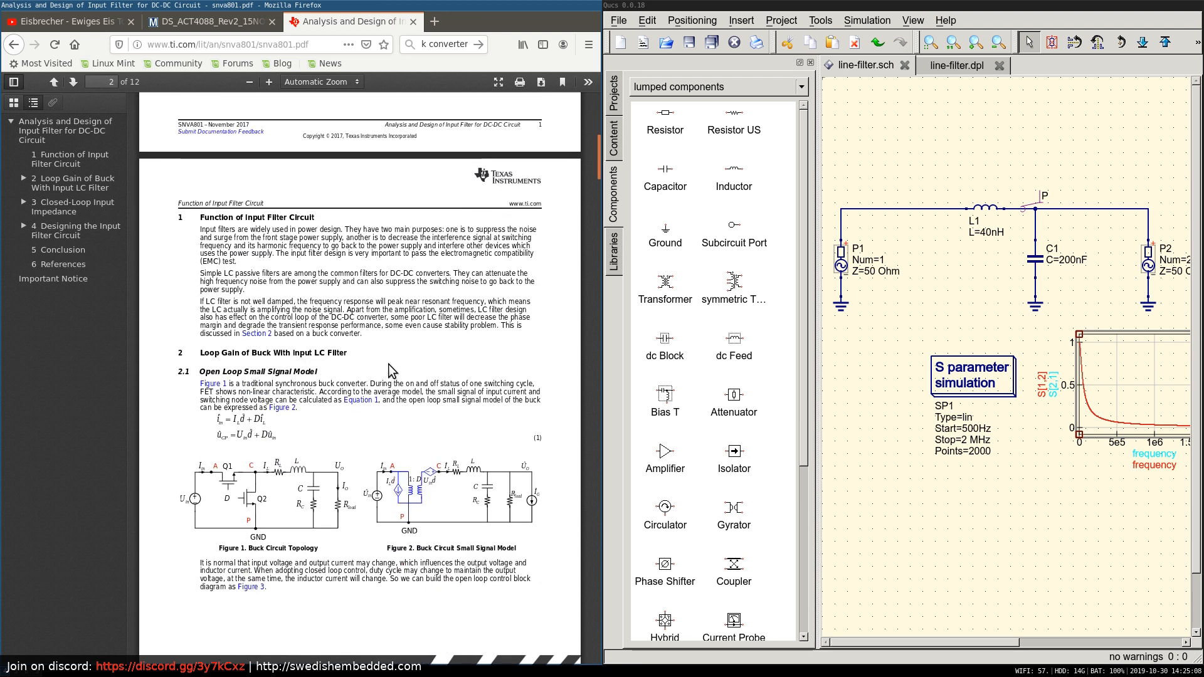
pyautogui.scroll(-3, 438, 459)
pyautogui.scroll(-3, 461, 480)
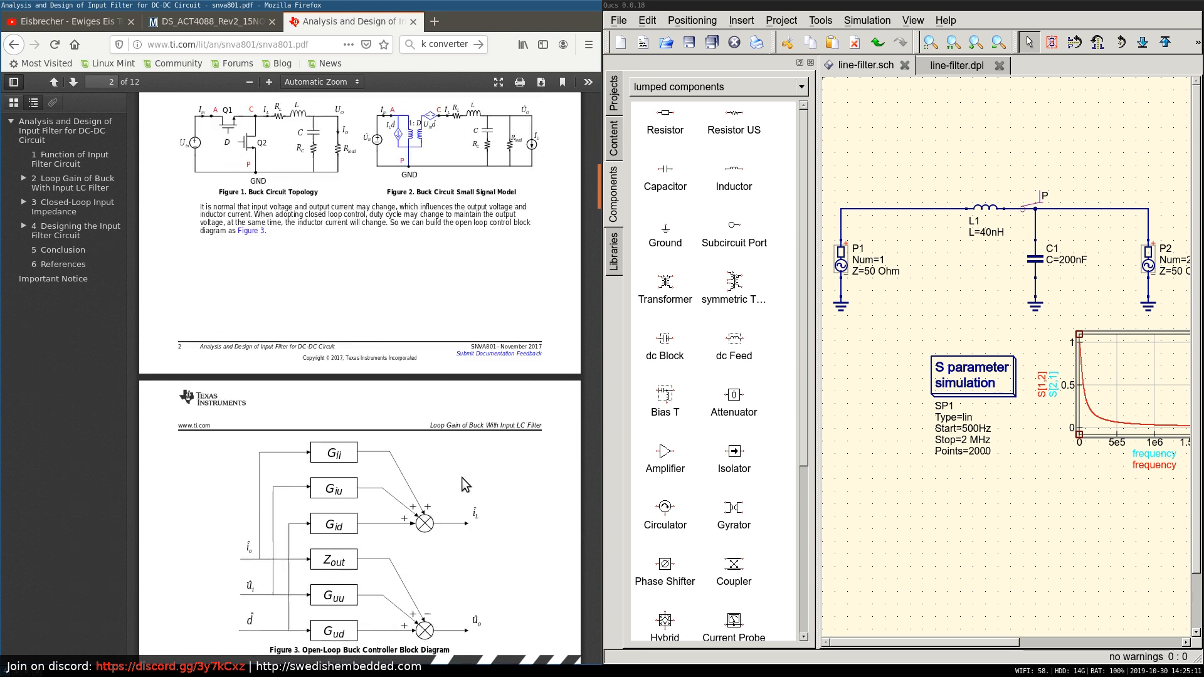
pyautogui.scroll(4, 461, 476)
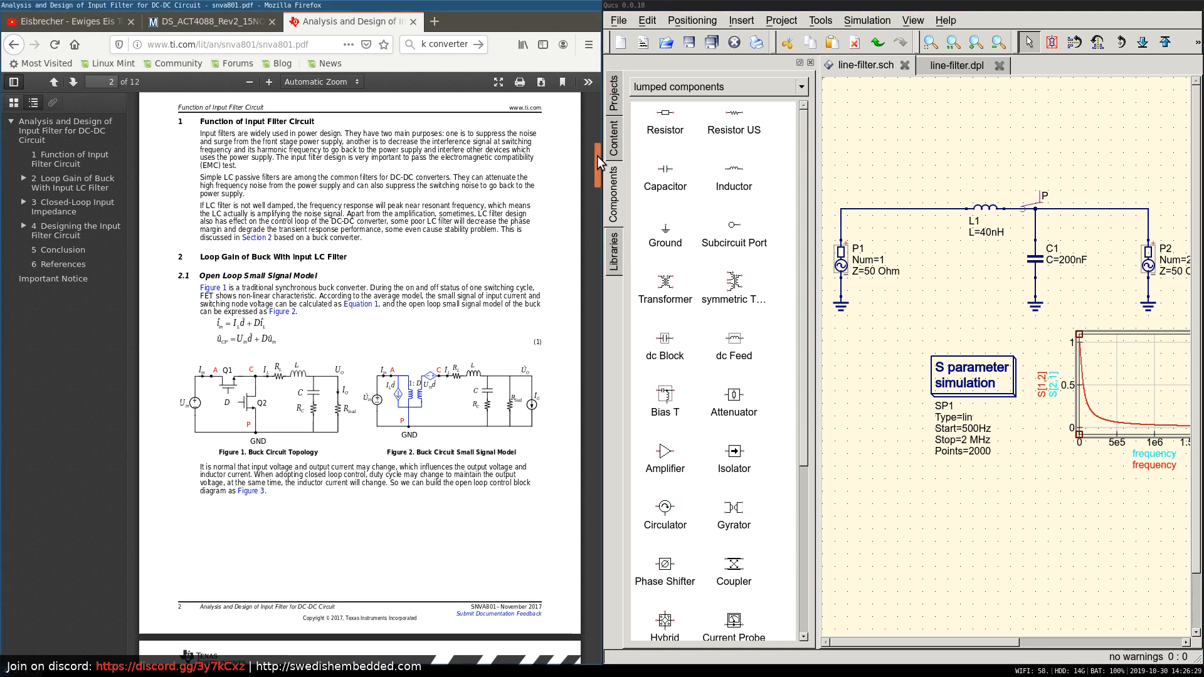
pyautogui.moveTo(598, 156); pyautogui.dragTo(597, 168)
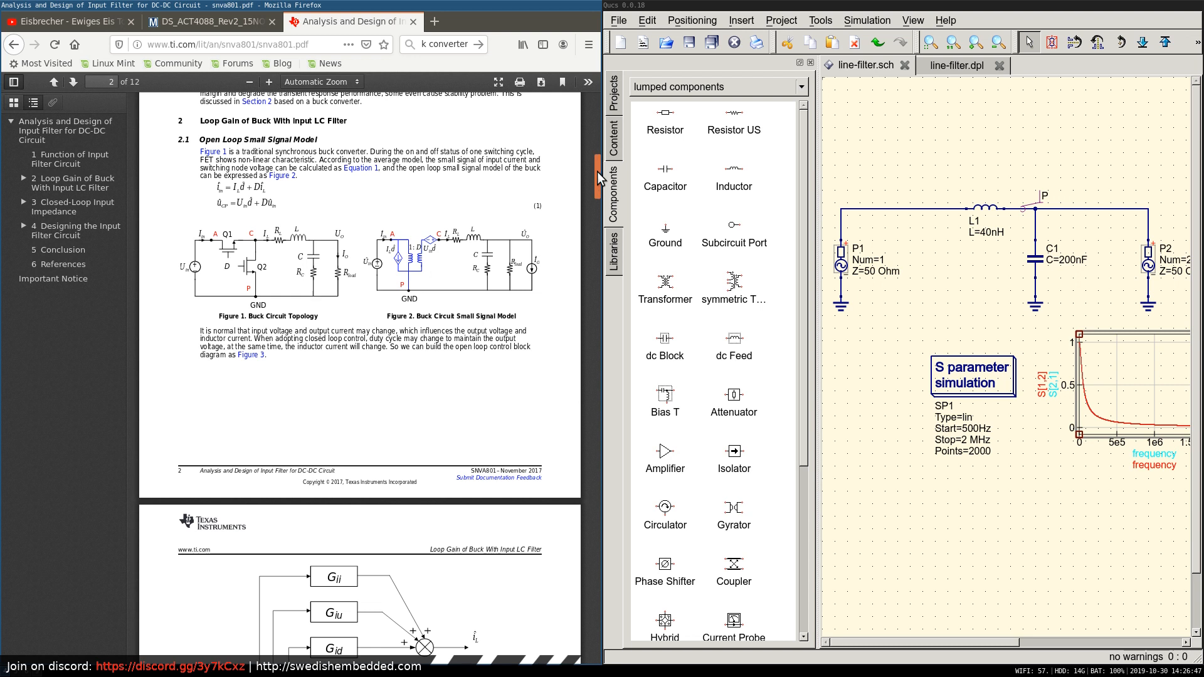
pyautogui.scroll(-1, 596, 174)
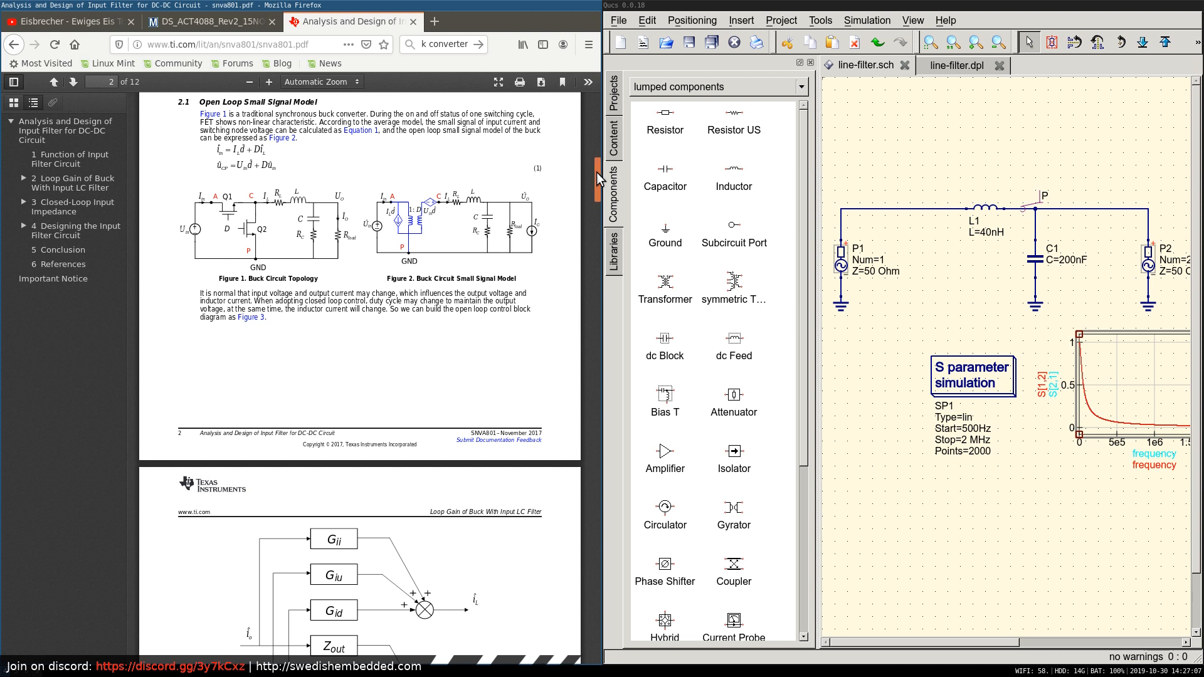
pyautogui.moveTo(596, 172); pyautogui.dragTo(597, 108)
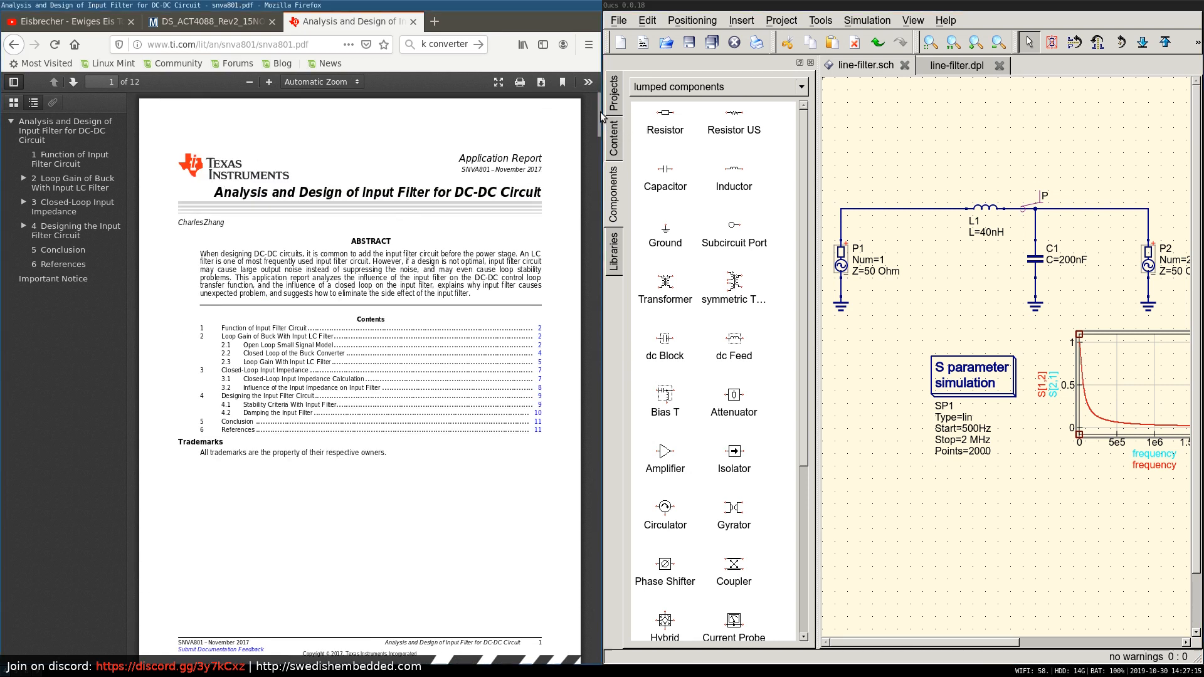
# Read pages 2 and 3 of the report, from the input filter's function to the open-loop transfer functions and input impedance in Equation 8.
pyautogui.moveTo(597, 108); pyautogui.dragTo(593, 158)
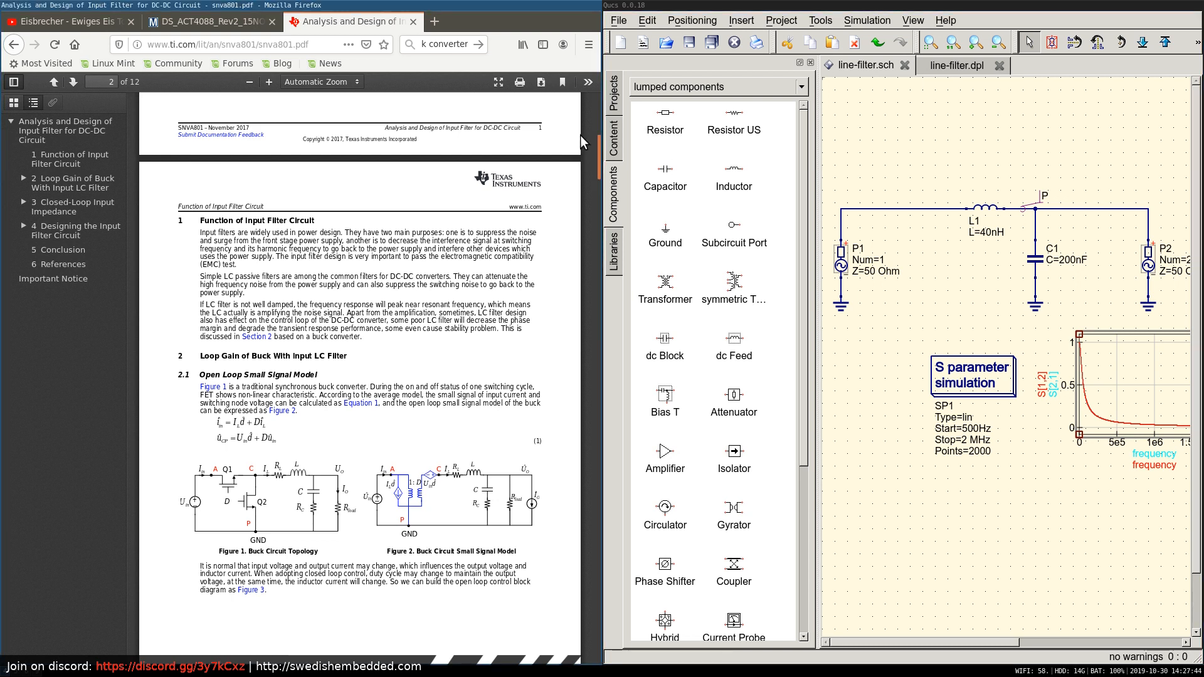
pyautogui.moveTo(596, 152)
pyautogui.mouseDown()
pyautogui.moveTo(596, 135)
pyautogui.moveTo(596, 159)
pyautogui.mouseUp()
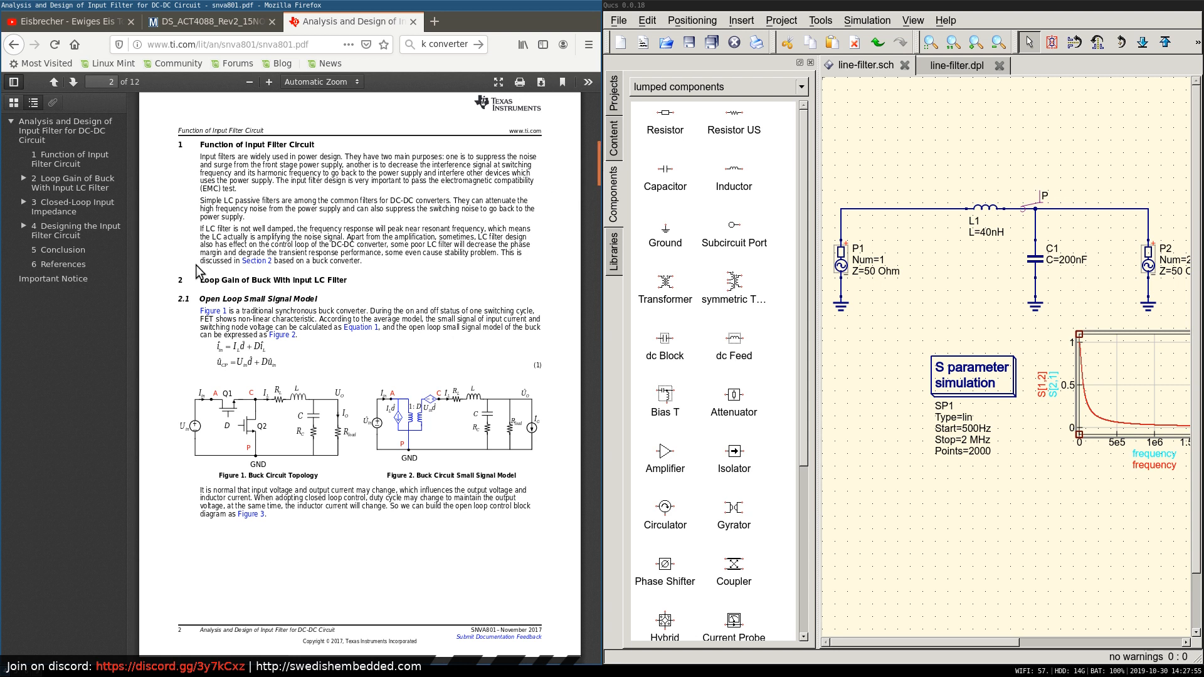
pyautogui.scroll(-3, 248, 307)
pyautogui.scroll(-4, 248, 308)
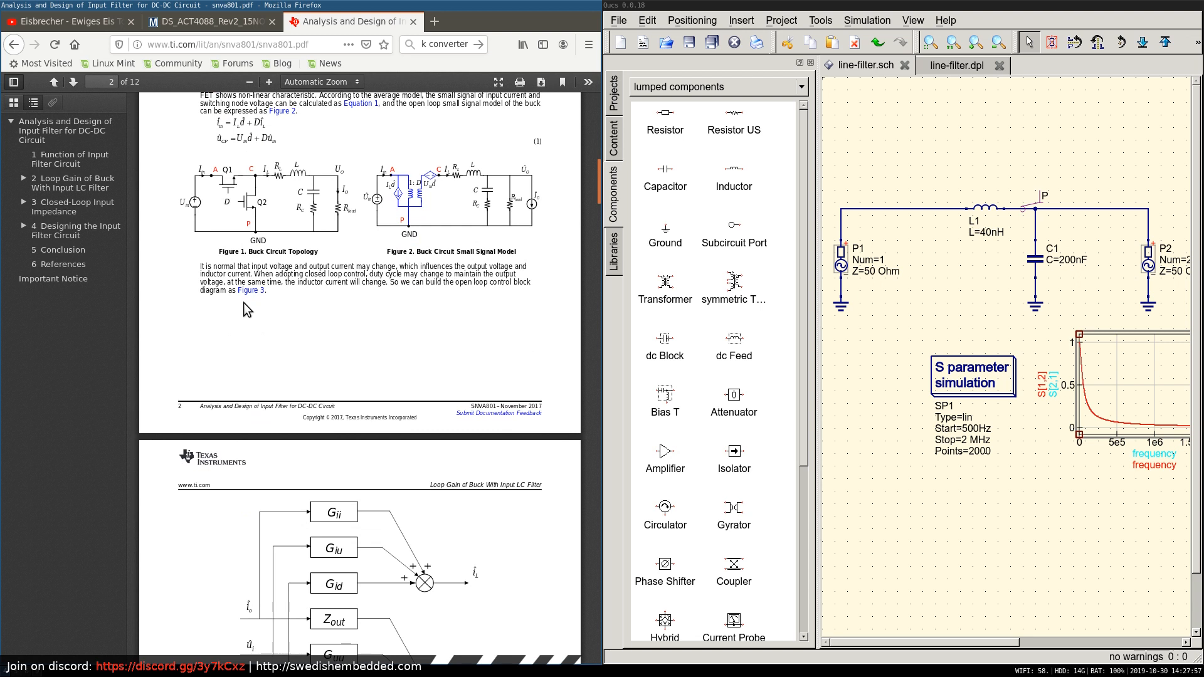
pyautogui.scroll(4, 244, 304)
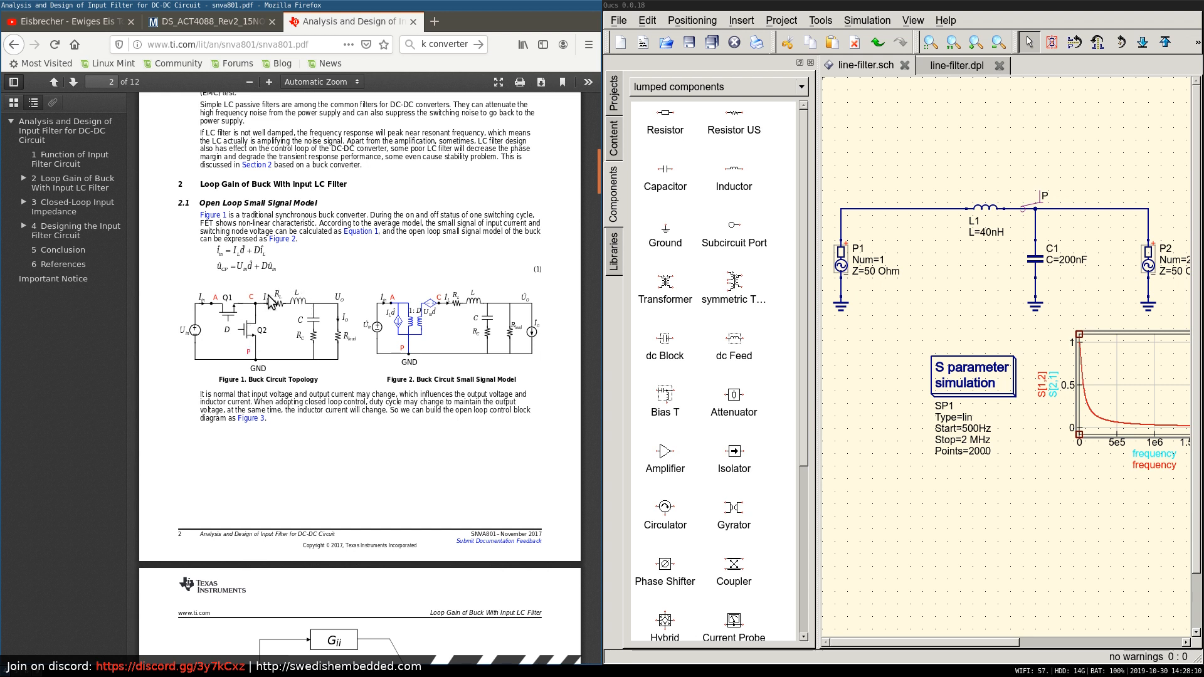
pyautogui.scroll(-4, 270, 299)
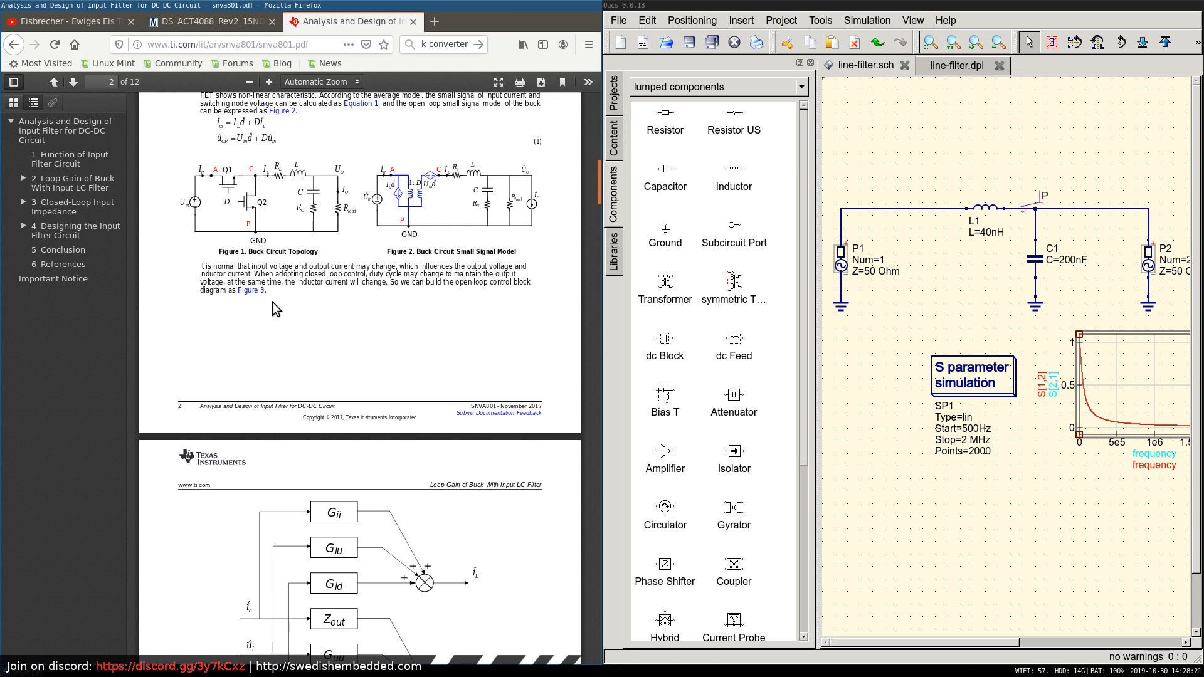
pyautogui.scroll(-5, 272, 302)
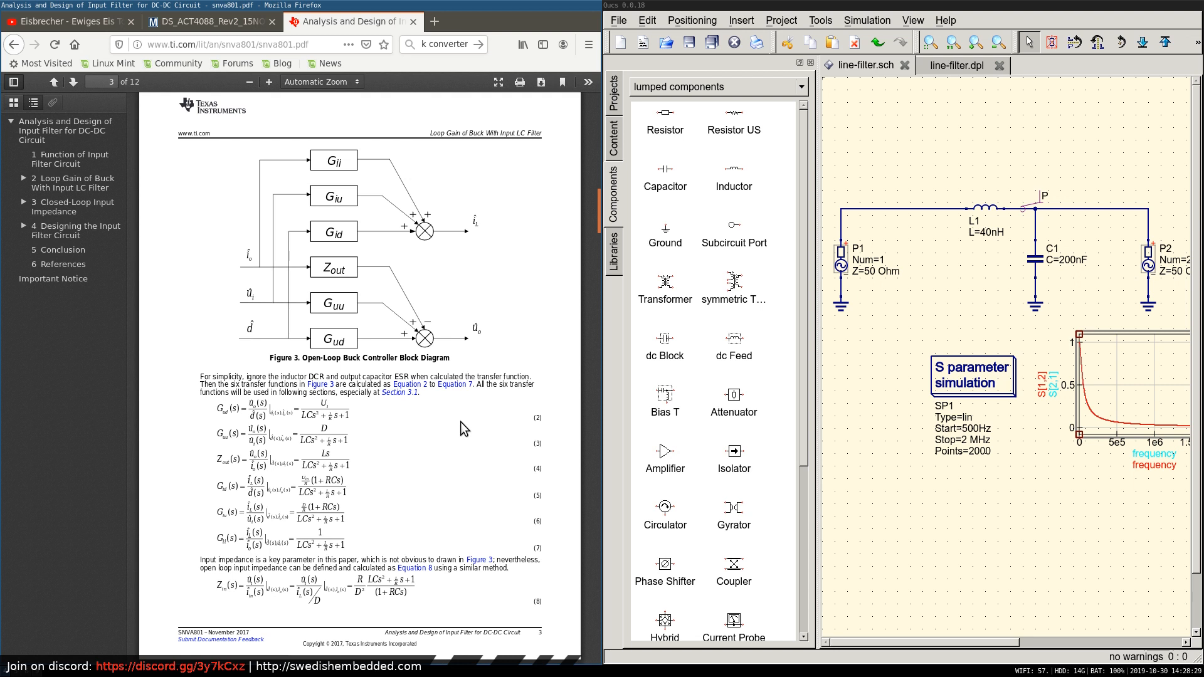
pyautogui.scroll(-2, 461, 421)
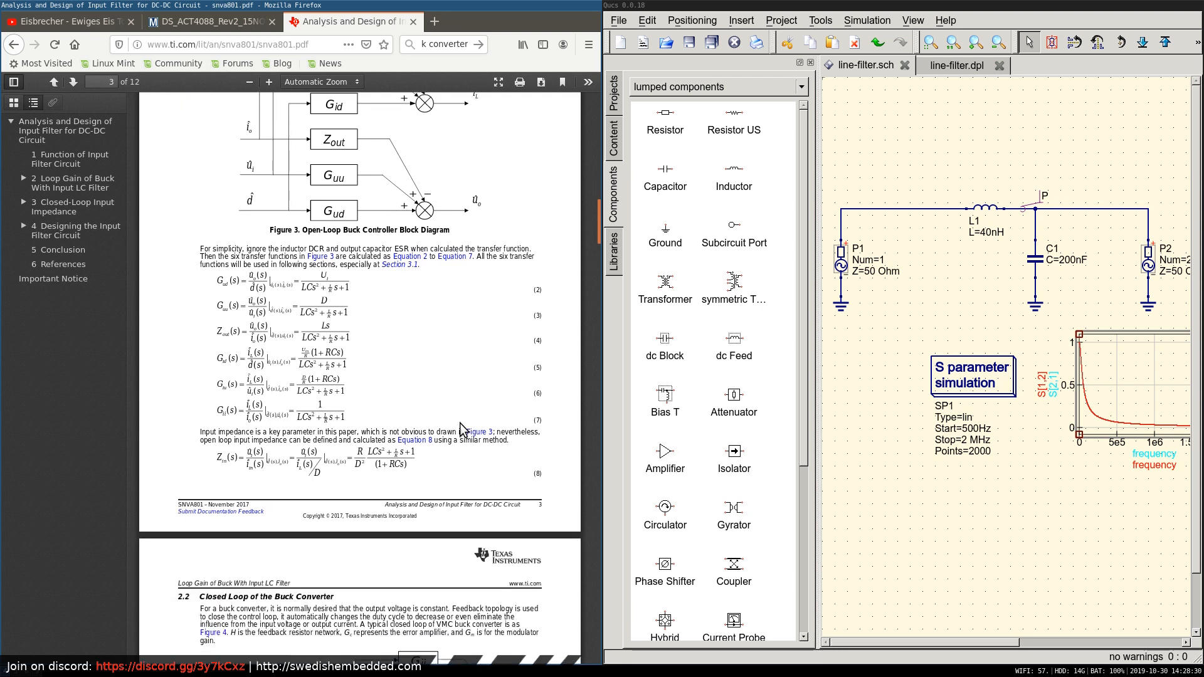
pyautogui.scroll(2, 461, 422)
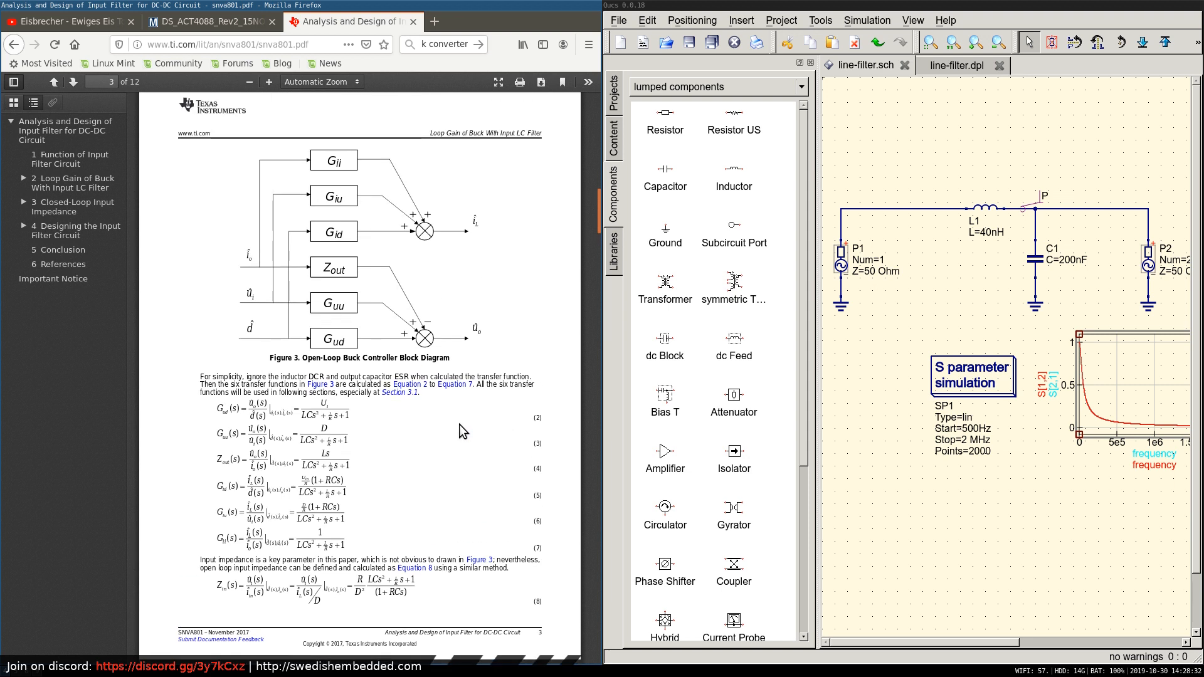
# Examine section 2.2 on the closed loop of the buck converter, including its block diagram and frequency response plots.
pyautogui.scroll(-6, 459, 423)
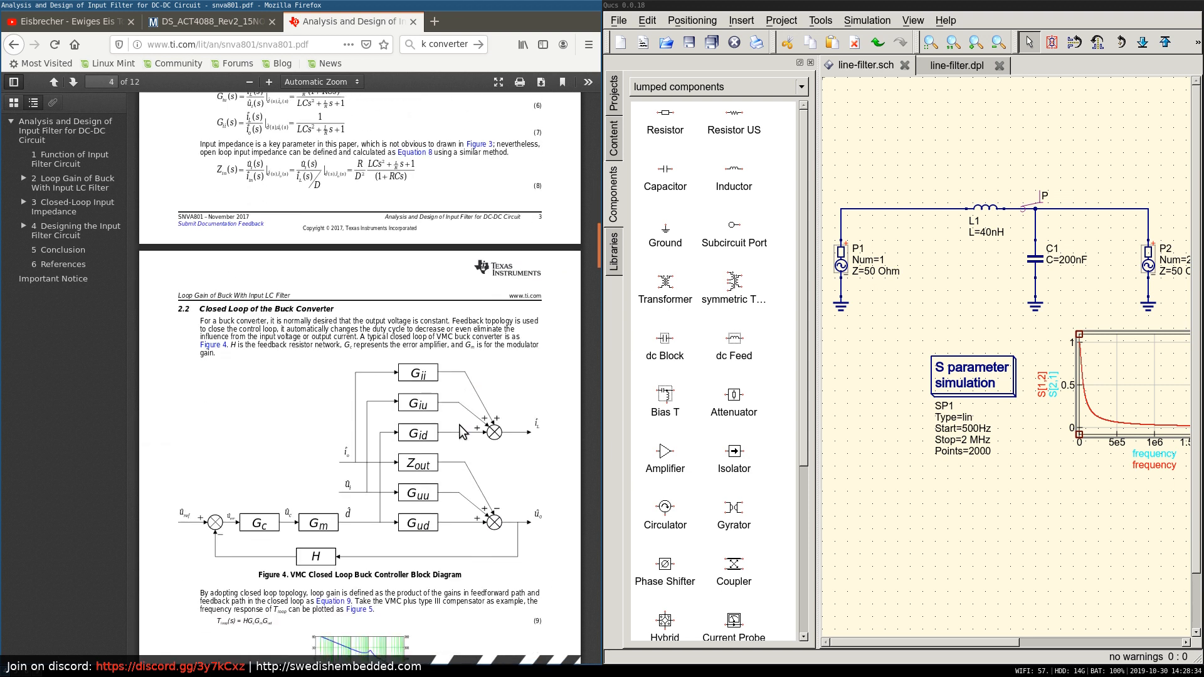
pyautogui.scroll(-2, 459, 431)
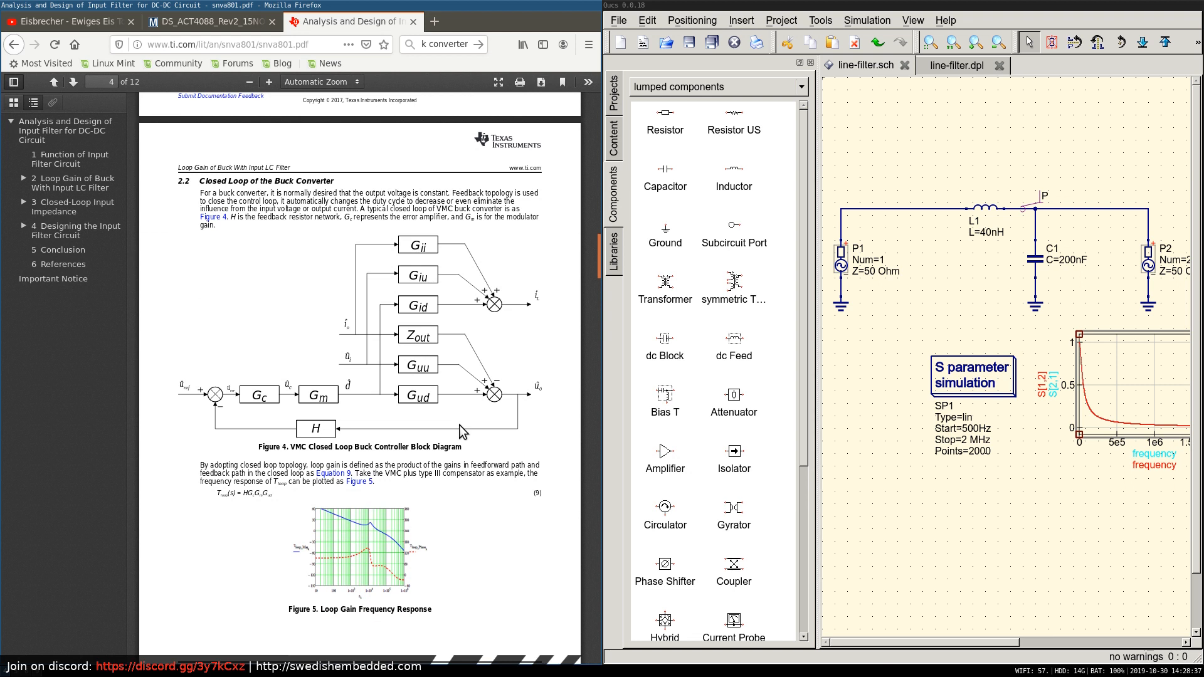
pyautogui.scroll(-2, 459, 427)
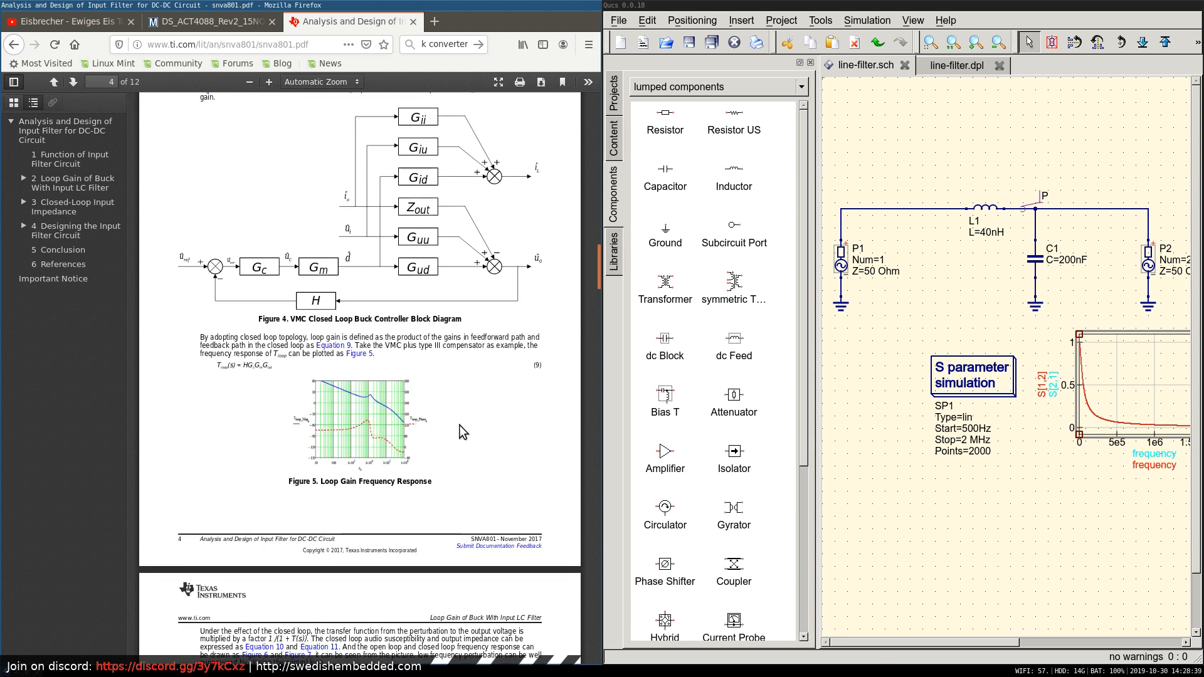
pyautogui.scroll(3, 458, 427)
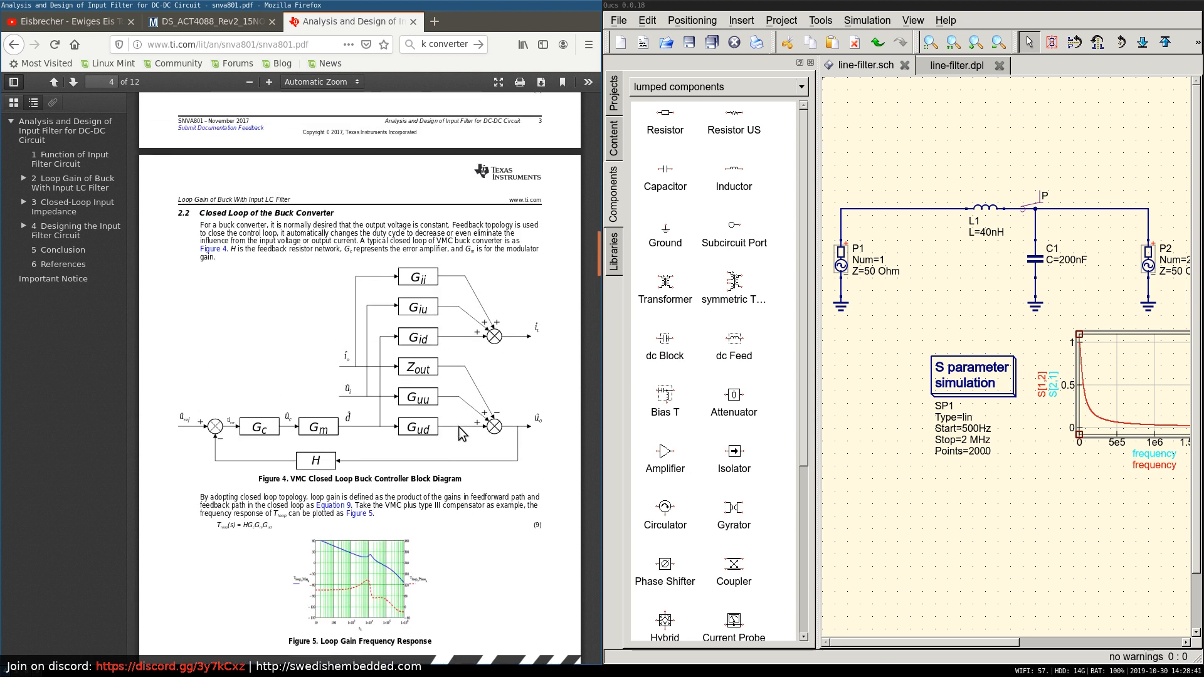
pyautogui.scroll(-10, 458, 427)
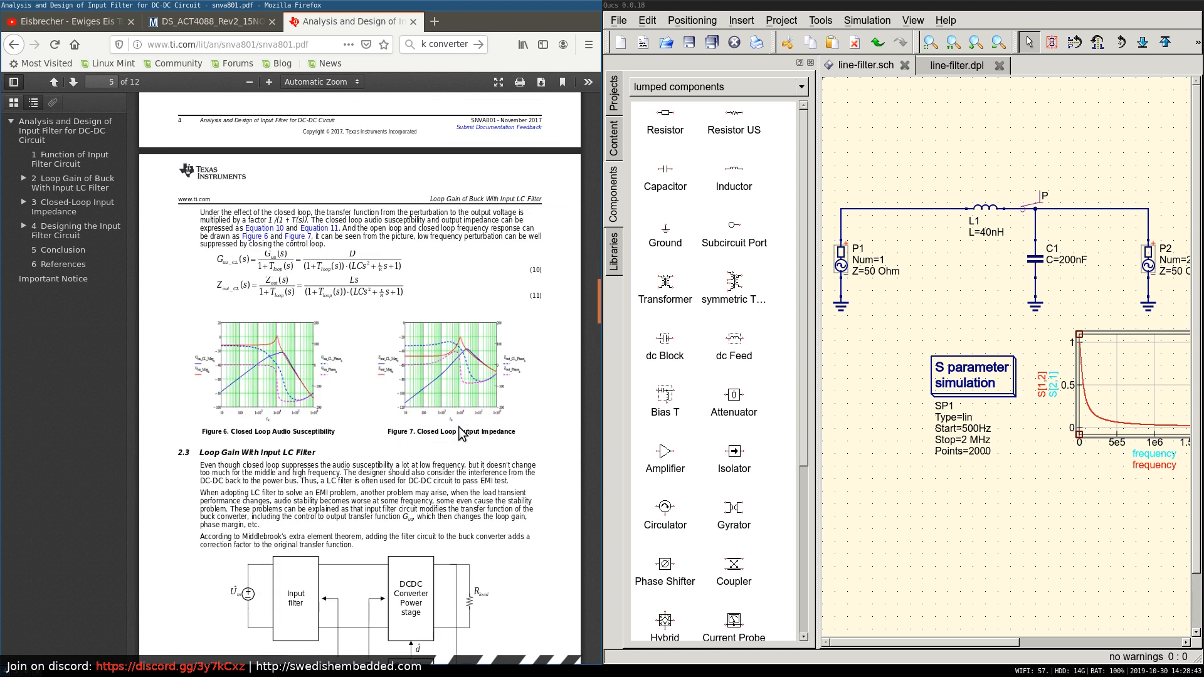
# Study section 2.3 on loop gain with an input LC filter, covering the Figure 8 block diagram and the filter and converter impedance equations.
pyautogui.scroll(-4, 459, 427)
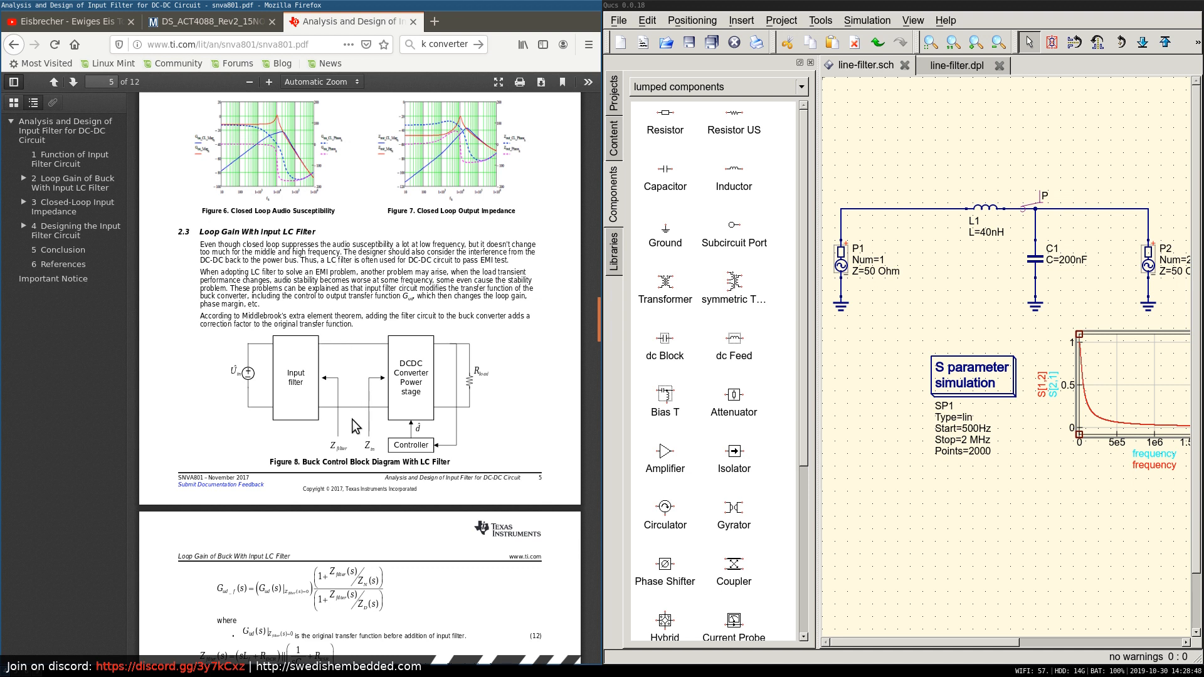
pyautogui.scroll(-3, 349, 452)
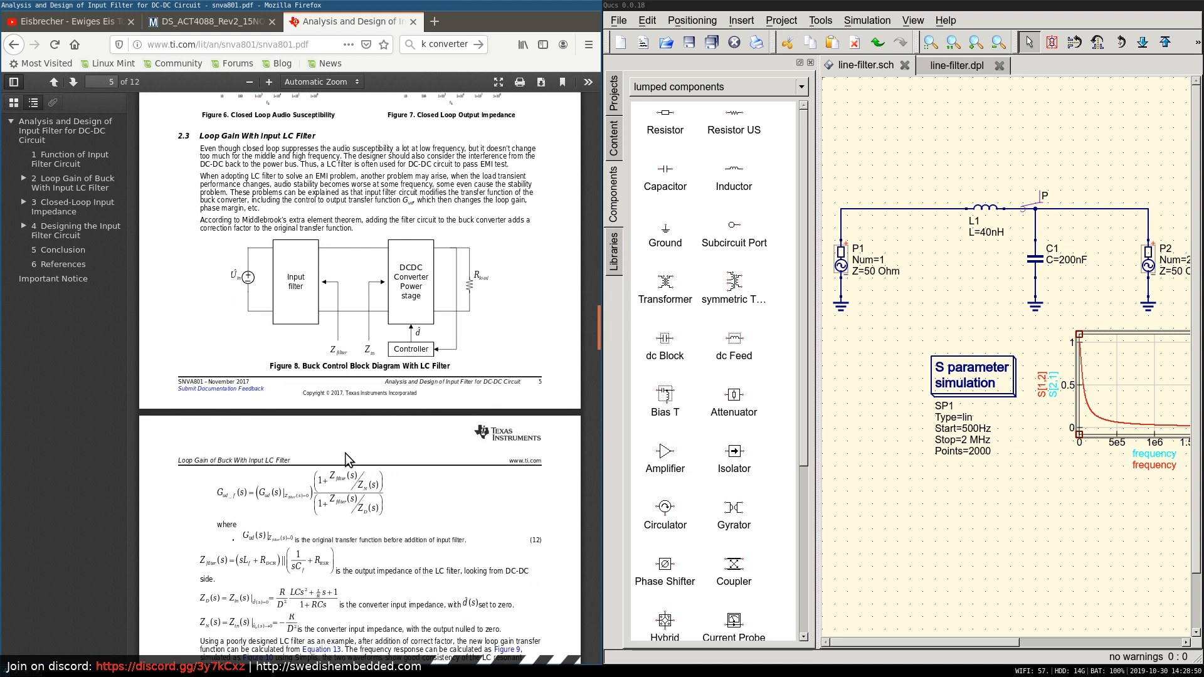
pyautogui.scroll(3, 339, 307)
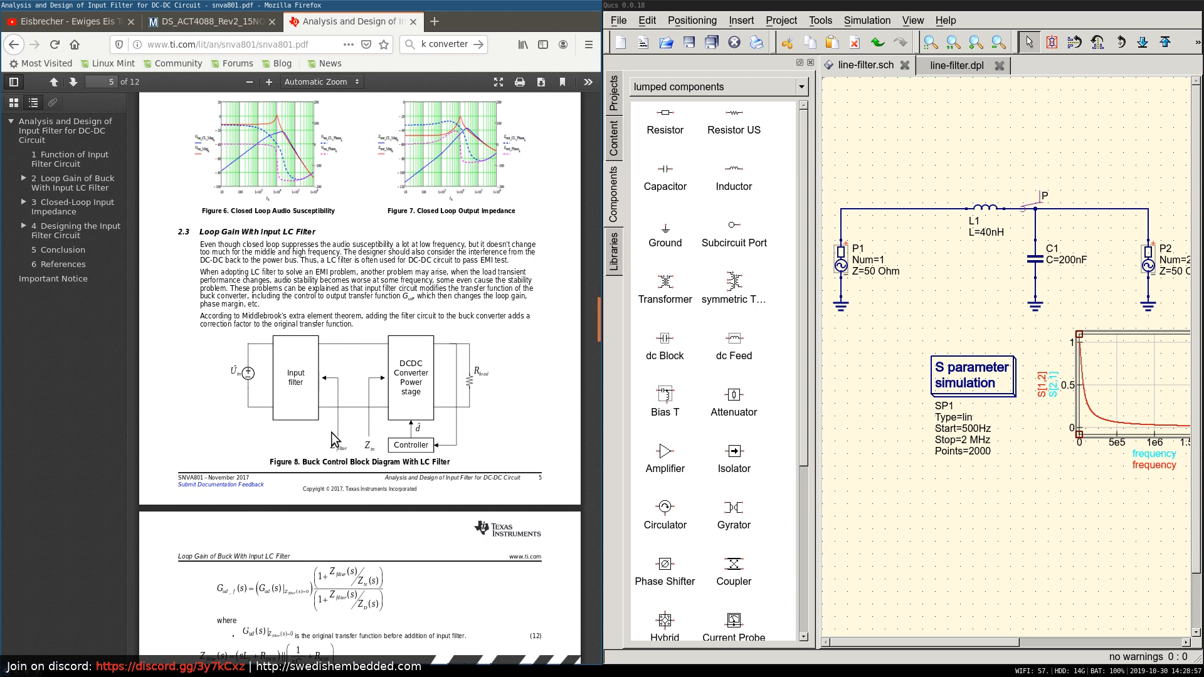
pyautogui.scroll(-4, 347, 492)
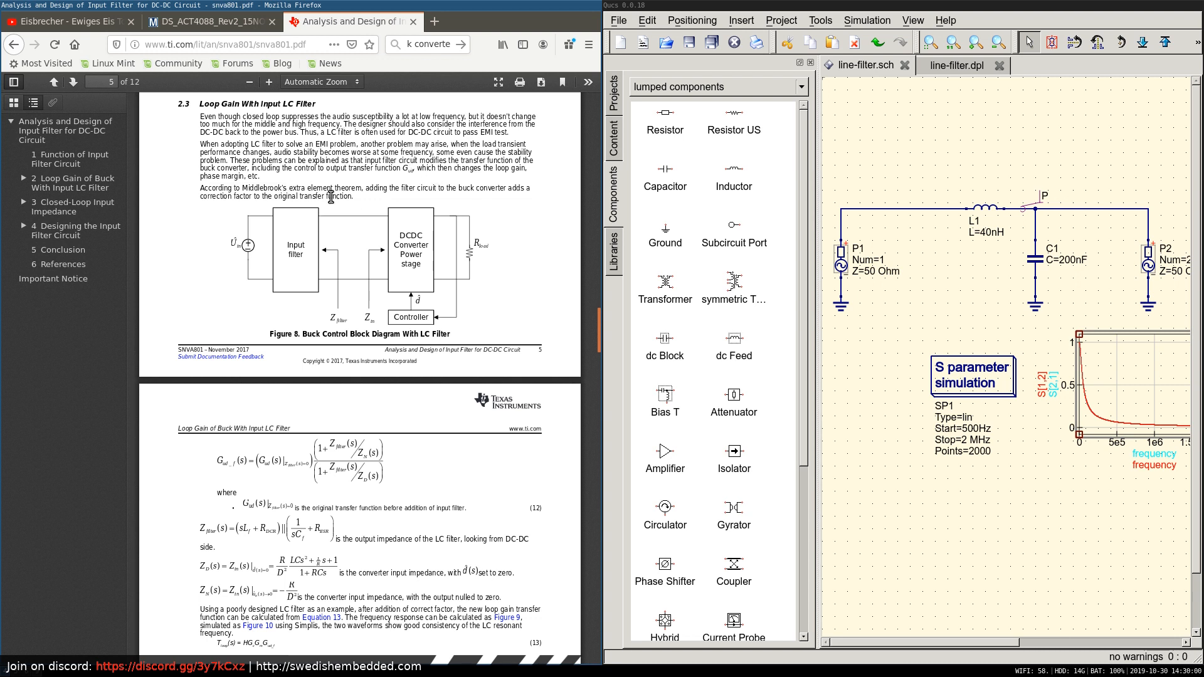
pyautogui.scroll(-2, 342, 180)
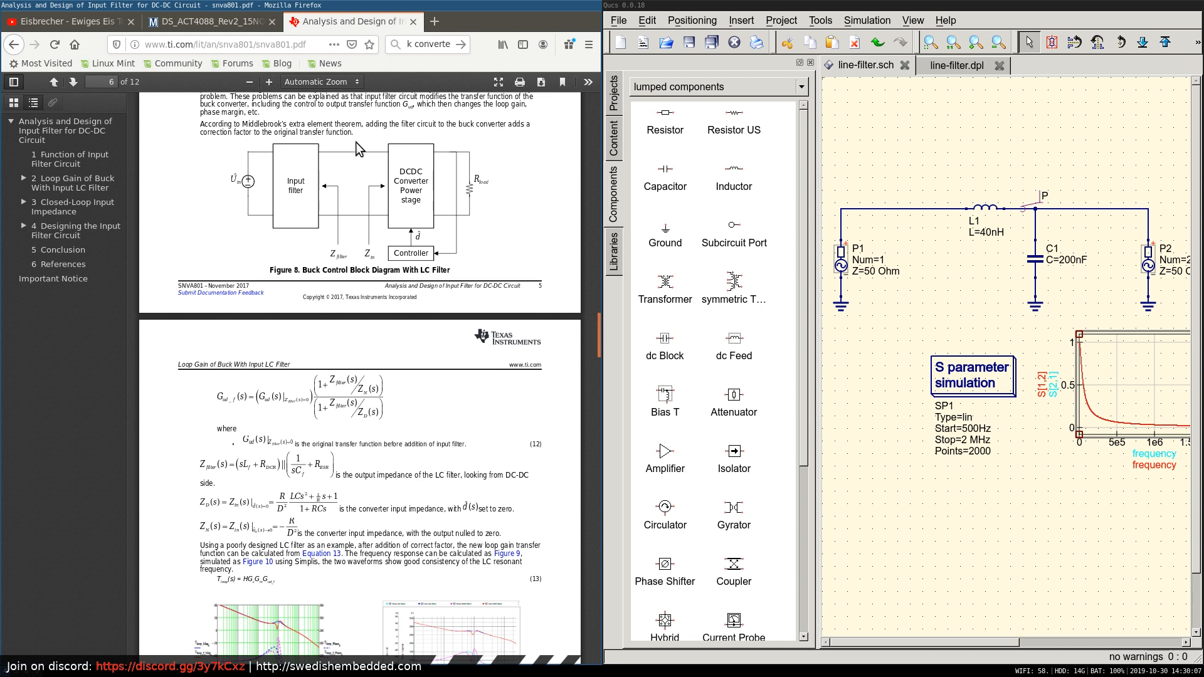
pyautogui.scroll(-3, 348, 217)
pyautogui.scroll(-3, 349, 229)
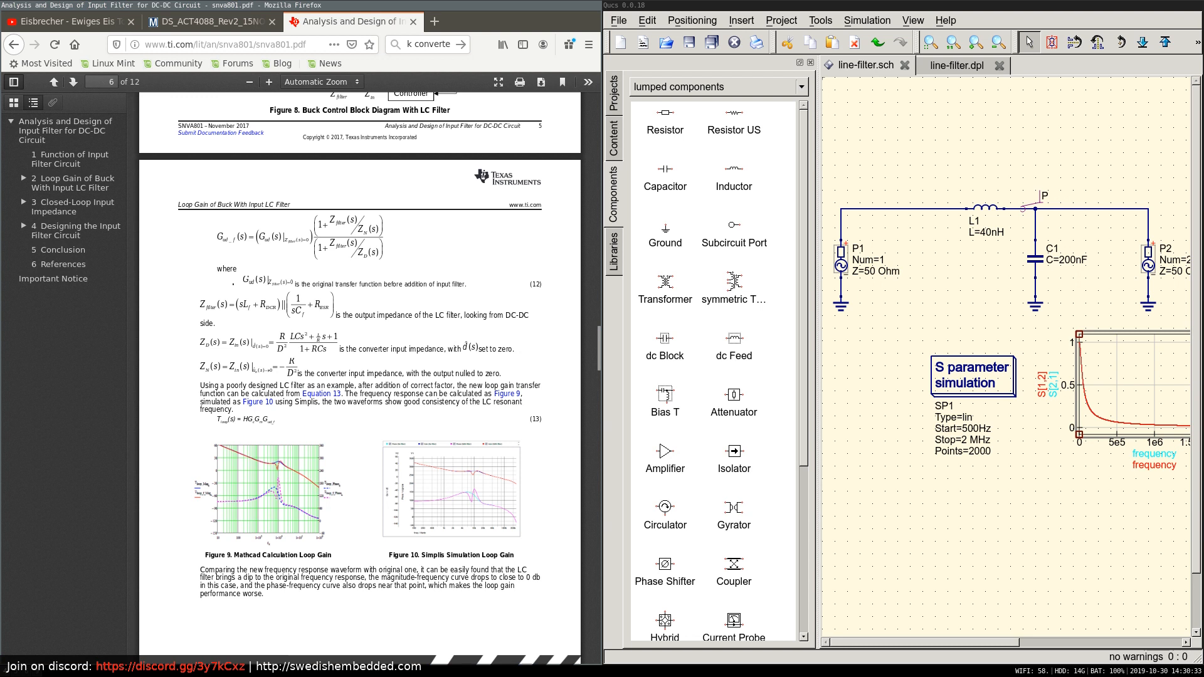
# Check the 28 V input filter in the Eeschema schematic, and return to the report's loop gain plots in Figures 9 and 10.
pyautogui.press('super+1')
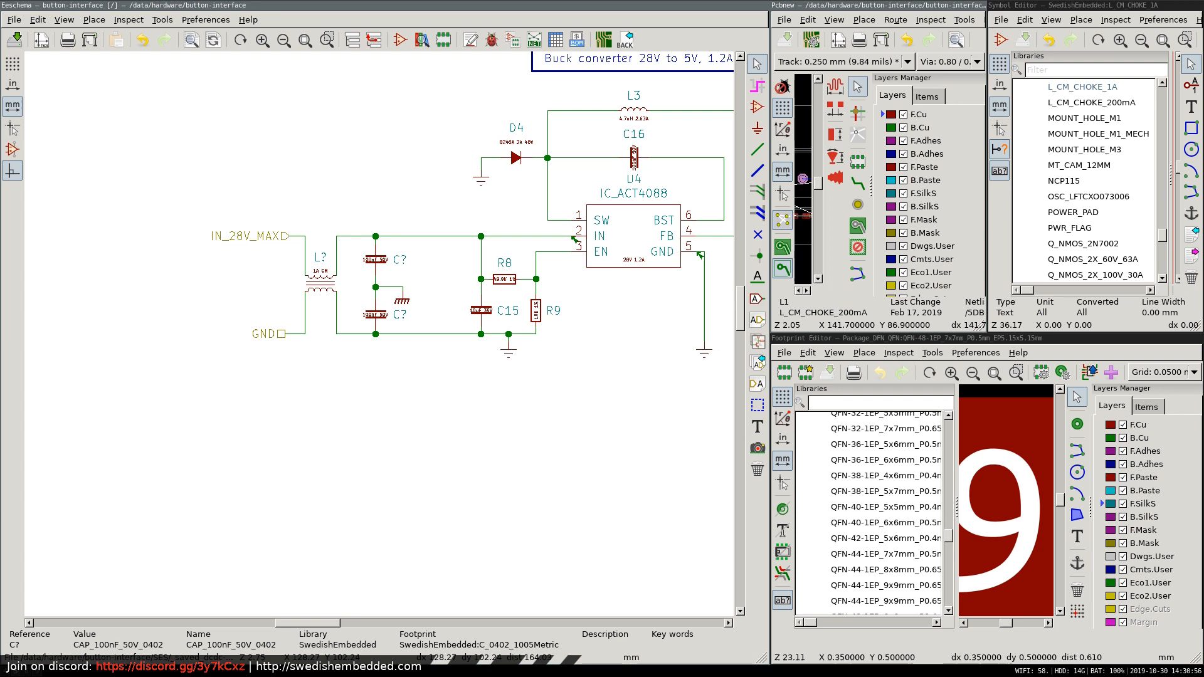
pyautogui.press('super+2')
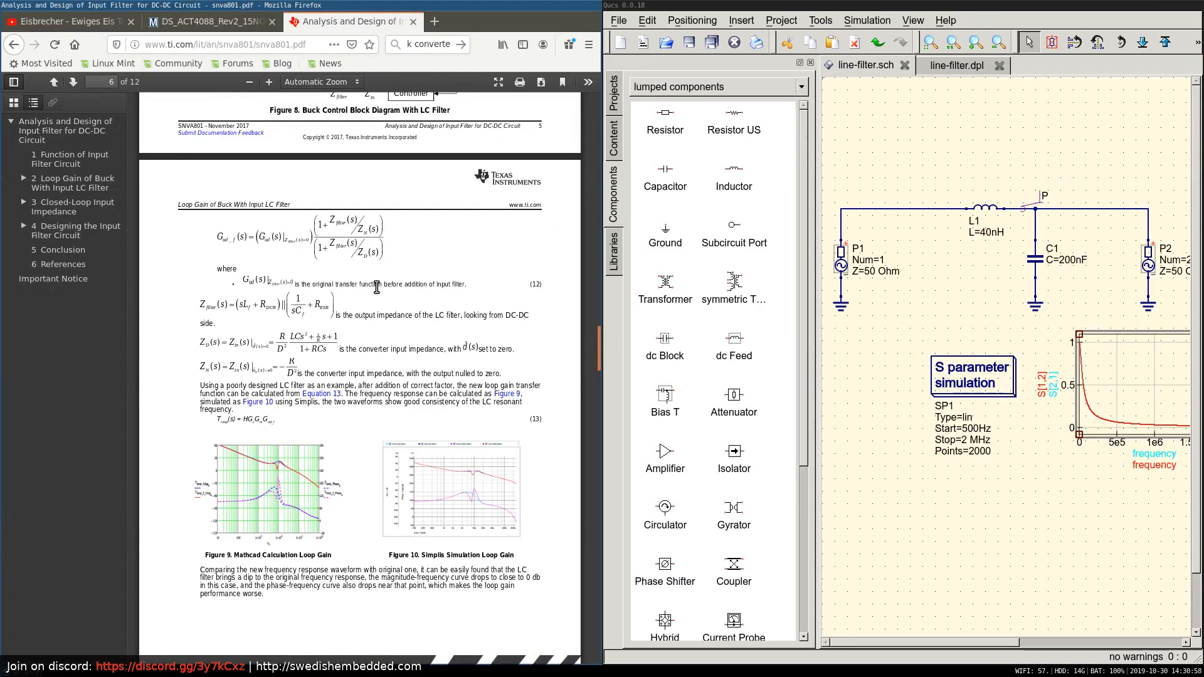
pyautogui.scroll(-4, 378, 302)
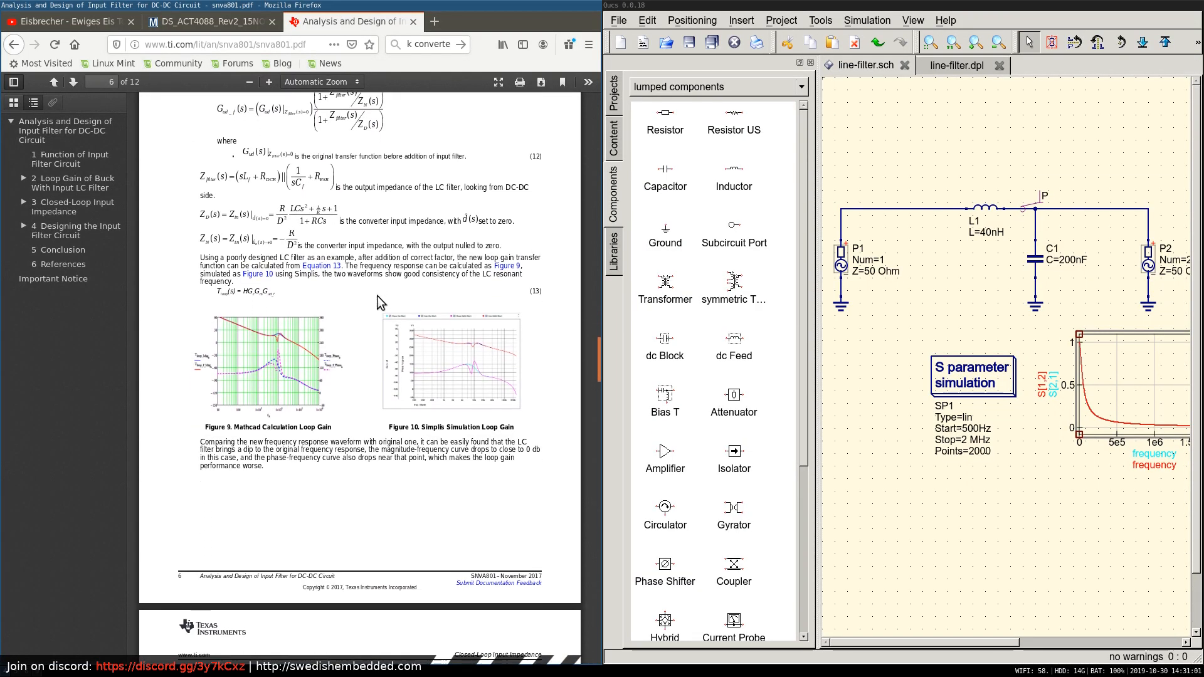
pyautogui.scroll(-3, 378, 301)
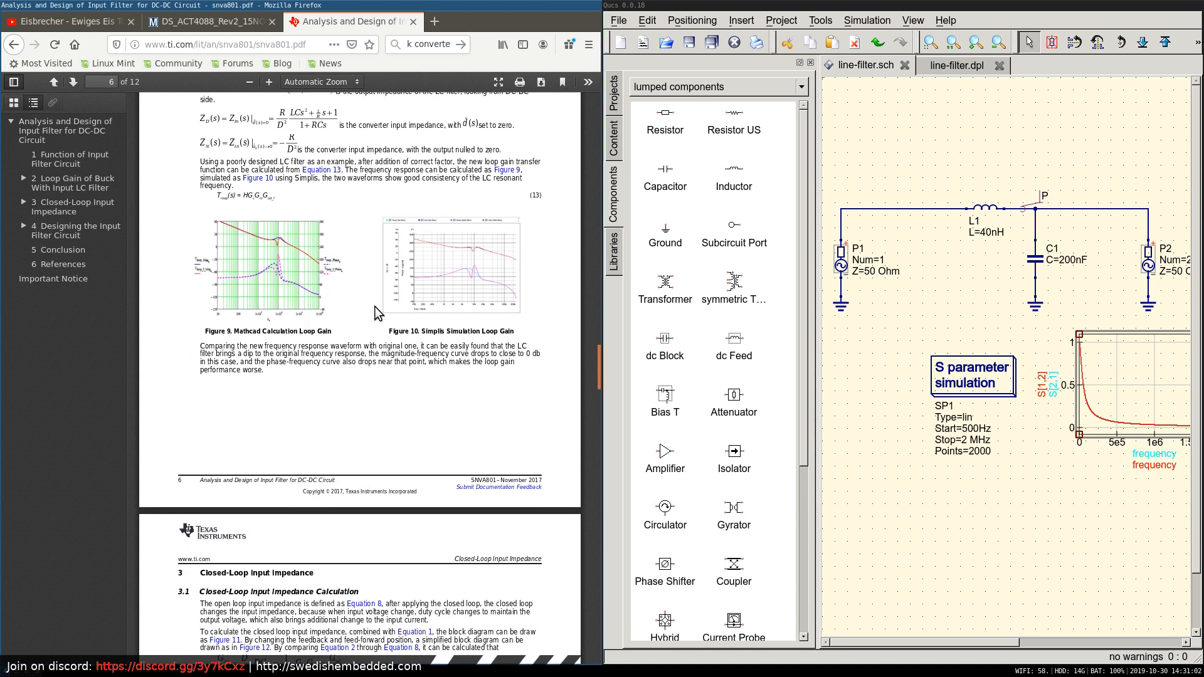
# Switch to the ACT4088 datasheet and review its component selection guidance and the application circuits in Figures 2 and 3.
pyautogui.click(229, 20)
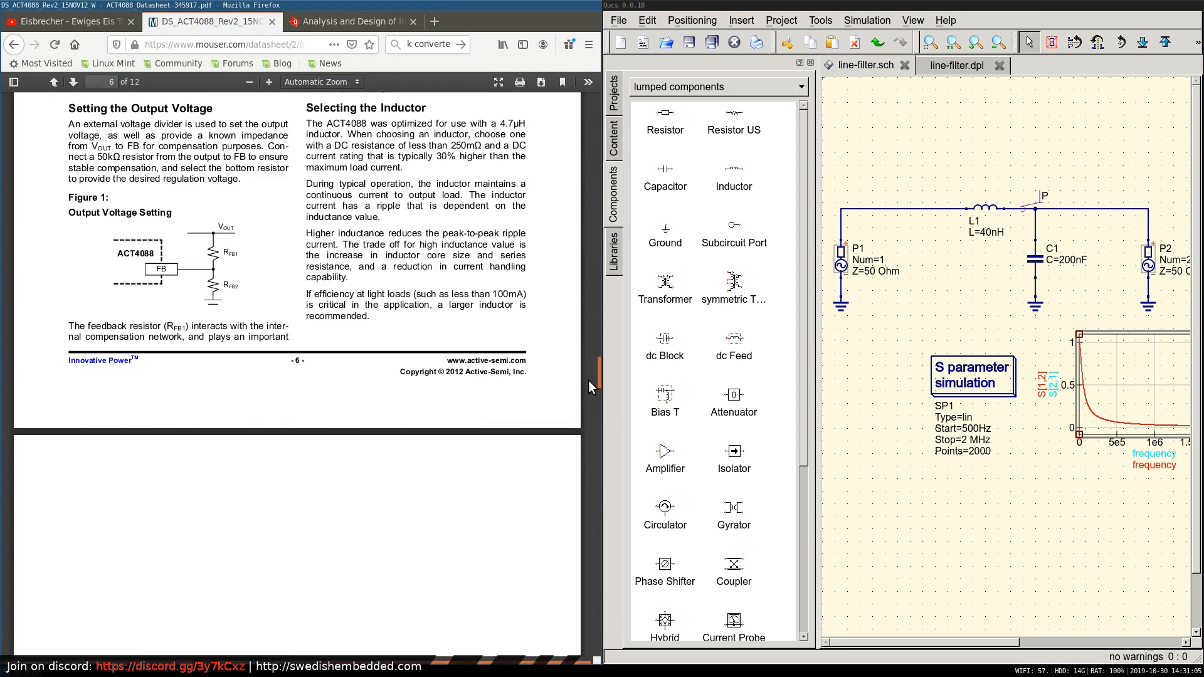
pyautogui.moveTo(597, 367); pyautogui.dragTo(596, 352)
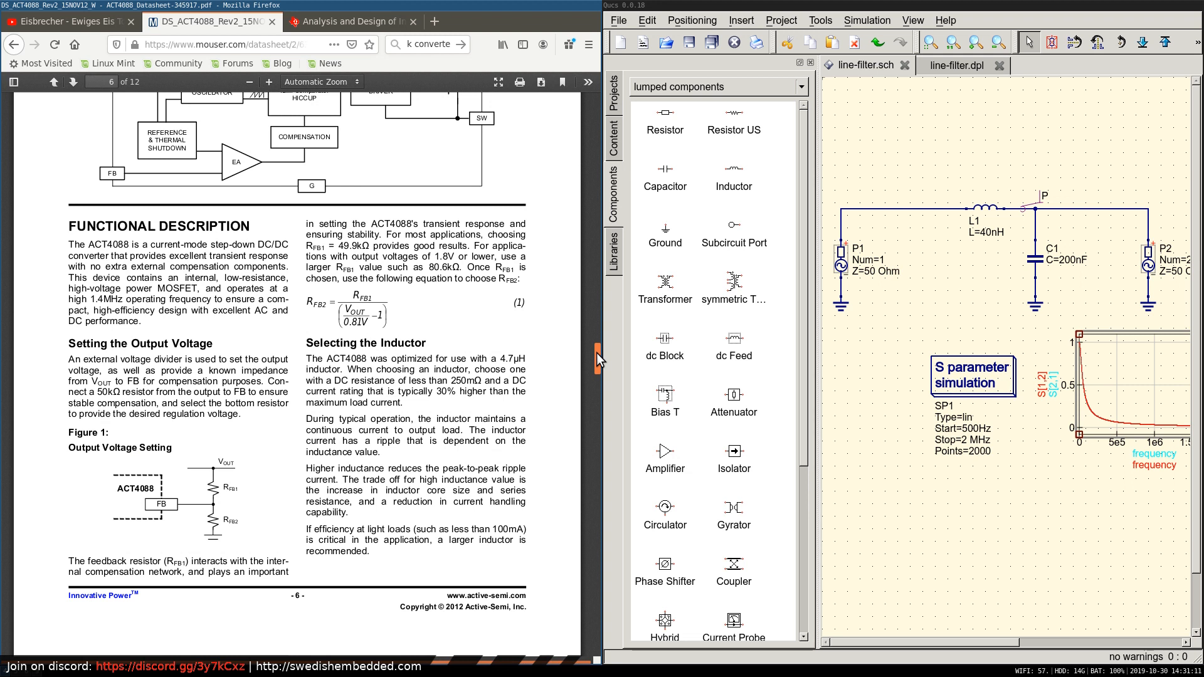
pyautogui.moveTo(596, 352); pyautogui.dragTo(597, 356)
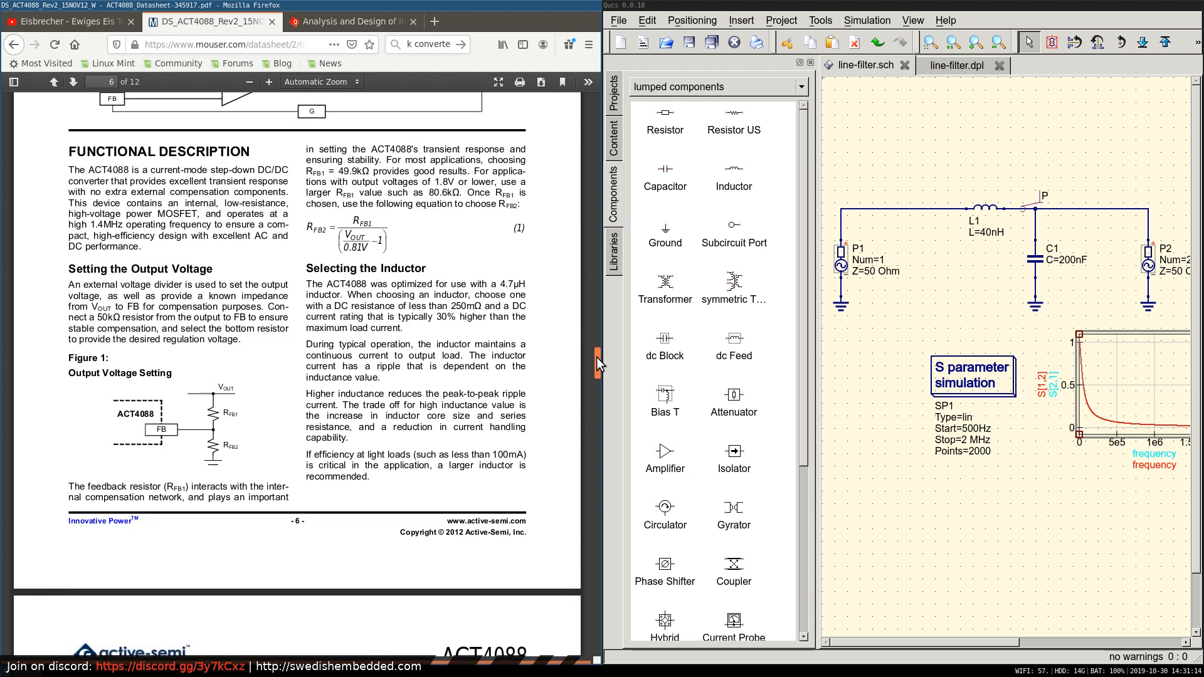
pyautogui.moveTo(596, 357); pyautogui.dragTo(592, 393)
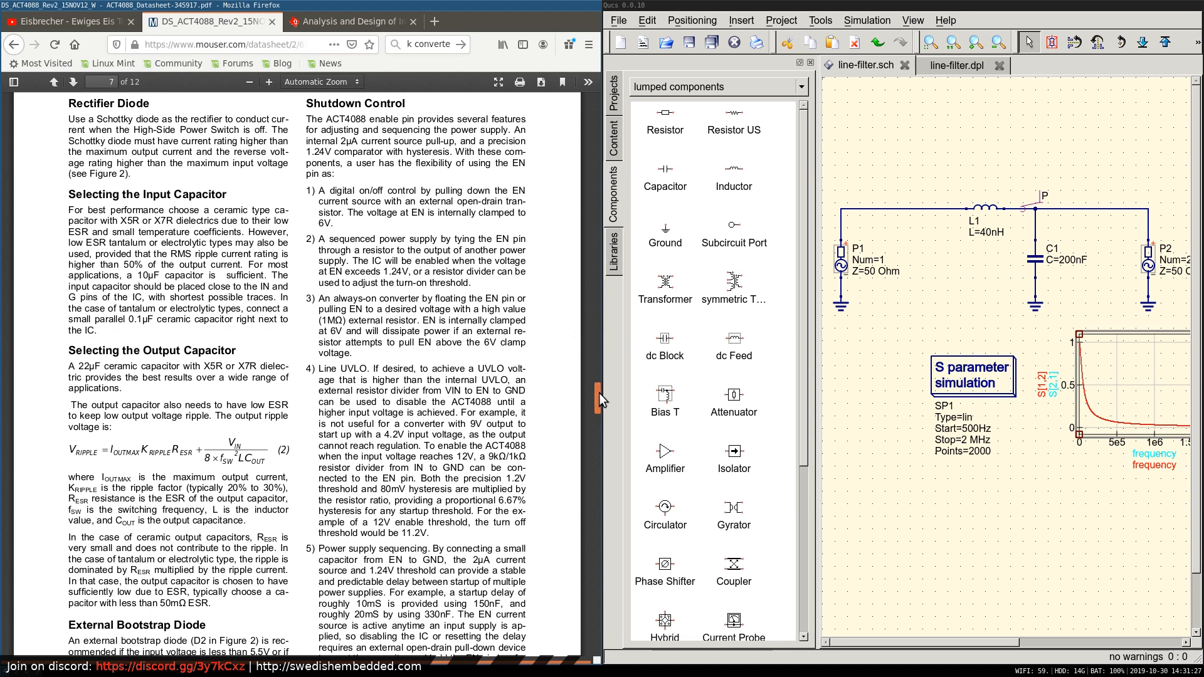
pyautogui.moveTo(600, 393); pyautogui.dragTo(593, 435)
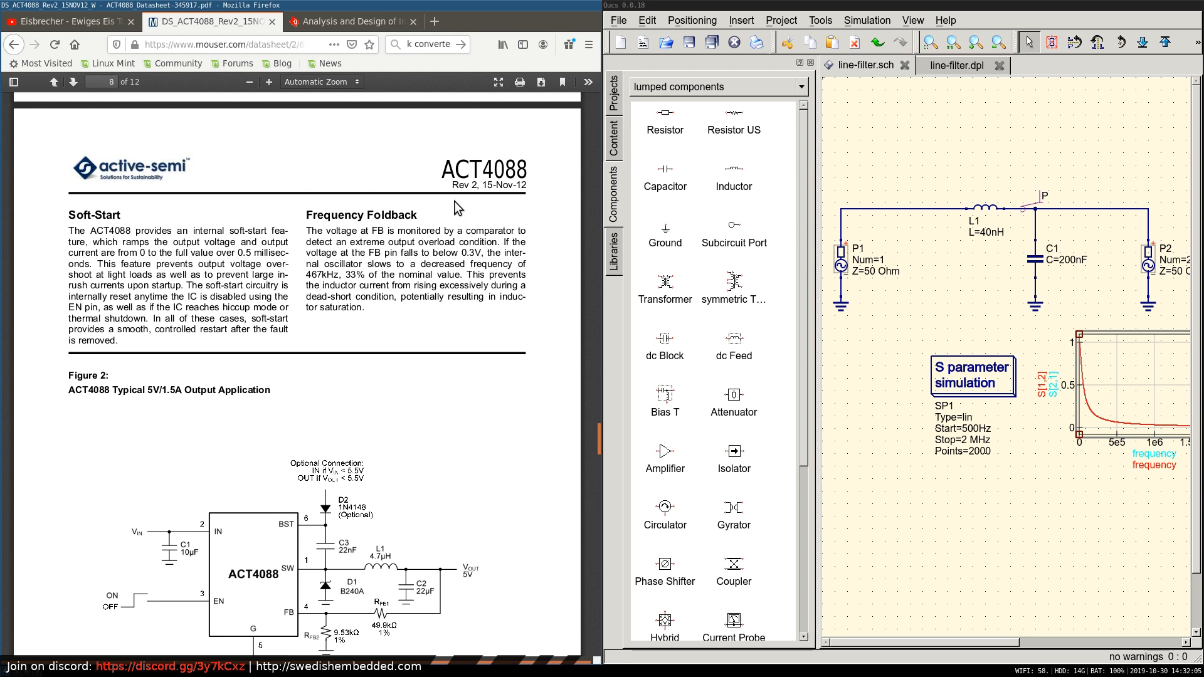
pyautogui.moveTo(597, 438); pyautogui.dragTo(582, 491)
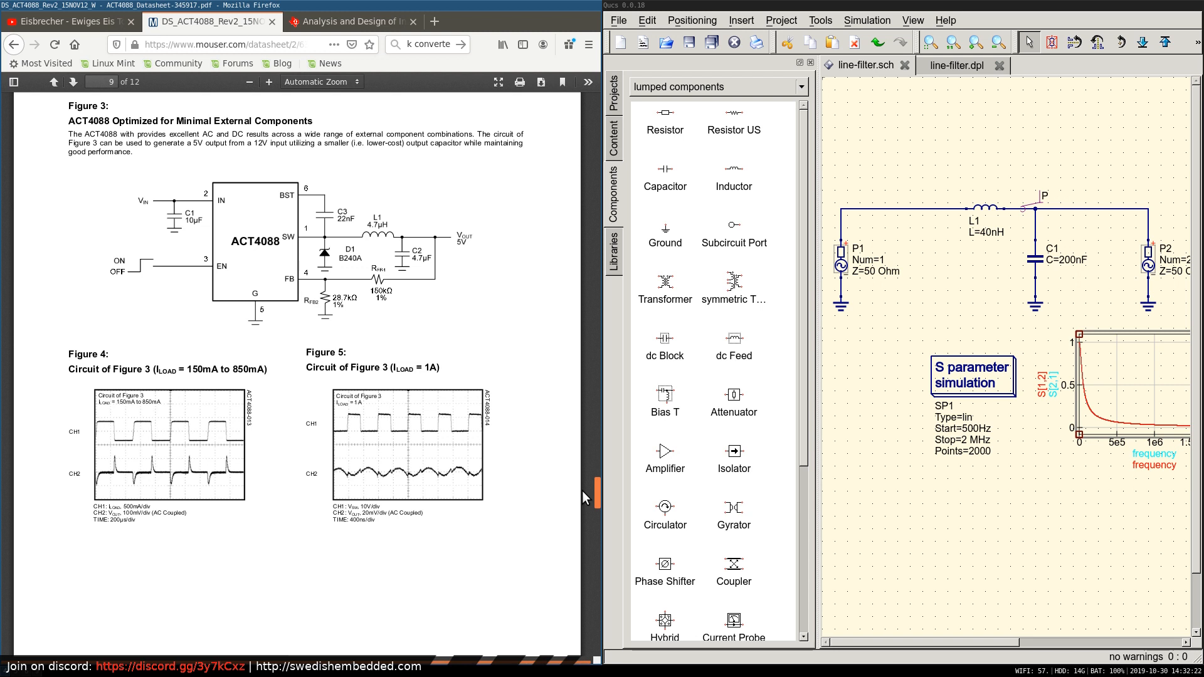
# Review the ACT4088 datasheet's feature list, pin descriptions, absolute maximum ratings and electrical characteristics, continuing to the efficiency plots on page 4.
pyautogui.moveTo(582, 491); pyautogui.dragTo(566, 165)
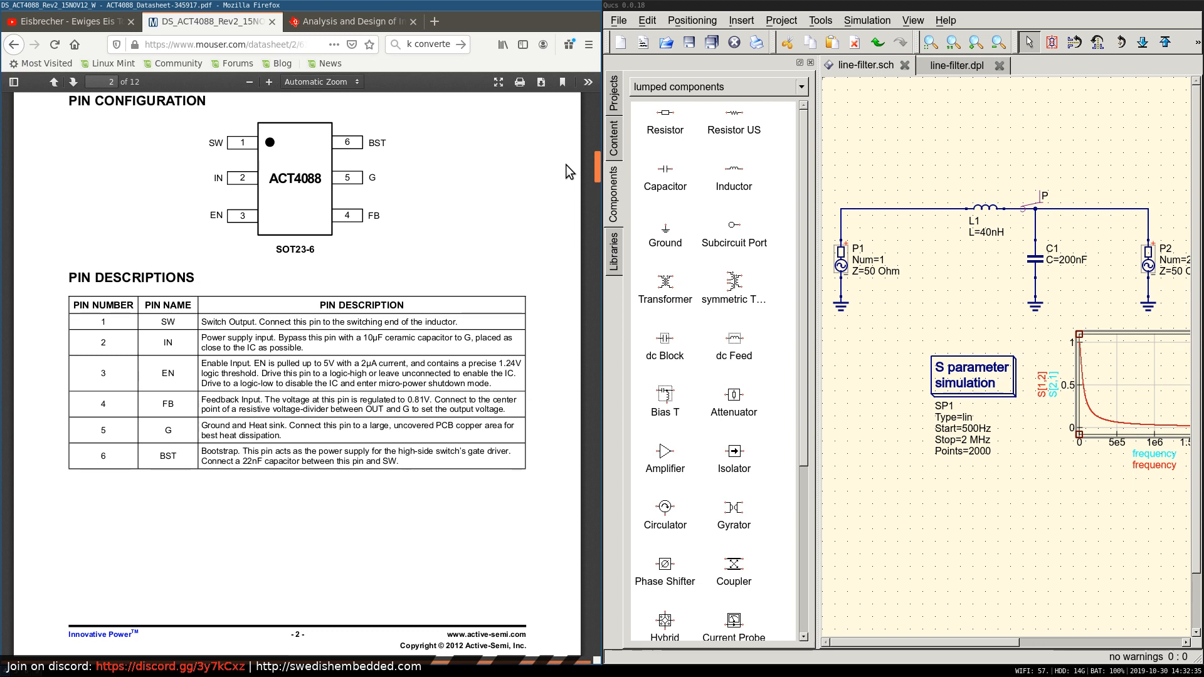
pyautogui.scroll(3, 567, 163)
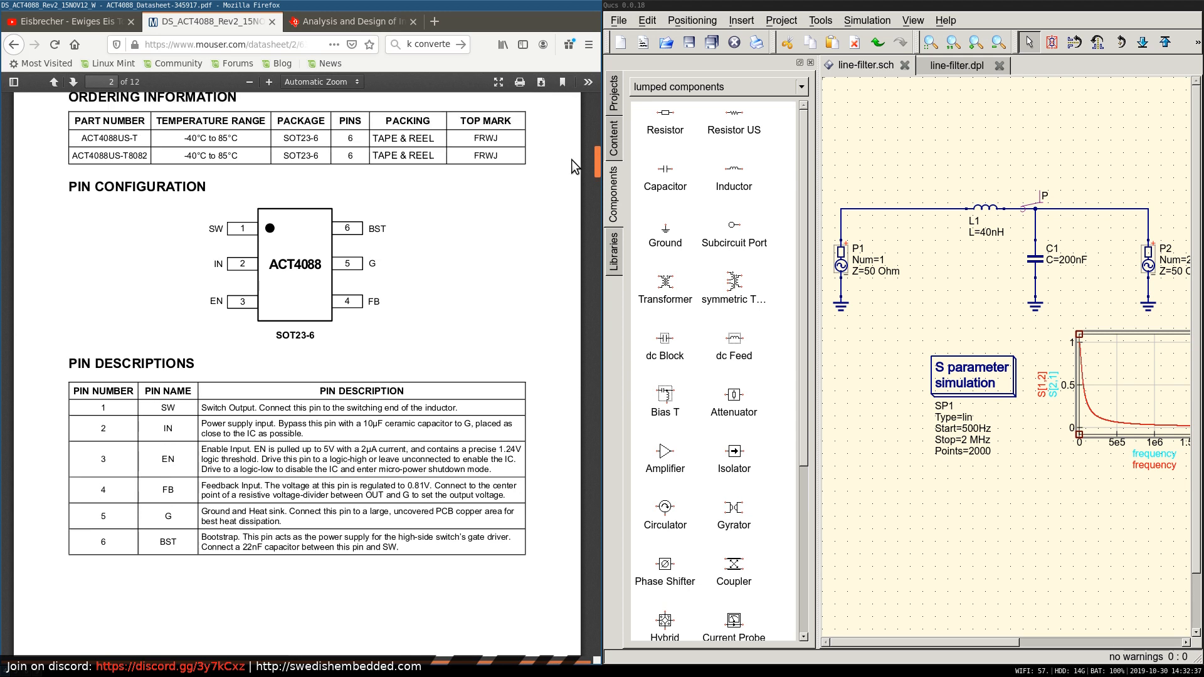
pyautogui.scroll(15, 572, 151)
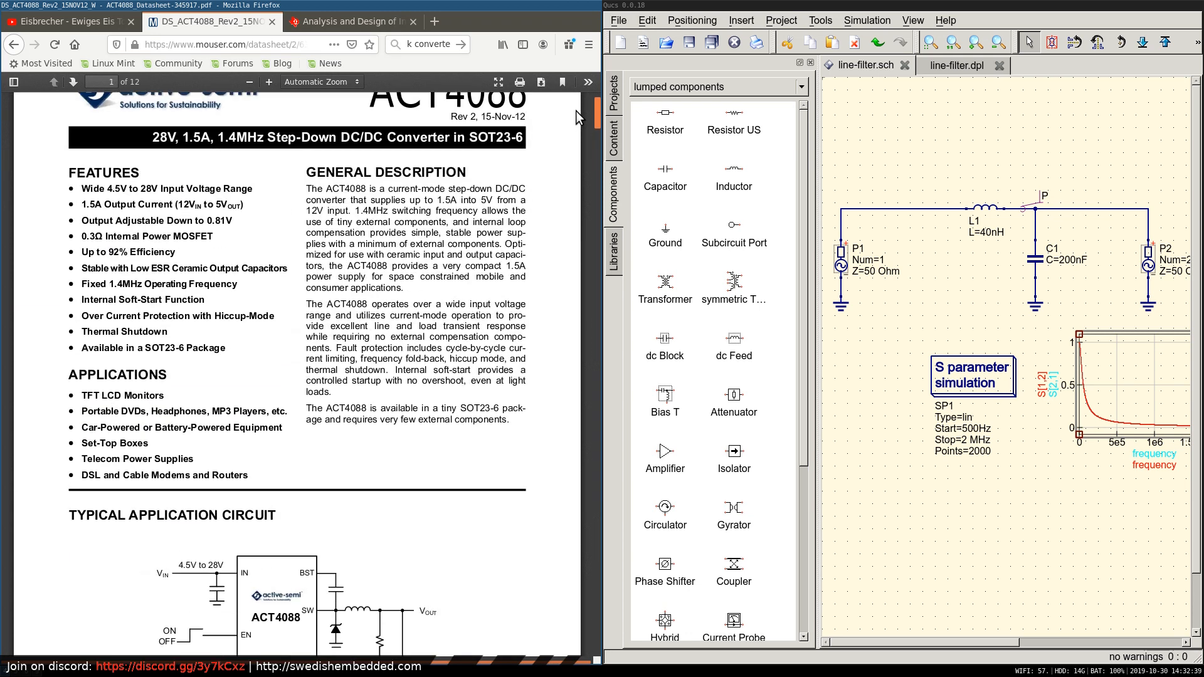
pyautogui.scroll(-3, 576, 111)
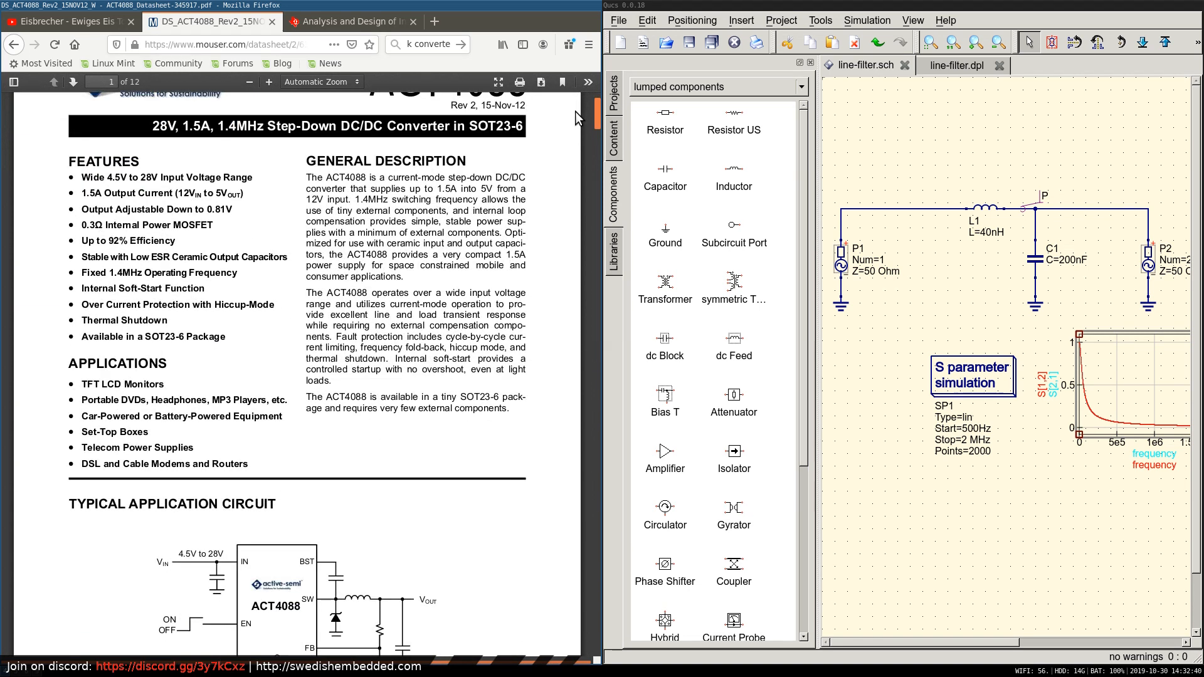
pyautogui.scroll(-20, 576, 117)
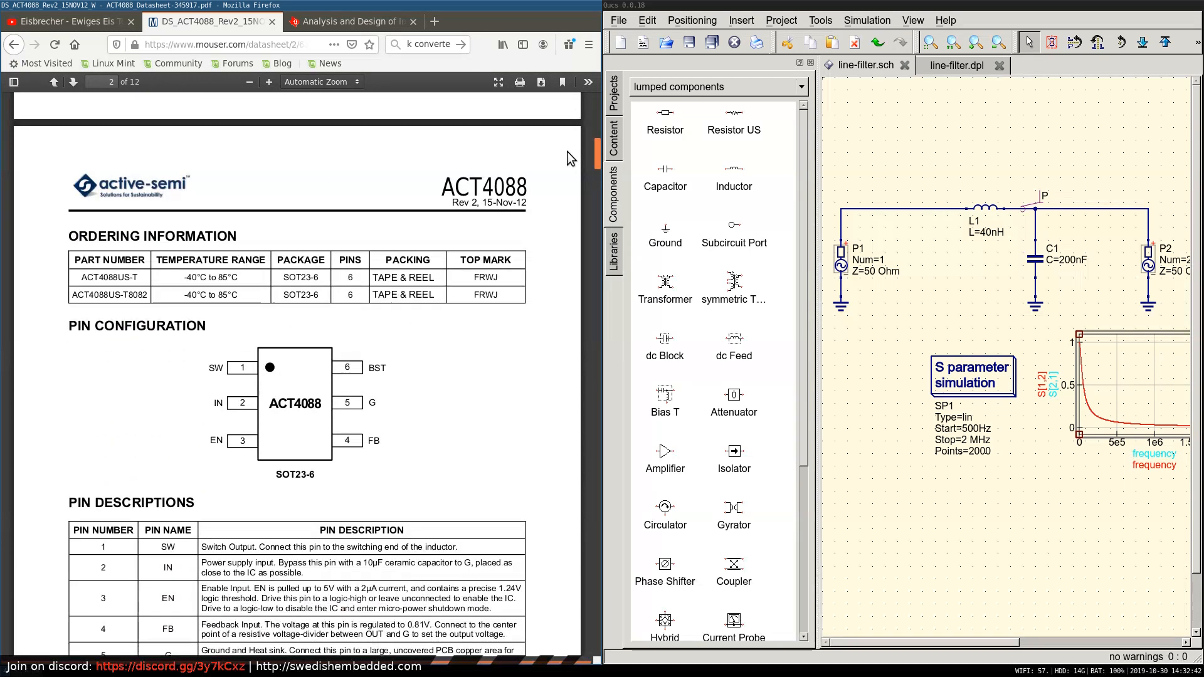
pyautogui.scroll(-15, 562, 172)
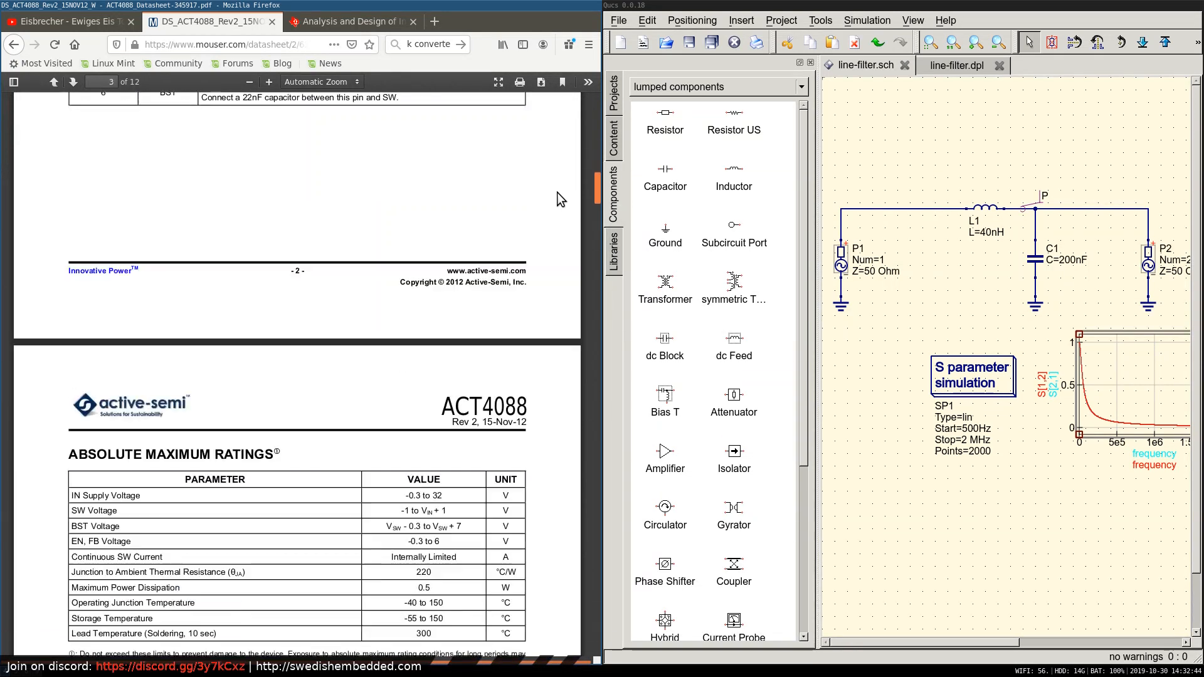
pyautogui.scroll(-1, 554, 202)
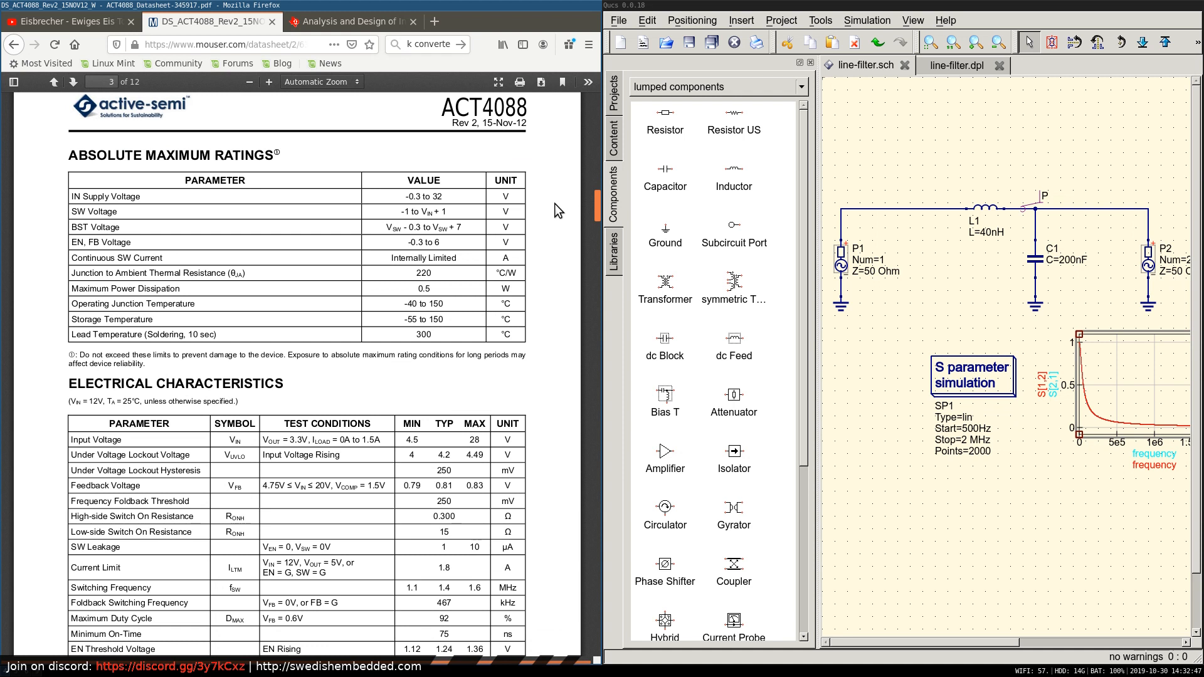
pyautogui.scroll(-5, 554, 205)
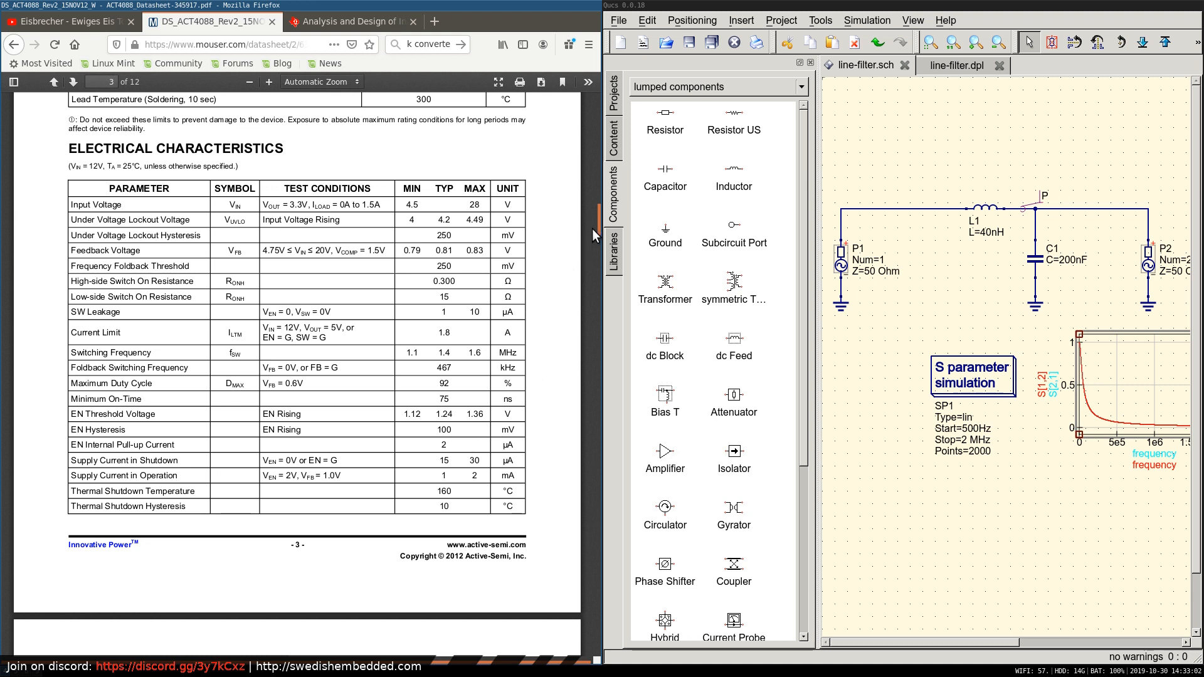
pyautogui.moveTo(597, 217); pyautogui.dragTo(596, 246)
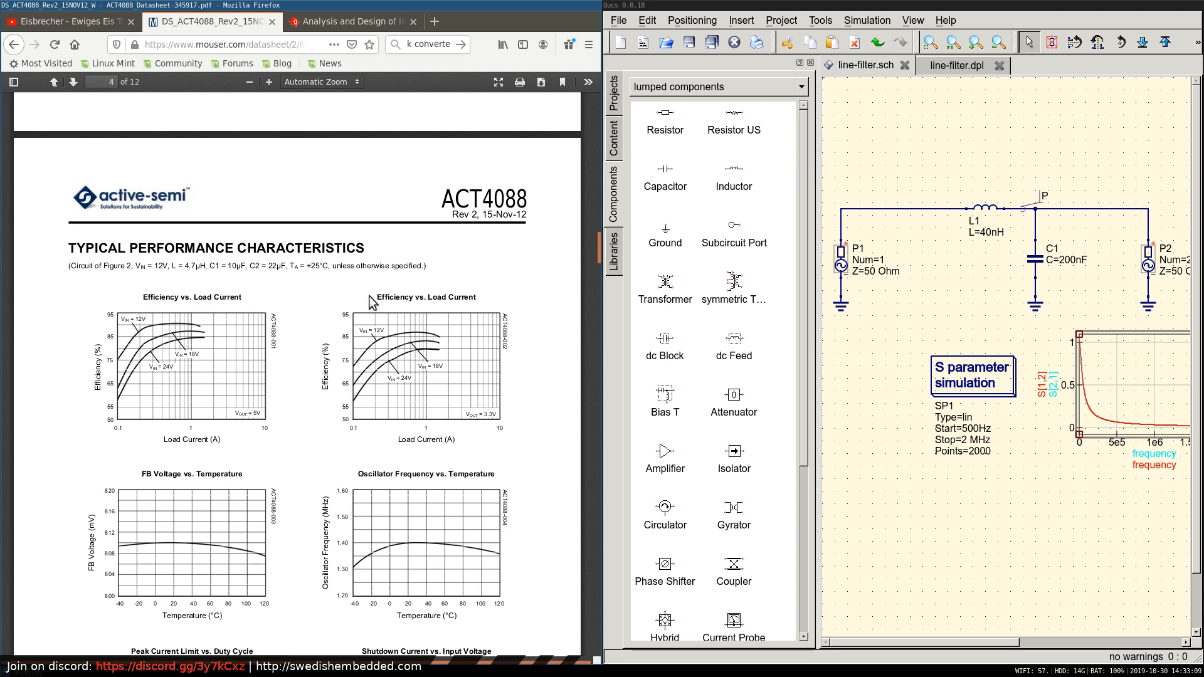
# Return to the Eeschema schematic and inspect the buck converter around U4, from the input filter and C15 to the 5 V output.
pyautogui.press('super+2')
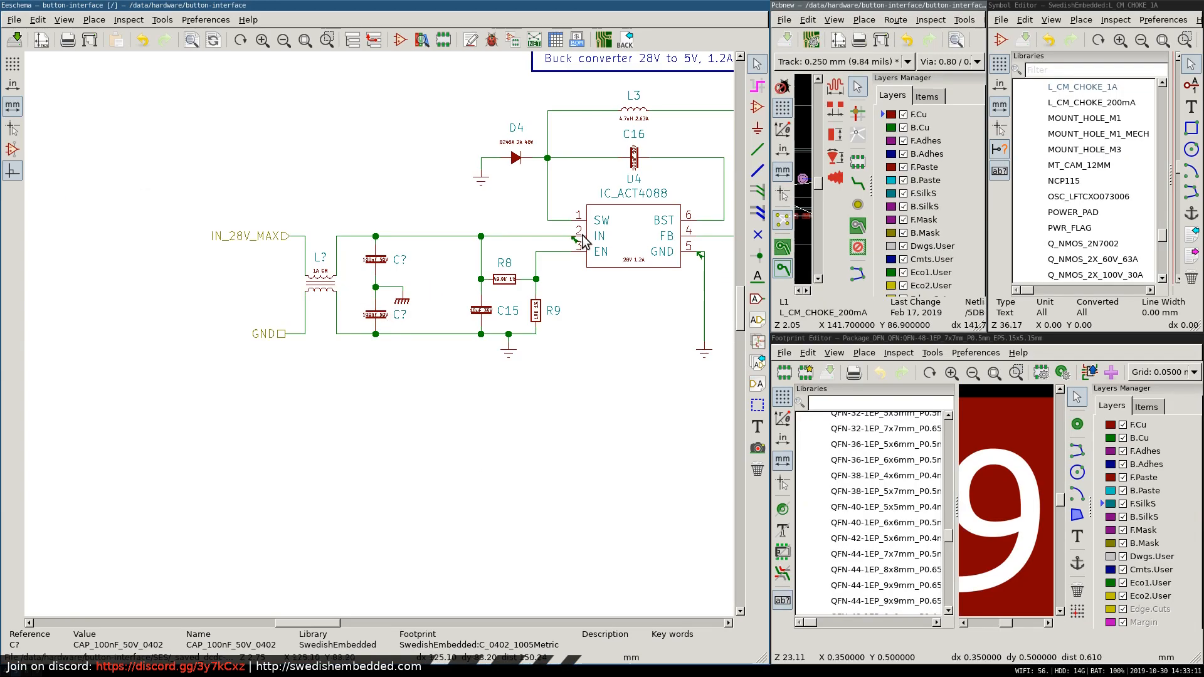
pyautogui.scroll(3, 565, 275)
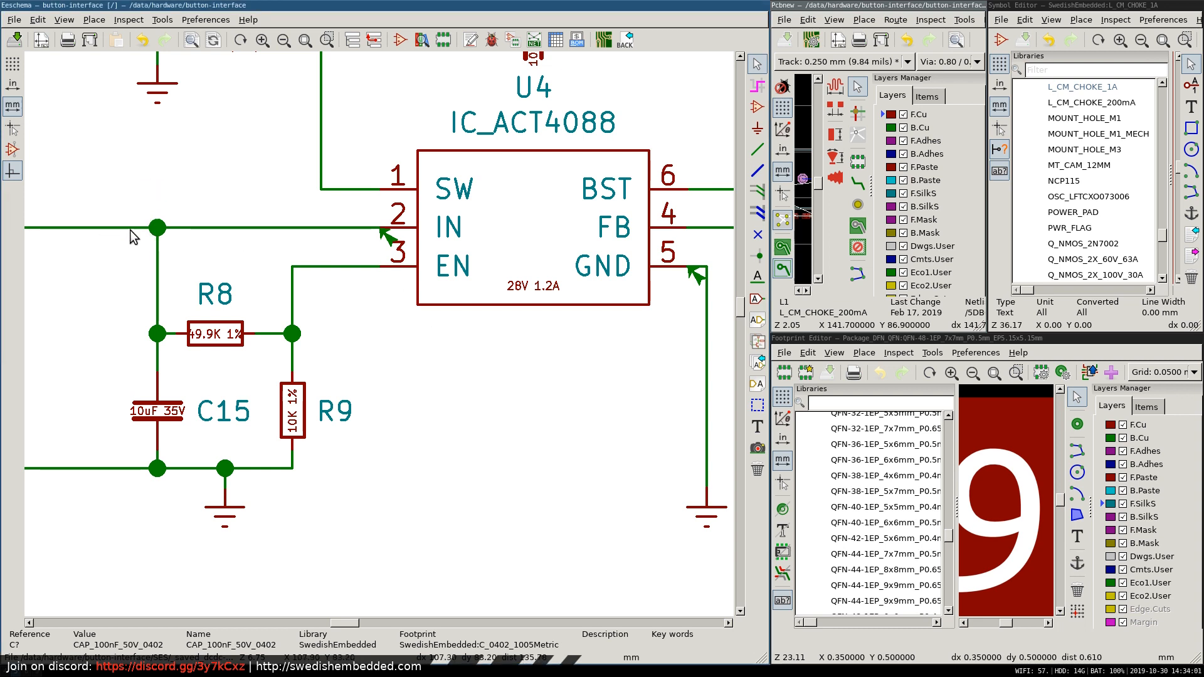
pyautogui.scroll(-1, 138, 268)
pyautogui.scroll(-1, 380, 341)
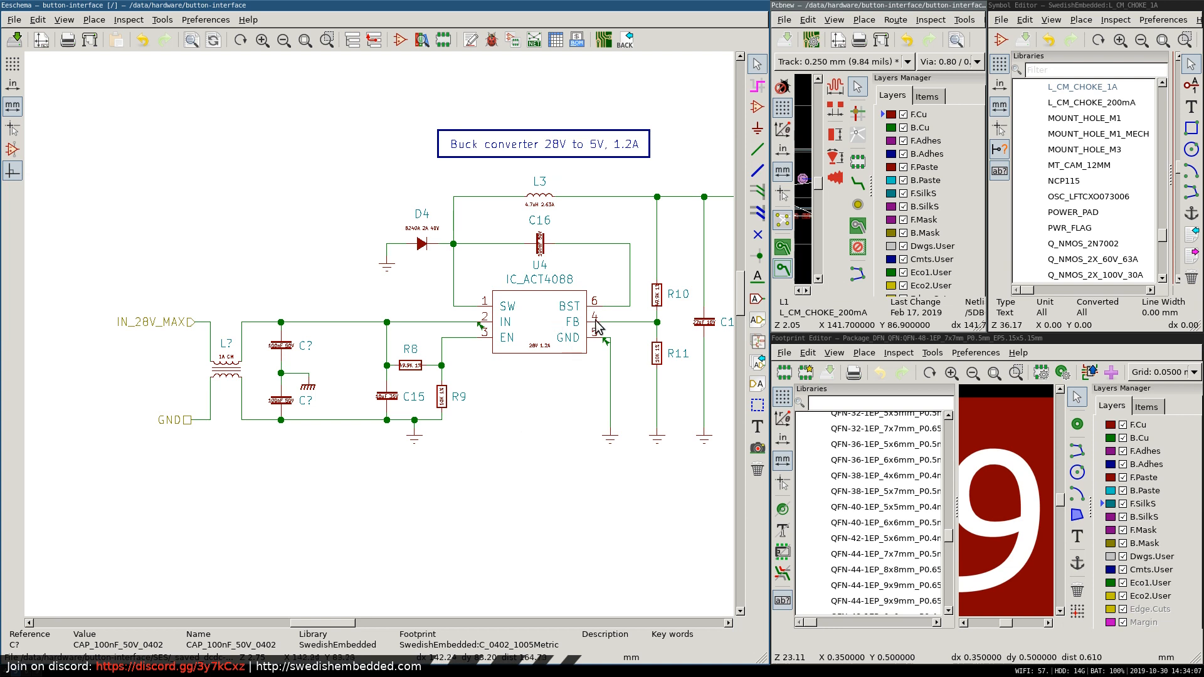
pyautogui.scroll(-1, 597, 326)
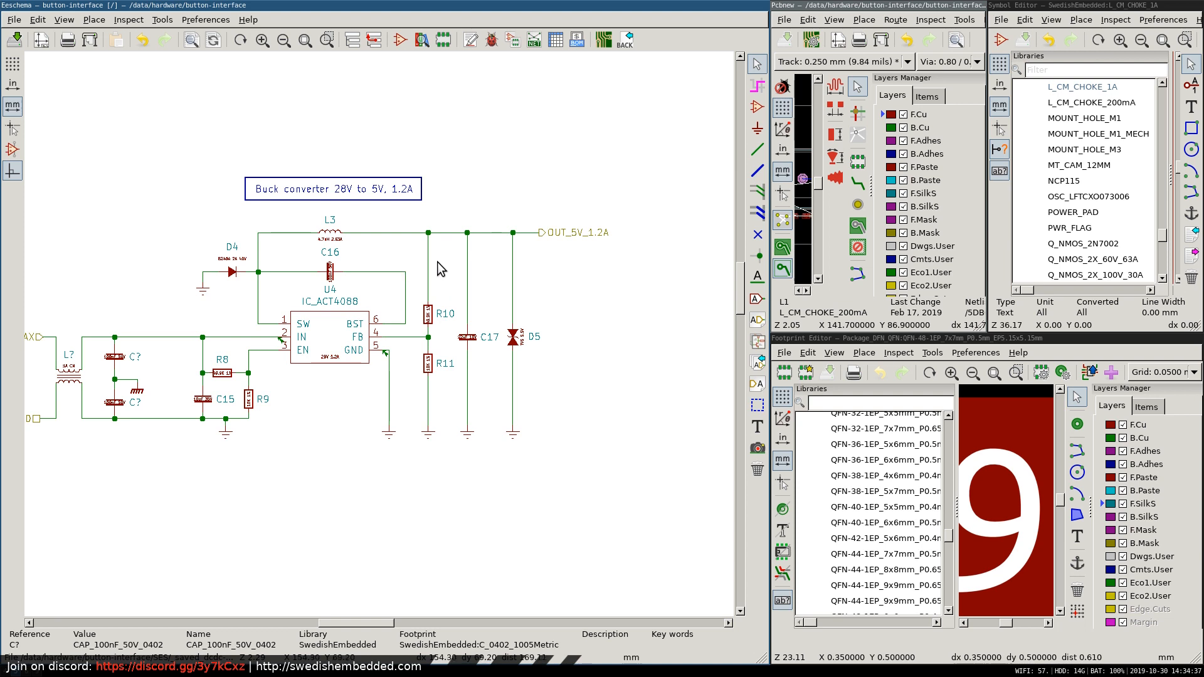
# Switch back to the ACT4088 datasheet and check the remaining typical performance plots on page 4.
pyautogui.press('super+2')
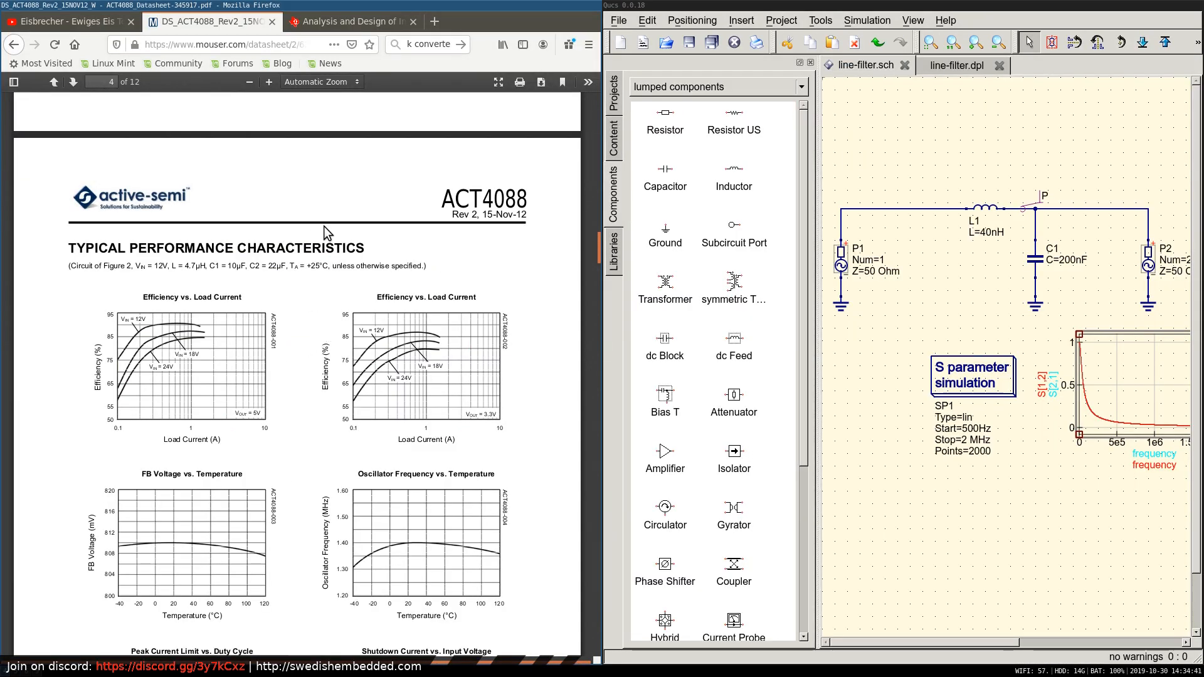
pyautogui.scroll(-3, 324, 226)
pyautogui.scroll(-5, 325, 229)
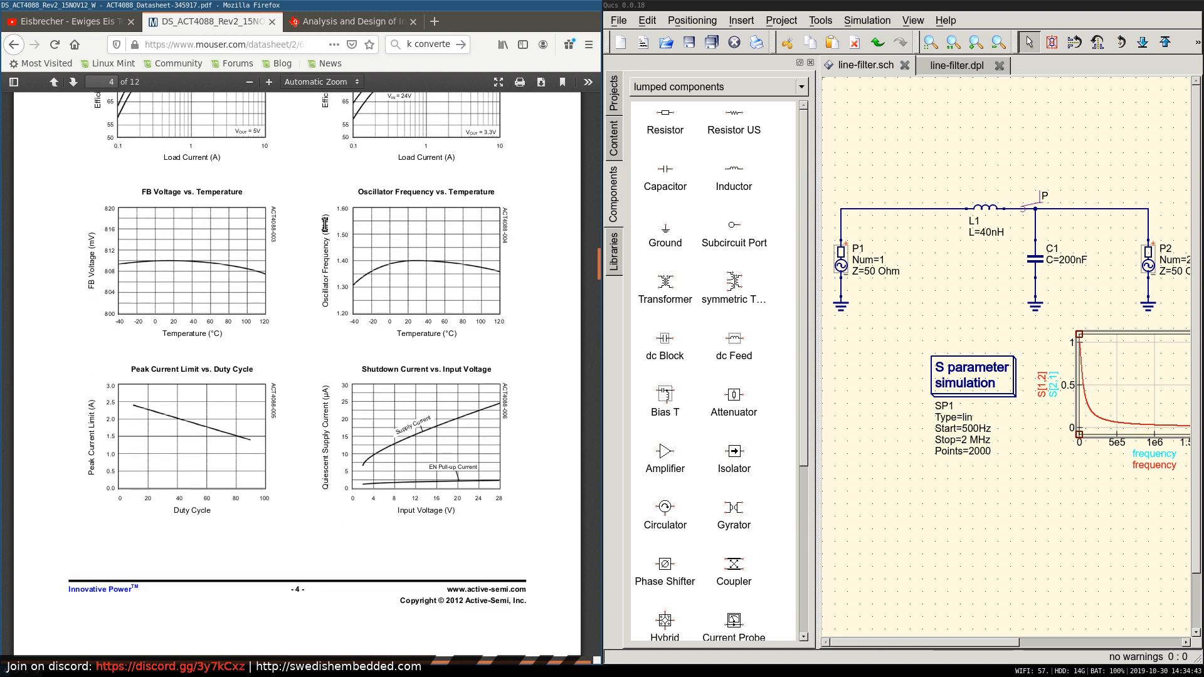
# Reopen the TI input filter report and study the closed-loop input impedance section, the Figure 8 diagram and the converter impedance equations.
pyautogui.click(369, 23)
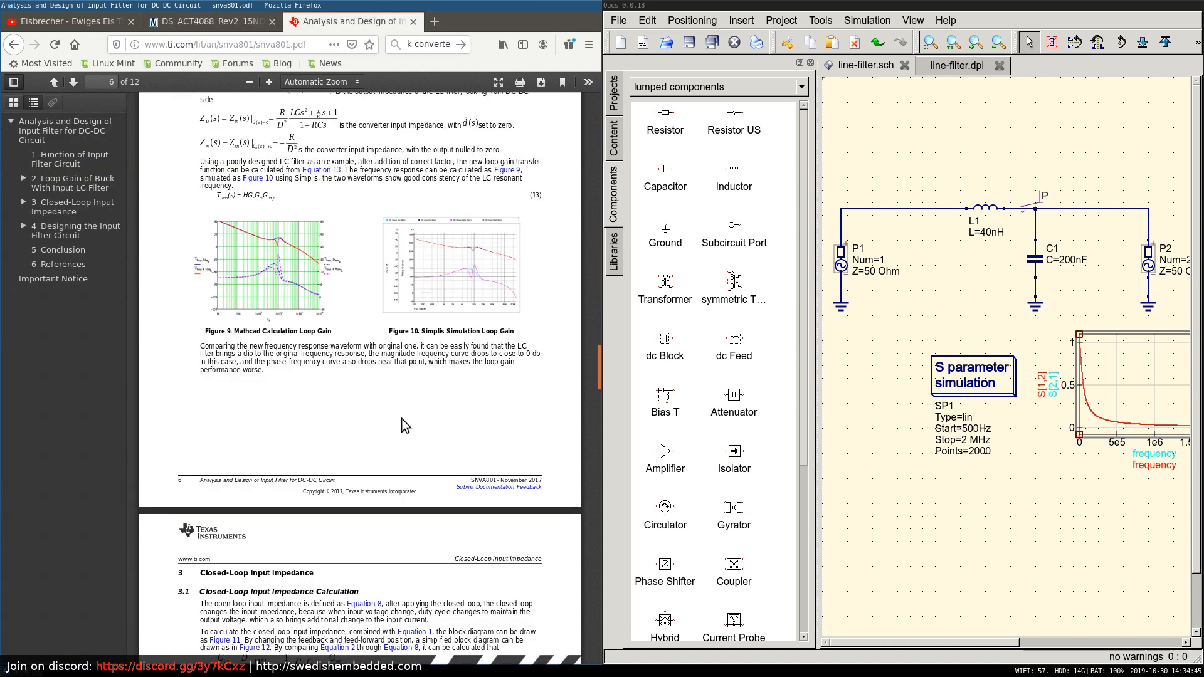
pyautogui.scroll(-15, 405, 422)
pyautogui.scroll(-15, 402, 415)
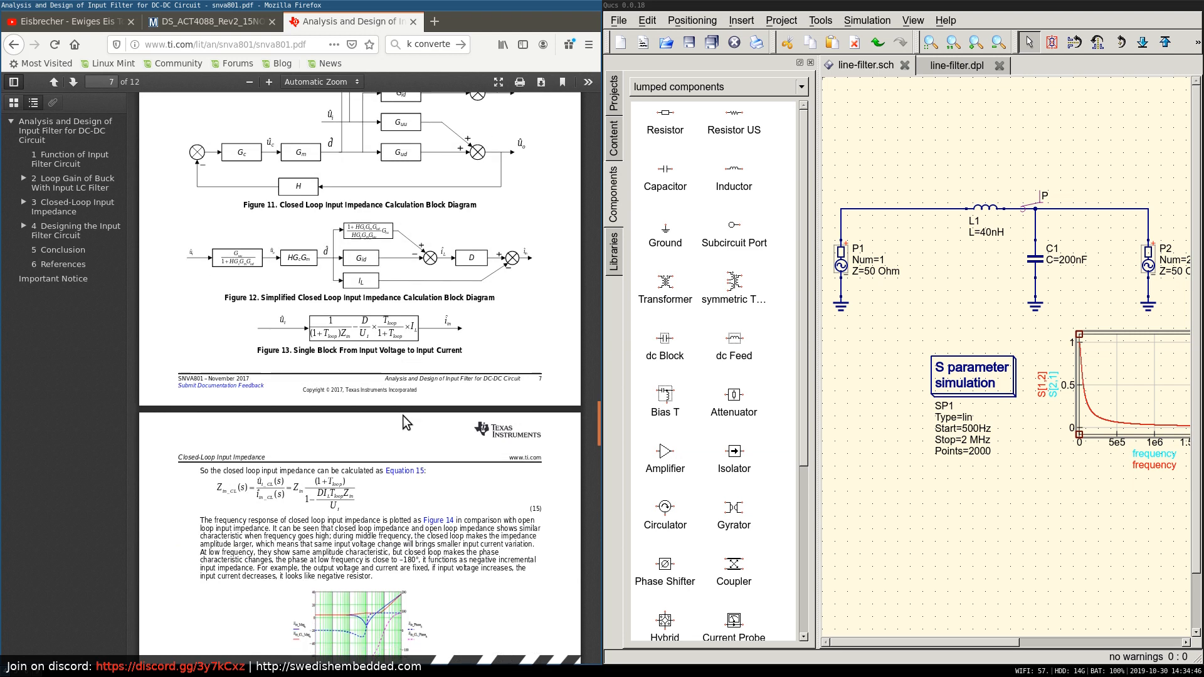
pyautogui.scroll(8, 398, 417)
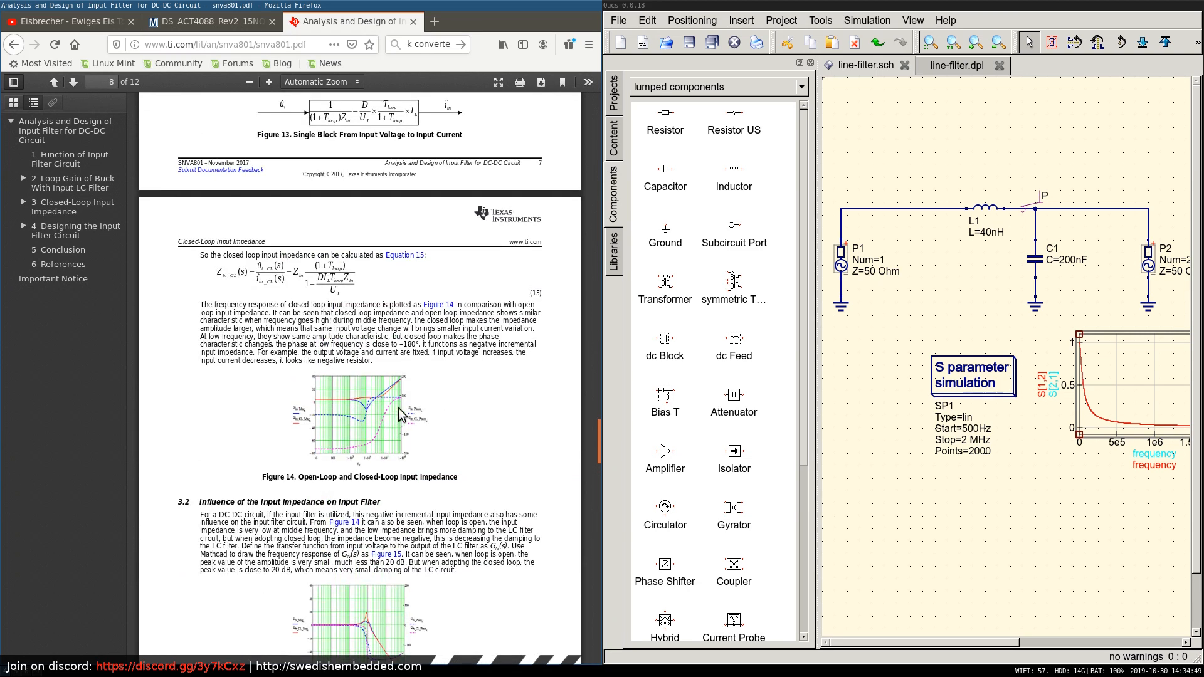
pyautogui.scroll(3, 390, 339)
pyautogui.scroll(20, 391, 349)
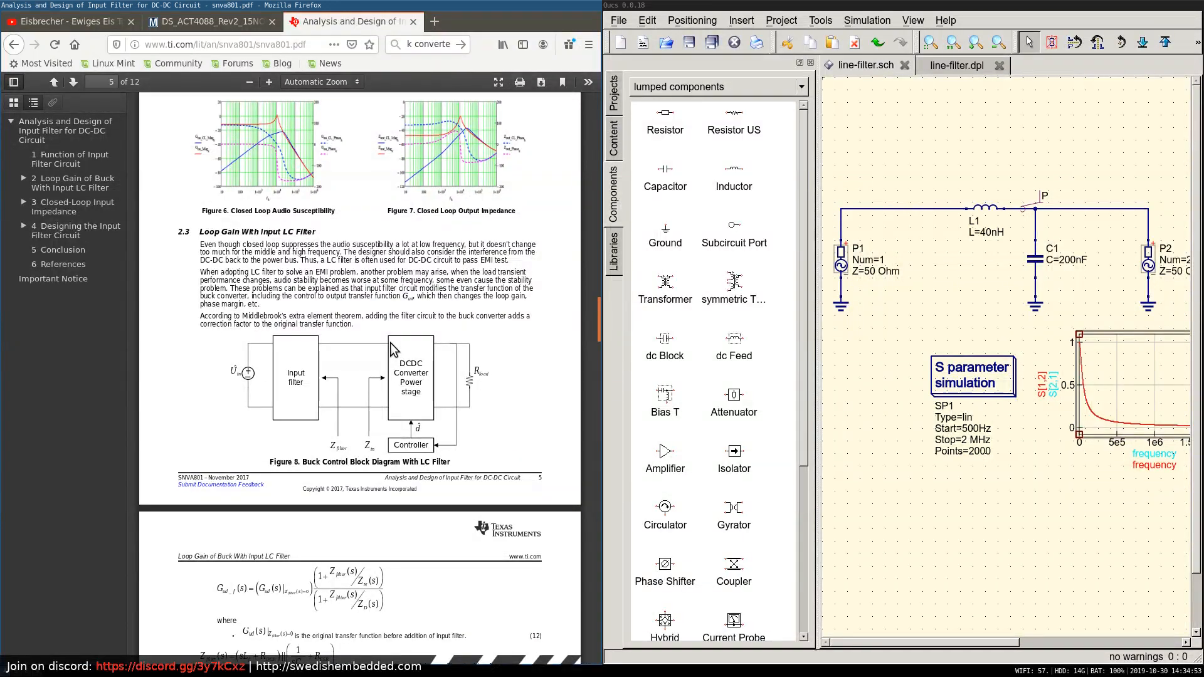
pyautogui.scroll(-10, 390, 348)
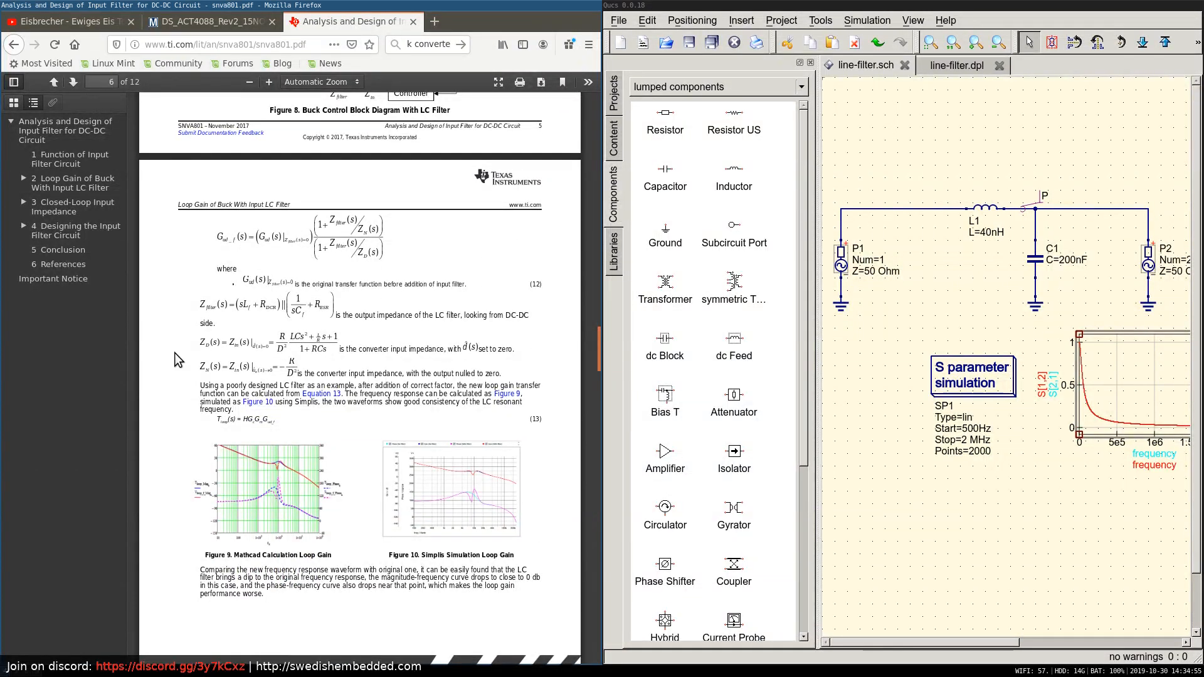
pyautogui.scroll(-2, 266, 420)
pyautogui.scroll(-7, 267, 420)
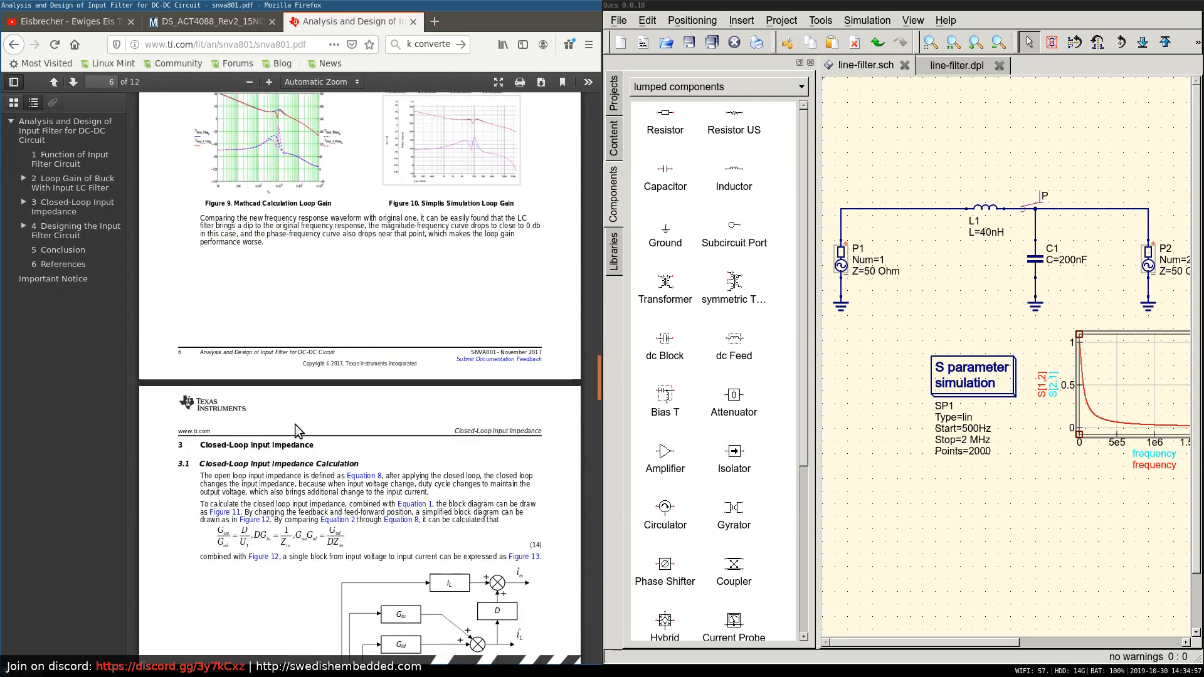
# Search the TI report for "zin" and cycle through the matches.
pyautogui.hotkey('ctrl', 'f')
pyautogui.write('zin')
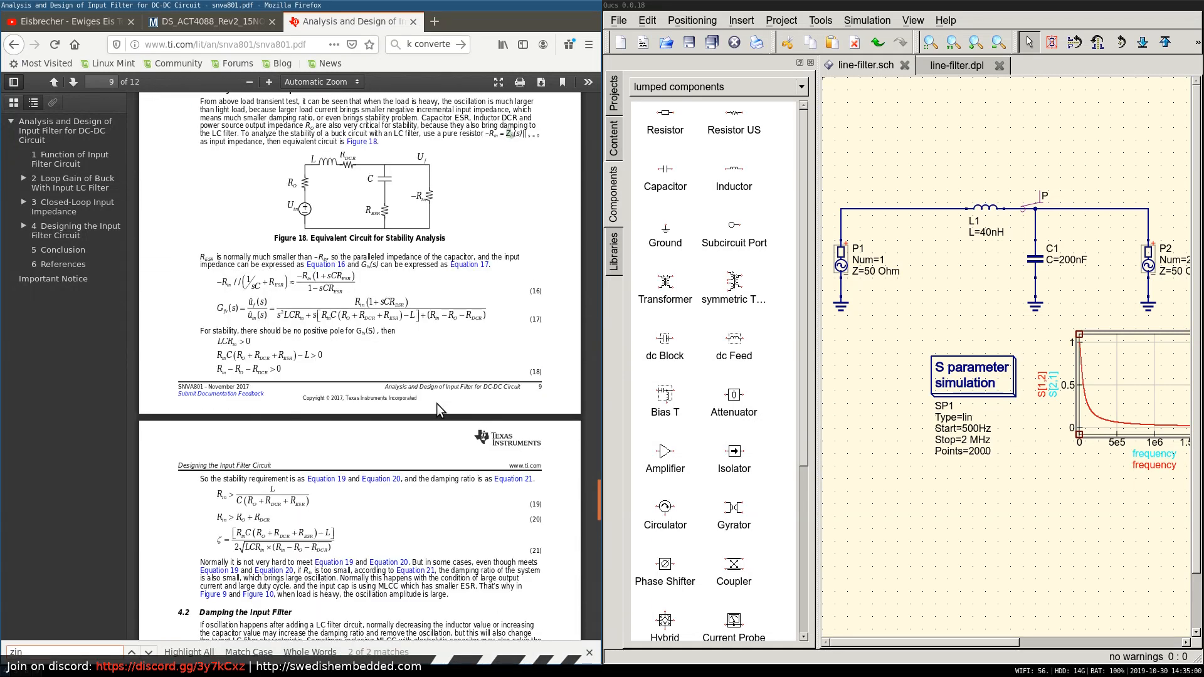
pyautogui.press('Return')
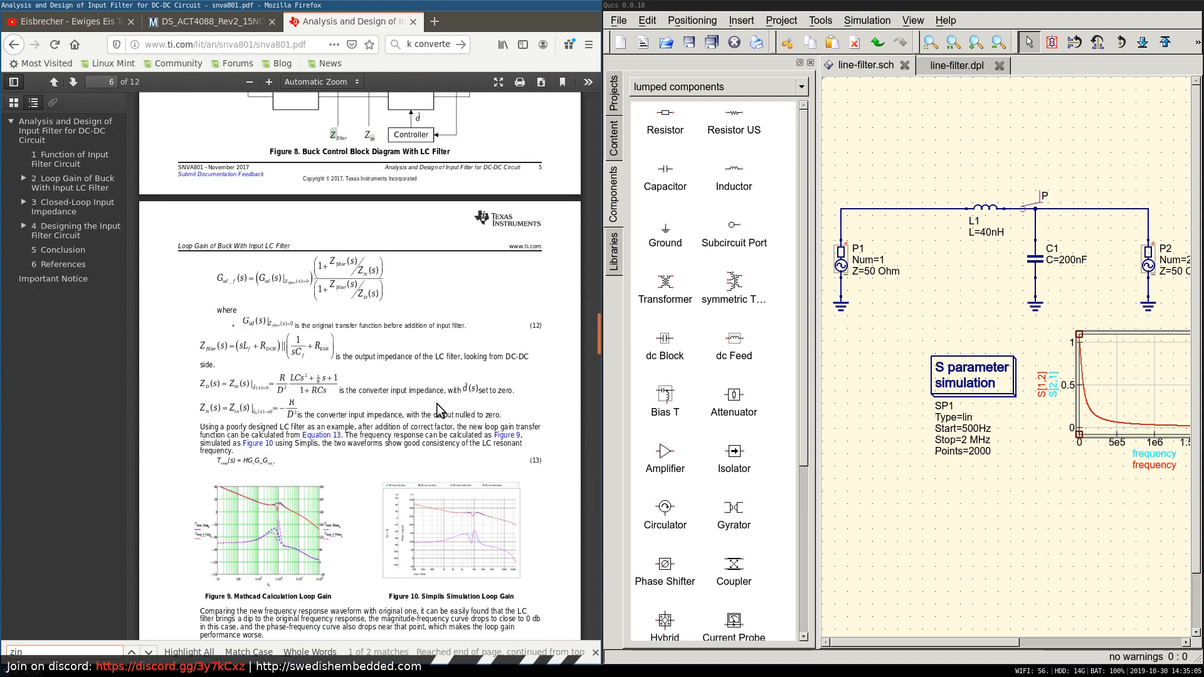
pyautogui.press('Return')
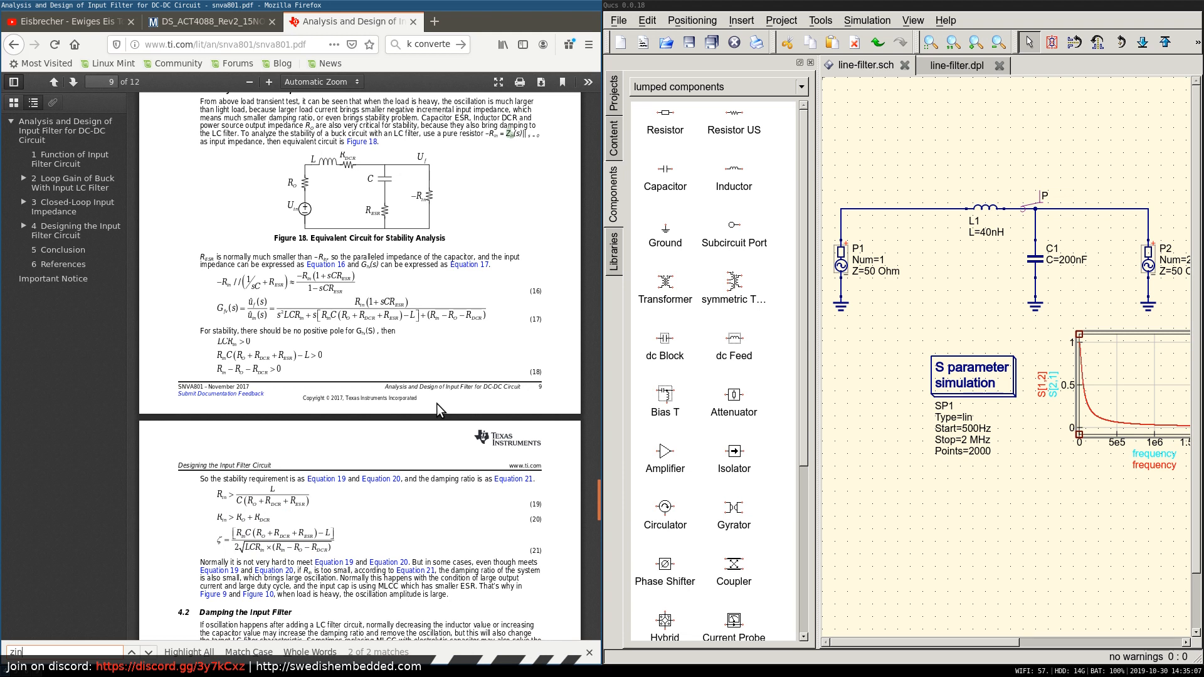
pyautogui.press('Return')
pyautogui.press('Return')
pyautogui.press('Return')
pyautogui.press('Return')
pyautogui.press('Return')
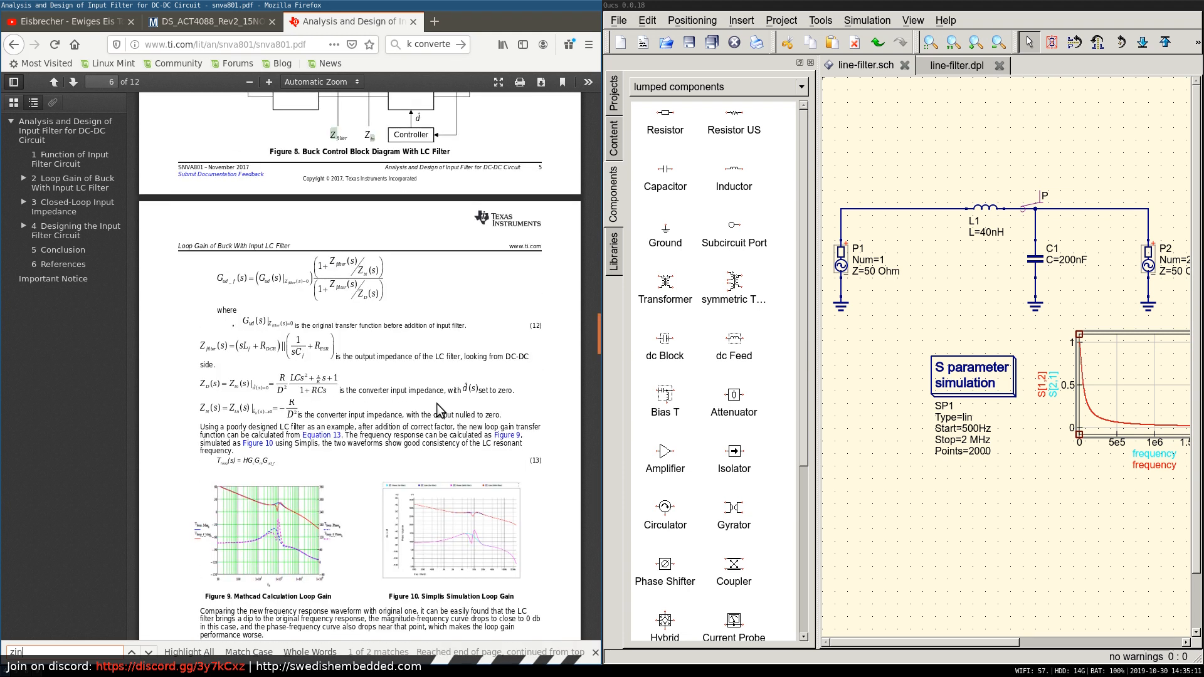
# Look through the ACT4088 datasheet's performance plots and the start-up and switching waveforms on page 5.
pyautogui.click(202, 22)
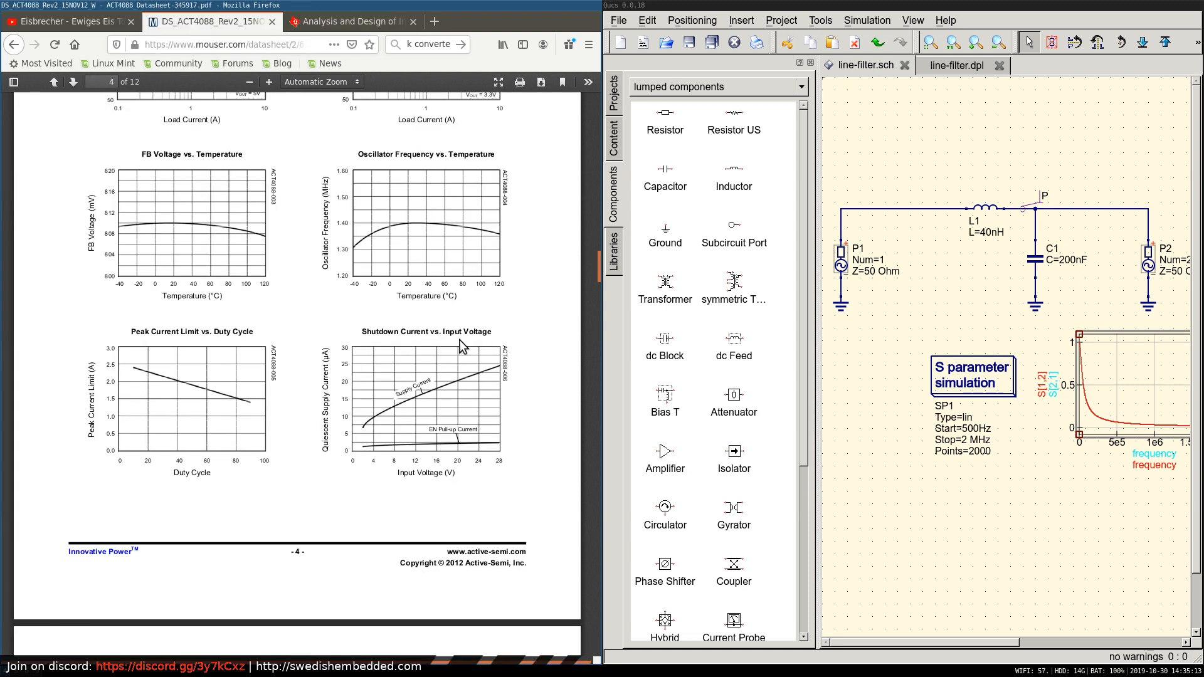
pyautogui.scroll(2, 437, 332)
pyautogui.scroll(3, 437, 333)
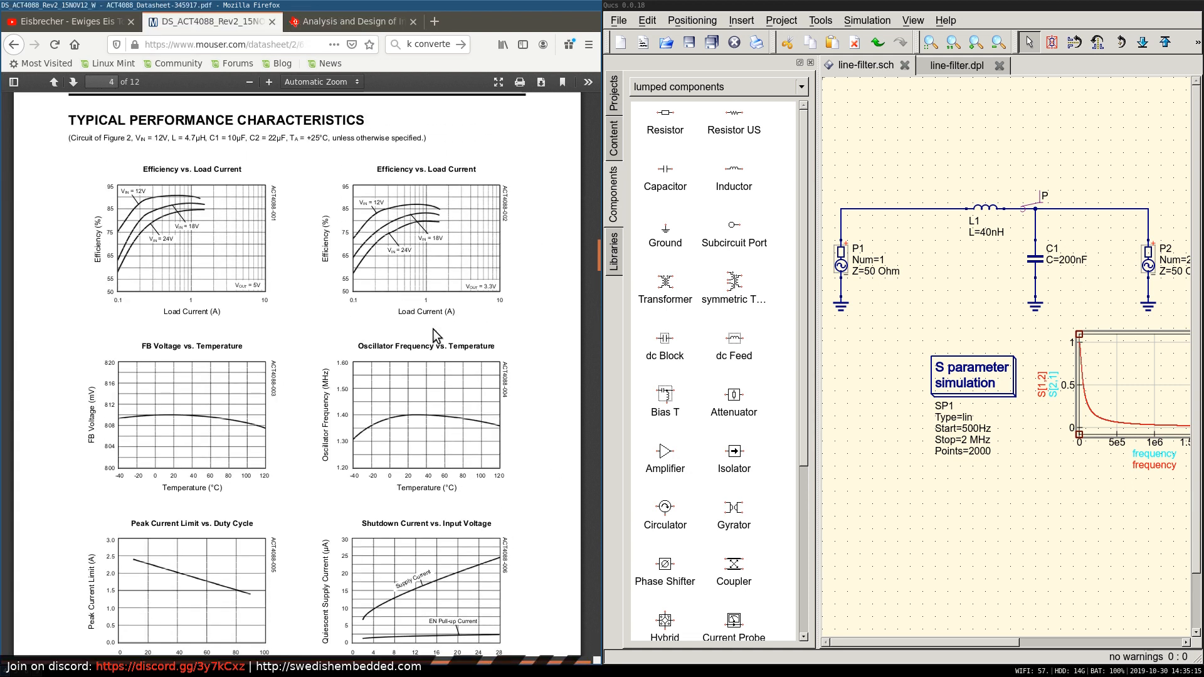
pyautogui.scroll(-4, 437, 337)
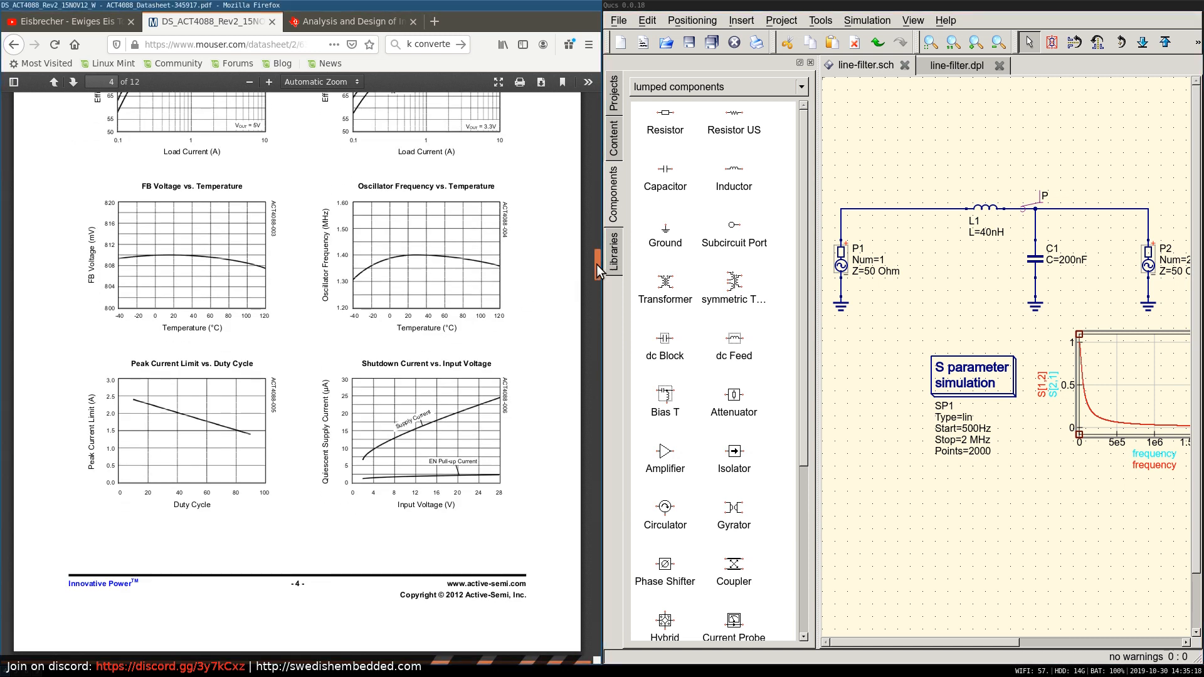
pyautogui.moveTo(596, 267); pyautogui.dragTo(597, 314)
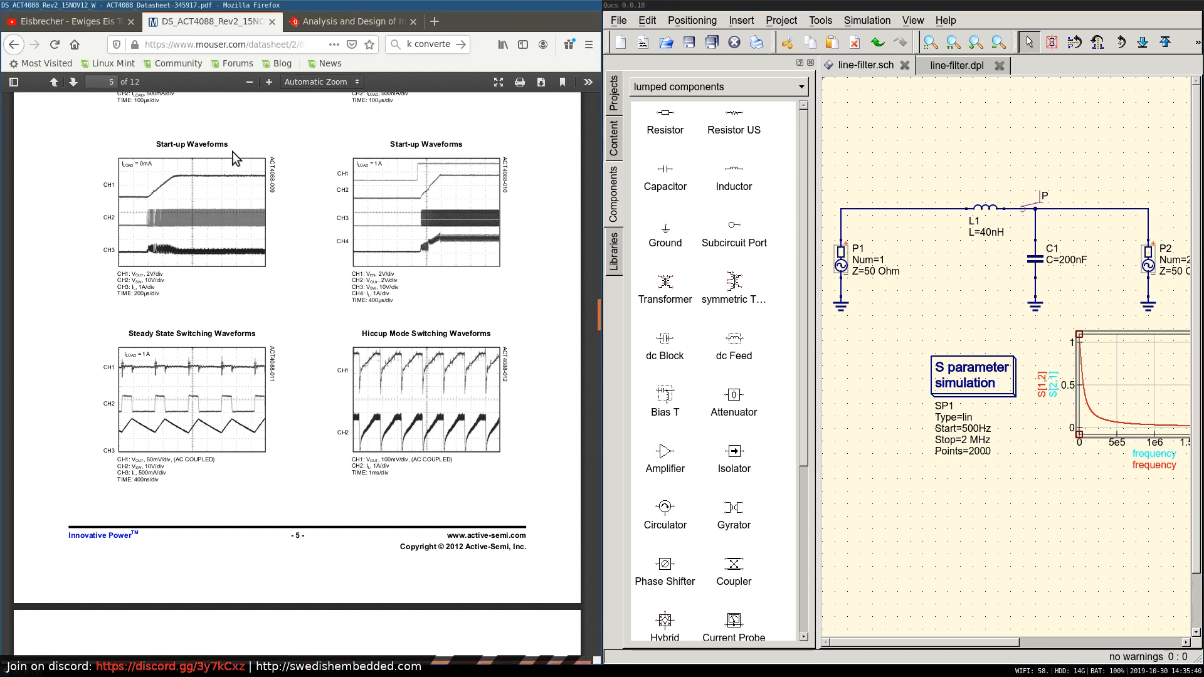
# Compare the buck converter sheet with the Power Supply section of the other Eeschema project, and return to the button-interface schematic.
pyautogui.press('super+1')
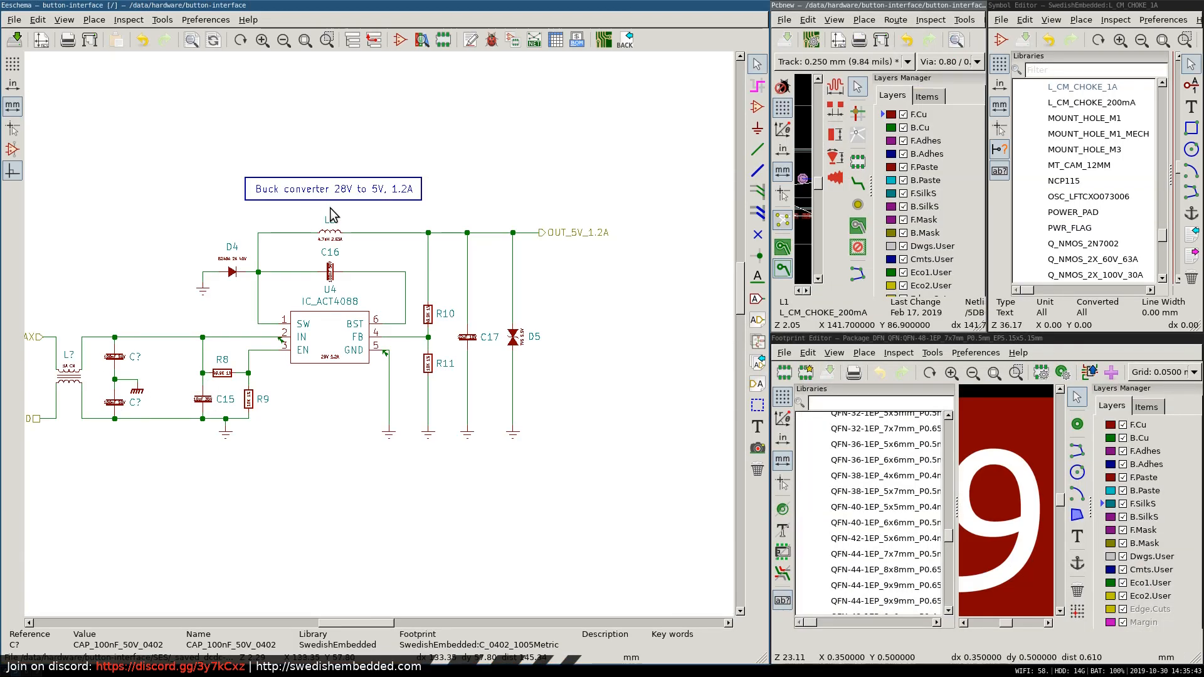
pyautogui.press('super+2')
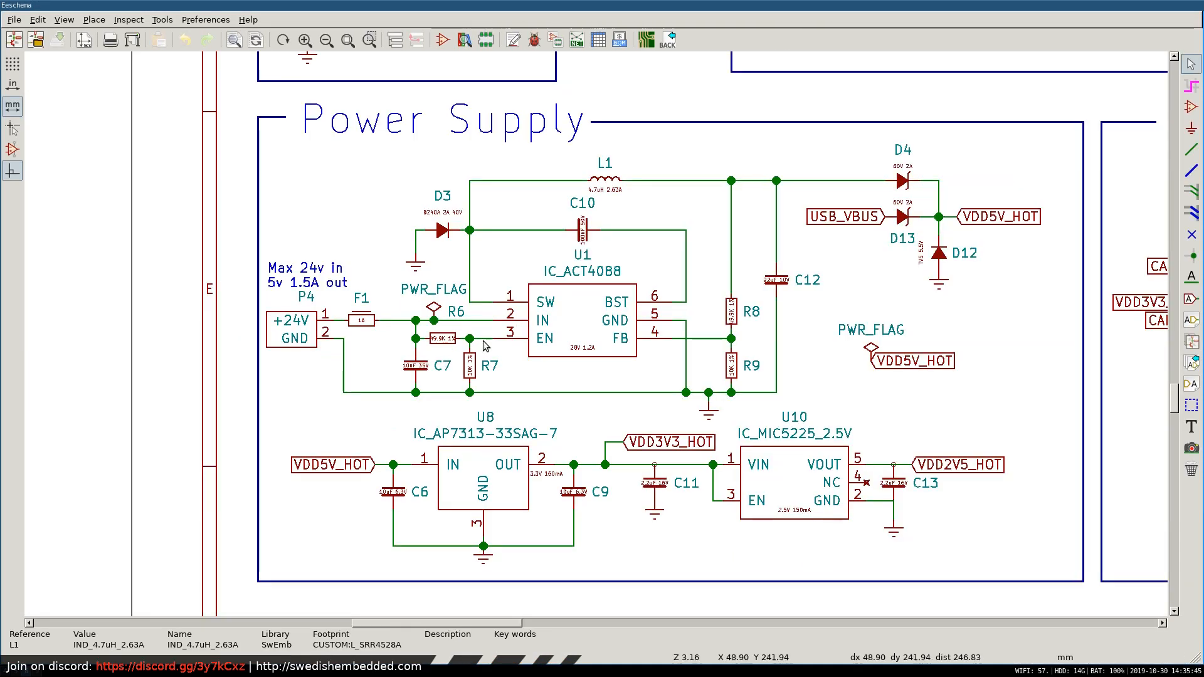
pyautogui.press('super+1')
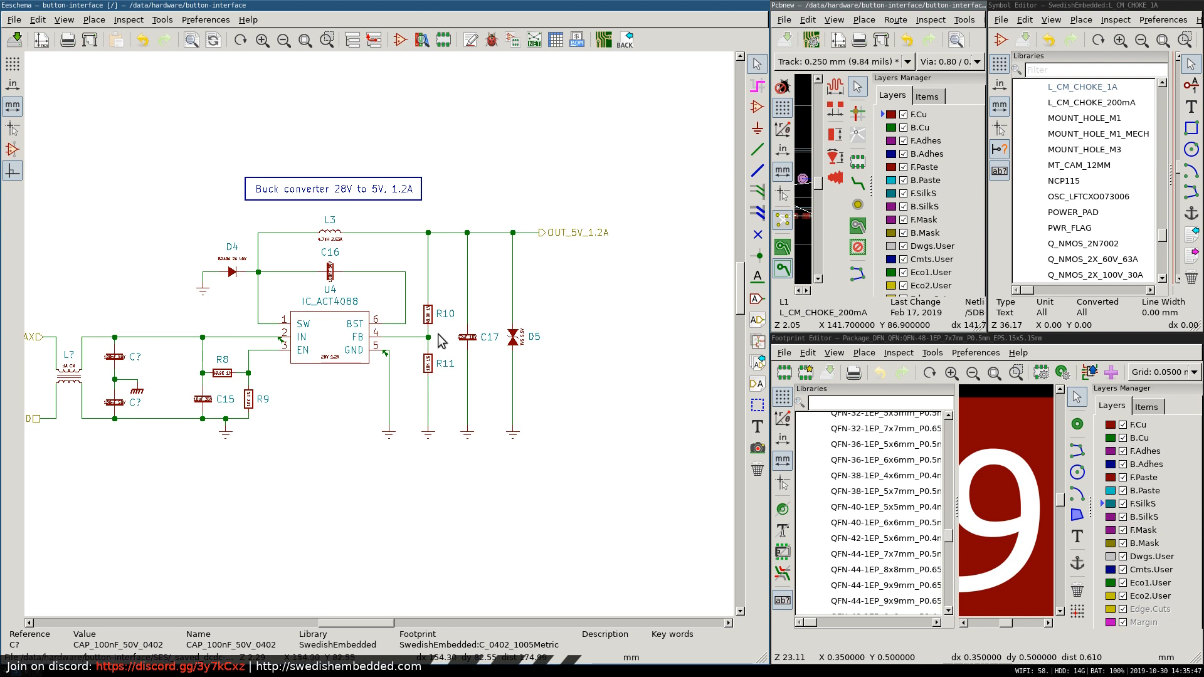
# Leave the buck converter sheet for the top-level schematic and enter the STM32F103CB sheet to inspect it.
pyautogui.rightClick(383, 133)
pyautogui.click(439, 147)
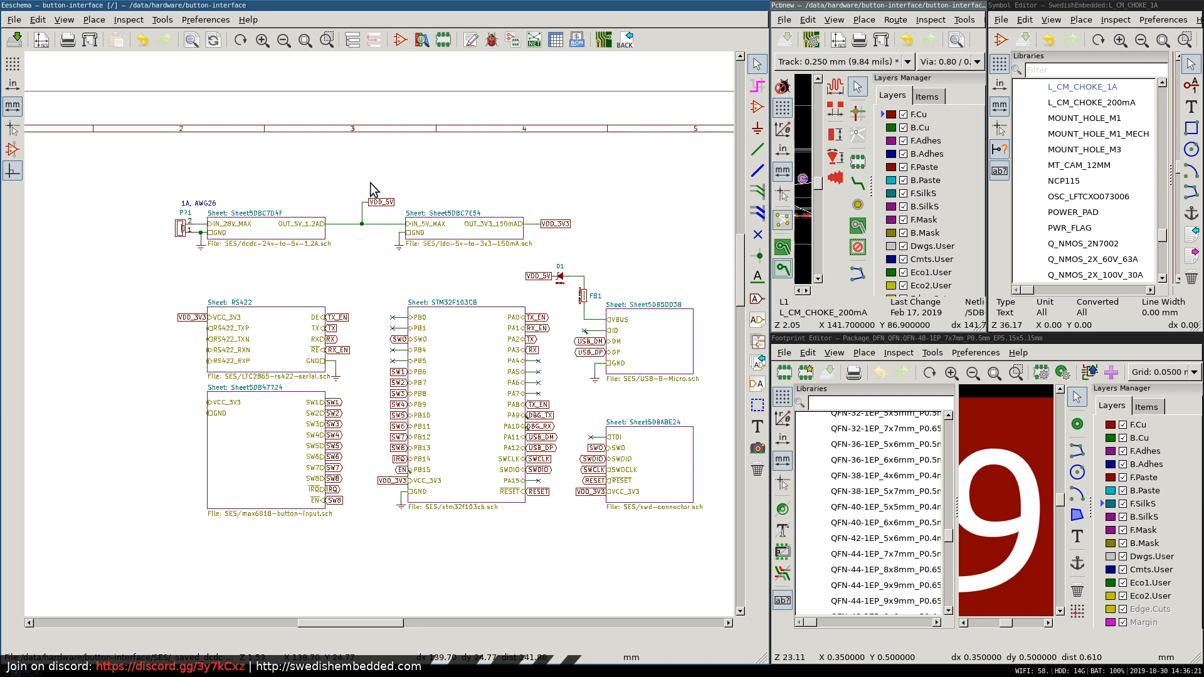
pyautogui.rightClick(466, 351)
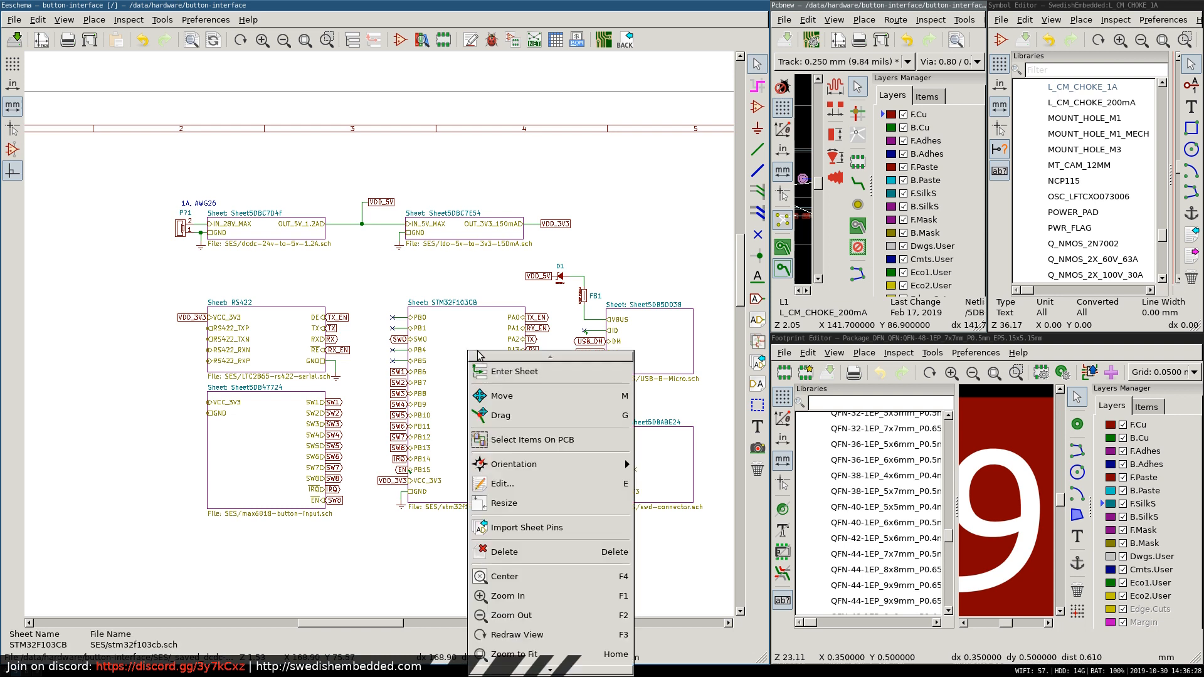
pyautogui.click(506, 372)
pyautogui.scroll(5, 378, 335)
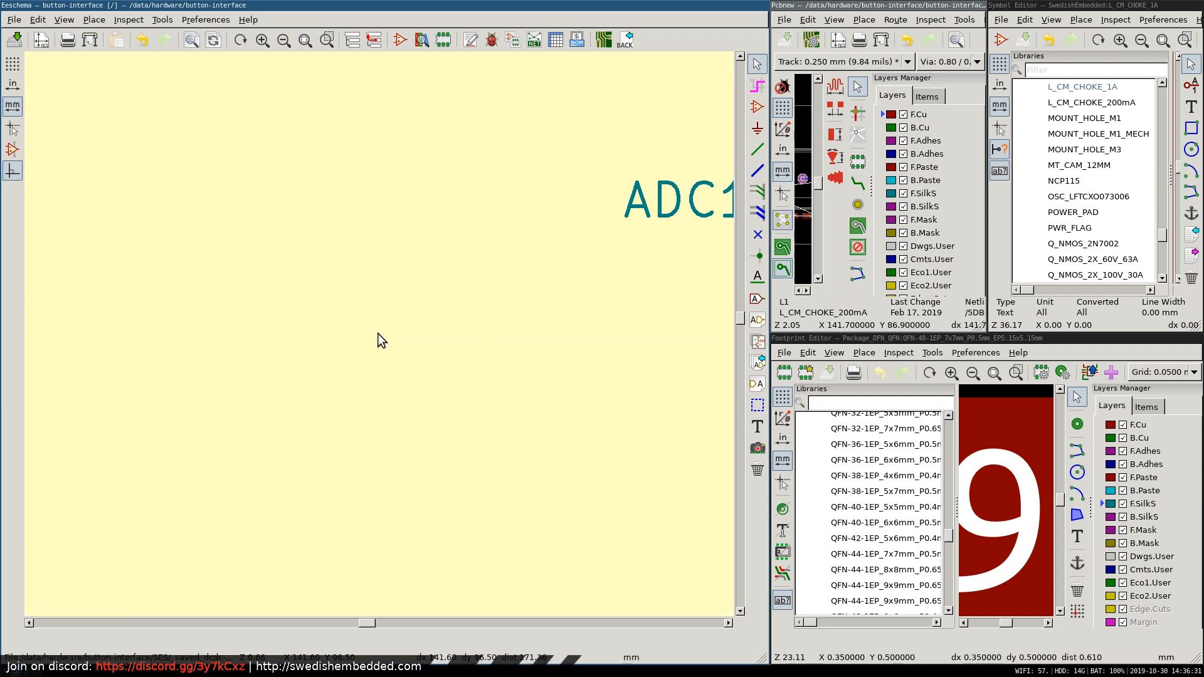
# Look over the STM32F103CB sheet and return to the top-level button-interface schematic.
pyautogui.scroll(-7, 378, 335)
pyautogui.scroll(8, 378, 332)
pyautogui.scroll(-6, 378, 332)
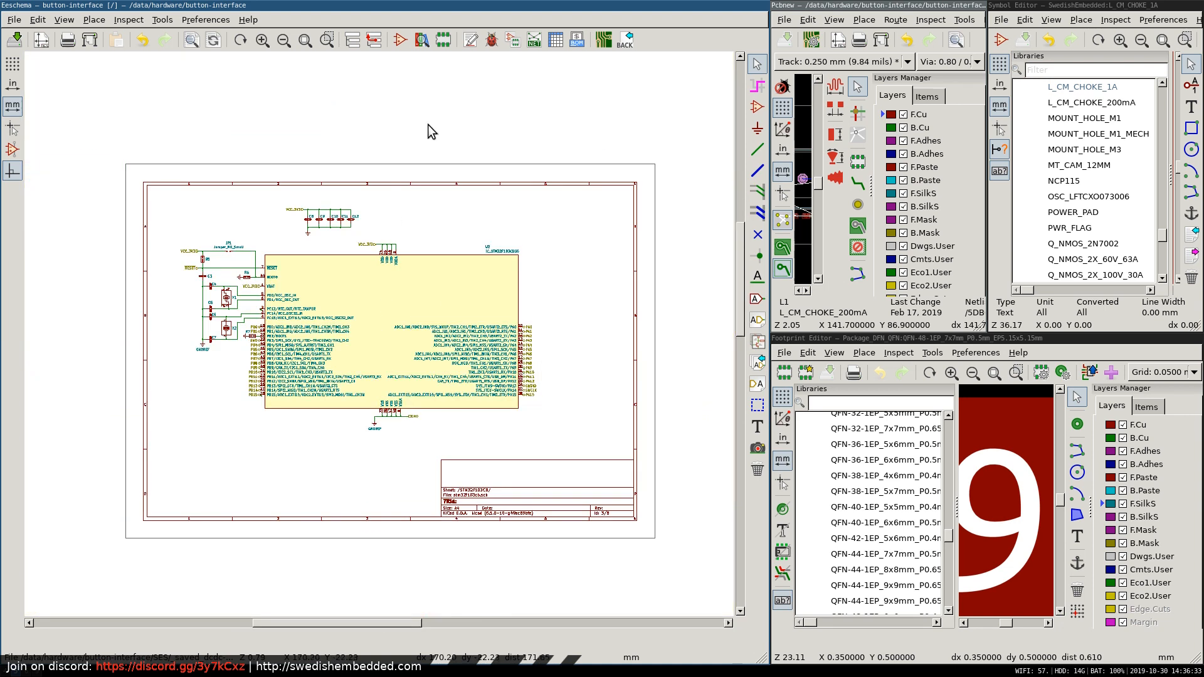
pyautogui.rightClick(433, 194)
pyautogui.click(457, 205)
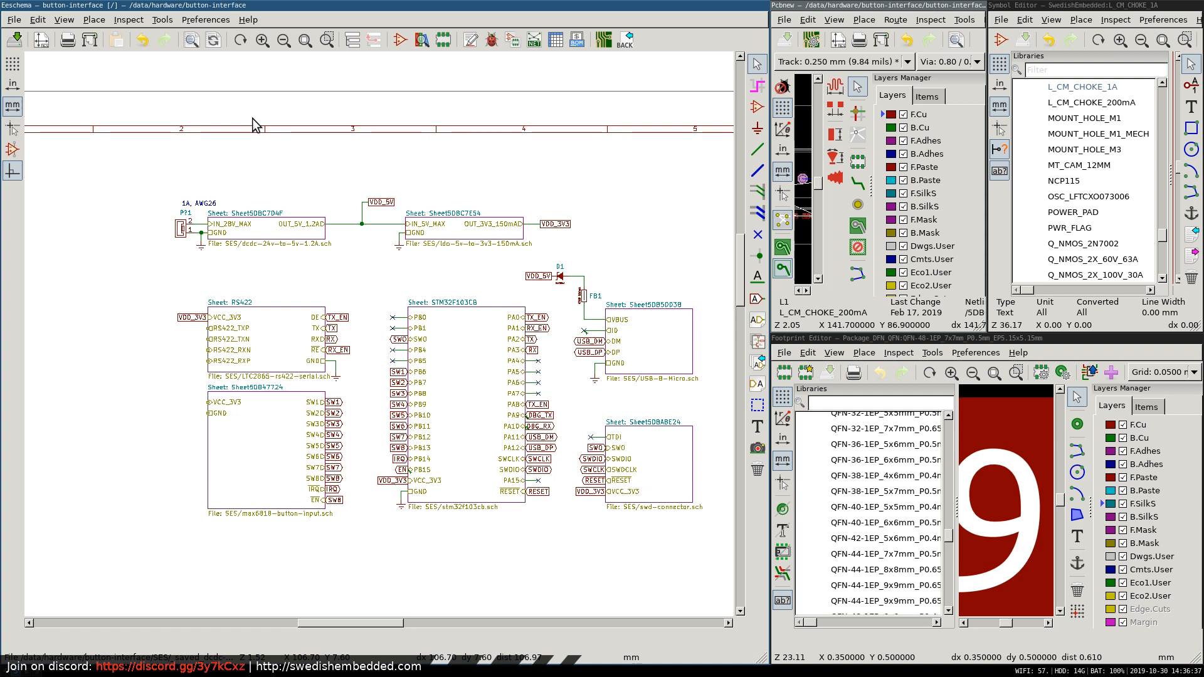
# Switch to Firefox and read the ACT4088 datasheet's block diagram, component selection guidance and typical 5V/1.5A application circuit on pages 6 to 8.
pyautogui.press('super+2')
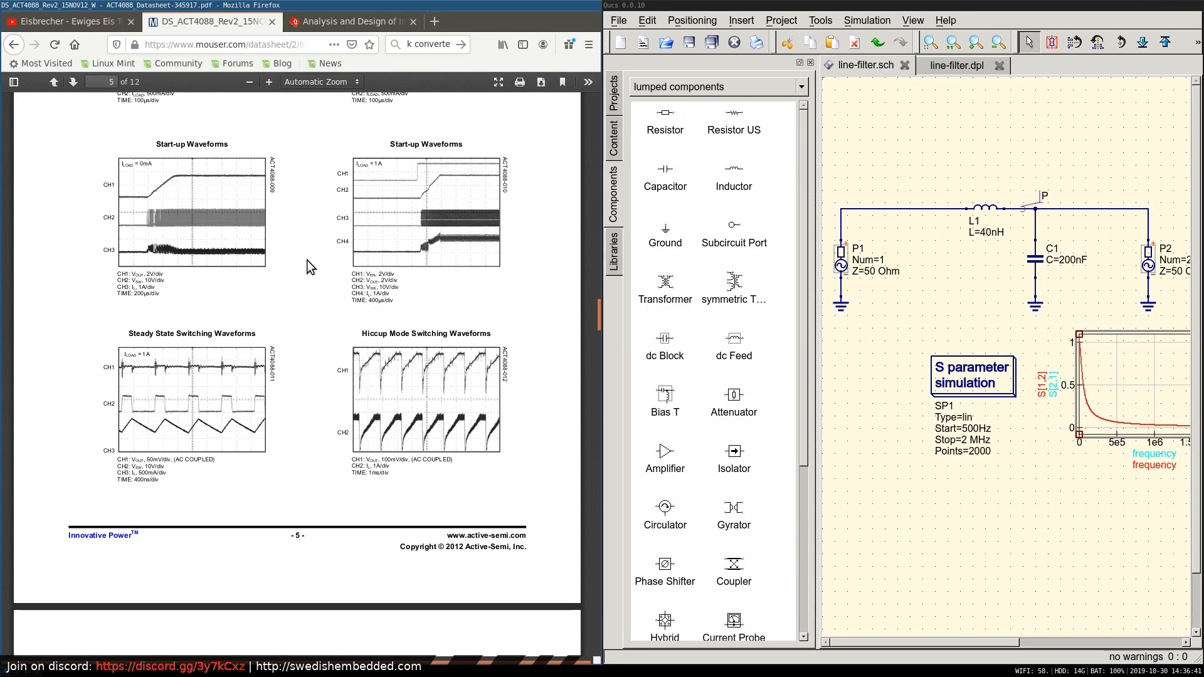
pyautogui.scroll(-6, 307, 267)
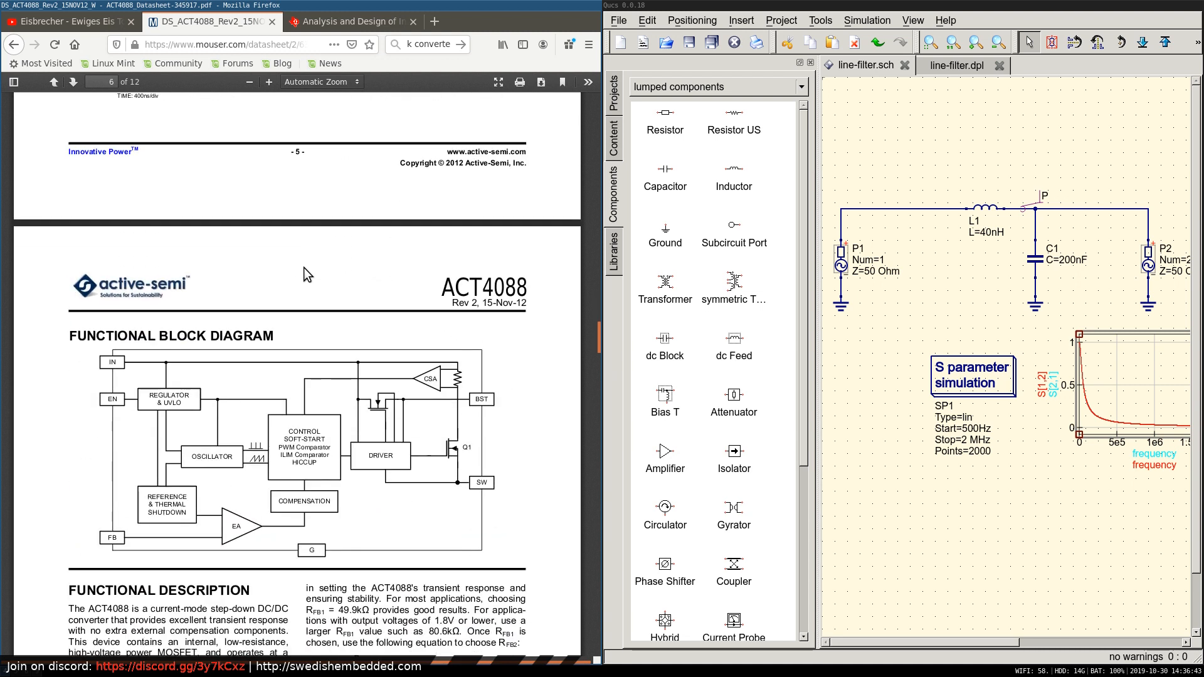
pyautogui.scroll(-6, 303, 267)
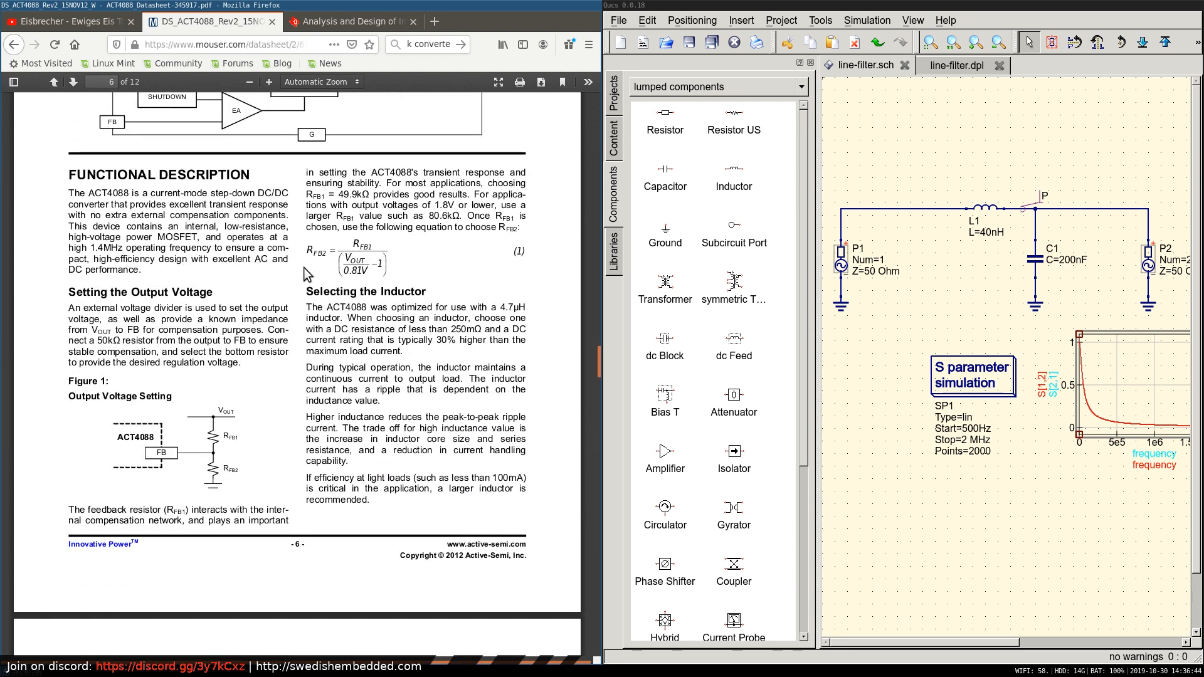
pyautogui.scroll(-8, 303, 267)
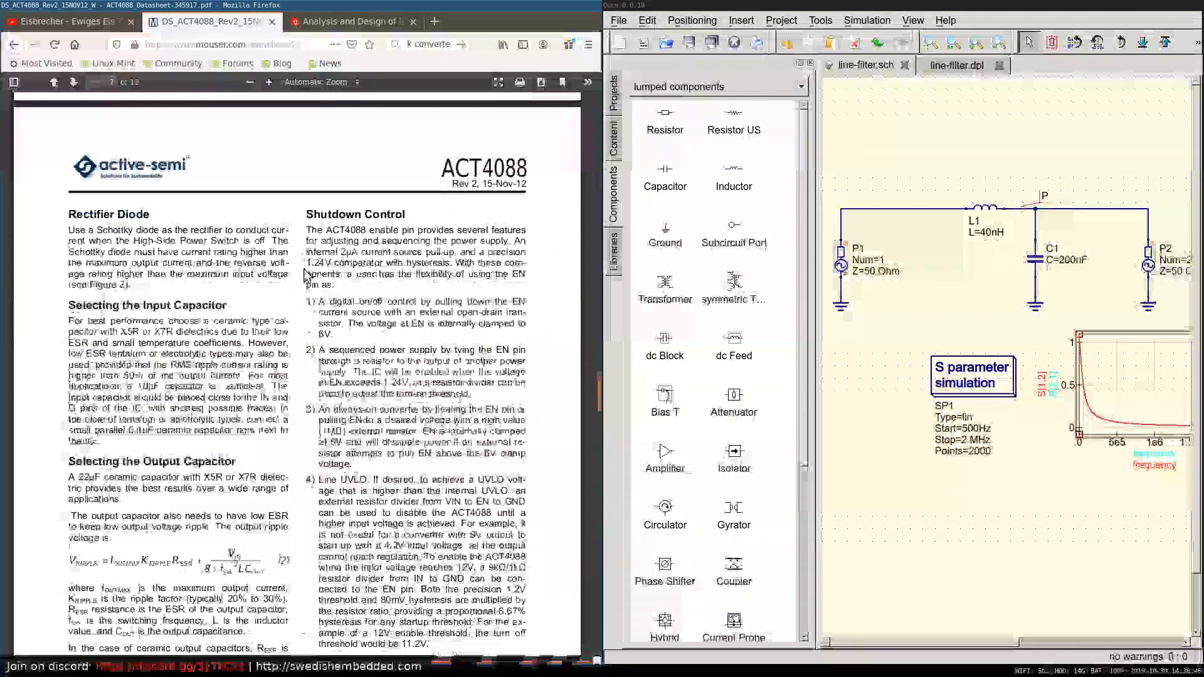
pyautogui.scroll(-4, 303, 274)
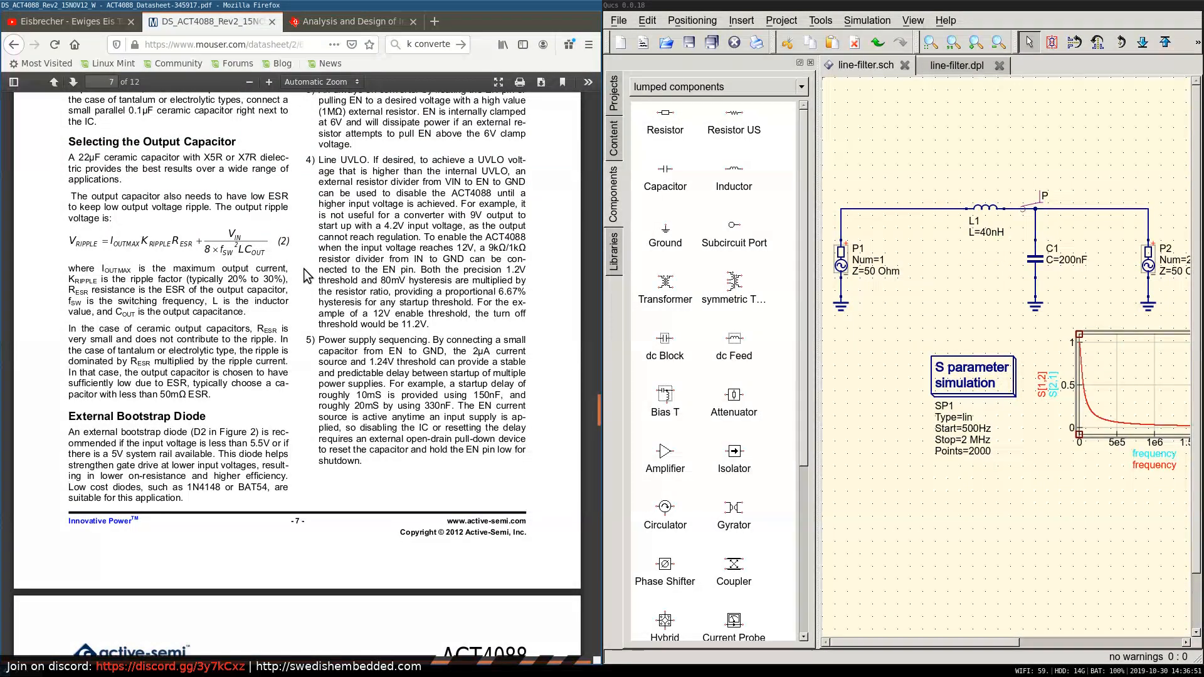
pyautogui.scroll(-2, 304, 269)
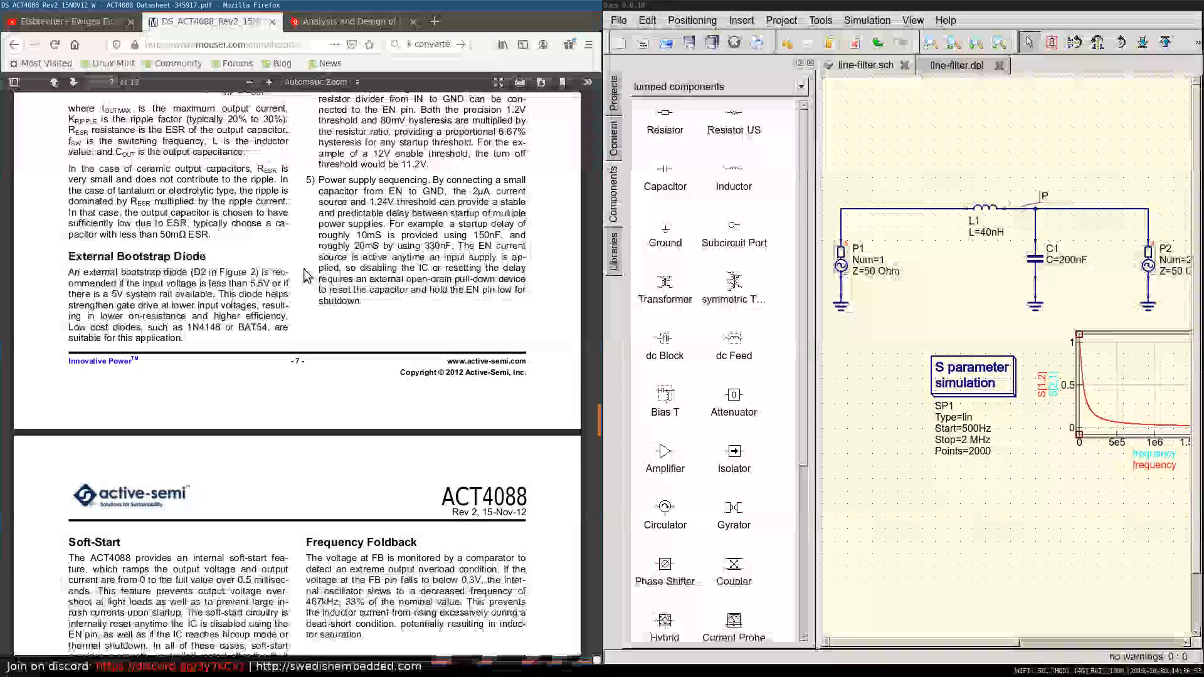
pyautogui.scroll(-7, 304, 276)
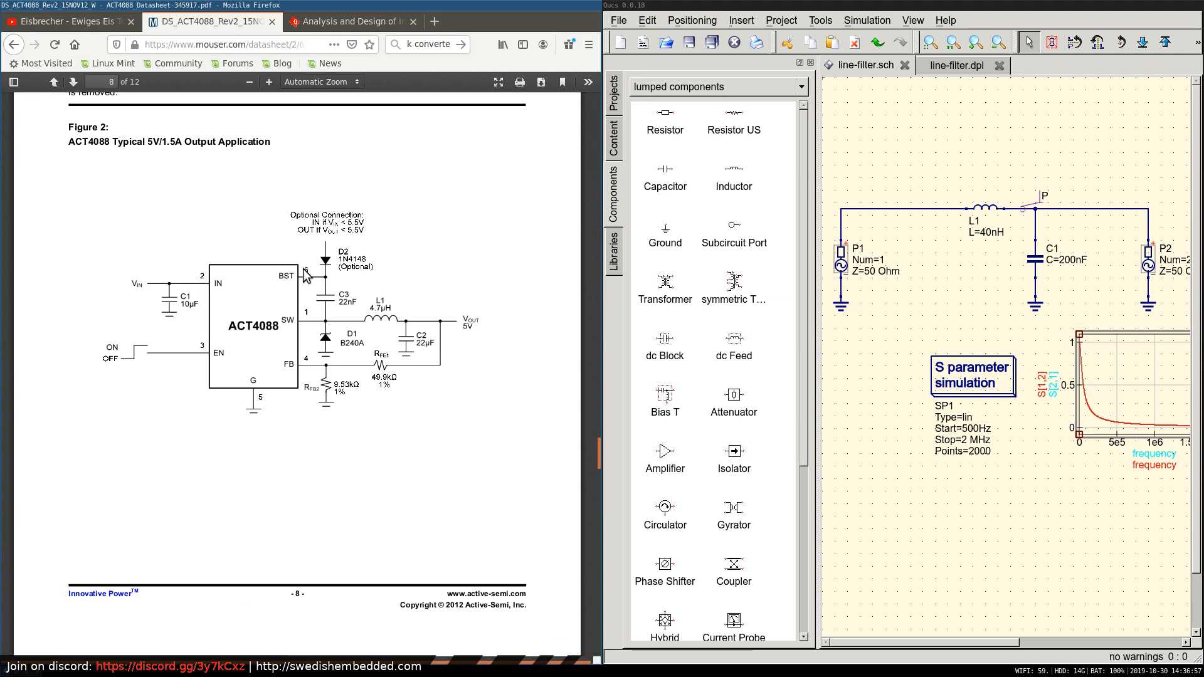
pyautogui.scroll(-1, 305, 276)
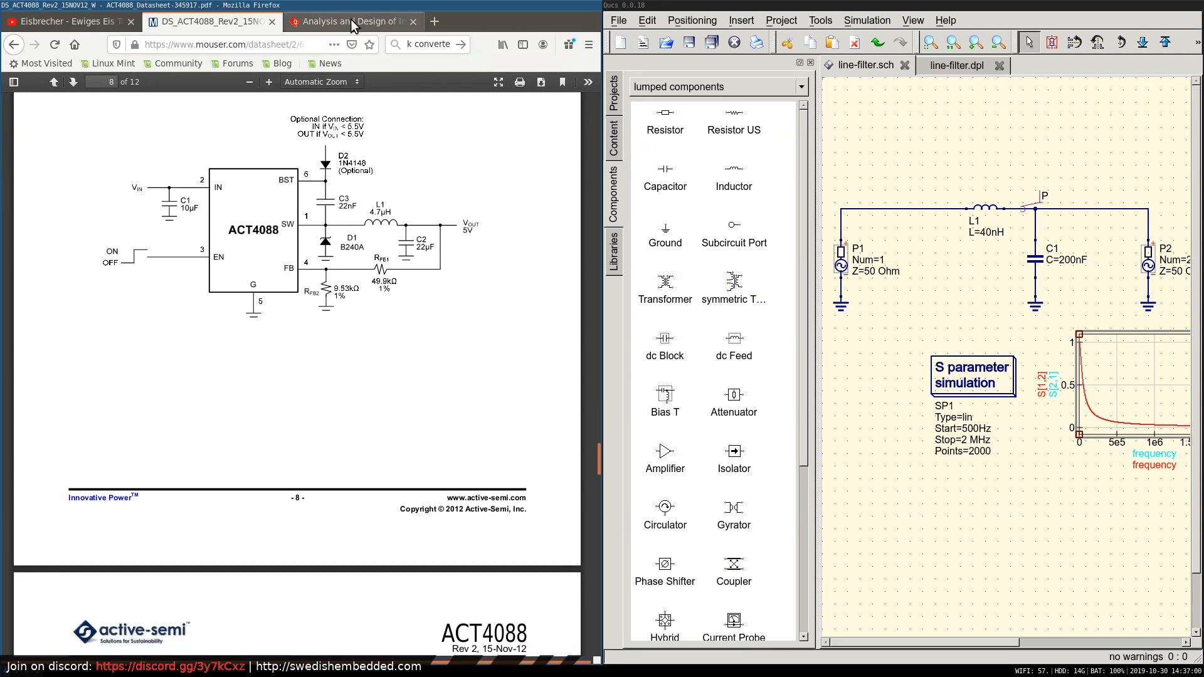
# Search the web in a new tab for "buck converter calculate input impedance efficiency" and open the Vicor PDF on input source impedance.
pyautogui.click(435, 21)
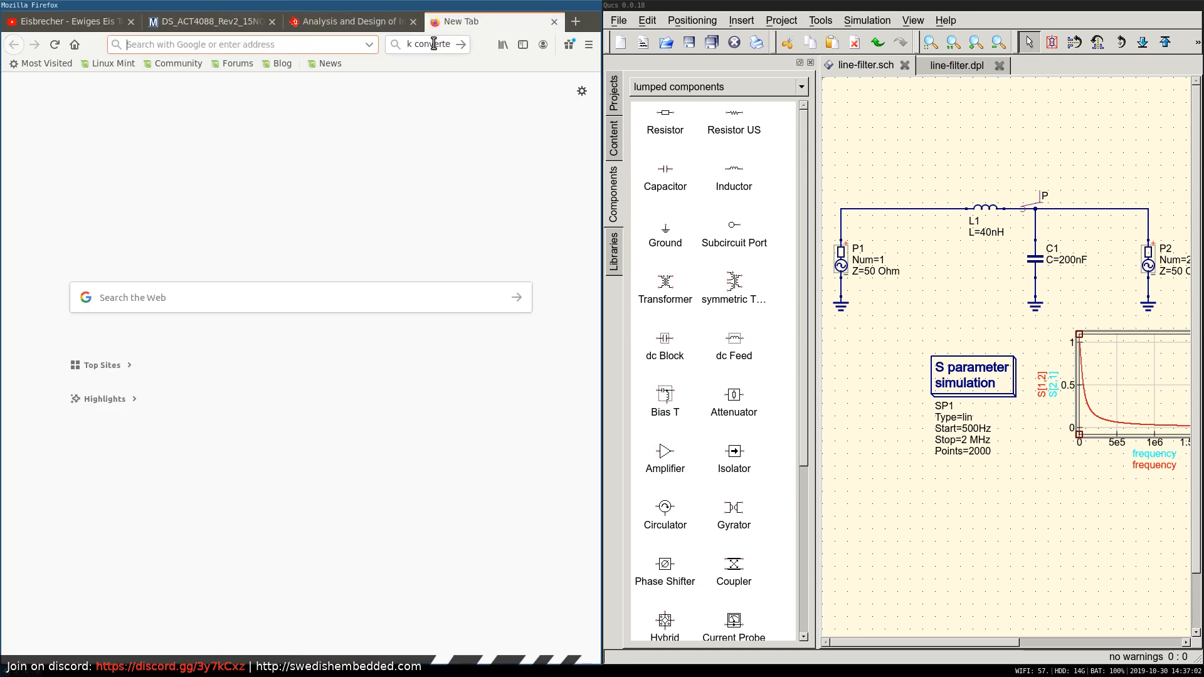
pyautogui.click(433, 44)
pyautogui.write('bu')
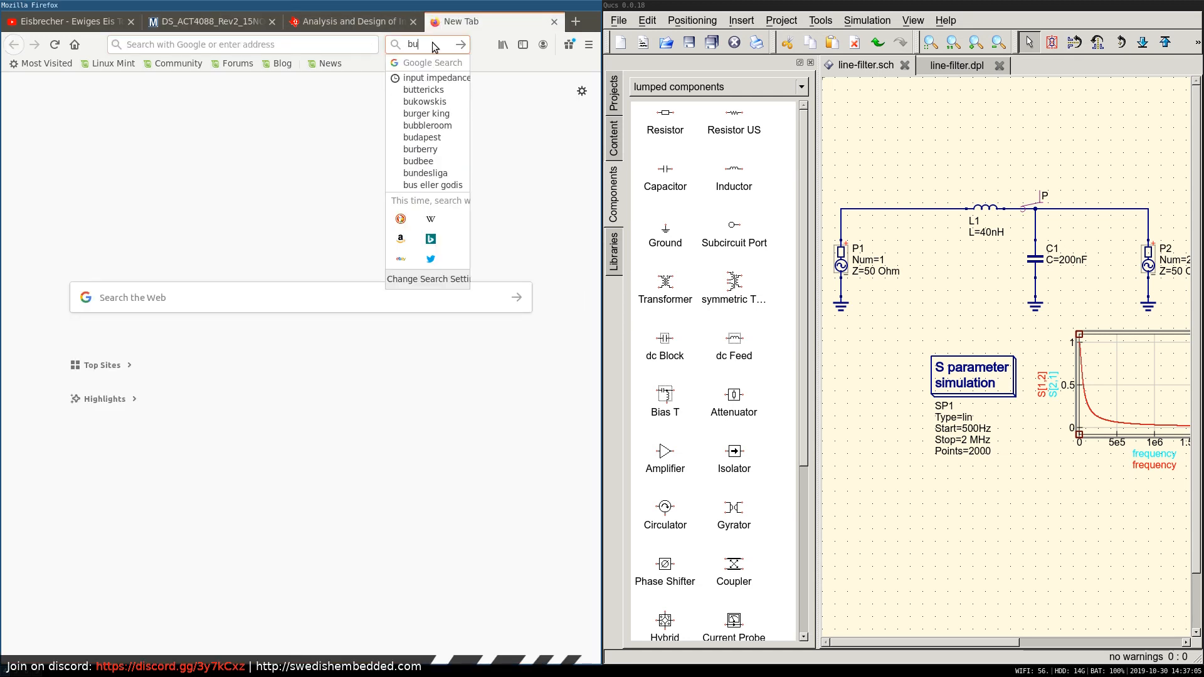
pyautogui.write('ck converter ca')
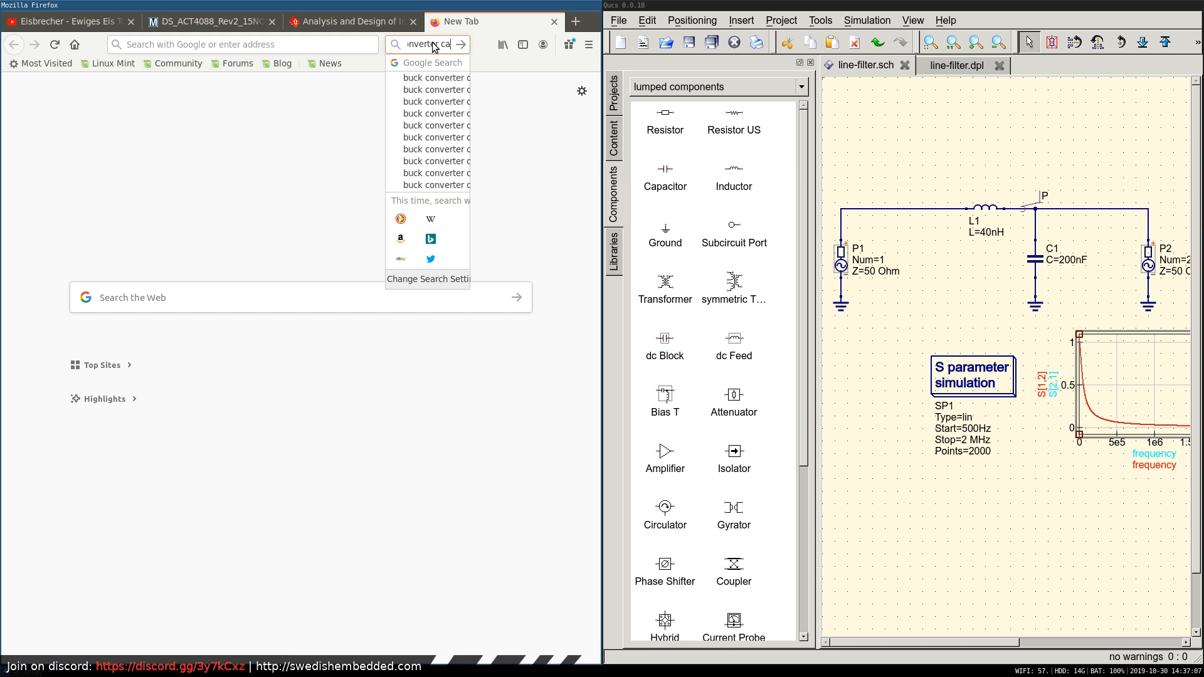
pyautogui.write('lculate input im')
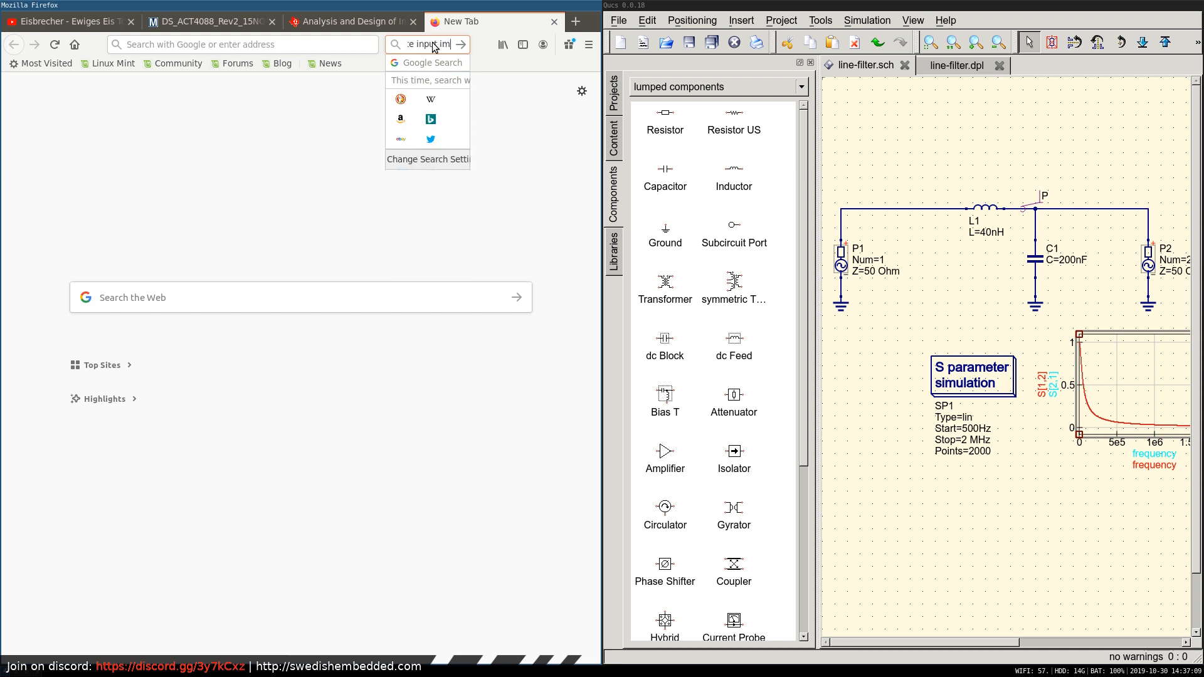
pyautogui.write('pedance efficiency')
pyautogui.press('Return')
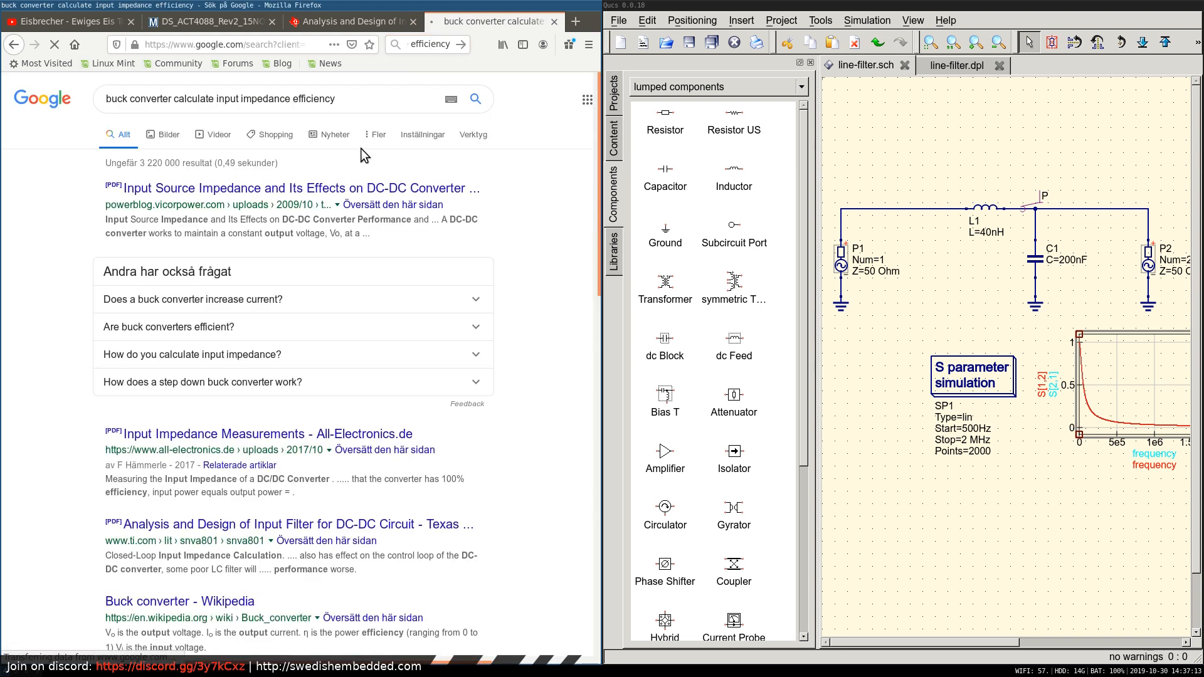
pyautogui.click(242, 191)
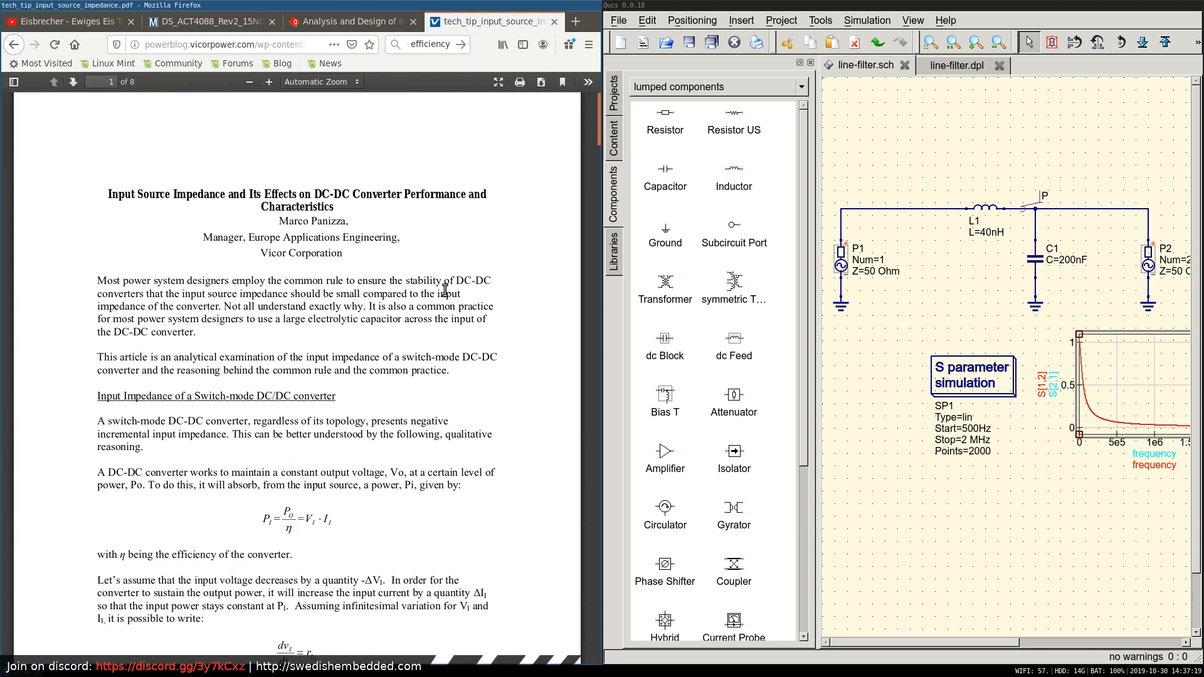
# Read the Vicor article's derivation of a switch-mode converter's input resistance, continuing to the stability section on page 3.
pyautogui.scroll(-1, 389, 305)
pyautogui.scroll(-3, 389, 305)
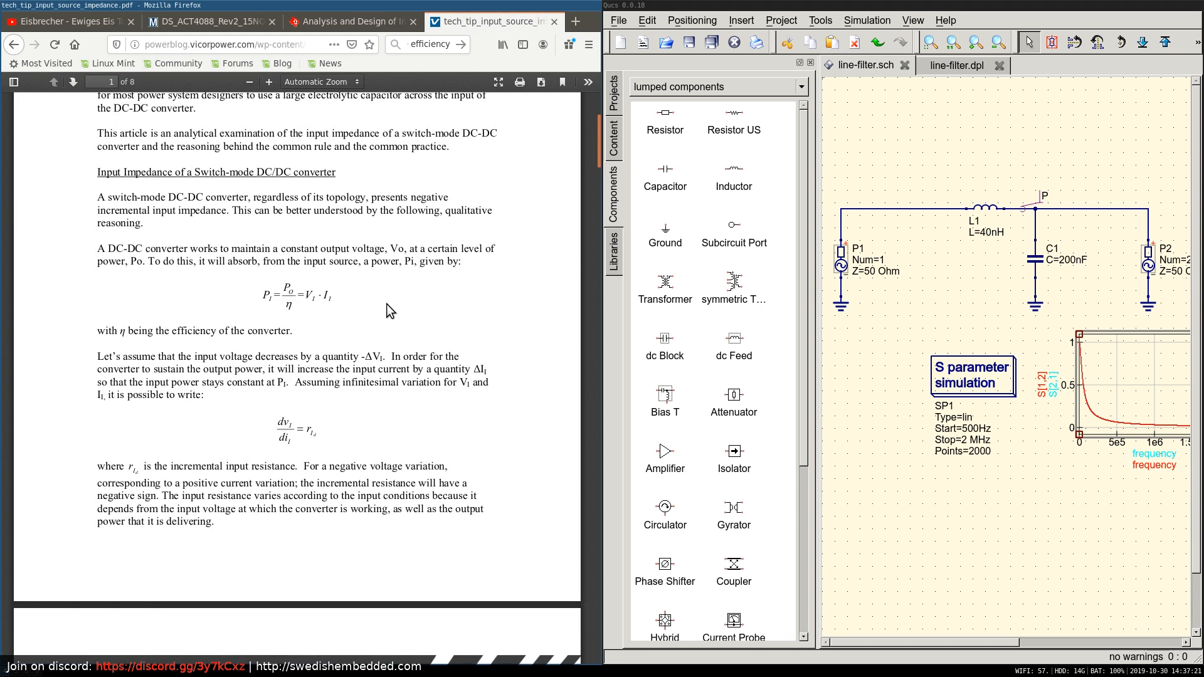
pyautogui.scroll(-5, 386, 307)
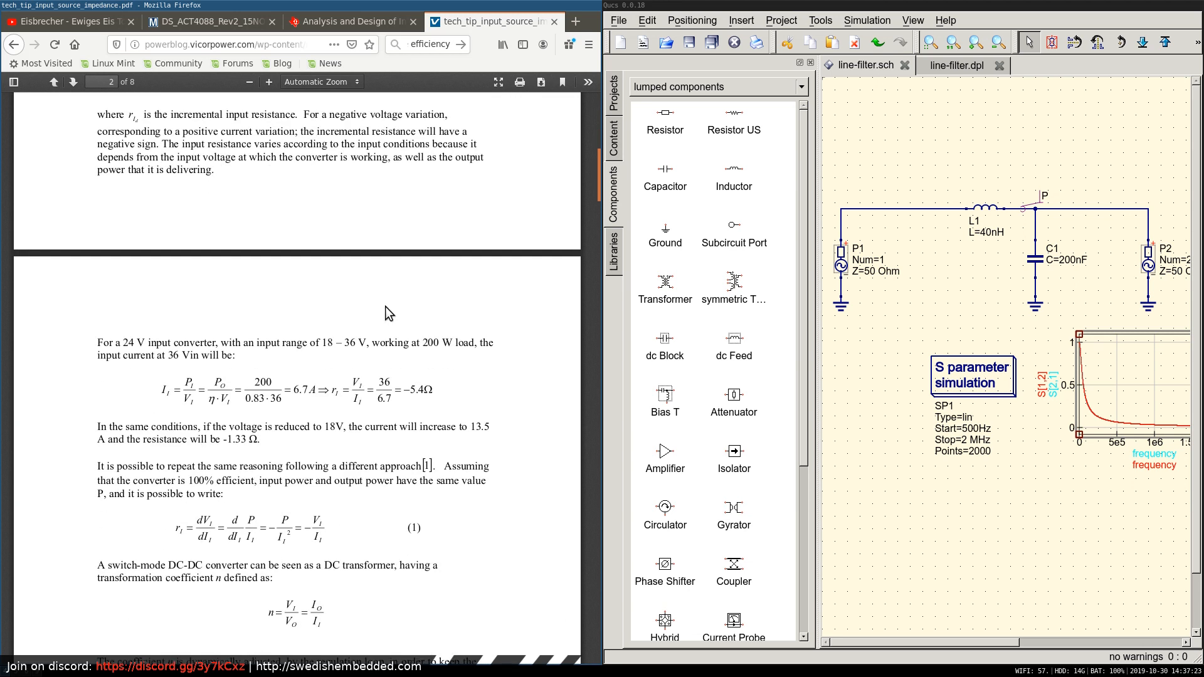
pyautogui.scroll(-5, 385, 306)
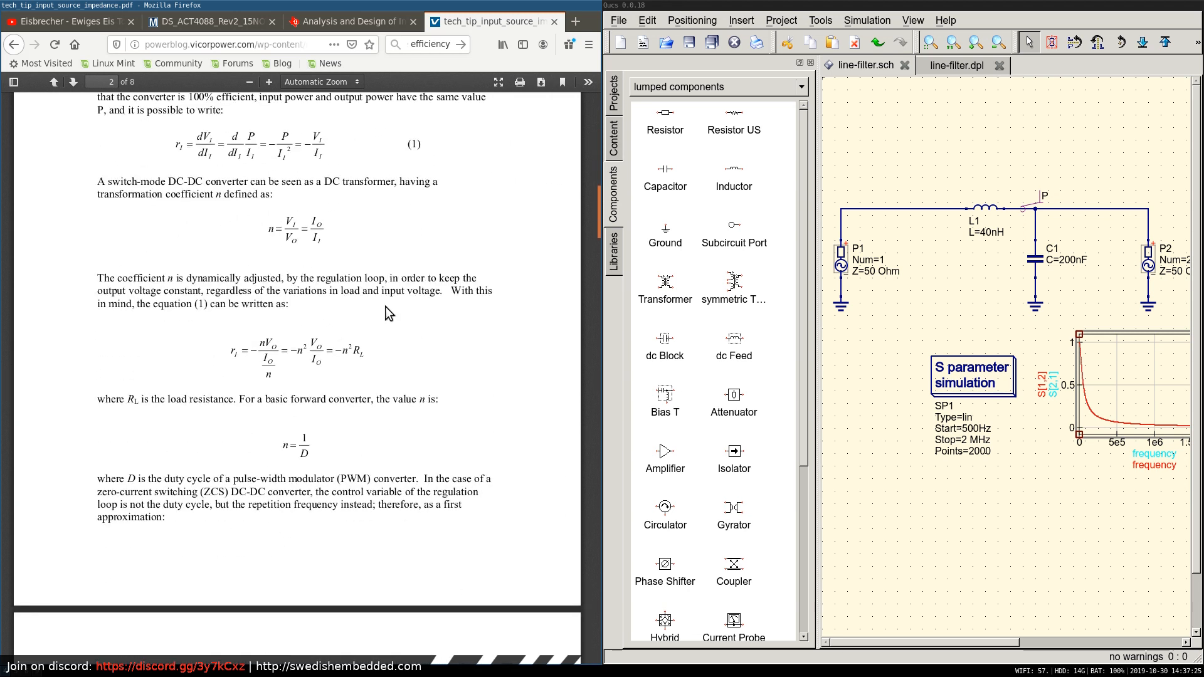
pyautogui.scroll(-7, 385, 306)
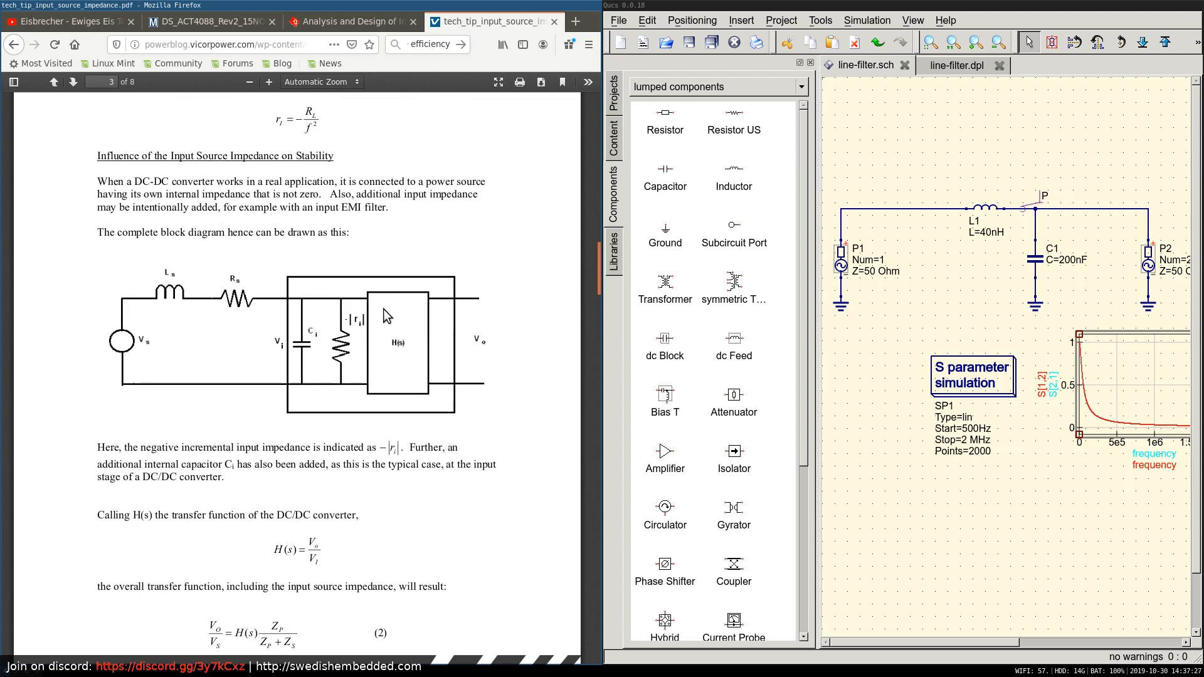
# Study the source impedance block diagram and the overall transfer function equations on pages 3 and 4 of the article.
pyautogui.scroll(-1, 385, 315)
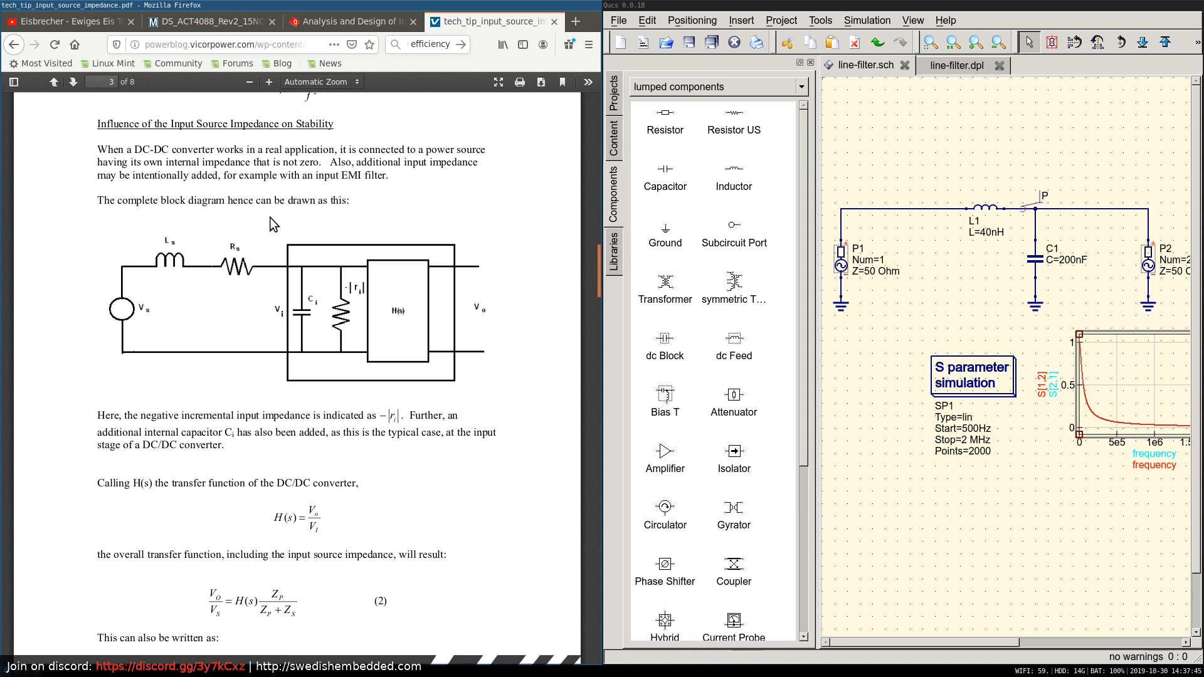
pyautogui.scroll(-4, 270, 218)
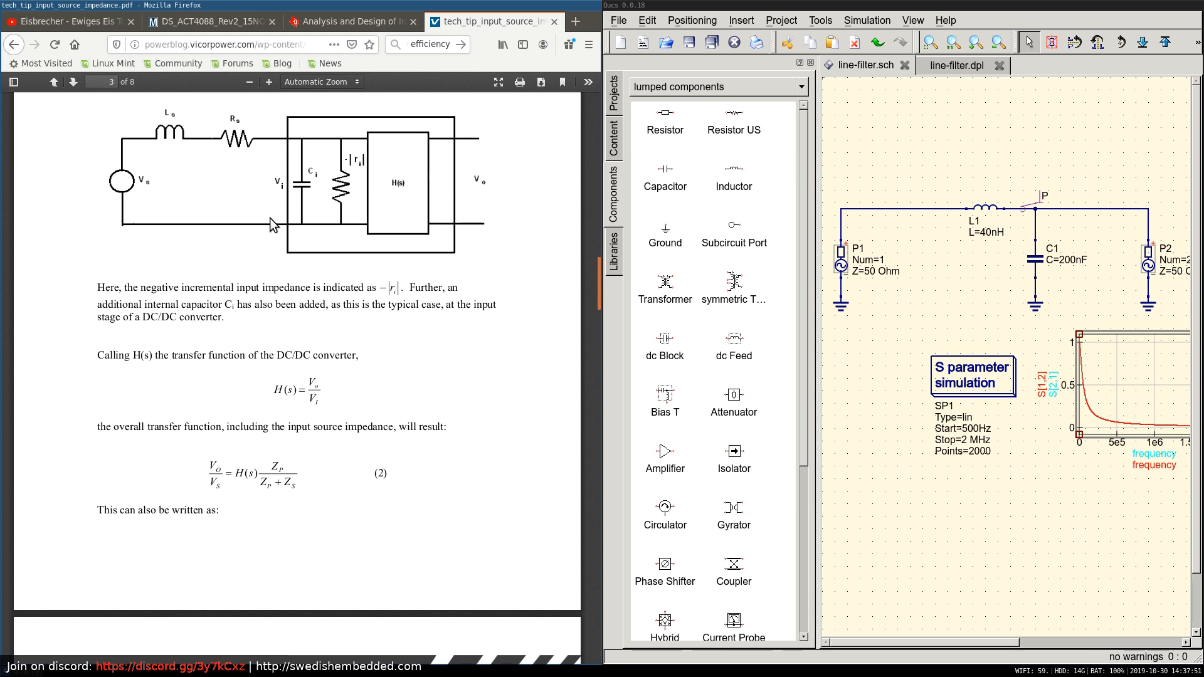
pyautogui.scroll(-5, 270, 218)
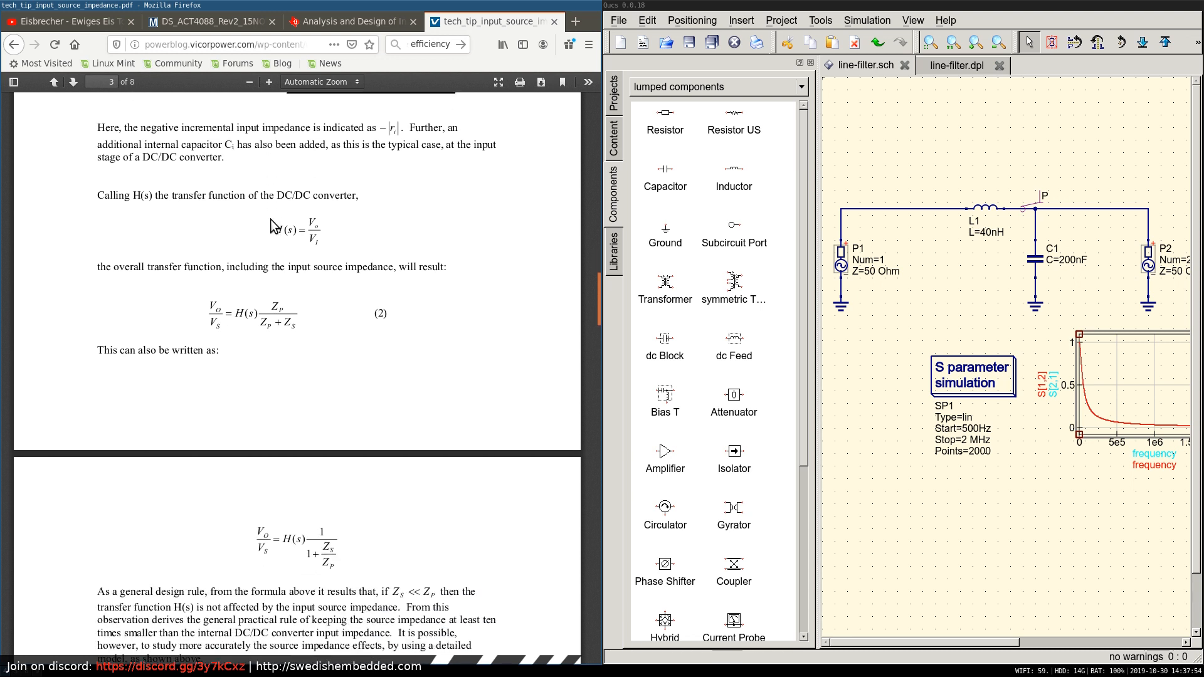
pyautogui.scroll(-3, 270, 219)
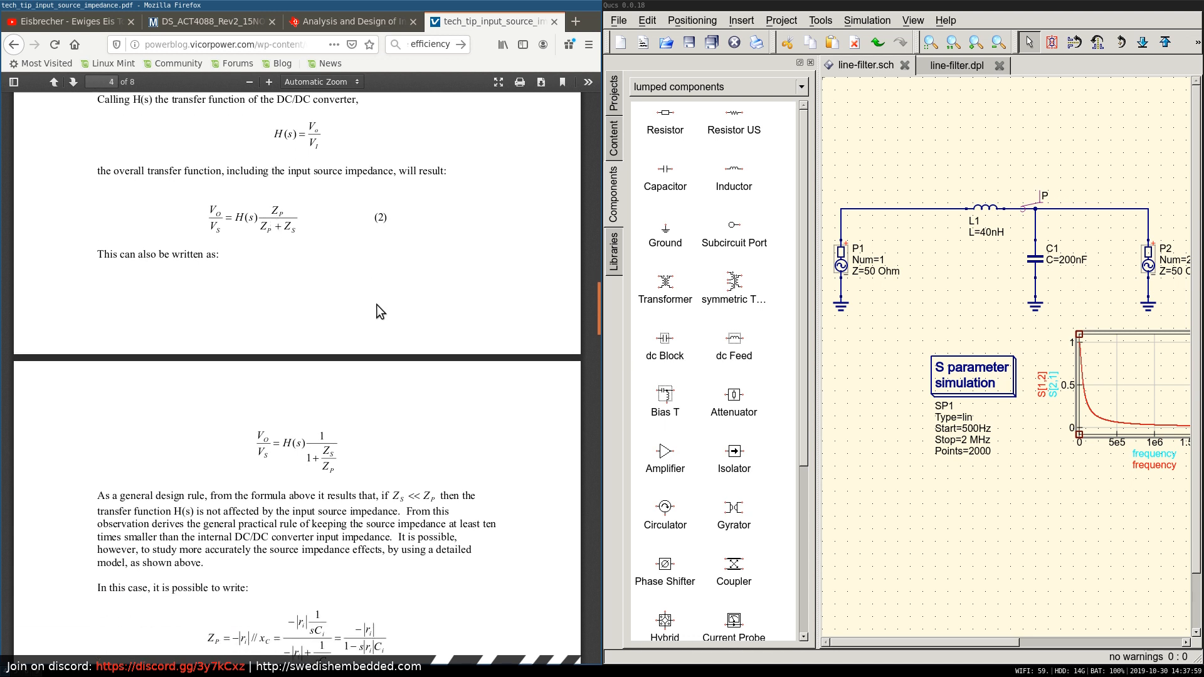
pyautogui.scroll(4, 376, 305)
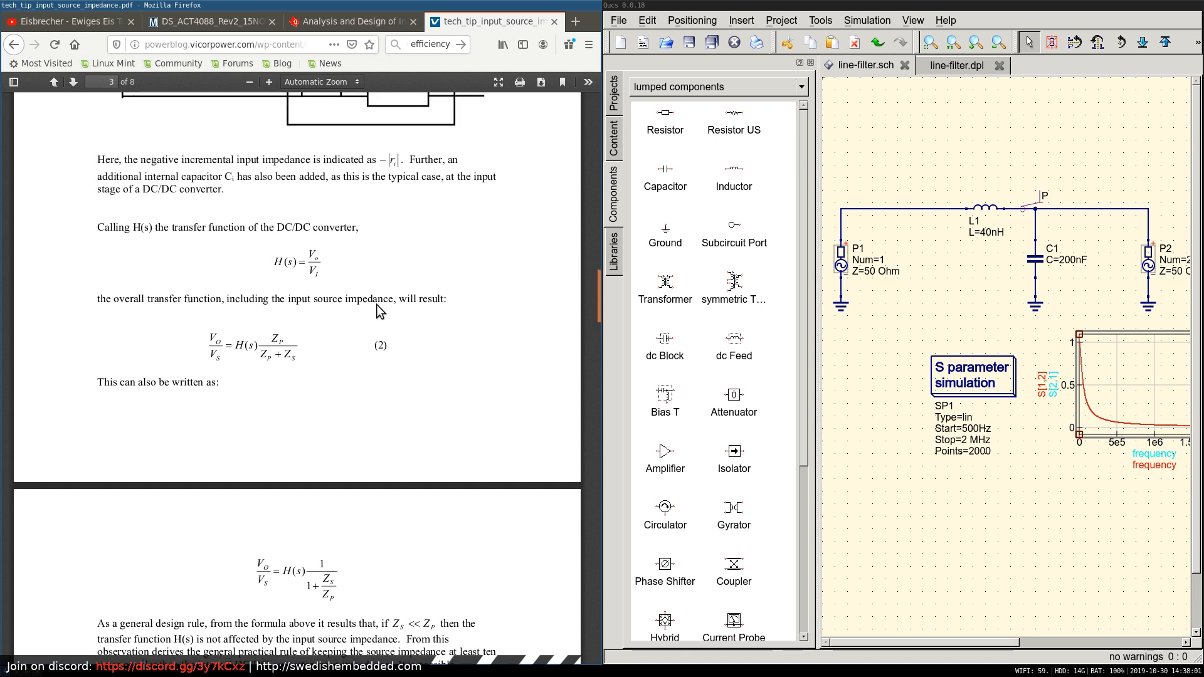
pyautogui.scroll(5, 376, 305)
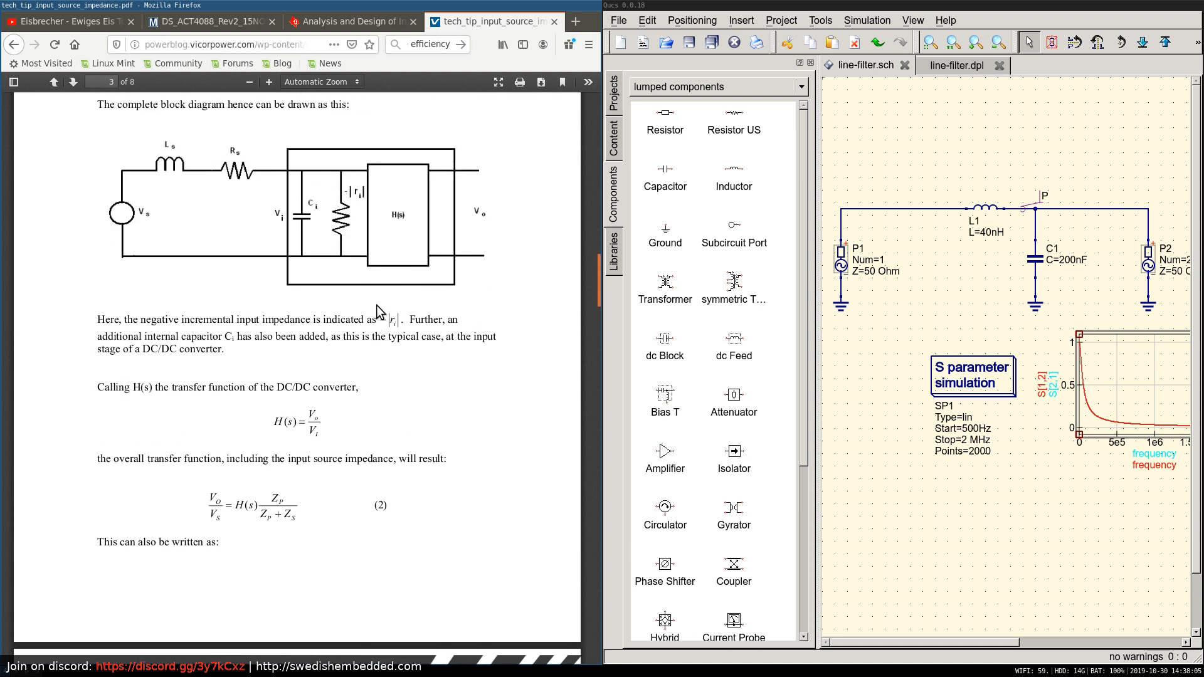
pyautogui.scroll(-4, 376, 305)
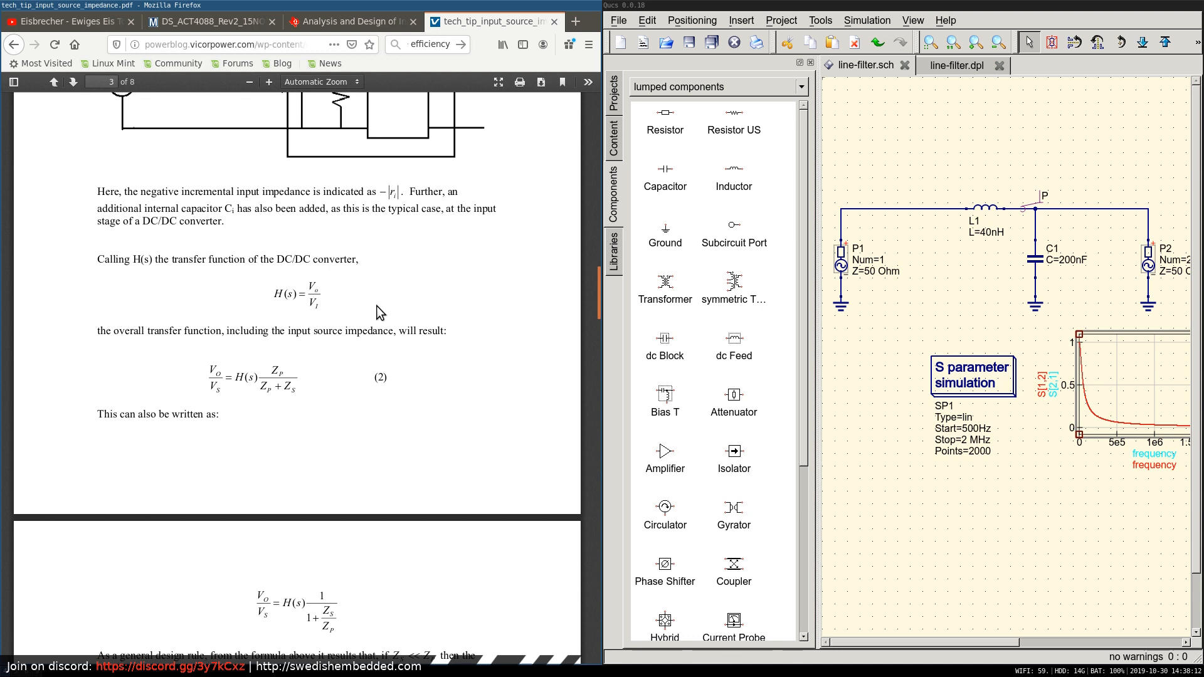
pyautogui.scroll(-4, 376, 306)
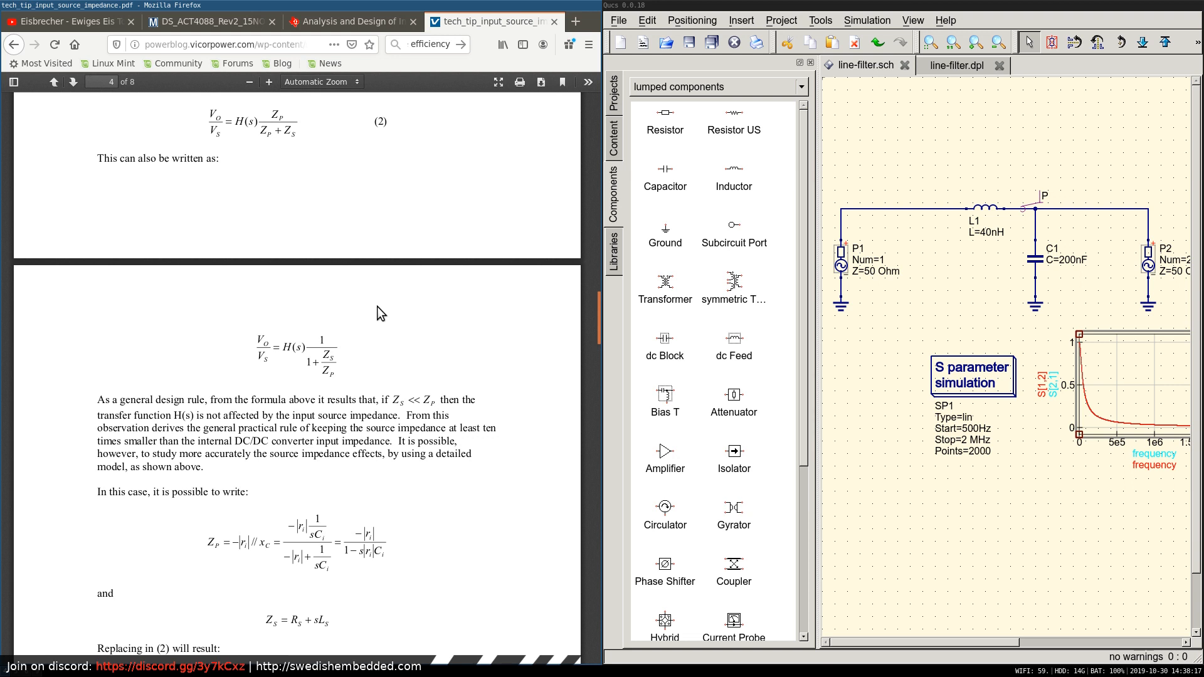
pyautogui.scroll(3, 377, 306)
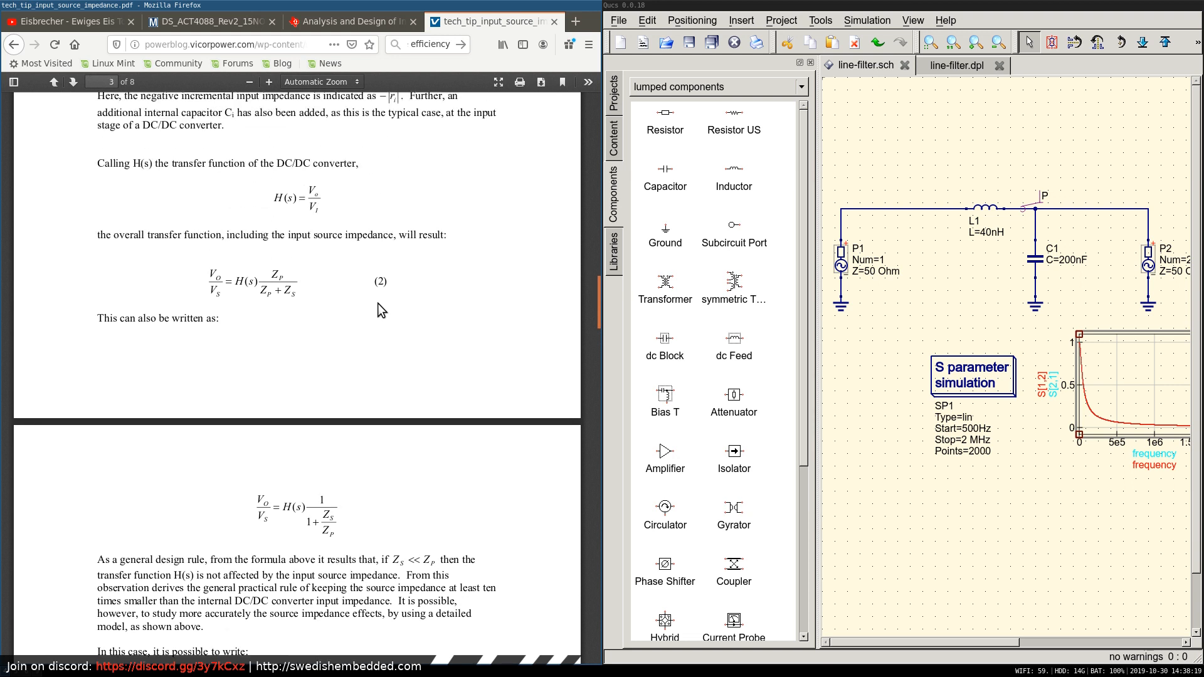
pyautogui.scroll(5, 424, 276)
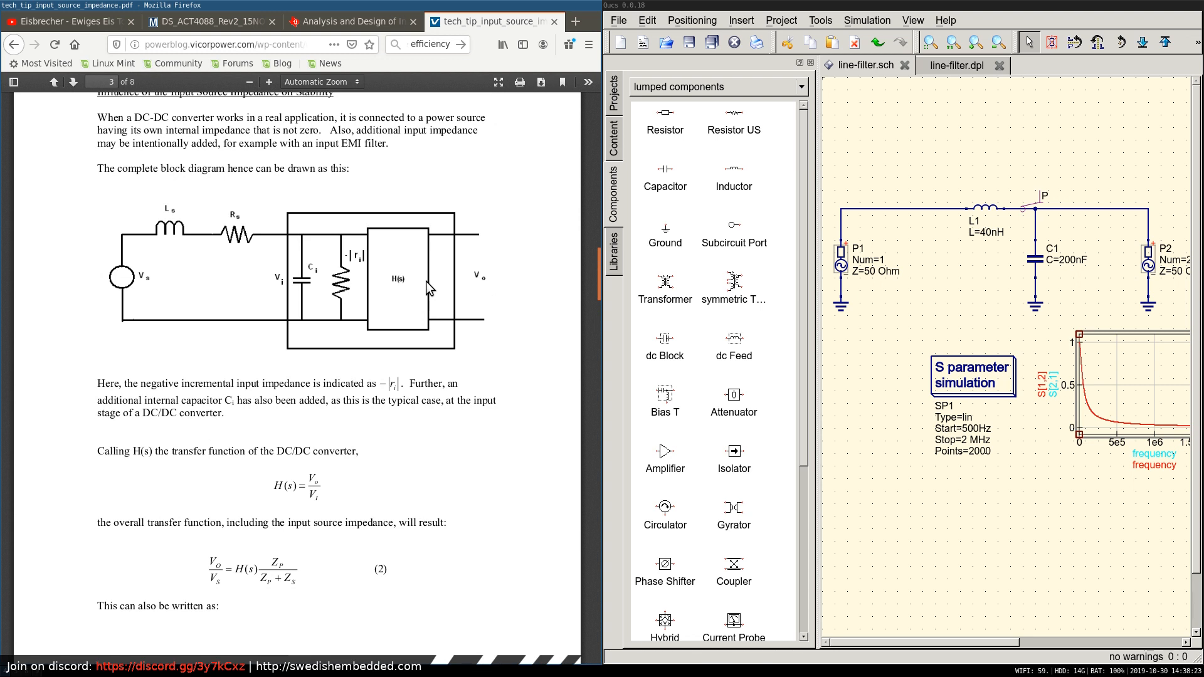
# Go back to the article's first page and review the input power and incremental input resistance formulas on pages 1 and 2.
pyautogui.scroll(3, 427, 281)
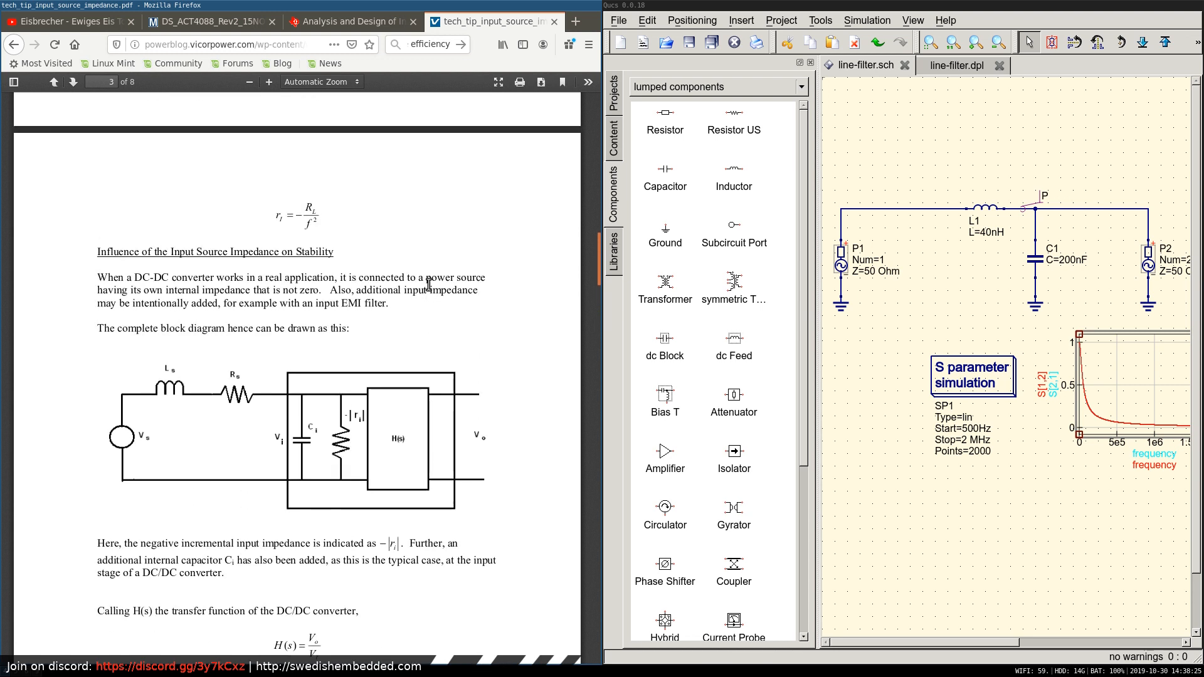
pyautogui.scroll(8, 429, 284)
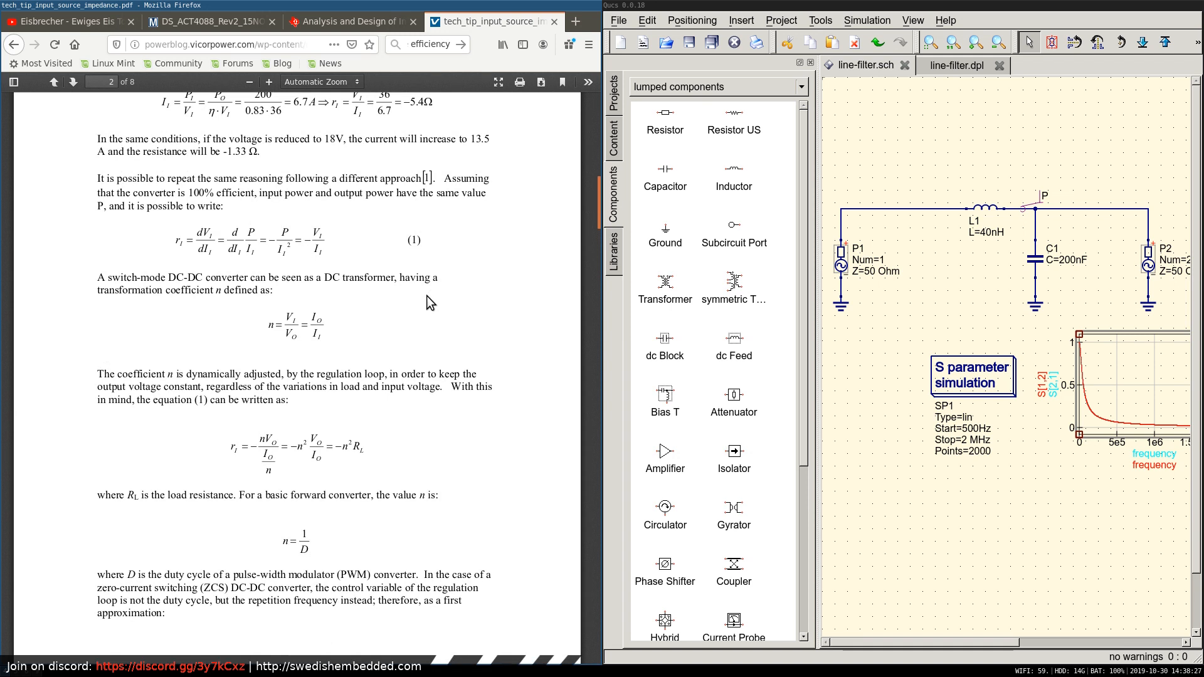
pyautogui.scroll(18, 426, 297)
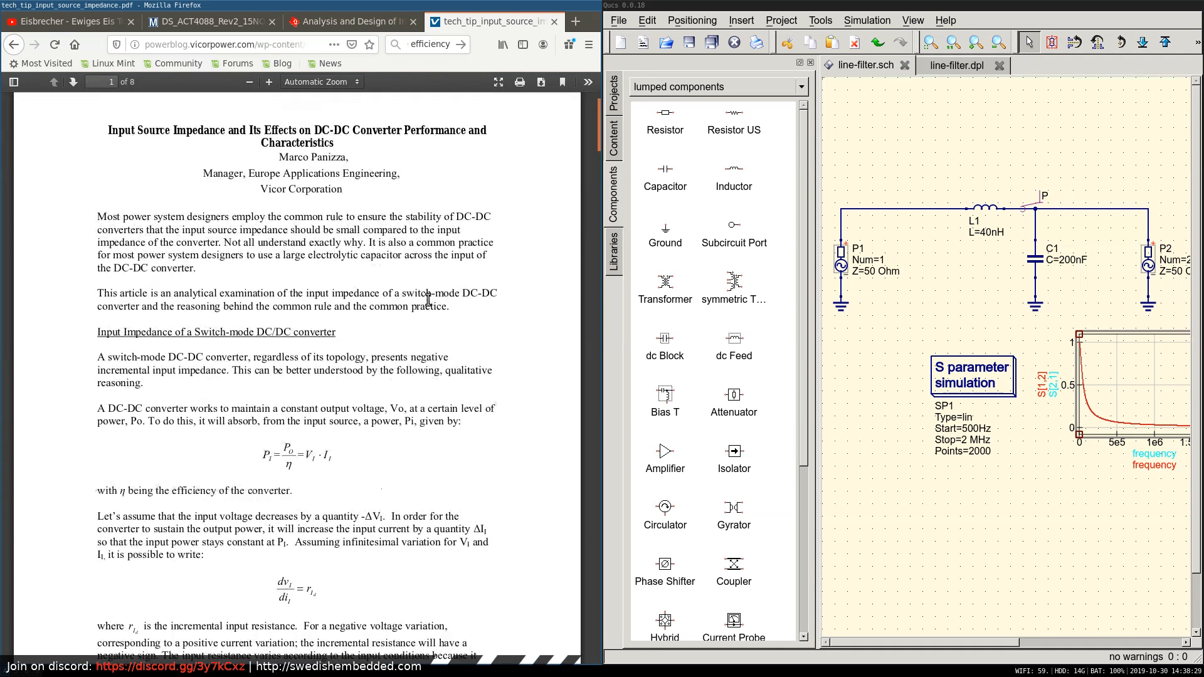
pyautogui.scroll(-7, 428, 299)
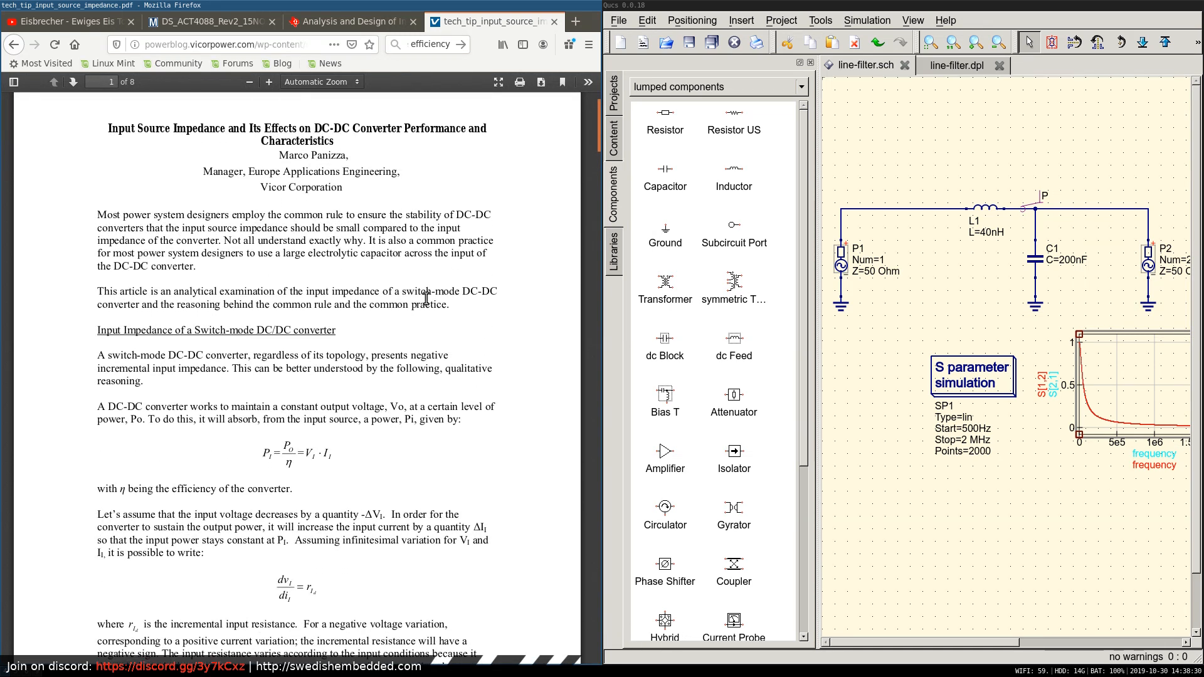
pyautogui.scroll(-10, 430, 306)
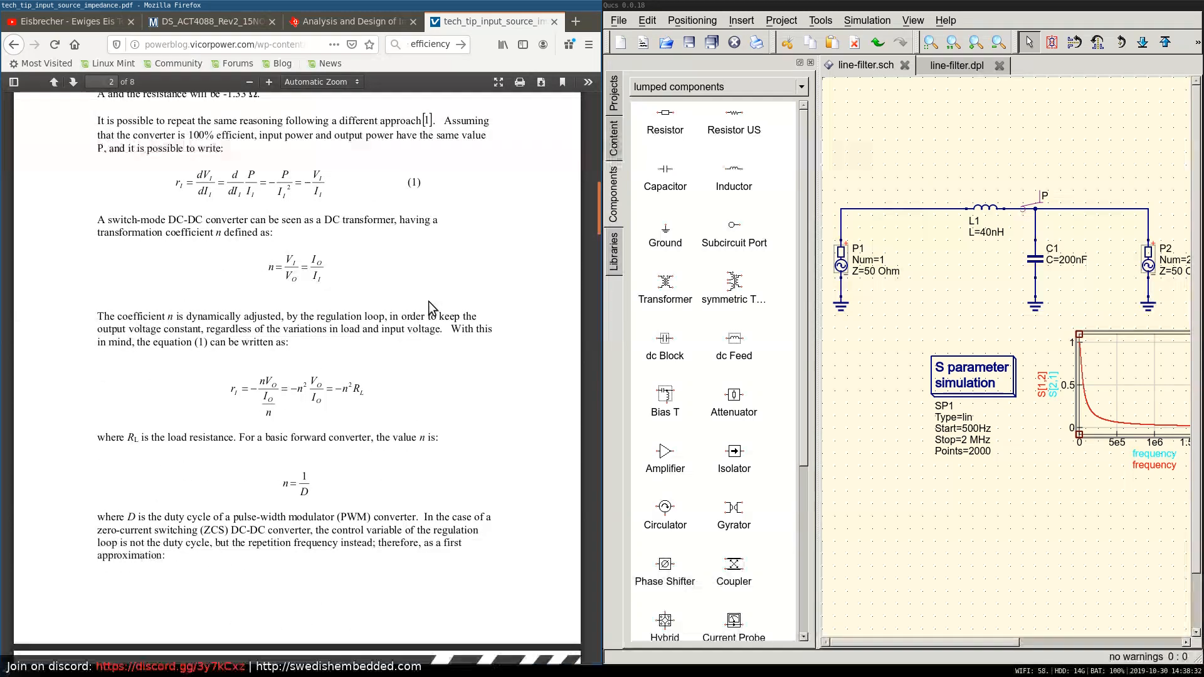
# Read the Vicor article from page 2 to the source impedance design rule on page 4, and recheck the block diagram on page 3.
pyautogui.scroll(-5, 432, 307)
pyautogui.scroll(-3, 430, 307)
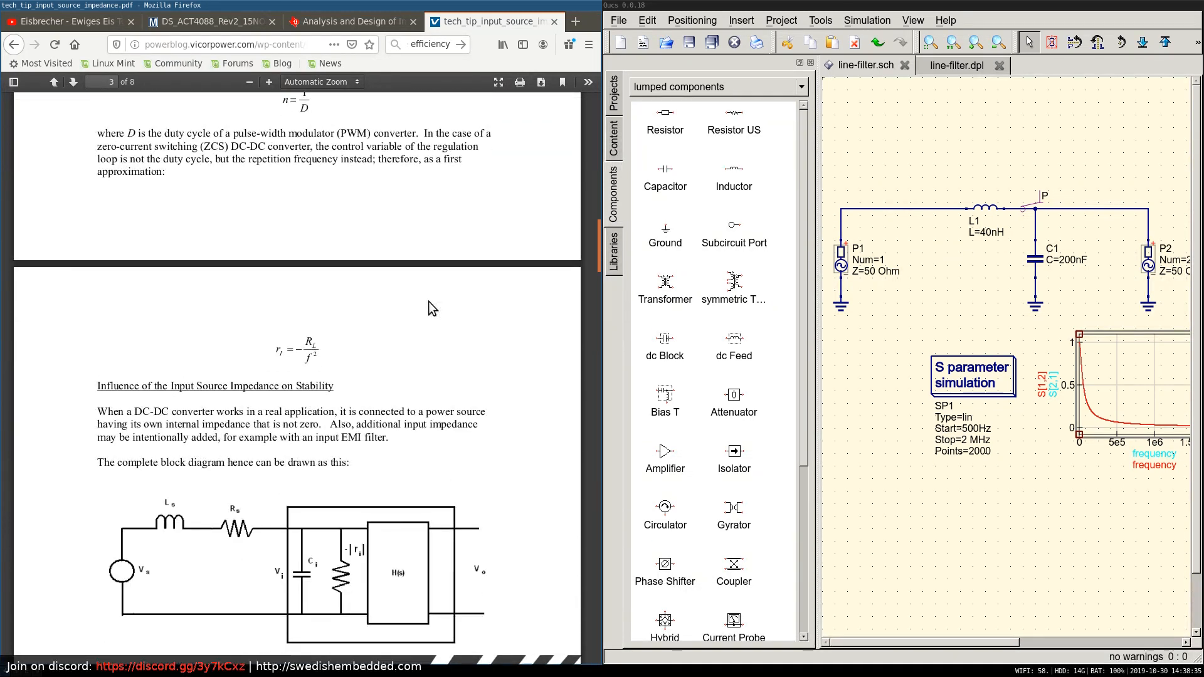
pyautogui.scroll(-7, 429, 308)
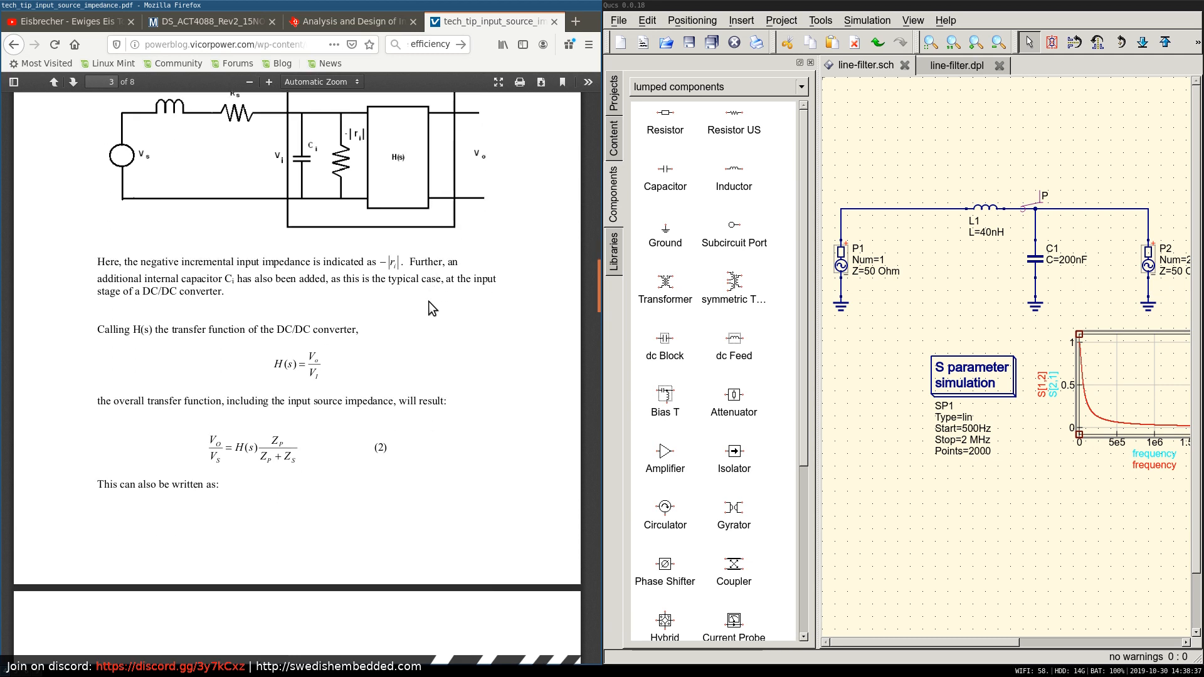
pyautogui.scroll(-2, 428, 301)
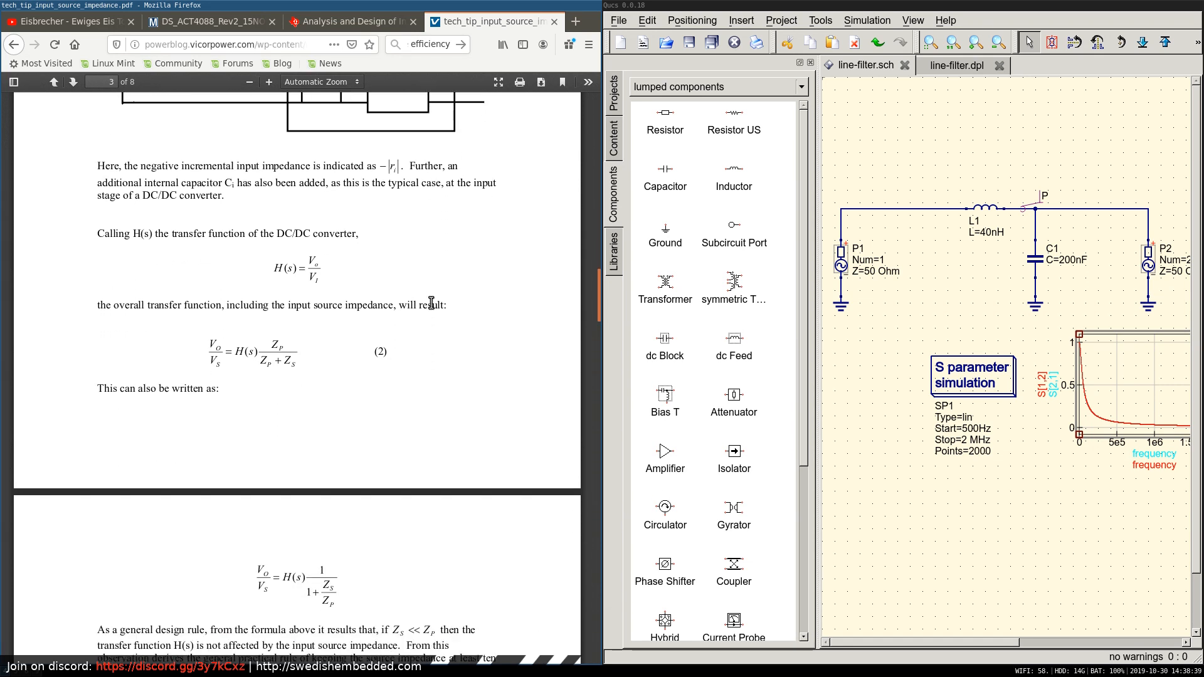
pyautogui.scroll(-3, 259, 499)
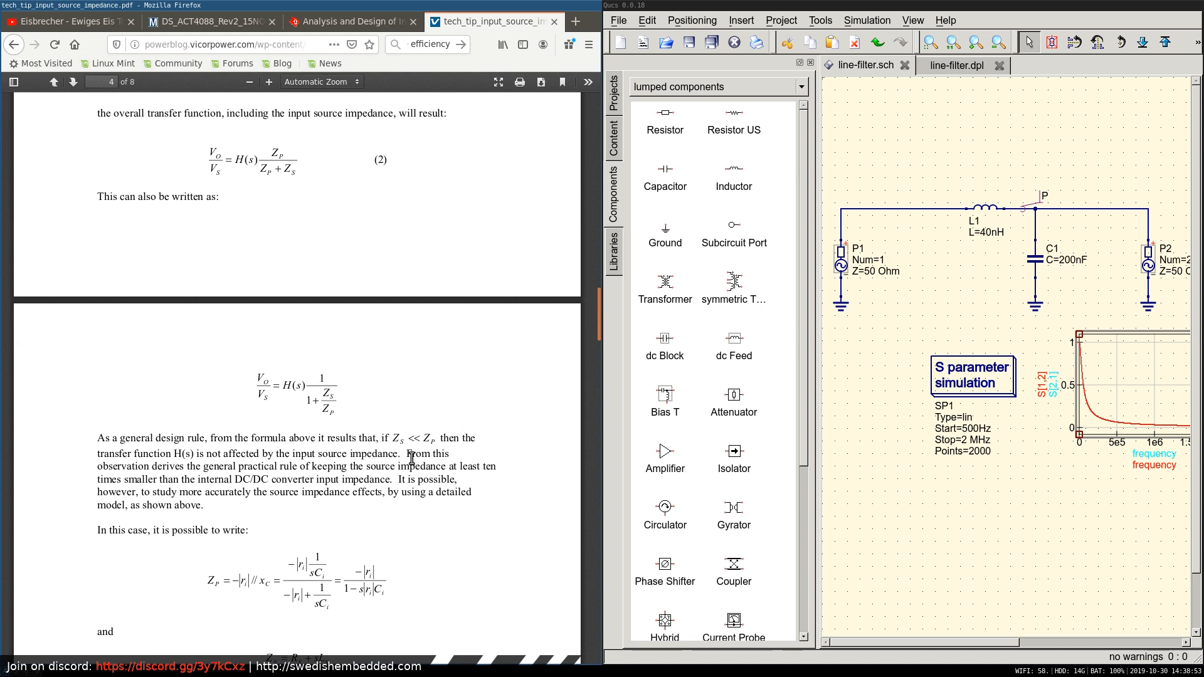
pyautogui.scroll(5, 317, 316)
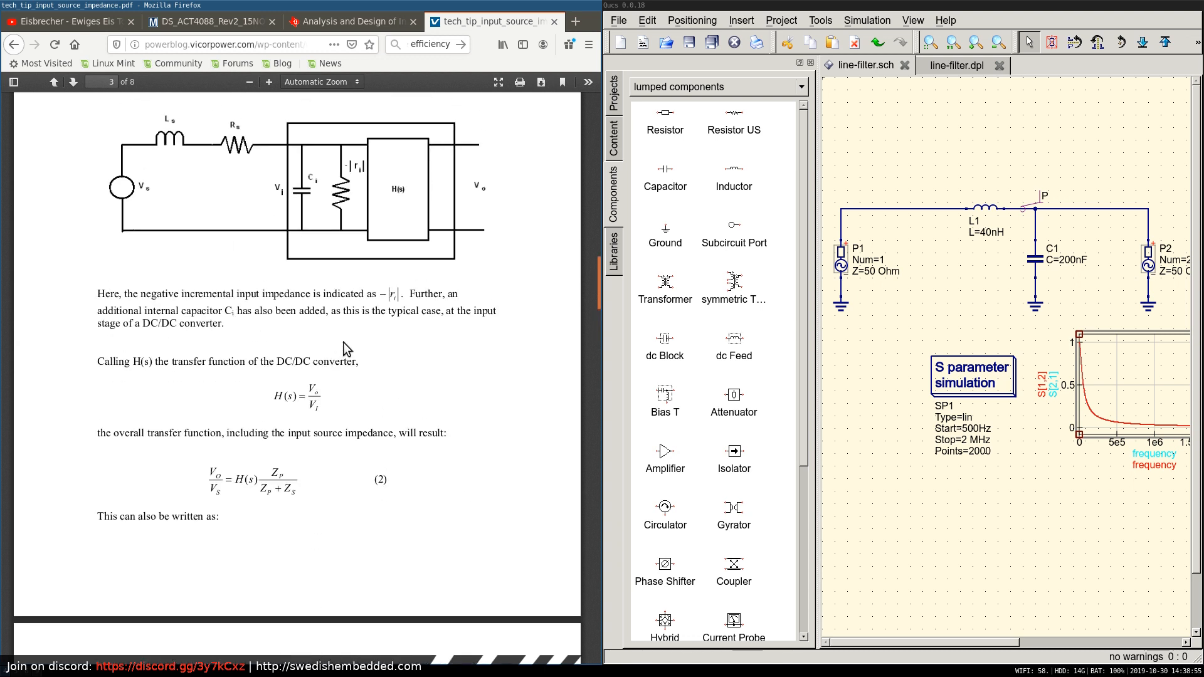
pyautogui.scroll(3, 376, 352)
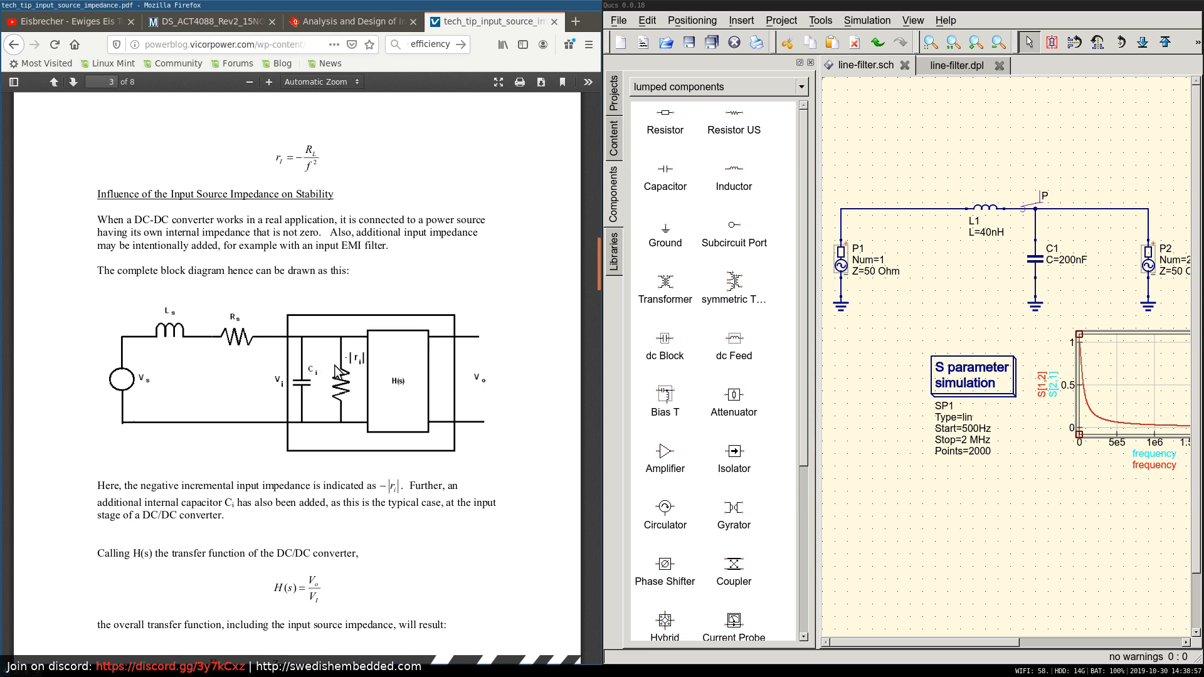
pyautogui.scroll(2, 393, 403)
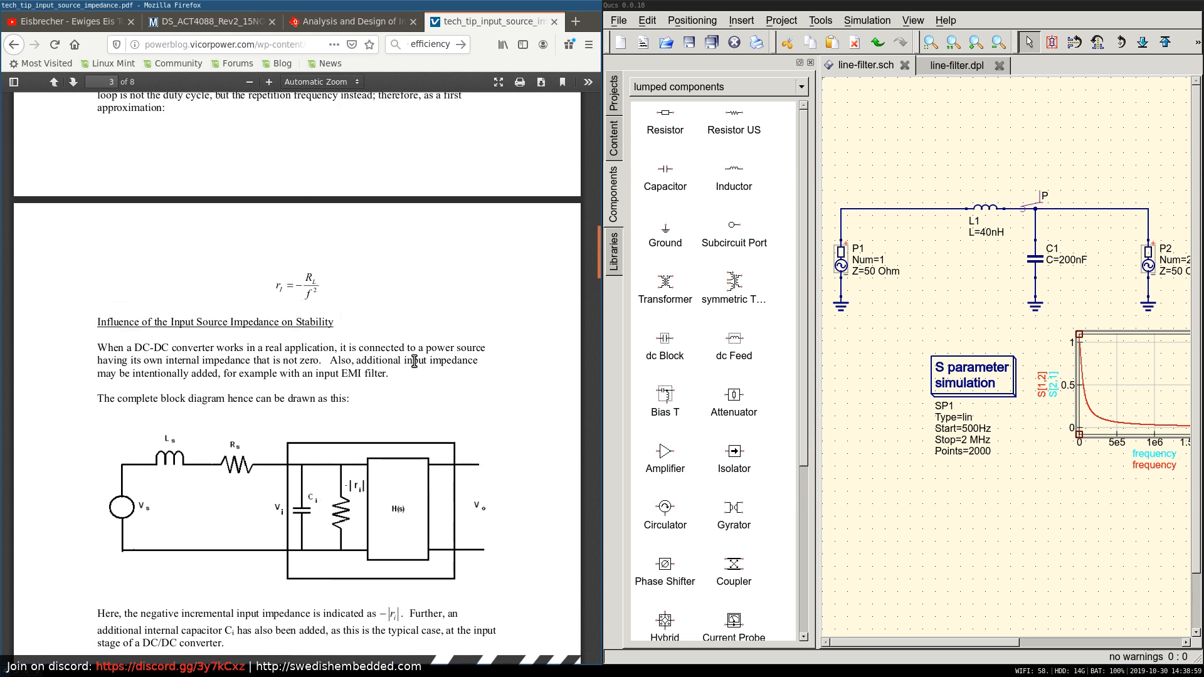
# Search the article for "Zp" to find where the term is defined, and clear the search term.
pyautogui.hotkey('ctrl', 'f')
pyautogui.write('Zp')
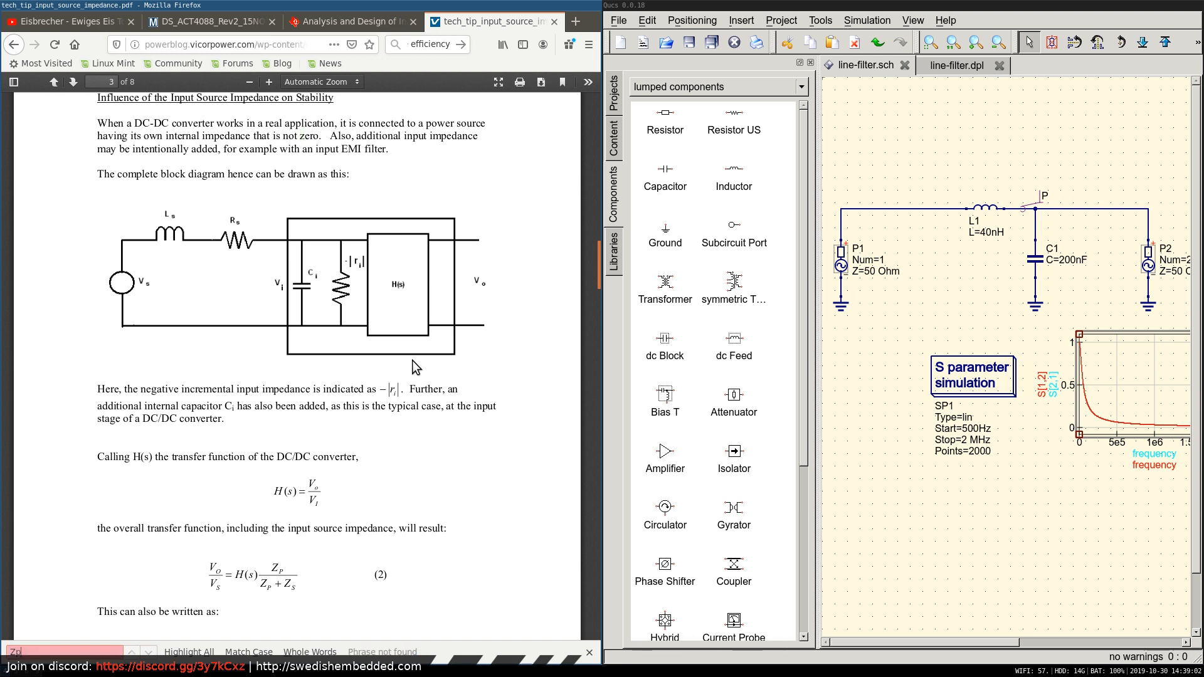
pyautogui.press('BackSpace')
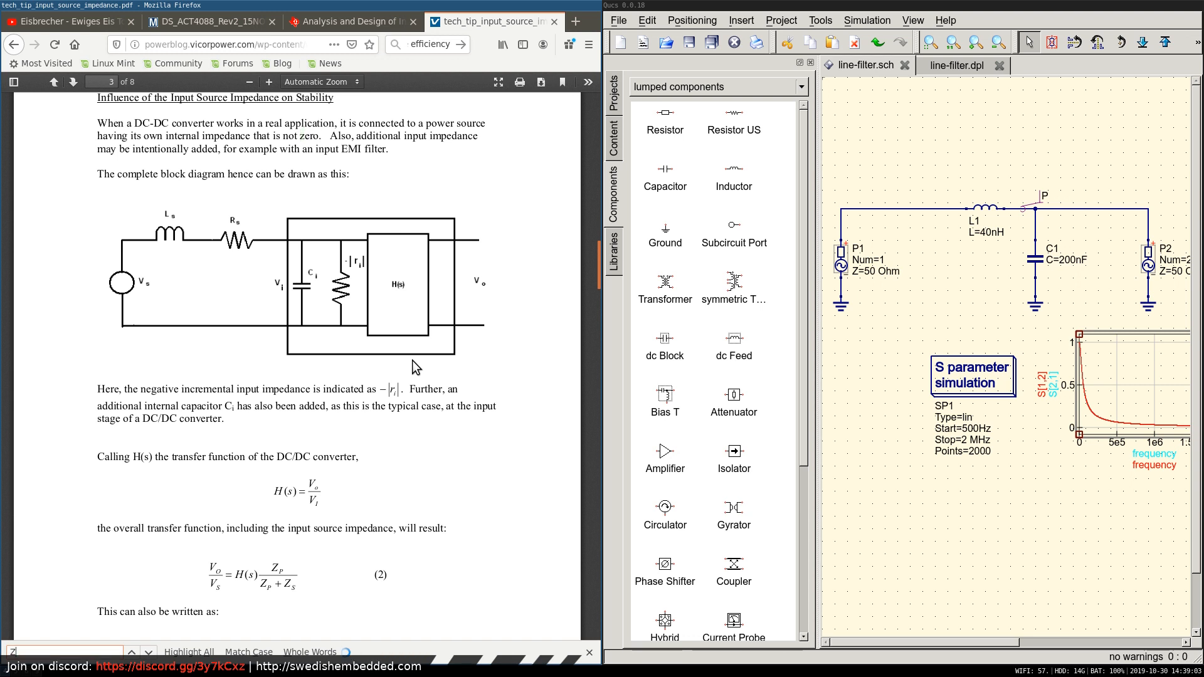
pyautogui.press('BackSpace')
pyautogui.write('zp')
pyautogui.press('BackSpace')
pyautogui.press('BackSpace')
# Highlight the Zp term in transfer function equation (2) on page 3 and continue reading below it.
pyautogui.moveTo(274, 567); pyautogui.dragTo(283, 567)
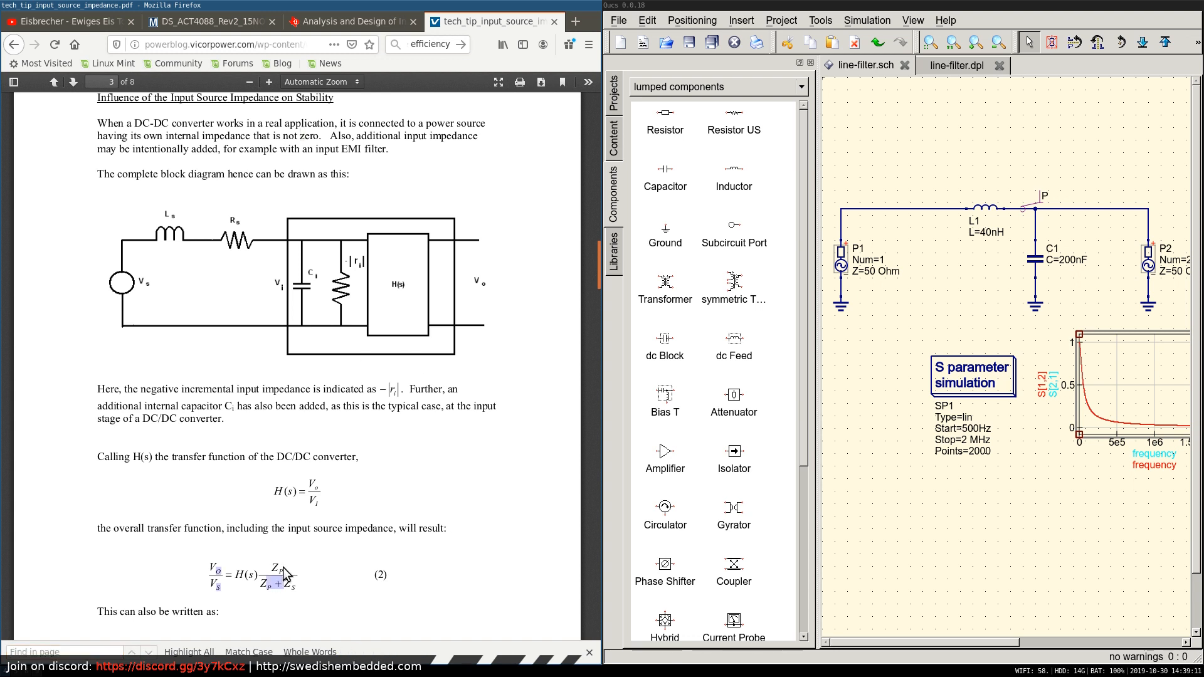
pyautogui.doubleClick(277, 565)
pyautogui.click(299, 575)
pyautogui.scroll(-3, 427, 550)
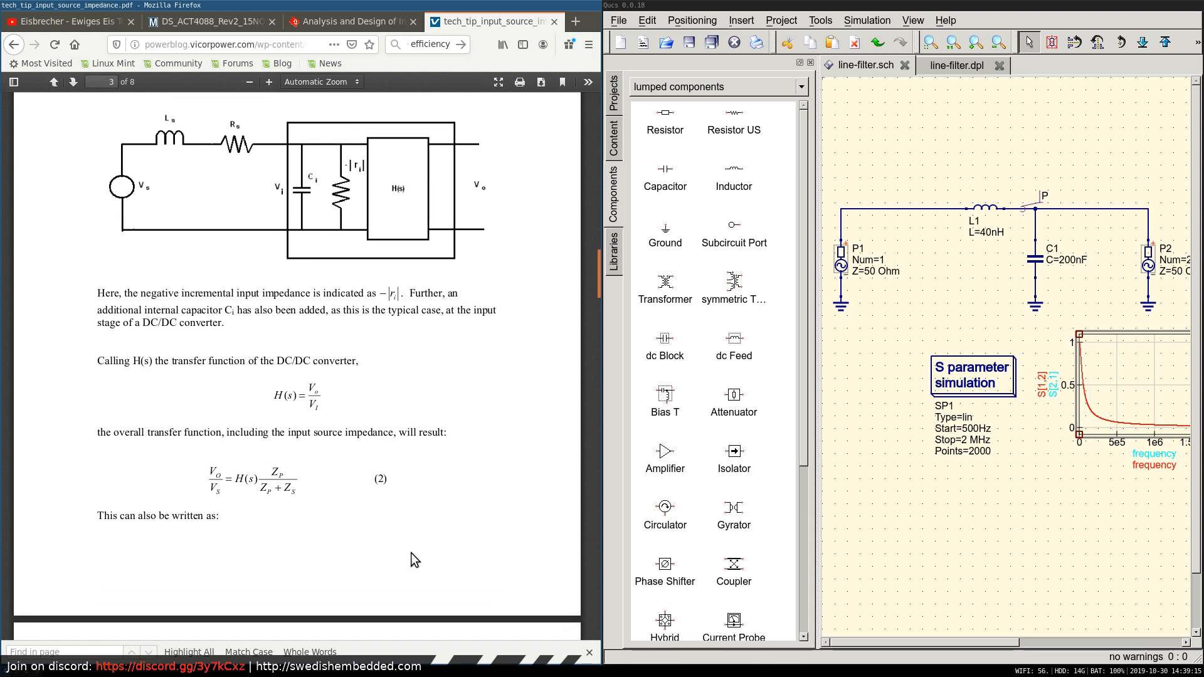
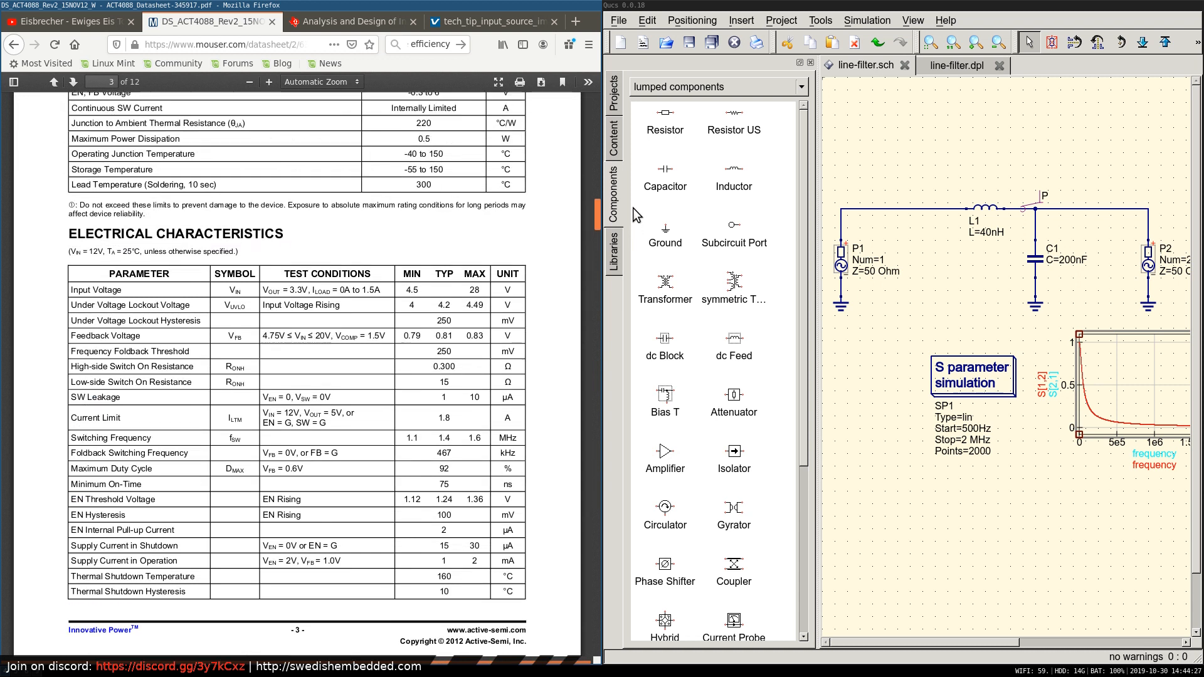
# Search the ACT4088 datasheet for "frequency" and go through the matches to the Functional Description on page 6.
pyautogui.hotkey('ctrl', 'f')
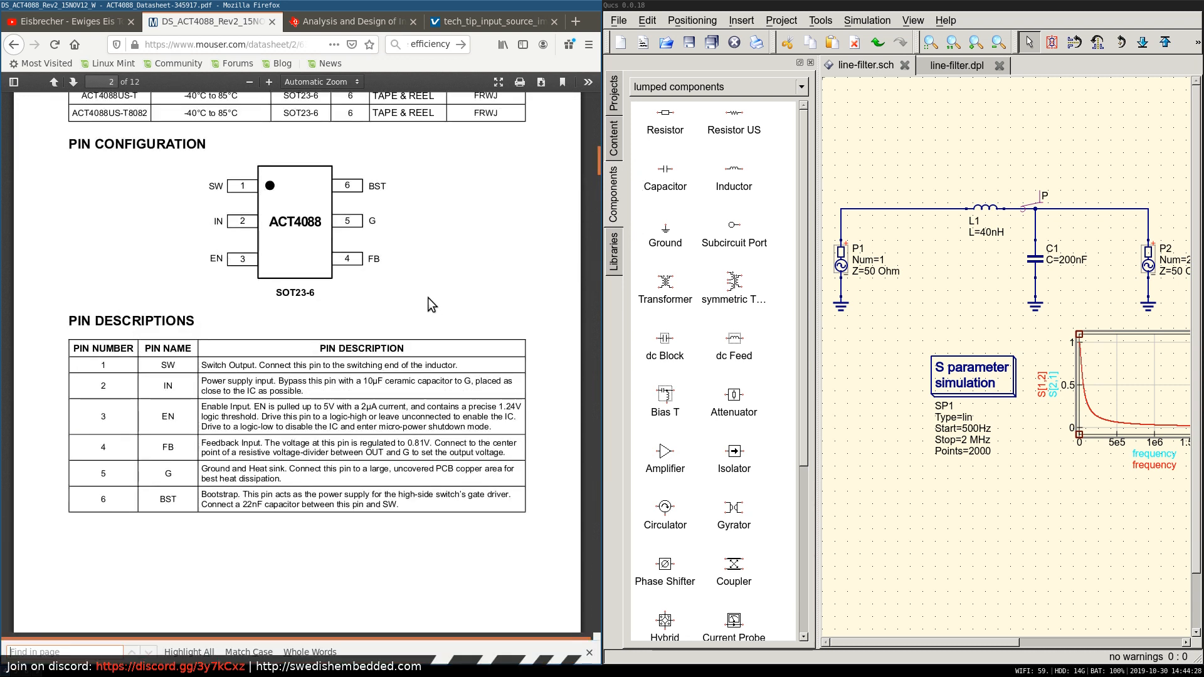
pyautogui.write('frequency')
pyautogui.press('Return')
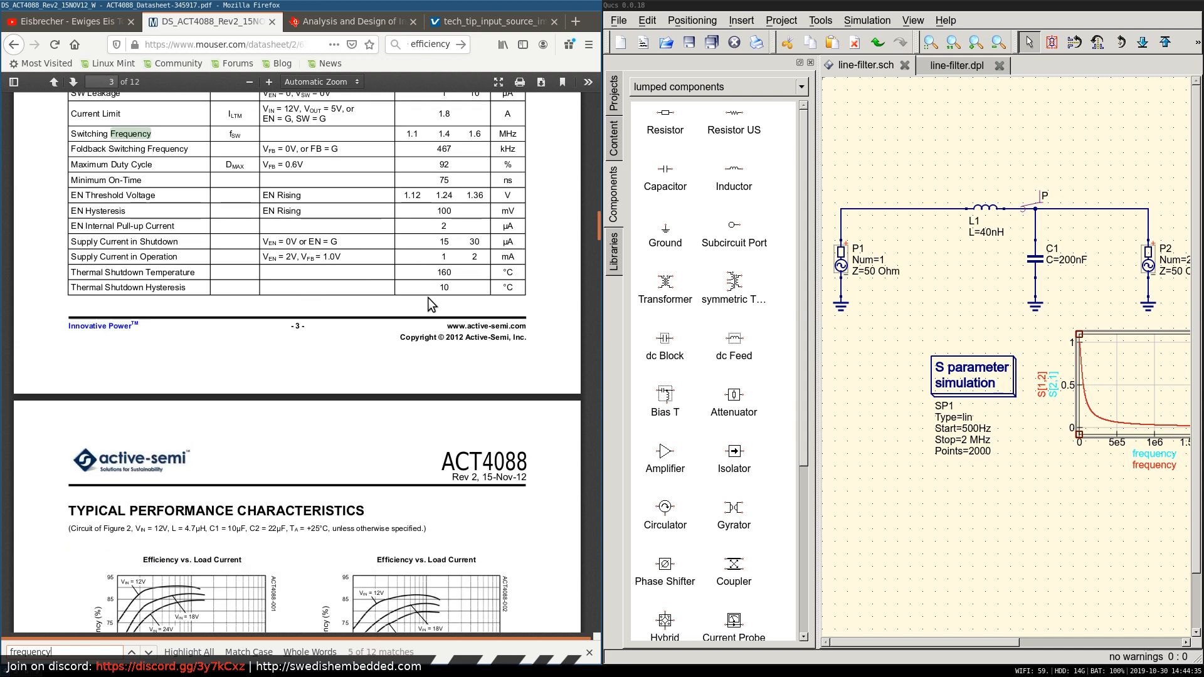
pyautogui.press('Return')
pyautogui.press('Return')
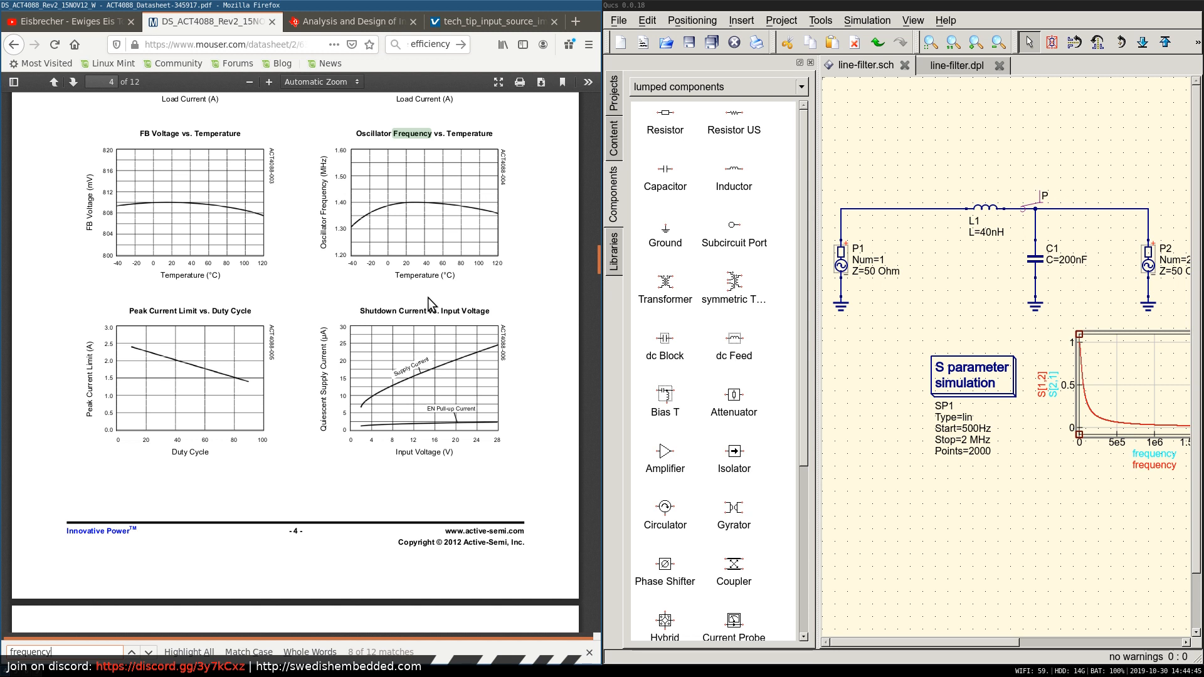
pyautogui.press('Return')
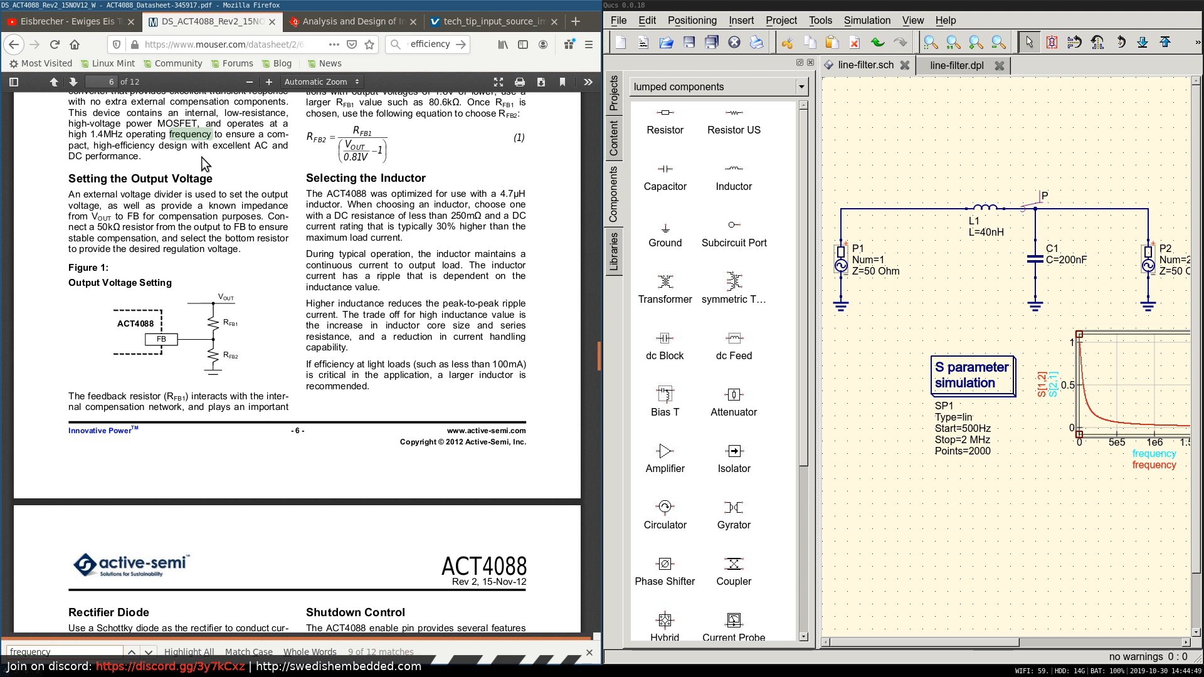
pyautogui.scroll(3, 282, 282)
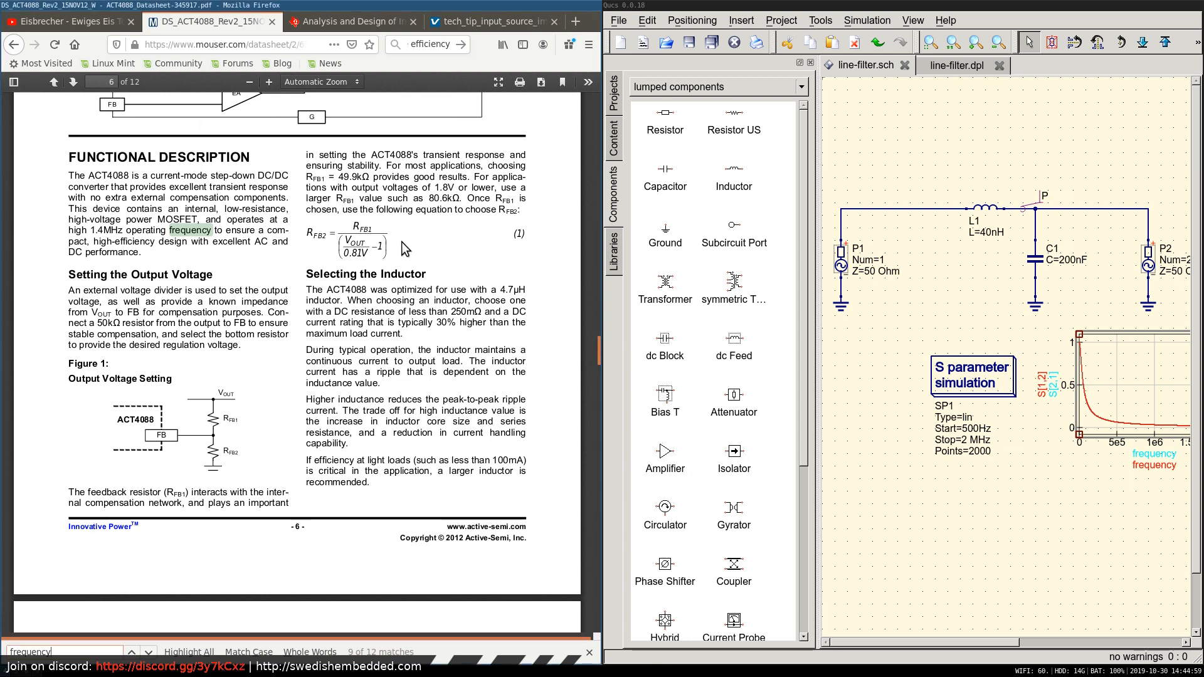
# Switch to the button-interface schematic in Eeschema and open the RS422 sheet.
pyautogui.press('super+2')
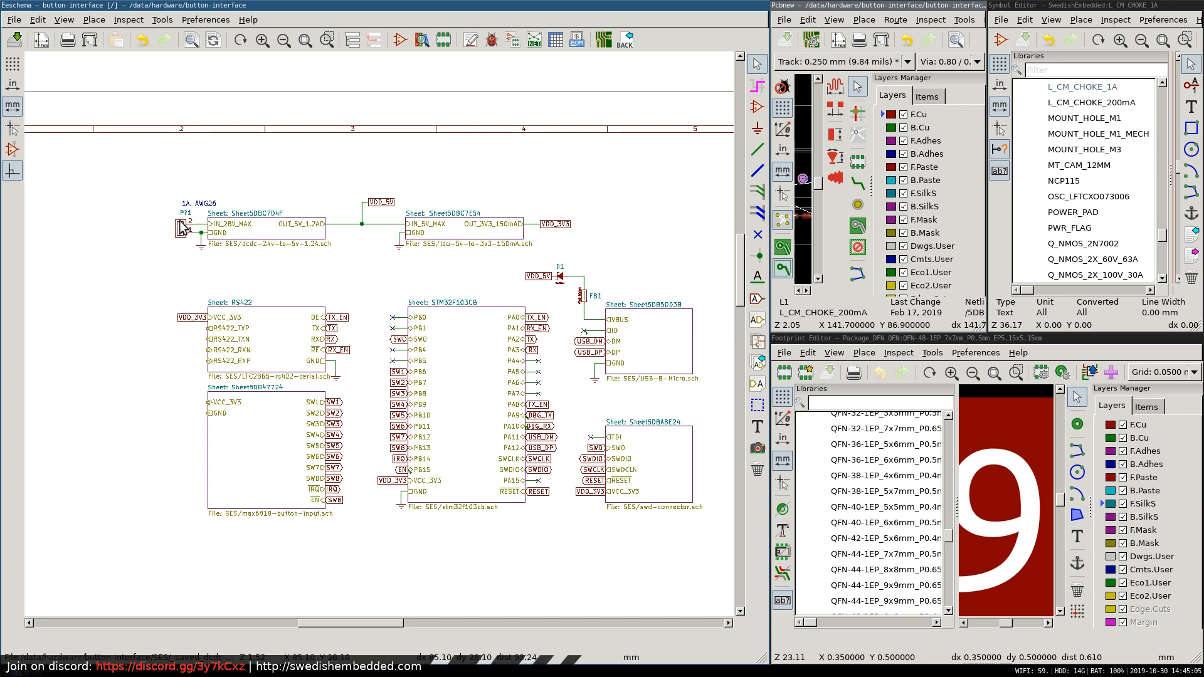
pyautogui.scroll(3, 246, 239)
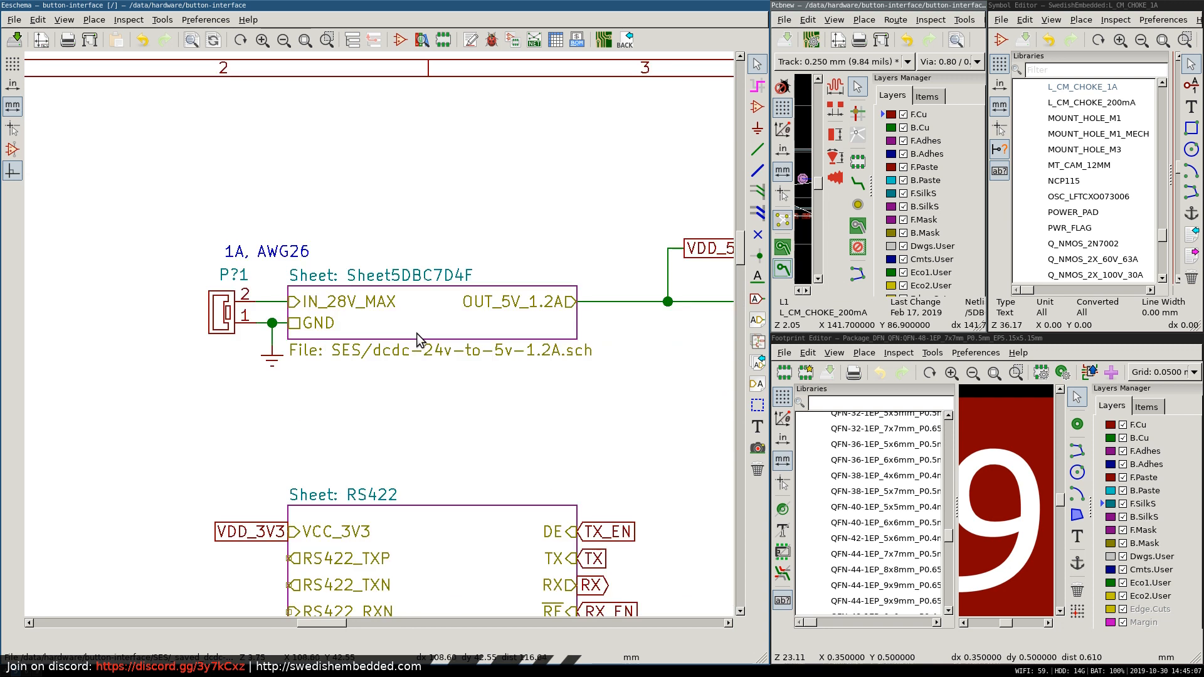
pyautogui.scroll(-3, 417, 345)
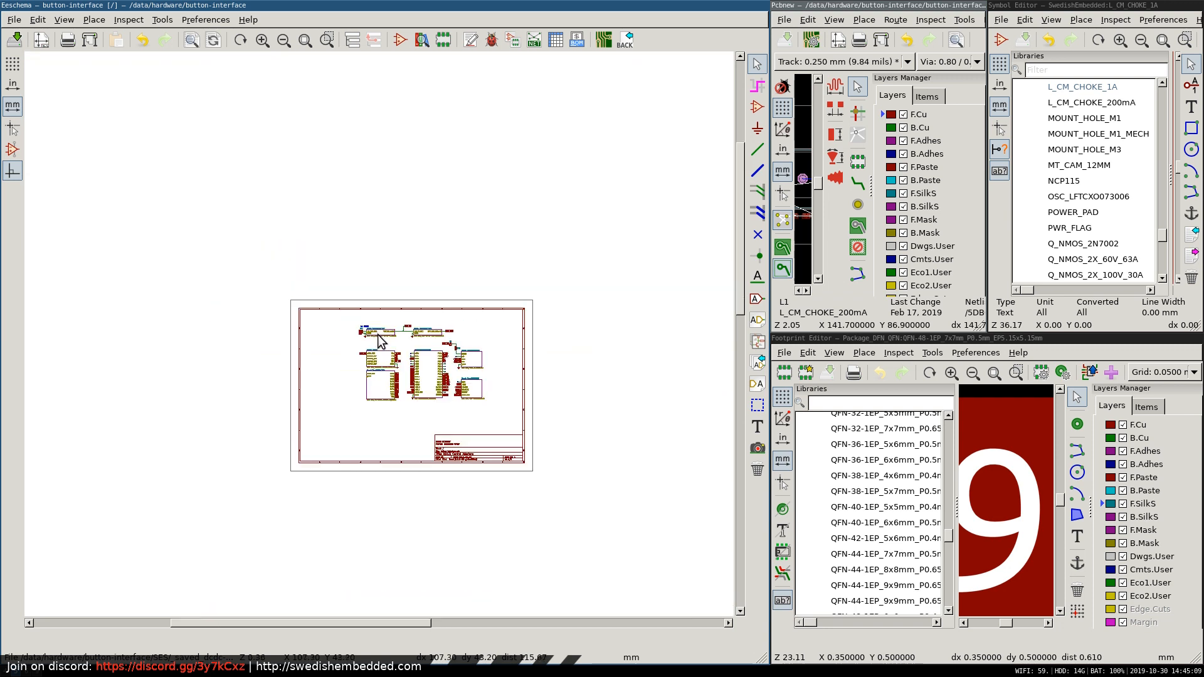
pyautogui.scroll(2, 422, 356)
pyautogui.rightClick(310, 389)
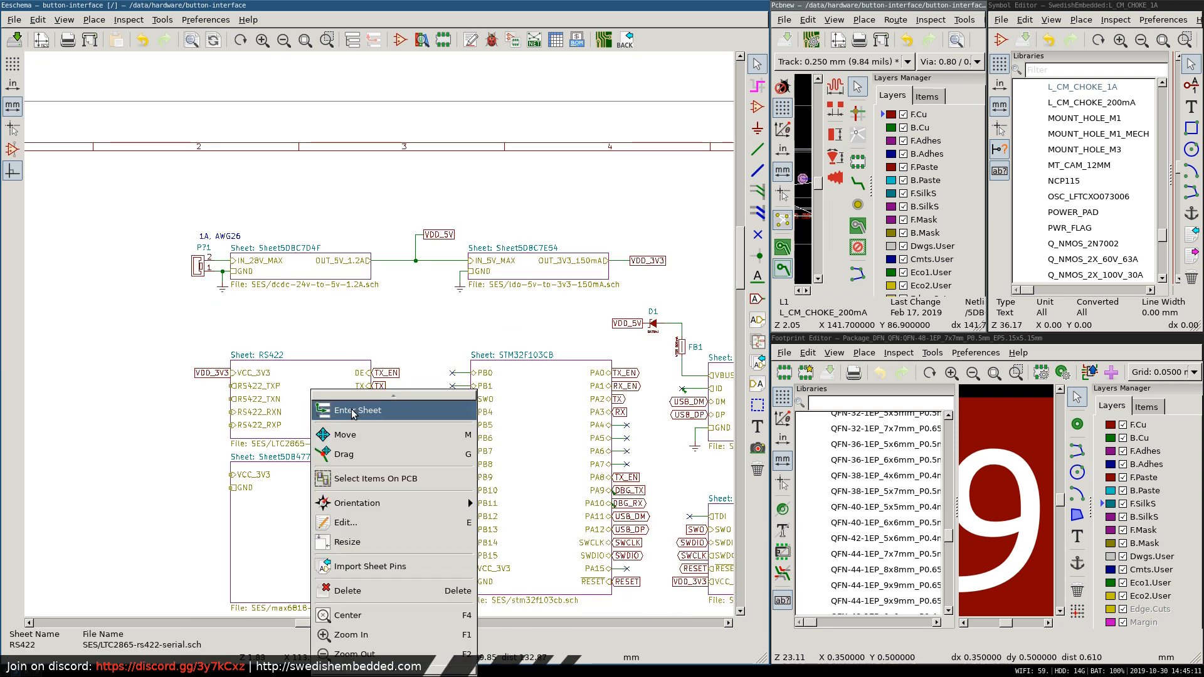
pyautogui.click(464, 407)
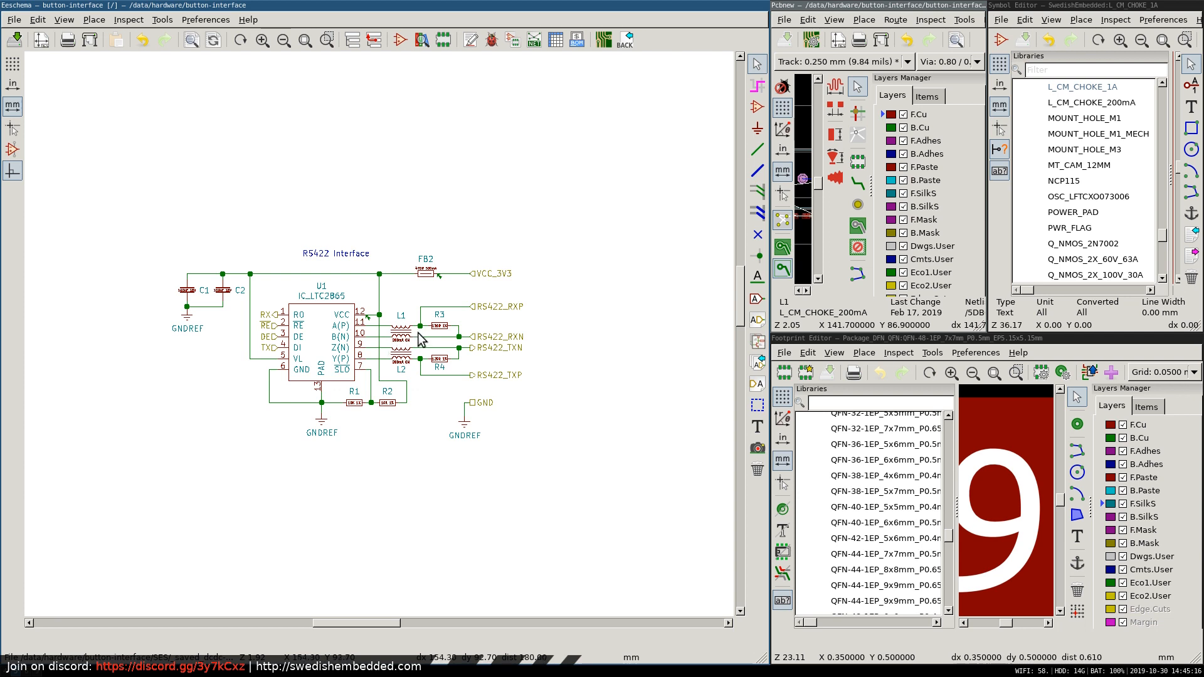
# Examine the common-mode chokes L1 and L2 on the RS422 lines and the circuit around the LTC2865.
pyautogui.scroll(8, 398, 341)
pyautogui.scroll(-3, 398, 341)
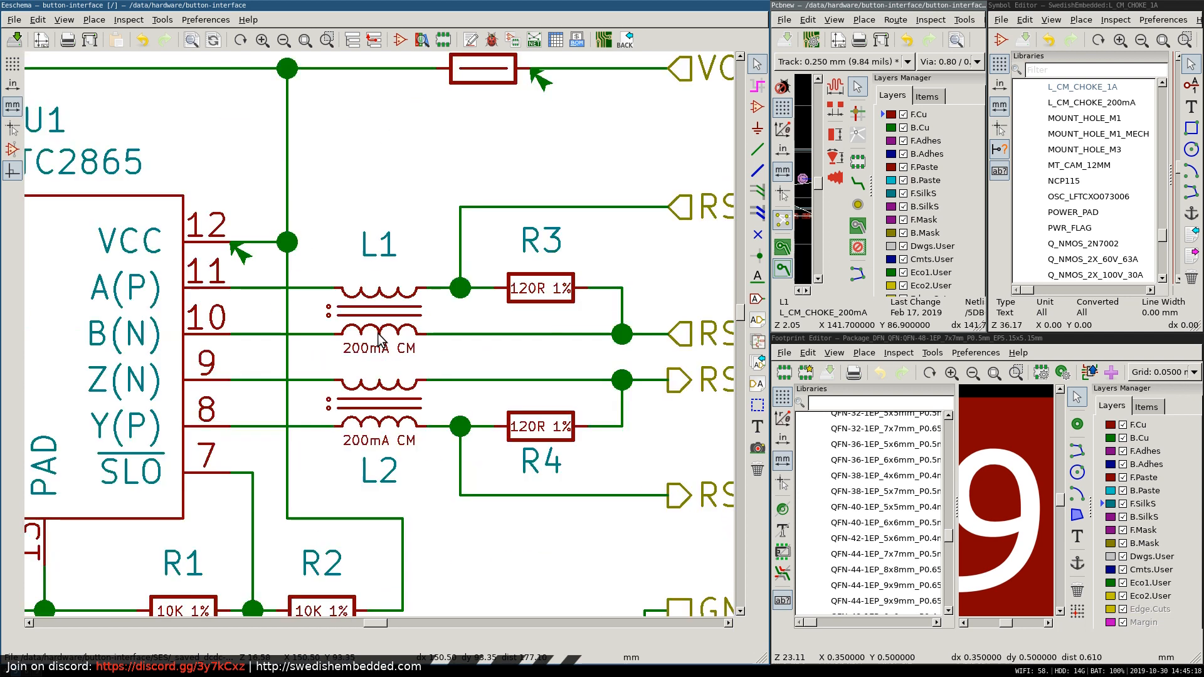
pyautogui.scroll(-8, 457, 356)
pyautogui.scroll(5, 390, 336)
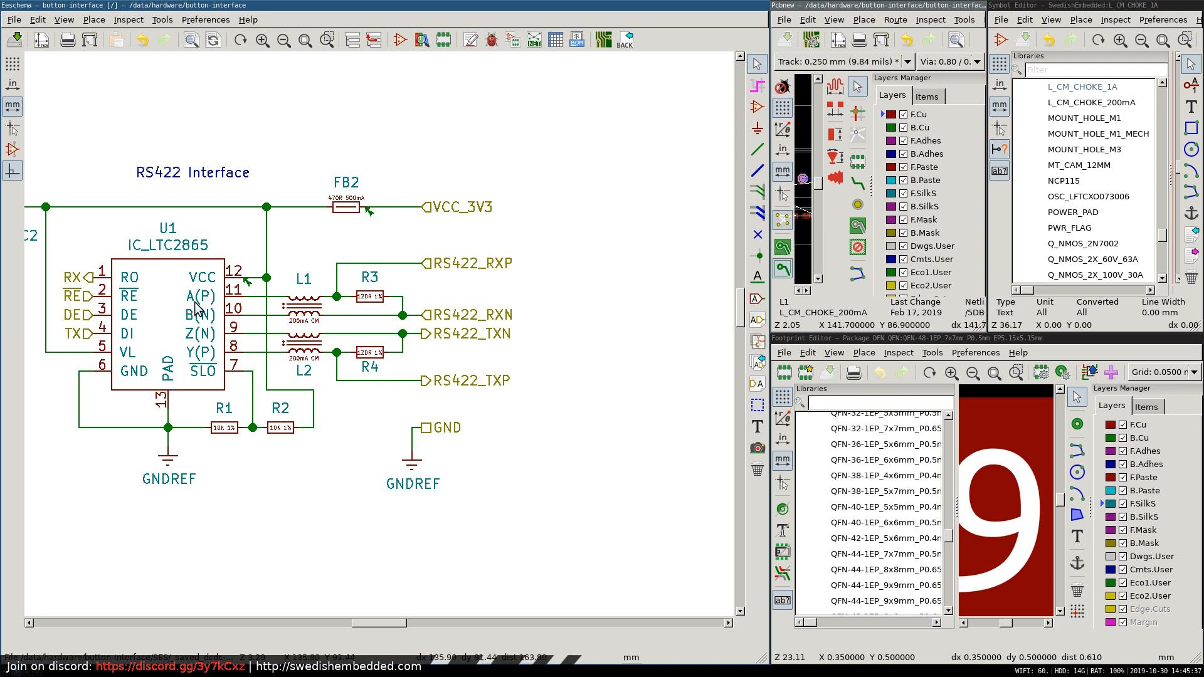
pyautogui.press('Home')
pyautogui.scroll(5, 344, 327)
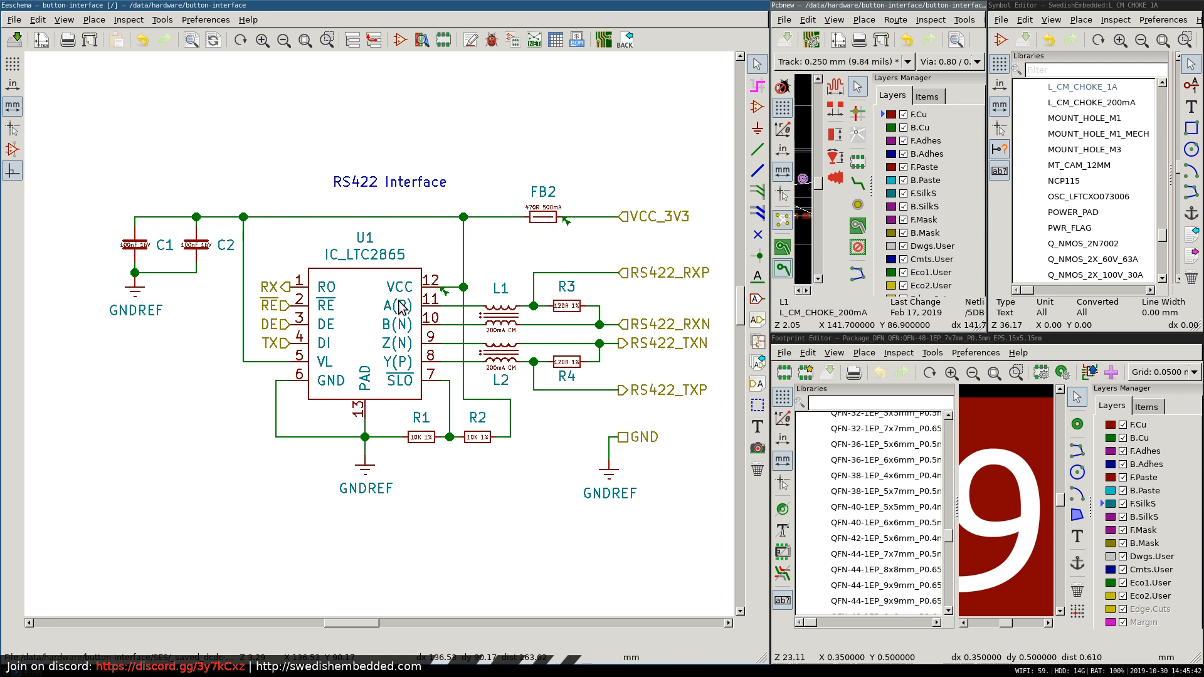
# Leave the RS422 sheet and open the max6818-button-input sheet.
pyautogui.rightClick(421, 102)
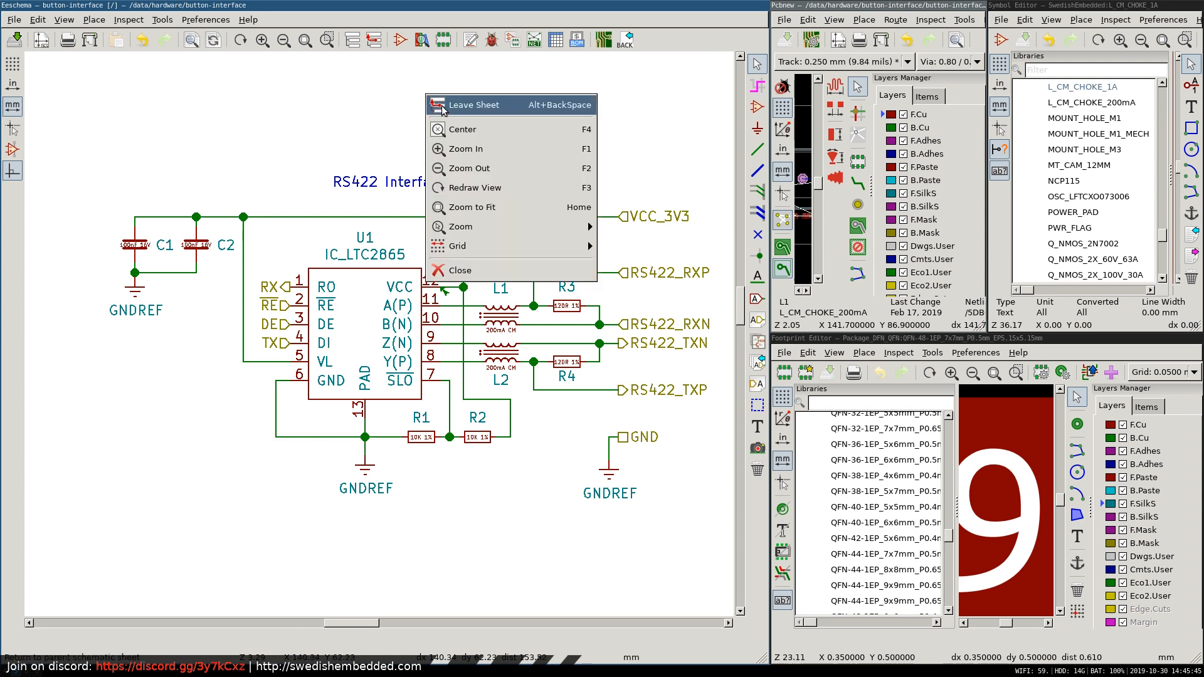
pyautogui.click(445, 106)
pyautogui.rightClick(213, 488)
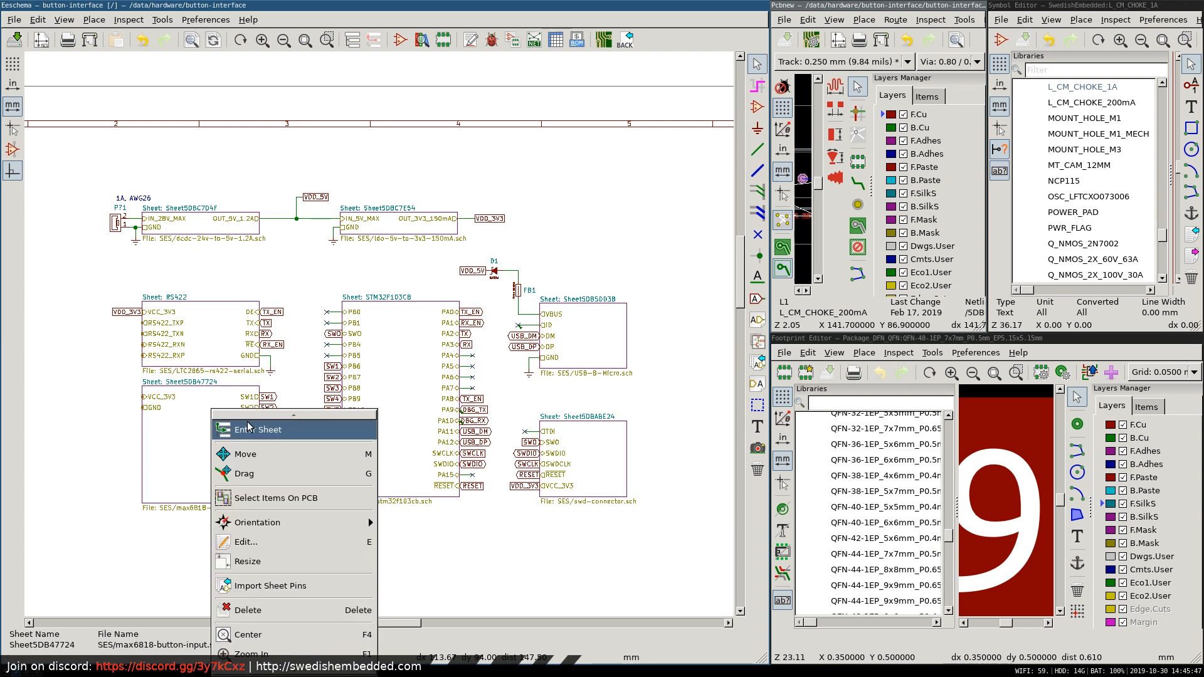
pyautogui.click(251, 498)
# Examine the MAX6818 button input circuit with its connectors and ferrite beads, and return to the root sheet.
pyautogui.scroll(-7, 375, 359)
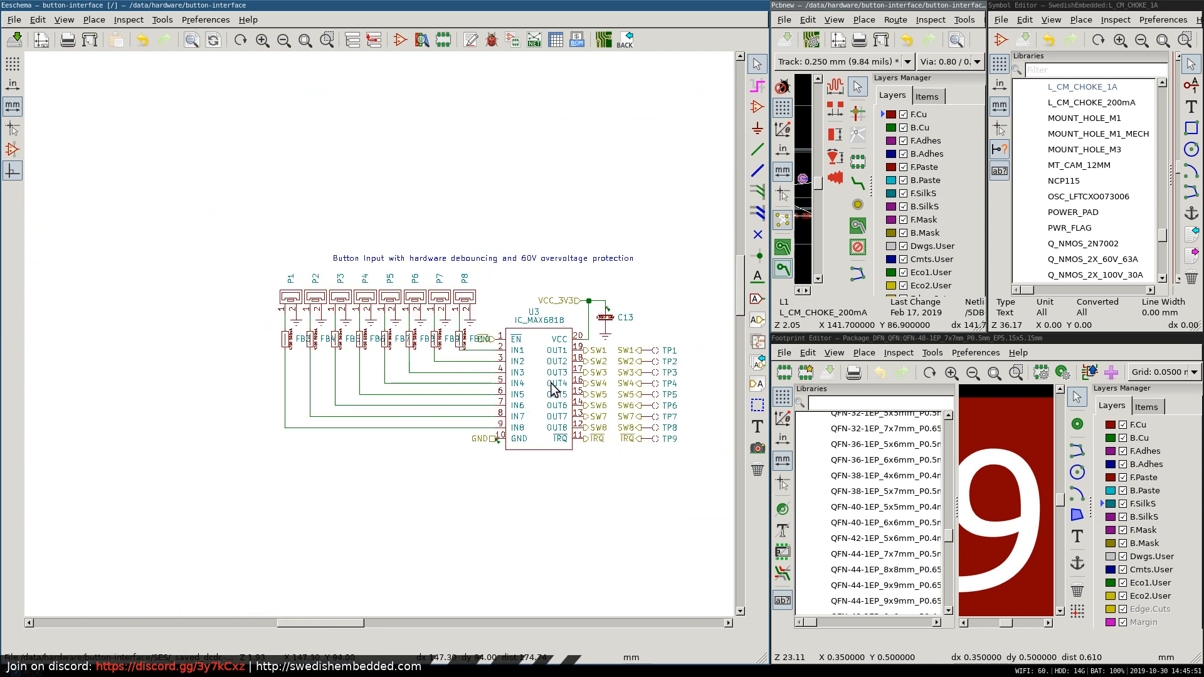
pyautogui.scroll(3, 518, 405)
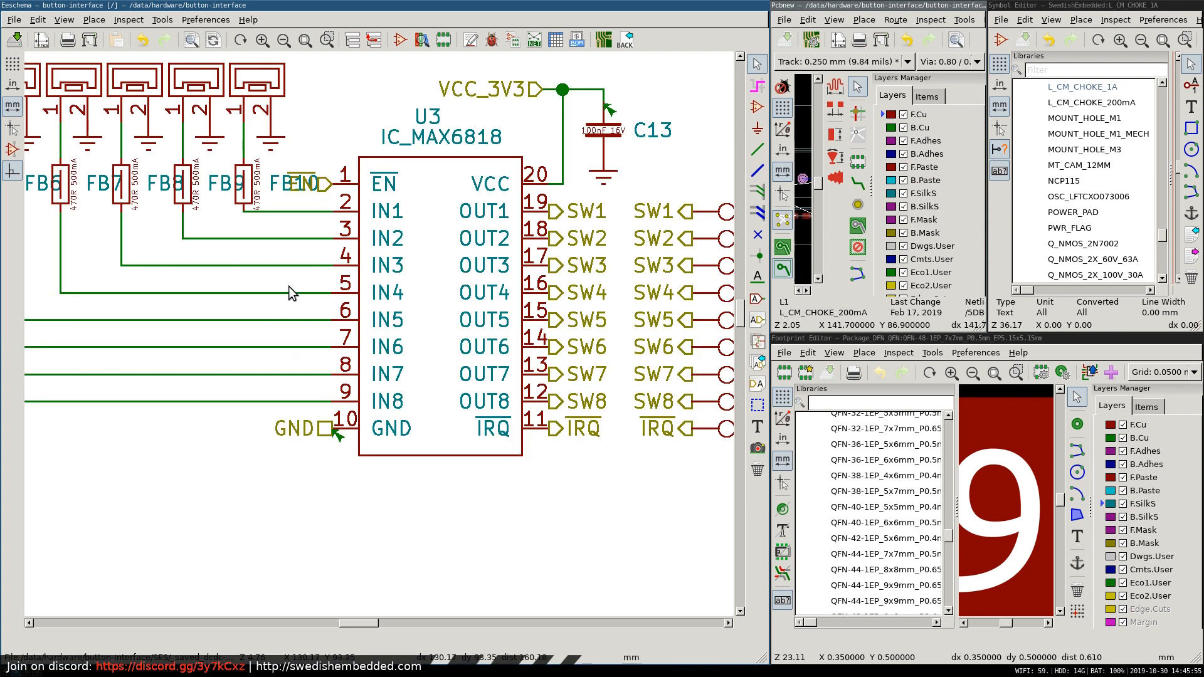
pyautogui.scroll(-1, 287, 288)
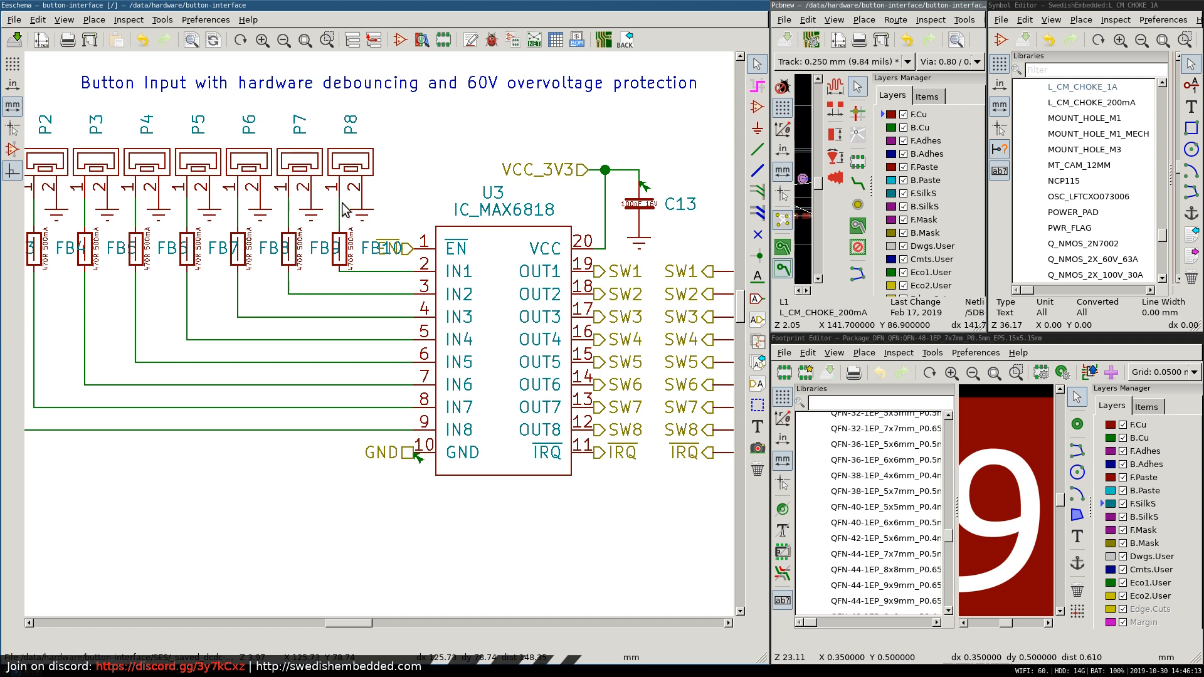
pyautogui.scroll(-3, 318, 237)
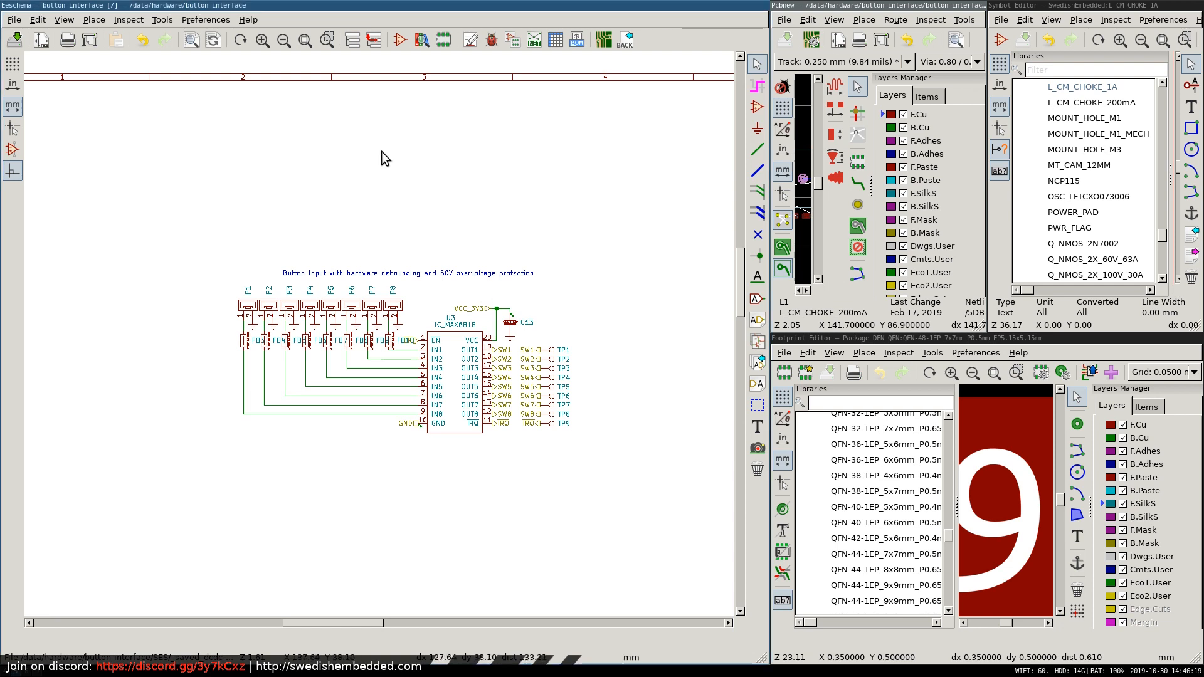
pyautogui.rightClick(344, 231)
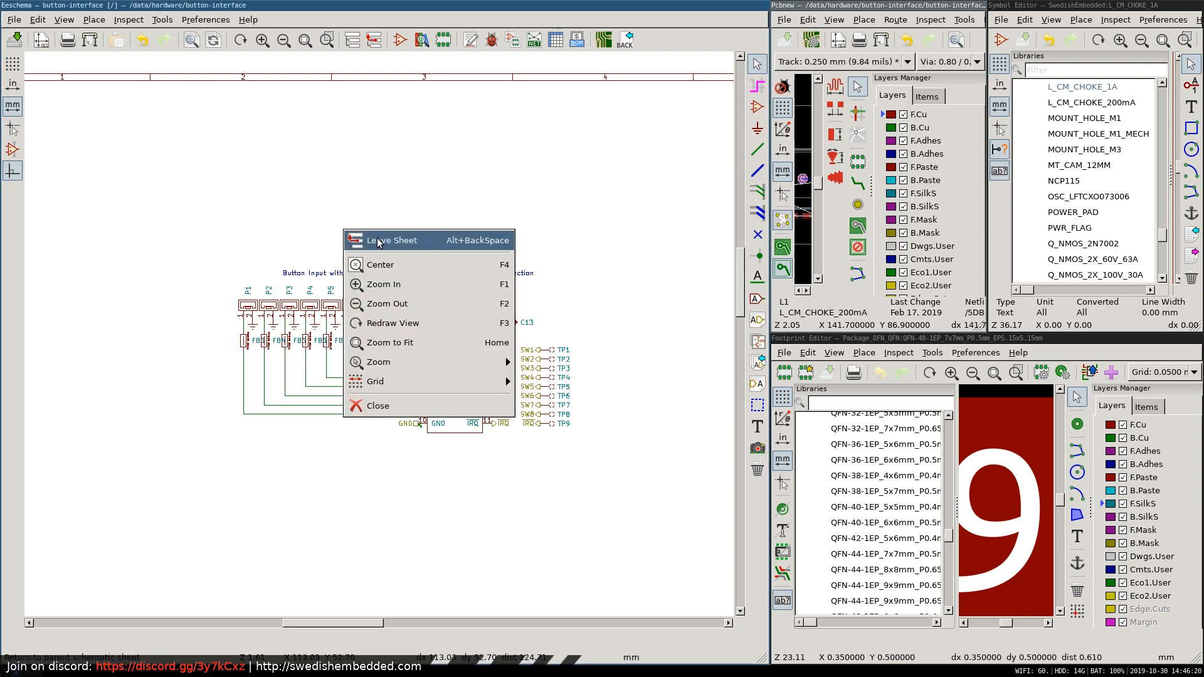
pyautogui.click(377, 242)
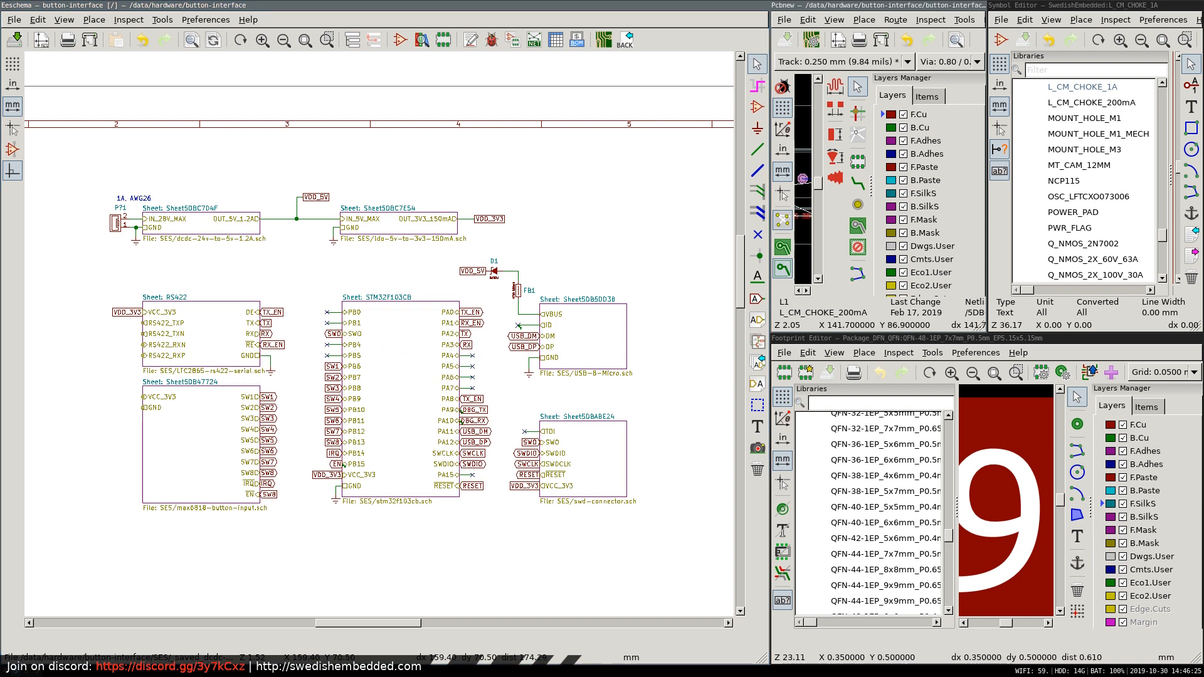
# Switch to the ACT4088 datasheet in Firefox, review the inductor selection on page 6, and return to the features on page 1.
pyautogui.press('super+2')
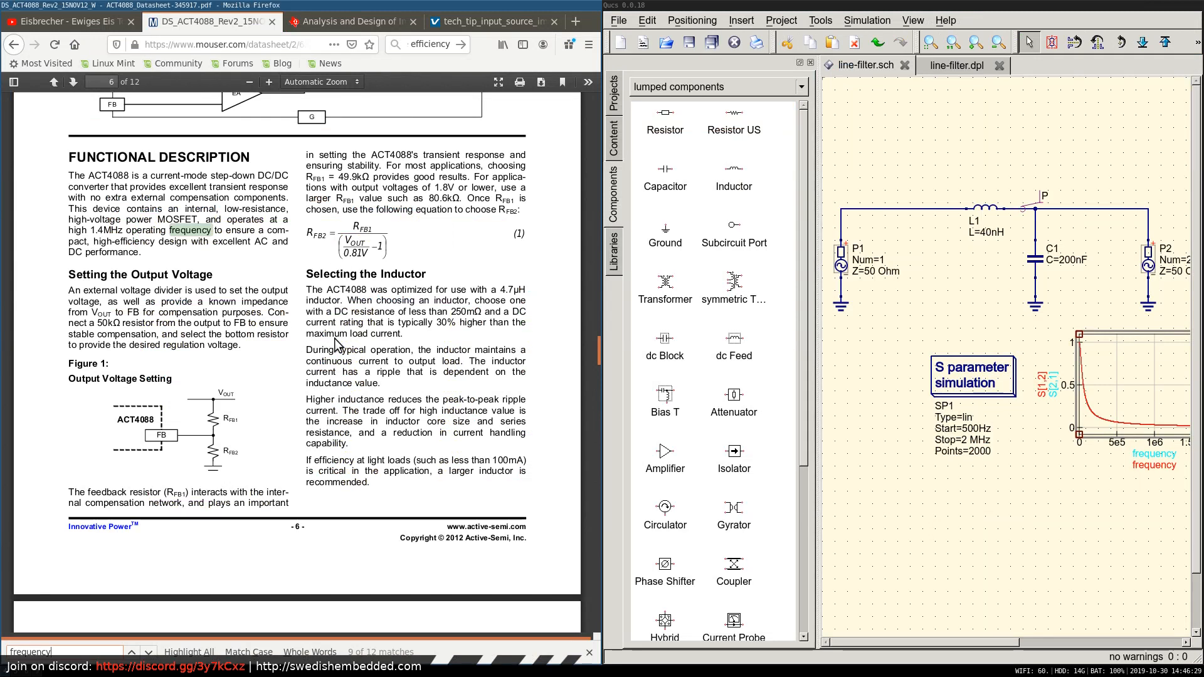
pyautogui.scroll(-1, 235, 307)
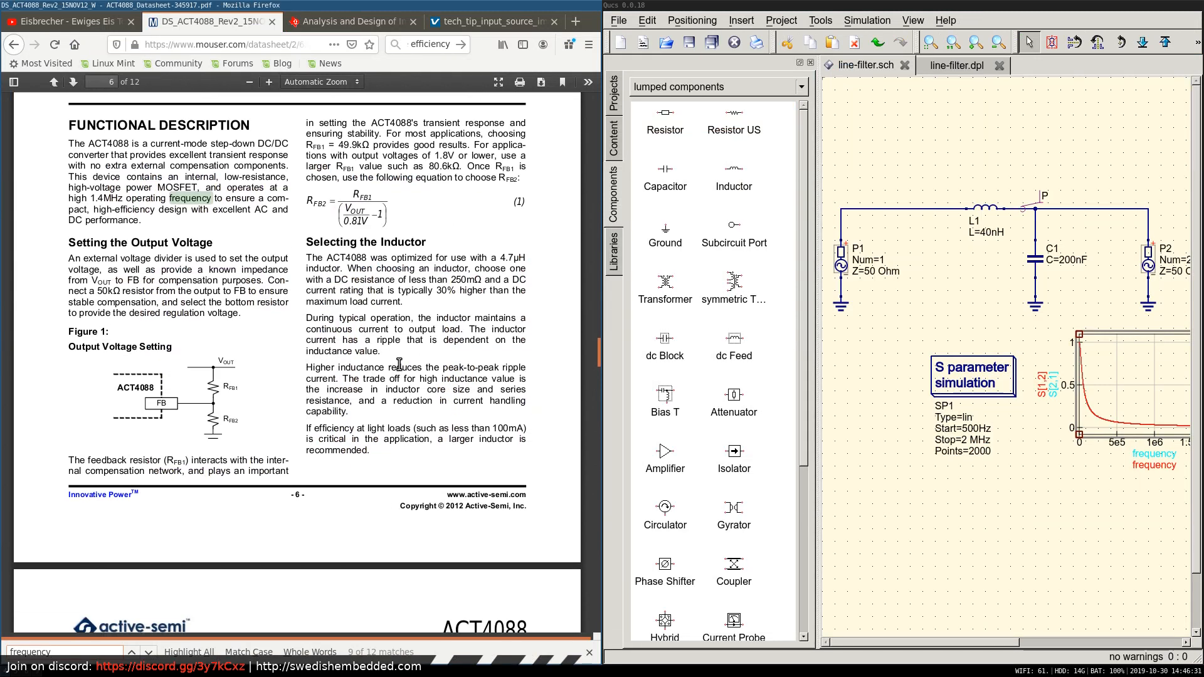
pyautogui.moveTo(595, 347); pyautogui.dragTo(596, 348)
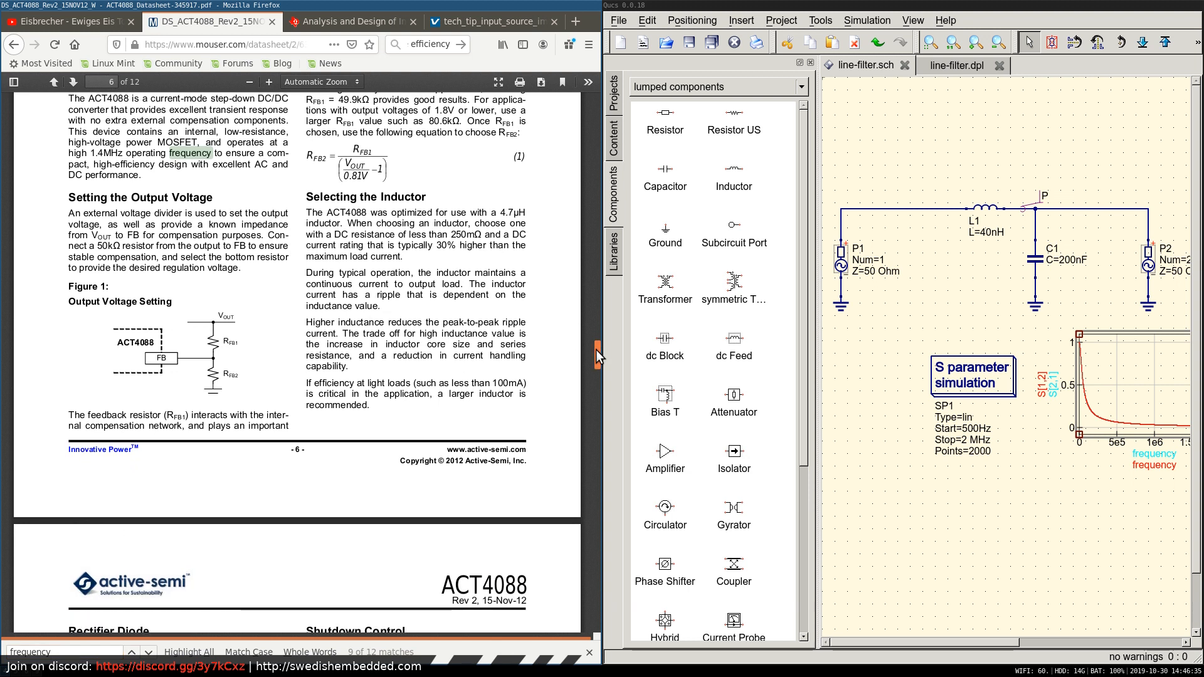
pyautogui.moveTo(596, 349); pyautogui.dragTo(580, 107)
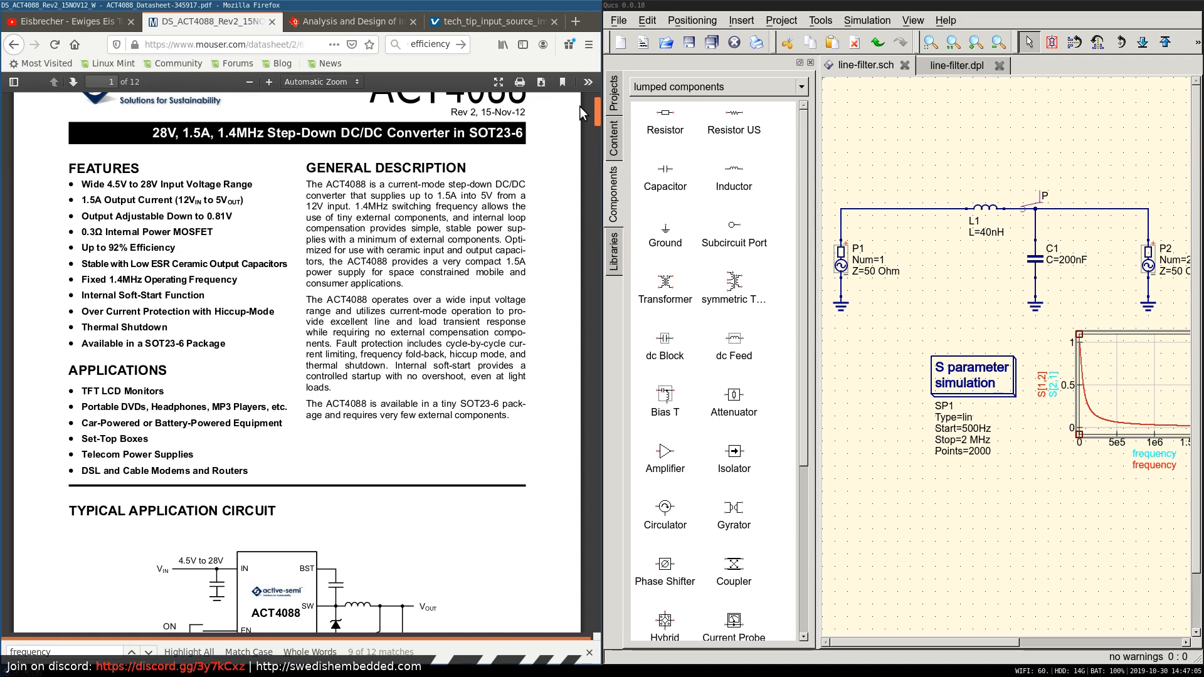
pyautogui.scroll(-1, 581, 106)
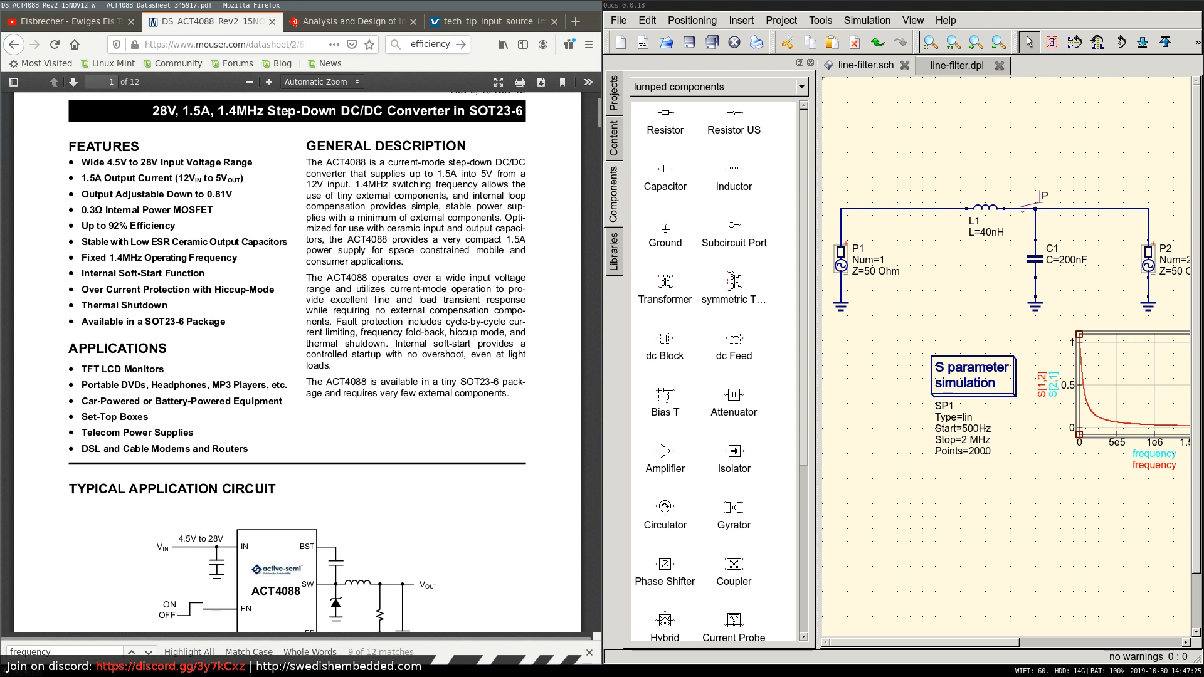
# Switch back to the Eeschema schematic and open the dcdc-24v-to-5v-1.2A sheet.
pyautogui.press('super+2')
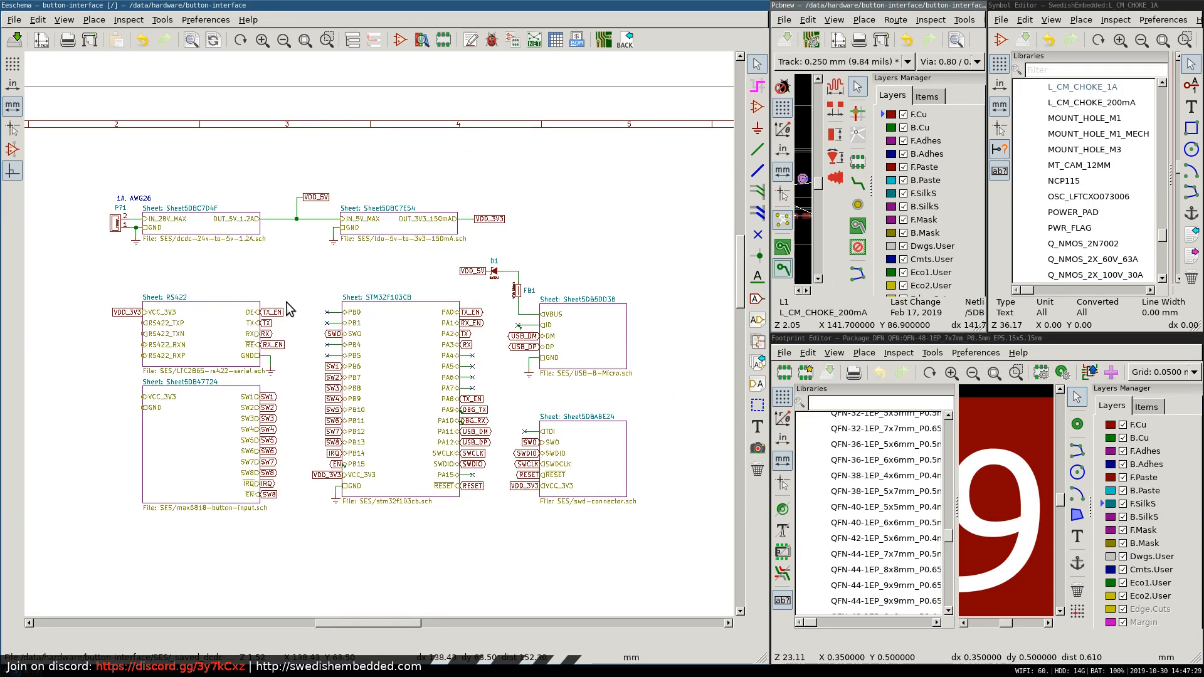
pyautogui.rightClick(194, 222)
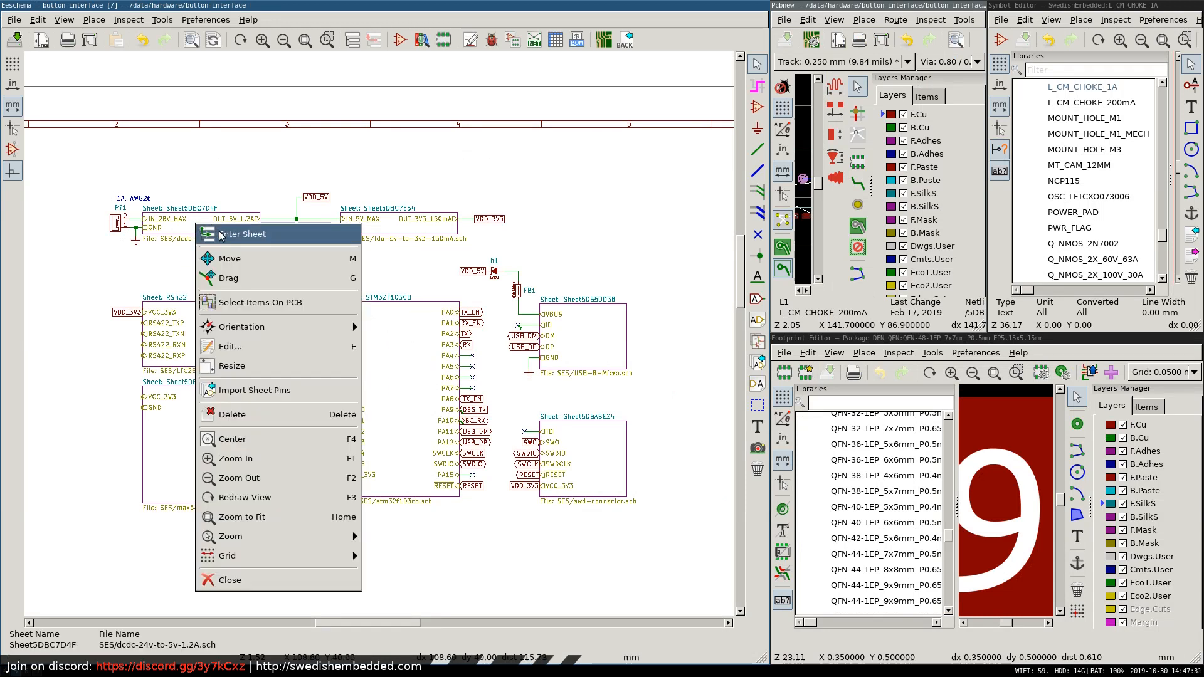
pyautogui.click(213, 229)
pyautogui.scroll(-1, 74, 373)
pyautogui.scroll(1, 380, 339)
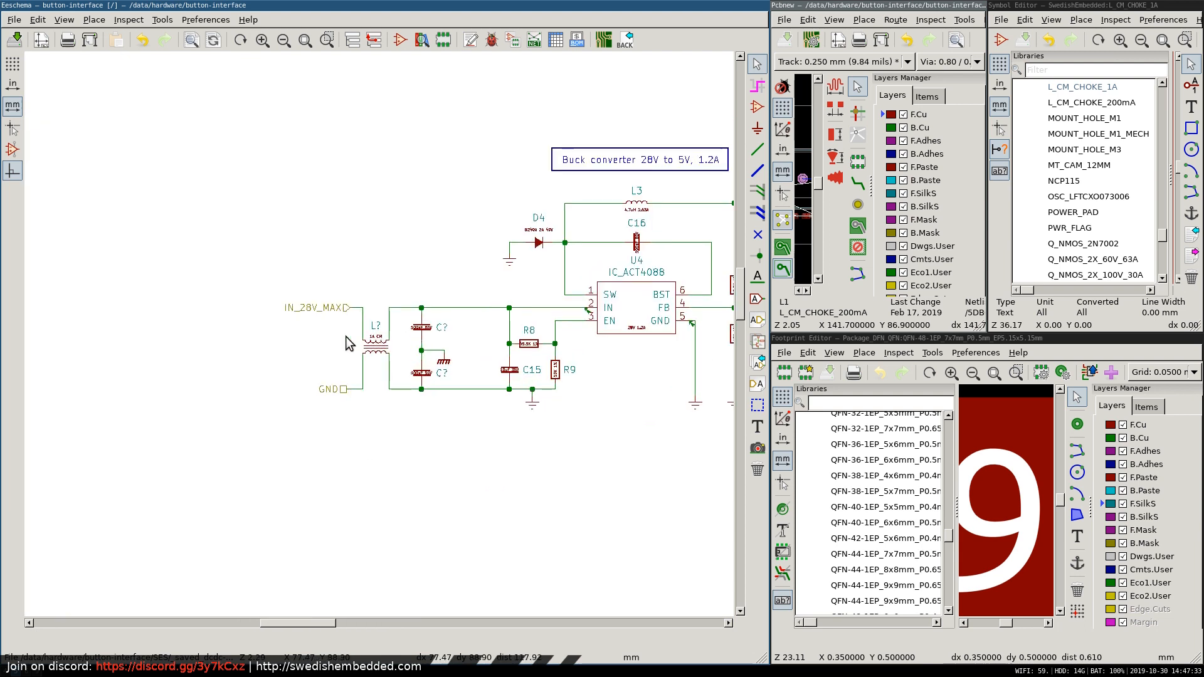
# Examine the buck converter's input filter, from the 1A common-mode choke and 100nF capacitors to the ACT4088 input.
pyautogui.scroll(4, 343, 335)
pyautogui.scroll(-4, 449, 339)
pyautogui.scroll(2, 432, 345)
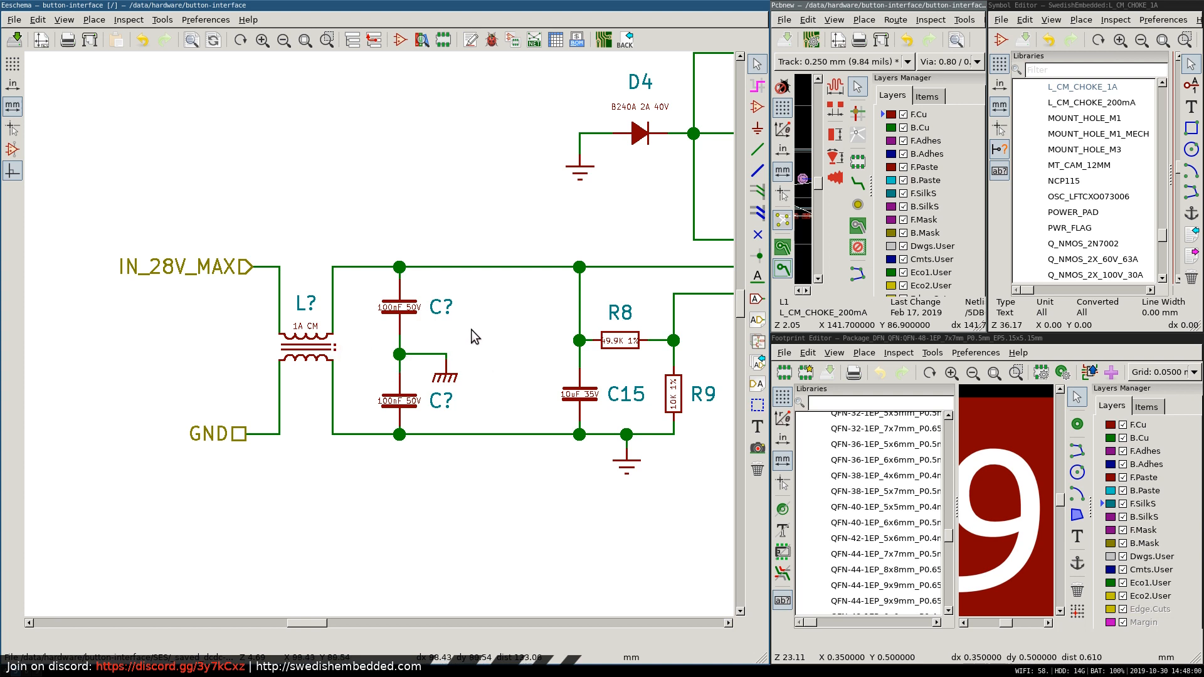
pyautogui.scroll(-3, 396, 336)
pyautogui.scroll(2, 369, 337)
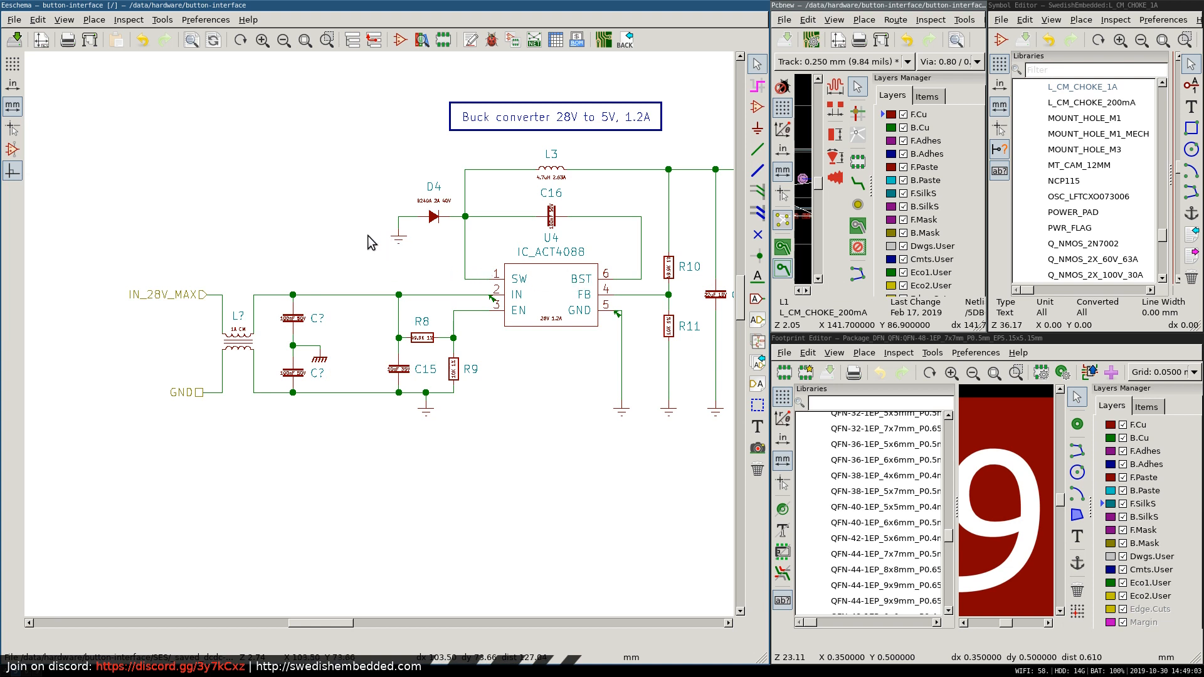
pyautogui.scroll(-3, 368, 244)
pyautogui.scroll(1, 378, 334)
pyautogui.scroll(3, 379, 339)
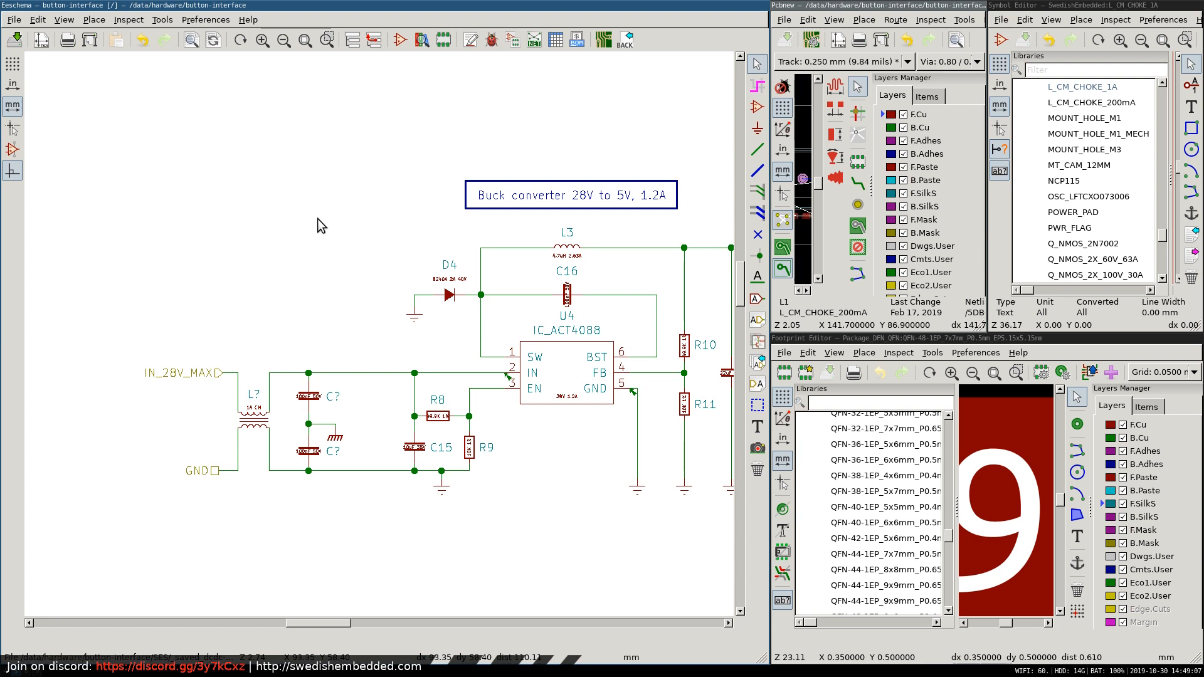
# Switch to the ACT4088 datasheet in Firefox and view the typical application circuit on page 1.
pyautogui.press('super+2')
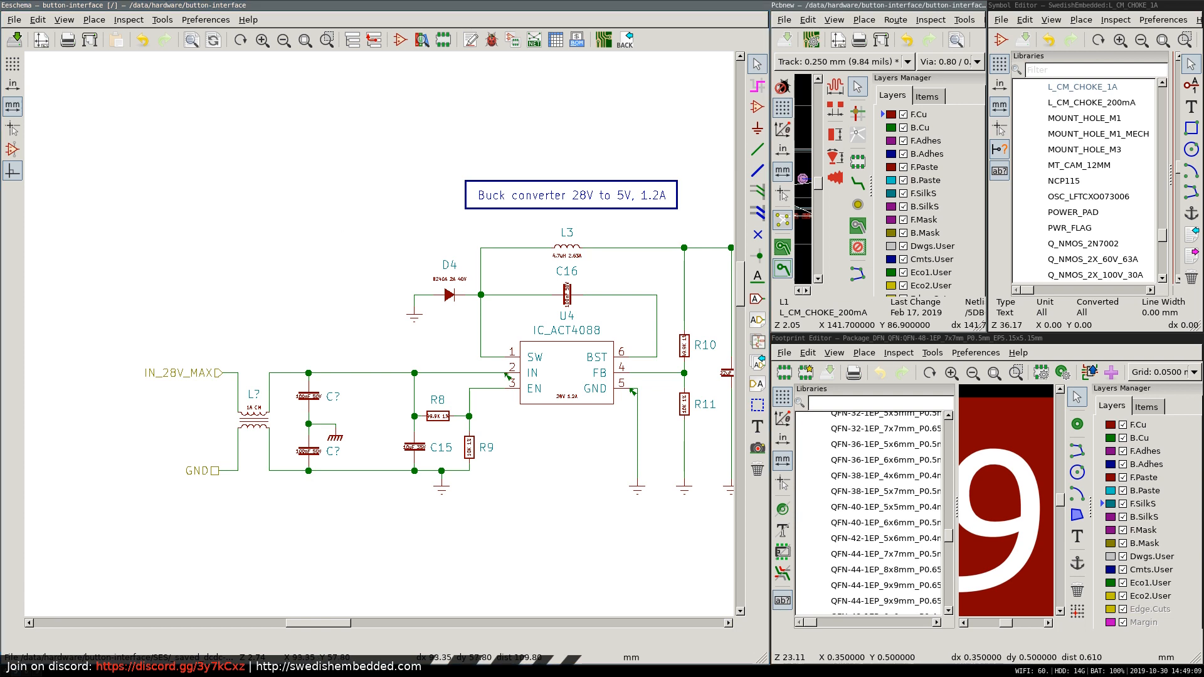
pyautogui.press('super+1')
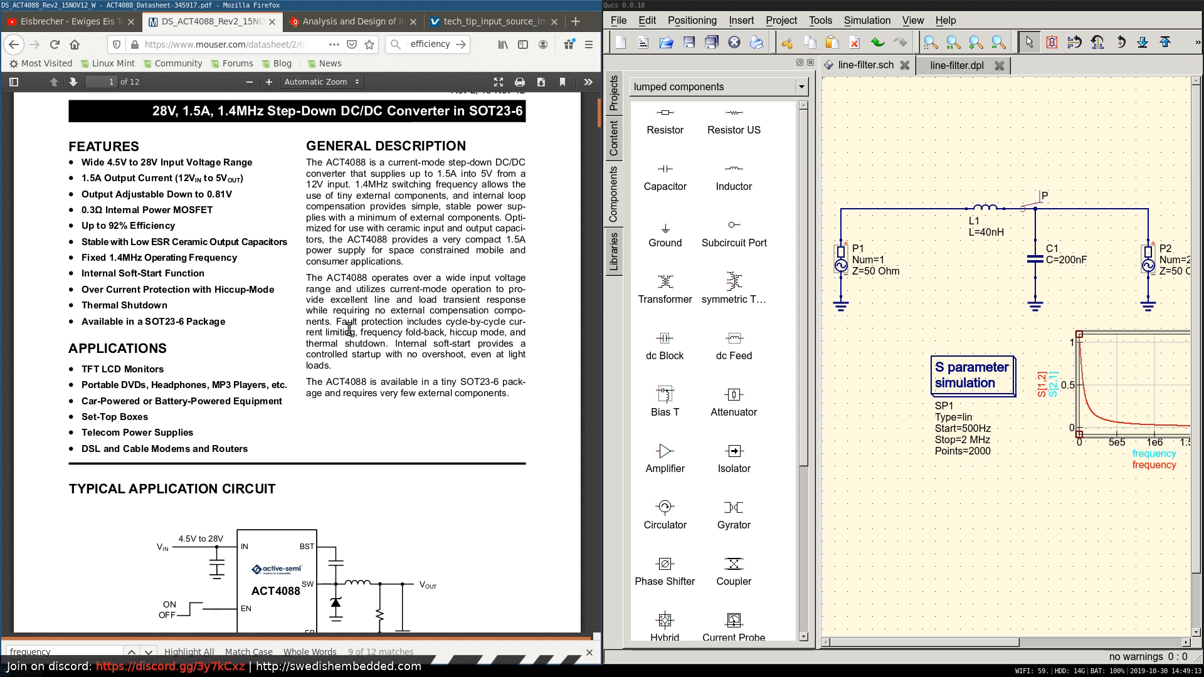
pyautogui.scroll(-2, 351, 275)
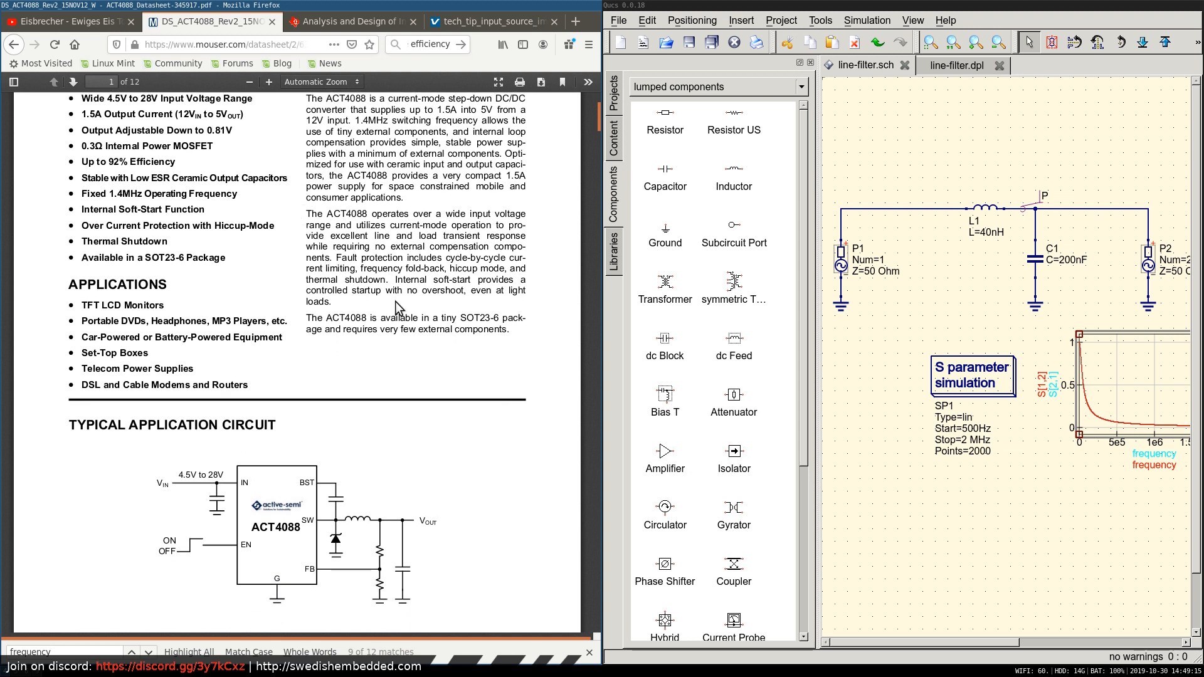
# Review the ACT4088 datasheet from the electrical characteristics on page 3 to the input and output capacitor selection on page 7.
pyautogui.moveTo(598, 119); pyautogui.dragTo(593, 217)
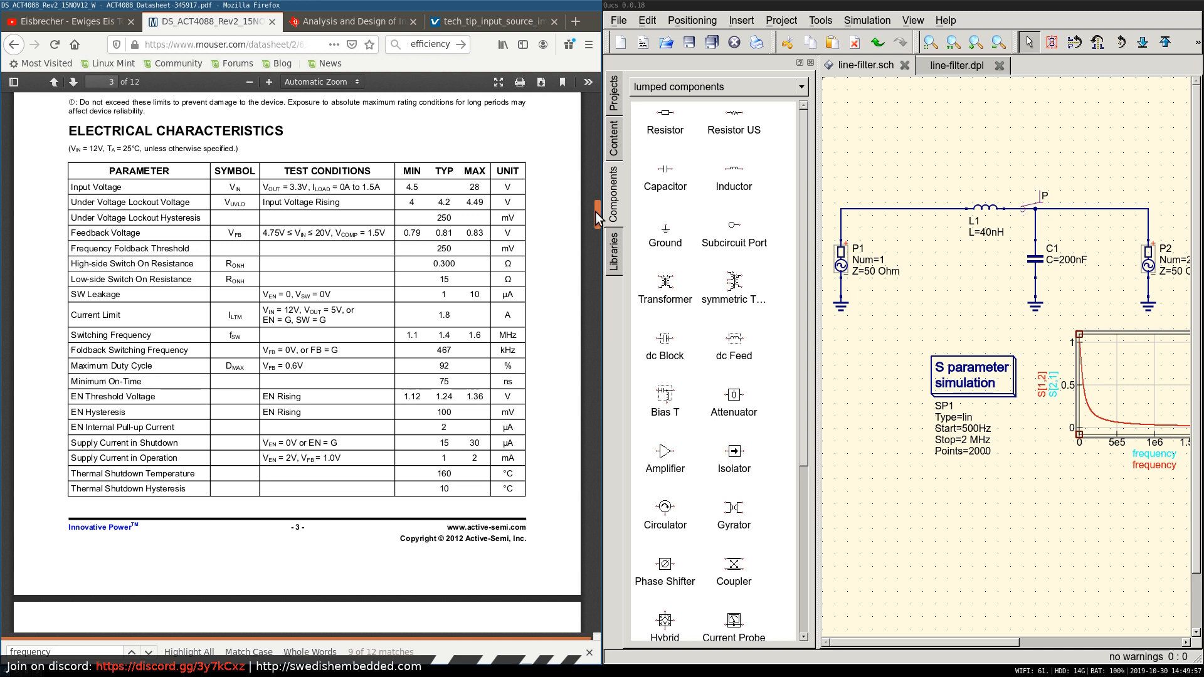
pyautogui.moveTo(597, 218); pyautogui.dragTo(598, 213)
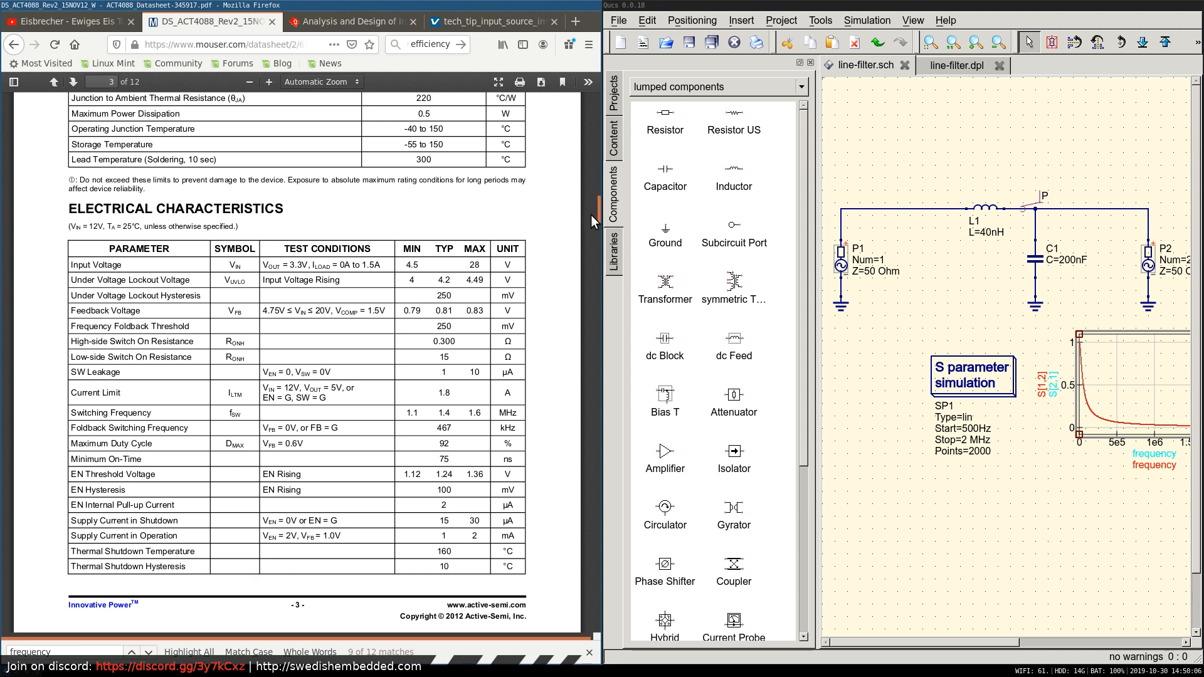
pyautogui.moveTo(598, 216); pyautogui.dragTo(592, 299)
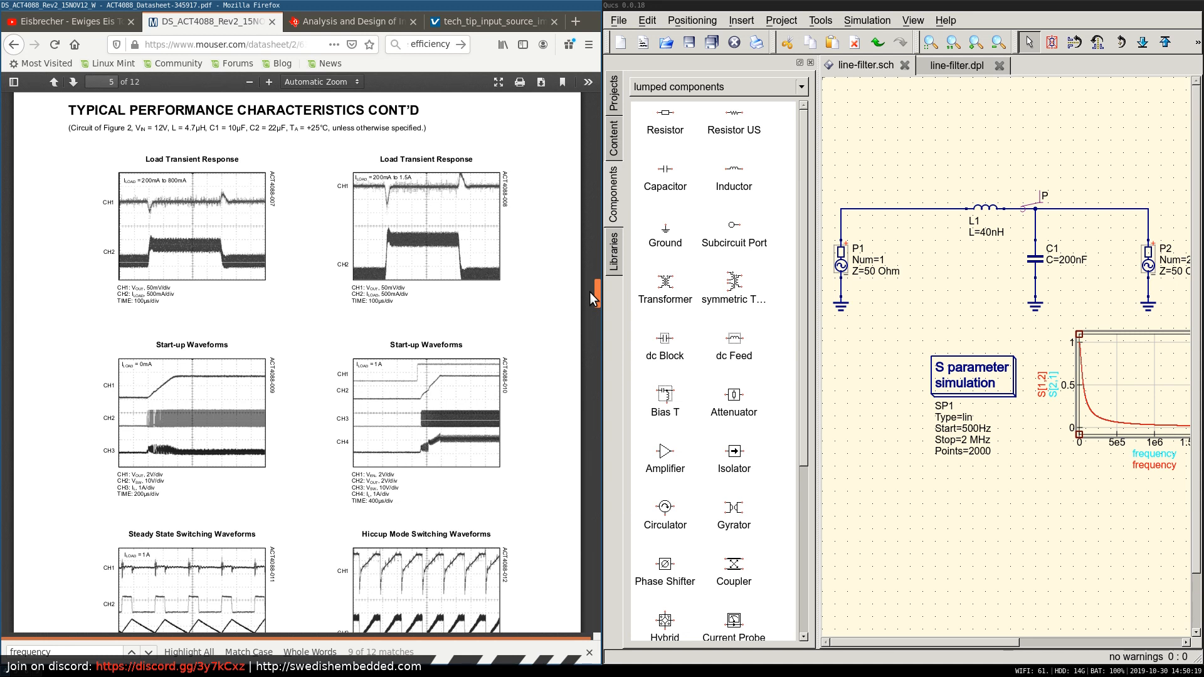
pyautogui.moveTo(589, 292); pyautogui.dragTo(582, 333)
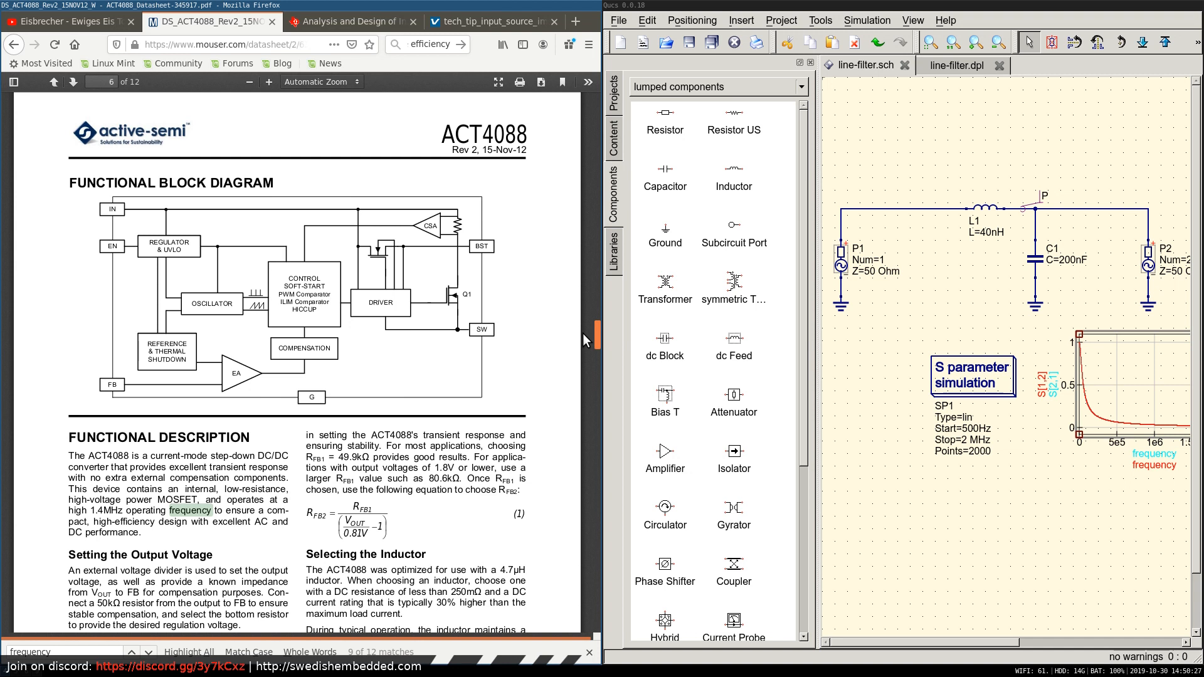
pyautogui.moveTo(582, 333); pyautogui.dragTo(582, 350)
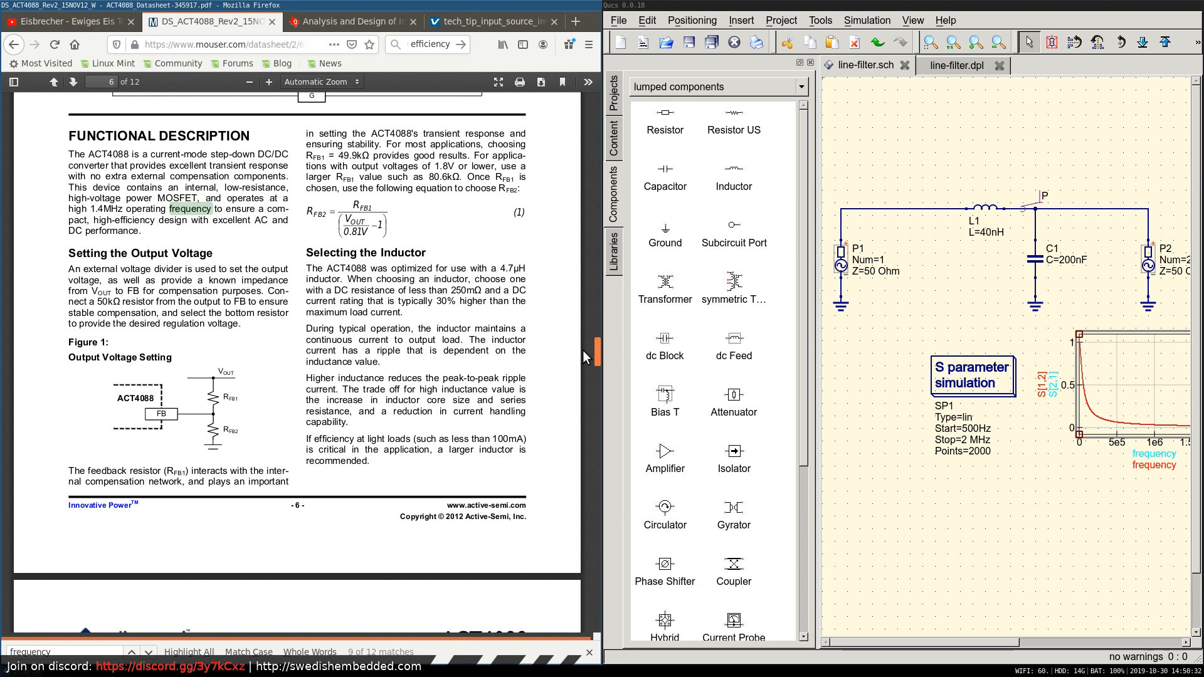
pyautogui.moveTo(581, 350); pyautogui.dragTo(582, 386)
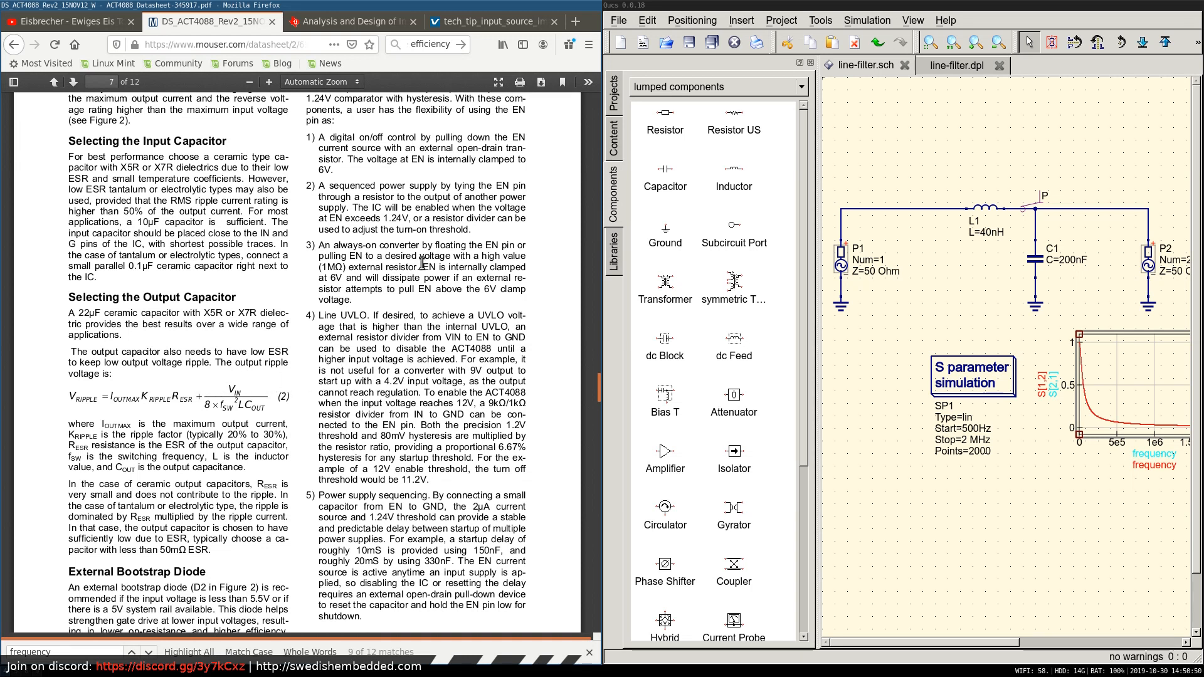
# Switch to the Eeschema schematic and examine output capacitor C17 and the feedback resistors of the buck converter.
pyautogui.press('super+2')
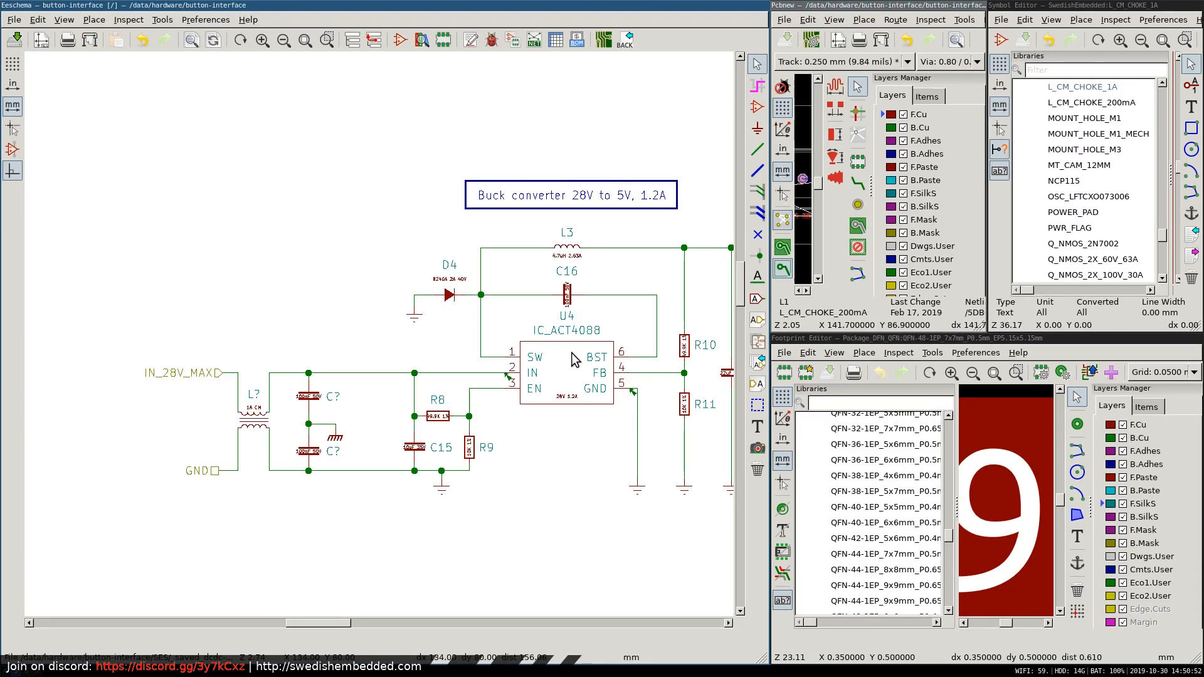
pyautogui.rightClick(380, 185)
pyautogui.click(654, 280)
pyautogui.scroll(-1, 660, 331)
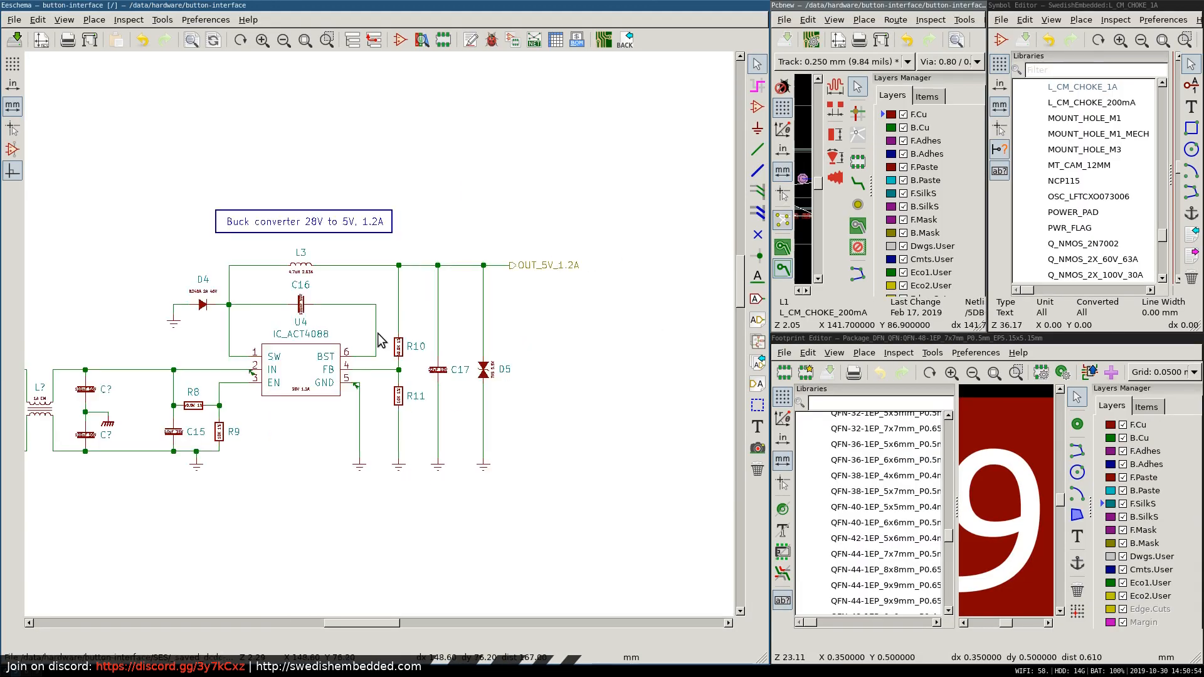
pyautogui.scroll(1, 397, 355)
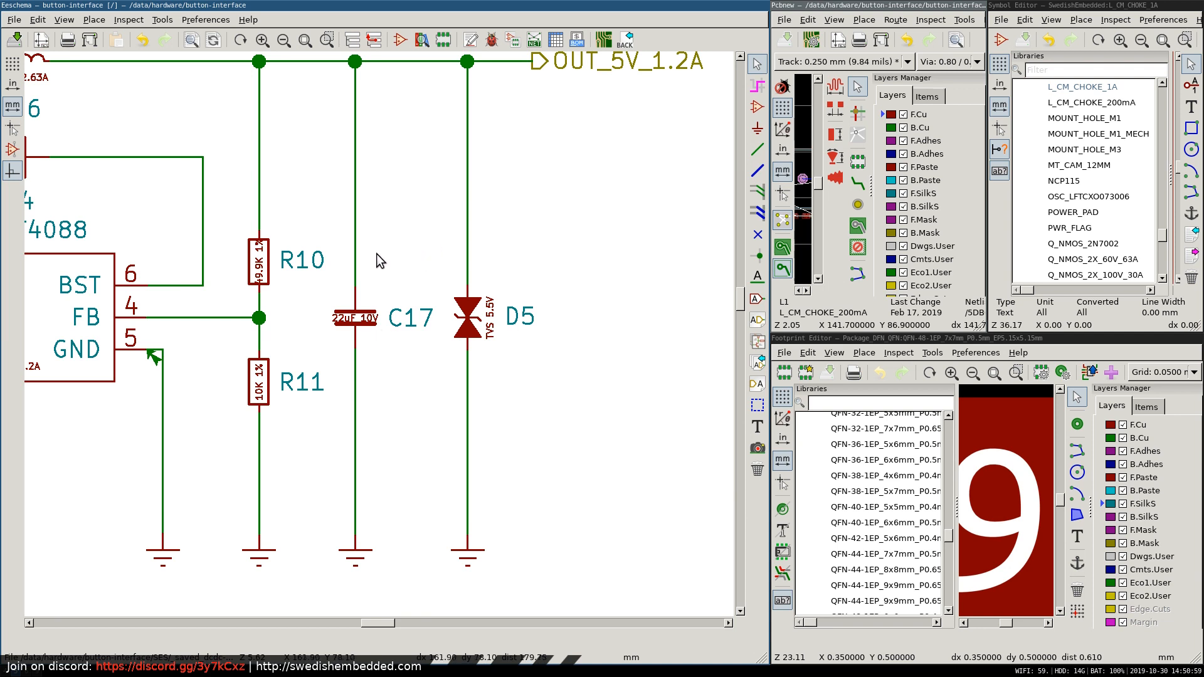
# Switch back to the ACT4088 datasheet in Firefox and read the output capacitor and external bootstrap diode sections on page 7.
pyautogui.press('super+2')
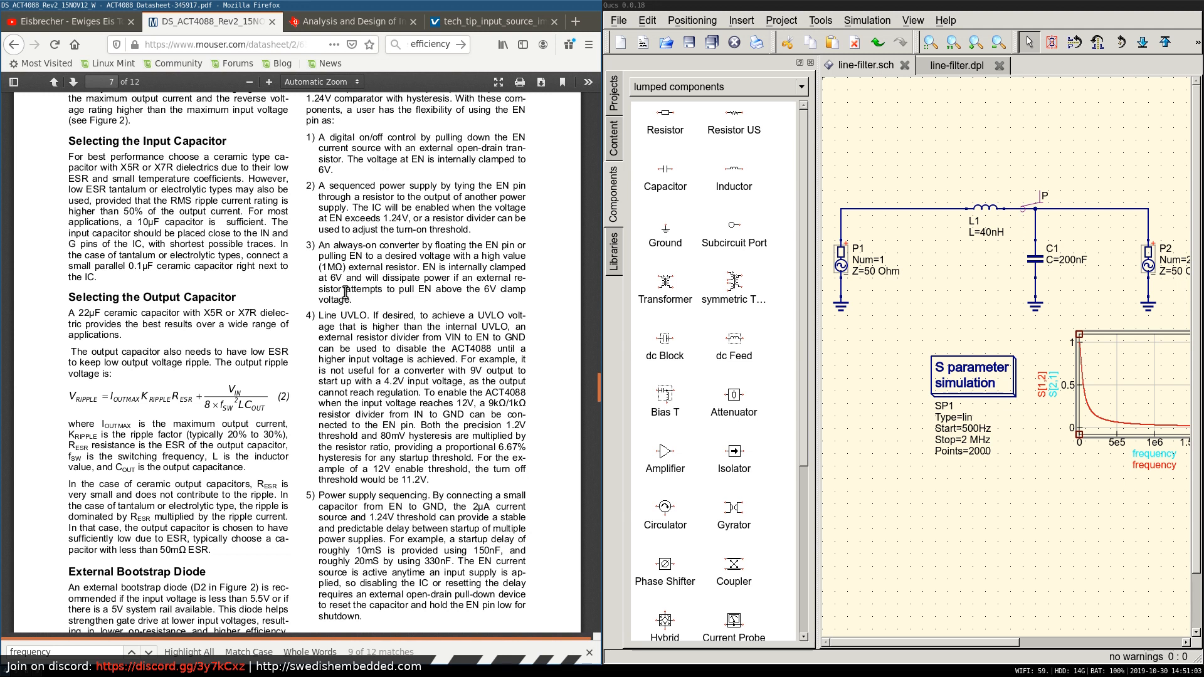
pyautogui.scroll(-2, 354, 310)
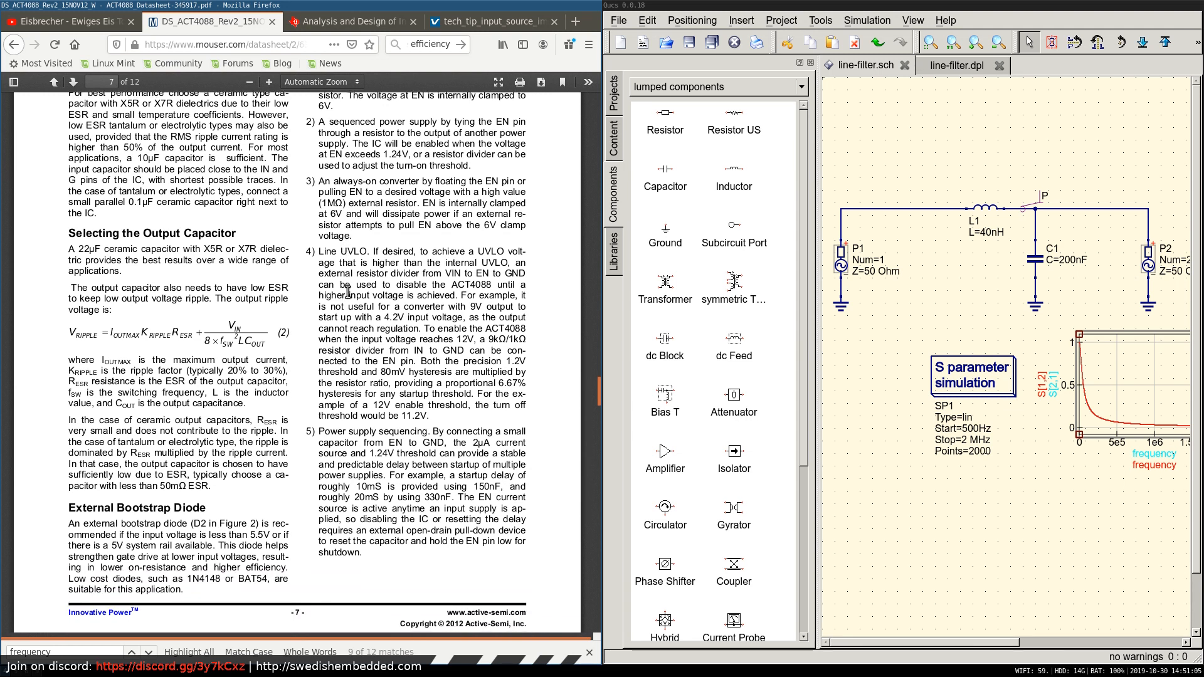
pyautogui.scroll(-3, 348, 293)
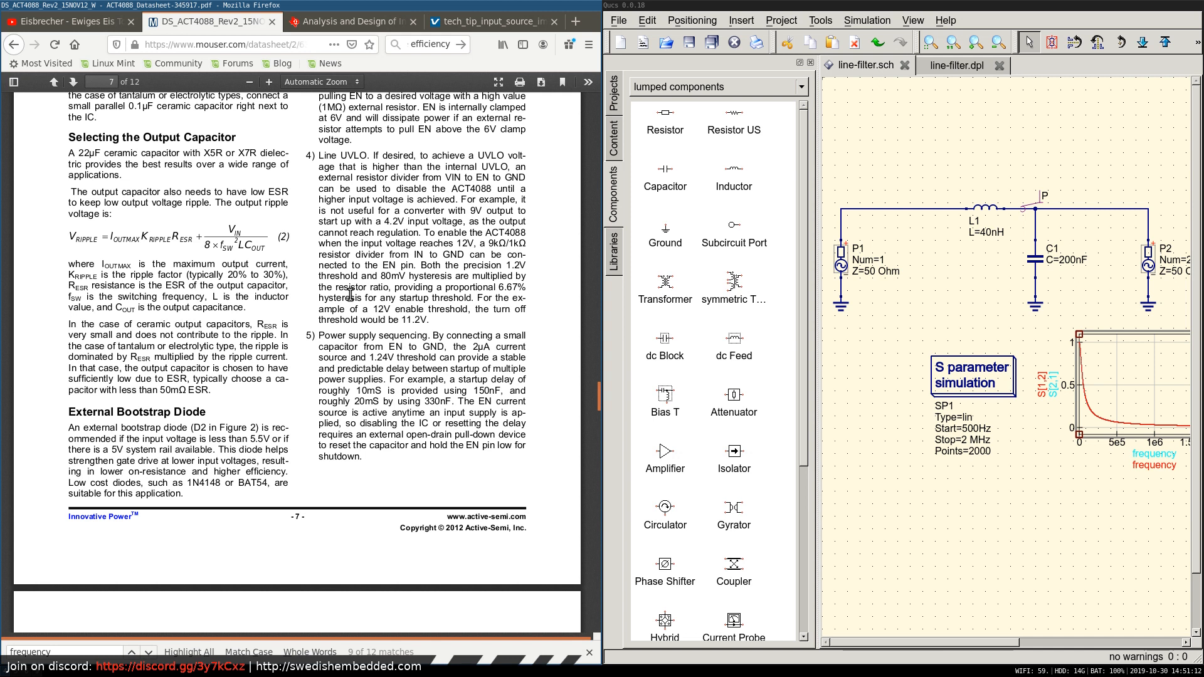
pyautogui.scroll(-2, 350, 294)
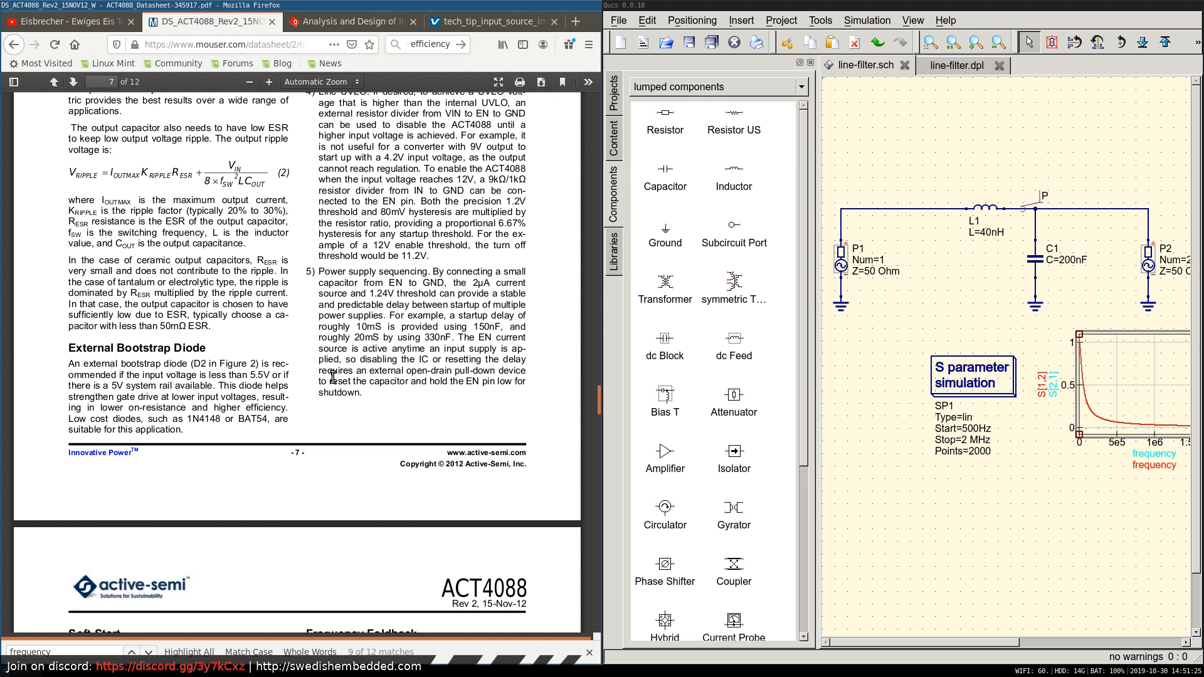
# Read the Shutdown Control section on page 7, from the EN pin on/off options to line UVLO and power supply sequencing.
pyautogui.scroll(3, 409, 379)
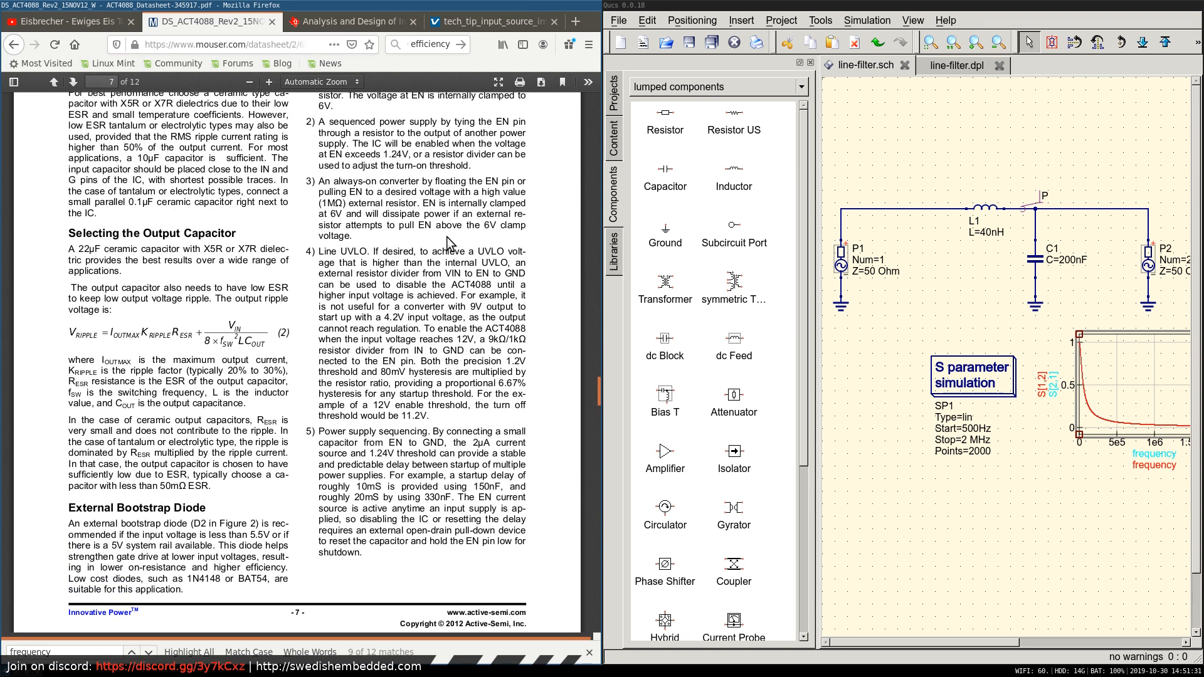
pyautogui.scroll(1, 459, 339)
pyautogui.scroll(5, 459, 338)
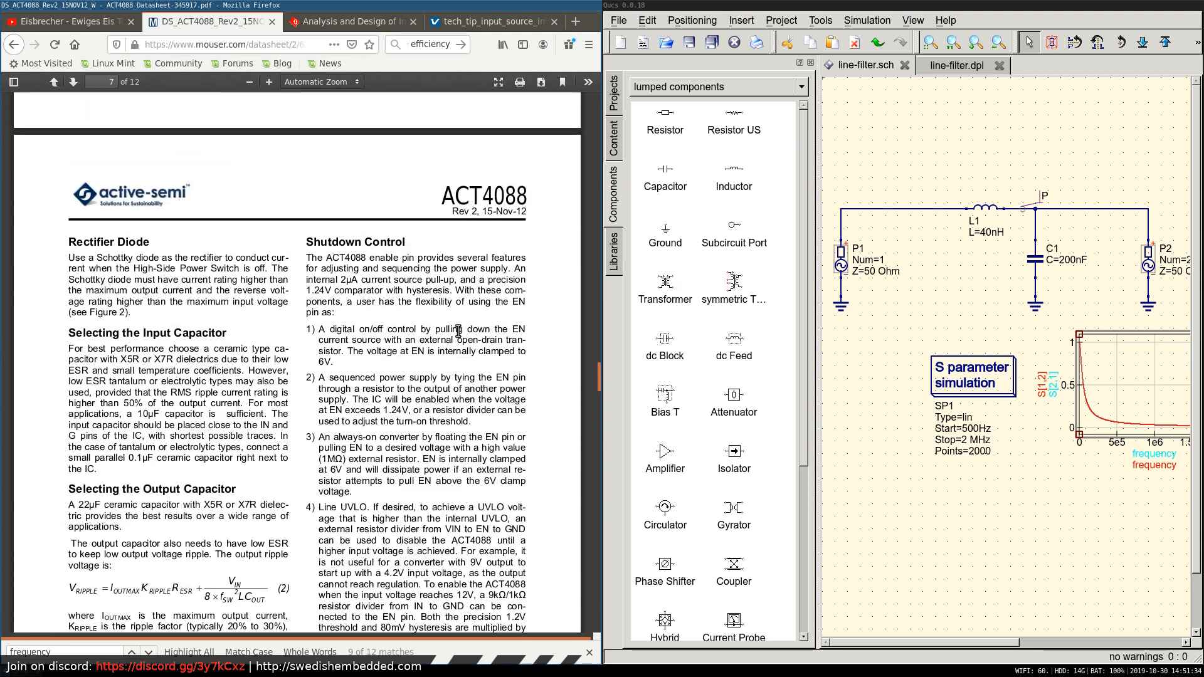
pyautogui.scroll(-3, 458, 337)
pyautogui.scroll(1, 457, 338)
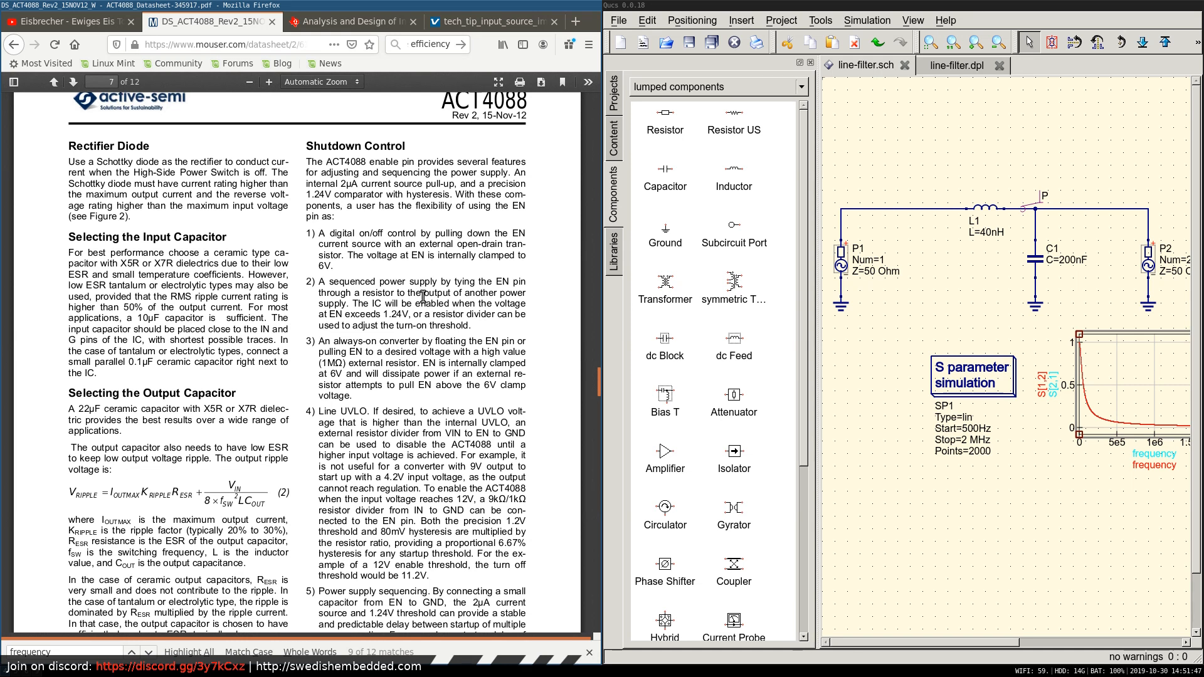
pyautogui.scroll(-1, 421, 303)
pyautogui.scroll(-1, 421, 303)
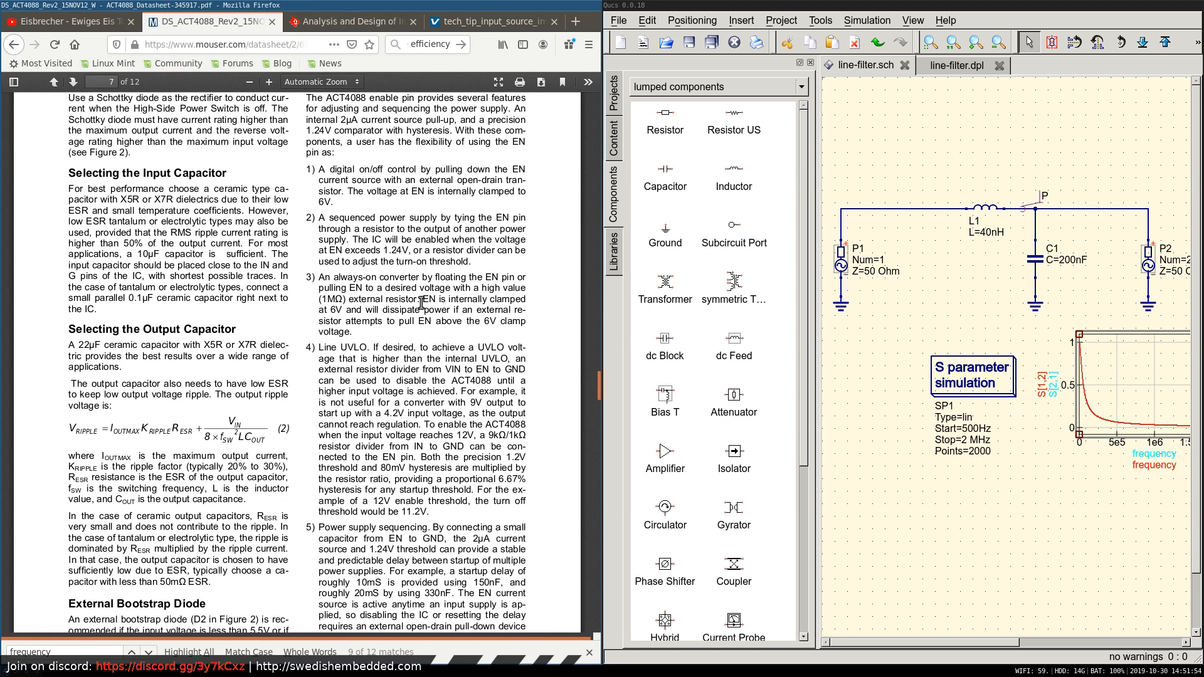
pyautogui.scroll(-2, 422, 303)
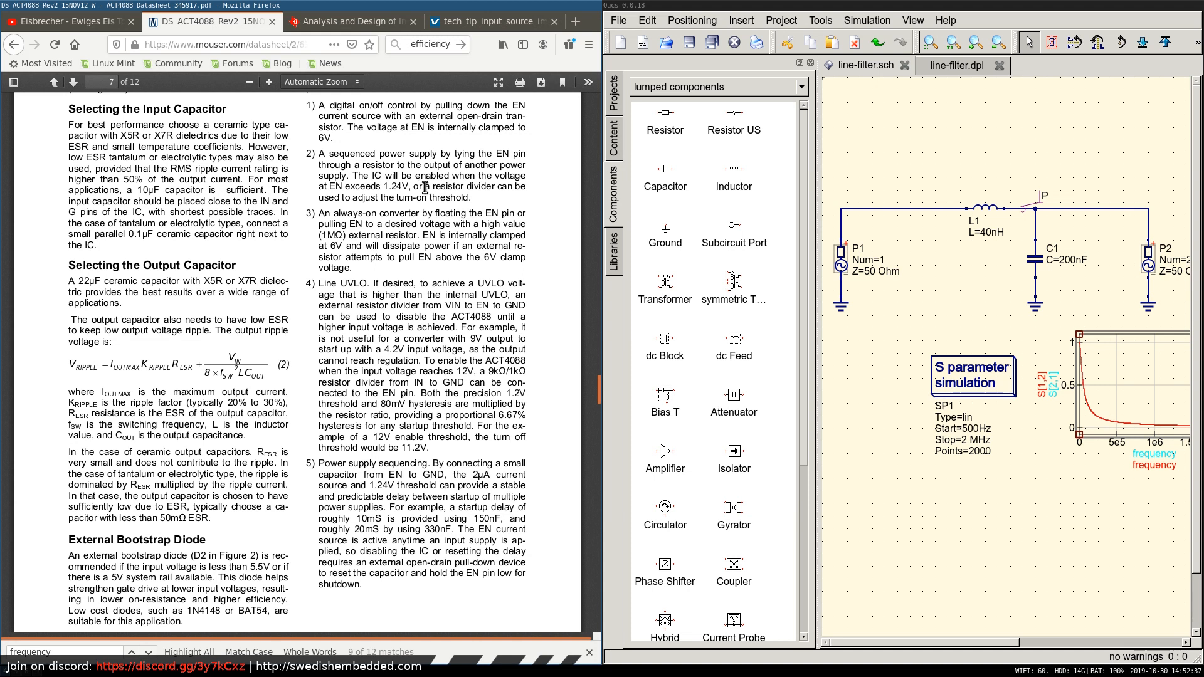
pyautogui.scroll(-2, 414, 214)
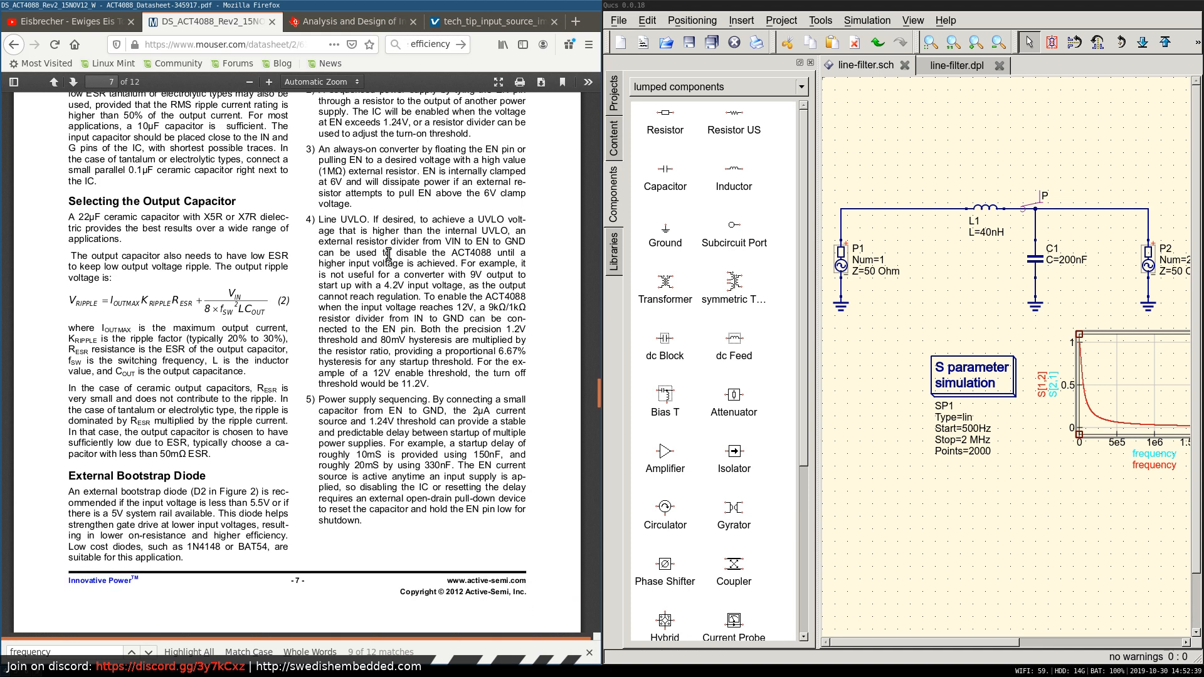
pyautogui.scroll(-3, 364, 330)
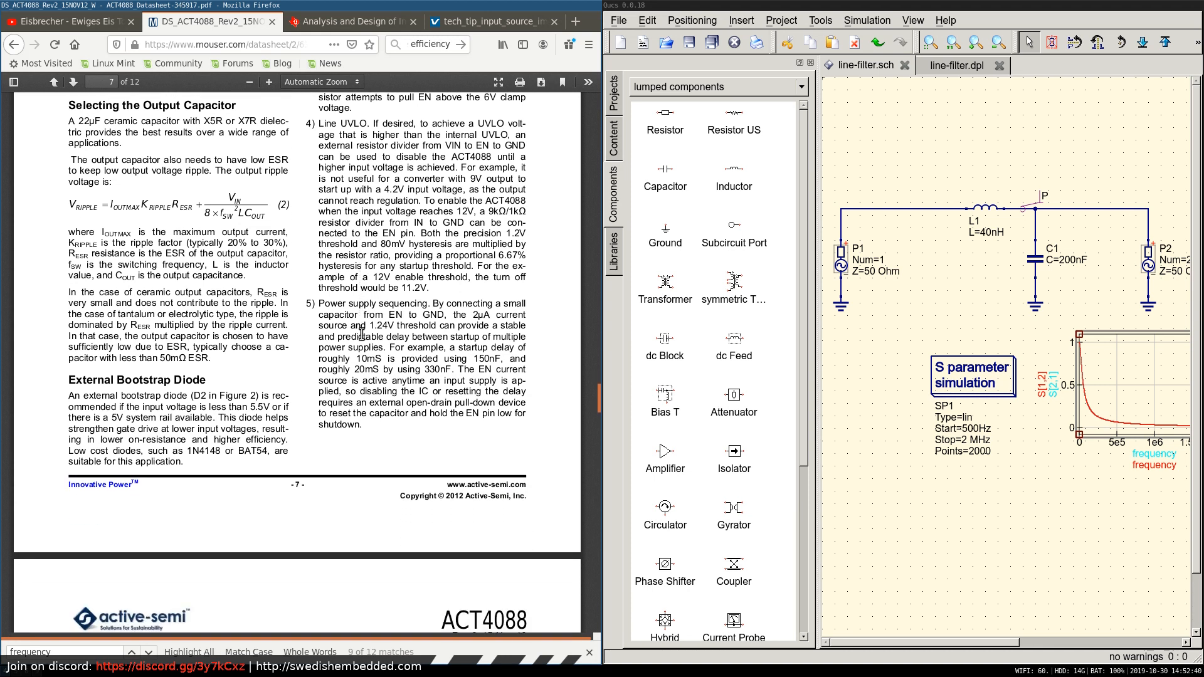
pyautogui.scroll(-3, 362, 332)
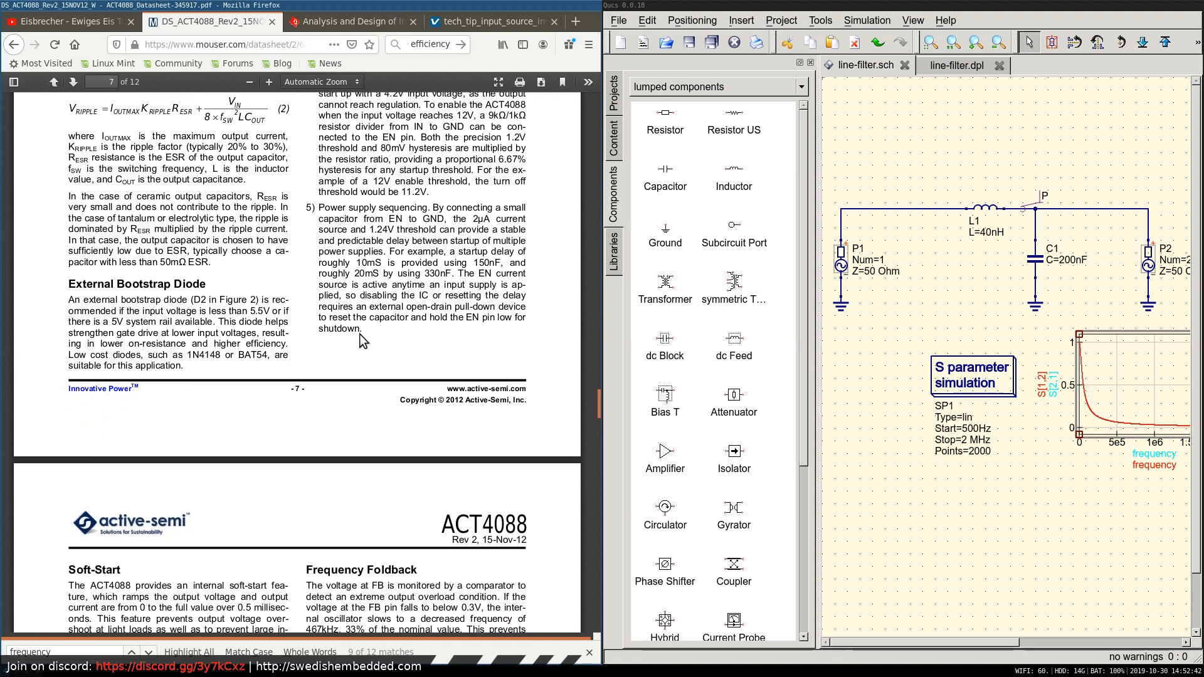
# Examine the soft-start and frequency foldback descriptions and the Figure 2 typical 5V/1.5A application circuit on page 8.
pyautogui.scroll(-6, 359, 334)
pyautogui.scroll(-6, 360, 335)
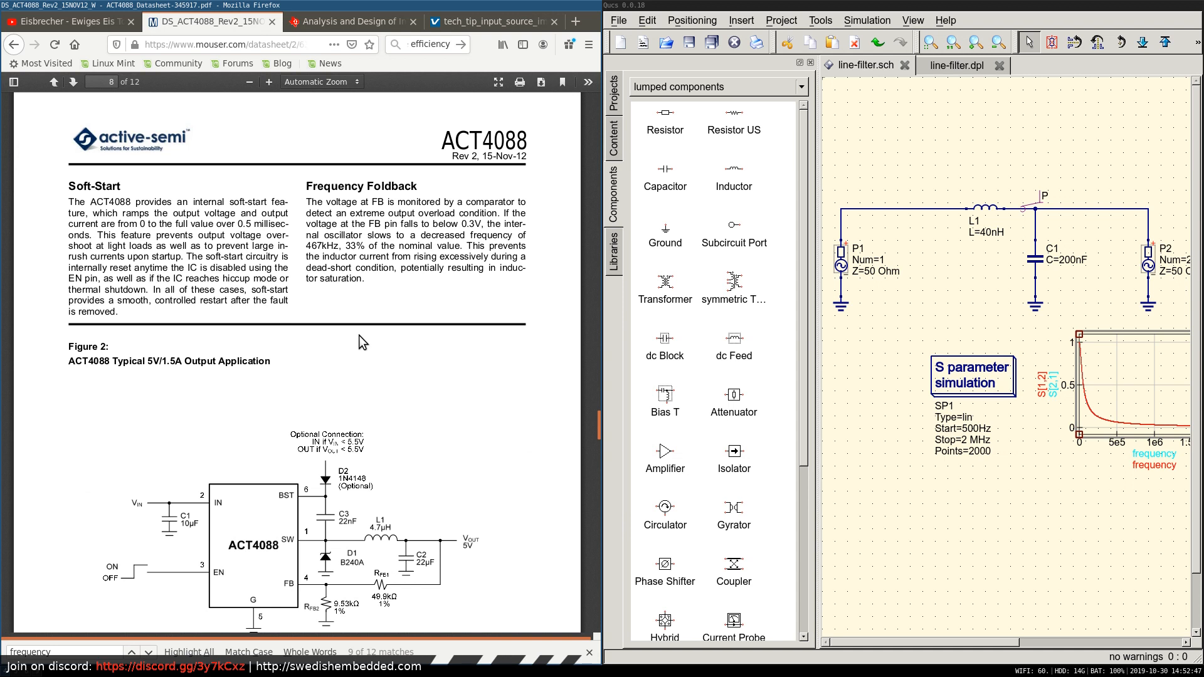
pyautogui.scroll(-2, 358, 335)
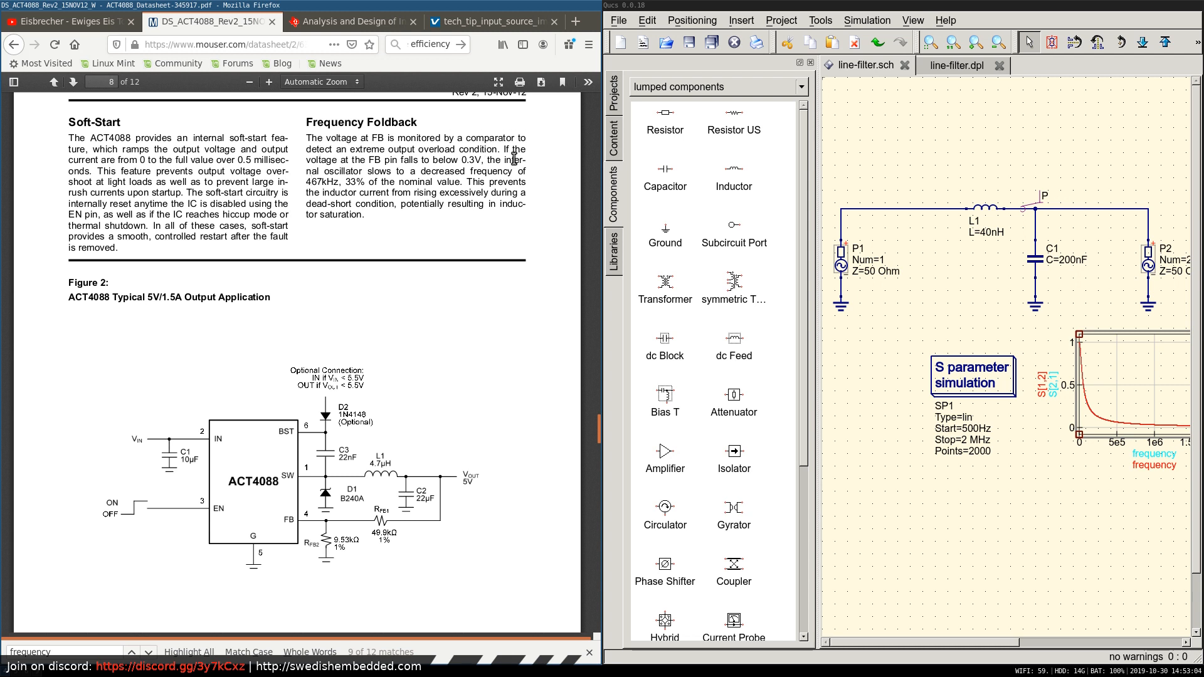
pyautogui.scroll(-4, 383, 213)
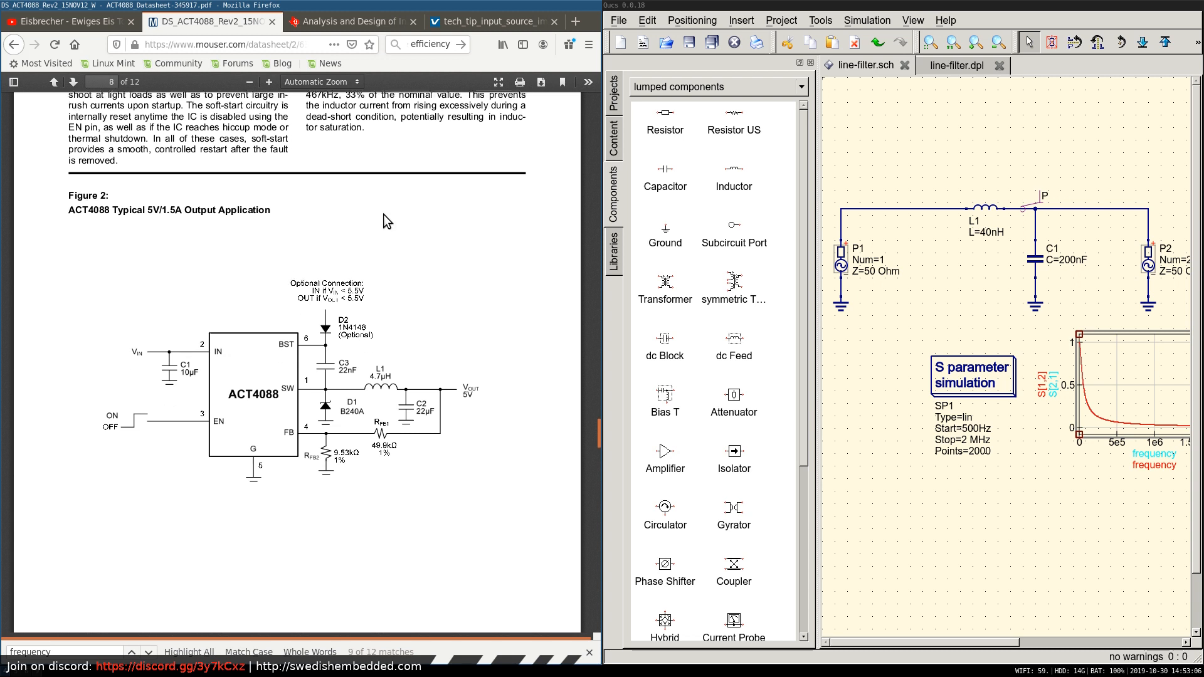
pyautogui.scroll(-2, 382, 216)
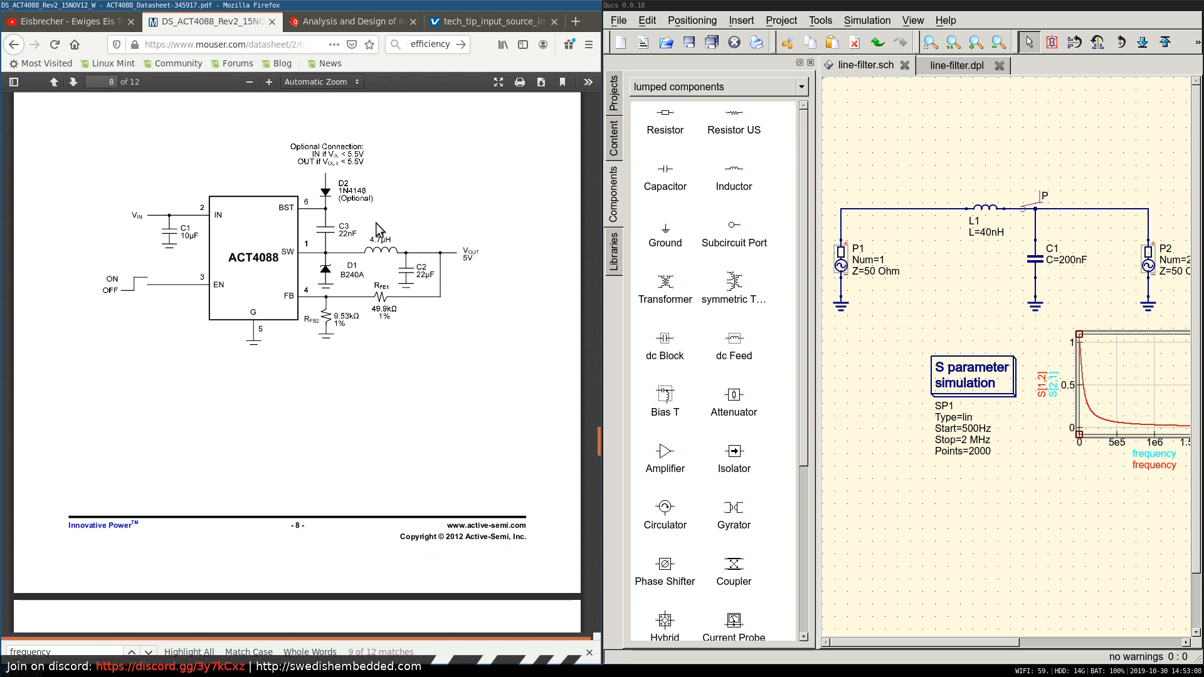
pyautogui.scroll(-2, 346, 288)
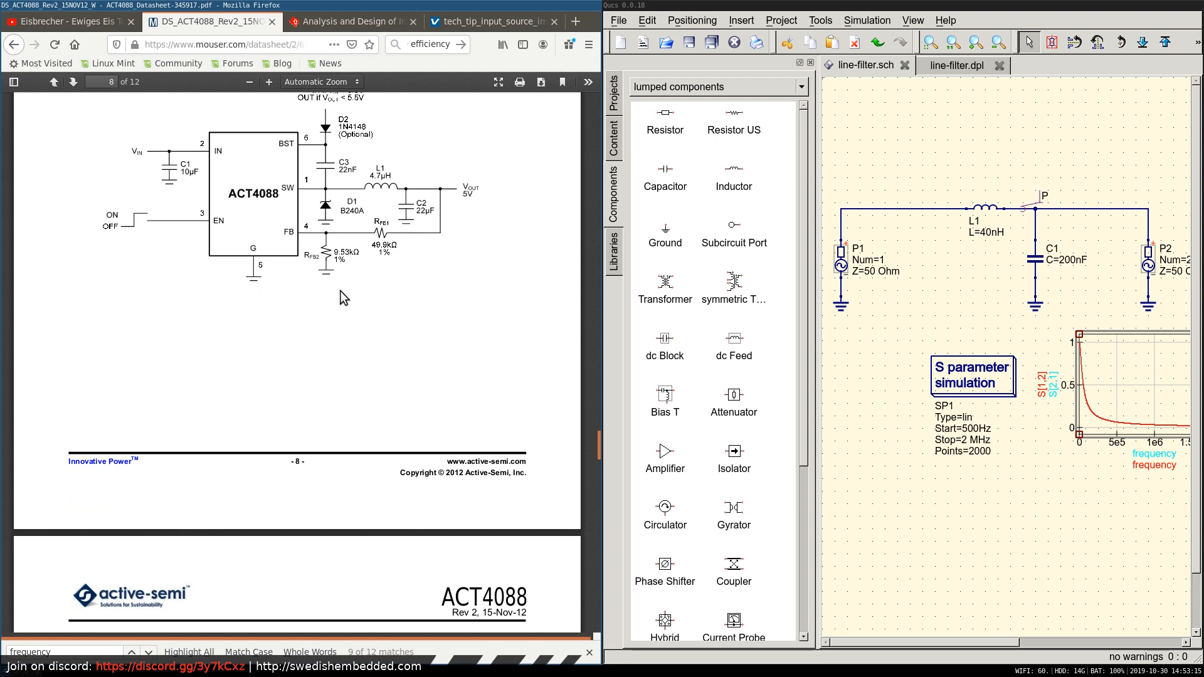
pyautogui.scroll(2, 352, 221)
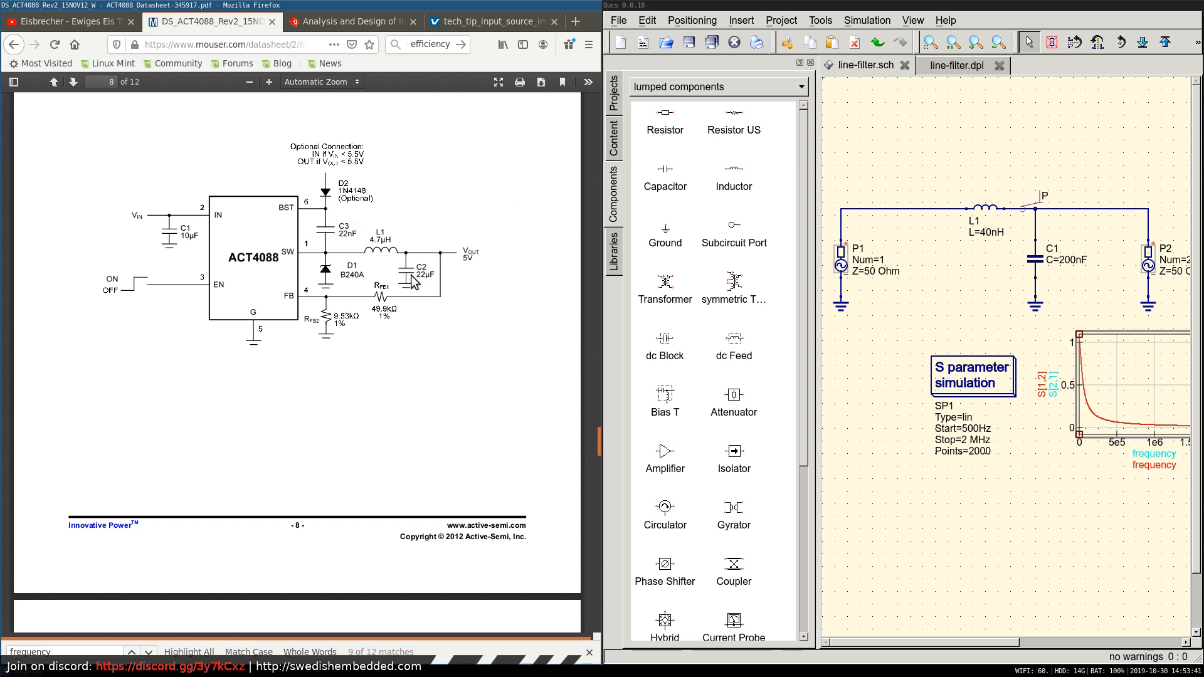
pyautogui.scroll(-1, 436, 216)
pyautogui.scroll(5, 436, 217)
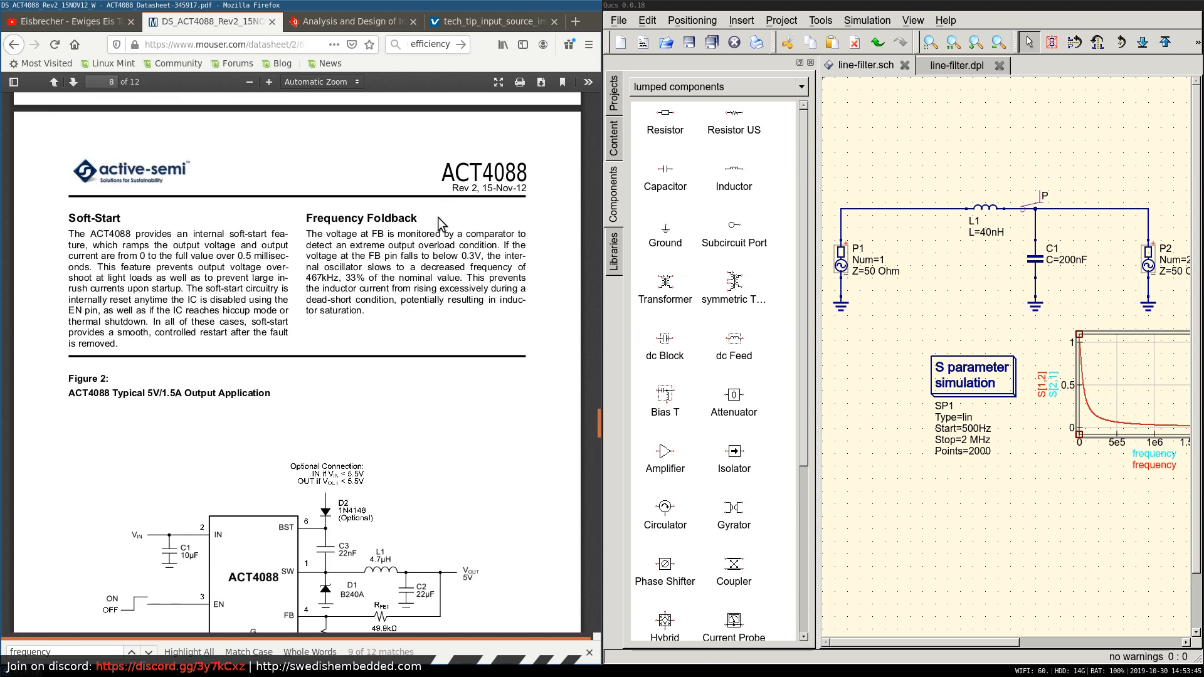
pyautogui.scroll(-3, 438, 217)
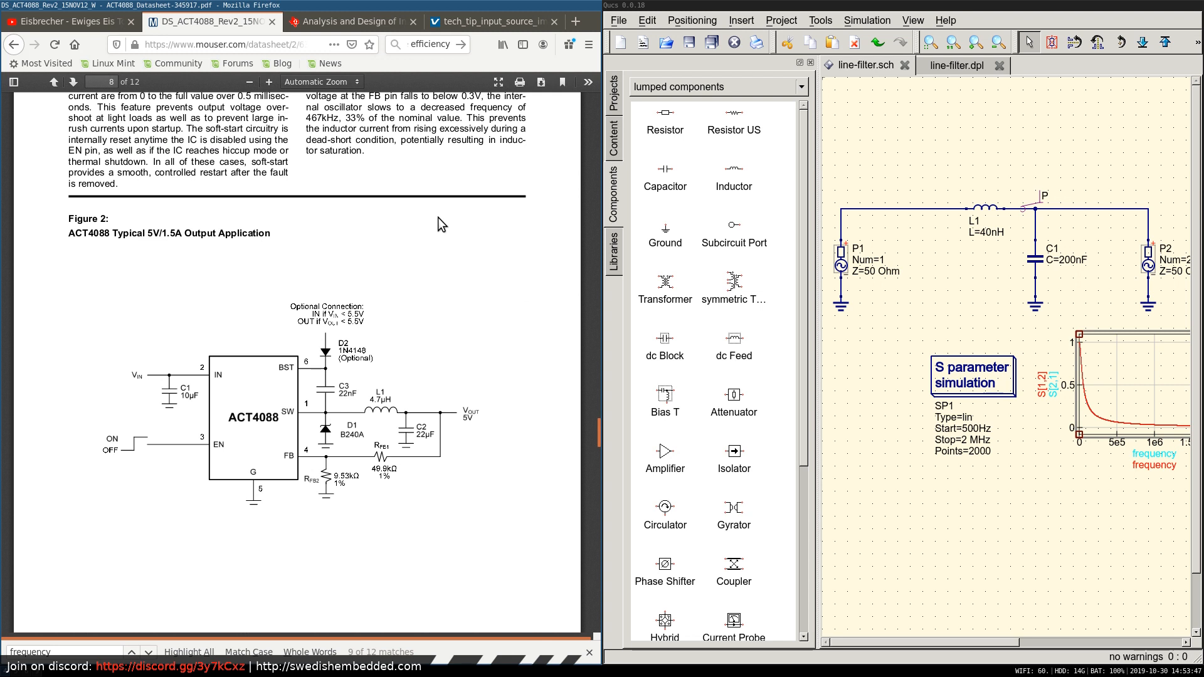
# Switch to the Eeschema schematic and place a SwedishEmbedded D_1N4148 diode vertically between the L3 output line and the BST wire.
pyautogui.press('super+2')
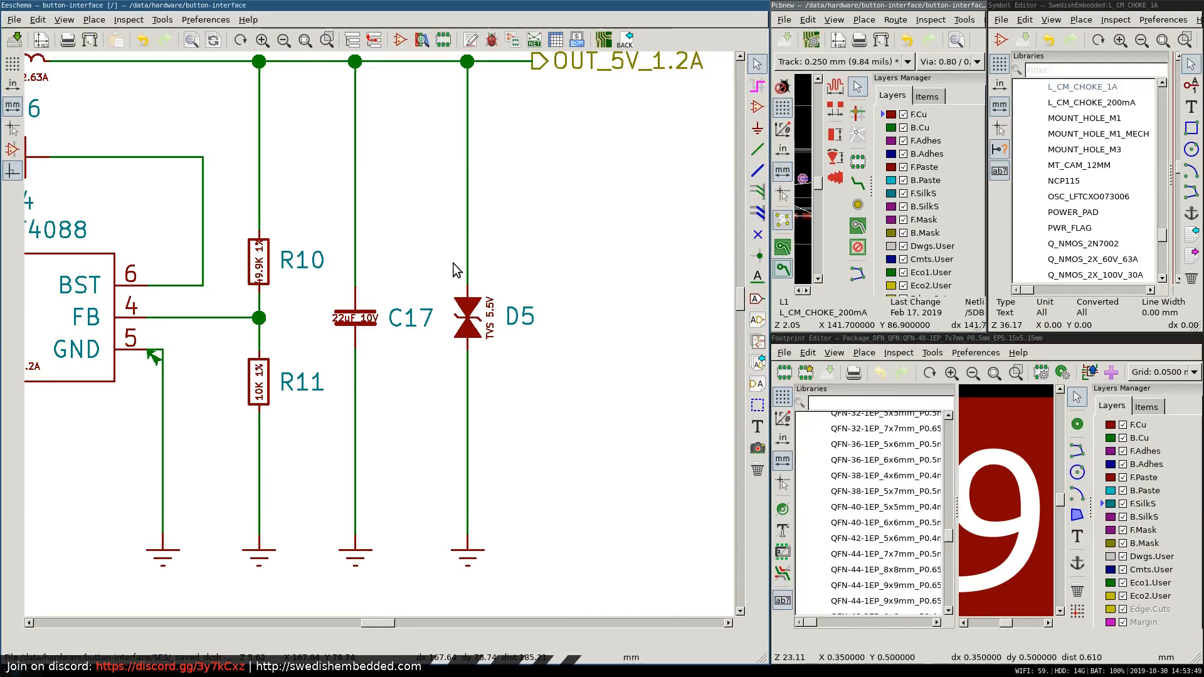
pyautogui.scroll(-3, 375, 177)
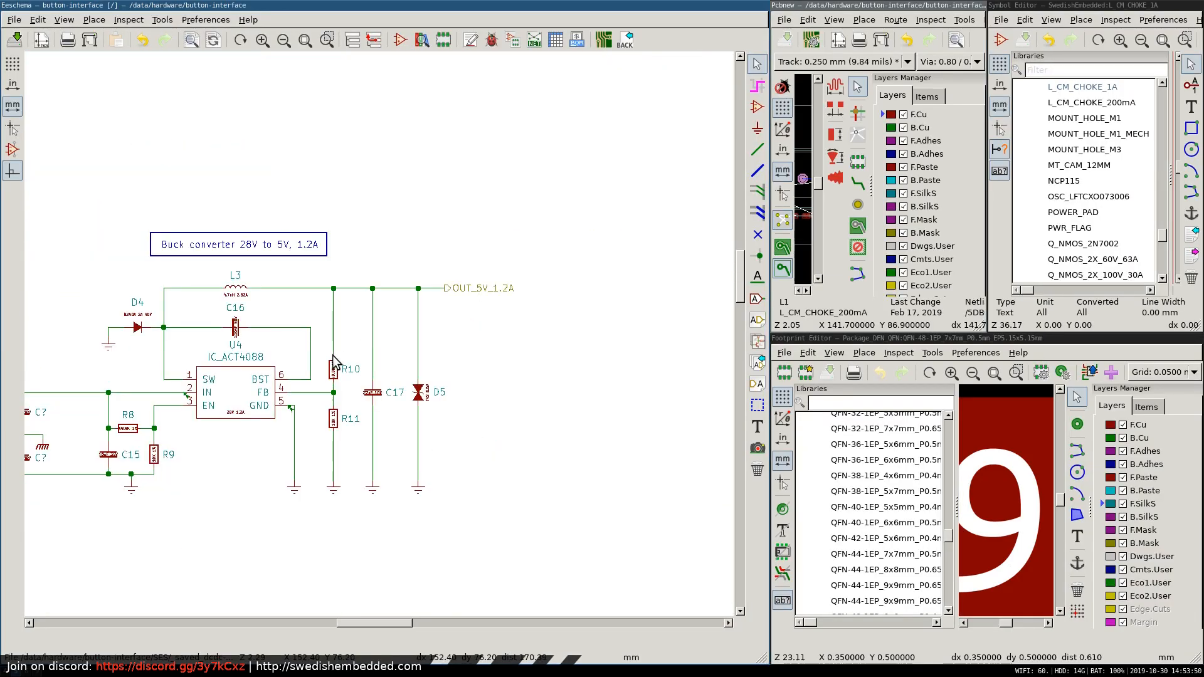
pyautogui.scroll(2, 282, 340)
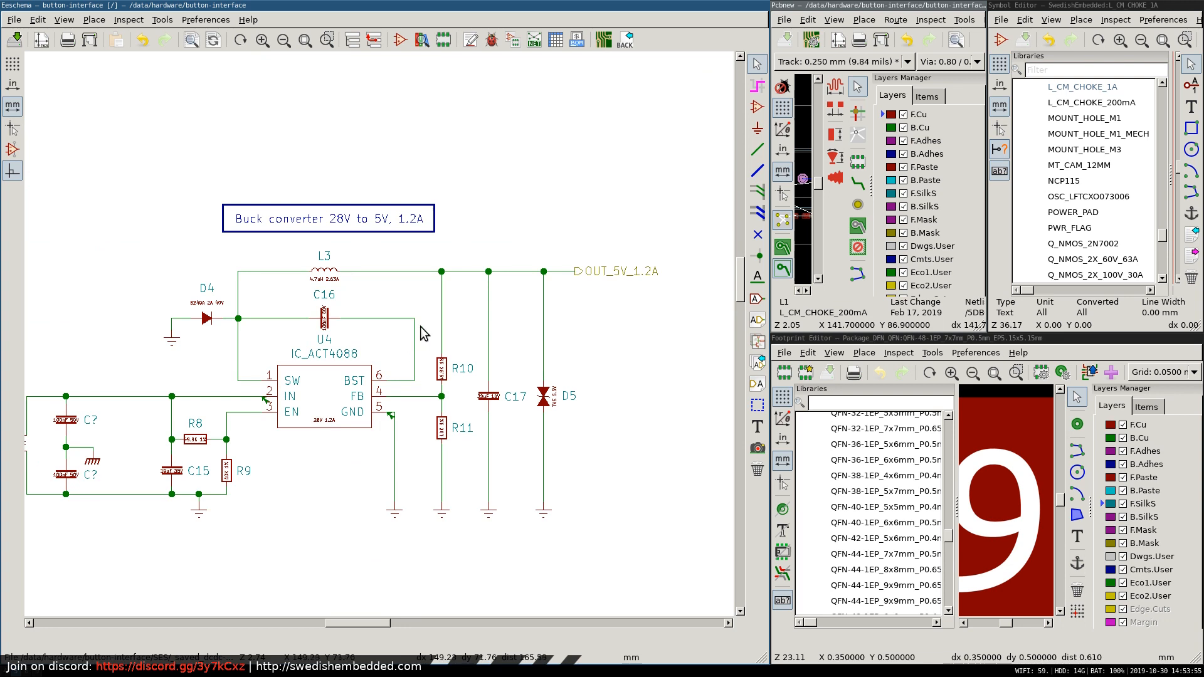
pyautogui.press('a')
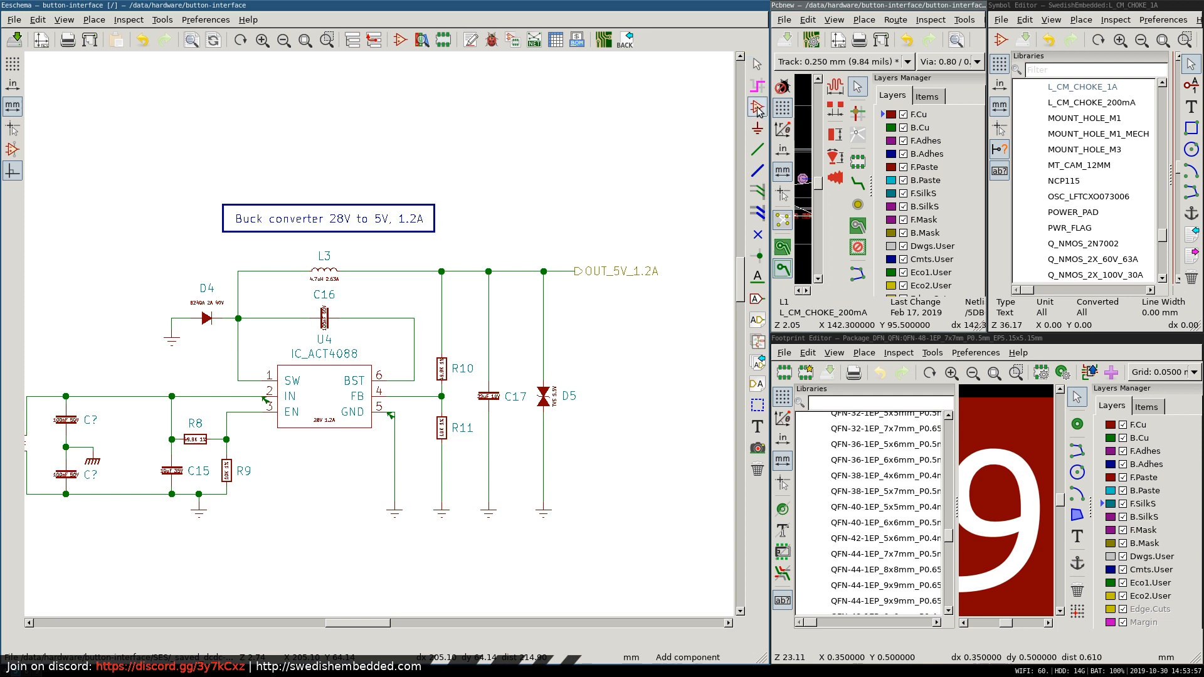
pyautogui.write('1n414')
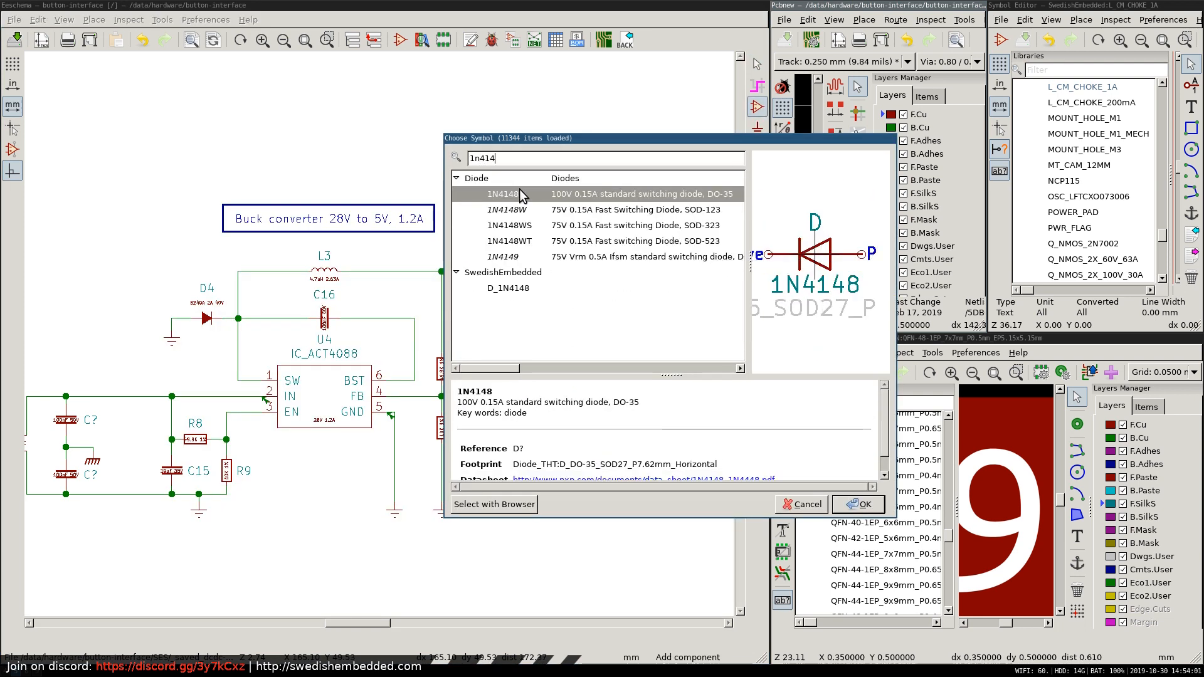
pyautogui.doubleClick(509, 289)
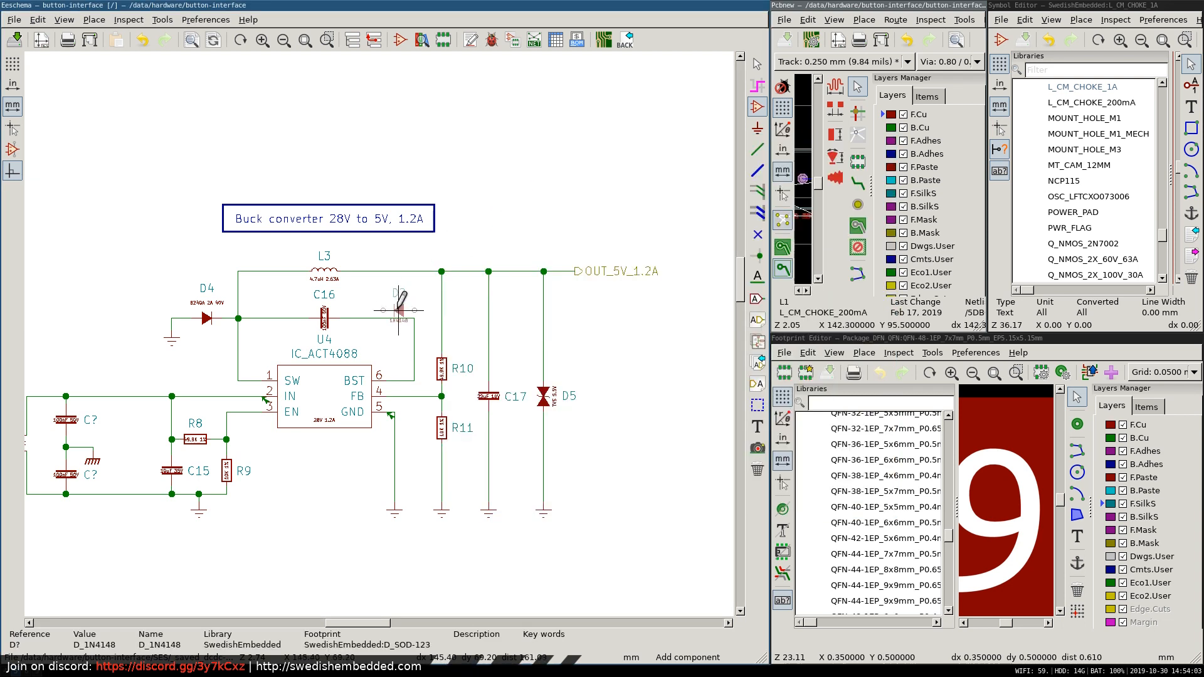
pyautogui.press('r')
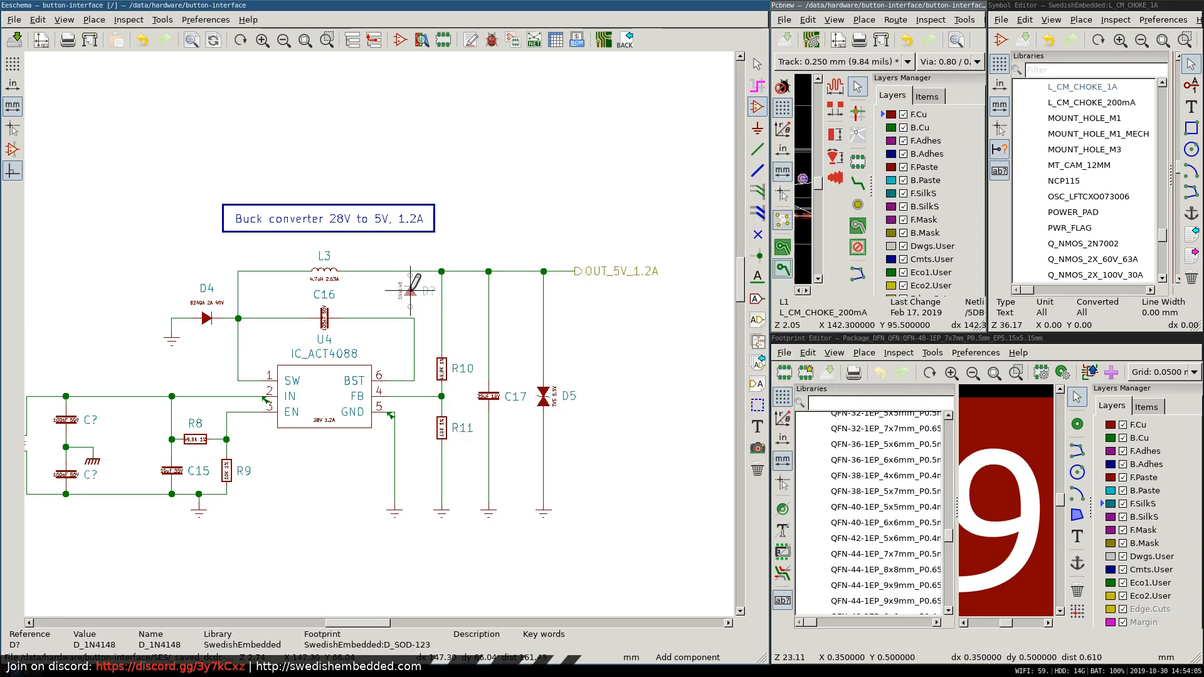
pyautogui.click(411, 290)
# Check the diode orientation against Figure 2 of the datasheet in Firefox, and in Eeschema flip the 1N4148 to face down, aligned above the BST wire.
pyautogui.press('super+1')
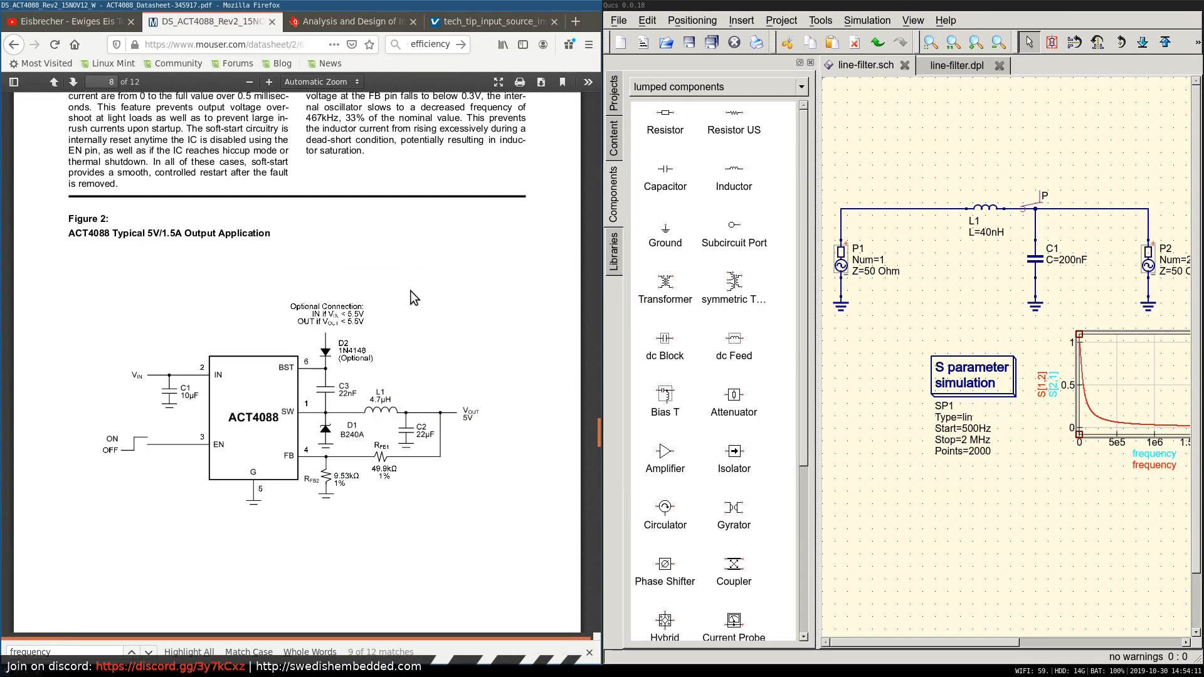
pyautogui.press('super+2')
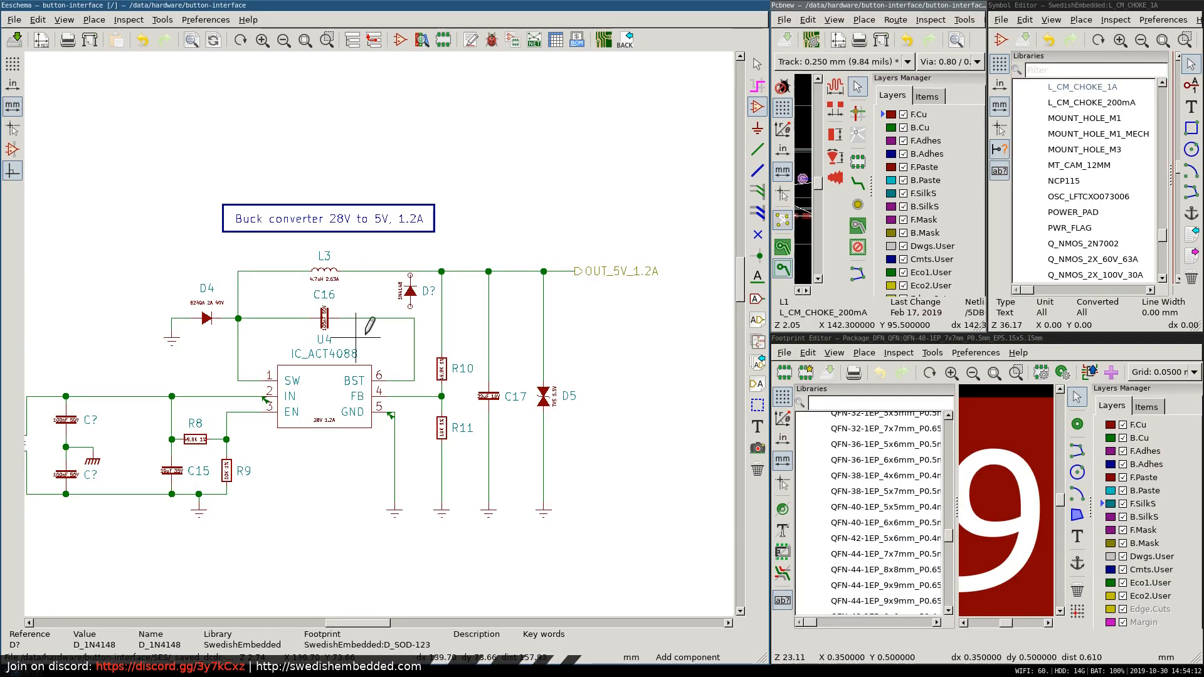
pyautogui.press('super+1')
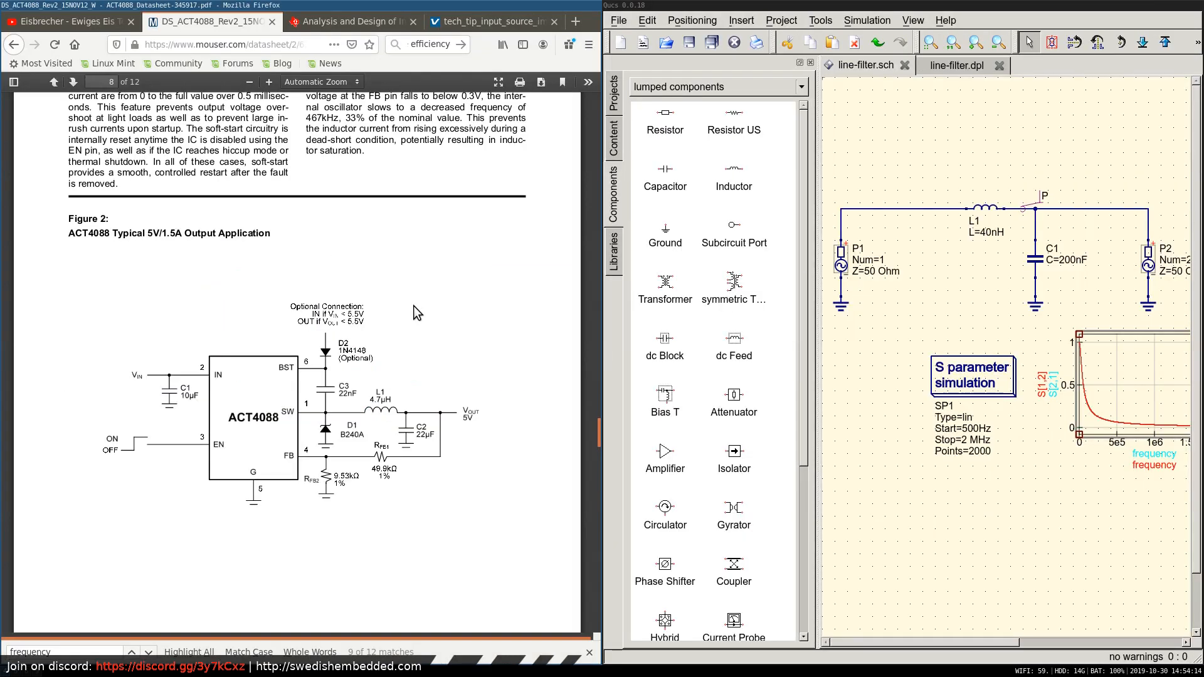
pyautogui.press('super+2')
pyautogui.click(421, 308)
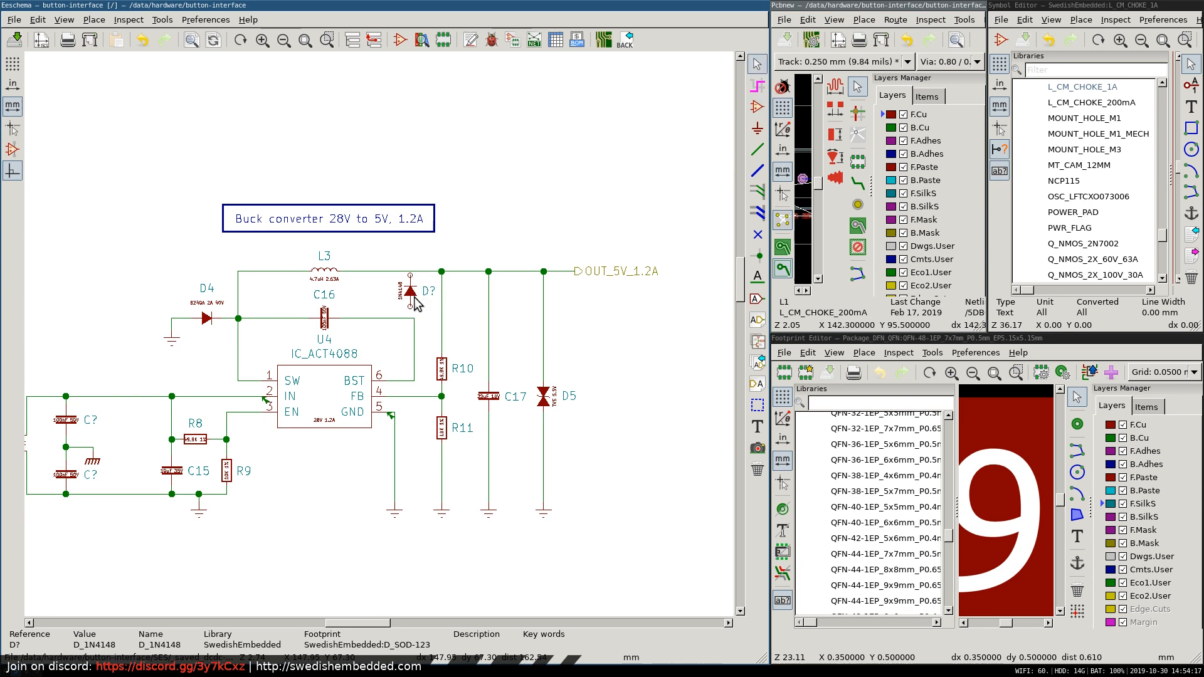
pyautogui.press('m')
pyautogui.press('r')
pyautogui.press('r')
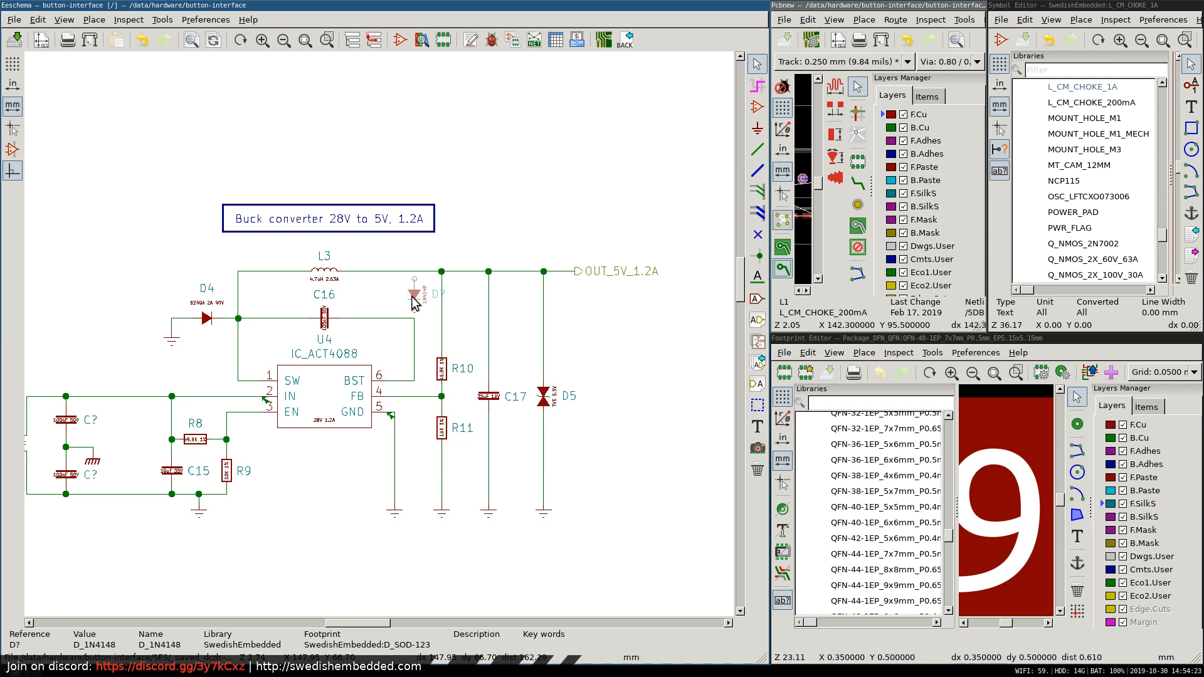
pyautogui.click(414, 302)
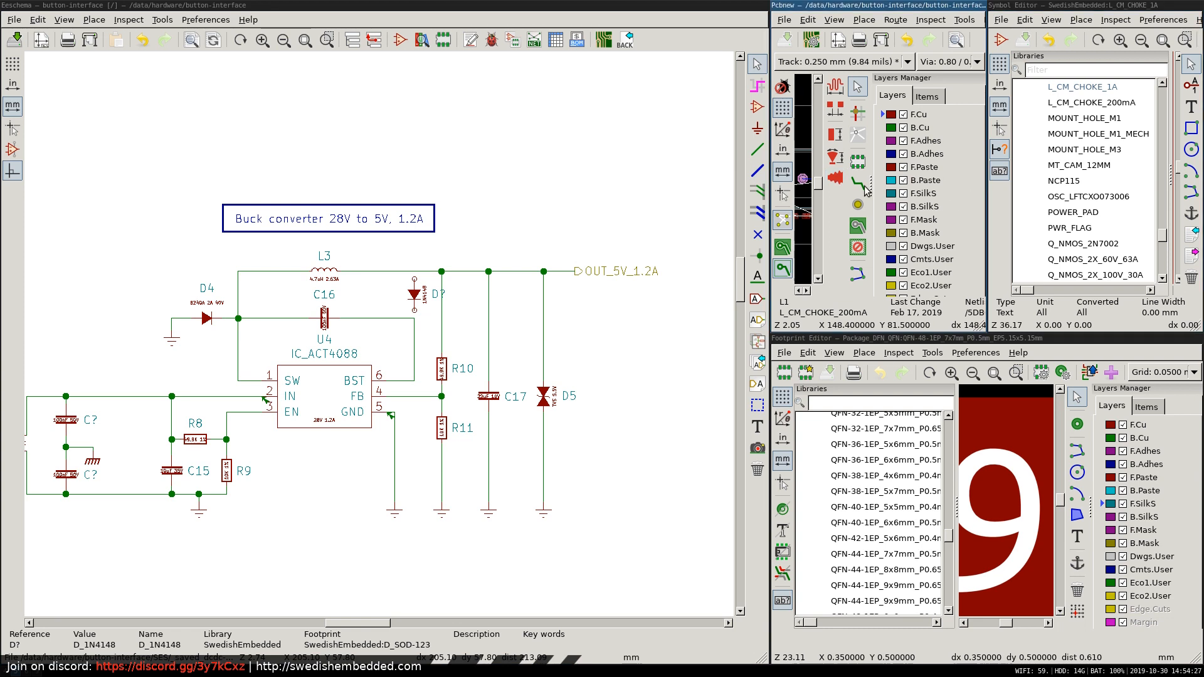
# Wire the 1N4148 bootstrap diode between the OUT_5V_1.2A line and the BST side of C16.
pyautogui.click(758, 106)
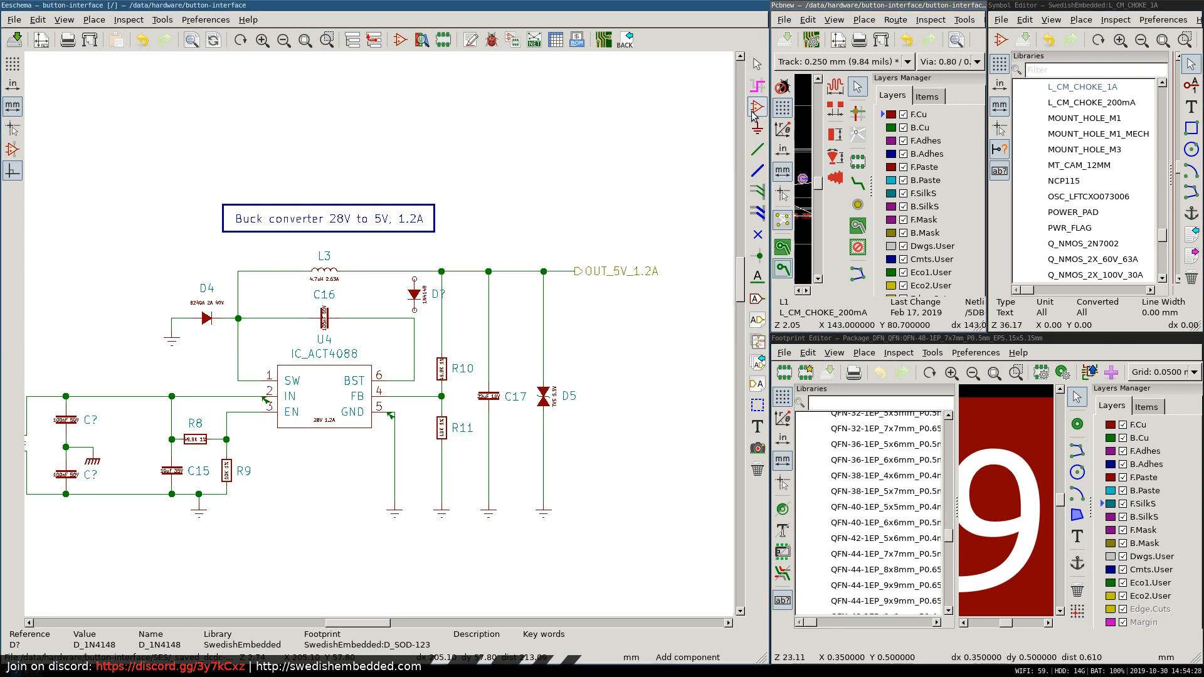
pyautogui.click(414, 278)
pyautogui.click(857, 504)
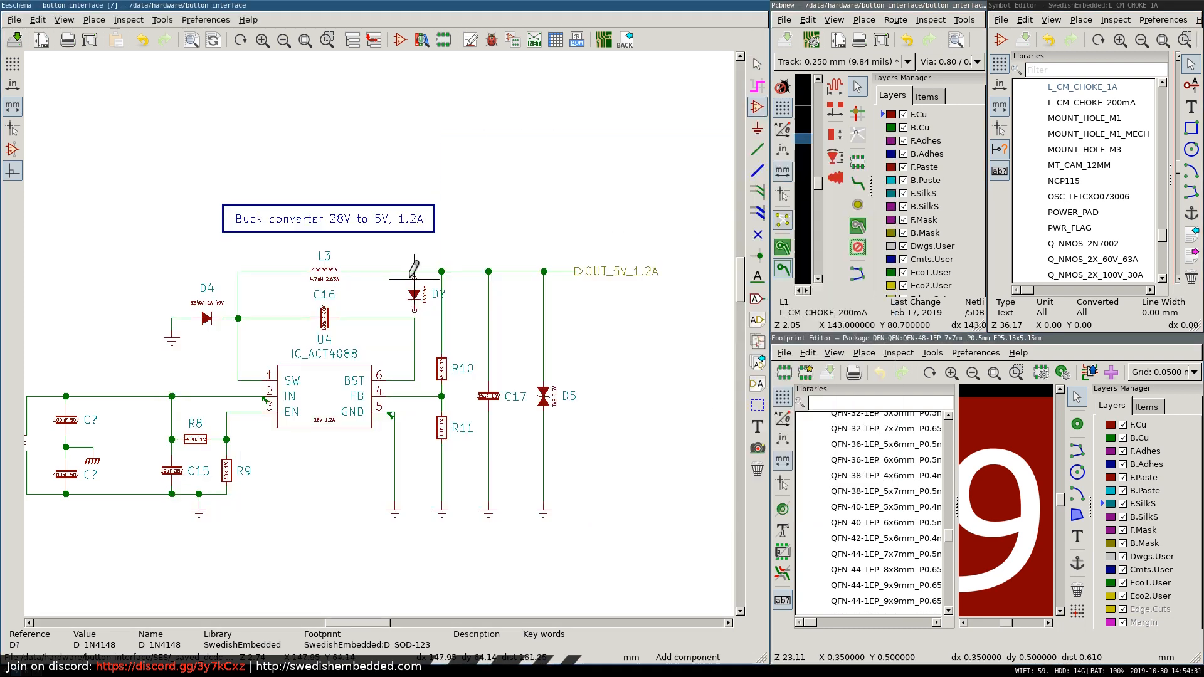
pyautogui.click(414, 278)
pyautogui.press('w')
pyautogui.click(415, 271)
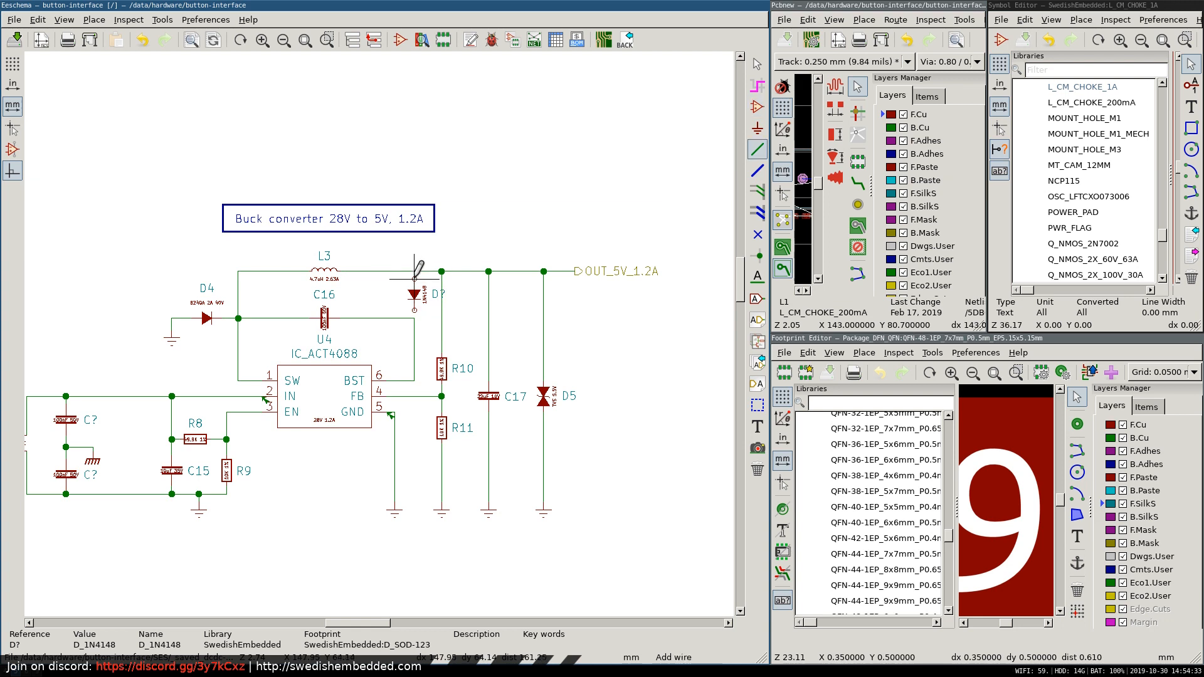
pyautogui.click(414, 318)
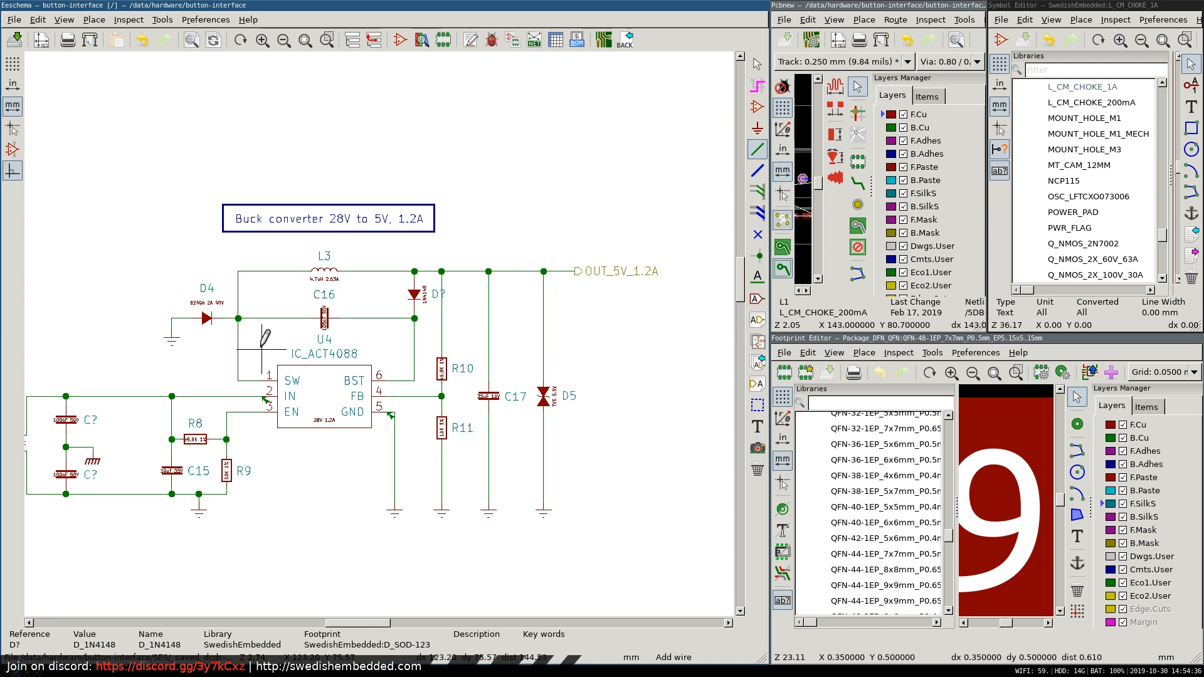
pyautogui.press('Escape')
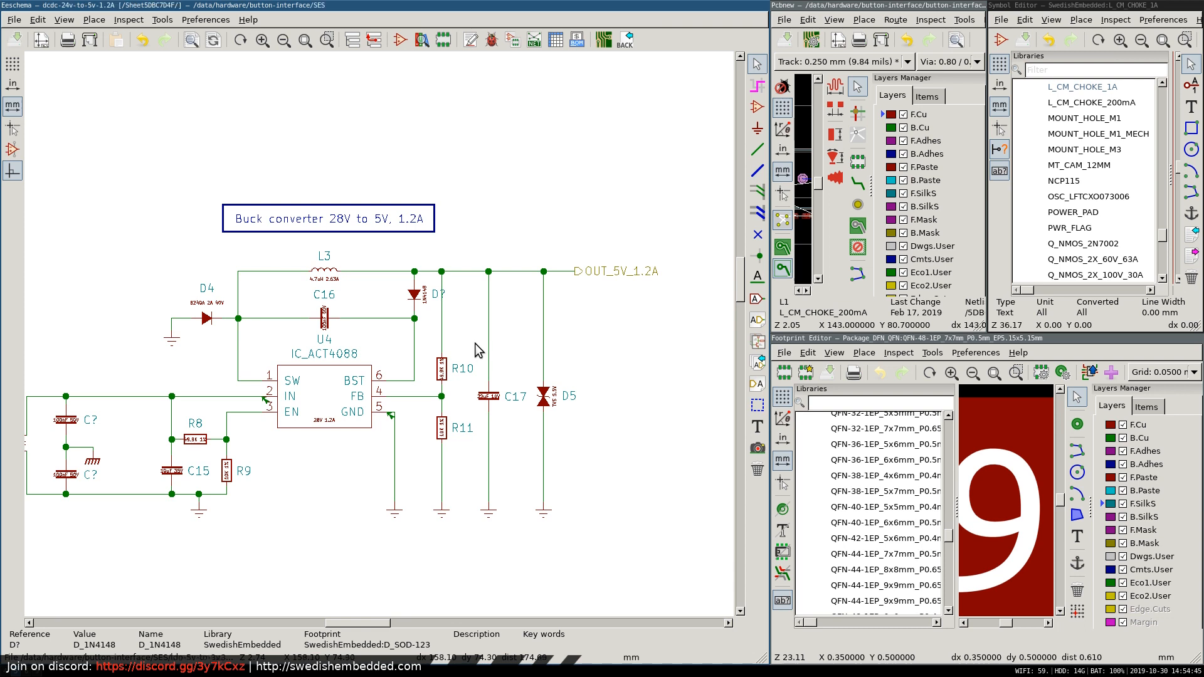
# Compare the Eeschema schematic with datasheet Figure 2 in Firefox and examine the Figure 3 minimal-components circuit and its waveforms on page 9.
pyautogui.press('super+1')
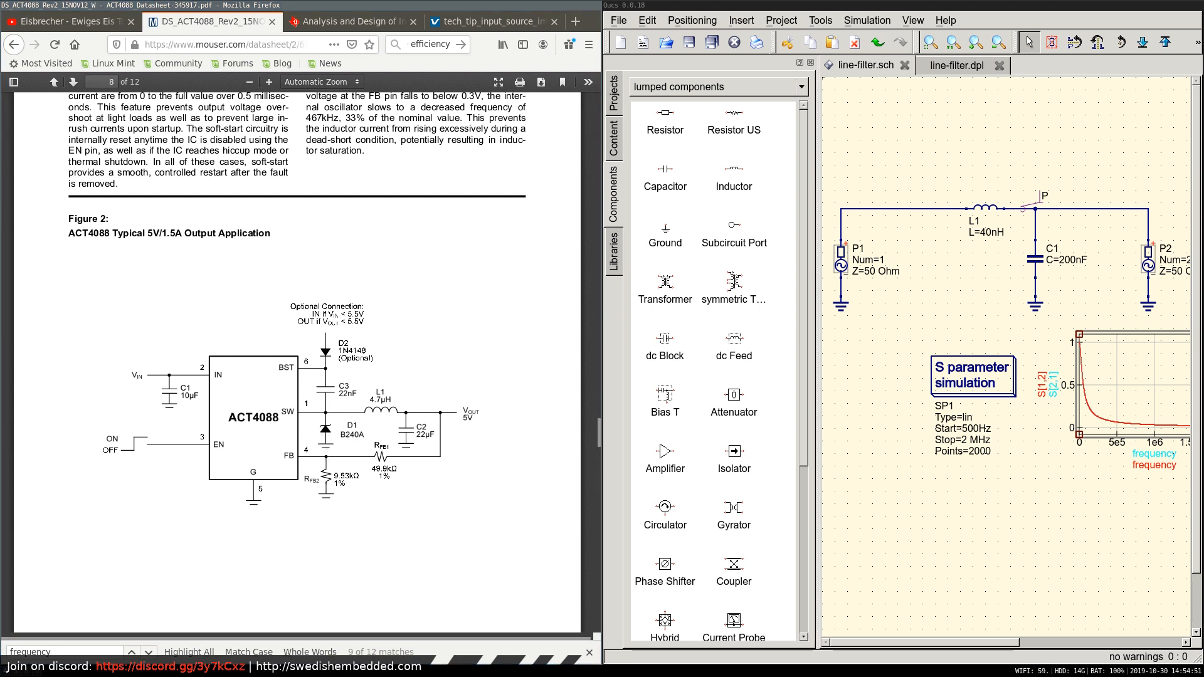
pyautogui.press('super+2')
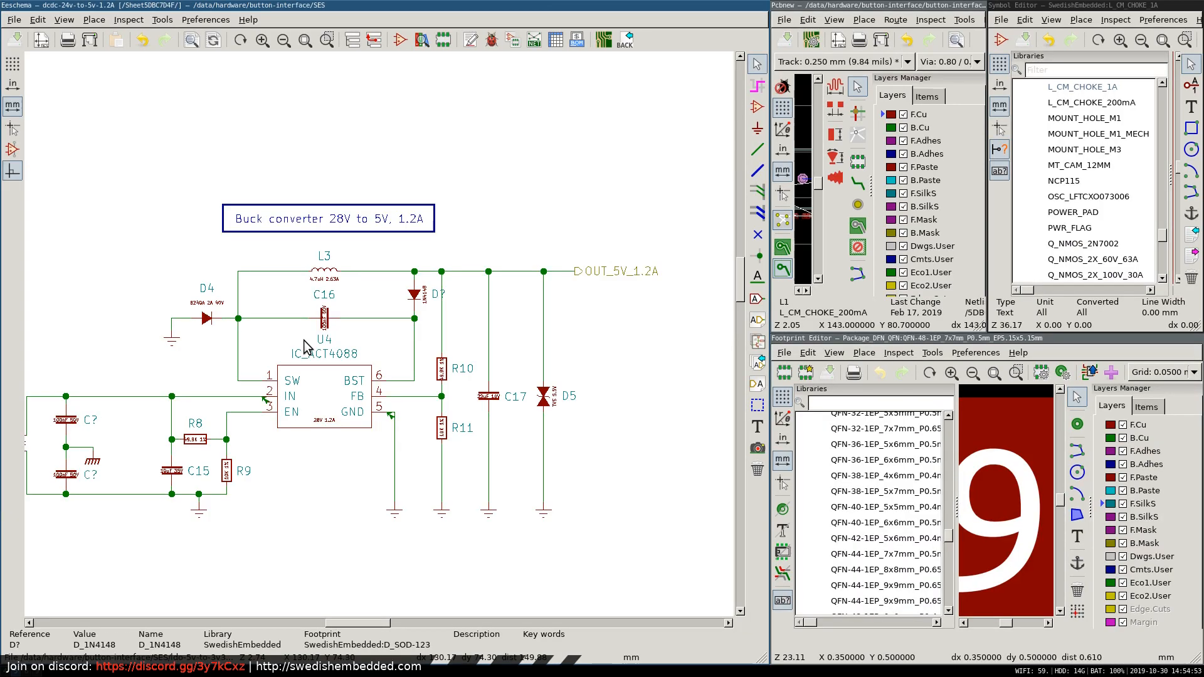
pyautogui.press('super+1')
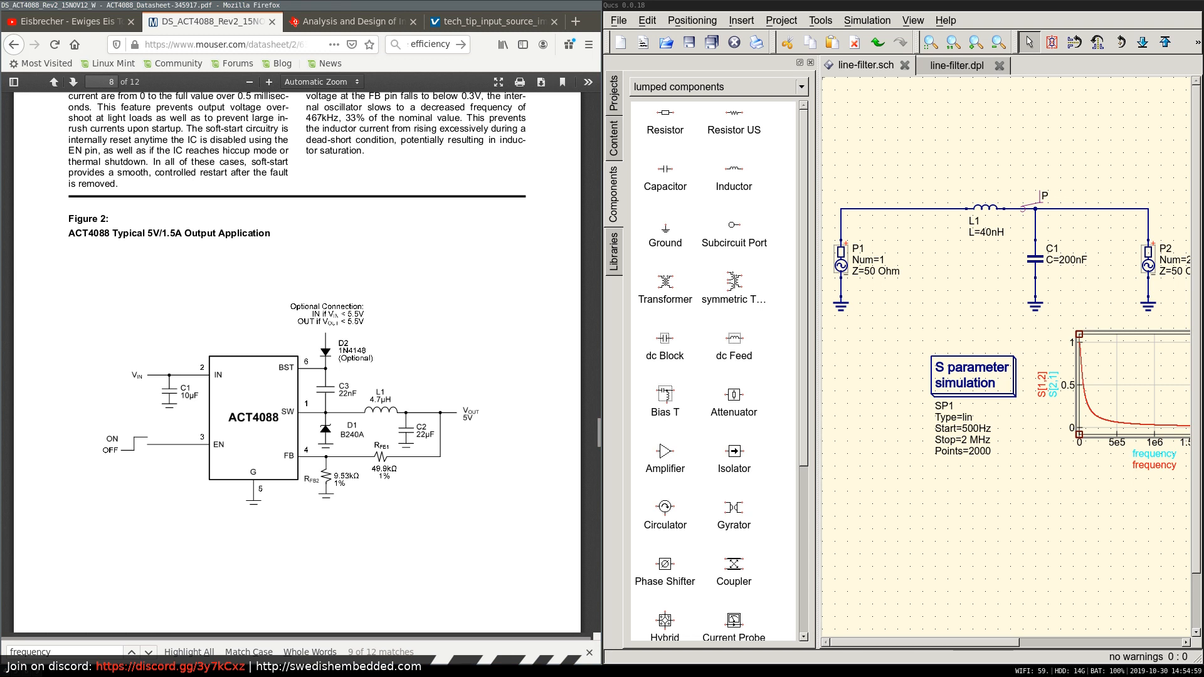
pyautogui.scroll(-8, 407, 269)
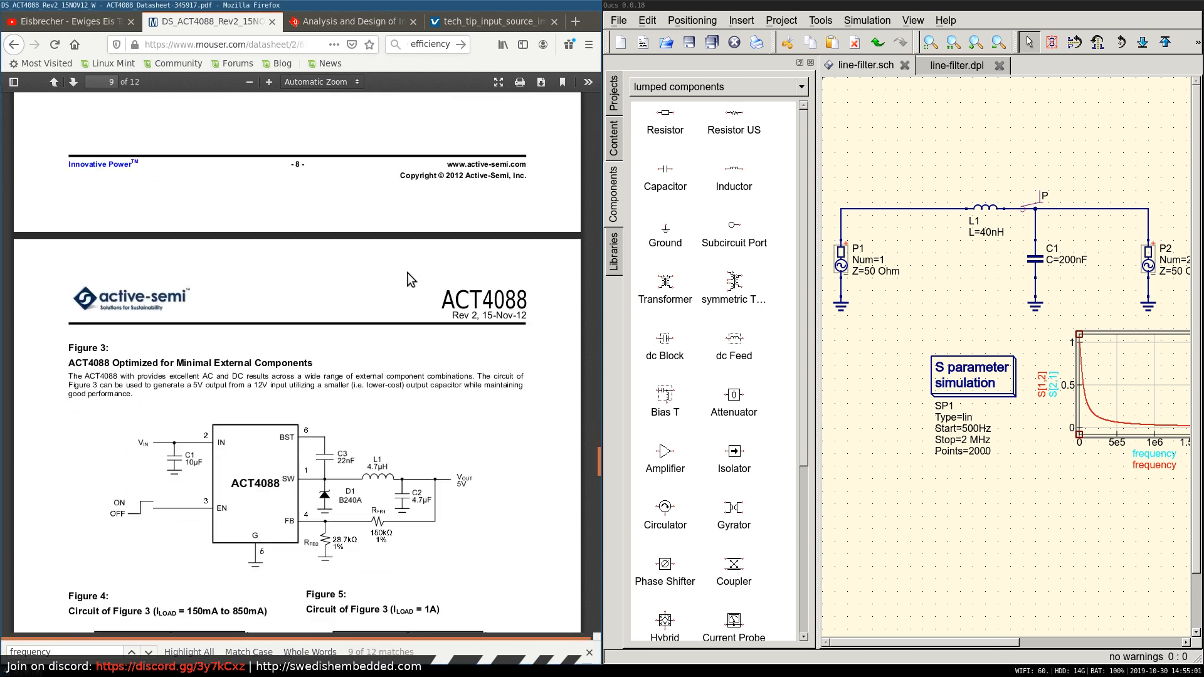
pyautogui.scroll(-3, 411, 279)
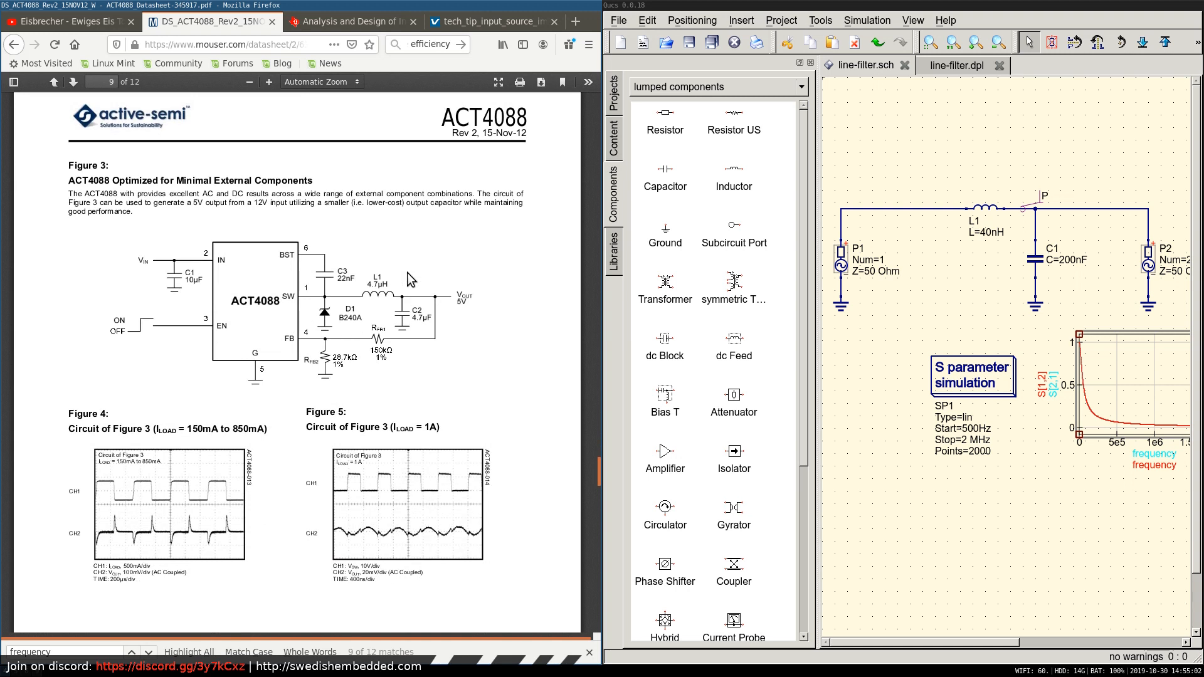
pyautogui.scroll(-1, 410, 279)
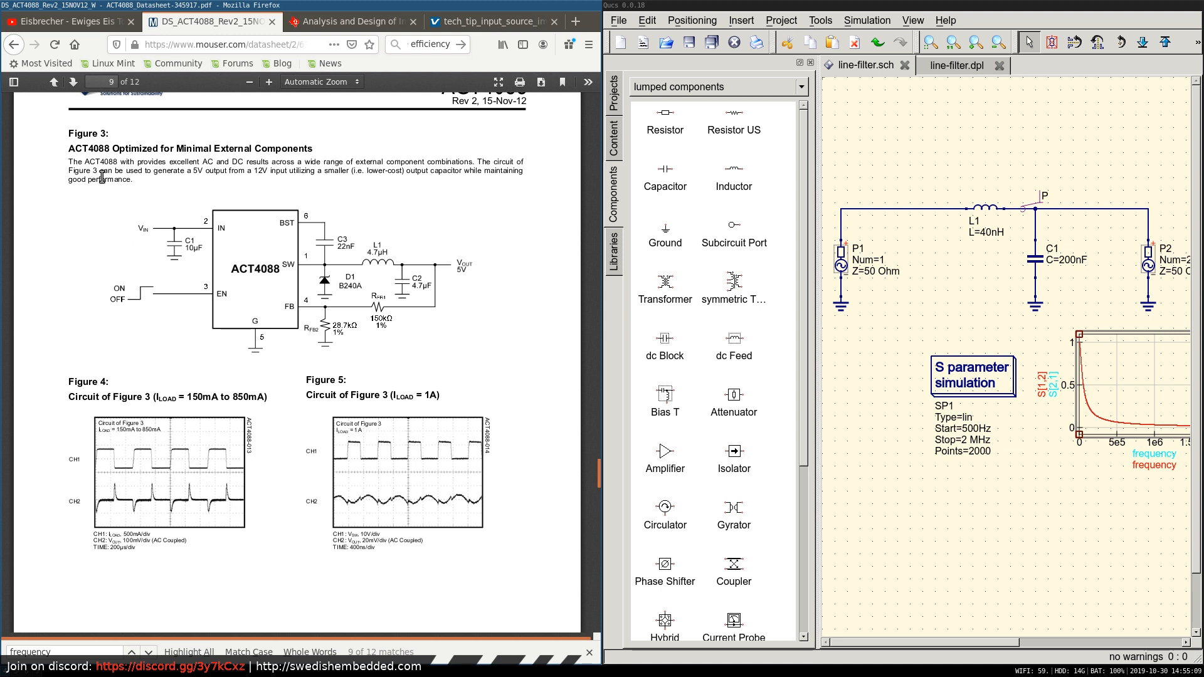
# Recheck the optional D2 connection conditions in Figure 2 and the External Bootstrap Diode section on page 7.
pyautogui.scroll(20, 310, 306)
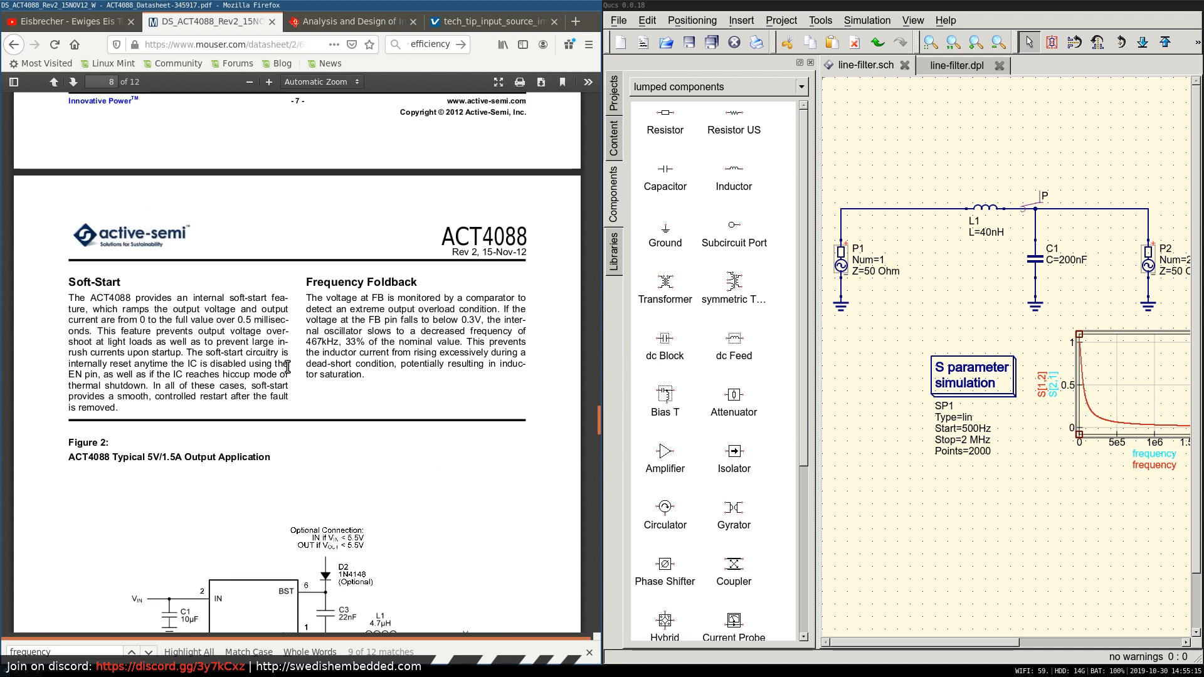
pyautogui.scroll(-3, 238, 408)
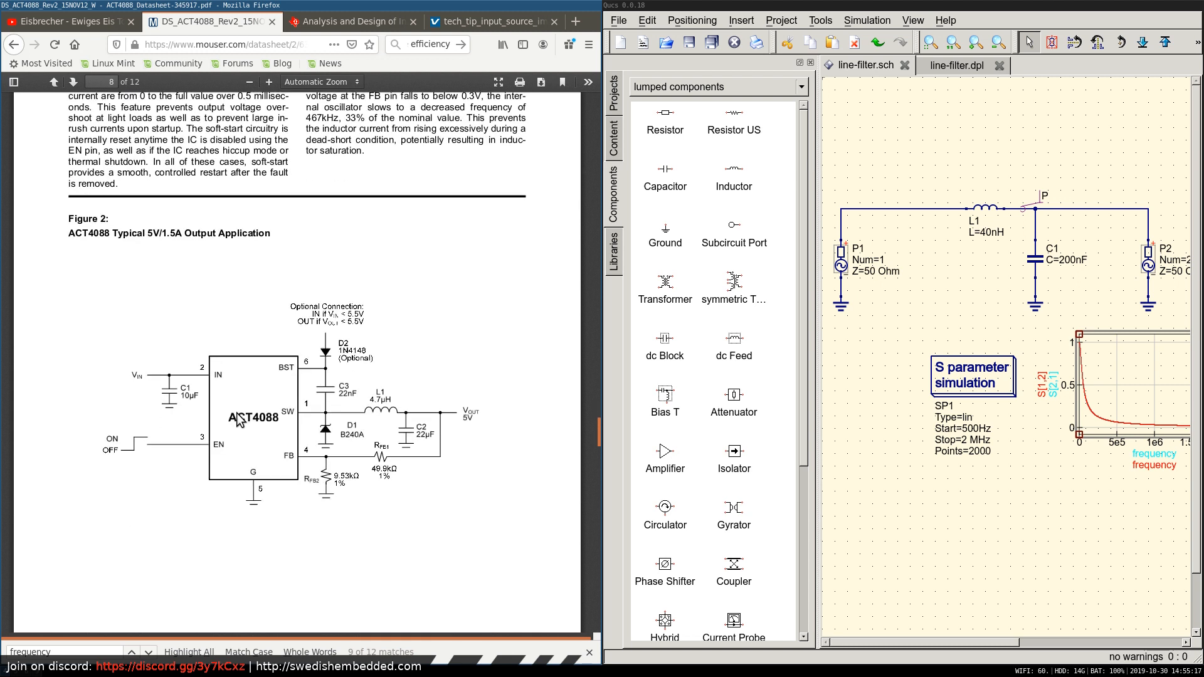
pyautogui.scroll(2, 238, 419)
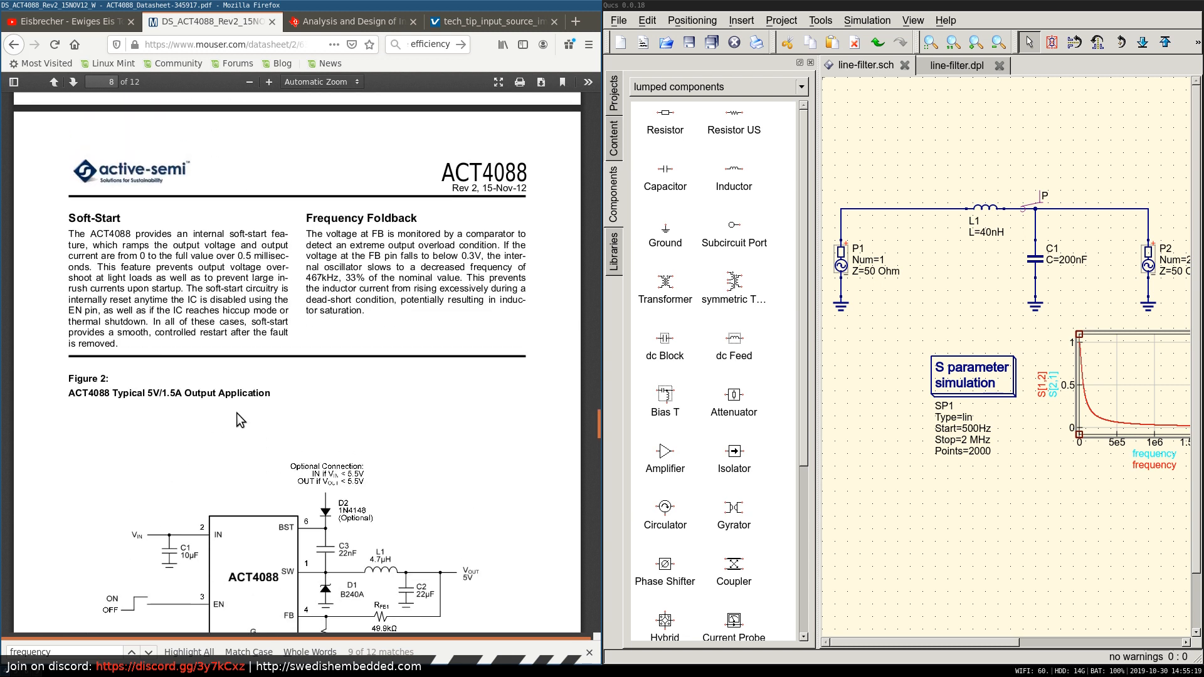
pyautogui.scroll(5, 236, 413)
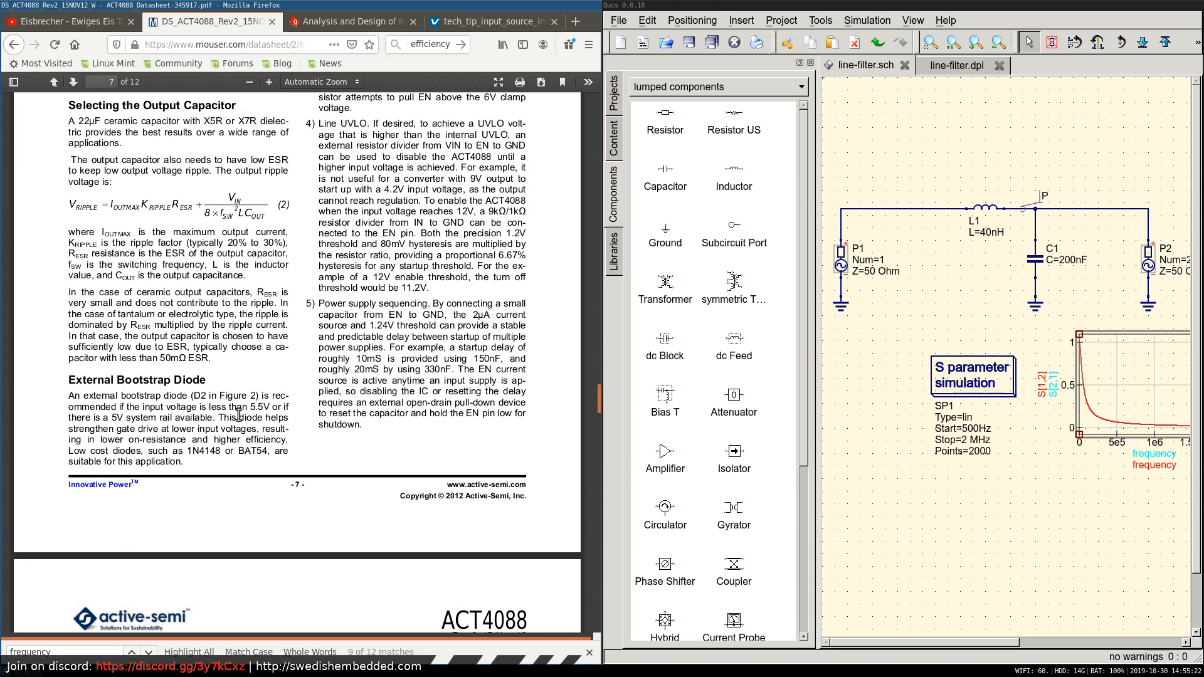
pyautogui.scroll(-6, 249, 418)
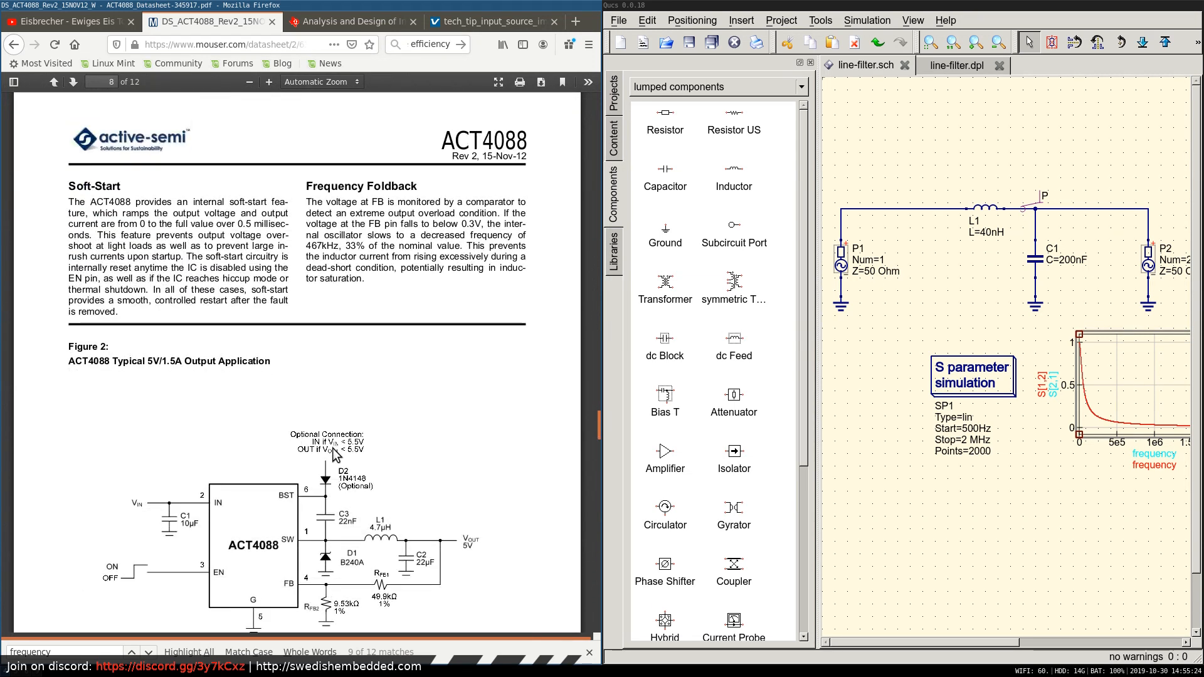
pyautogui.scroll(6, 135, 370)
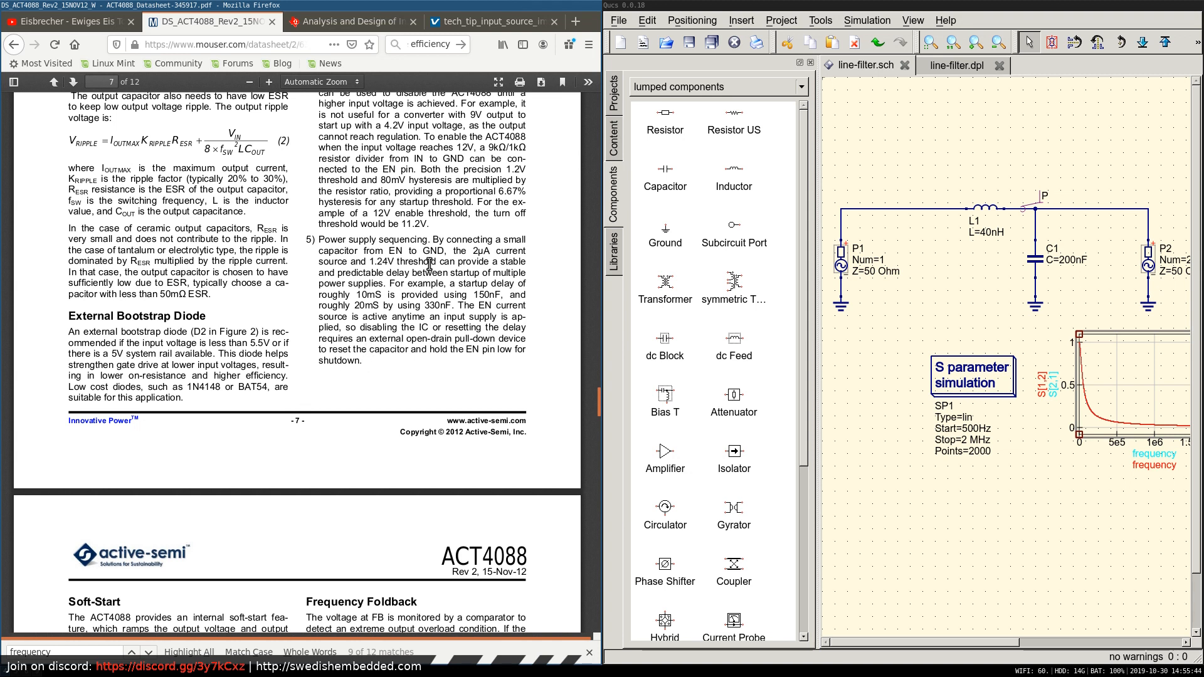
# In Eeschema, copy the MPN B240AE-13 from D4's symbol properties and search the web for it in Firefox.
pyautogui.press('super+2')
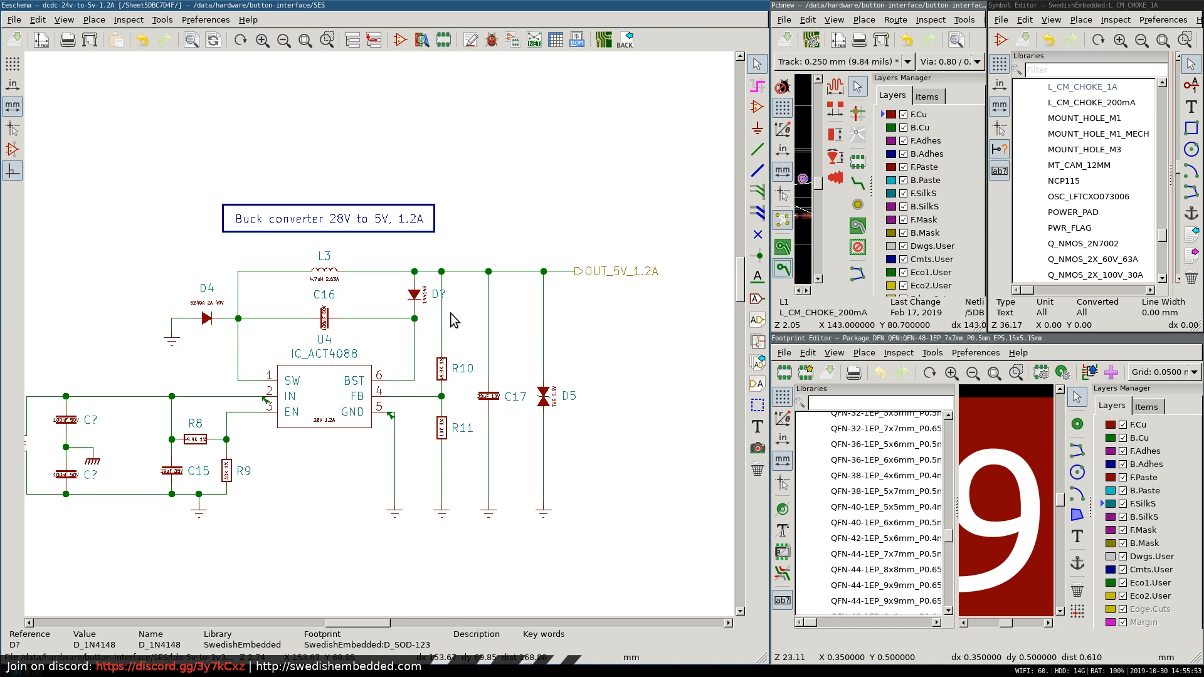
pyautogui.doubleClick(209, 323)
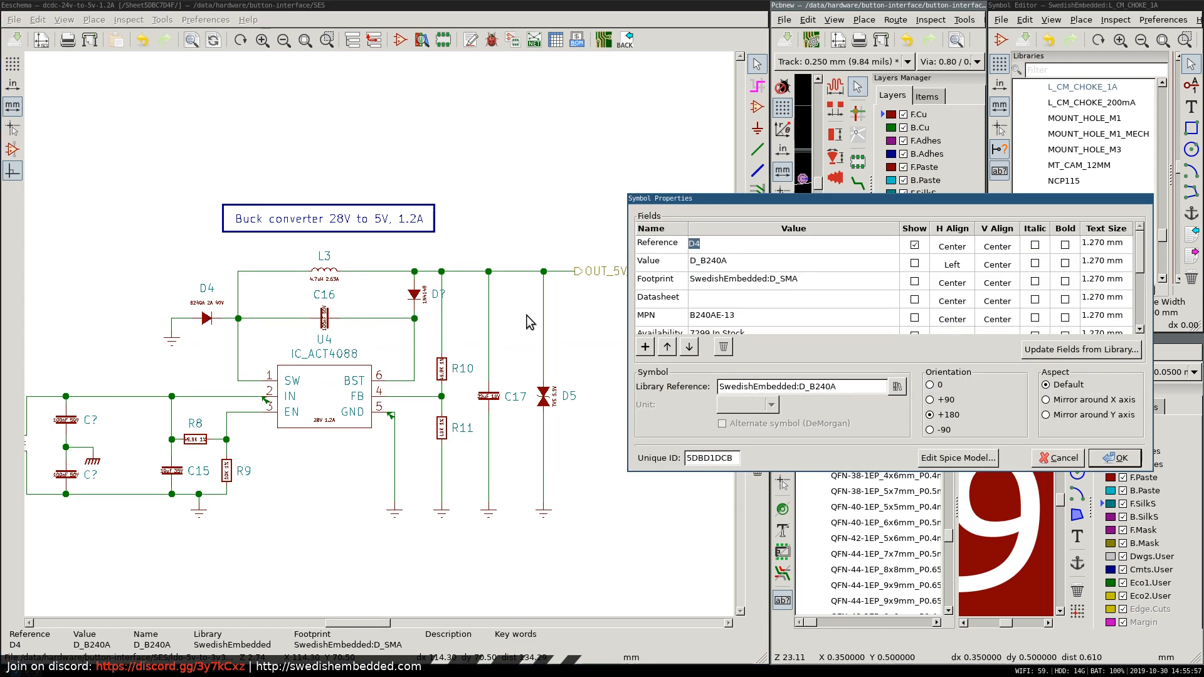
pyautogui.scroll(-2, 732, 297)
pyautogui.click(733, 259)
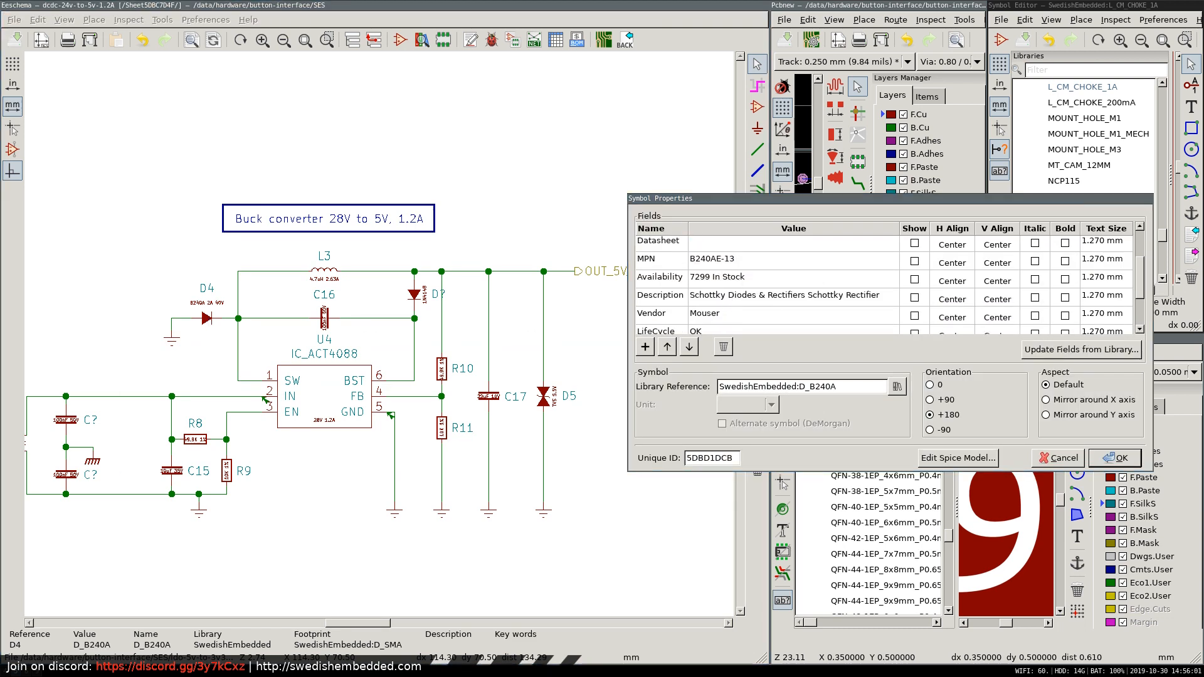
pyautogui.press('super+2')
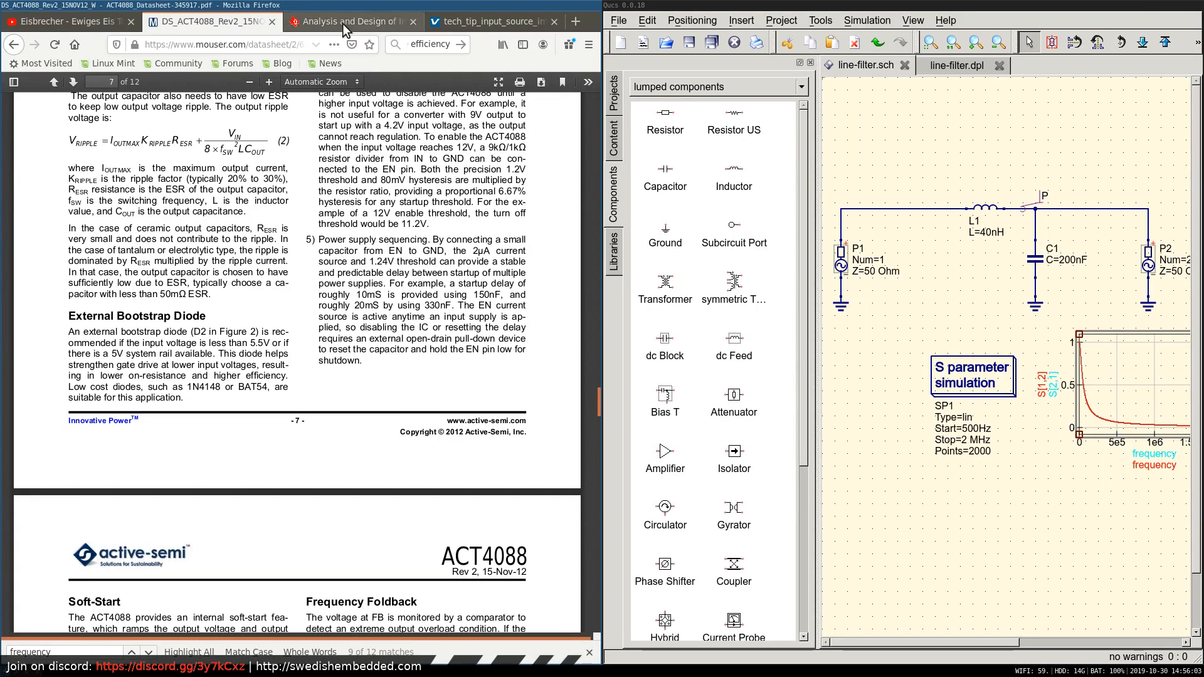
pyautogui.click(473, 18)
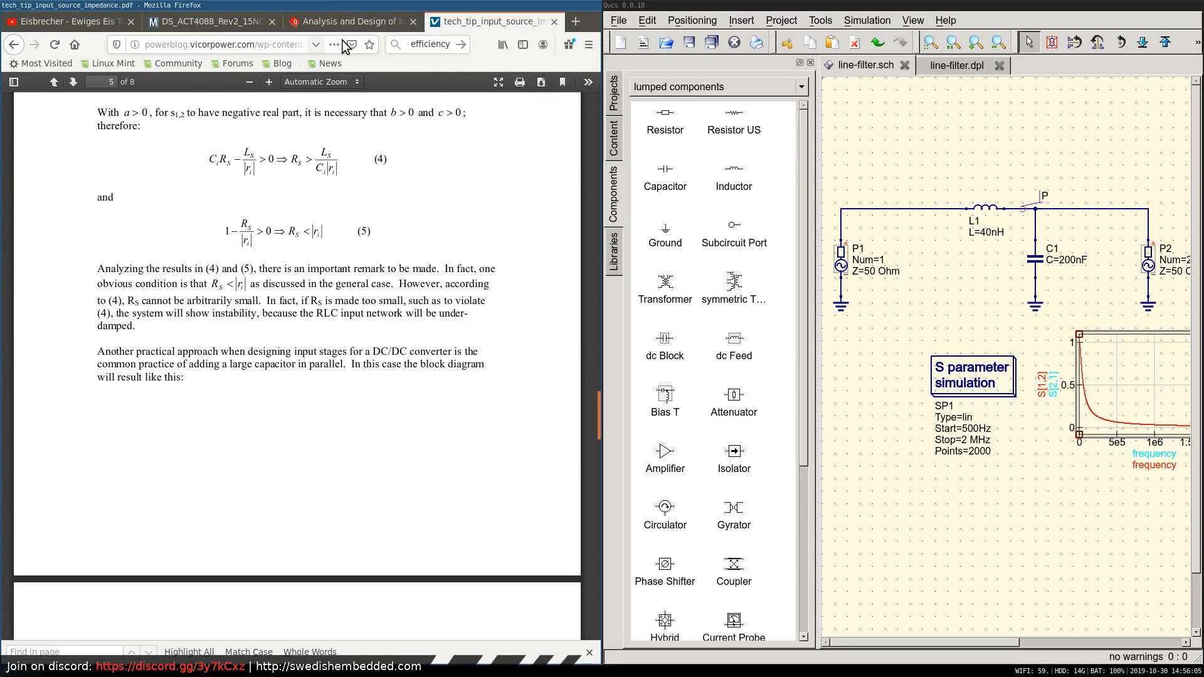
pyautogui.click(424, 45)
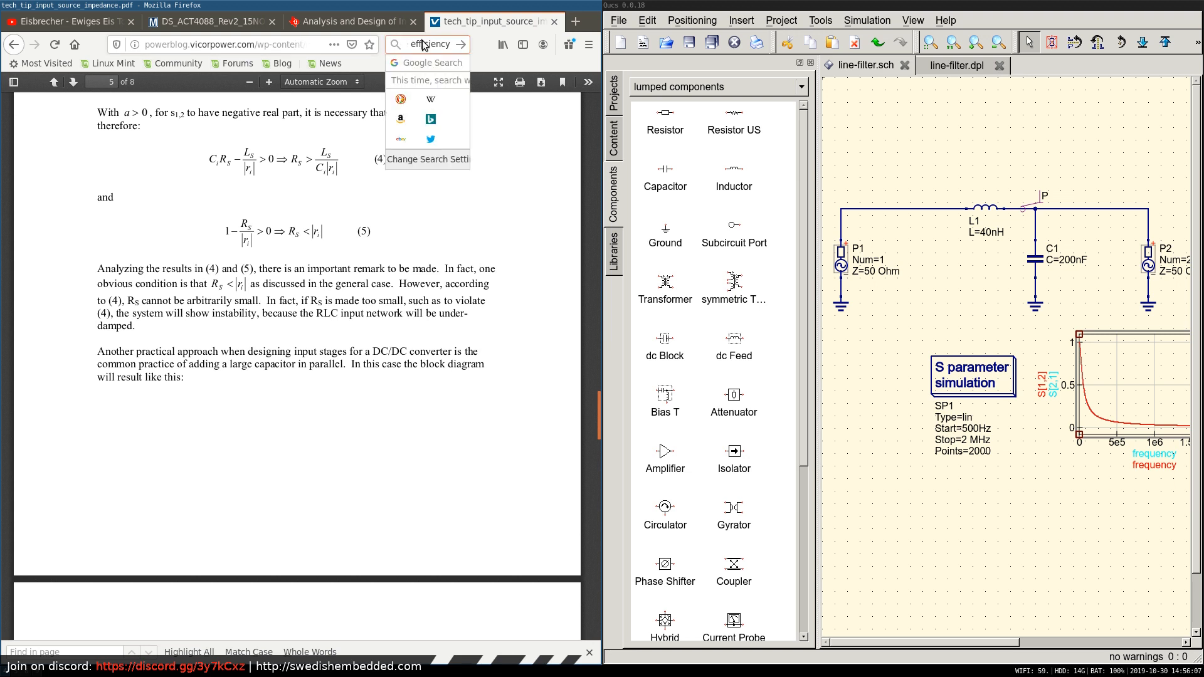
pyautogui.write('3240E-13')
pyautogui.press('Return')
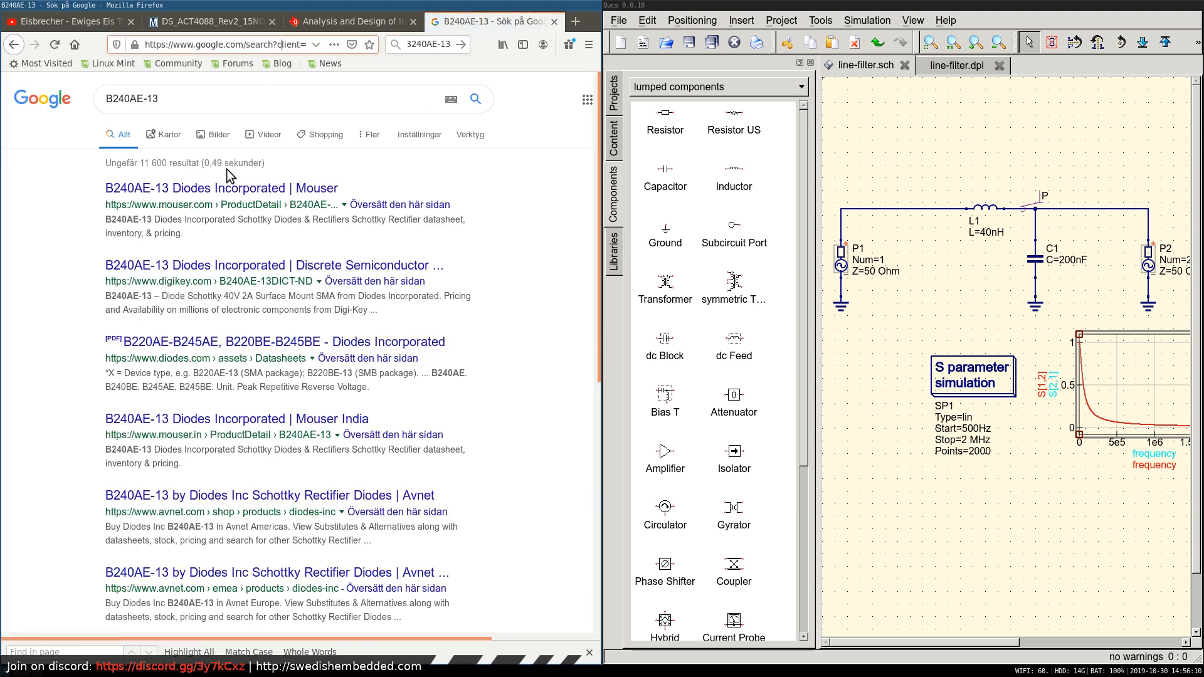
# Open Mouser's B240AE-13 product page, dismiss the location prompt, and examine the diode's stock, pricing and specifications.
pyautogui.click(245, 188)
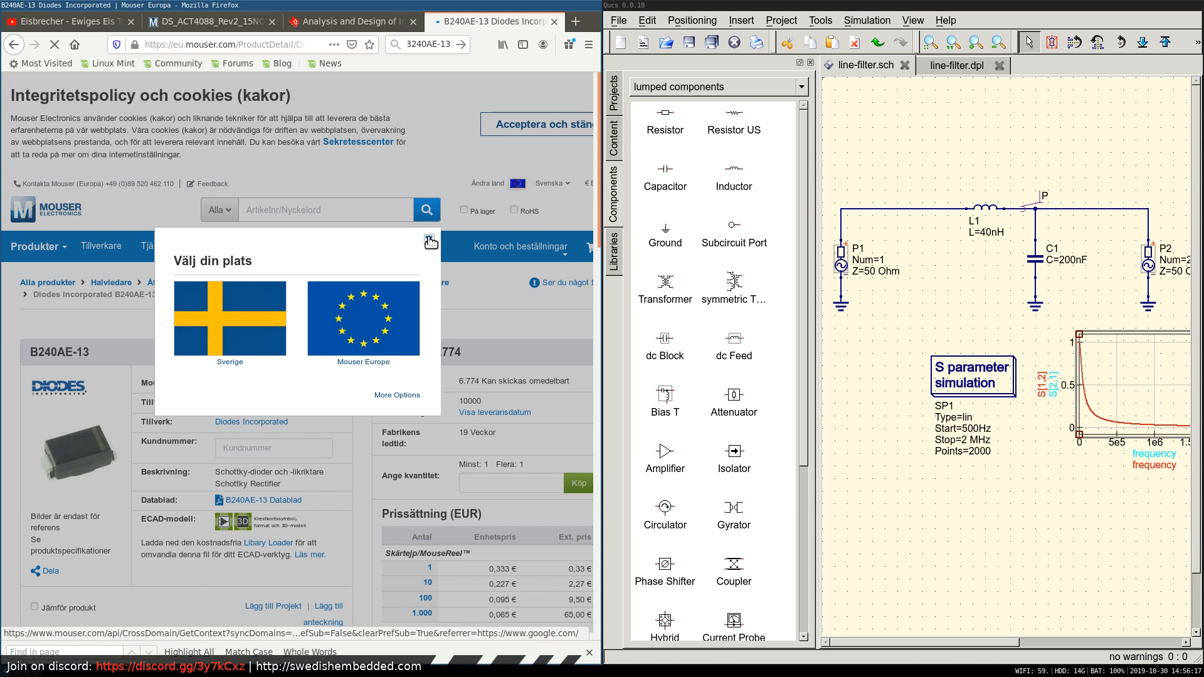
pyautogui.click(429, 239)
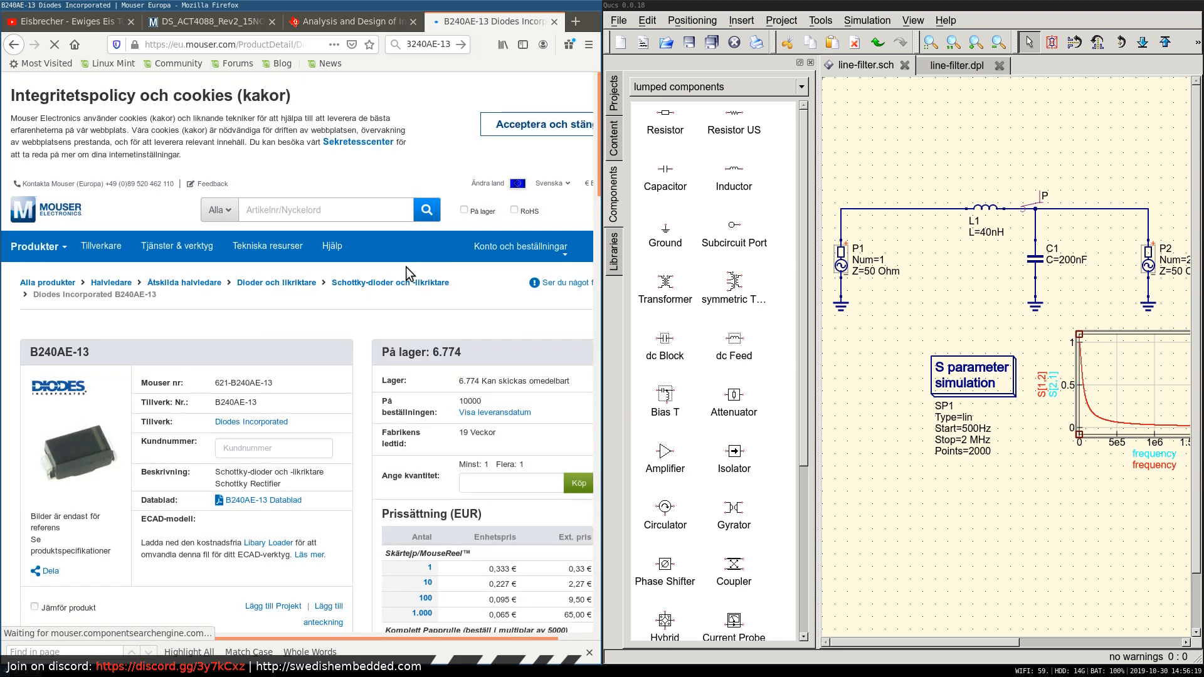
pyautogui.scroll(-5, 297, 399)
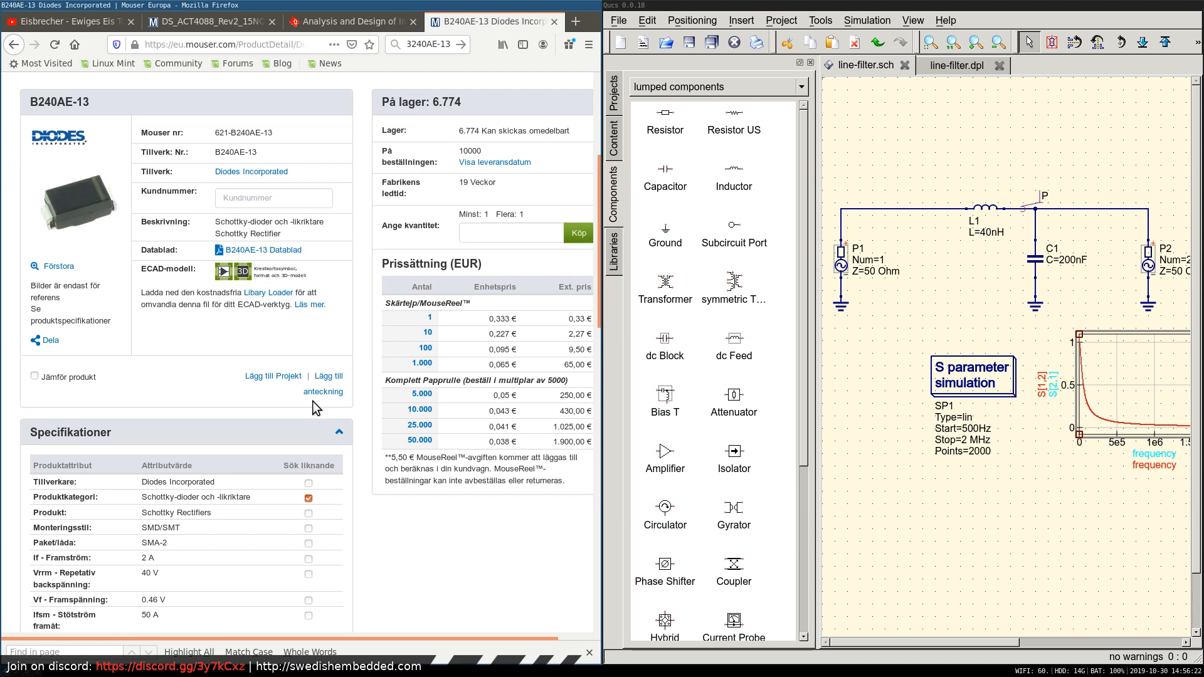
pyautogui.scroll(-3, 312, 403)
pyautogui.scroll(4, 310, 406)
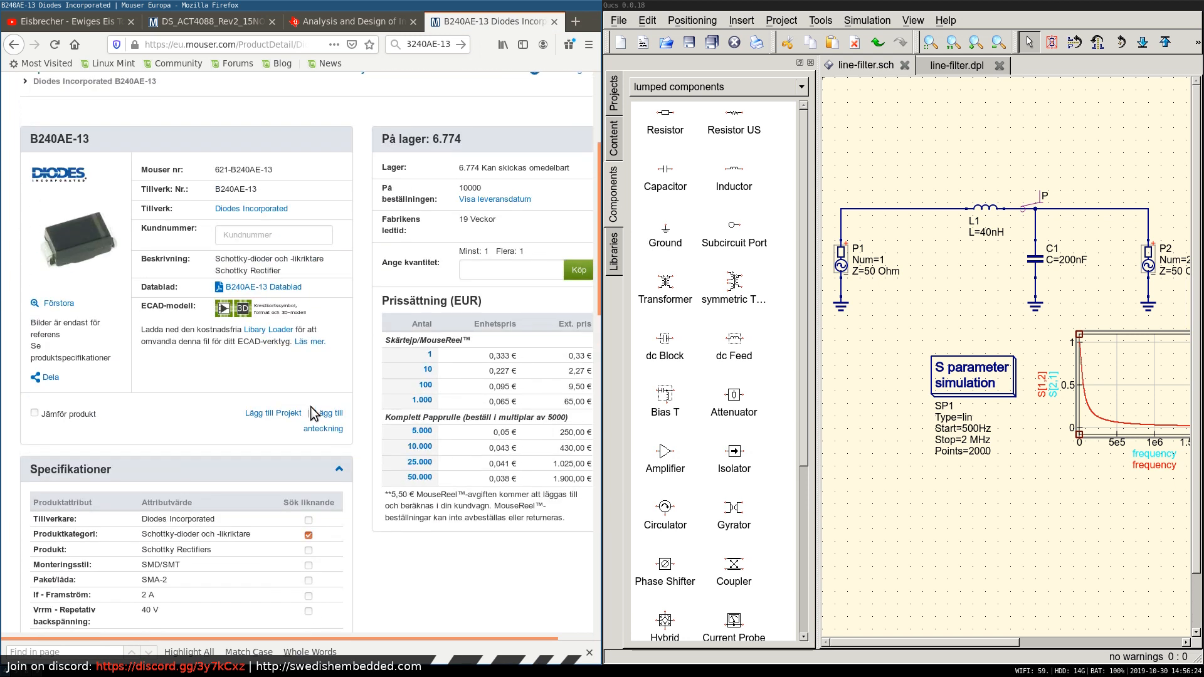
pyautogui.scroll(3, 311, 407)
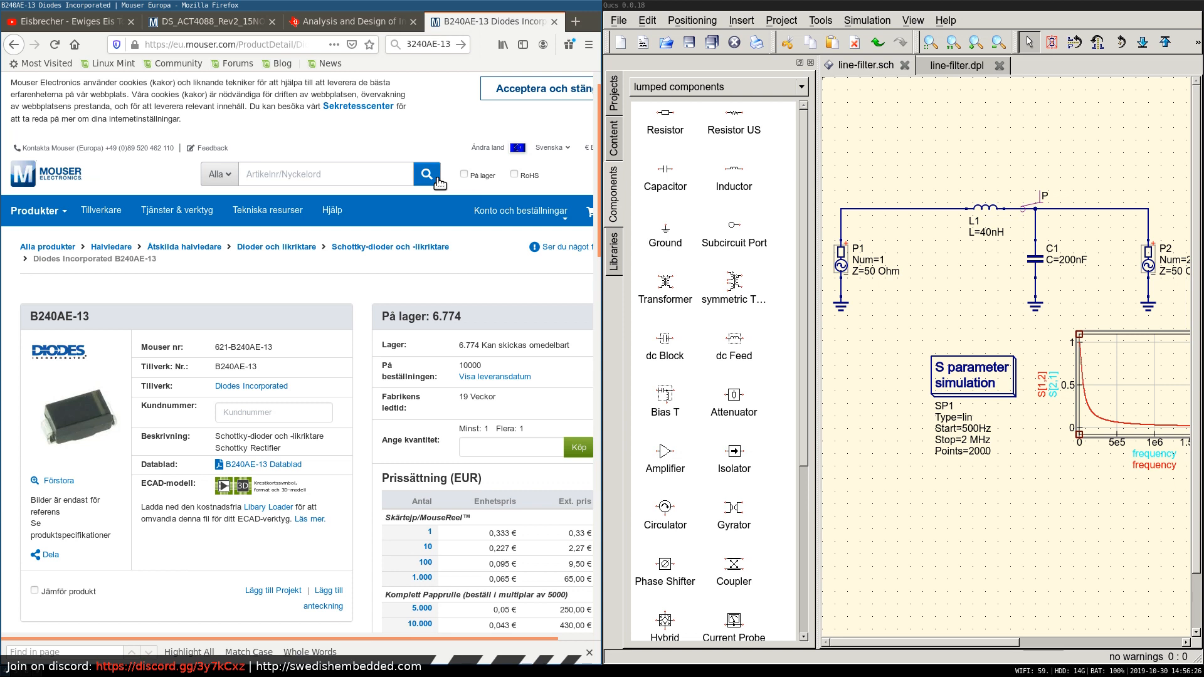
# Close D4's properties in Eeschema, copy the bootstrap diode's MPN 1N4148WQ-7-F, and look up that part on Mouser in Firefox.
pyautogui.press('super+2')
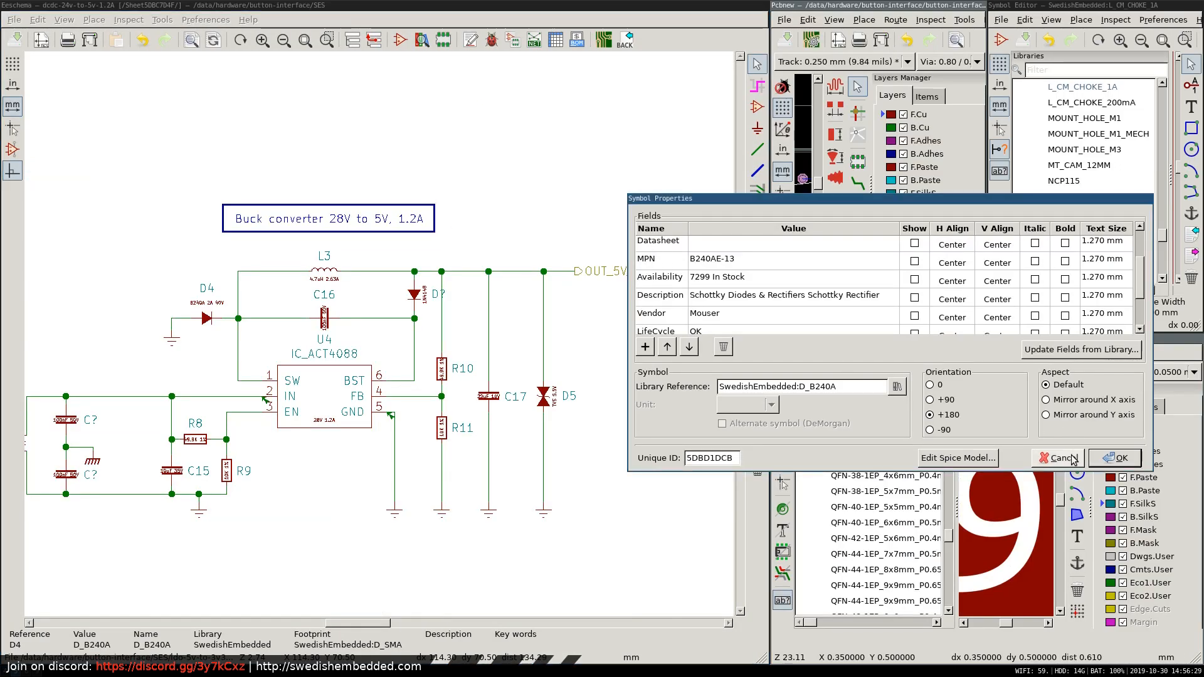
pyautogui.click(1115, 458)
pyautogui.doubleClick(415, 300)
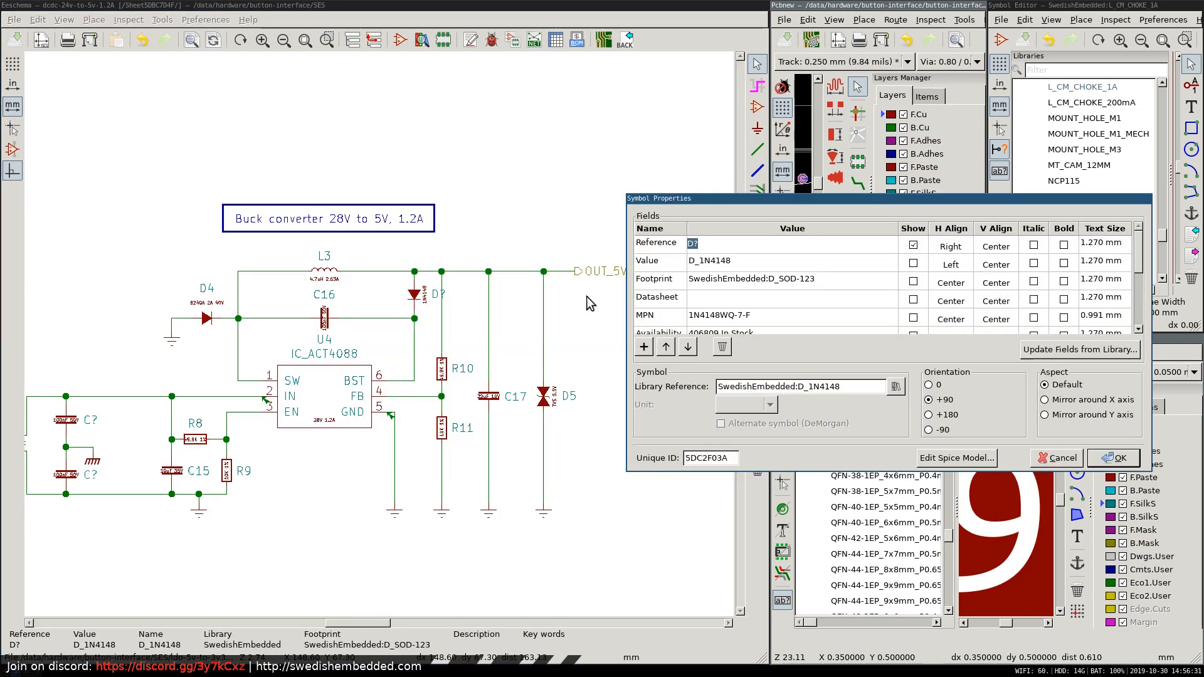
pyautogui.click(725, 314)
pyautogui.hotkey('ctrl', 'c')
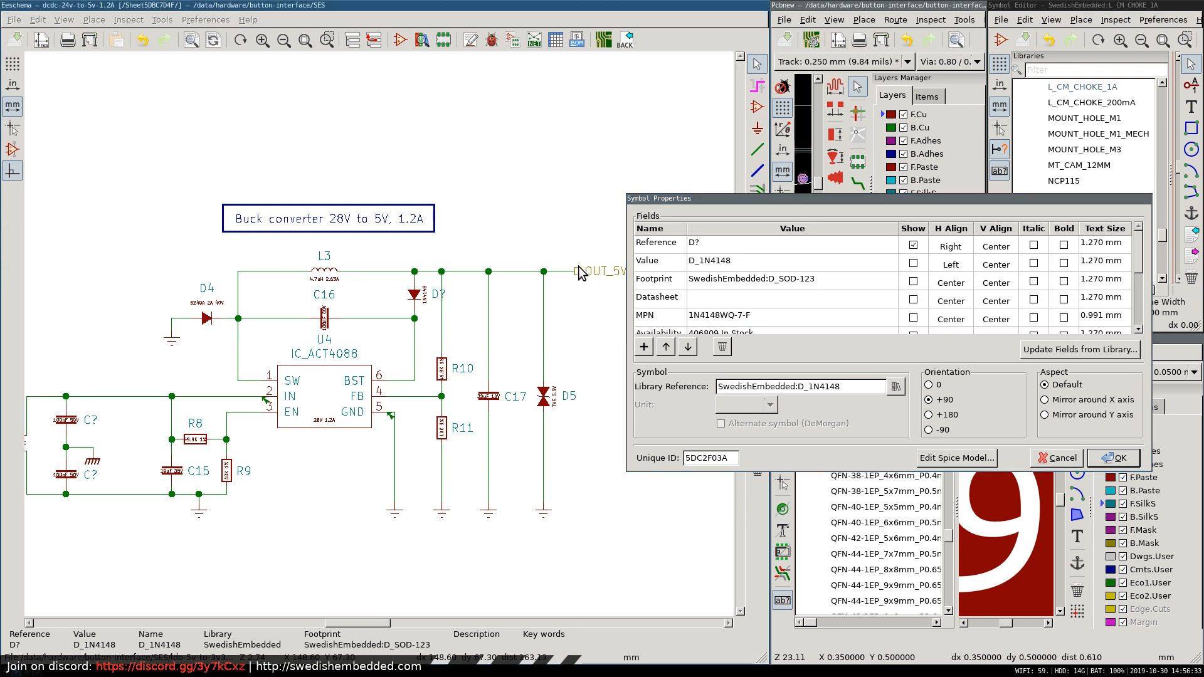
pyautogui.press('super+2')
pyautogui.click(299, 168)
pyautogui.hotkey('ctrl', 'v')
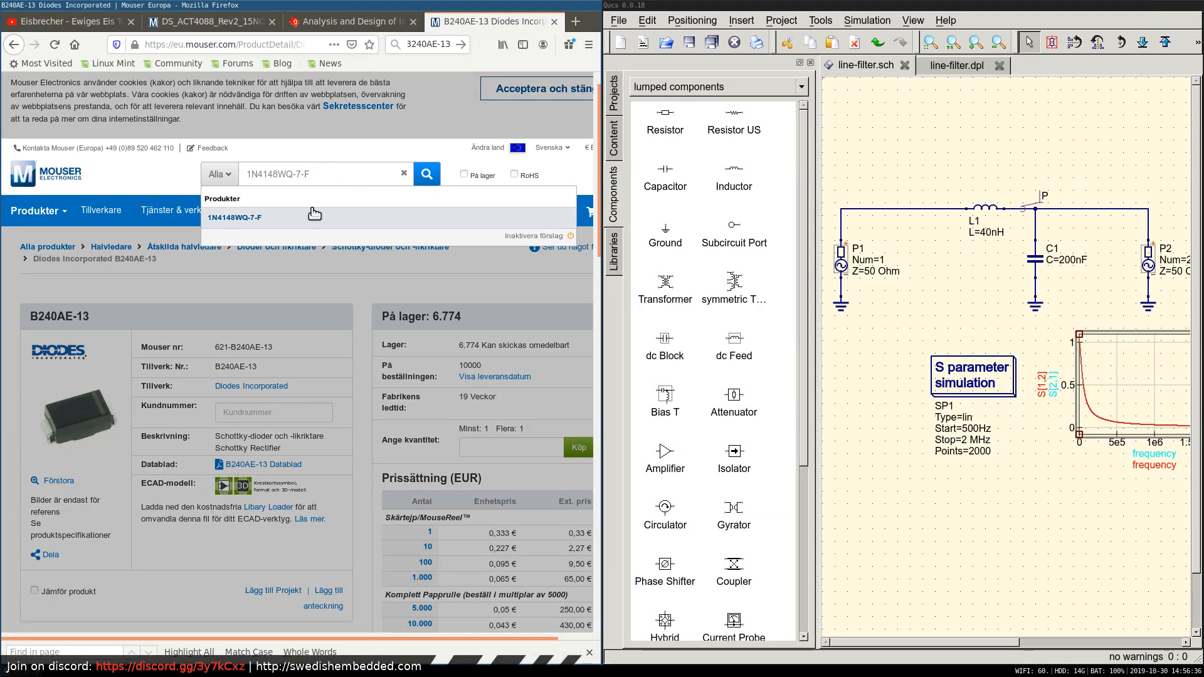
pyautogui.click(315, 216)
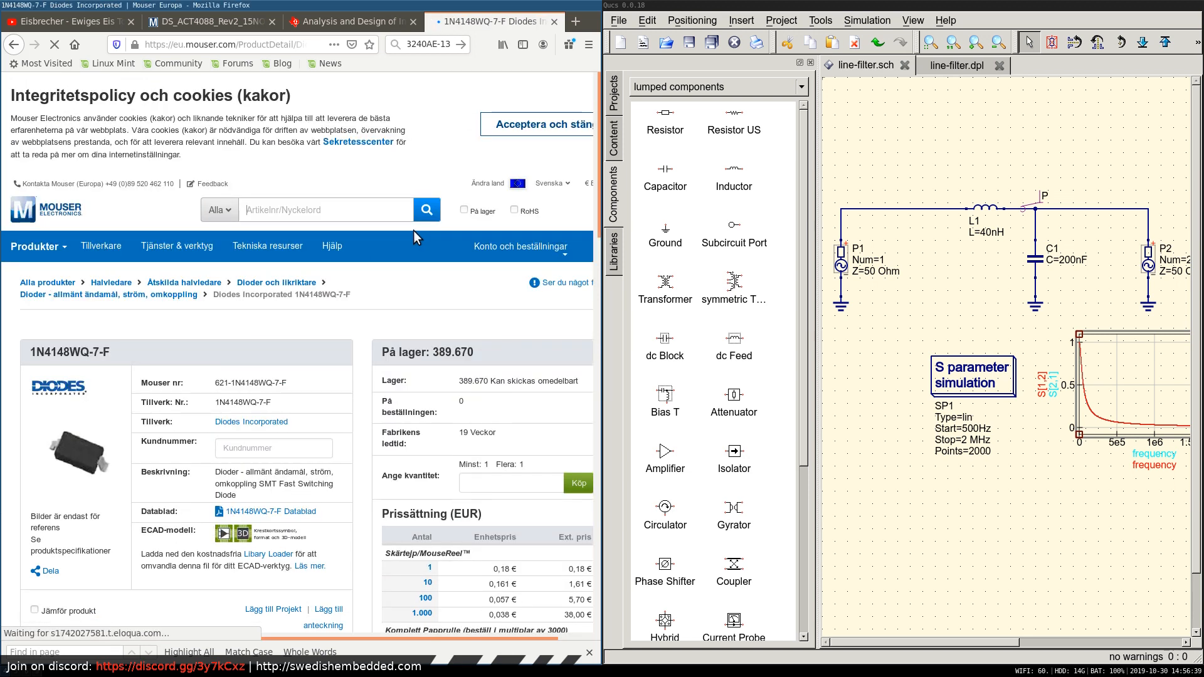
pyautogui.scroll(-2, 354, 270)
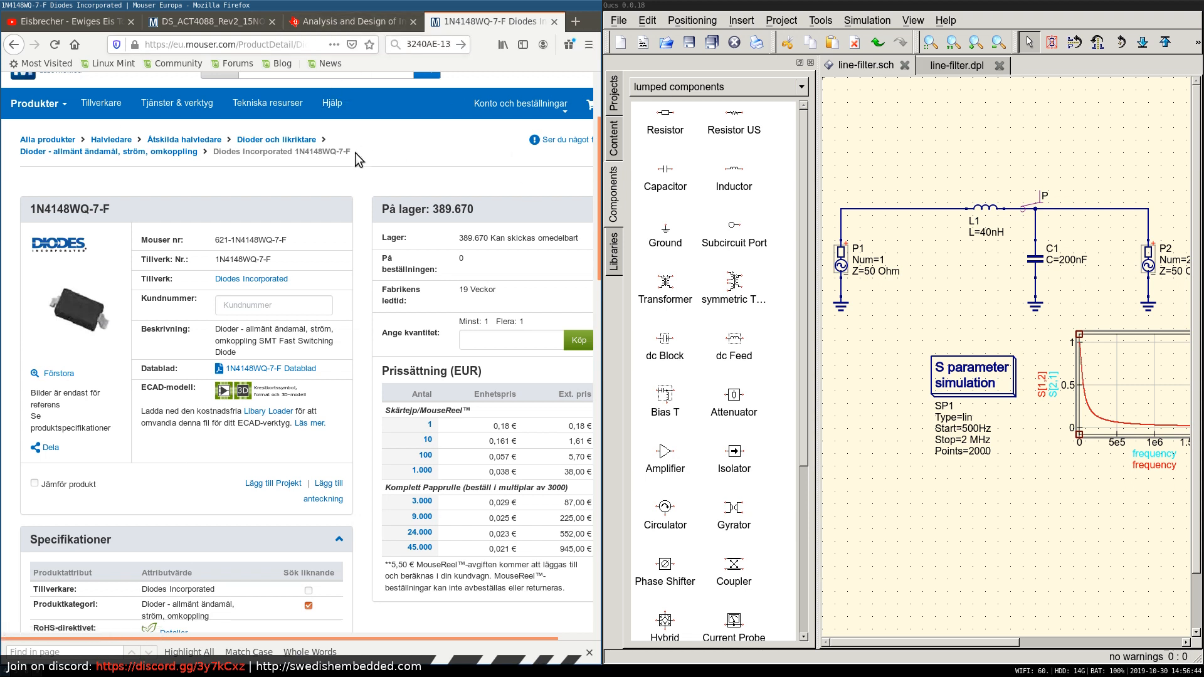
# Compare the Figure 2 typical application circuit with the Figure 3 minimal-components circuit in the ACT4088 datasheet.
pyautogui.click(216, 23)
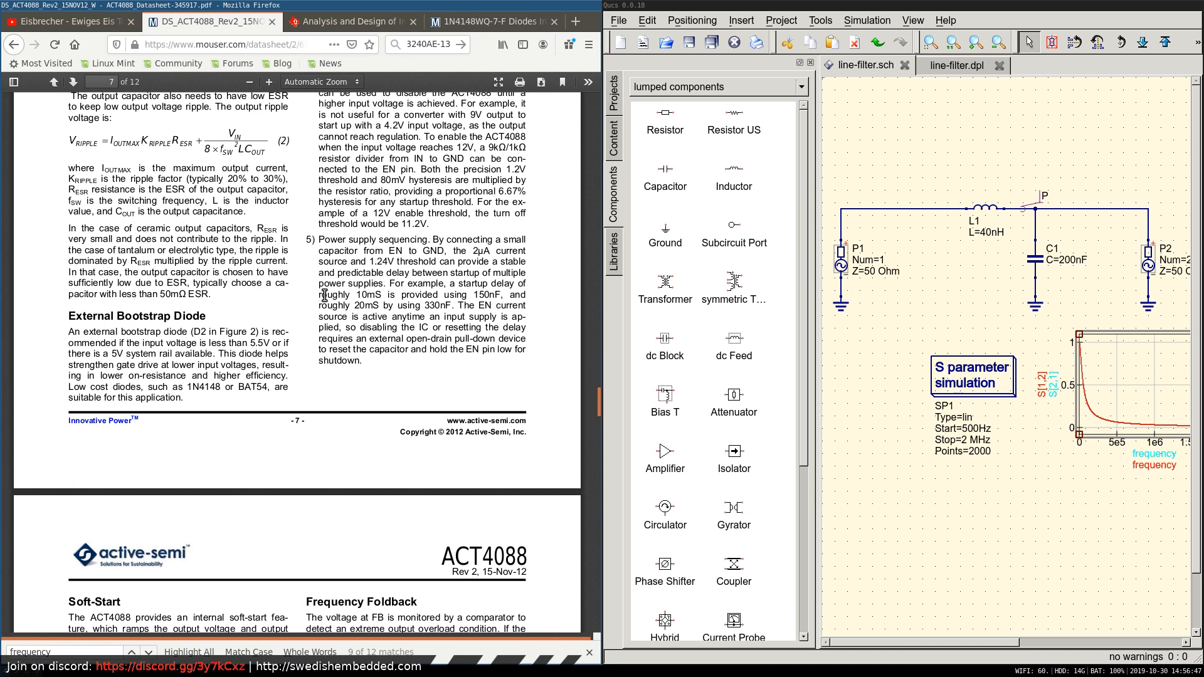
pyautogui.scroll(4, 427, 315)
pyautogui.scroll(-10, 437, 347)
pyautogui.scroll(-5, 437, 347)
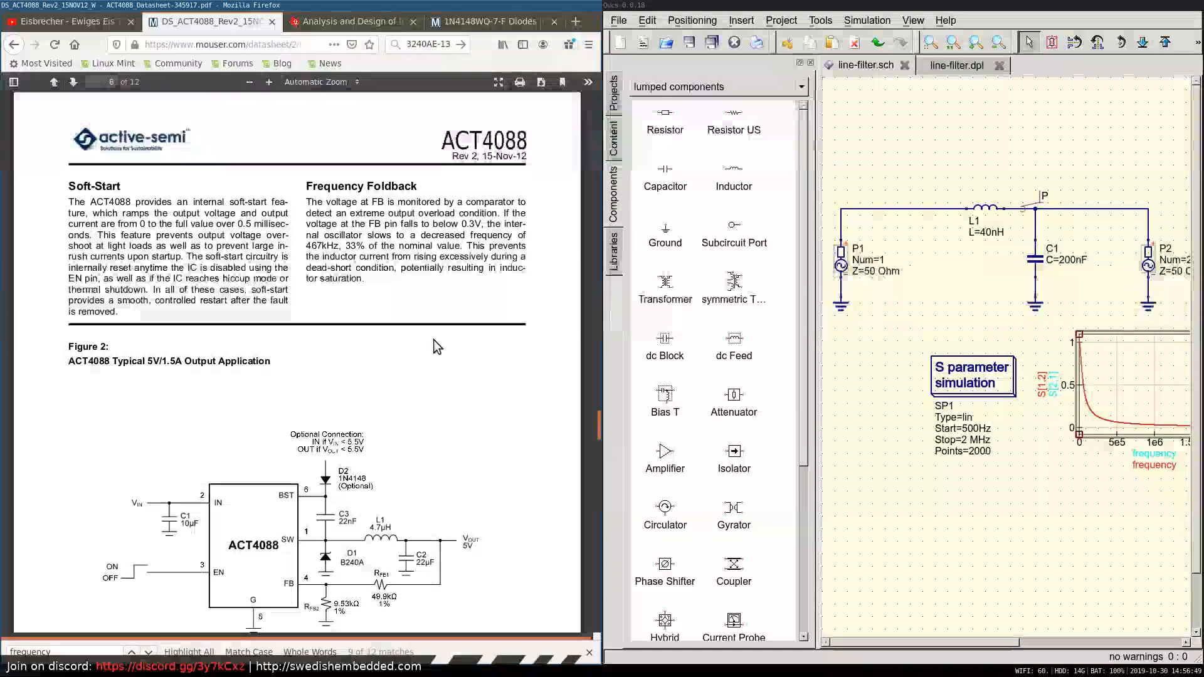
pyautogui.scroll(-4, 437, 347)
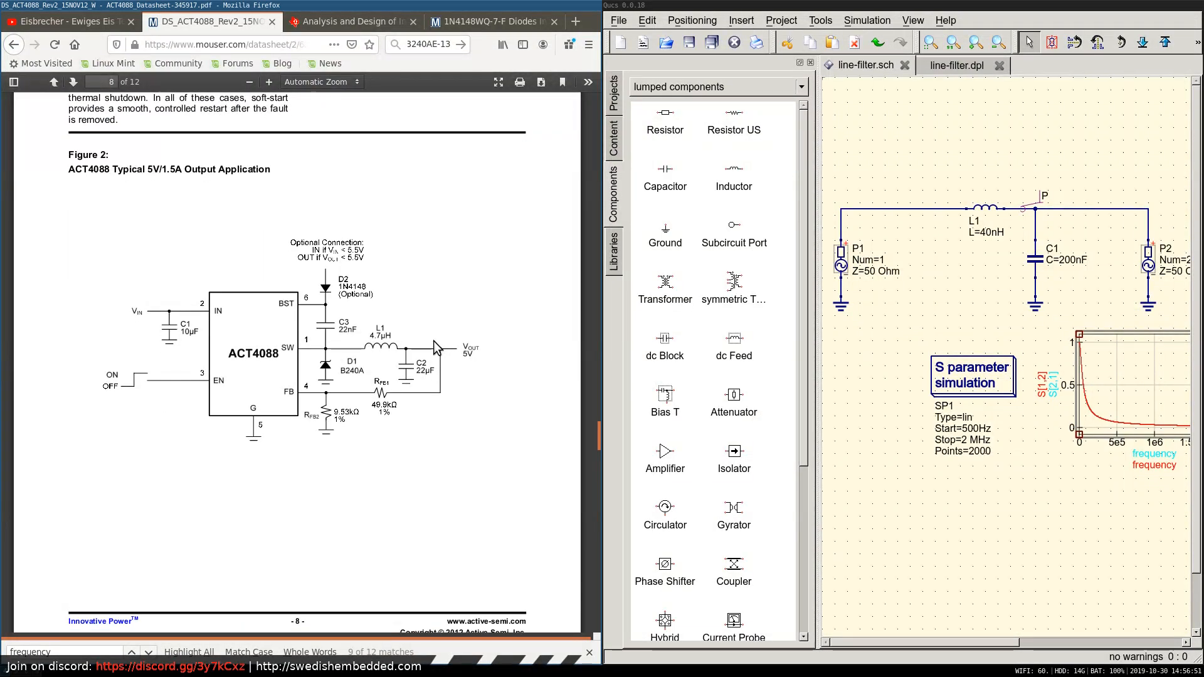
pyautogui.scroll(-6, 434, 340)
pyautogui.scroll(-5, 434, 340)
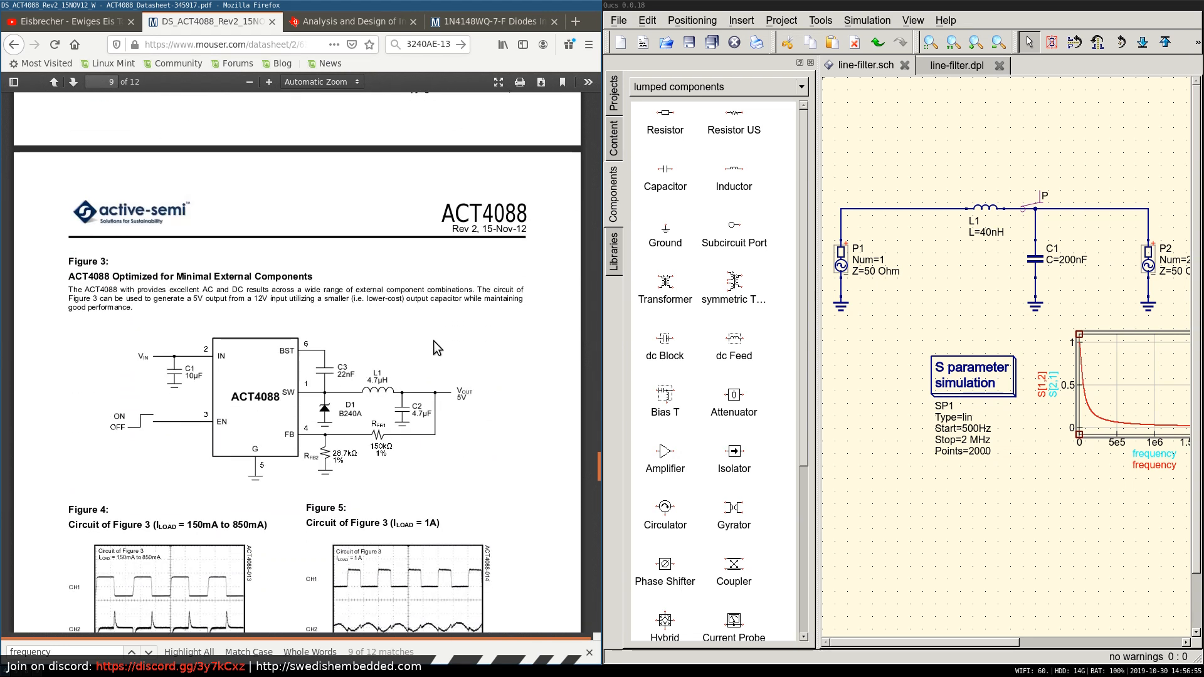
pyautogui.scroll(-4, 434, 341)
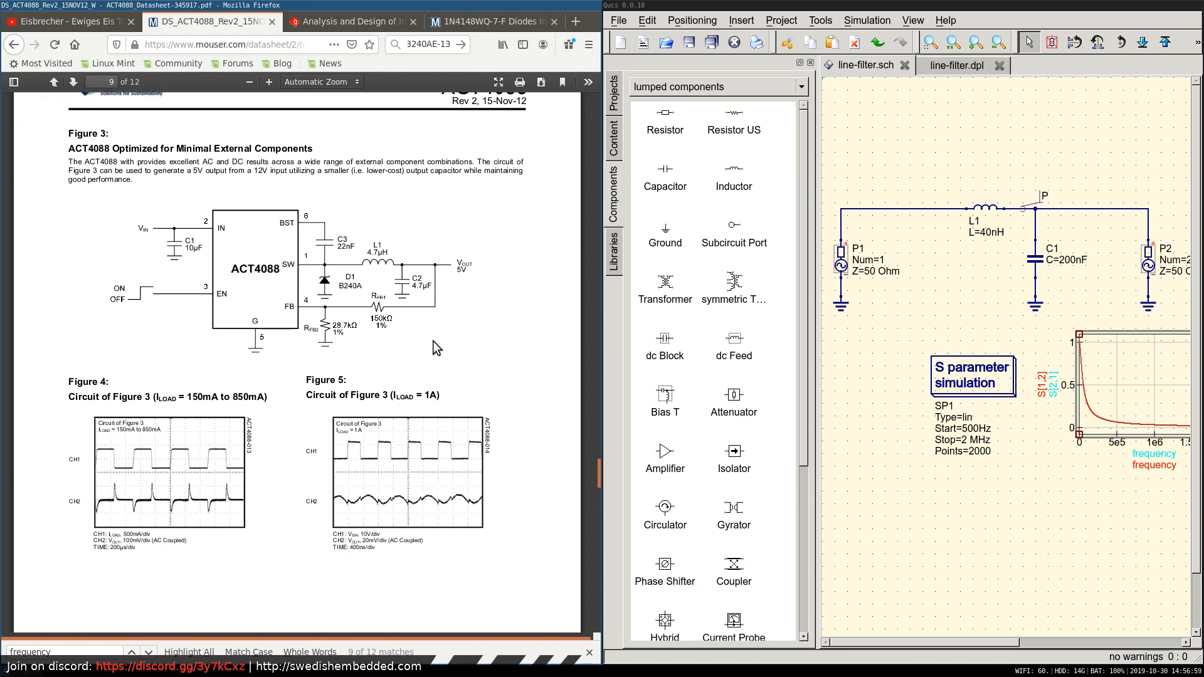
# Enlarge the datasheet to full screen and read from the Figure 3 waveforms through the Hiccup Mode, Thermal Shutdown and PC Board Layout sections.
pyautogui.press('F11')
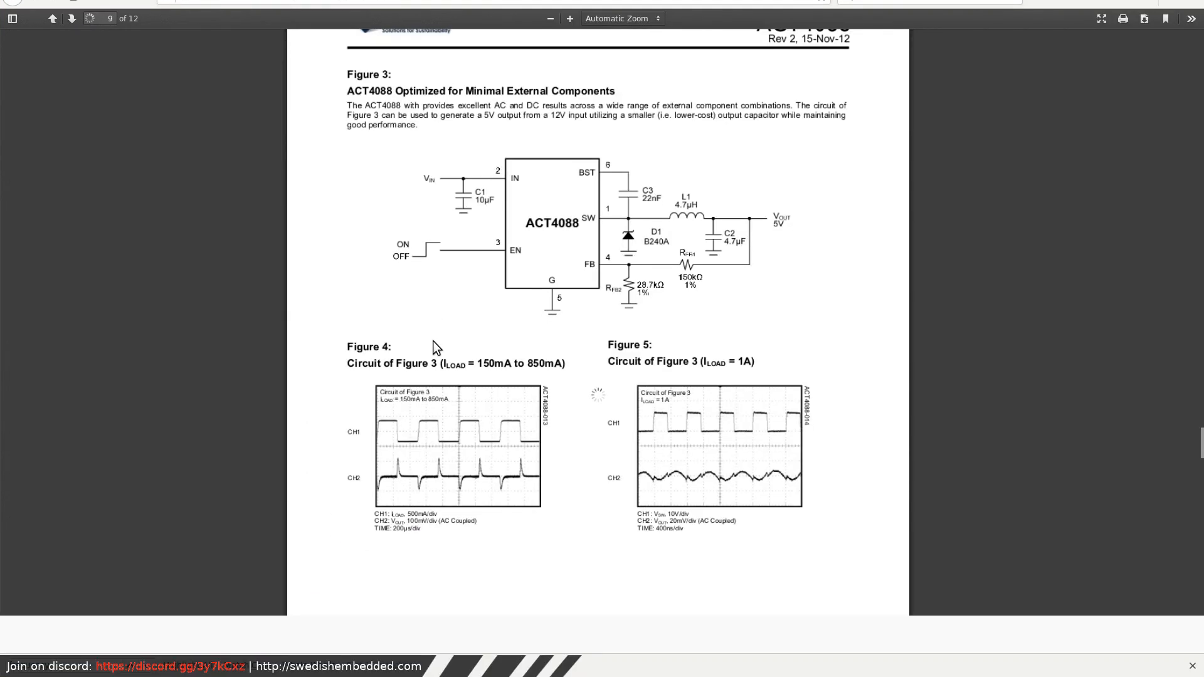
pyautogui.scroll(-6, 667, 370)
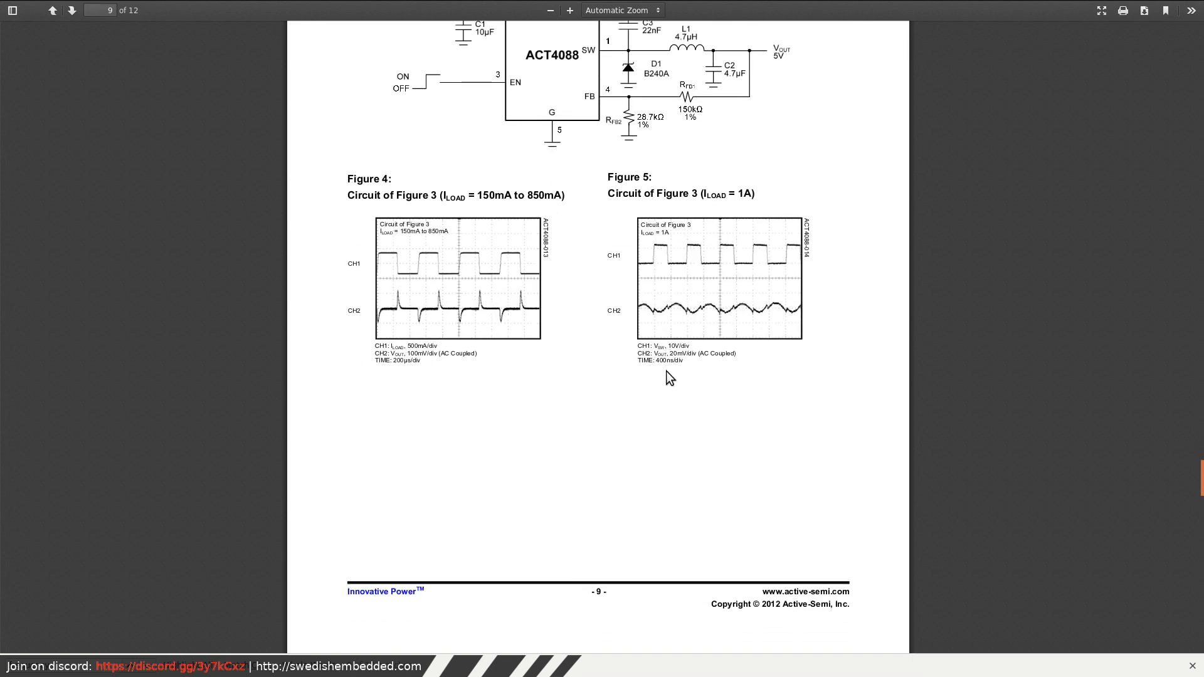
pyautogui.scroll(-5, 664, 371)
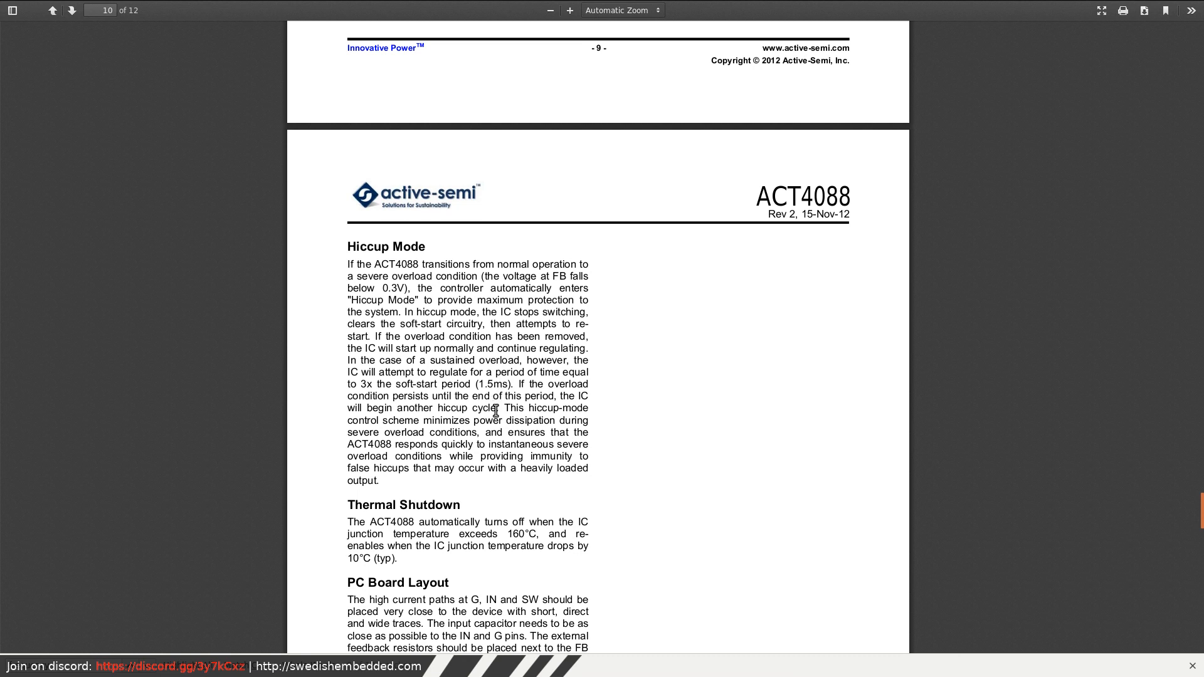
pyautogui.scroll(-3, 496, 411)
pyautogui.scroll(-3, 494, 412)
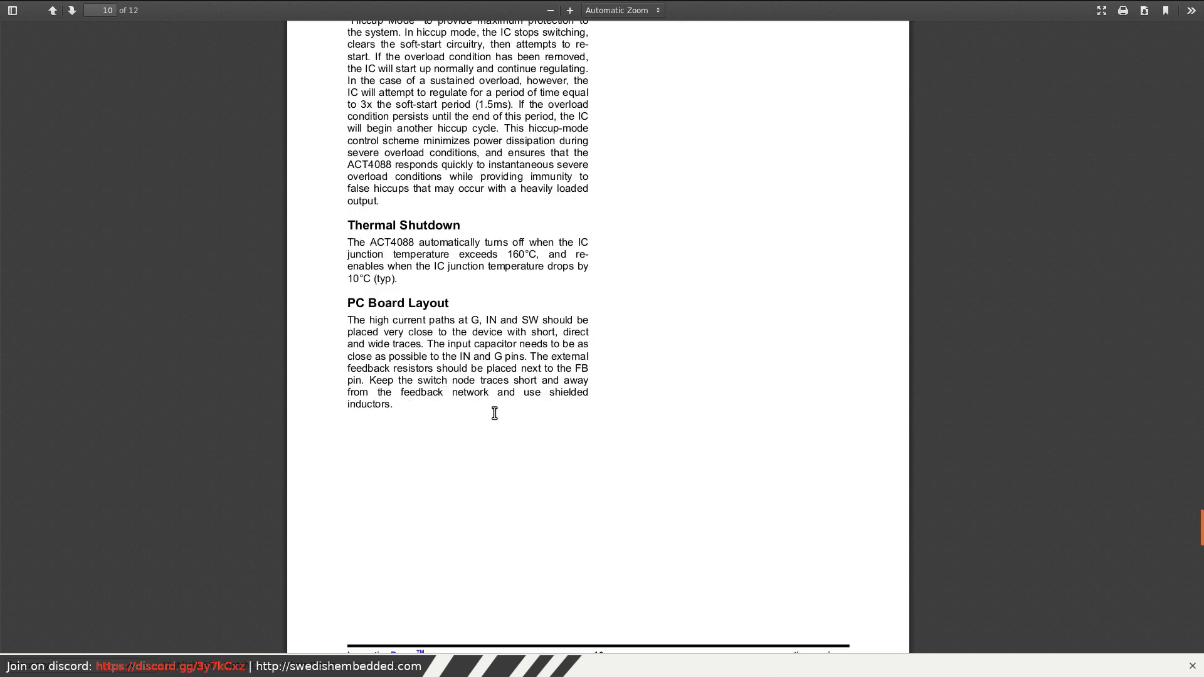
pyautogui.scroll(-3, 492, 412)
pyautogui.scroll(-20, 490, 415)
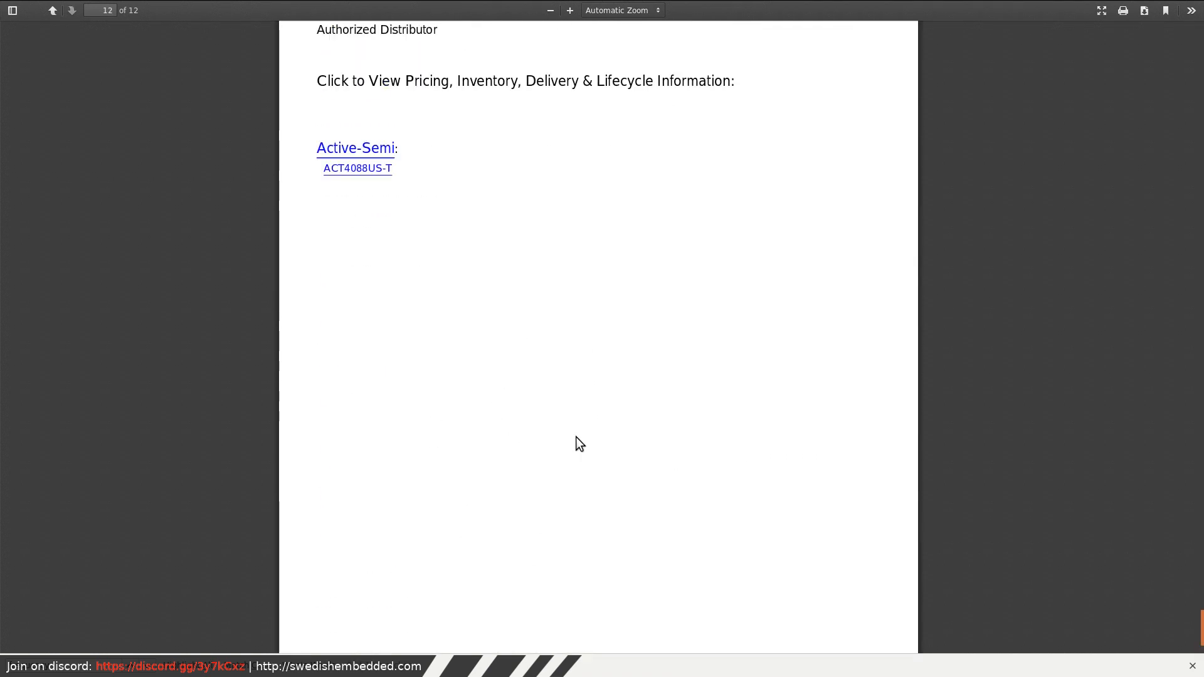
# Go back to the performance graphs on page 4 of the datasheet.
pyautogui.scroll(5, 1201, 411)
pyautogui.scroll(16, 1201, 410)
pyautogui.moveTo(1201, 411); pyautogui.dragTo(1165, 206)
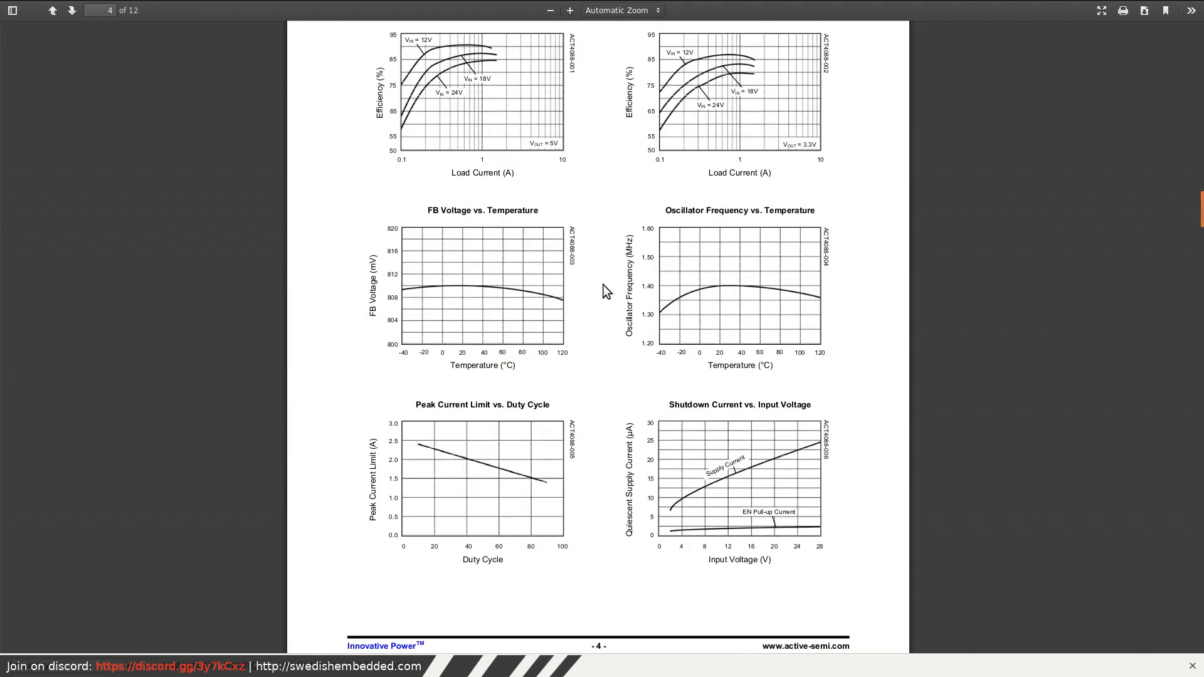
# Switch to Eeschema, dismiss the bootstrap diode's properties without changes, and view the Power Supply section of the other schematic with the ACT4088 converter.
pyautogui.press('super+1')
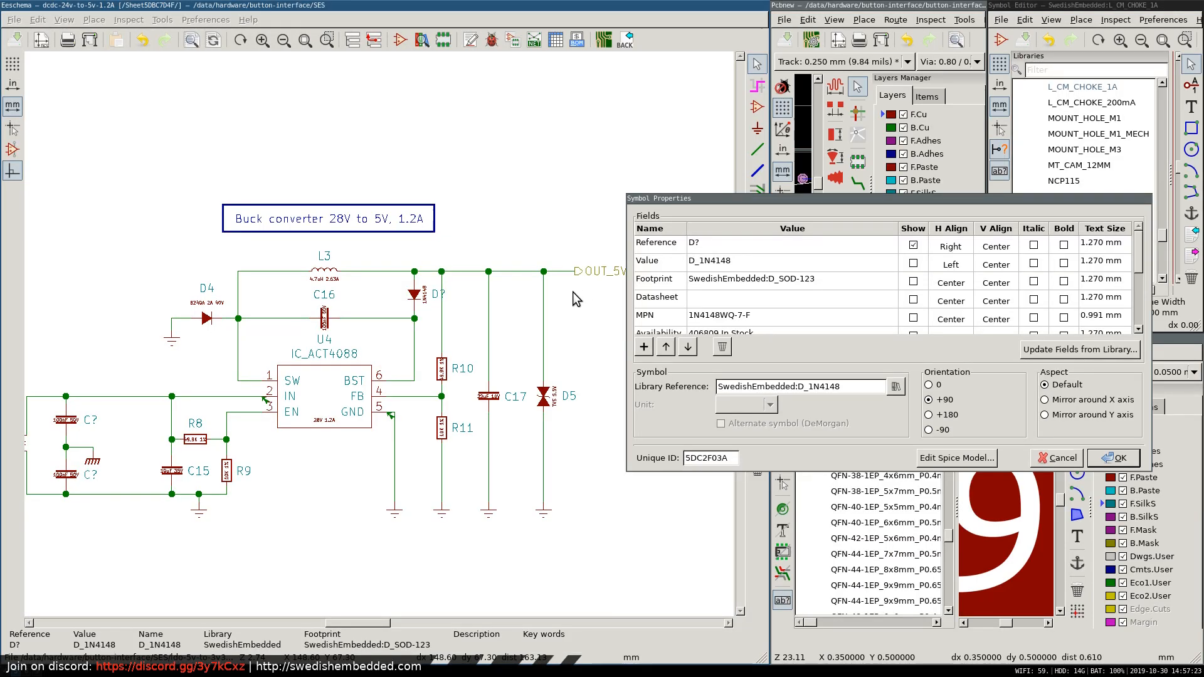
pyautogui.click(1064, 457)
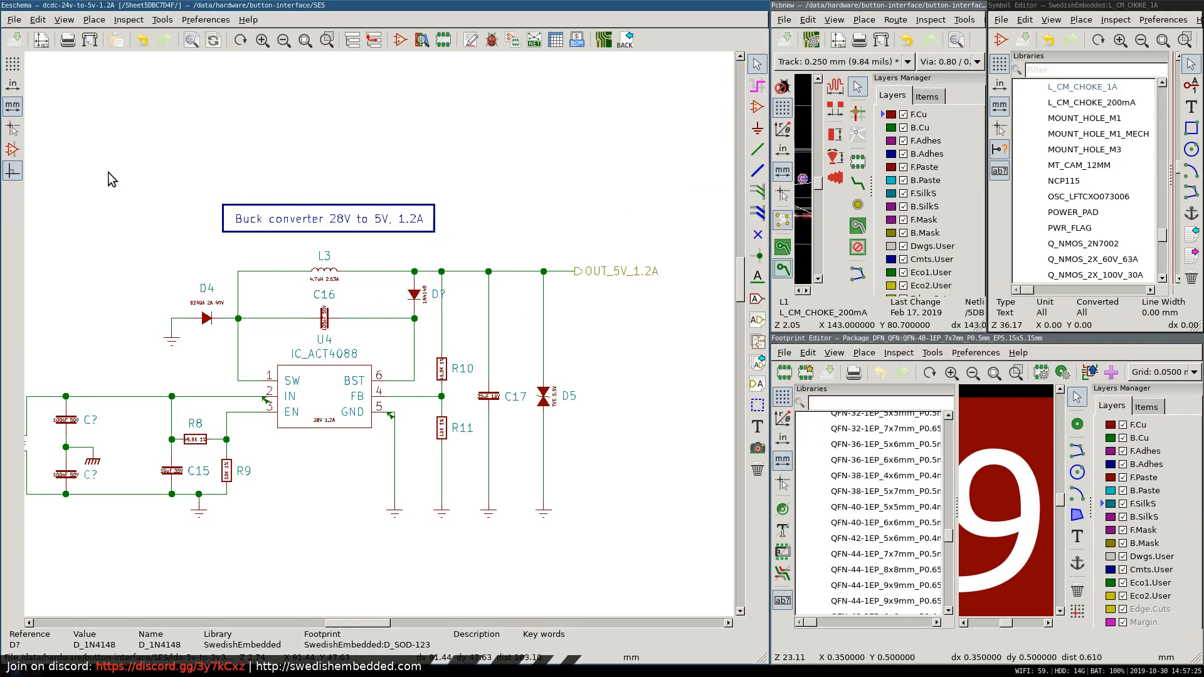
pyautogui.rightClick(383, 137)
pyautogui.click(415, 148)
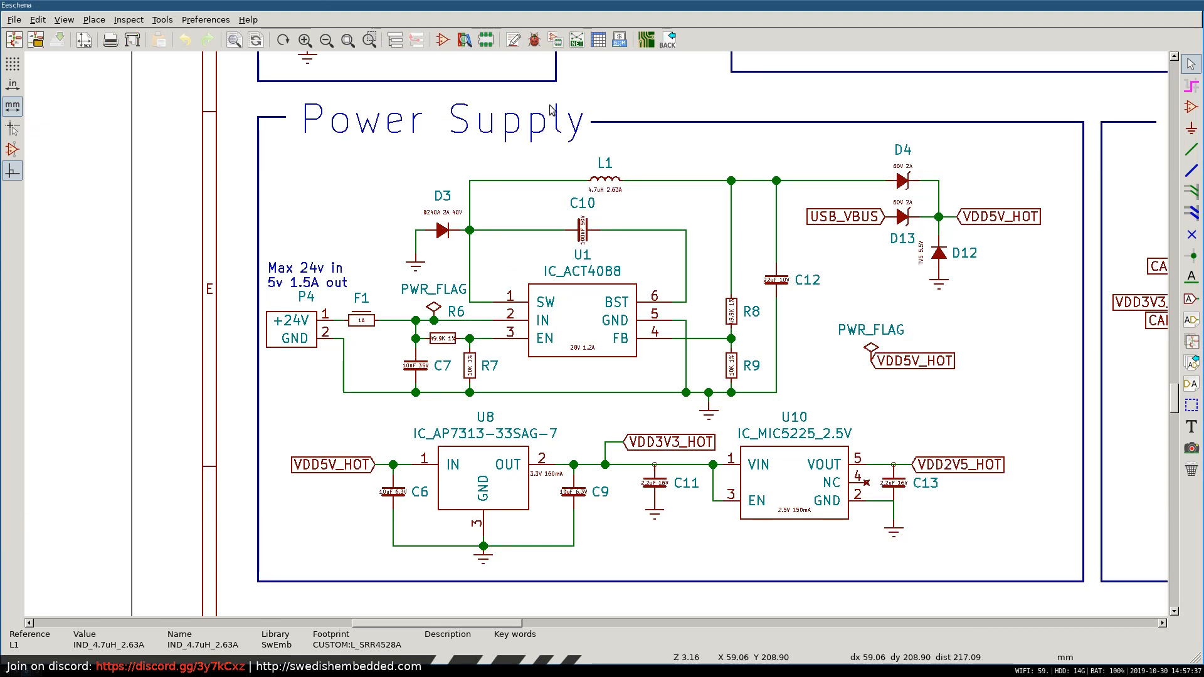
# Switch to Firefox, leave full screen, and replace the 1N4148WQ-7-F product page with a web search for "jst gh 1.25mm".
pyautogui.hotkey('alt', 'Tab')
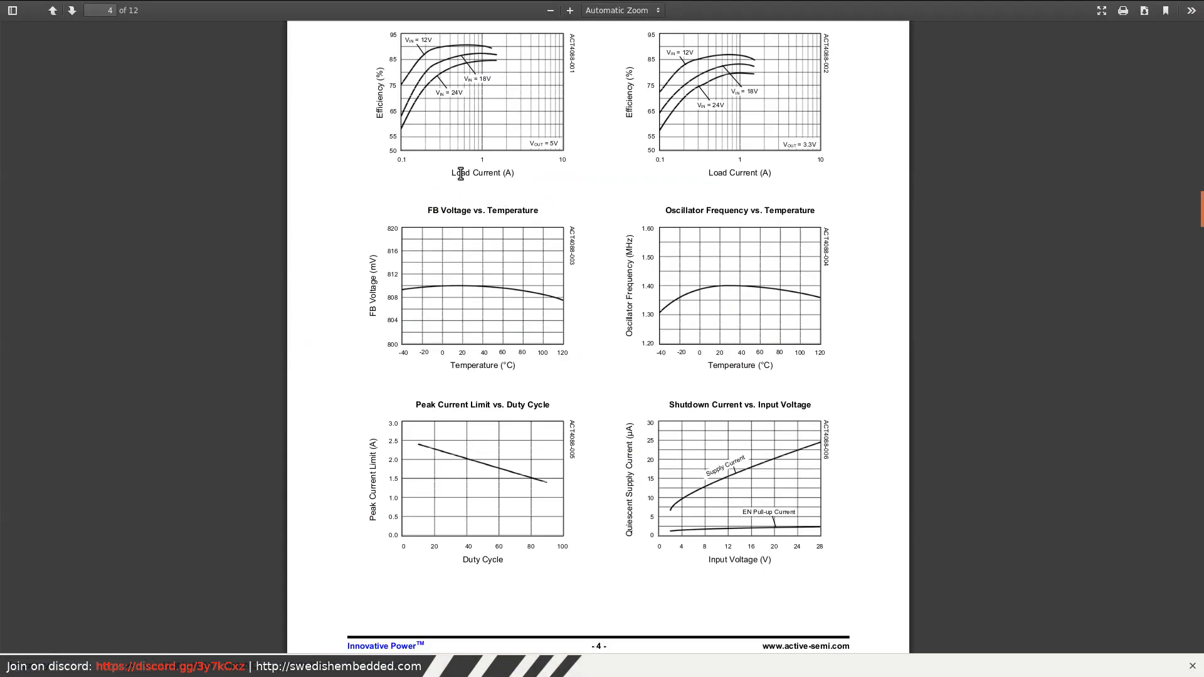
pyautogui.press('super+f')
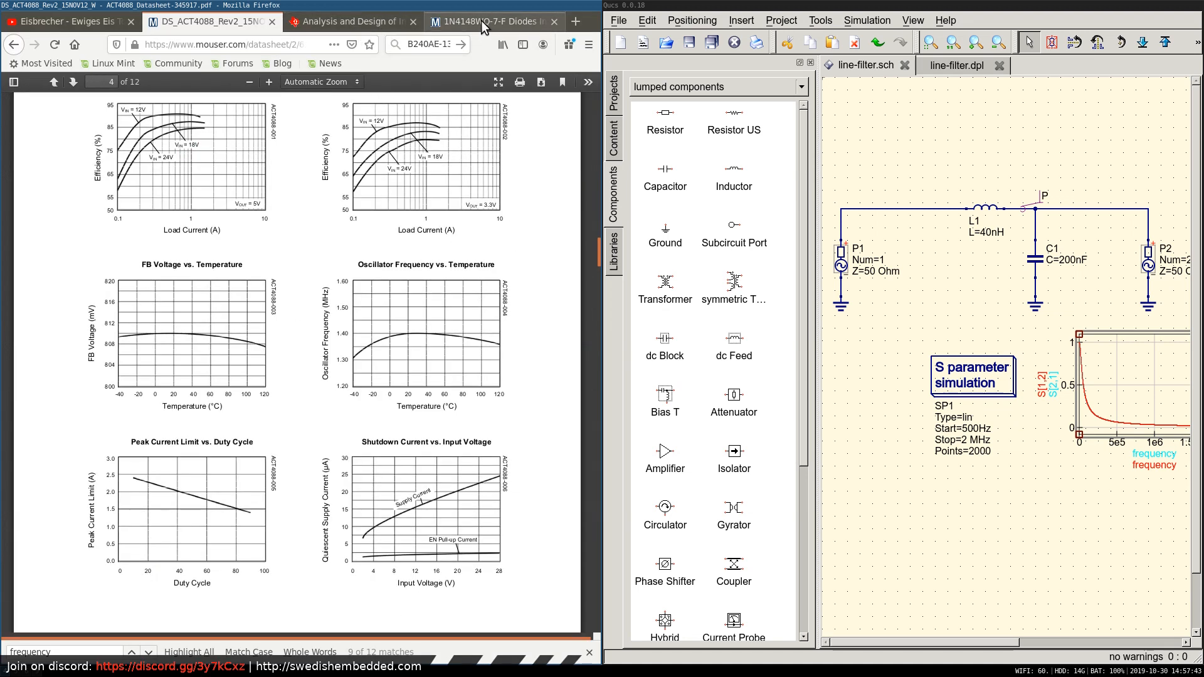
pyautogui.click(480, 20)
pyautogui.click(300, 45)
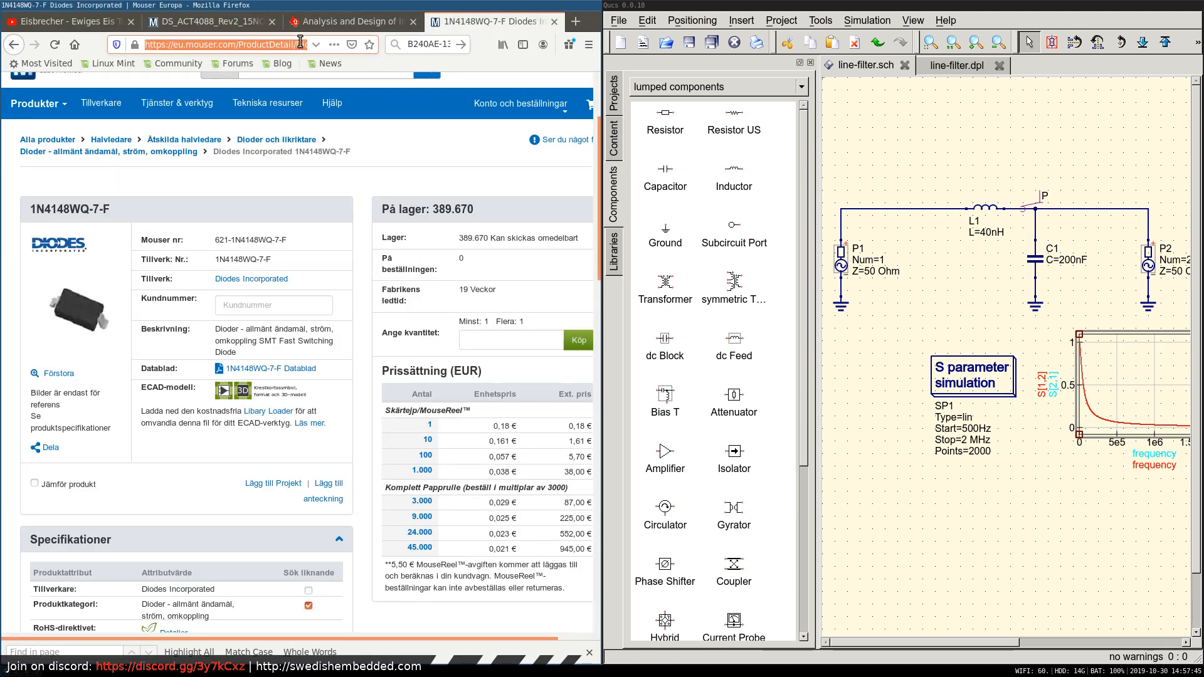
pyautogui.write('jst ö')
pyautogui.write('gh ')
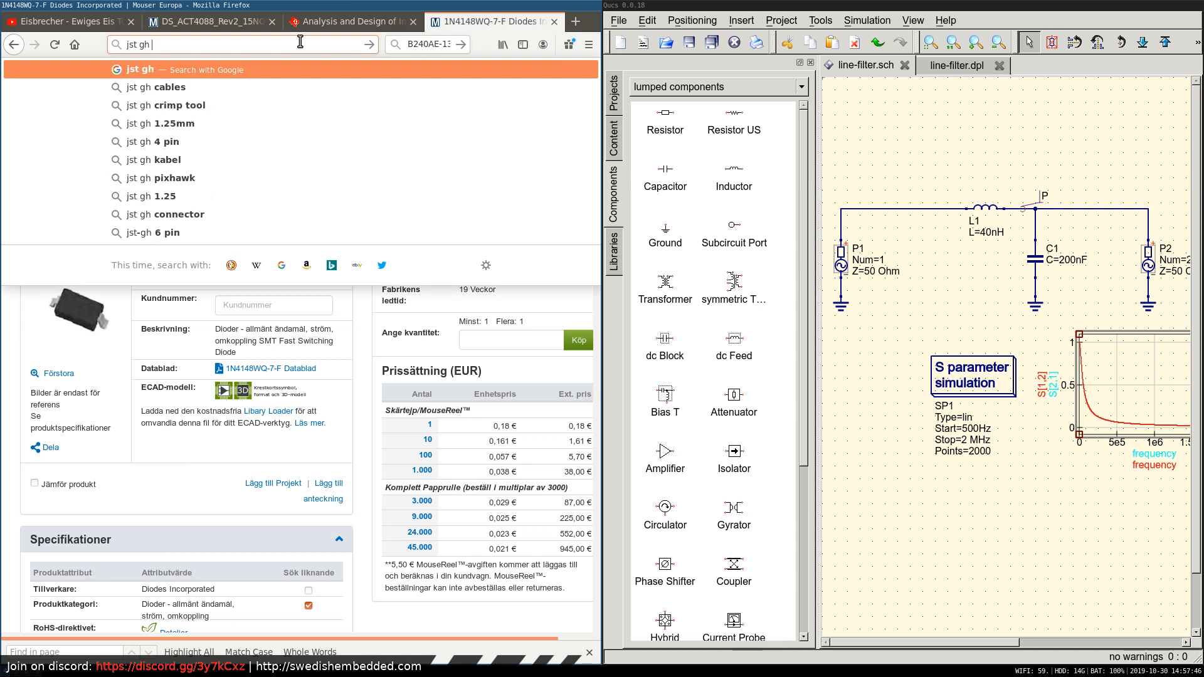
pyautogui.write('1.2')
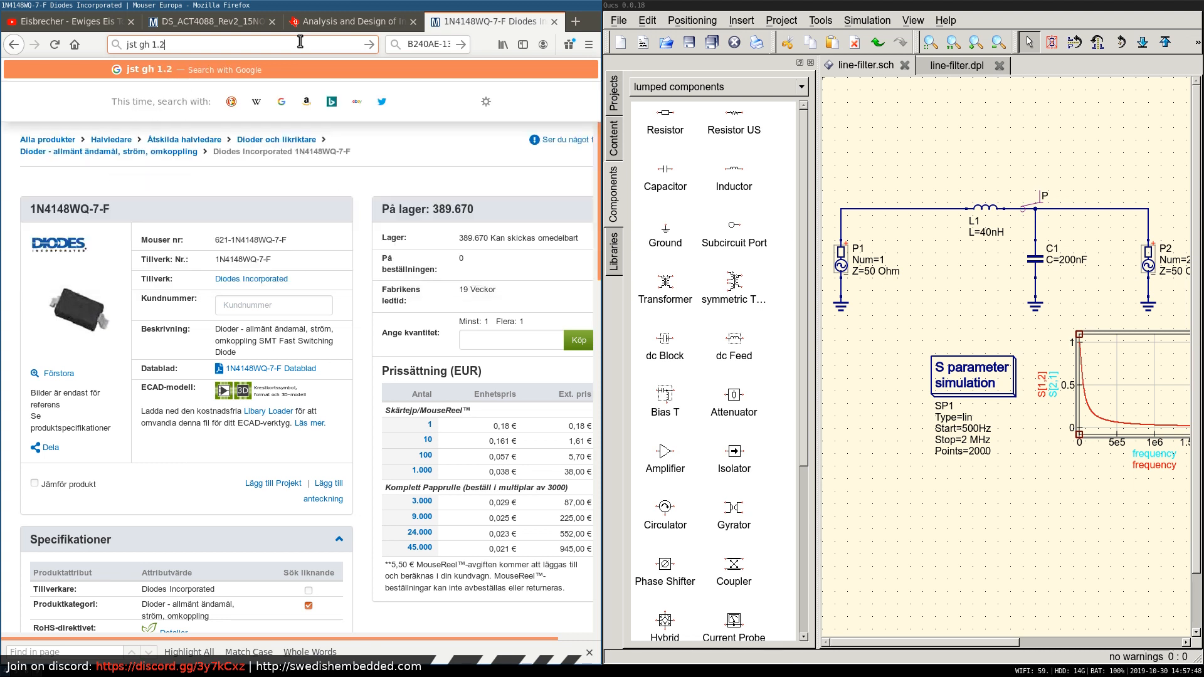
pyautogui.write('5mm')
pyautogui.press('Return')
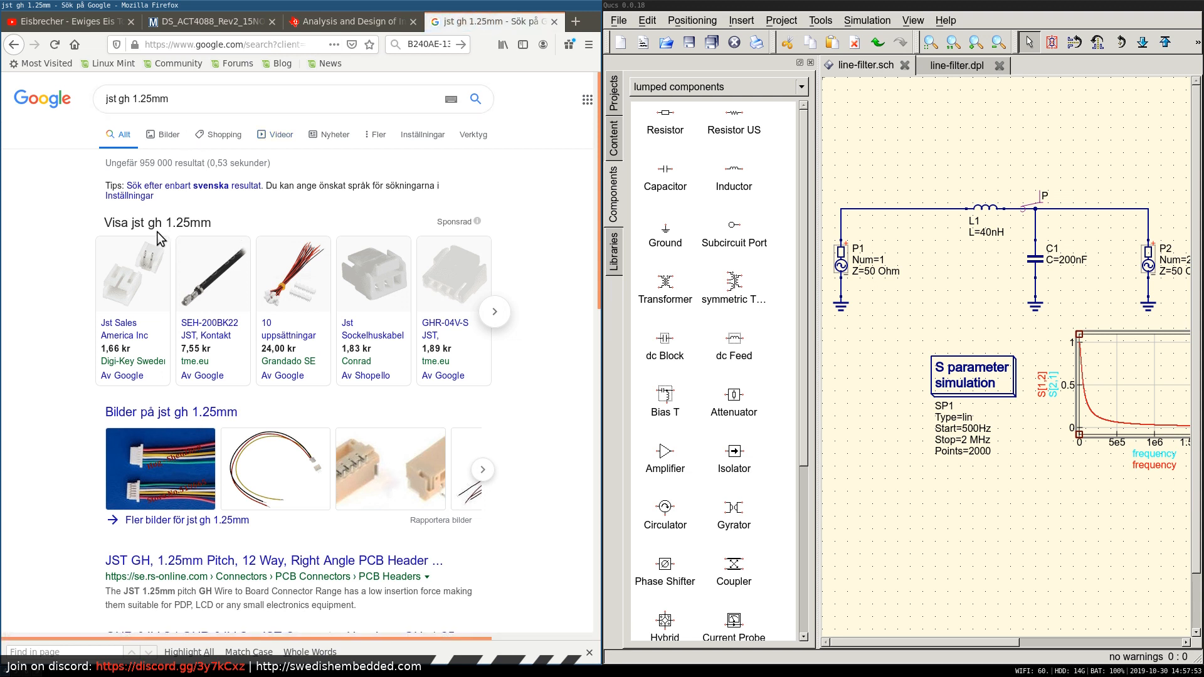
# Open the JST Mfg. GH connector page from the search results and review its product profile and specification.
pyautogui.scroll(-5, 113, 326)
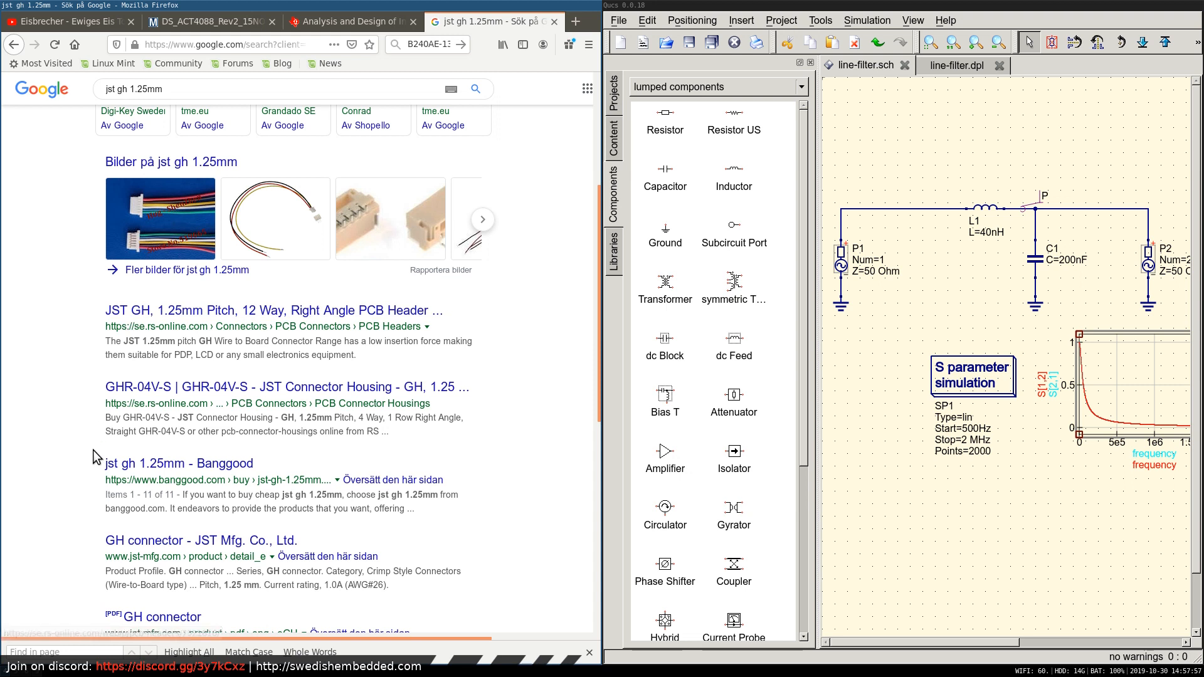
pyautogui.scroll(-3, 94, 456)
pyautogui.click(162, 361)
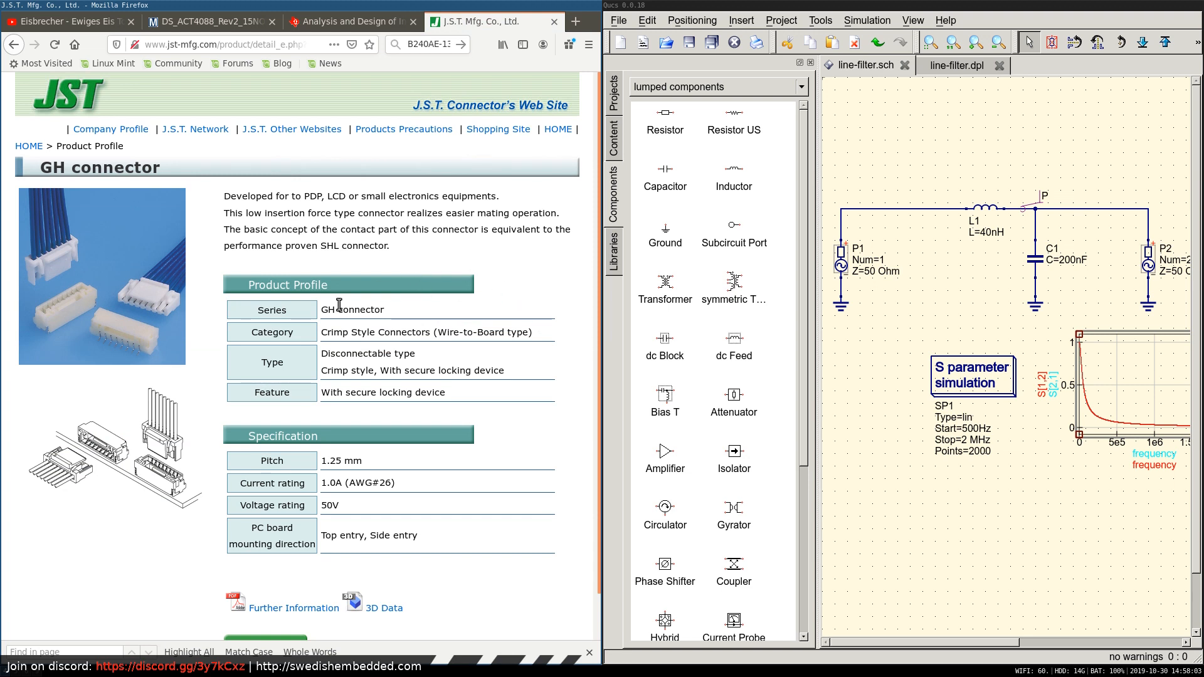
pyautogui.scroll(-1, 508, 317)
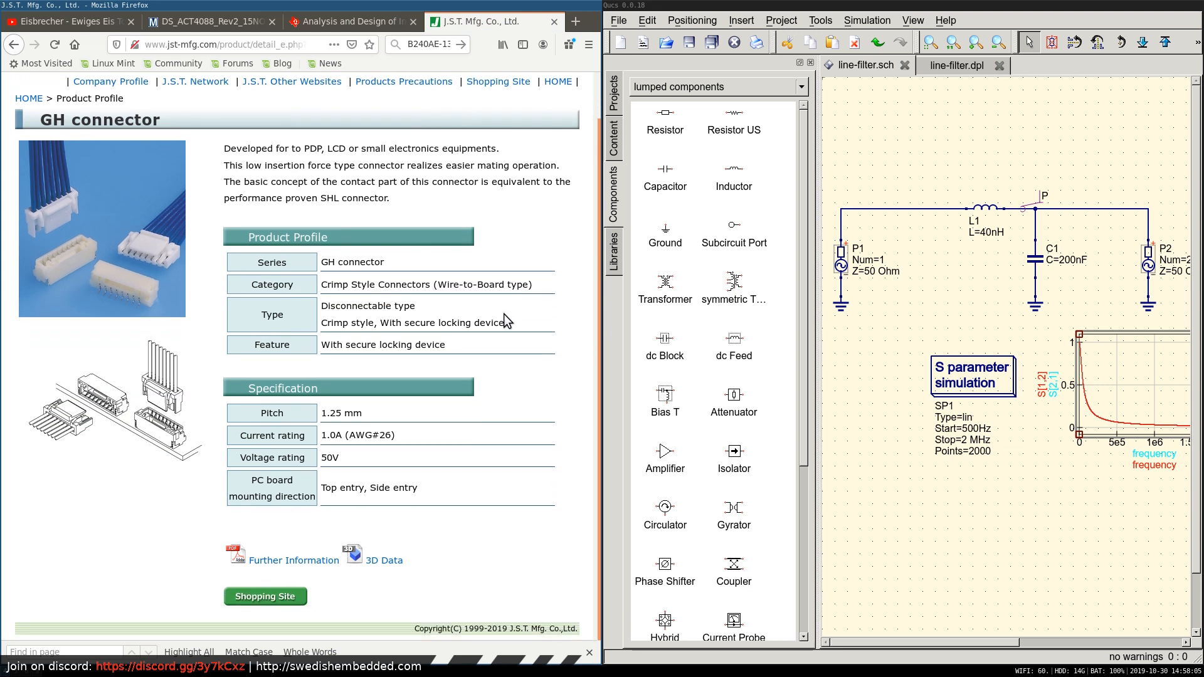
# Open the GH connector's further-information PDF and look through its board layout, contact, header and housing sections.
pyautogui.click(293, 561)
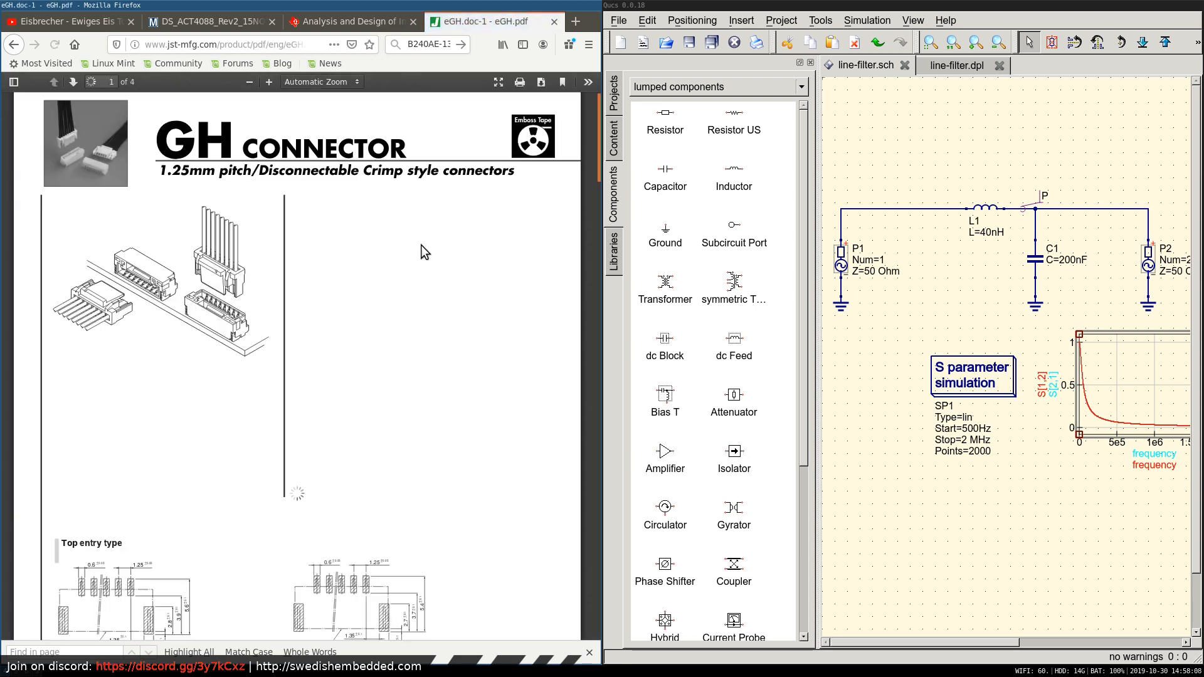
pyautogui.scroll(-3, 422, 251)
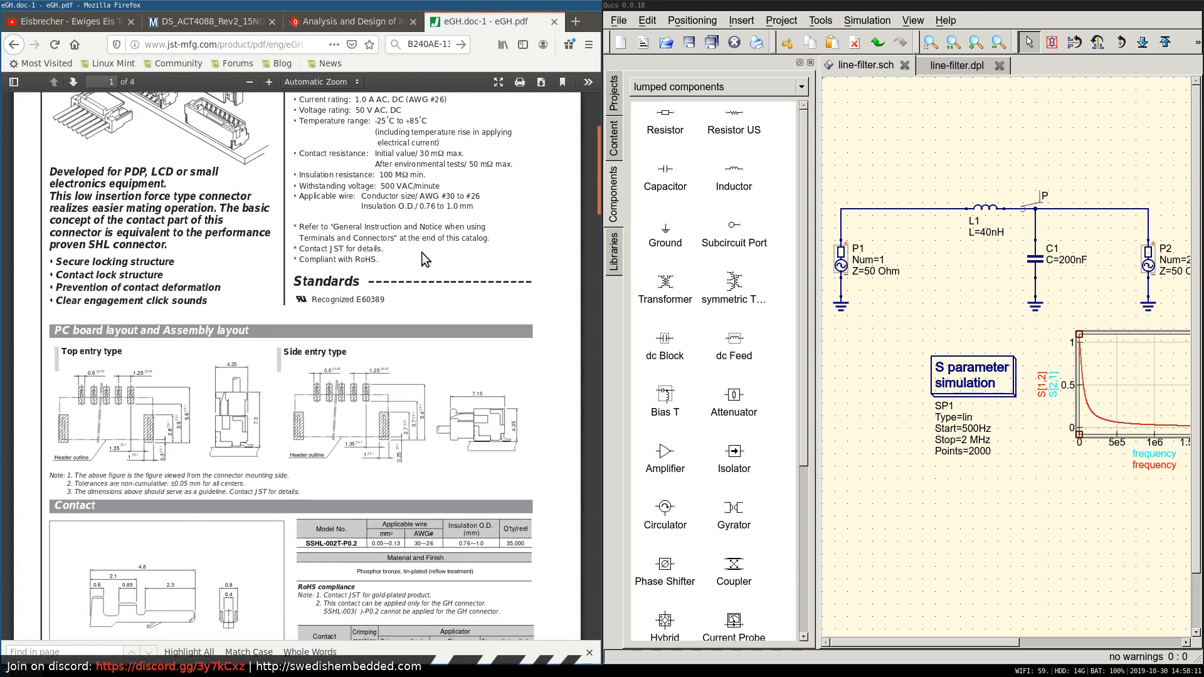
pyautogui.scroll(-11, 422, 252)
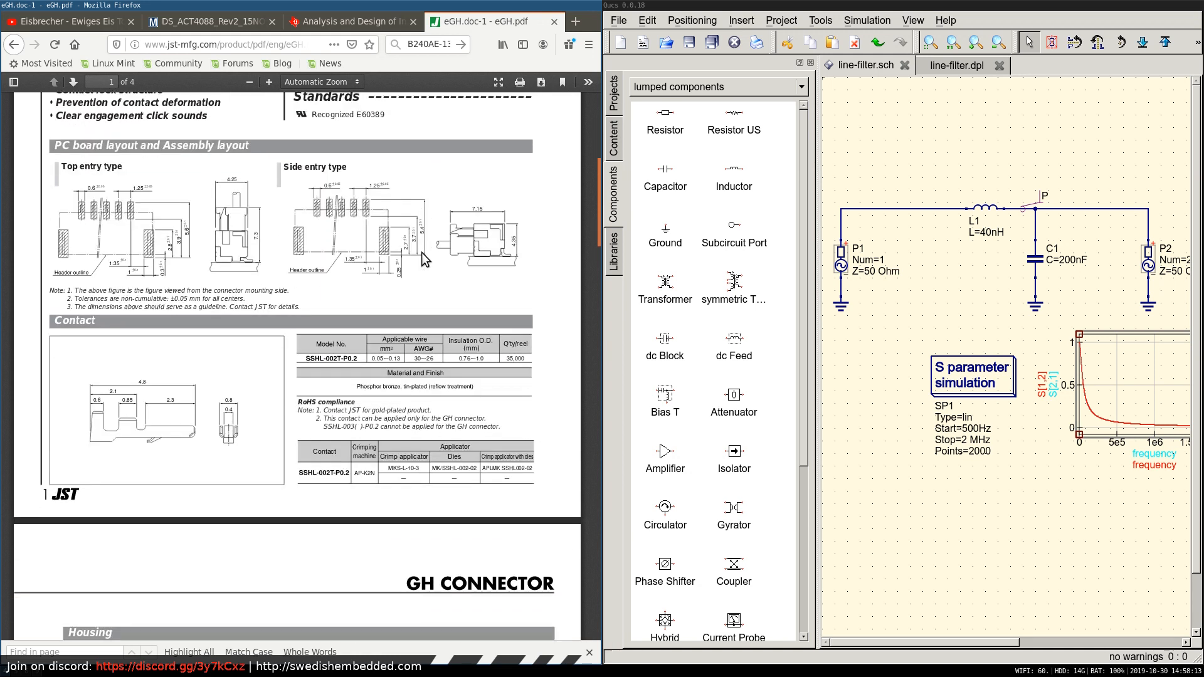
pyautogui.scroll(-7, 424, 260)
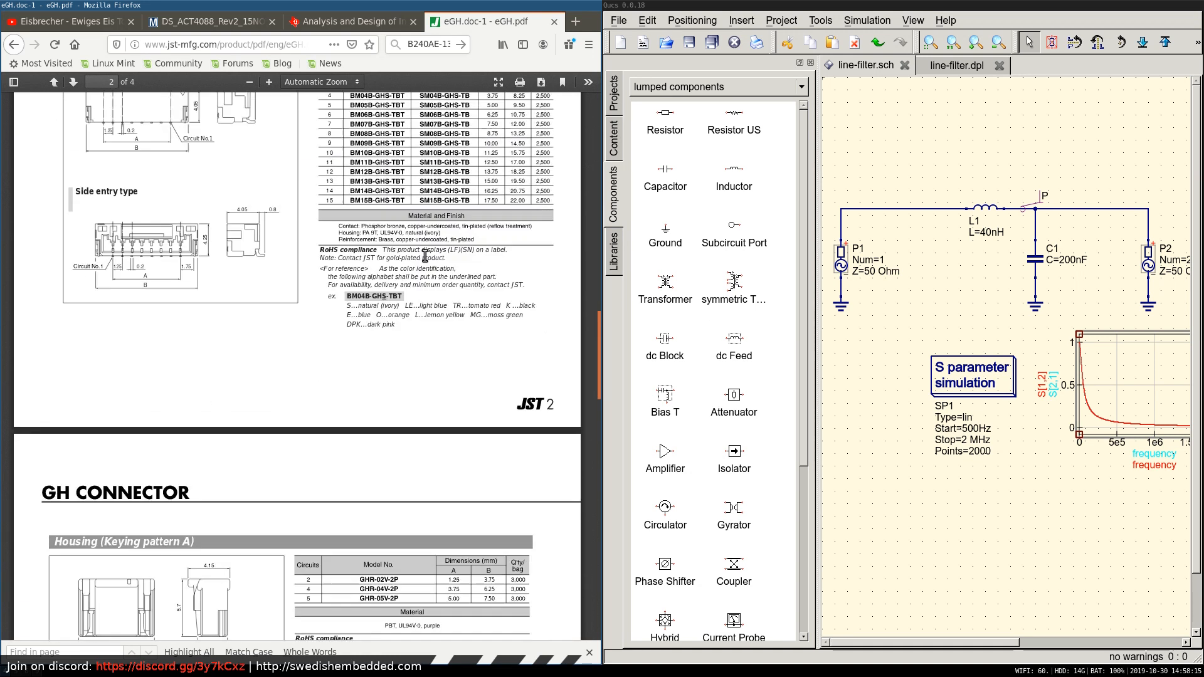
pyautogui.moveTo(595, 335); pyautogui.dragTo(599, 533)
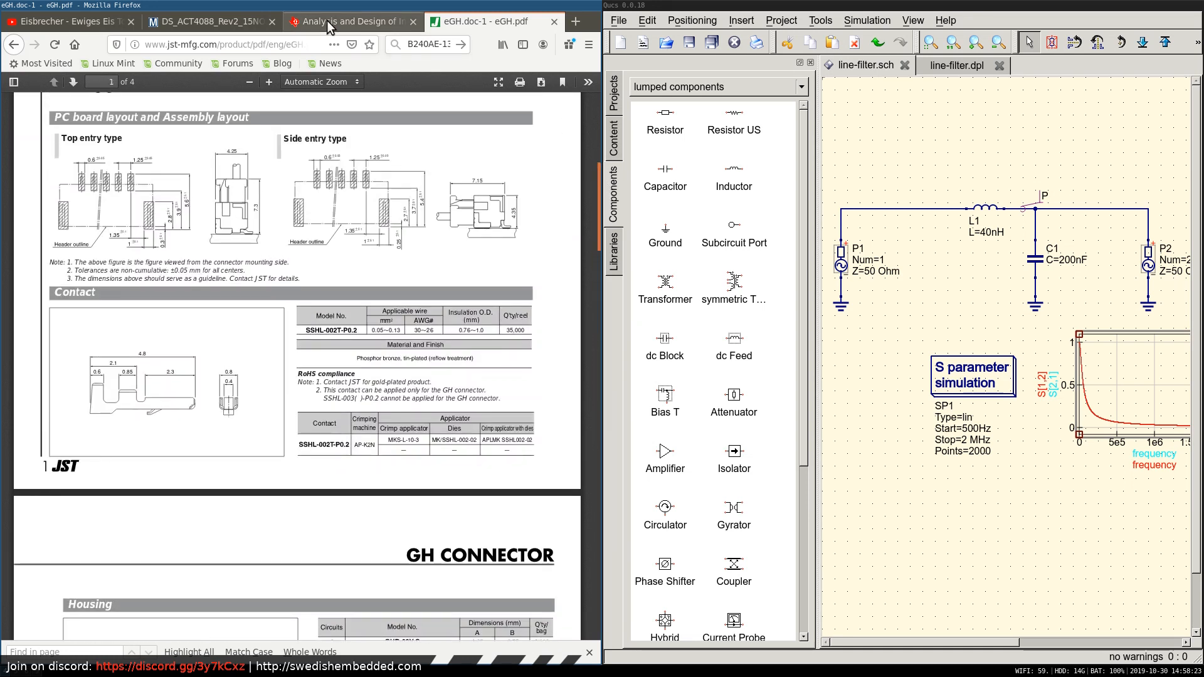
pyautogui.click(349, 21)
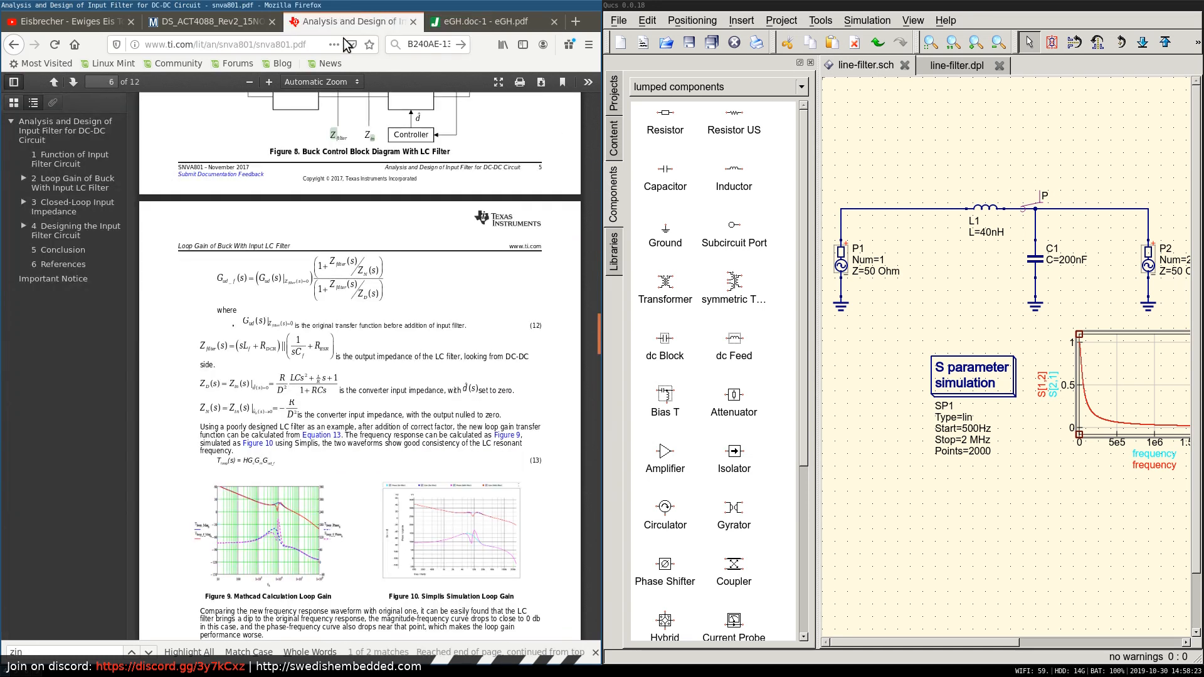
pyautogui.click(477, 22)
# Return to the GH connector page, show its 3D data, and compare the listed model numbers with the connector specification.
pyautogui.click(13, 45)
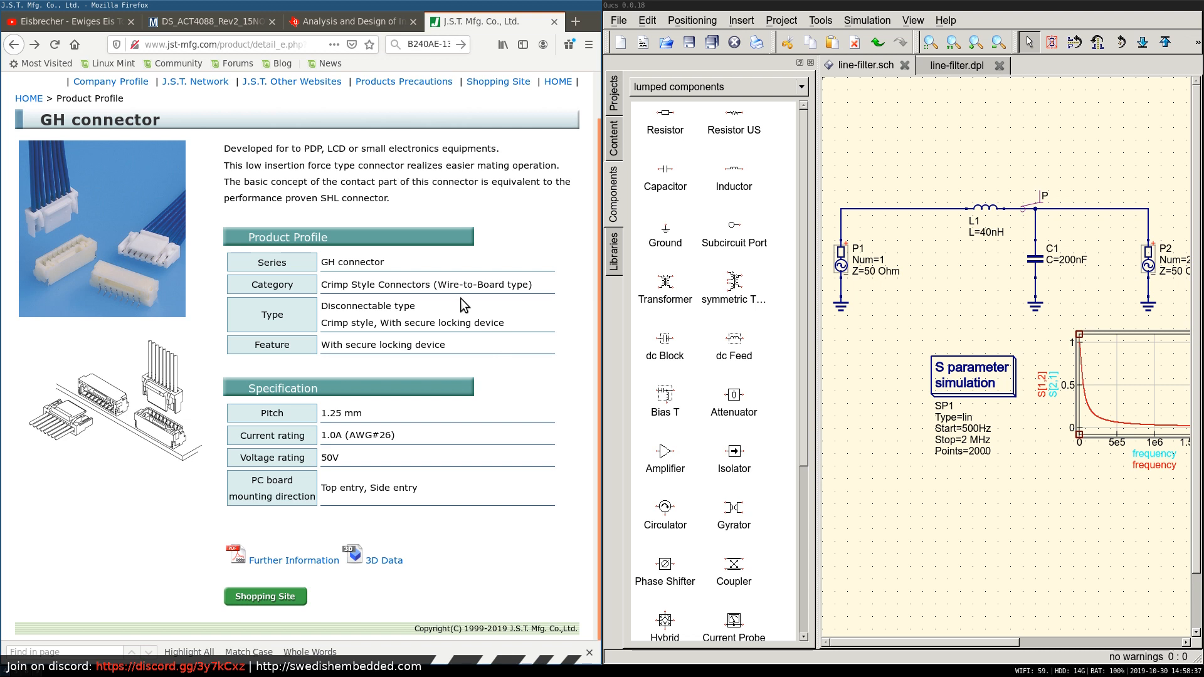
pyautogui.click(370, 564)
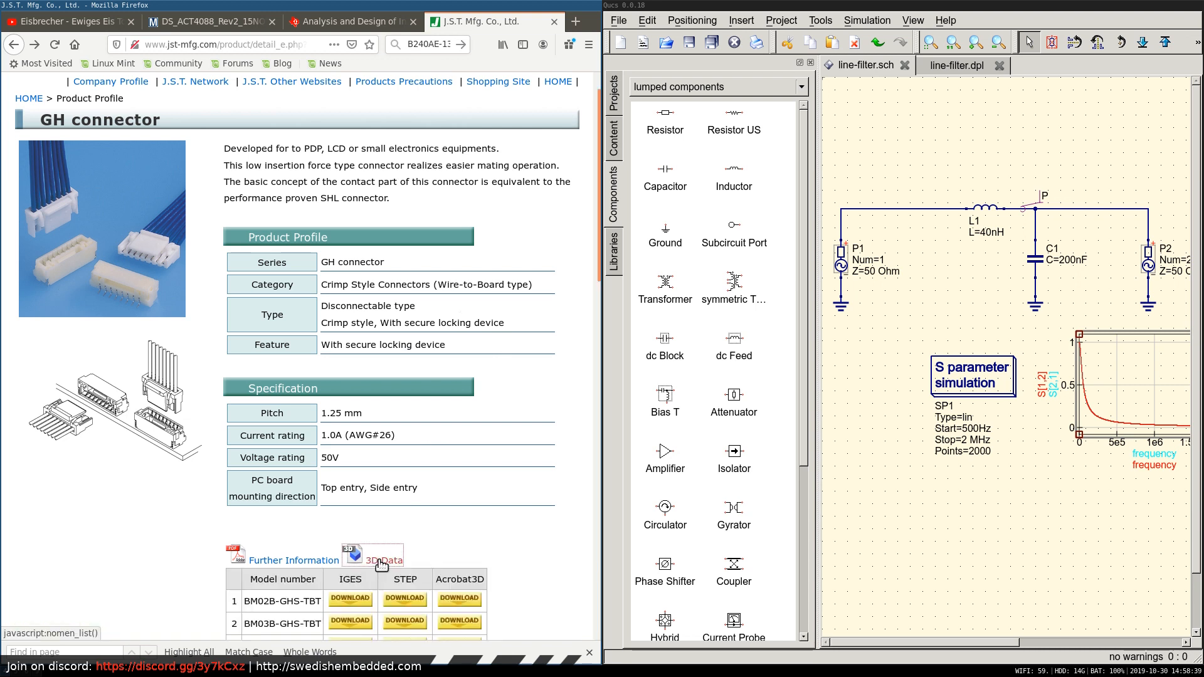
pyautogui.scroll(-4, 488, 426)
pyautogui.scroll(-2, 497, 432)
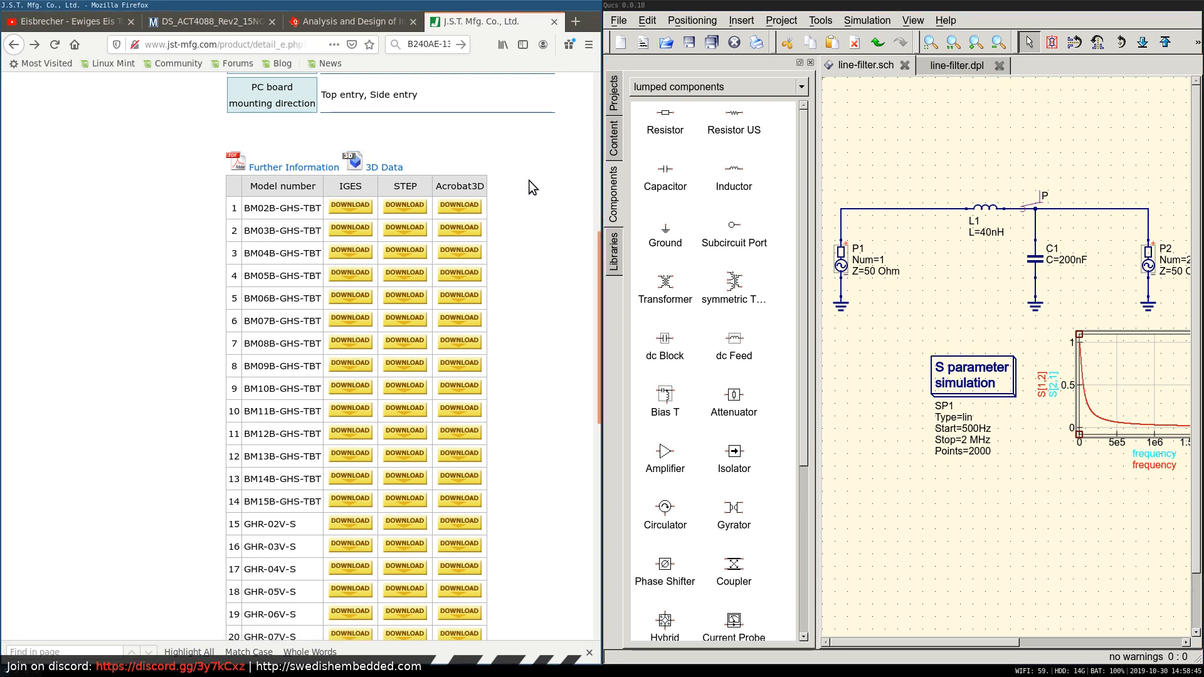
pyautogui.scroll(3, 560, 262)
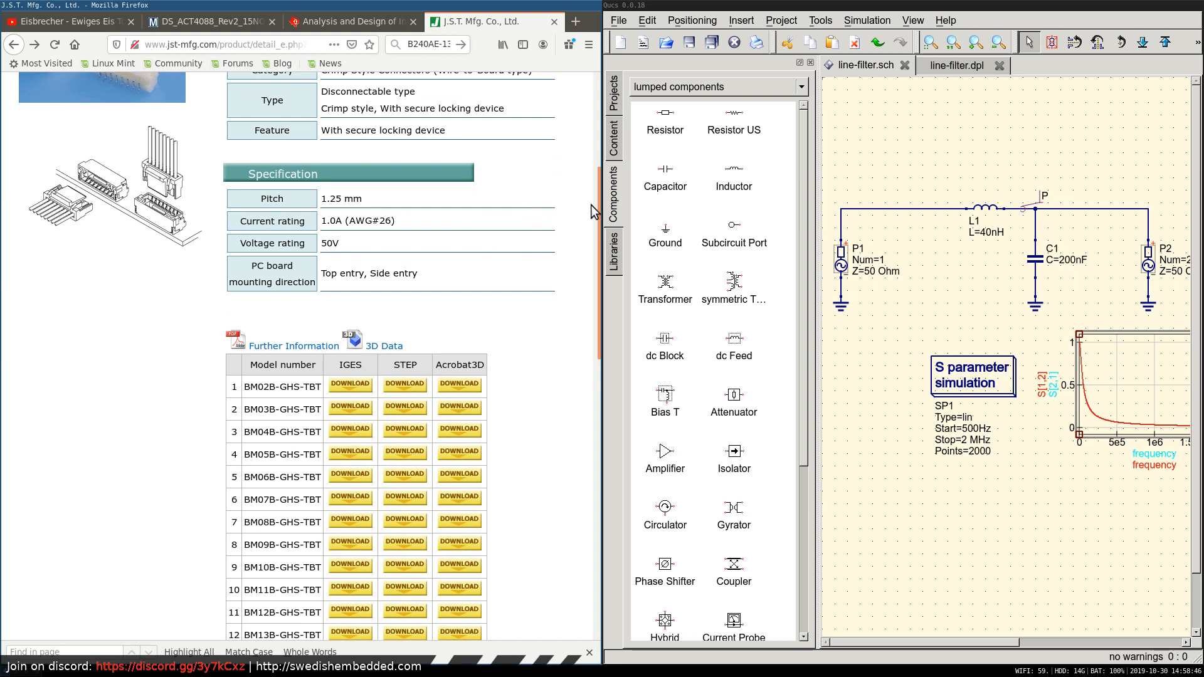
pyautogui.moveTo(597, 207); pyautogui.dragTo(588, 293)
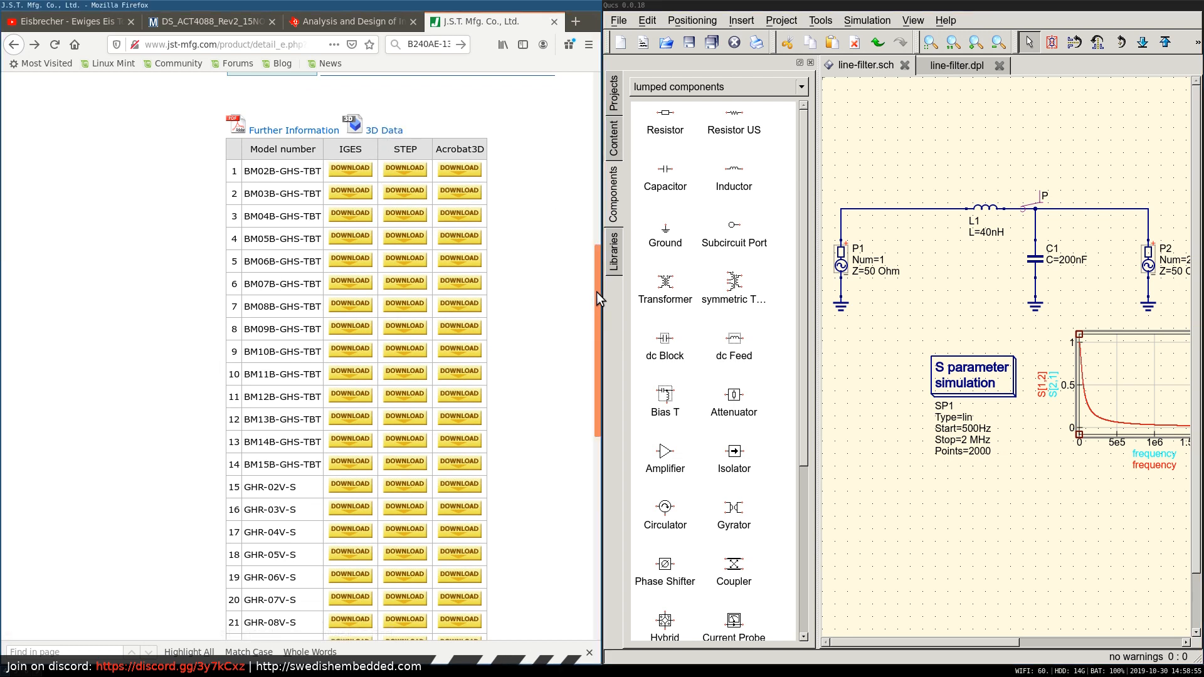
pyautogui.scroll(2, 596, 292)
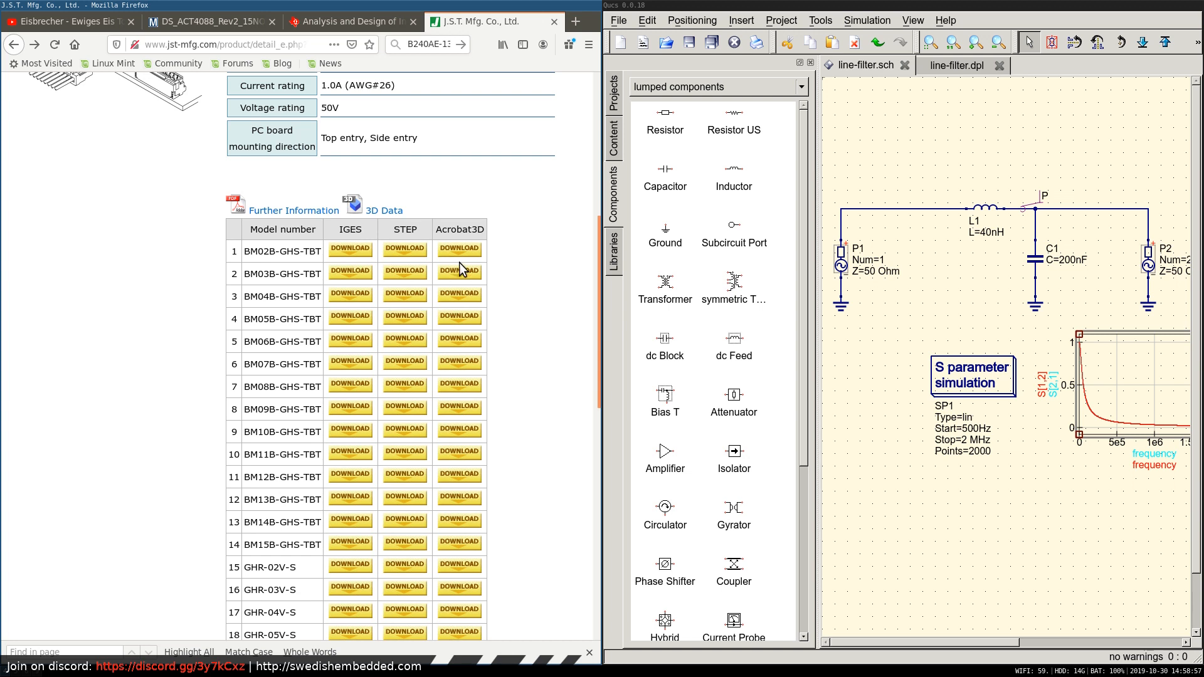
pyautogui.scroll(4, 599, 226)
pyautogui.scroll(-2, 599, 226)
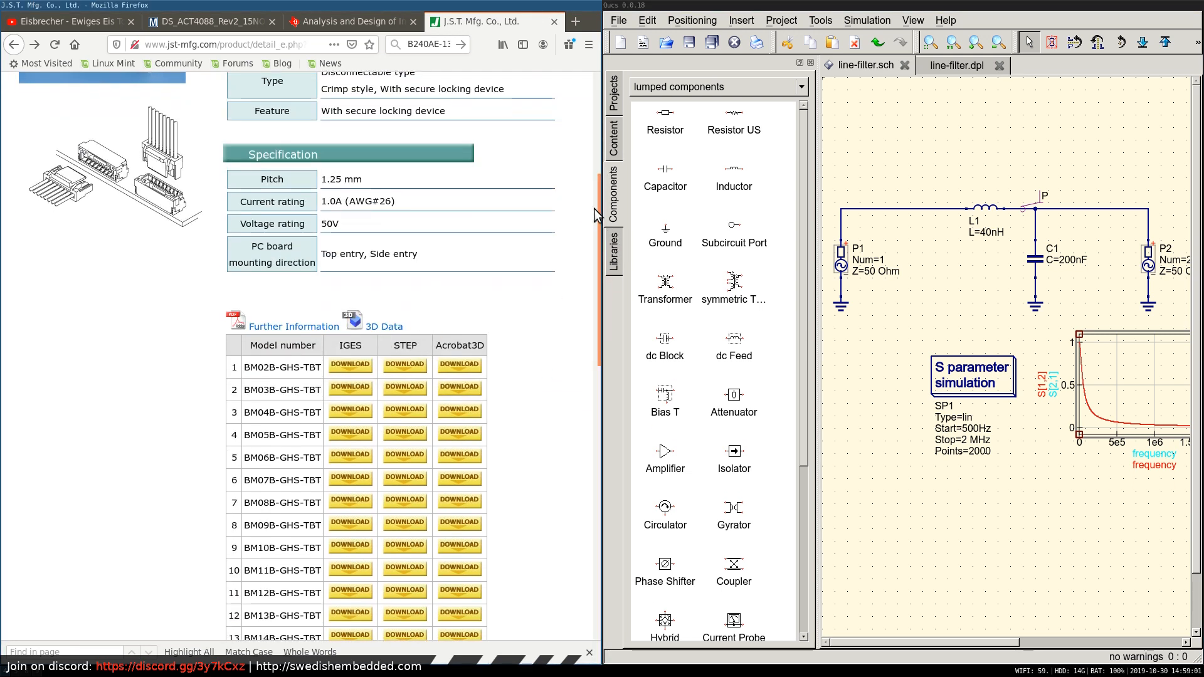
pyautogui.moveTo(597, 216); pyautogui.dragTo(607, 119)
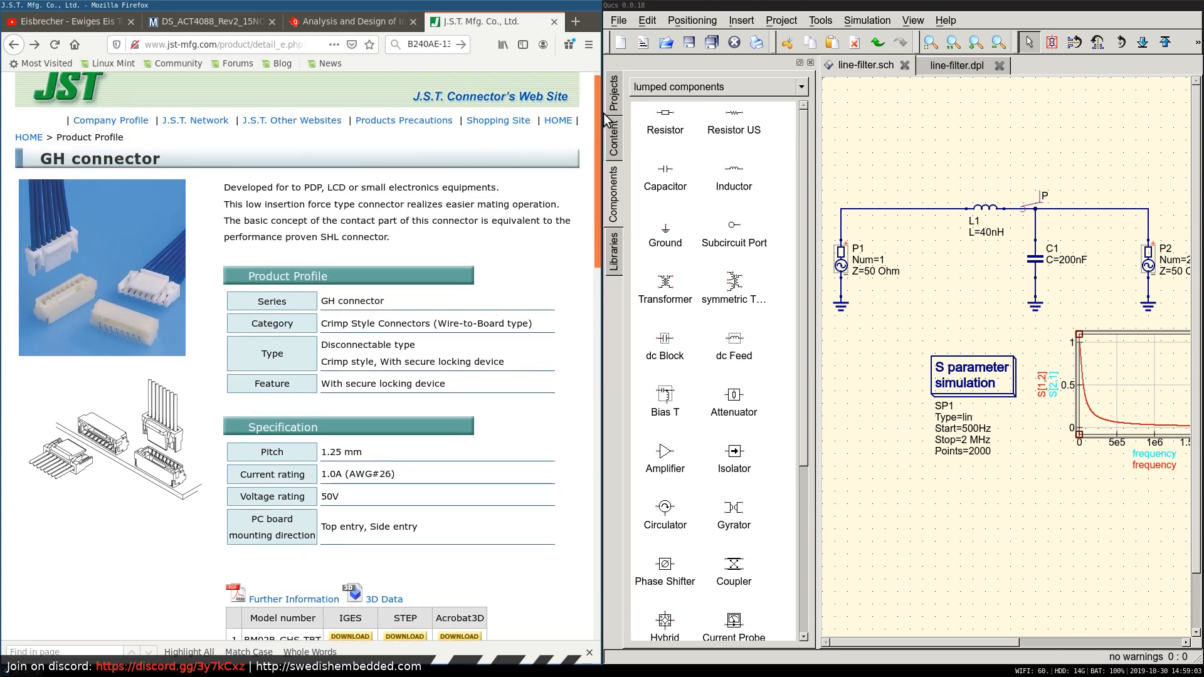
pyautogui.scroll(-5, 249, 224)
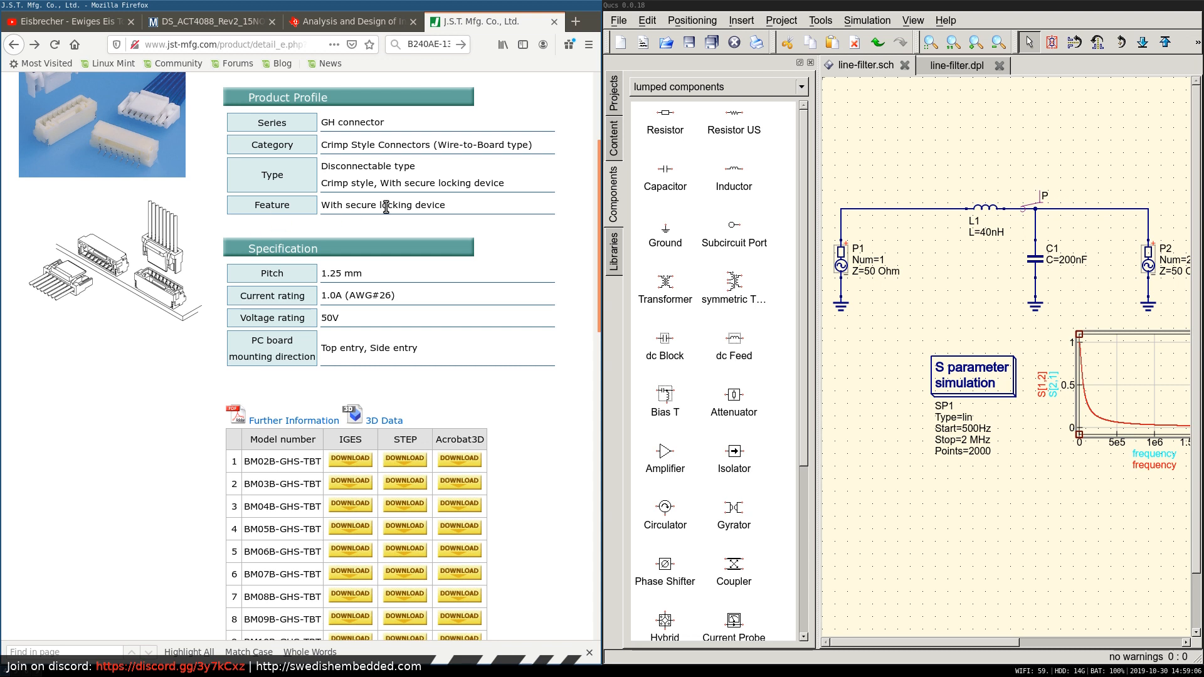
# Switch to the KiCad workspace and examine the top-level button-interface schematic with its power, RS422, STM32F103CB, USB and SWD sheets.
pyautogui.press('super+2')
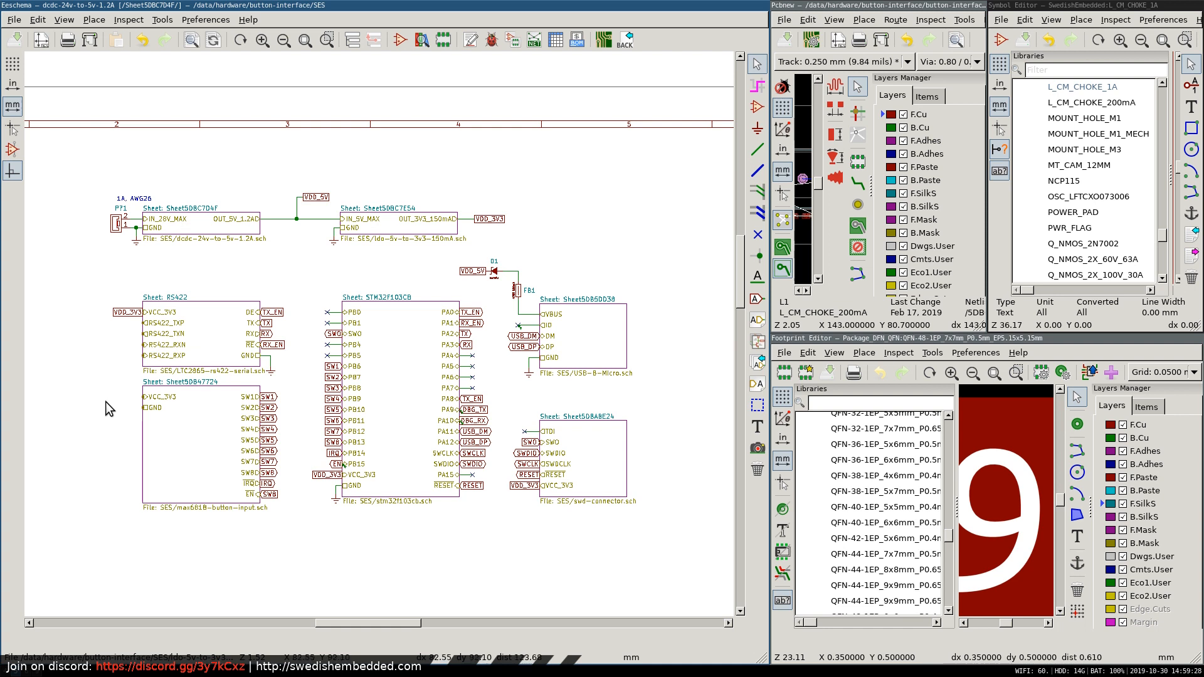
pyautogui.scroll(-3, 105, 401)
pyautogui.scroll(2, 378, 333)
pyautogui.scroll(2, 516, 333)
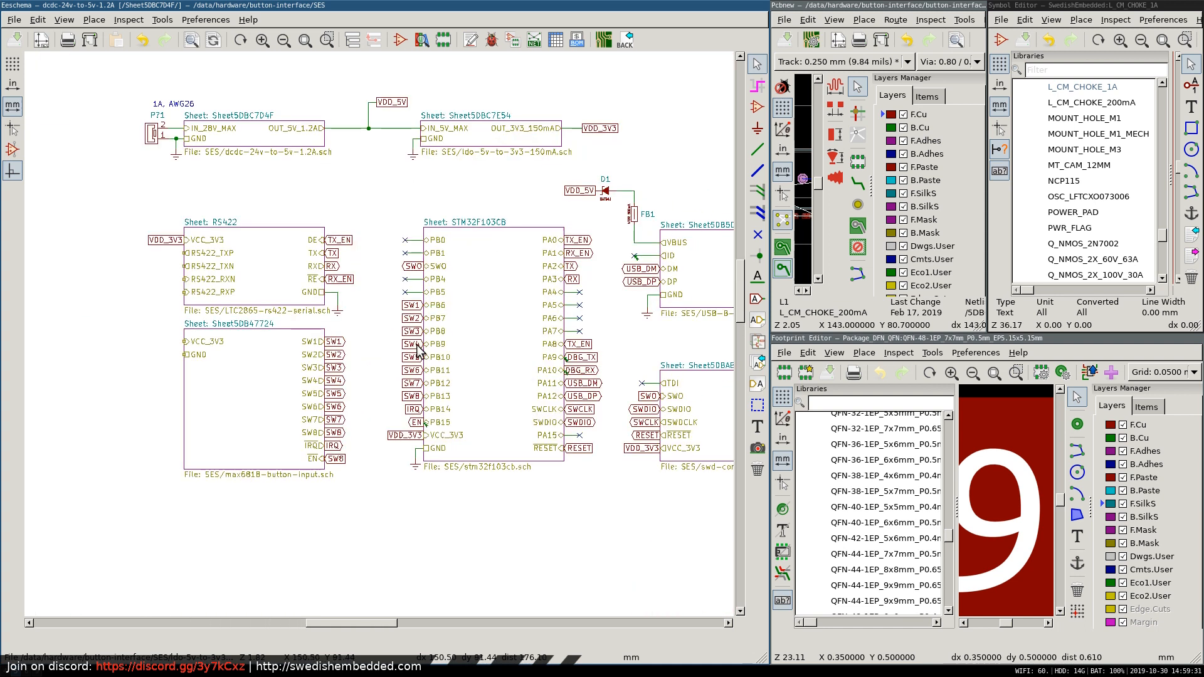
pyautogui.scroll(-3, 417, 353)
pyautogui.scroll(4, 331, 337)
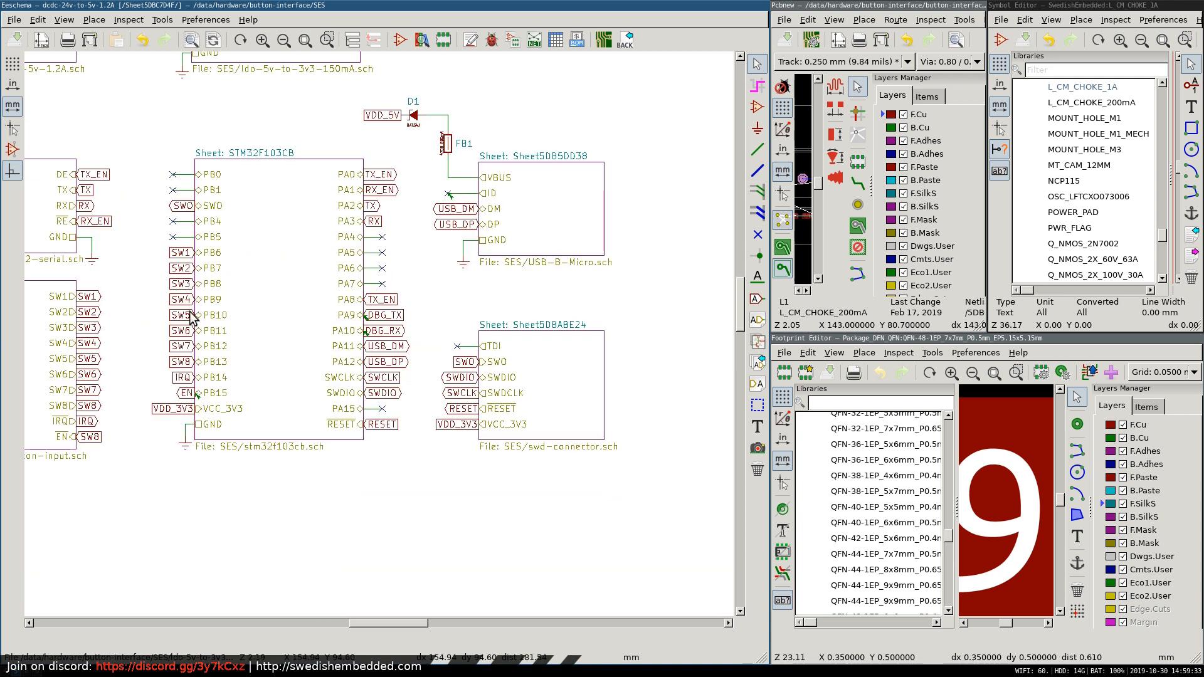
pyautogui.scroll(-1, 125, 305)
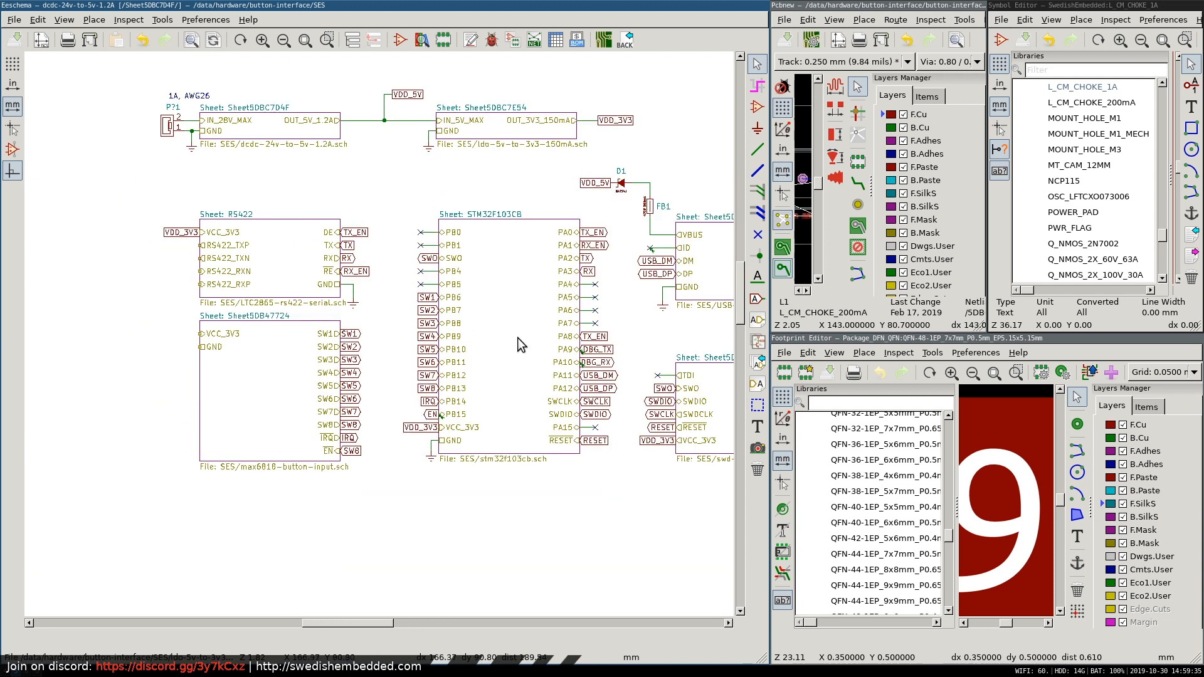
pyautogui.scroll(-1, 386, 215)
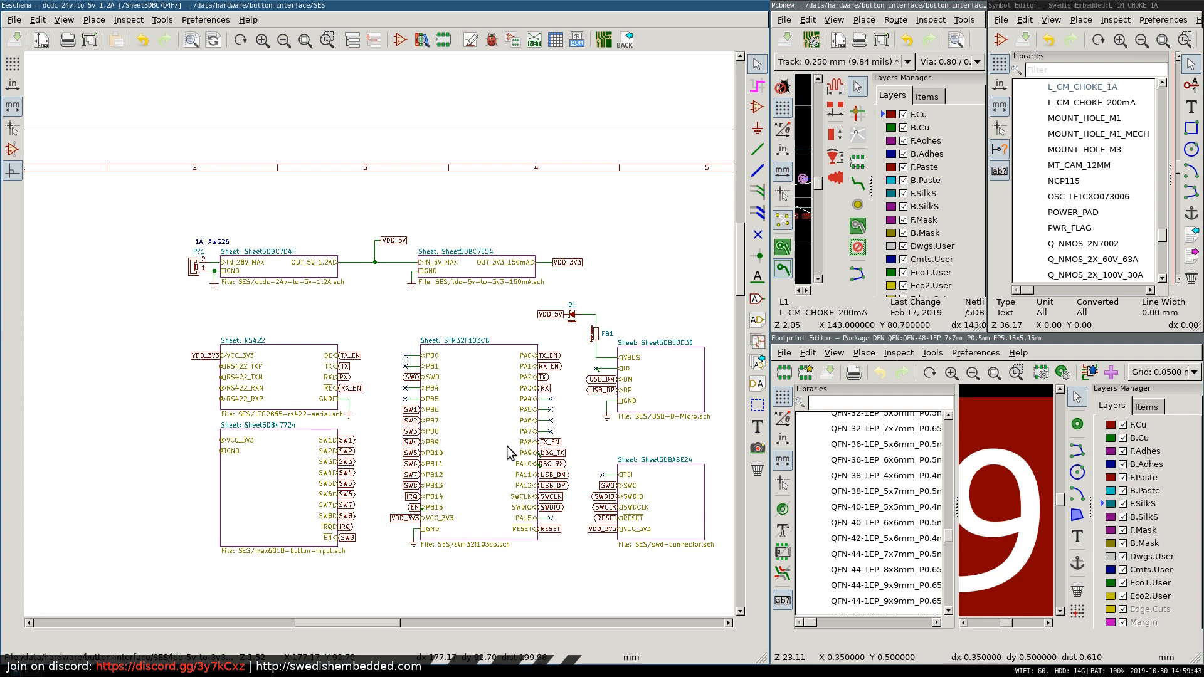
# Enter the USB-B Micro connector sheet to inspect its ESD protection circuit, then return to the top-level schematic.
pyautogui.rightClick(668, 394)
pyautogui.click(696, 399)
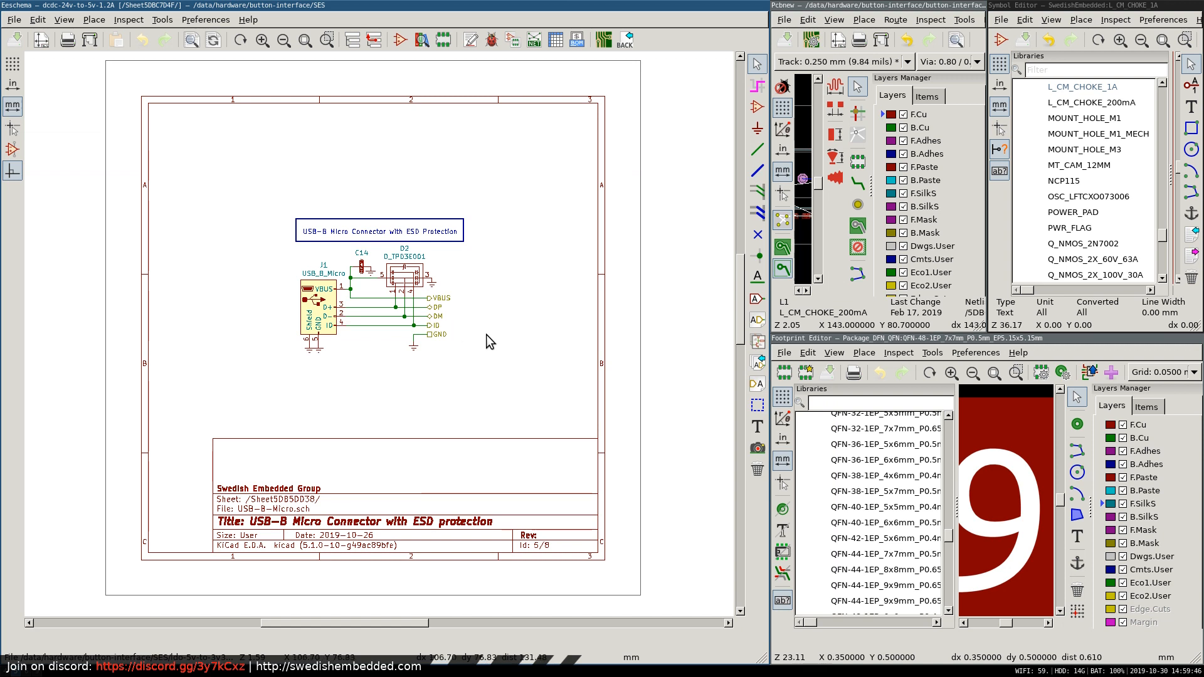
pyautogui.scroll(3, 486, 335)
pyautogui.scroll(-3, 374, 334)
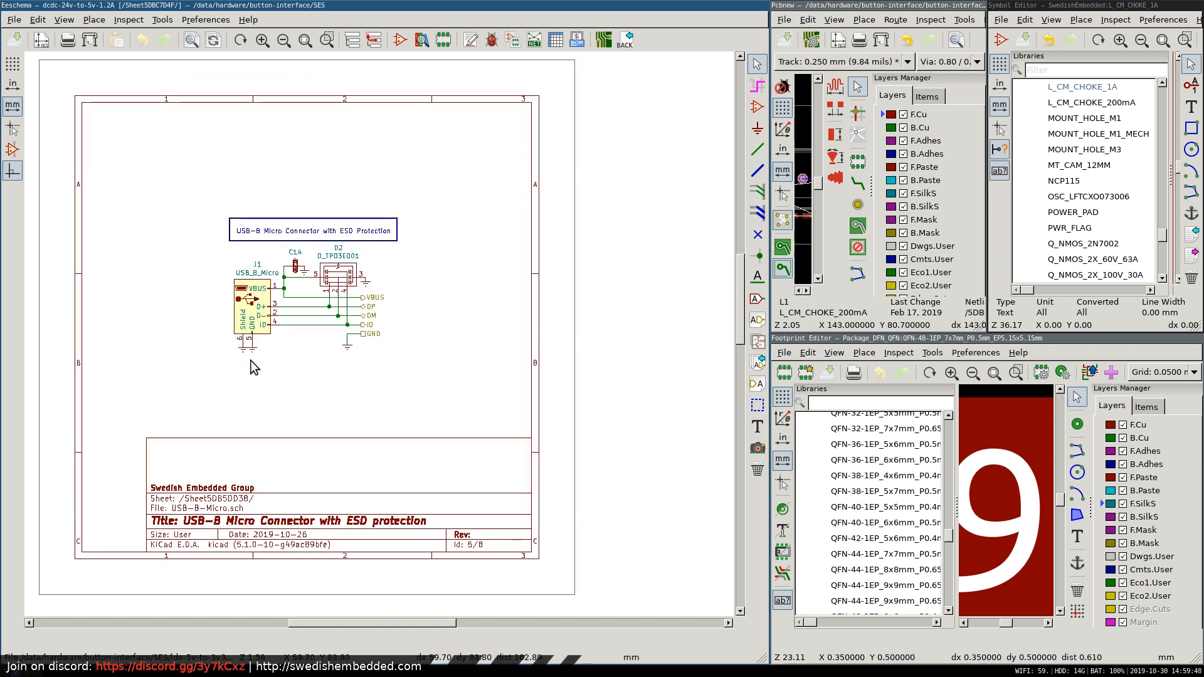
pyautogui.rightClick(454, 292)
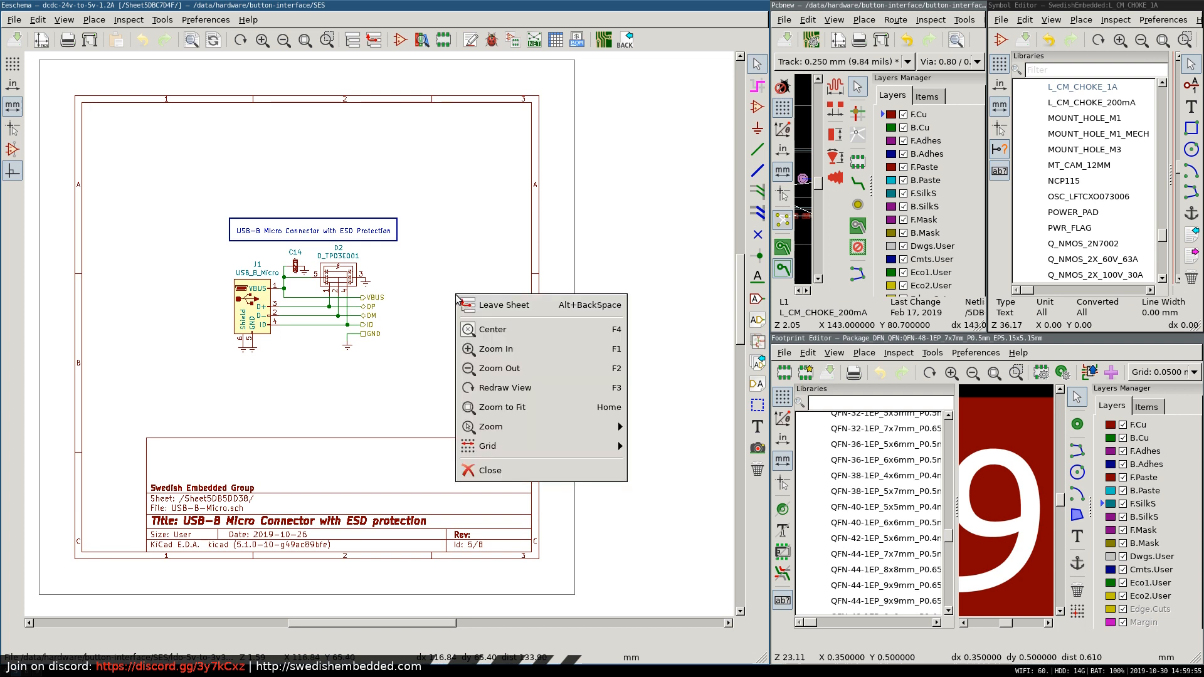
pyautogui.click(480, 305)
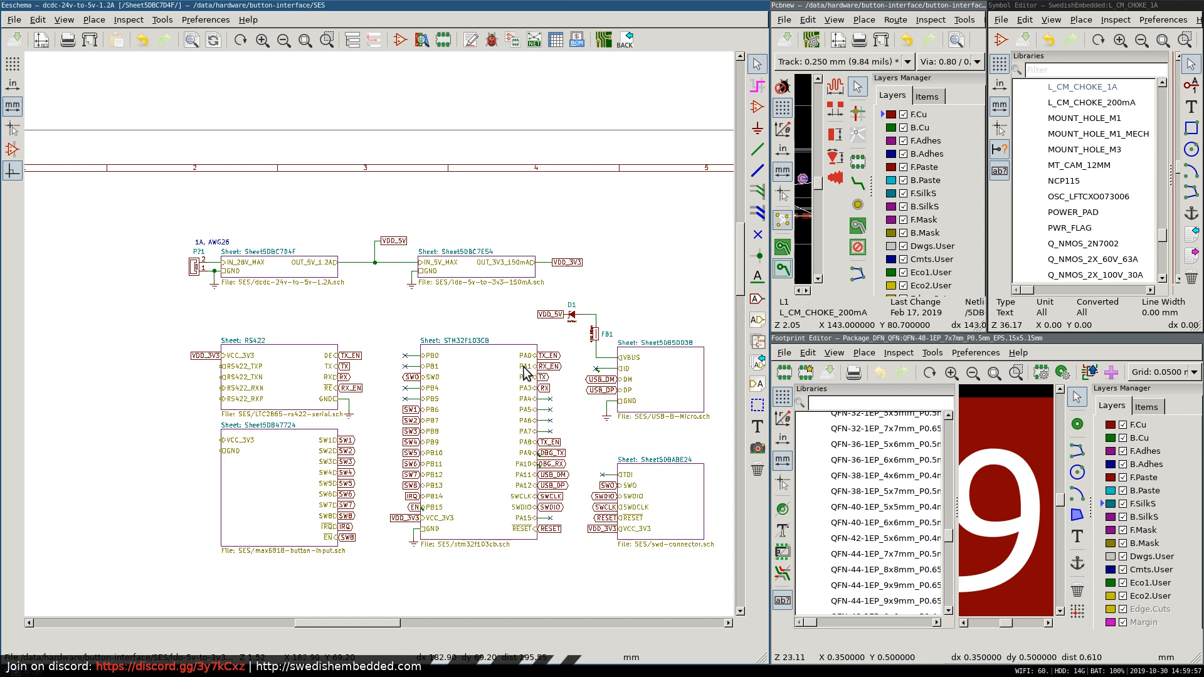
# Switch to the Symbol Editor in full-screen view and look through the connector symbols of the SwedishEmbedded library.
pyautogui.scroll(1, 180, 389)
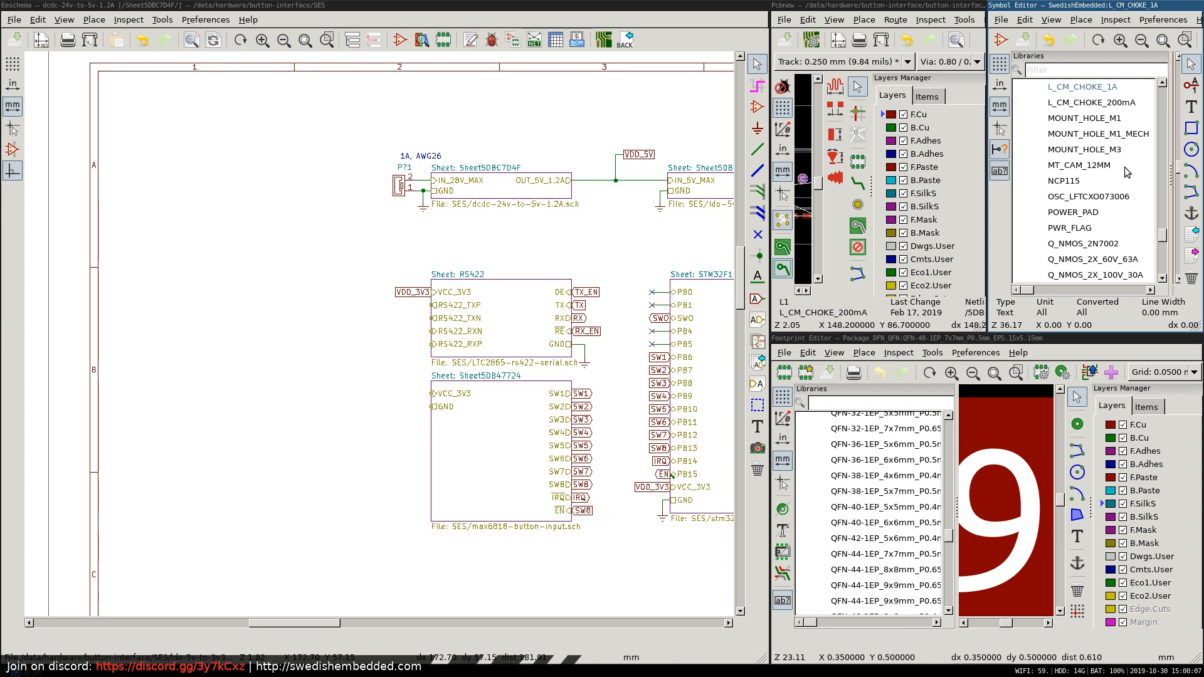
pyautogui.press('super+f')
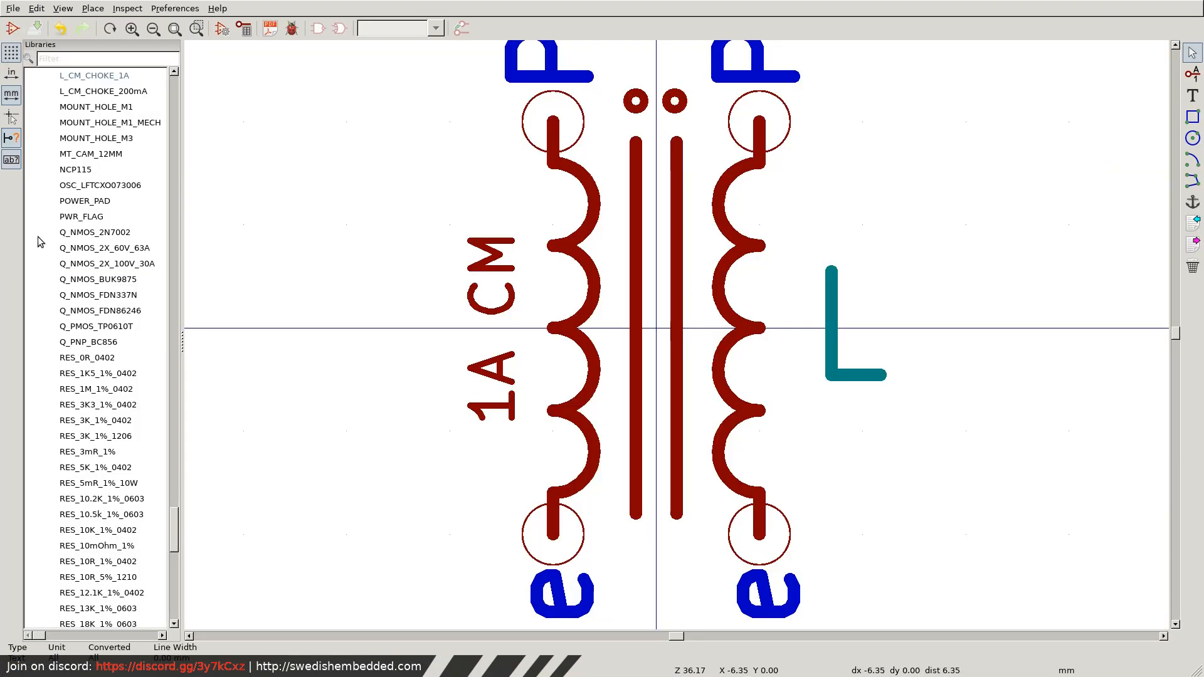
pyautogui.scroll(20, 106, 293)
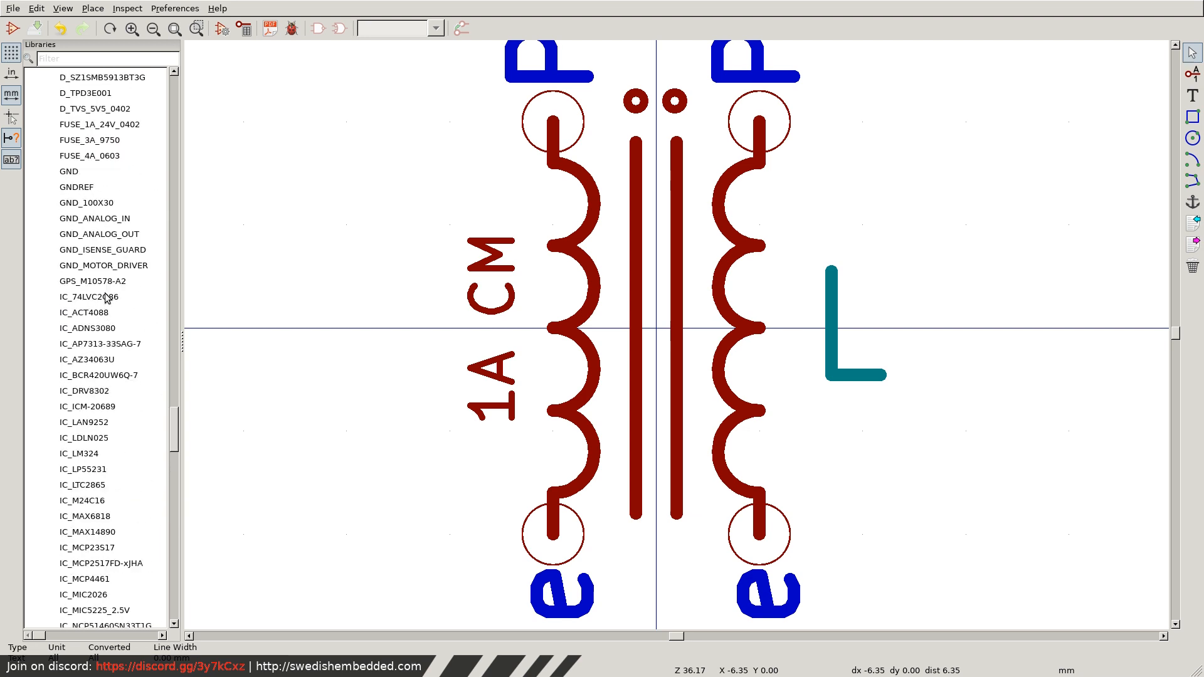
pyautogui.scroll(15, 108, 301)
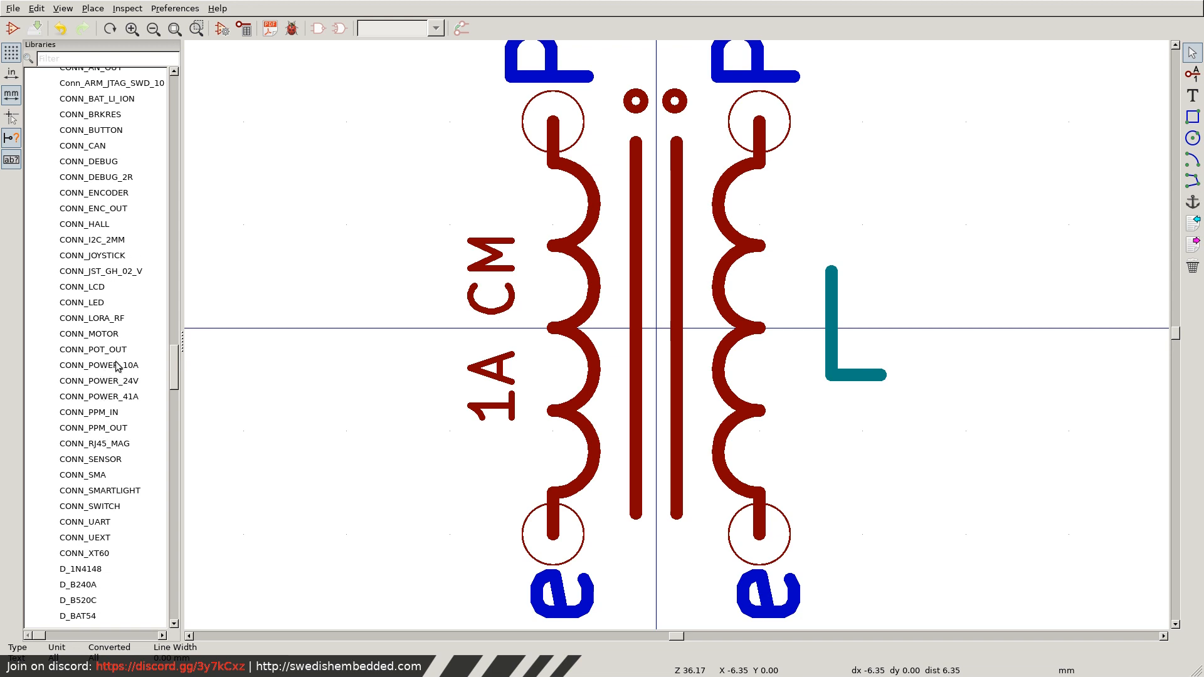
pyautogui.scroll(3, 99, 296)
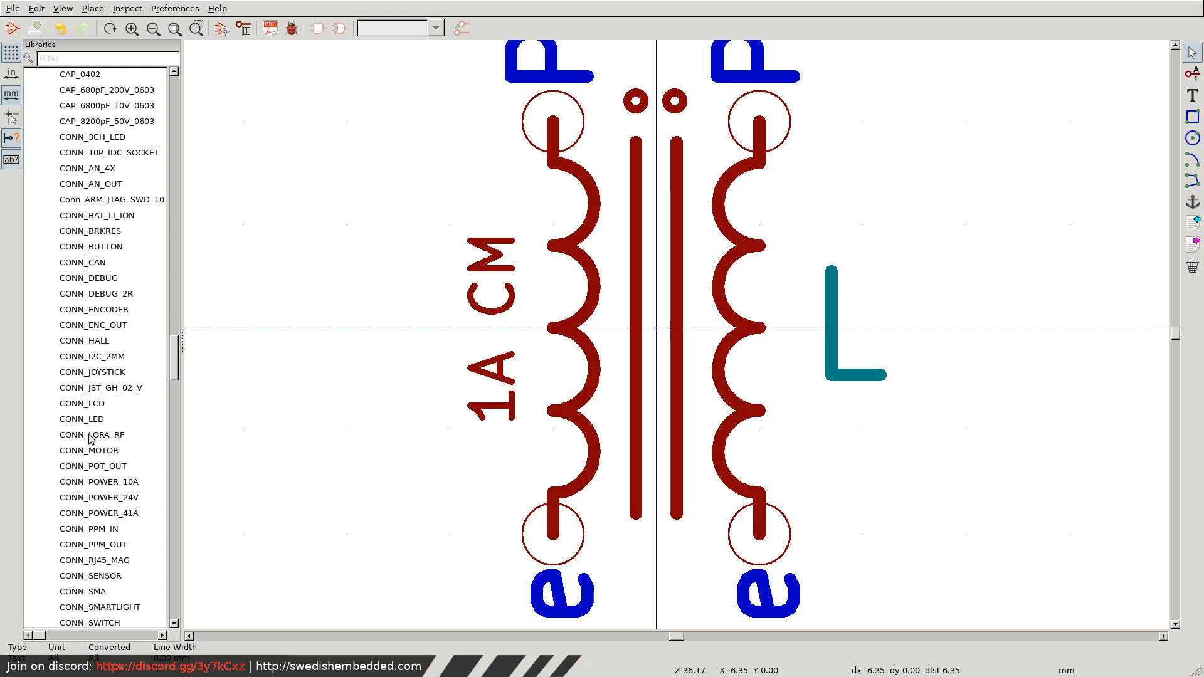
pyautogui.scroll(-3, 96, 339)
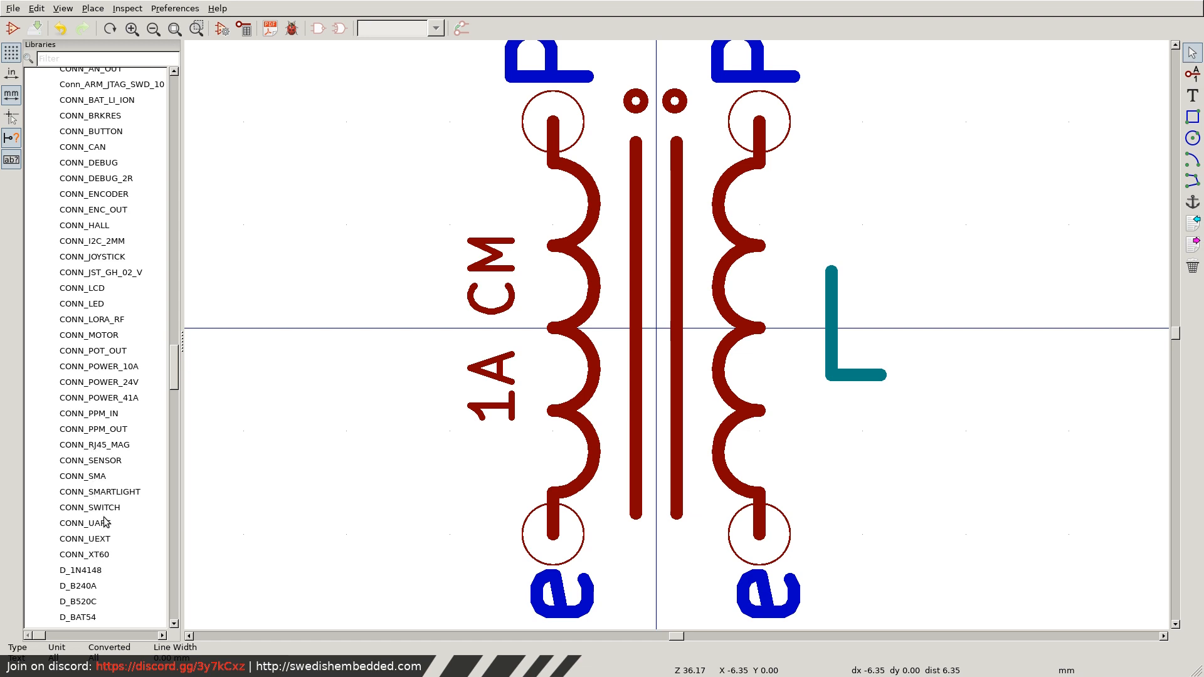
pyautogui.scroll(3, 124, 200)
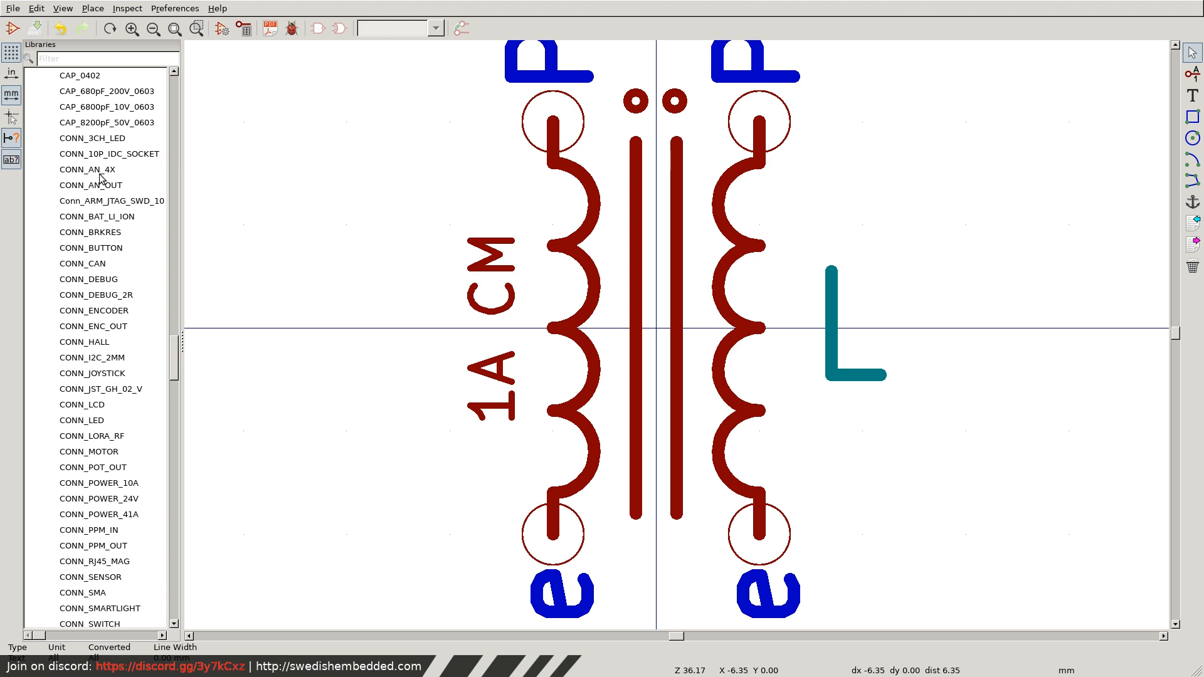
pyautogui.scroll(-4, 111, 298)
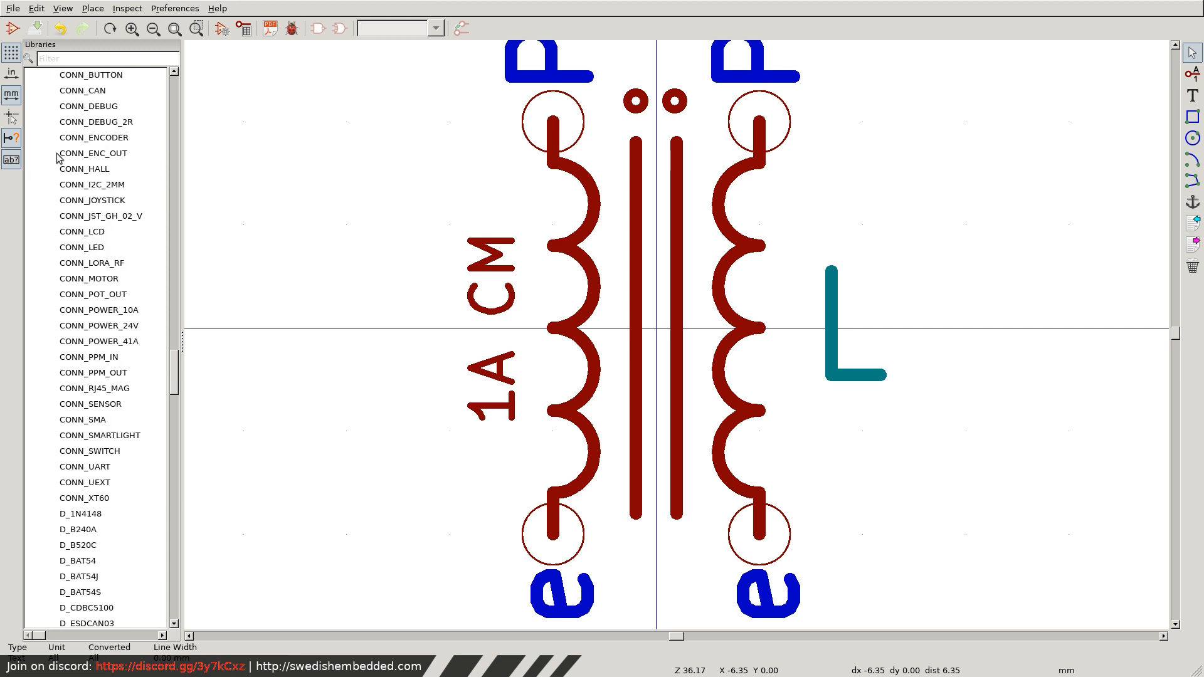
# Inspect the CONN_HALL, CONN_ENC_OUT and CONN_UART symbols as possible starting points for a new connector.
pyautogui.click(108, 168)
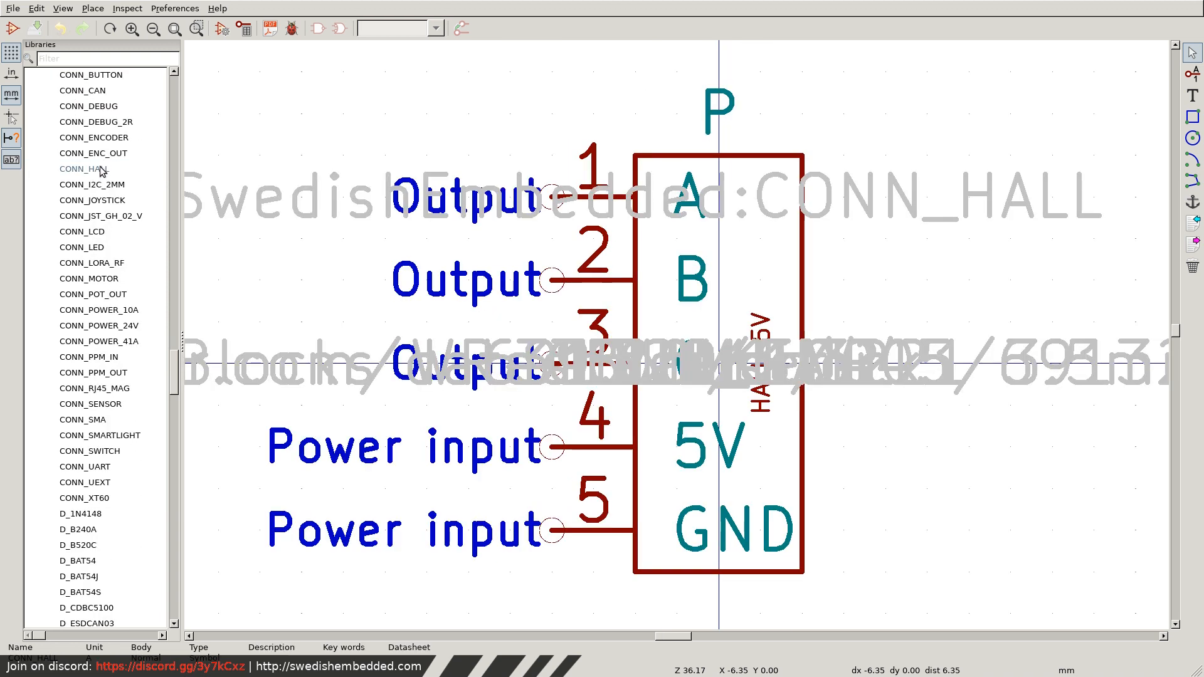
pyautogui.click(109, 153)
pyautogui.scroll(4, 98, 241)
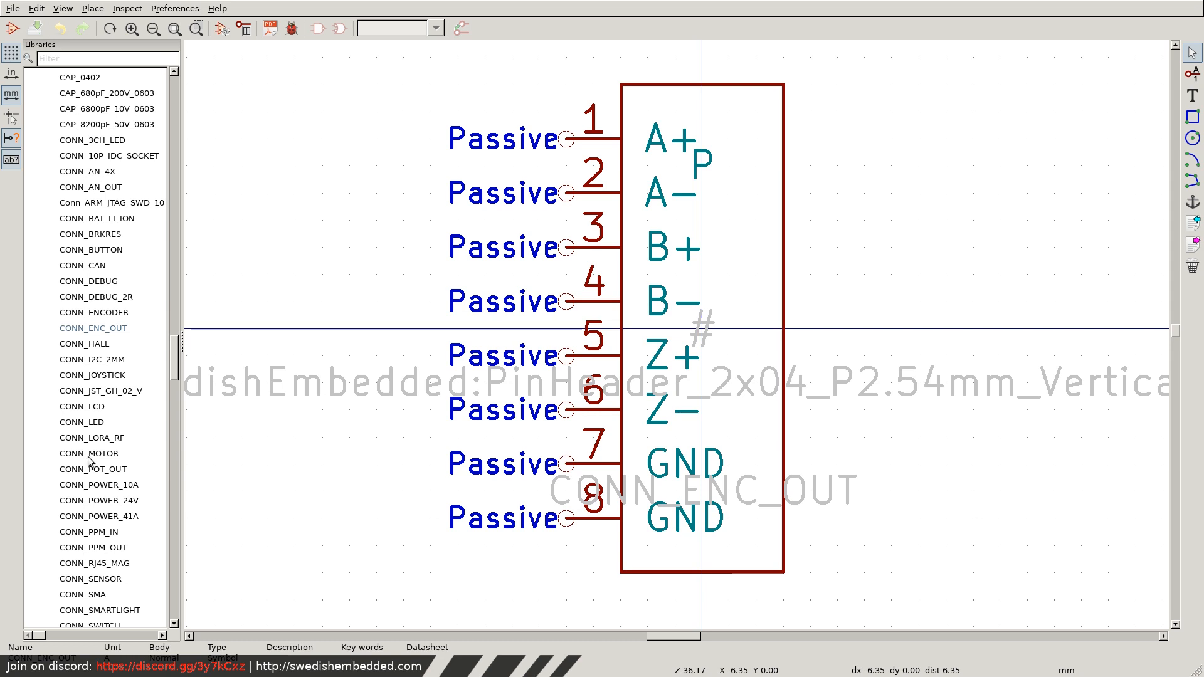
pyautogui.scroll(-3, 91, 464)
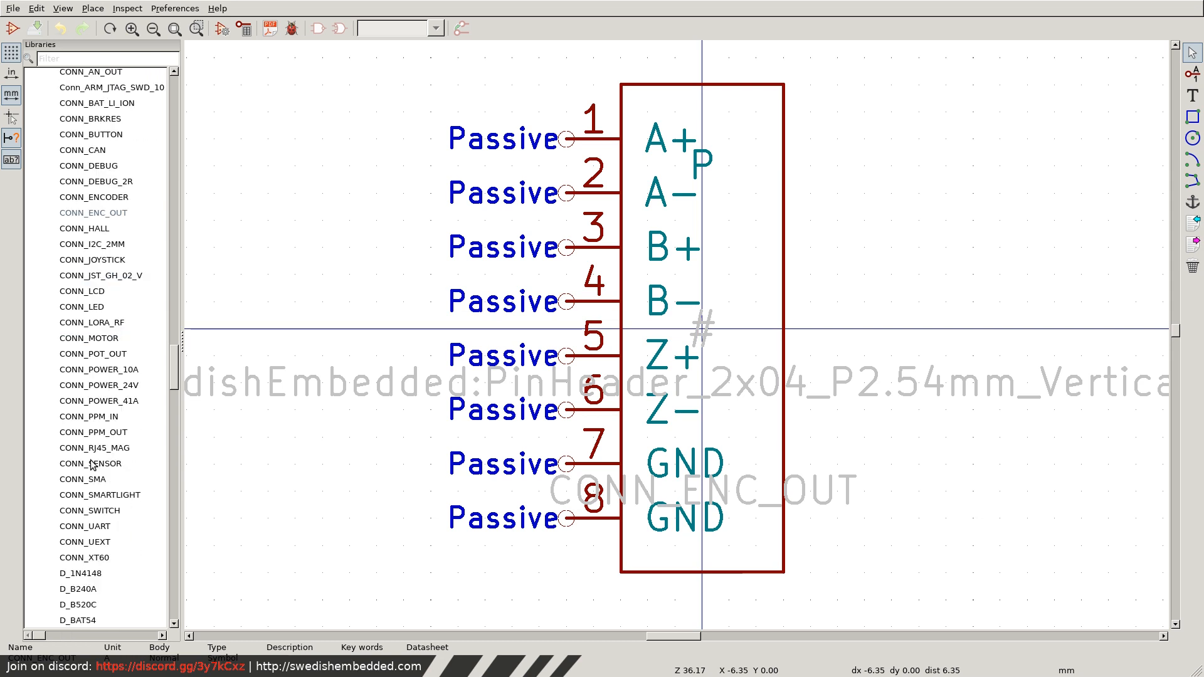
pyautogui.click(102, 528)
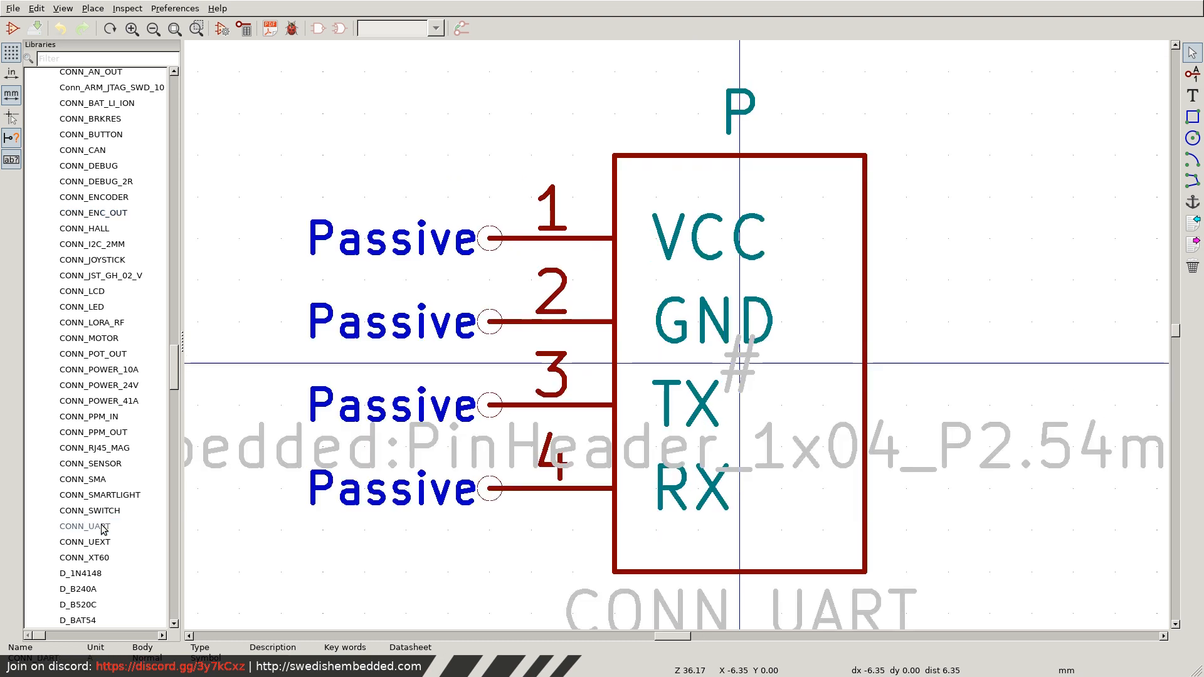
pyautogui.scroll(2, 101, 191)
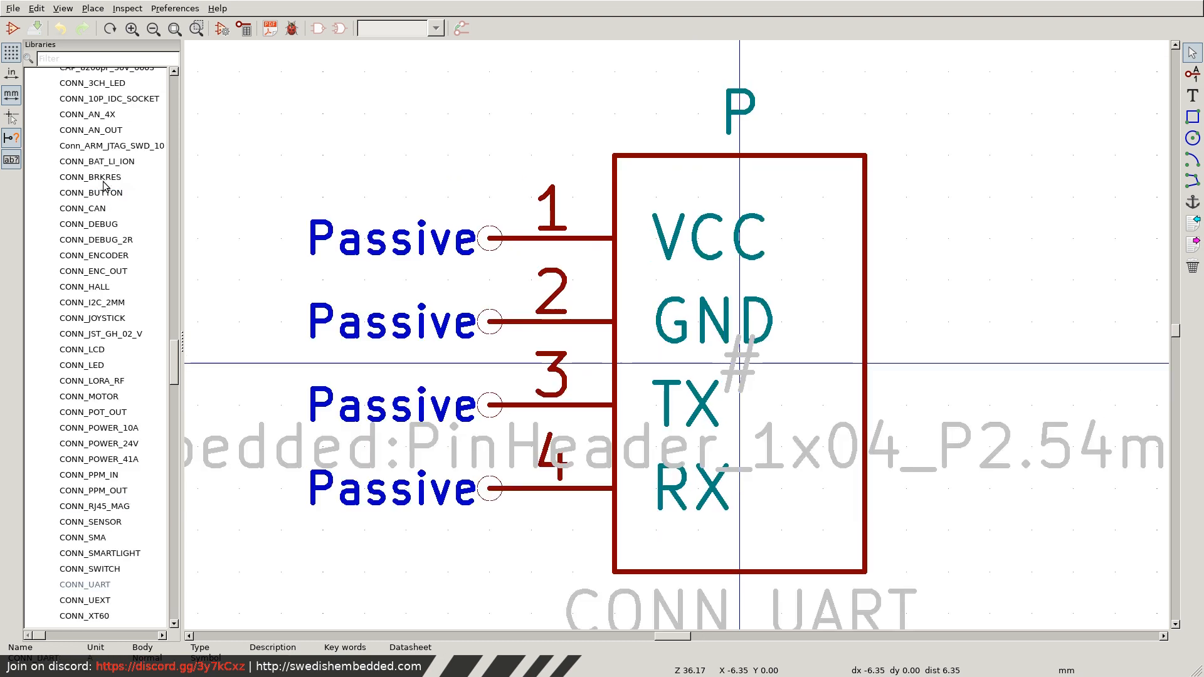
# Duplicate the two-pin CONN_JST_GH_02_V symbol and open the copy's symbol properties.
pyautogui.click(111, 336)
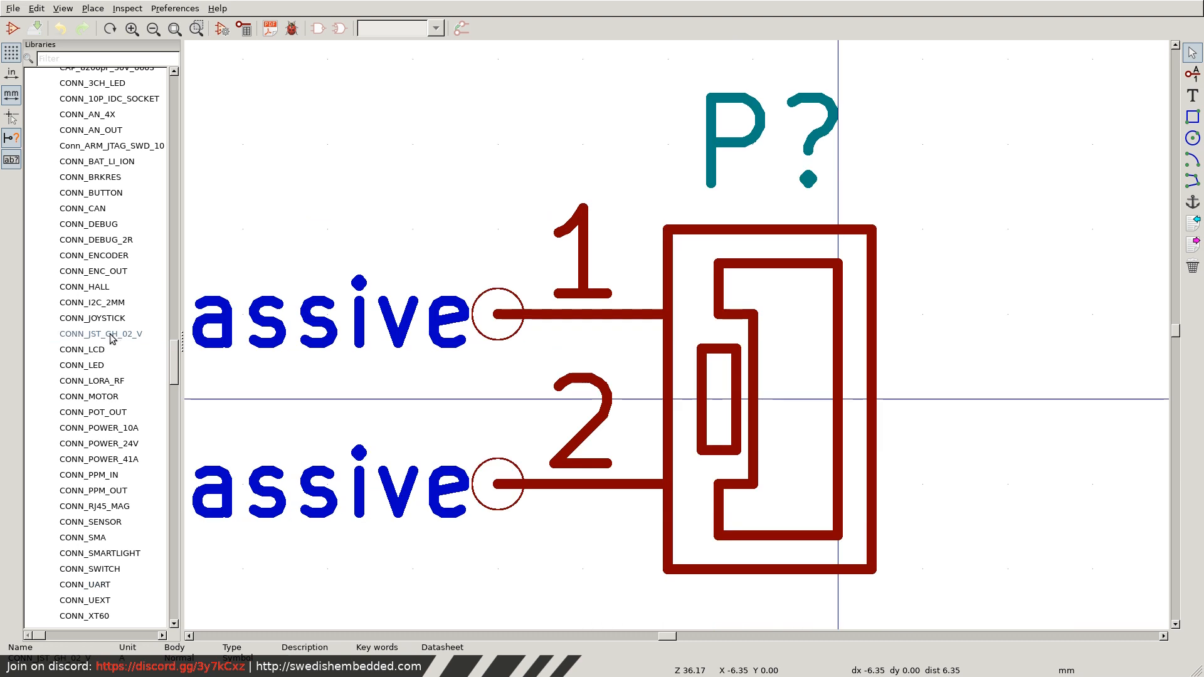
pyautogui.rightClick(96, 337)
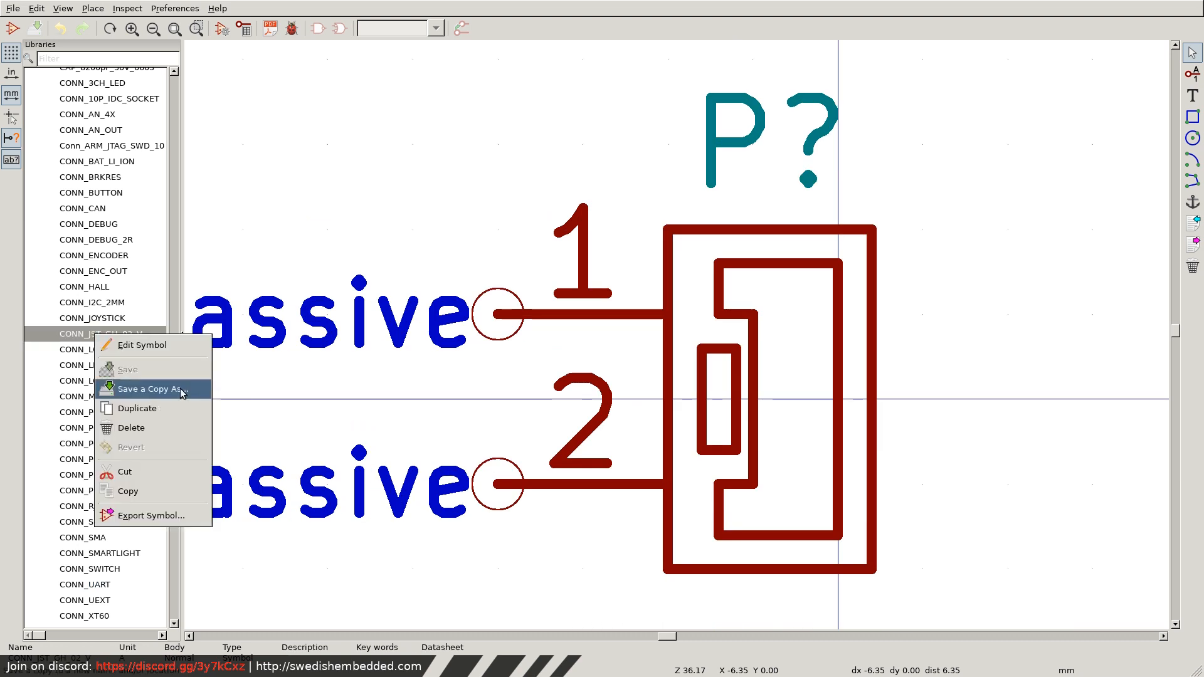
pyautogui.click(137, 408)
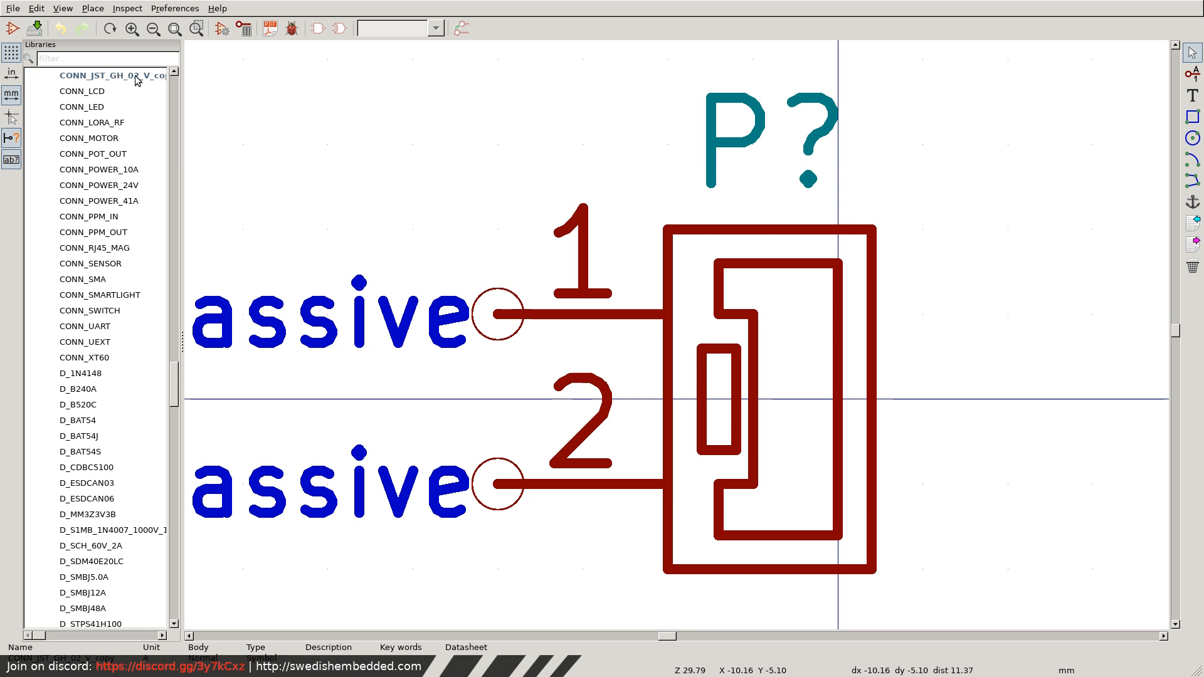
pyautogui.click(223, 28)
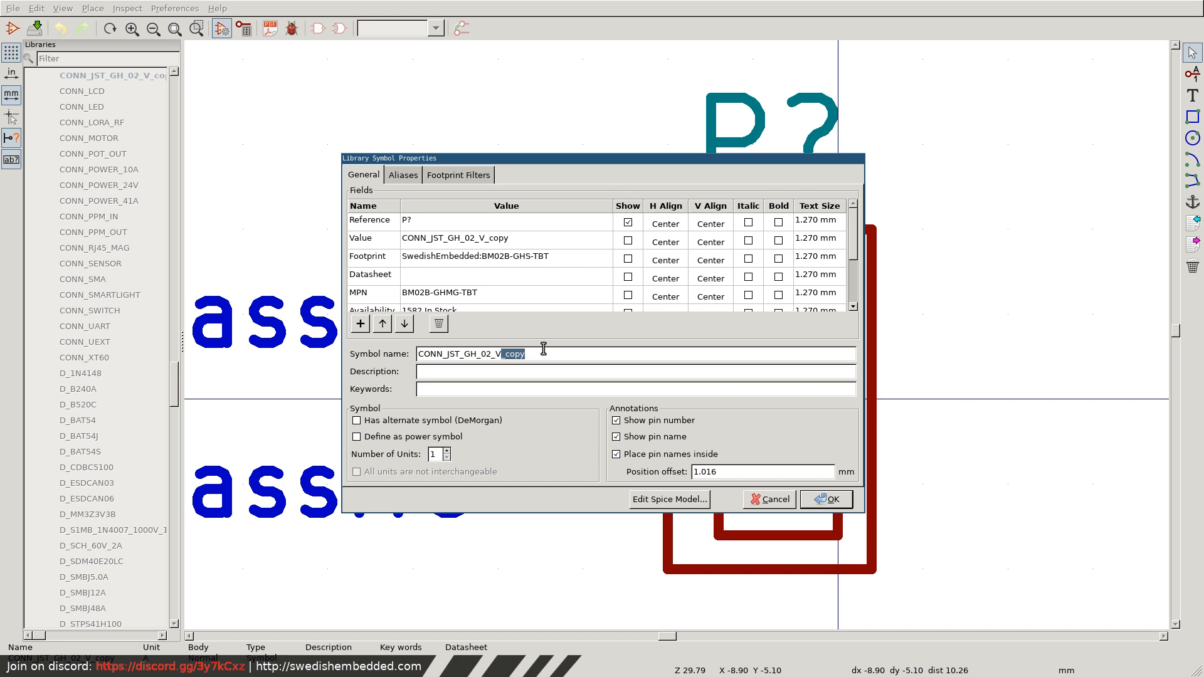
# Change the duplicated symbol's name to CONN_JST_GH_05_V.
pyautogui.press('BackSpace')
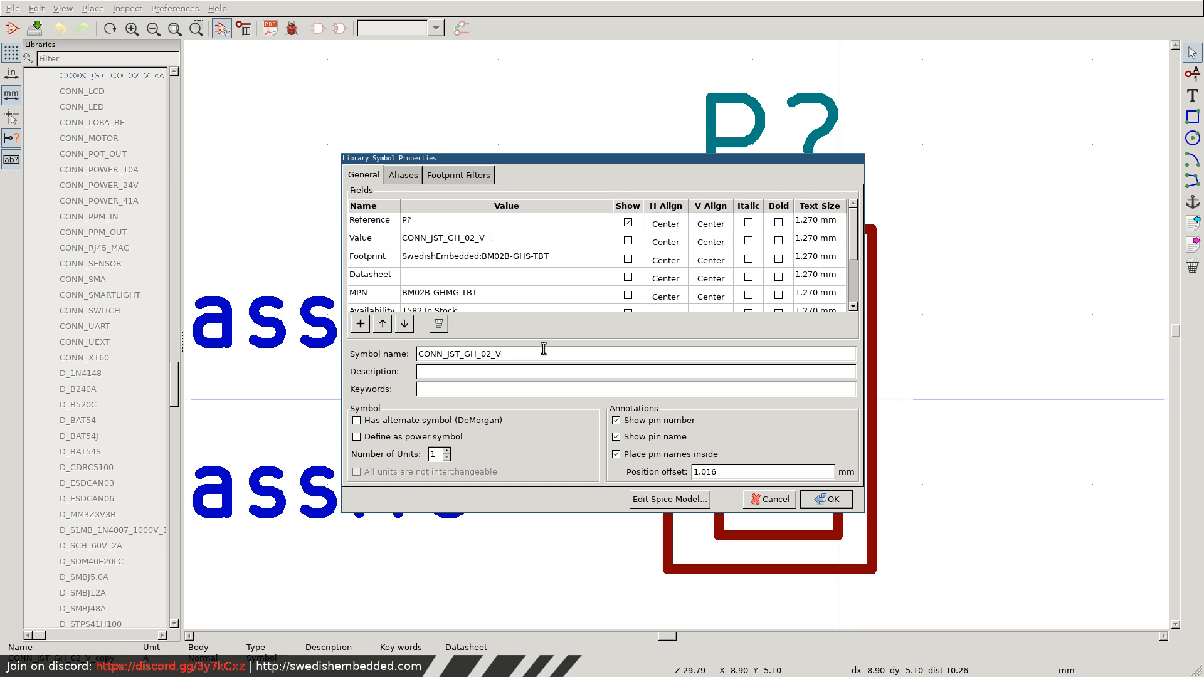
pyautogui.press('BackSpace')
pyautogui.write('5')
pyautogui.press('Left')
pyautogui.press('Left')
pyautogui.press('Left')
# Set the duplicated symbol's footprint to SwedishEmbedded:BM05B-GHS-TBT and its MPN to BM05B-GHMG-TBT.
pyautogui.click(499, 258)
pyautogui.click(506, 259)
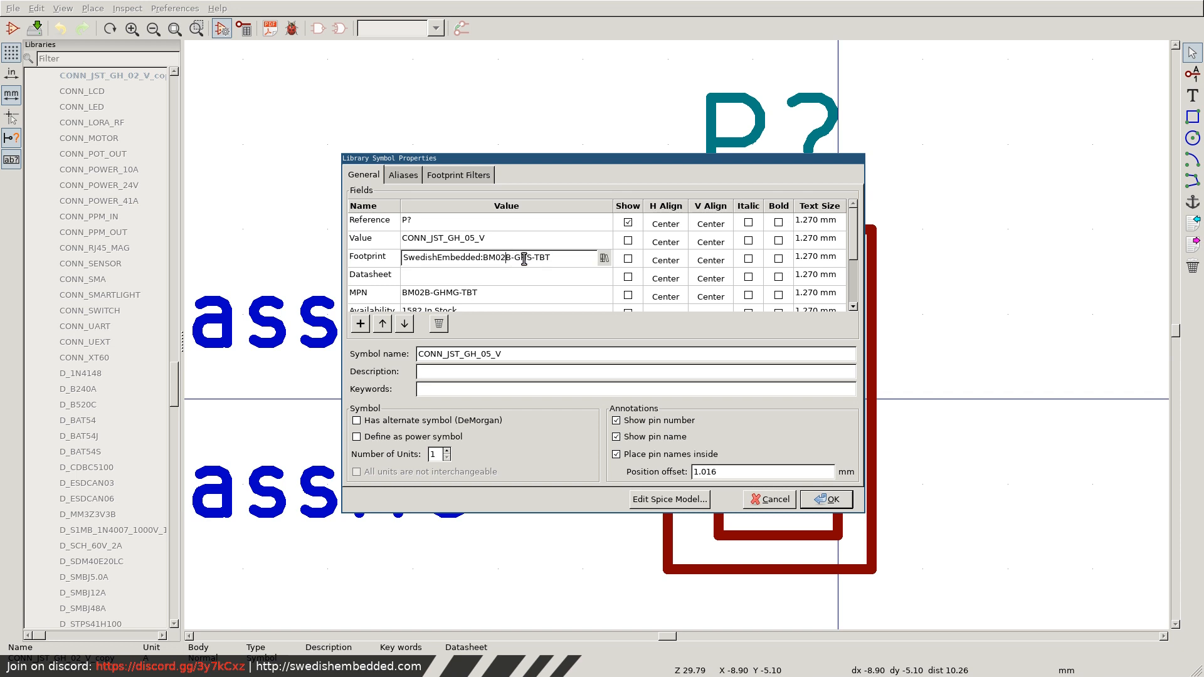
pyautogui.press('BackSpace')
pyautogui.write('5')
pyautogui.click(428, 295)
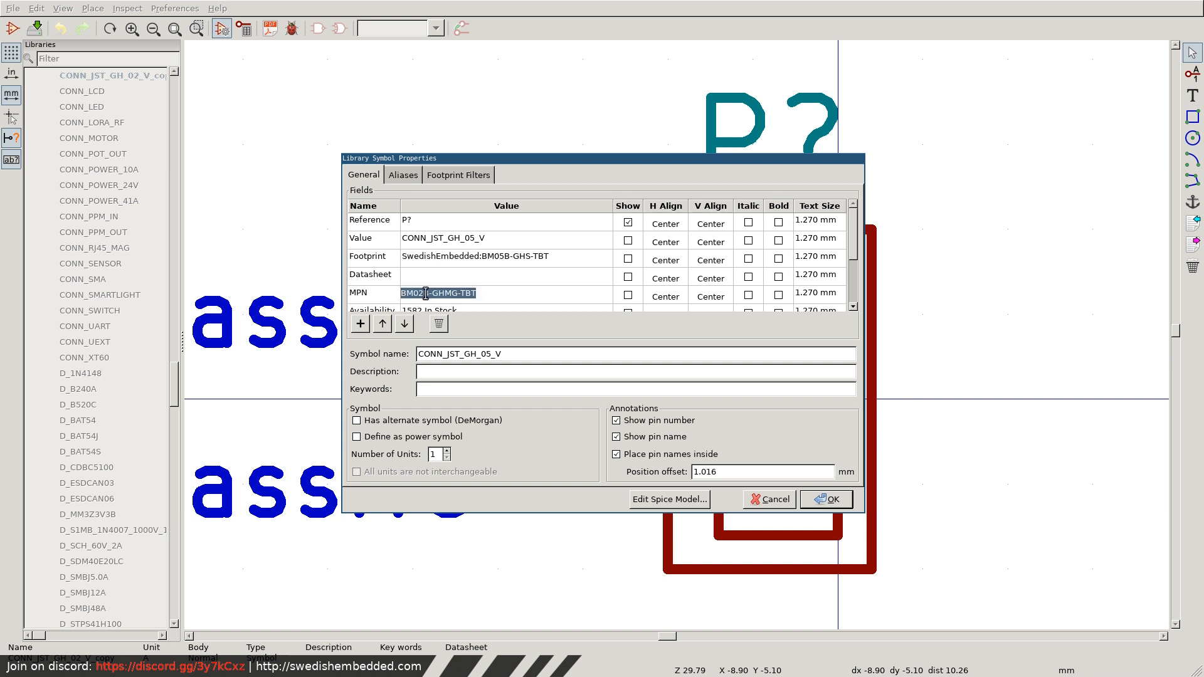
pyautogui.click(424, 293)
pyautogui.press('BackSpace')
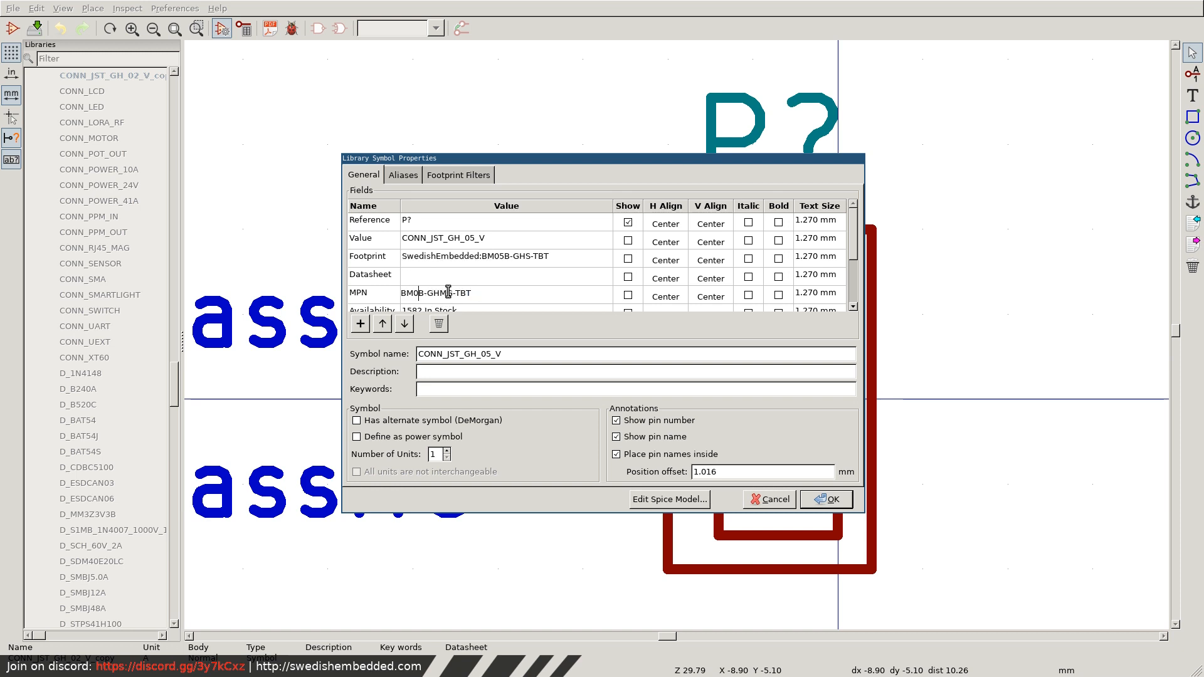
pyautogui.write('5')
# Rename the duplicated symbol as CONN_JST_RS422 and apply the symbol properties.
pyautogui.click(509, 356)
pyautogui.moveTo(465, 354); pyautogui.dragTo(592, 366)
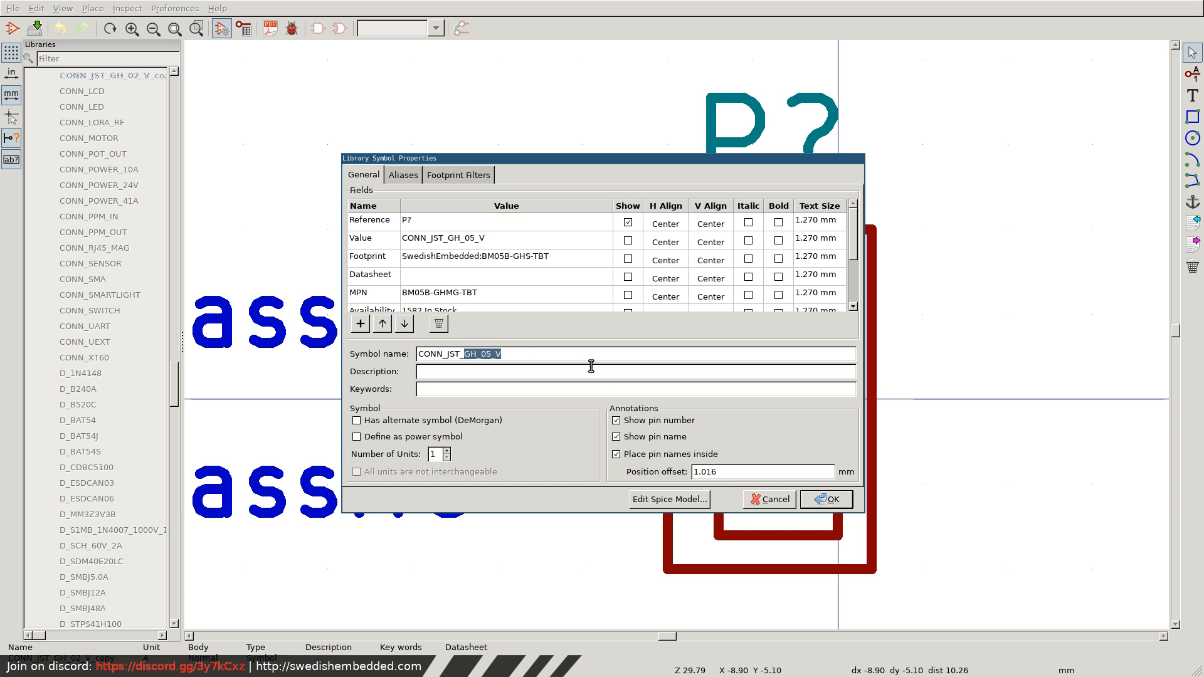
pyautogui.write('RS422')
pyautogui.click(826, 499)
# Add unnamed output pin number 3 directly below pin 2, at X -5.080 mm and Y -3.810 mm.
pyautogui.scroll(-6, 727, 402)
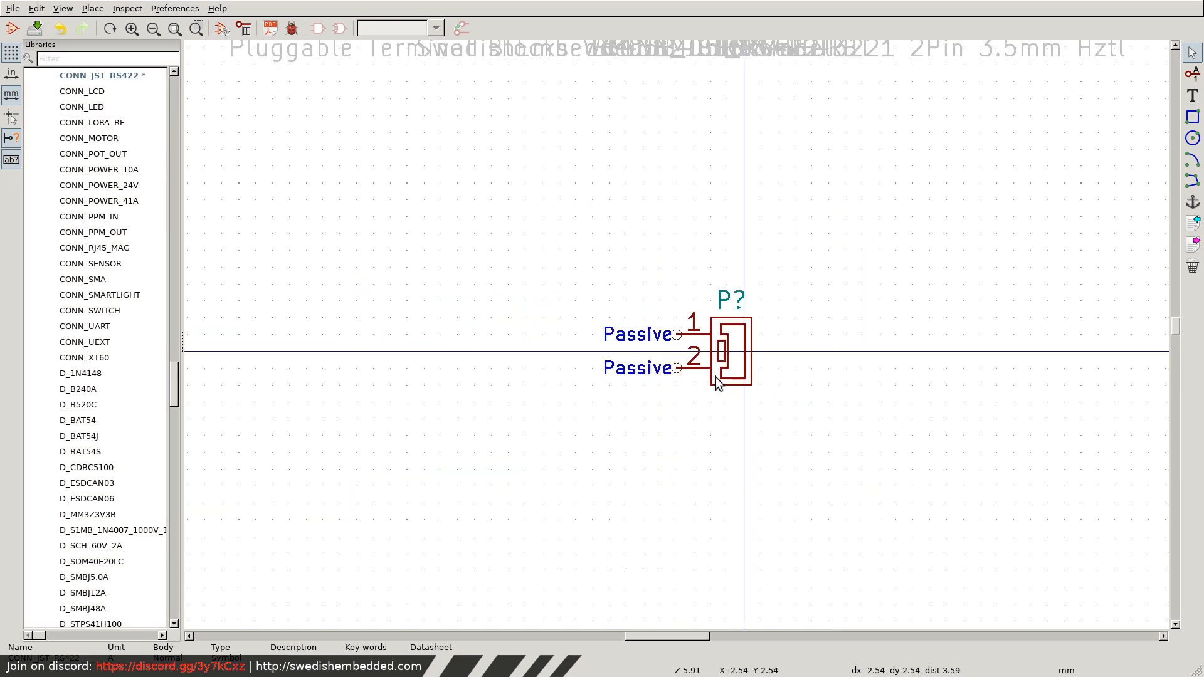
pyautogui.click(678, 374)
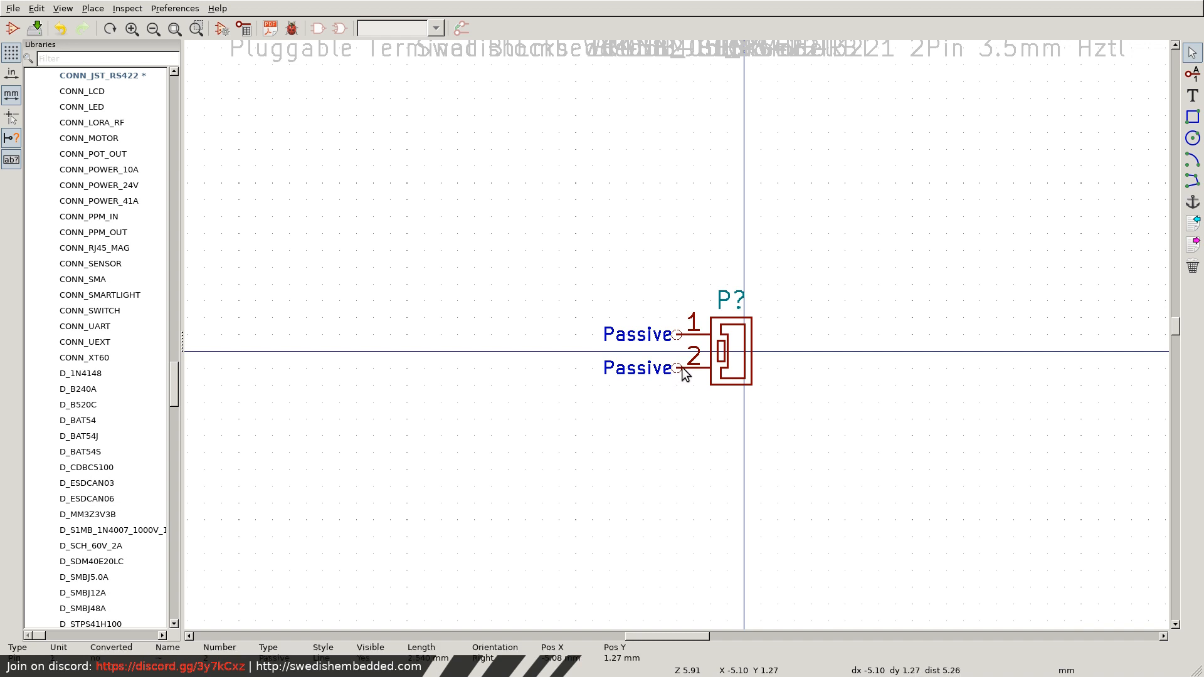
pyautogui.click(1191, 74)
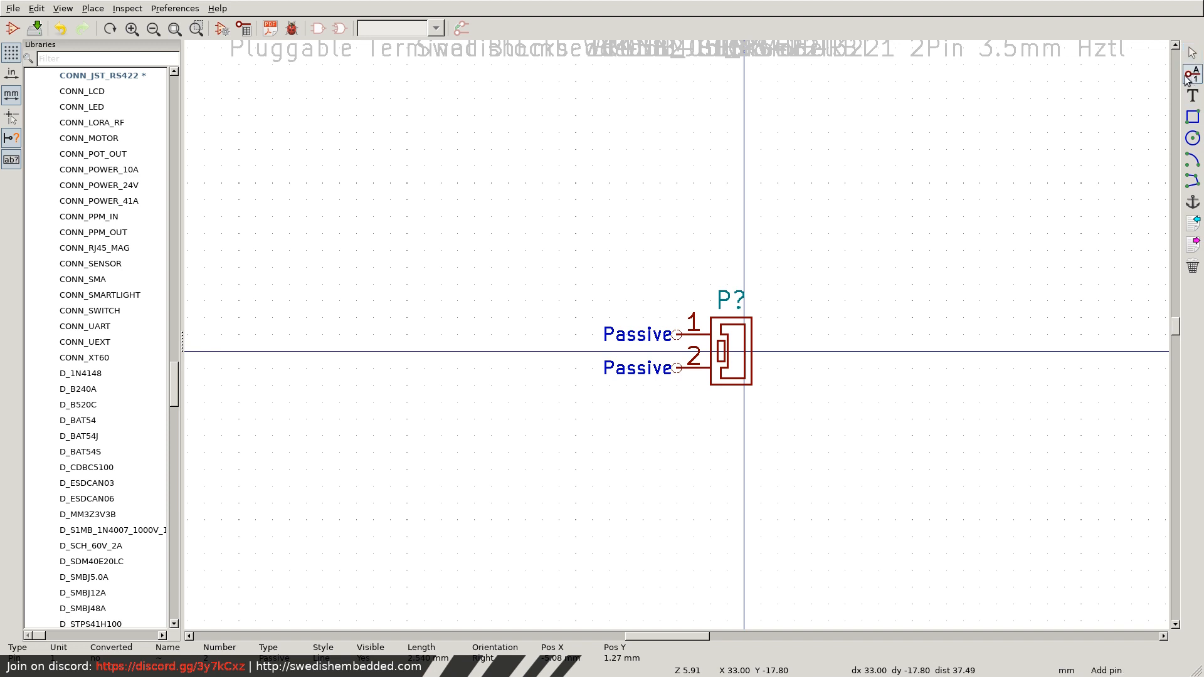
pyautogui.click(677, 401)
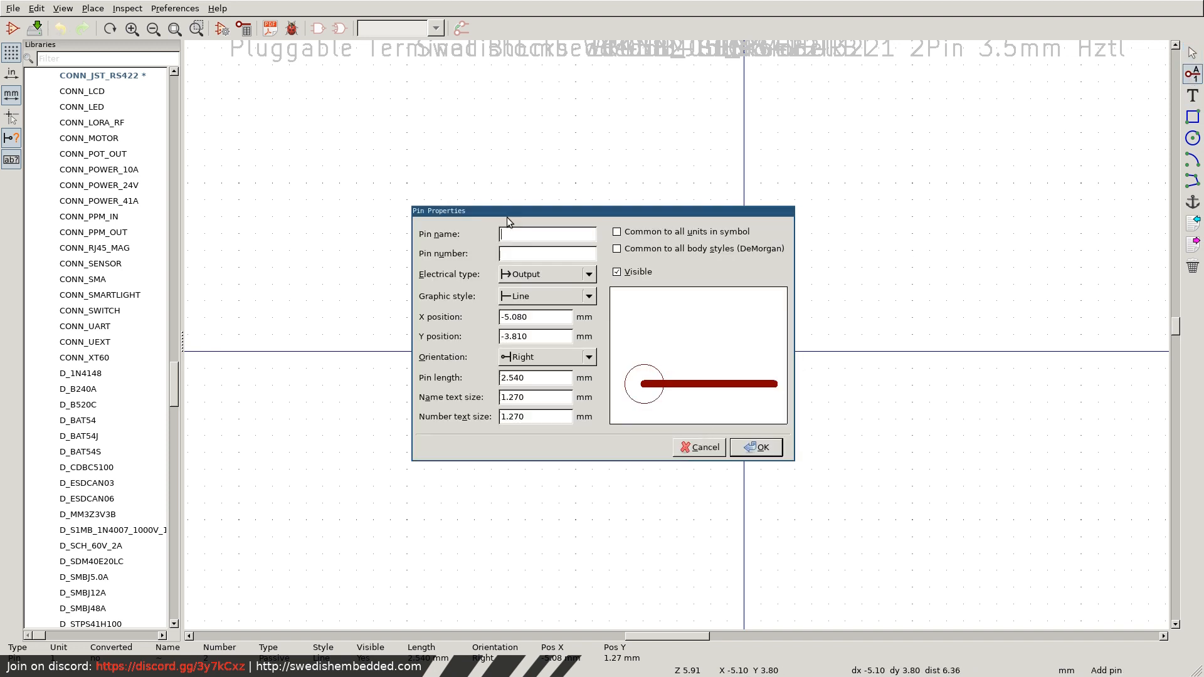
pyautogui.click(518, 254)
pyautogui.write('3')
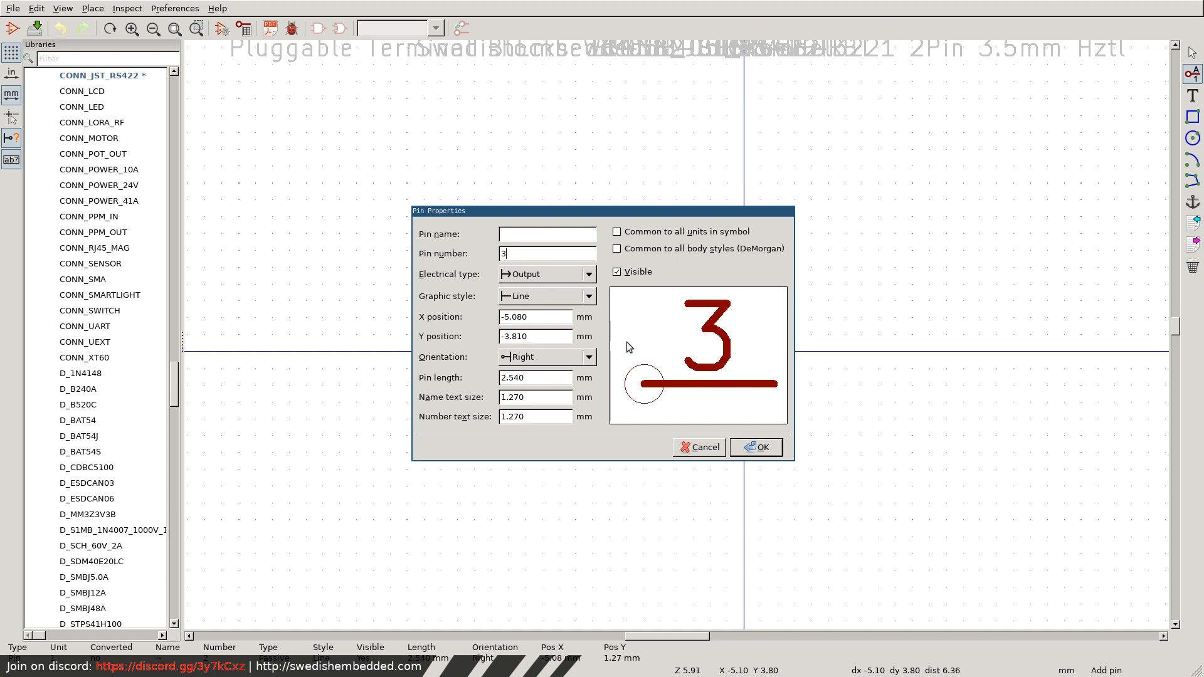
pyautogui.click(758, 449)
pyautogui.click(677, 402)
# Add unnamed output pin number 4 directly below pin 3, at X -5.080 mm and Y -6.350 mm.
pyautogui.click(681, 433)
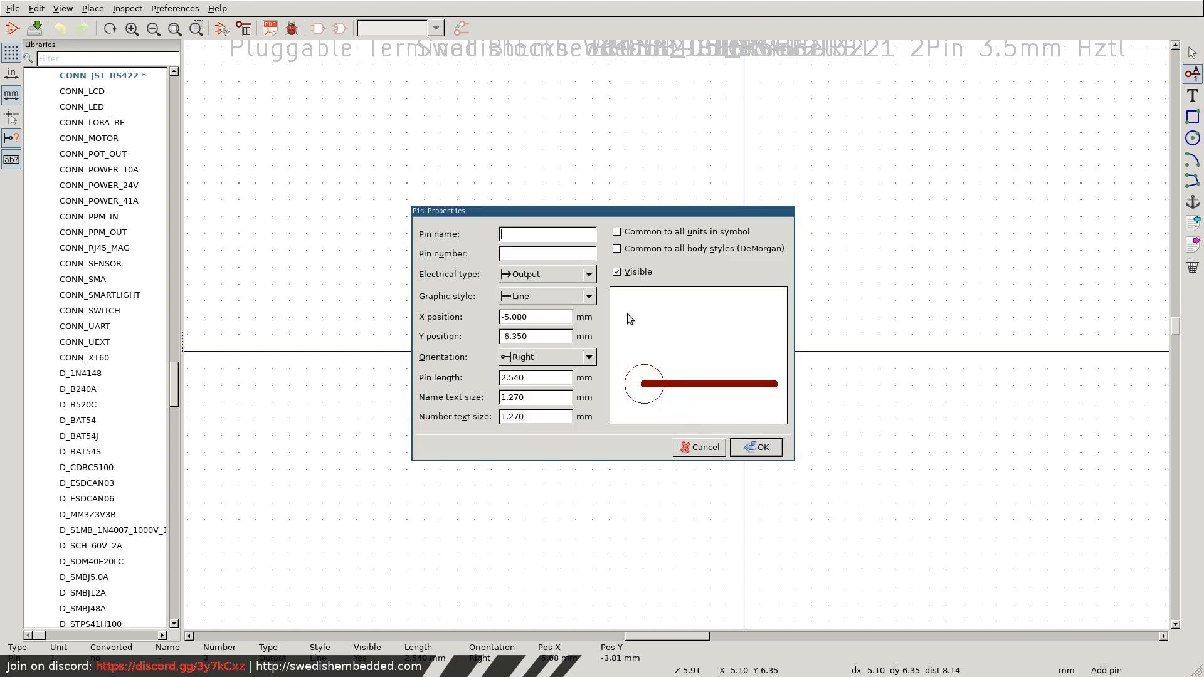
pyautogui.click(535, 254)
pyautogui.write('4')
pyautogui.click(756, 448)
pyautogui.click(677, 435)
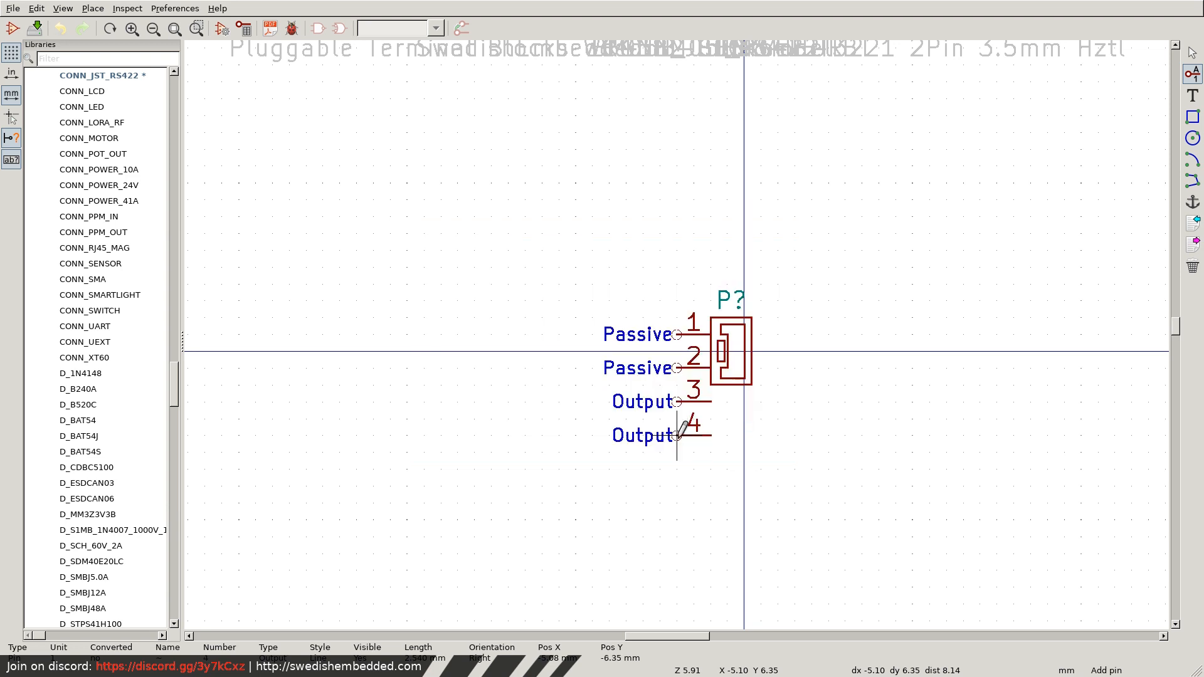
# Add output pin number 5 below pin 4, at X -5.080 mm and Y -8.890 mm, leaving its name empty.
pyautogui.click(677, 468)
pyautogui.write('5')
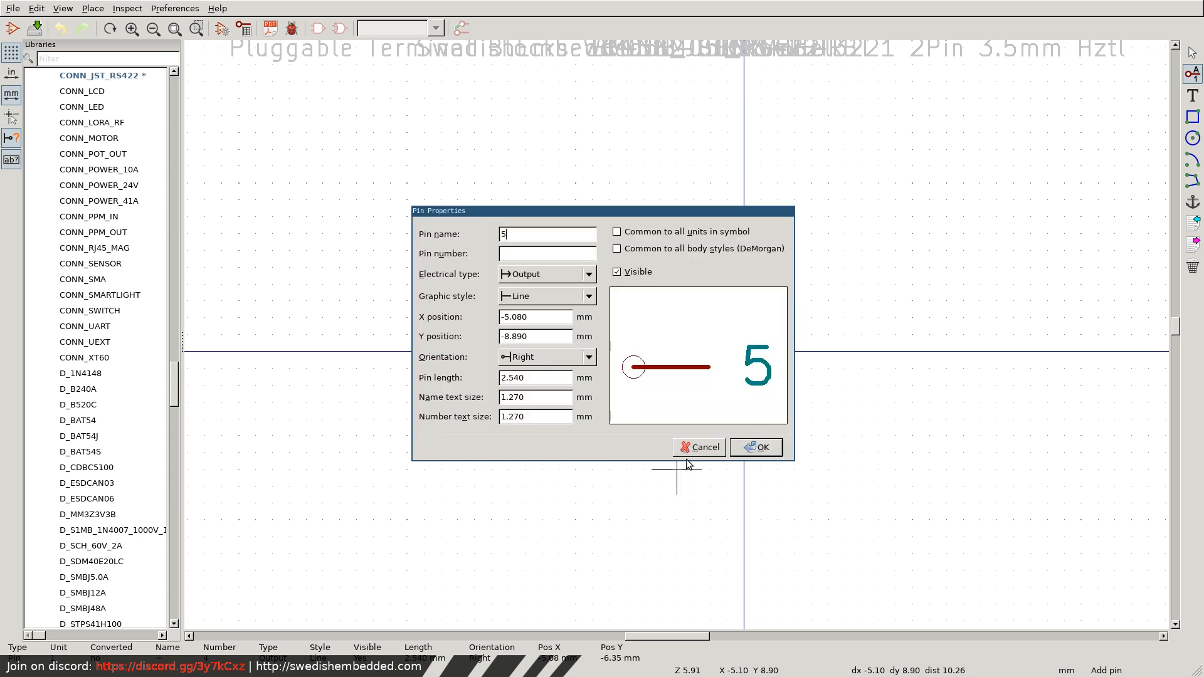
pyautogui.doubleClick(513, 233)
pyautogui.press('BackSpace')
pyautogui.click(513, 253)
pyautogui.write('5')
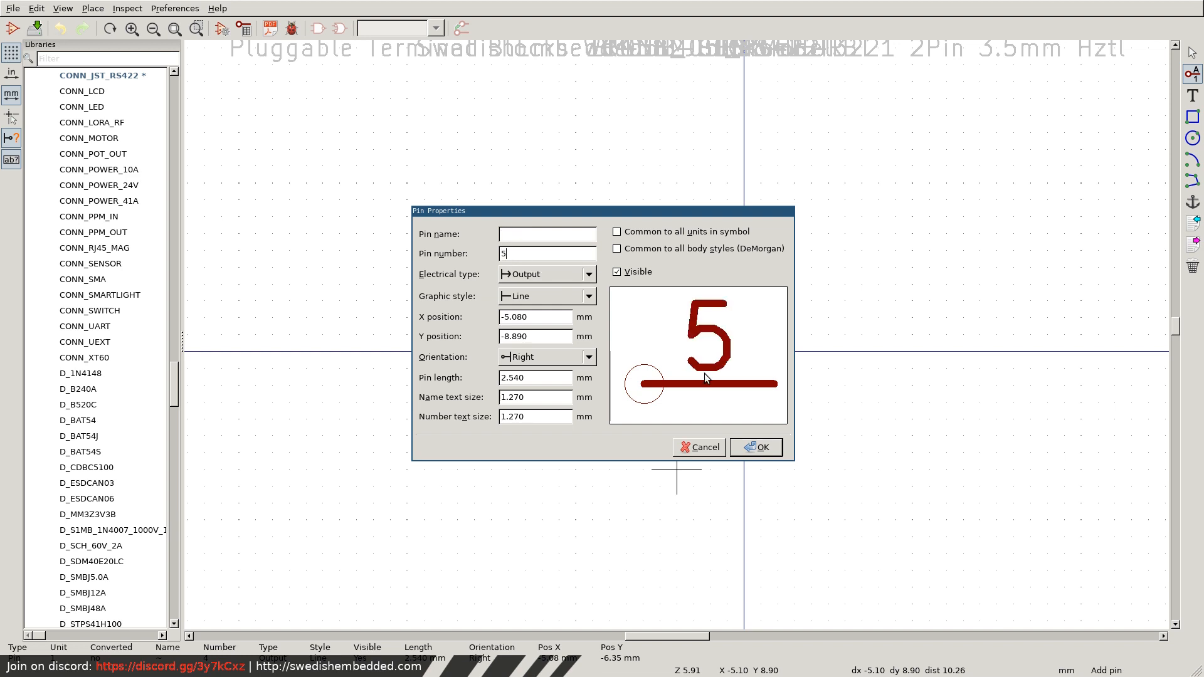
pyautogui.click(755, 447)
pyautogui.click(677, 470)
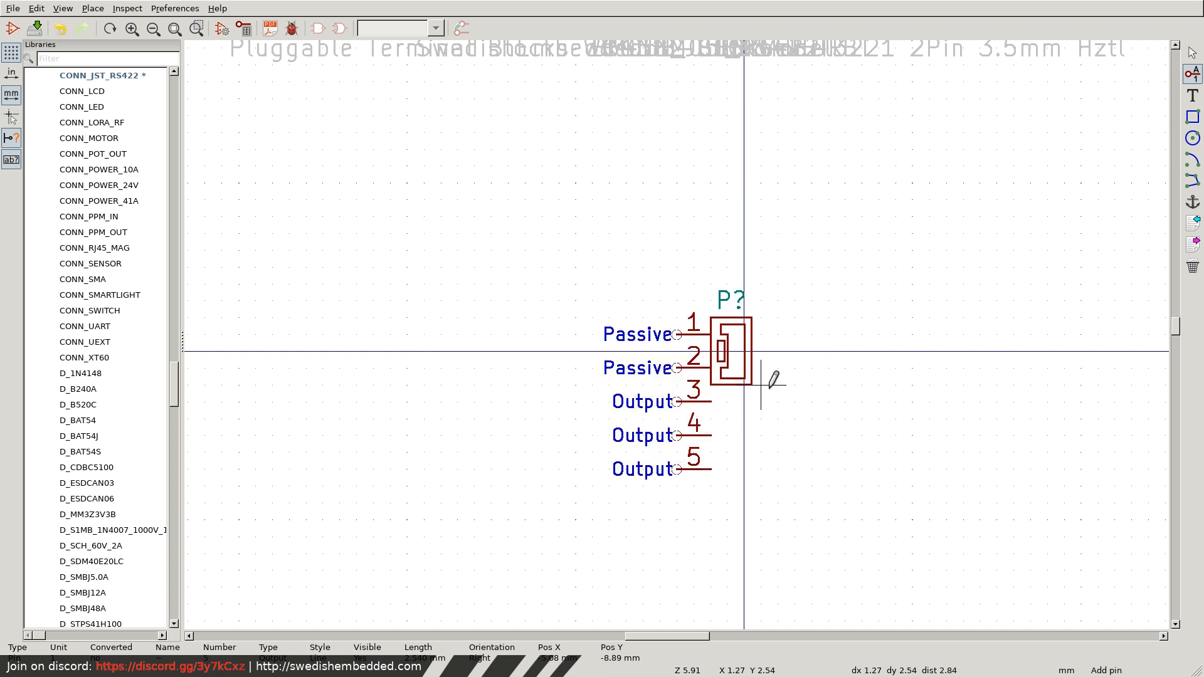
# Stretch the outer body rectangle's lower edge down past pin 5, to Y 10.16 mm.
pyautogui.press('Escape')
pyautogui.click(739, 357)
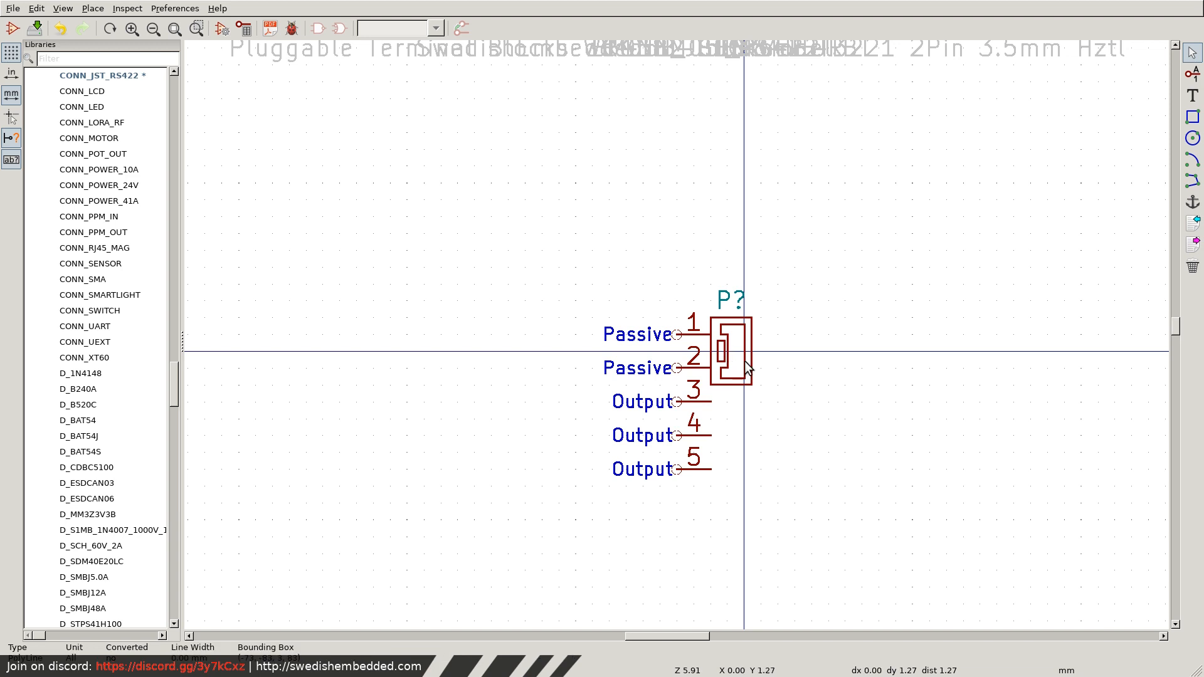
pyautogui.rightClick(750, 388)
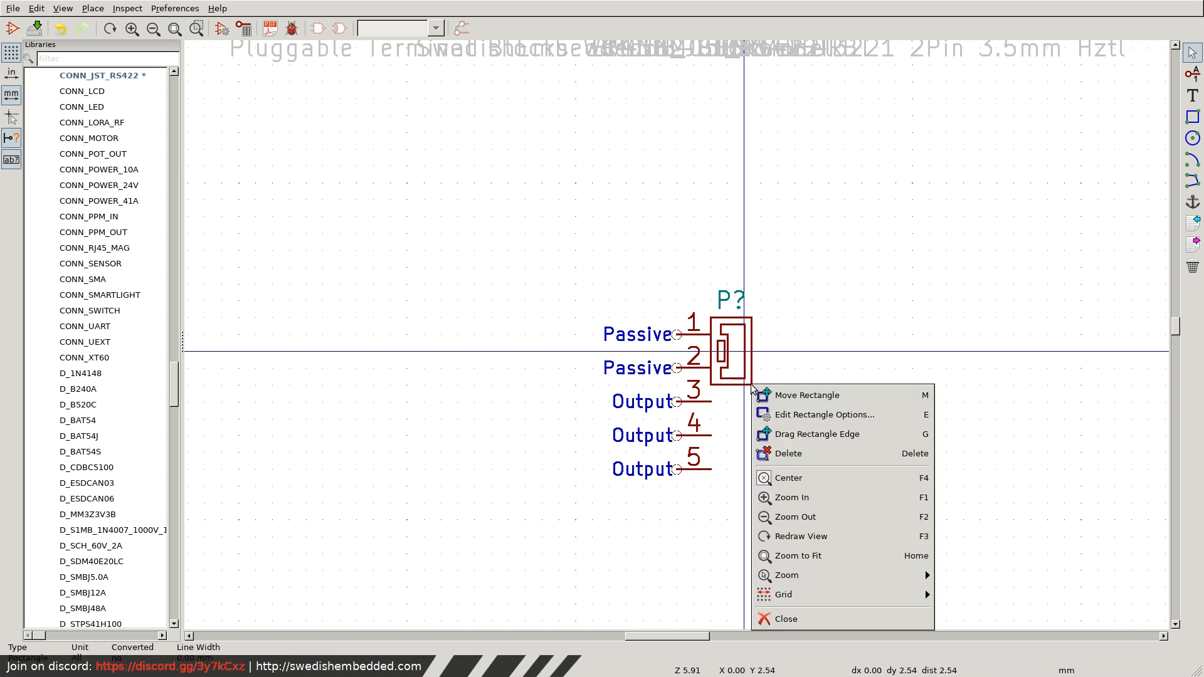
pyautogui.click(784, 430)
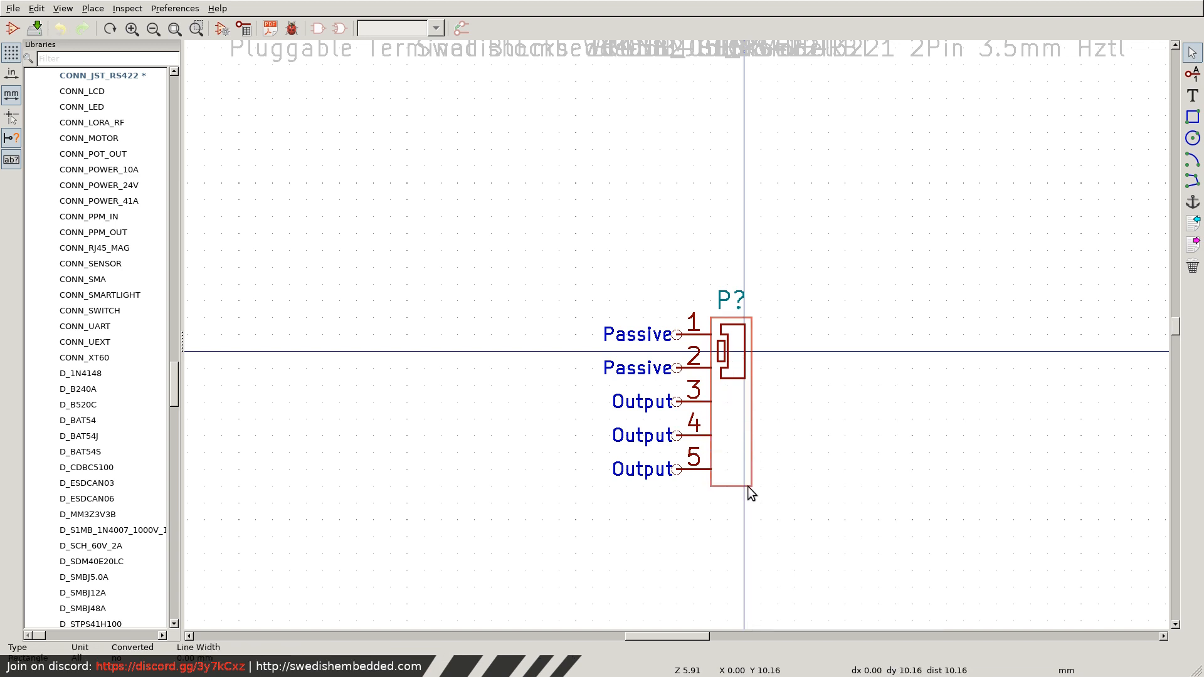
pyautogui.click(752, 487)
# Stretch the inner outline's lower-right corner down to the outer rectangle's lower edge.
pyautogui.rightClick(741, 380)
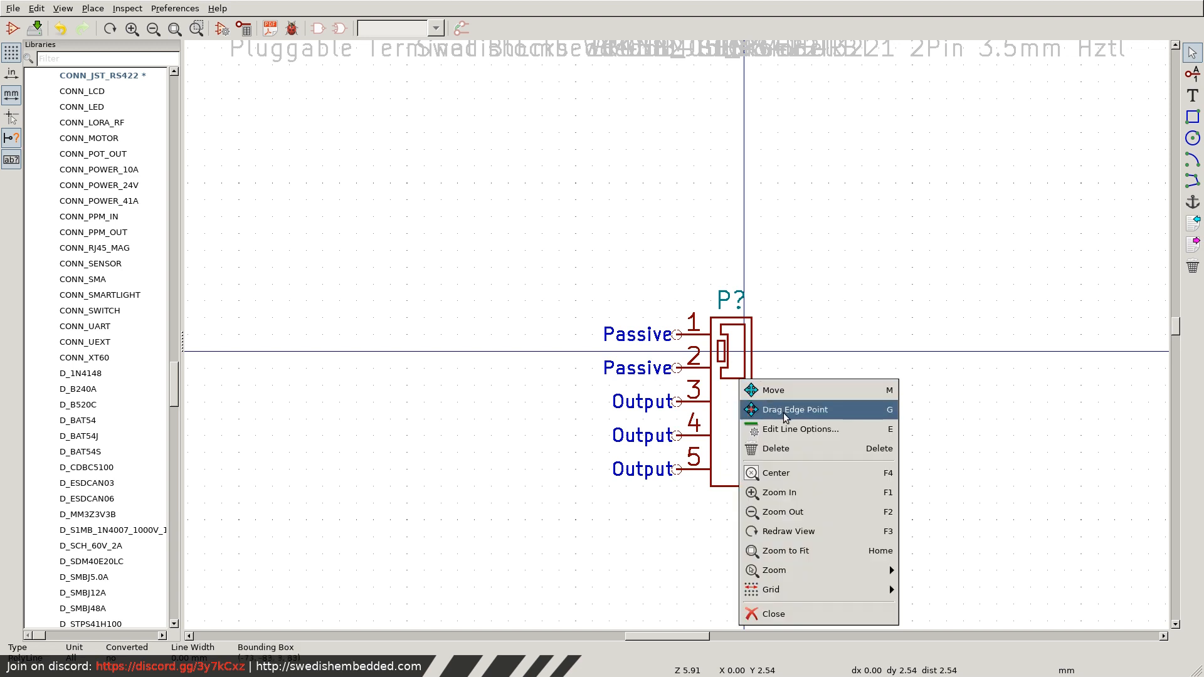
pyautogui.click(785, 411)
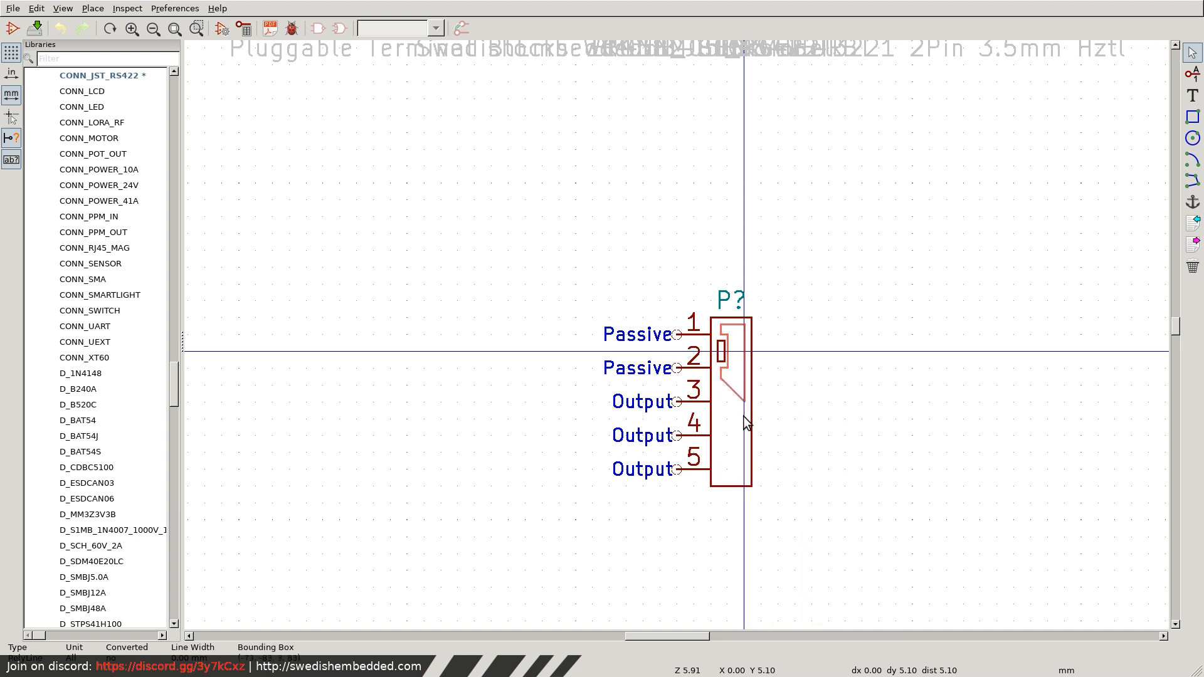
pyautogui.click(743, 479)
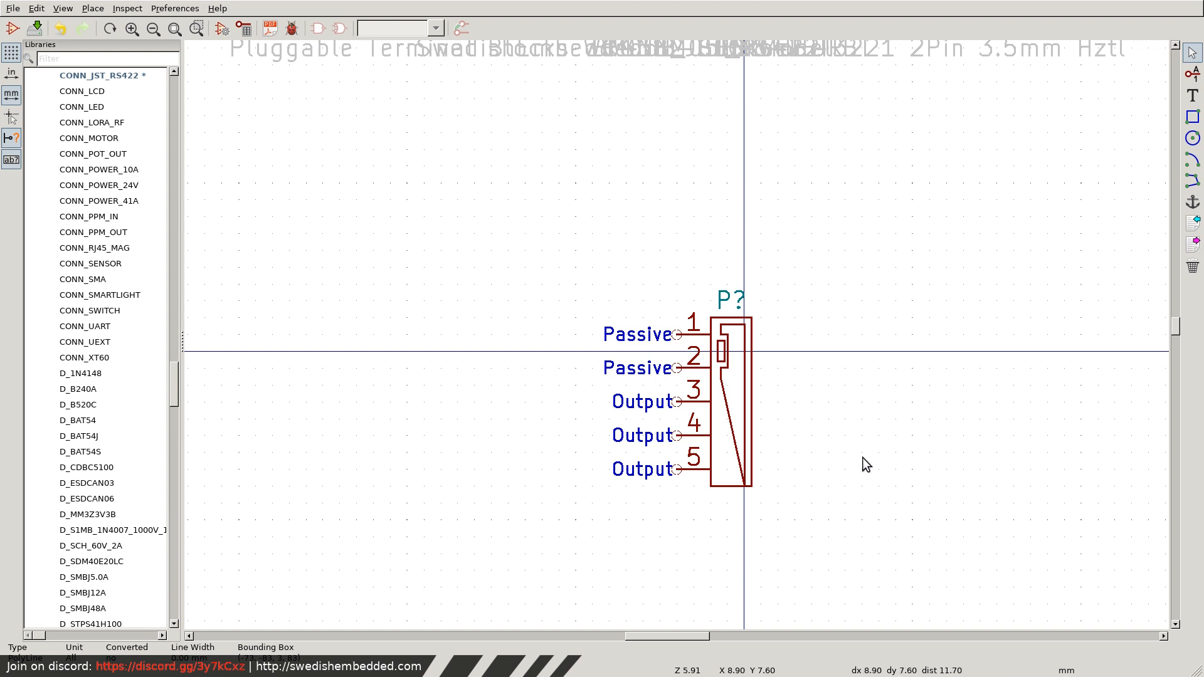
# Set the symbol editor's grid size to 10.0 mils.
pyautogui.scroll(5, 743, 481)
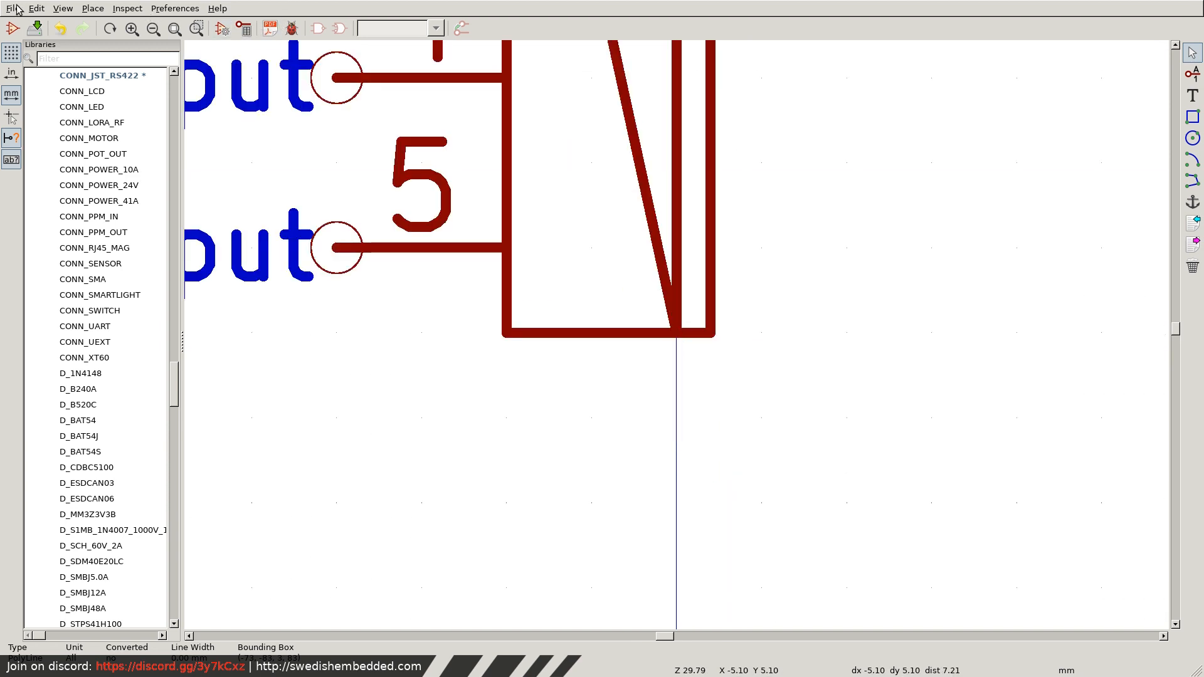
pyautogui.click(36, 9)
pyautogui.moveTo(61, 9)
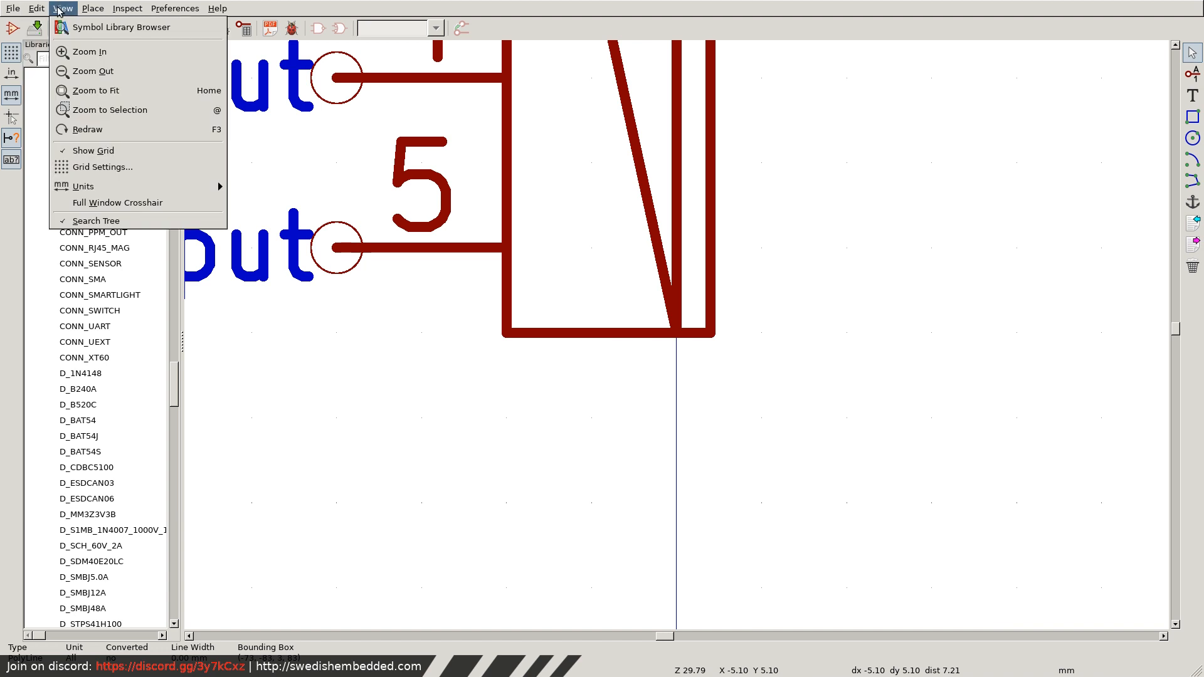
pyautogui.click(102, 167)
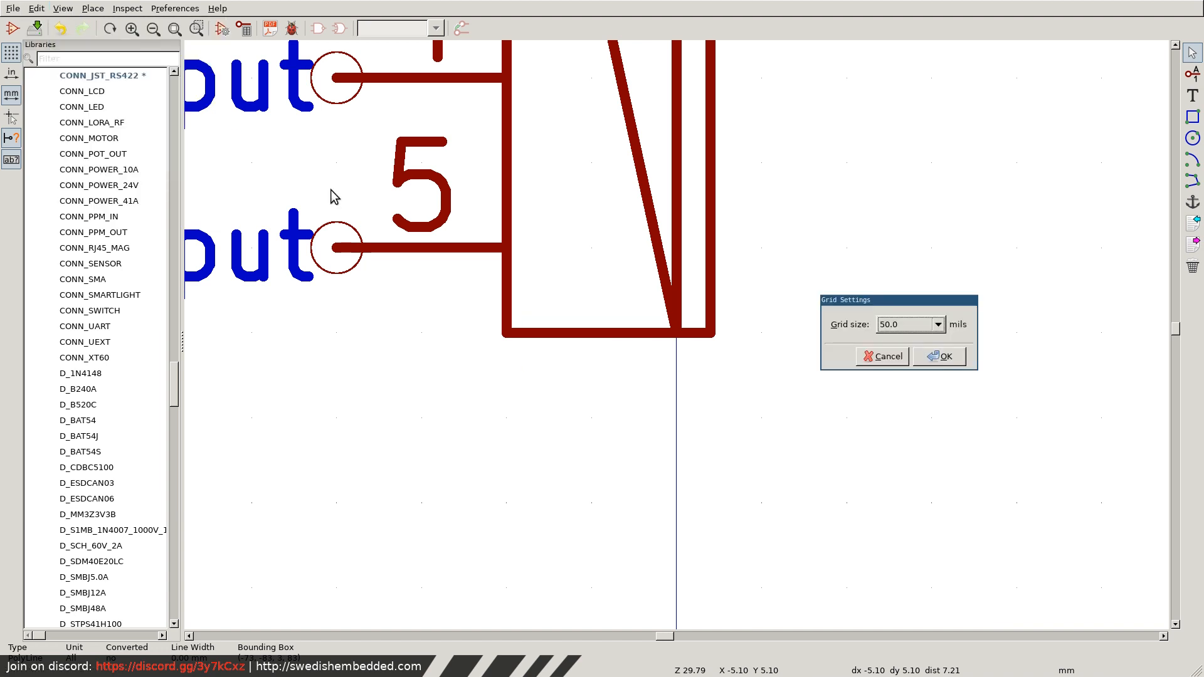
pyautogui.click(914, 326)
pyautogui.click(901, 355)
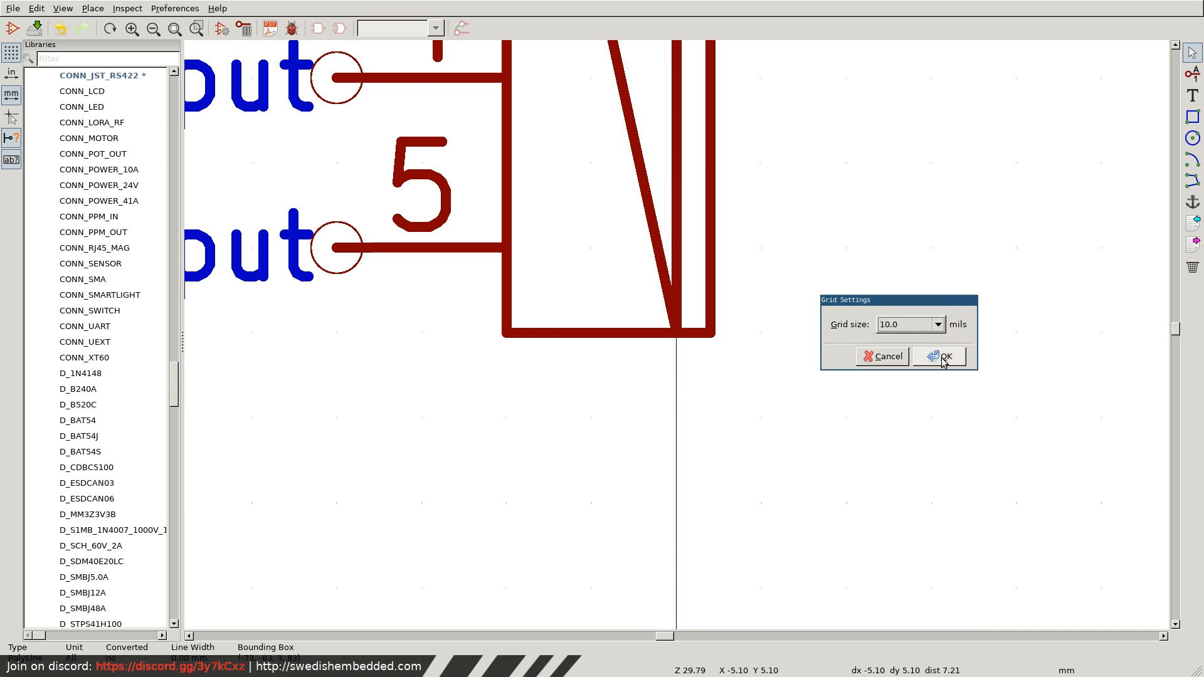
pyautogui.click(940, 356)
# Raise the inner outline's lower-right corner to about Y 9.65 mm and bring its lower-left corner down level with it.
pyautogui.rightClick(676, 318)
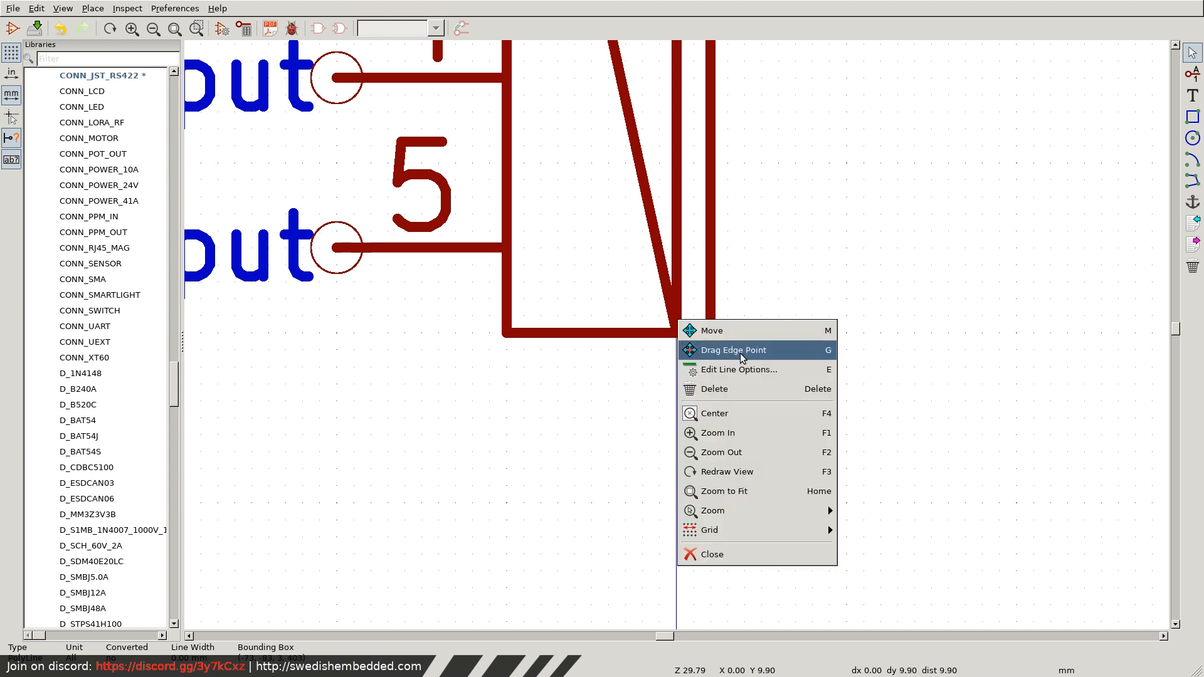
pyautogui.click(721, 347)
pyautogui.click(676, 301)
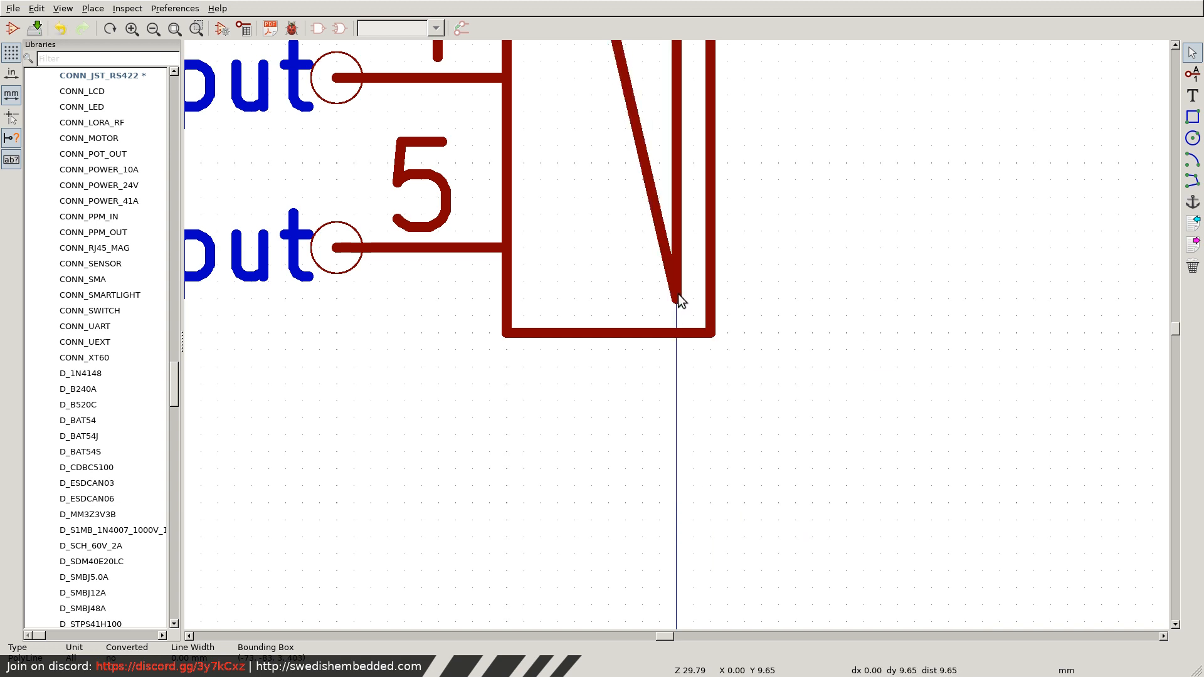
pyautogui.scroll(-3, 677, 295)
pyautogui.rightClick(623, 182)
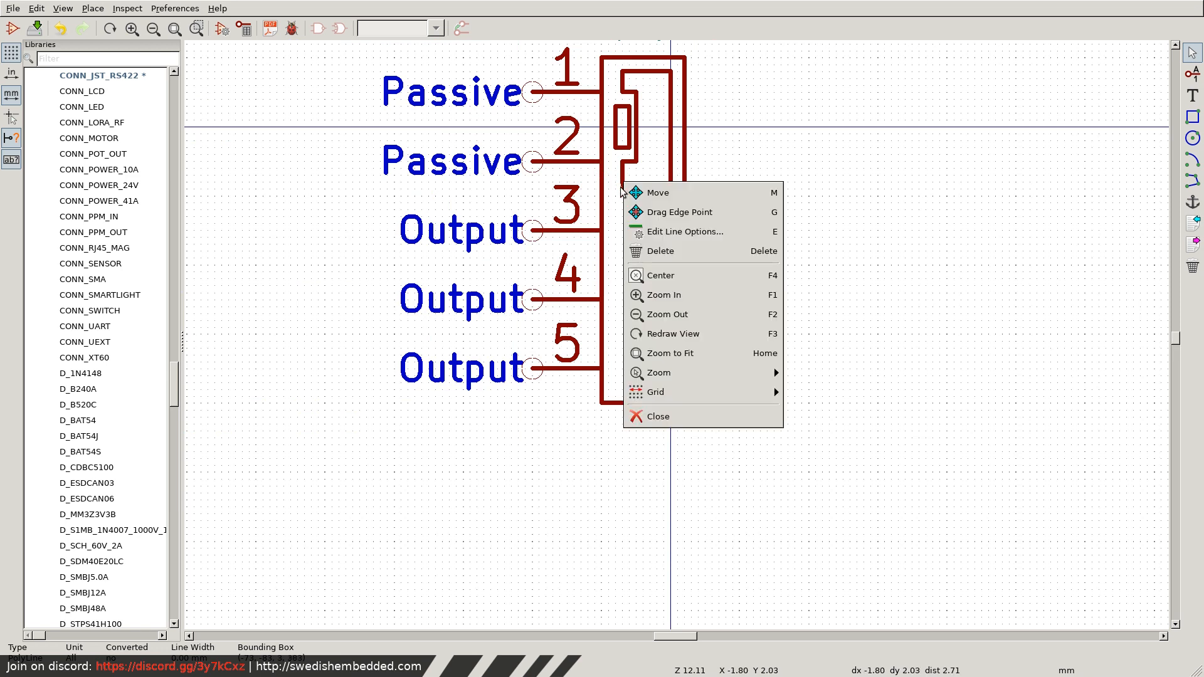
pyautogui.click(661, 214)
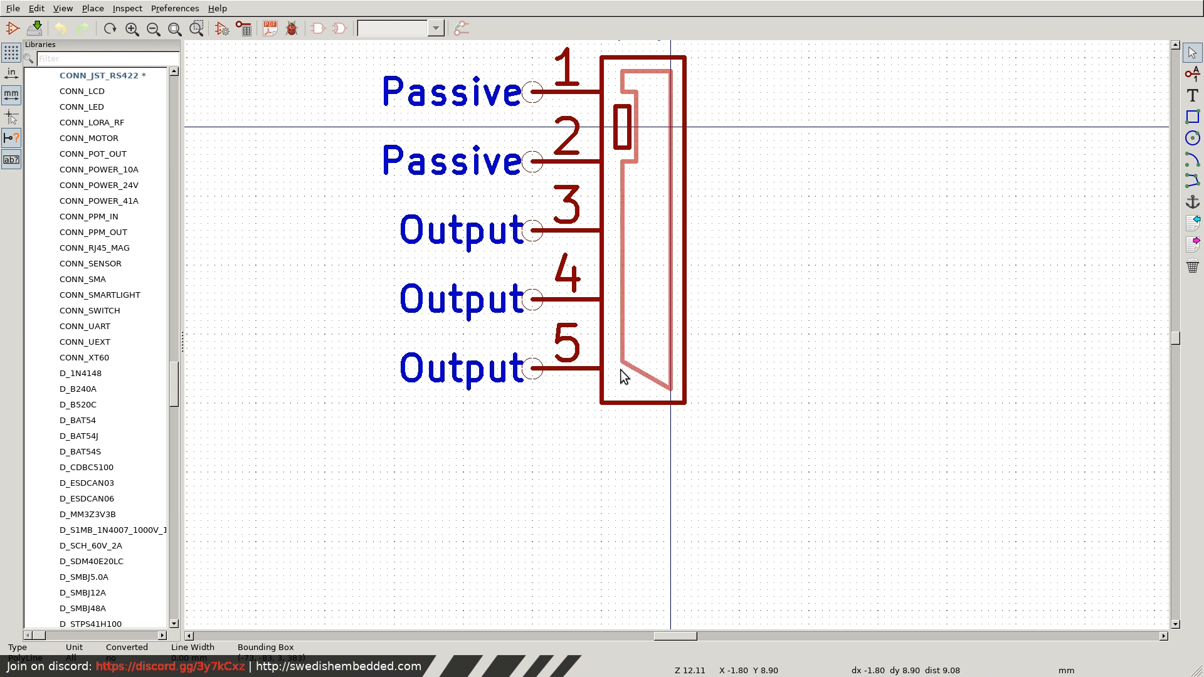
pyautogui.click(623, 390)
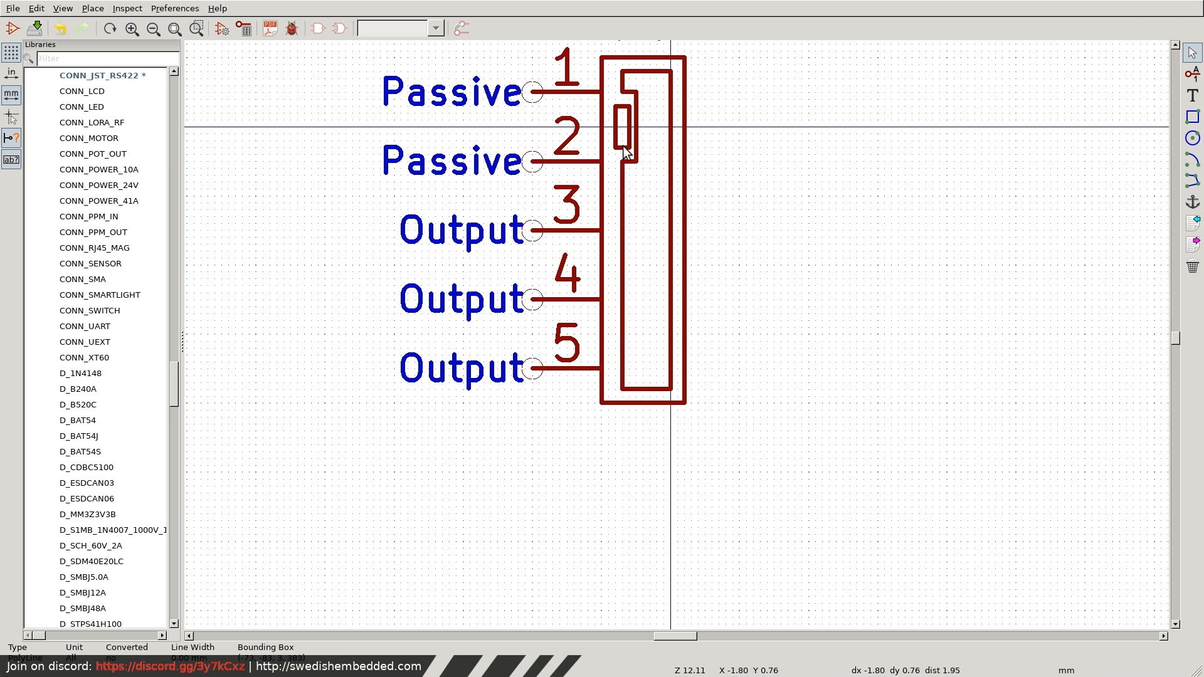
# Move the two lower notch corners of the inner outline down level with pin 5, at about Y 8.90 mm.
pyautogui.rightClick(626, 164)
pyautogui.click(644, 194)
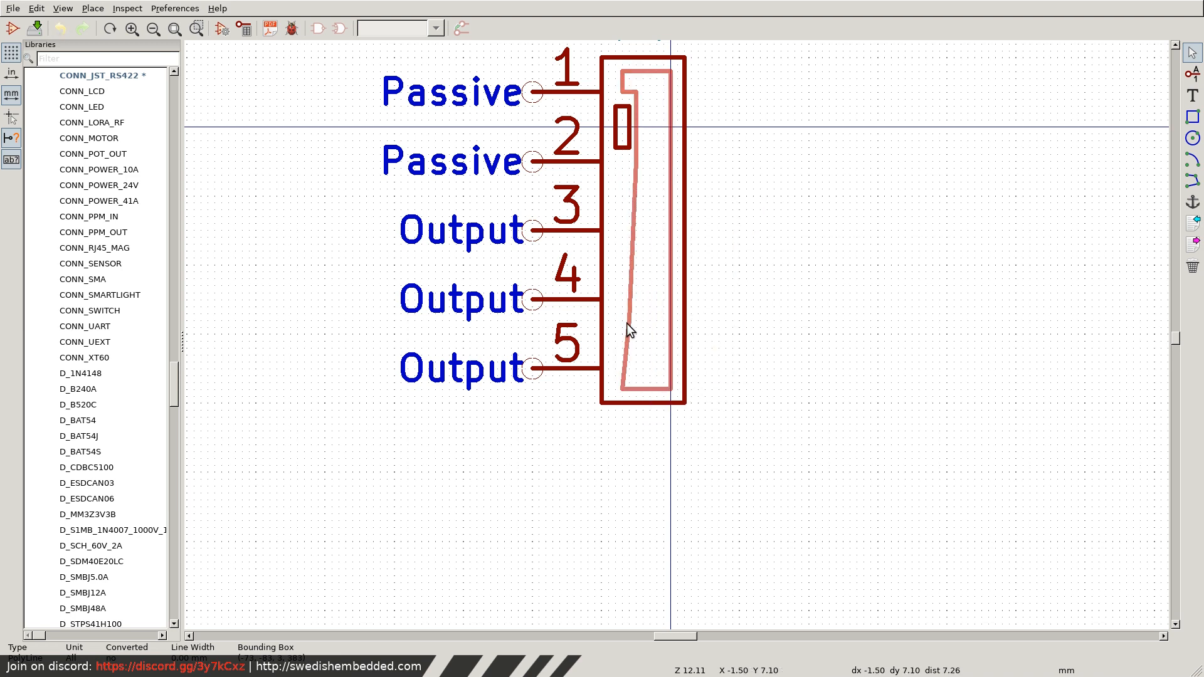
pyautogui.click(622, 375)
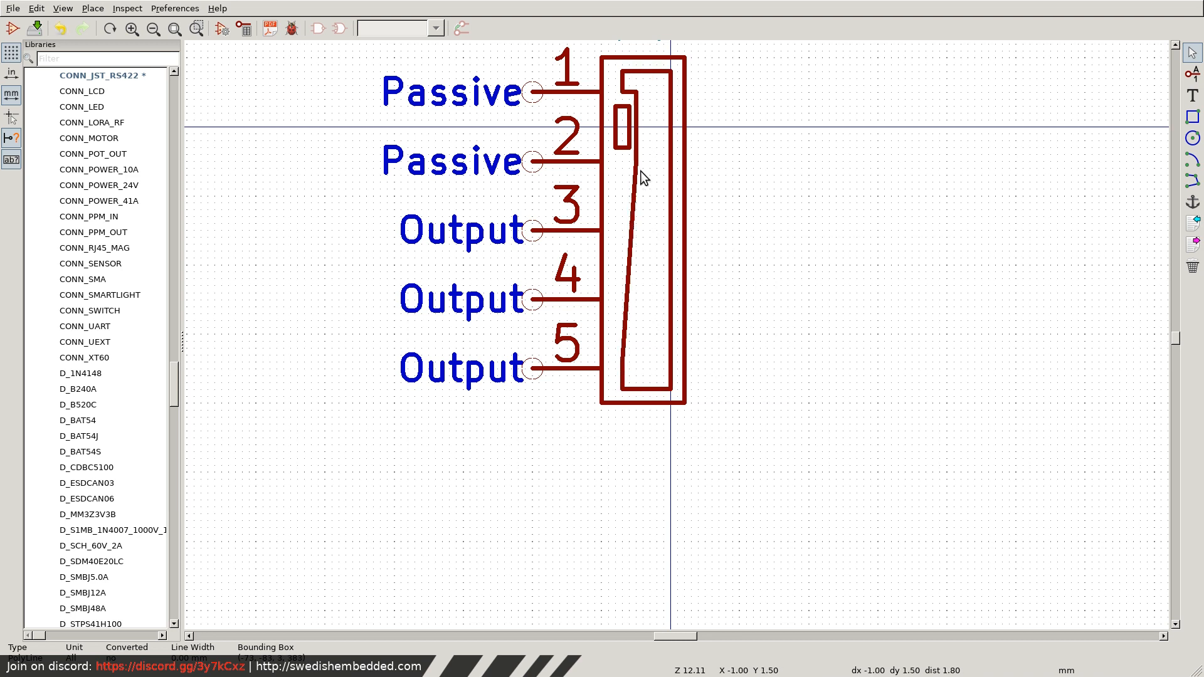
pyautogui.rightClick(637, 165)
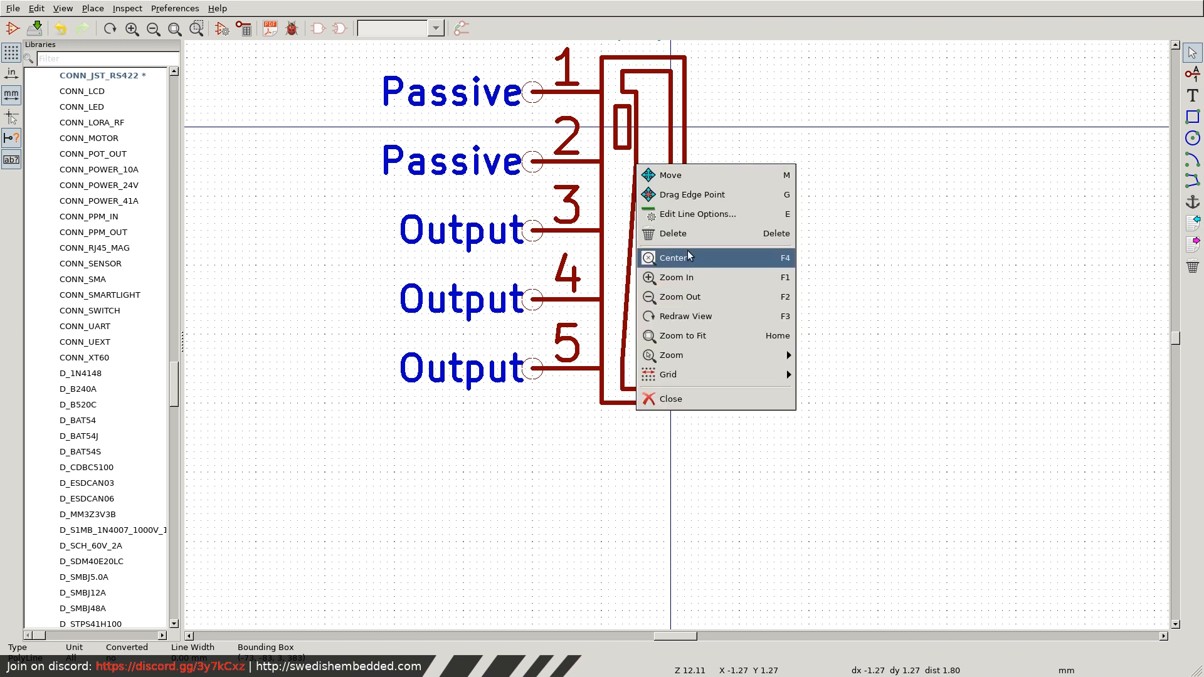
pyautogui.click(684, 198)
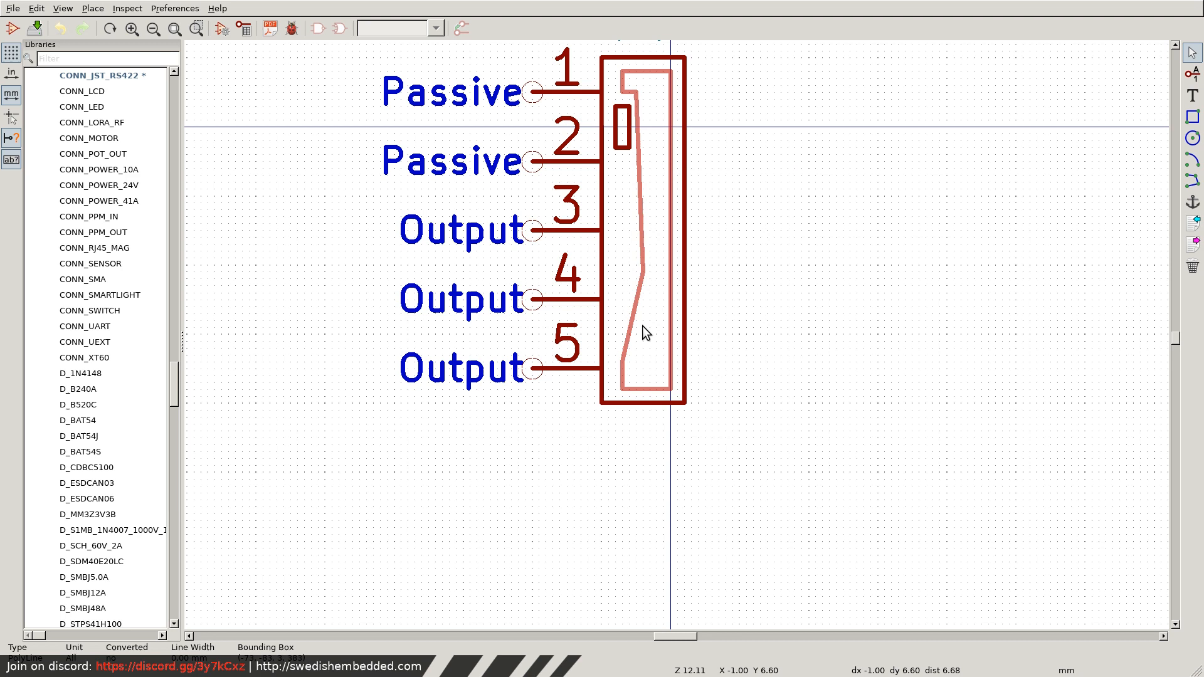
pyautogui.click(636, 369)
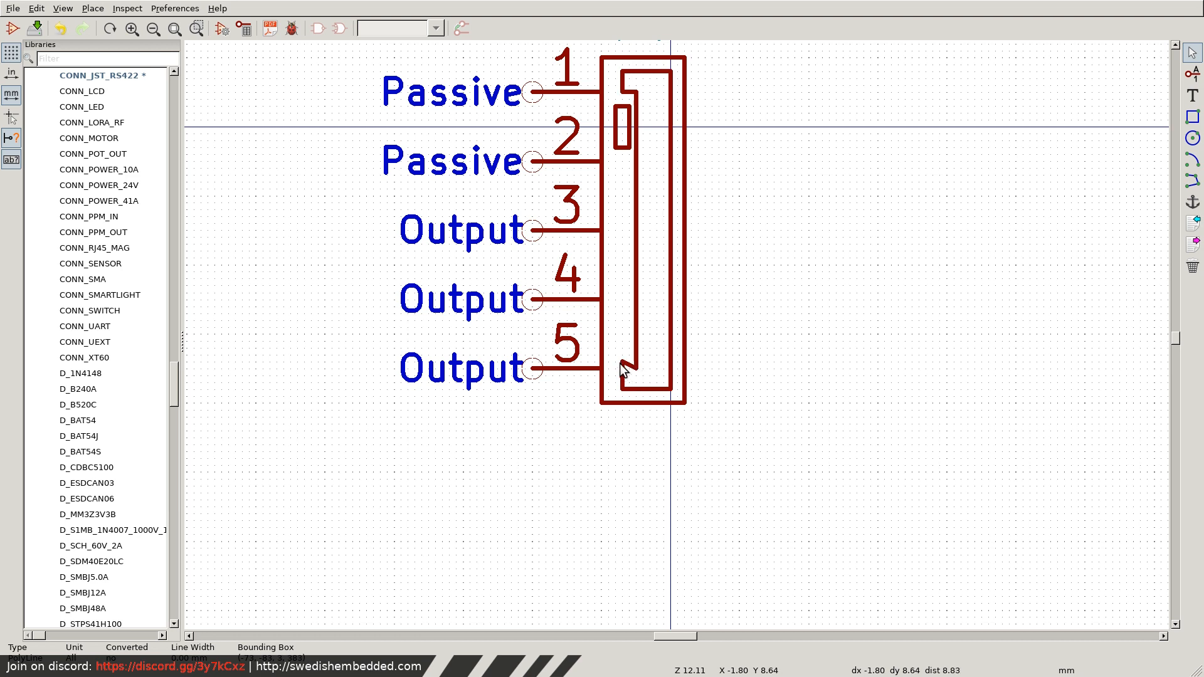
pyautogui.rightClick(625, 366)
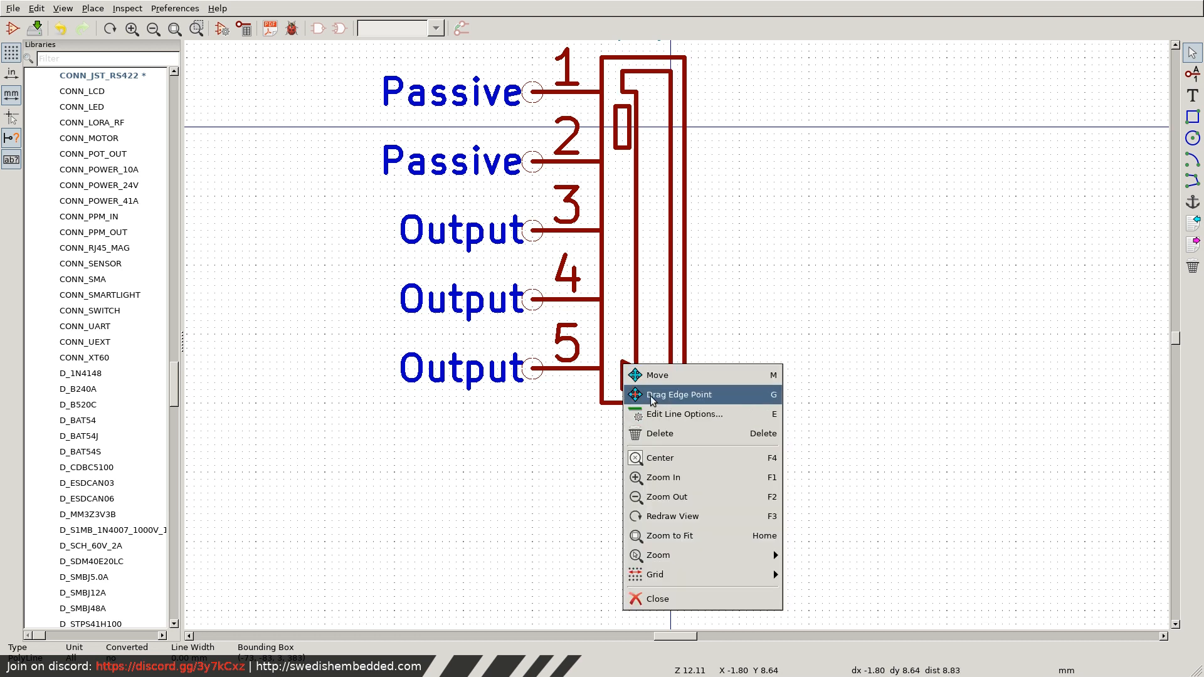
pyautogui.click(640, 394)
pyautogui.click(621, 370)
# Stretch the small inner rectangle's lower edge down to about Y 8.40 mm, just above the notch.
pyautogui.rightClick(623, 161)
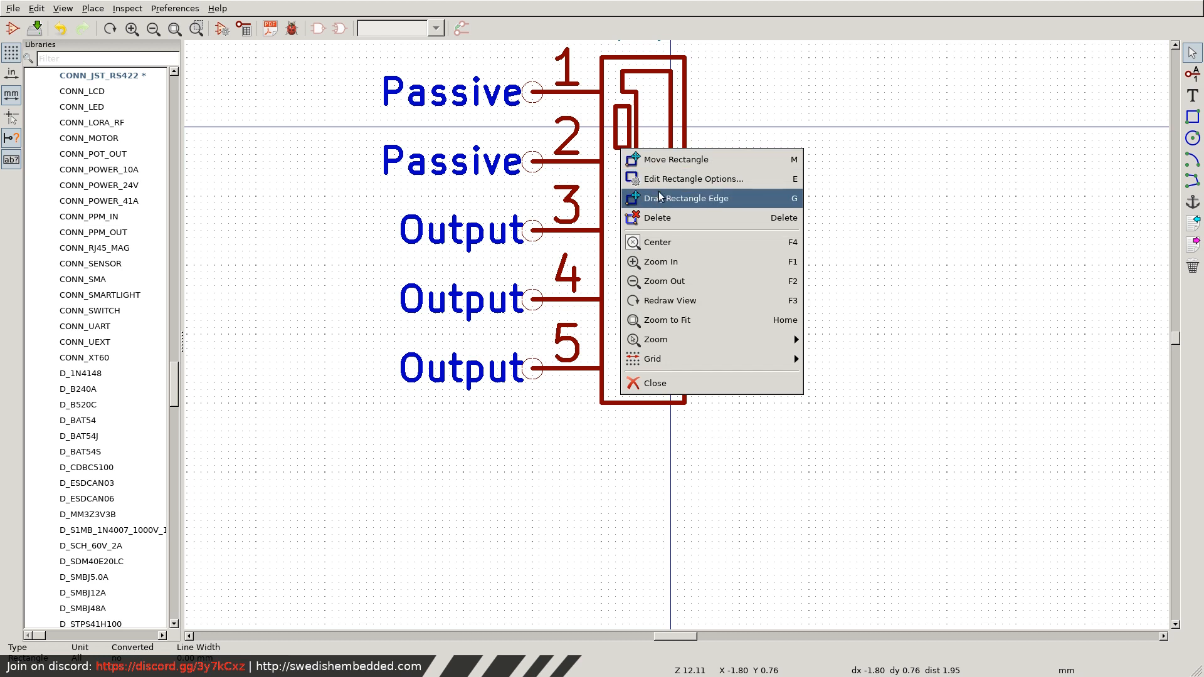
pyautogui.click(677, 192)
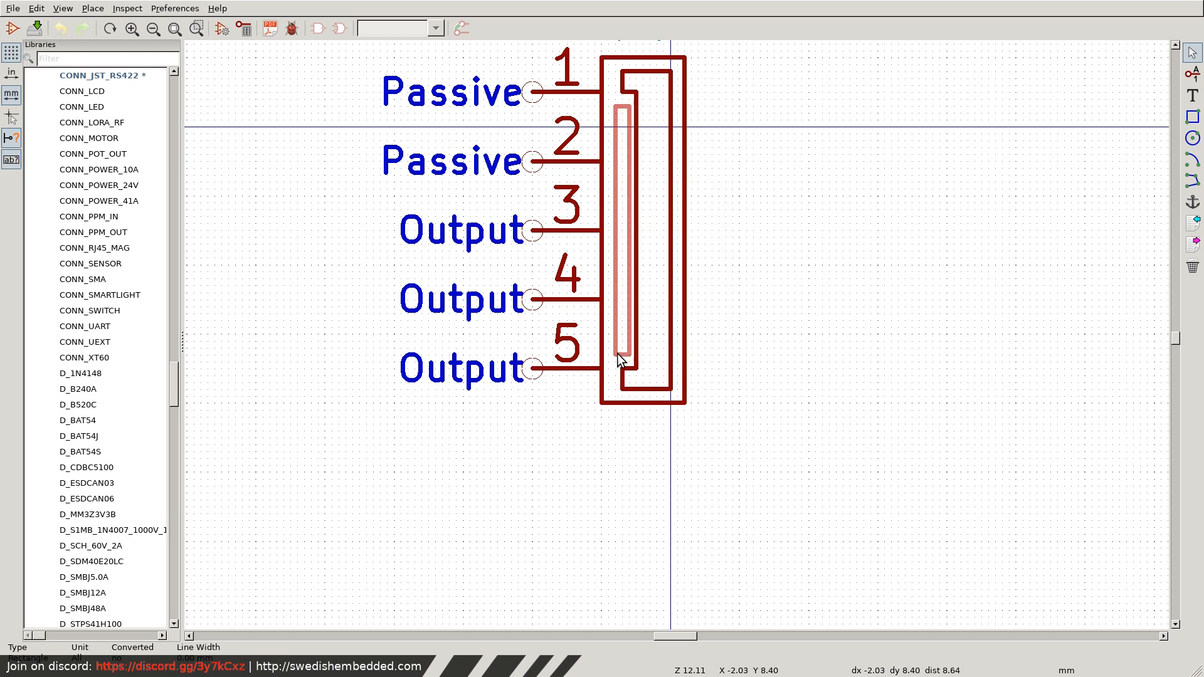
pyautogui.click(618, 356)
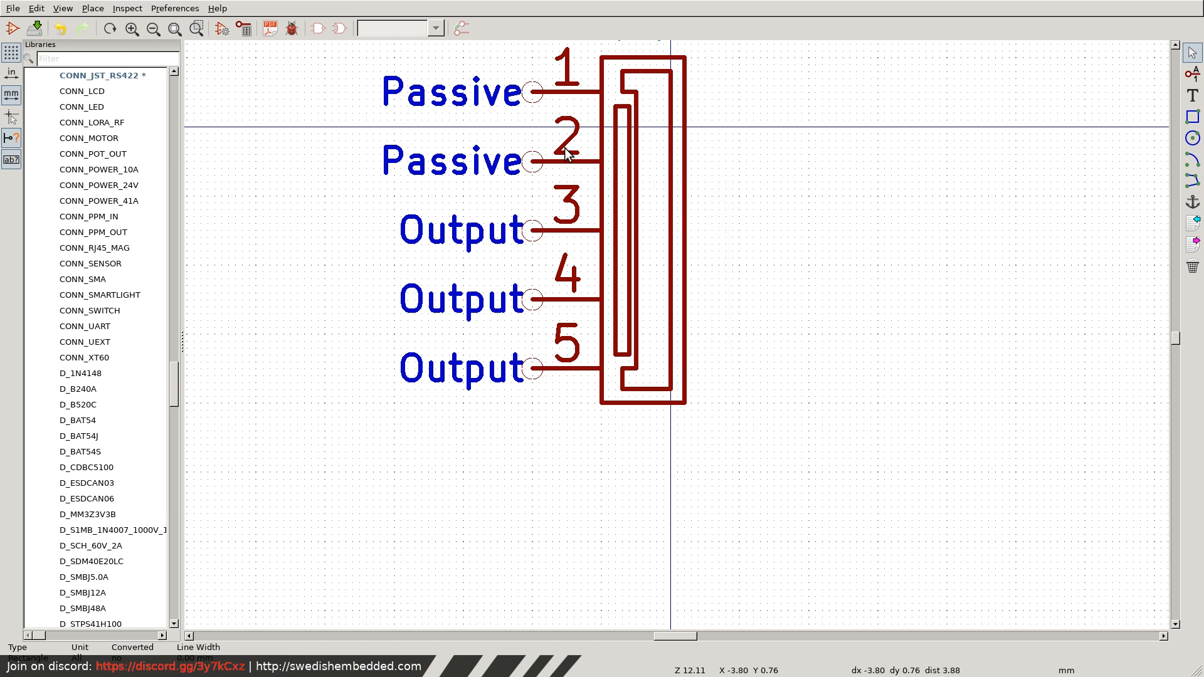
# Name pin 1 TXP and set its electrical type to Output.
pyautogui.scroll(-1, 534, 93)
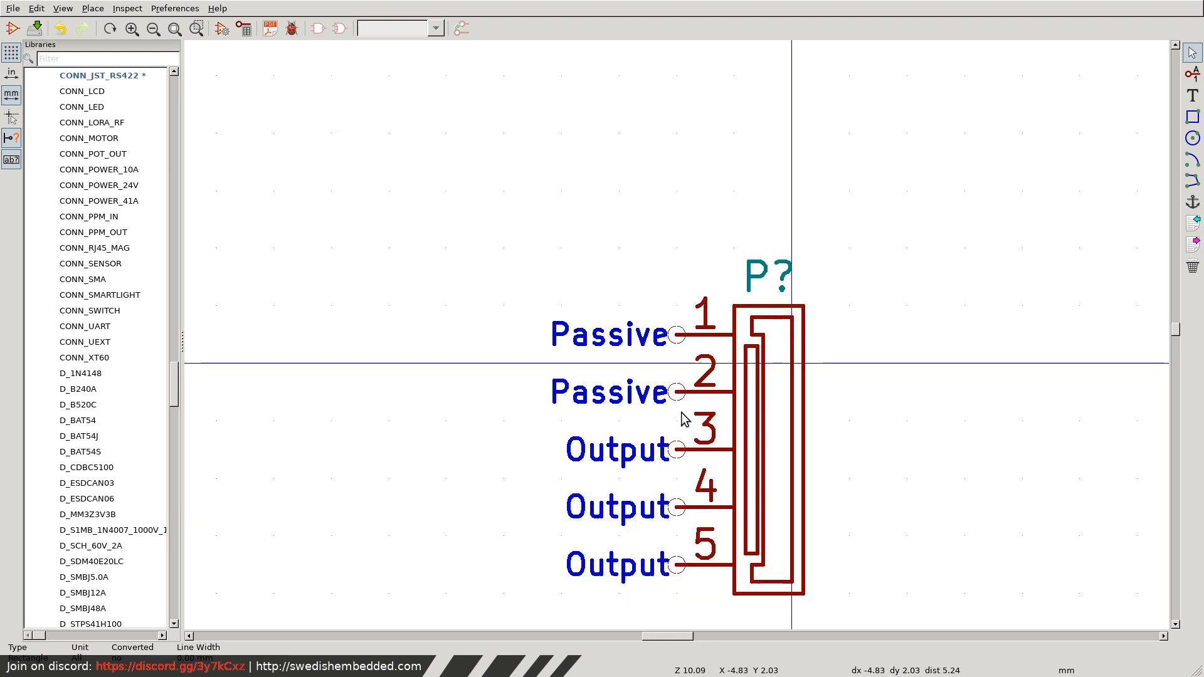
pyautogui.doubleClick(677, 337)
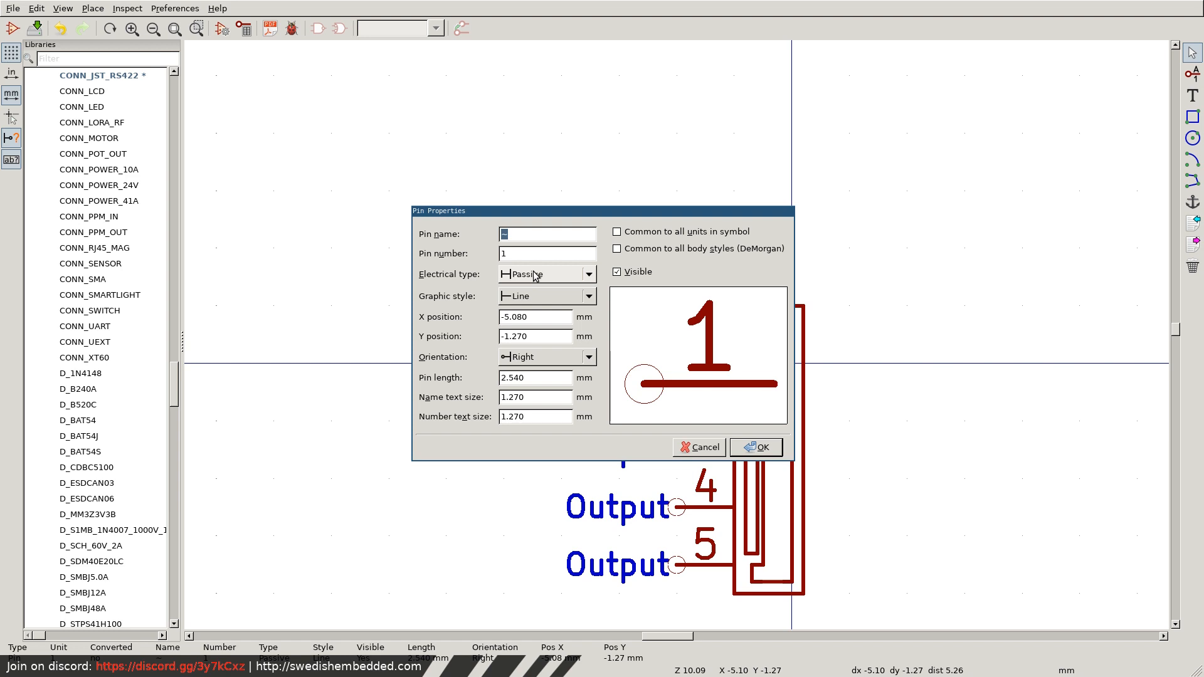
pyautogui.click(581, 276)
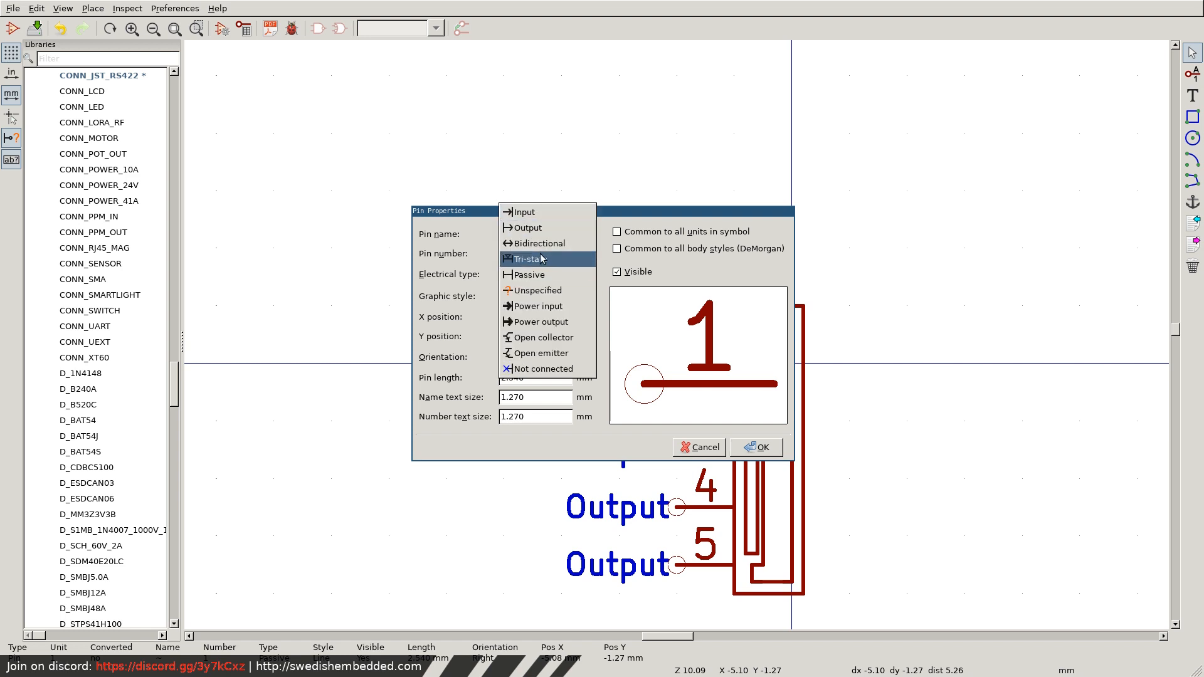
pyautogui.click(539, 228)
pyautogui.click(527, 233)
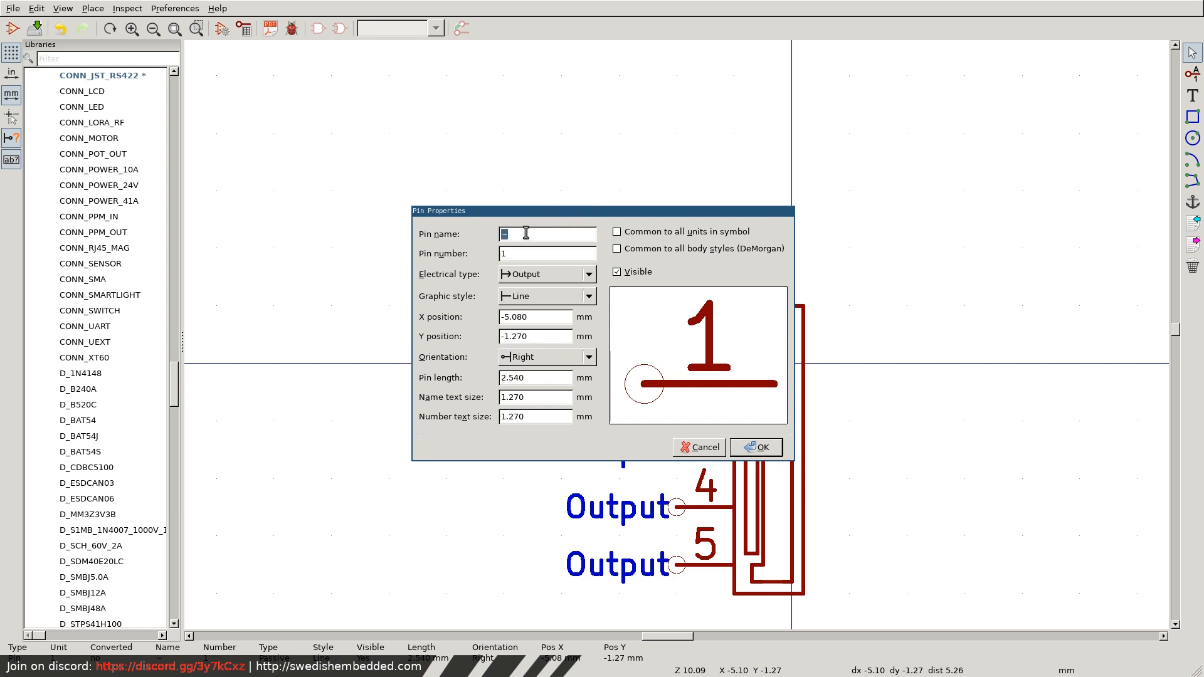
pyautogui.write('TXP')
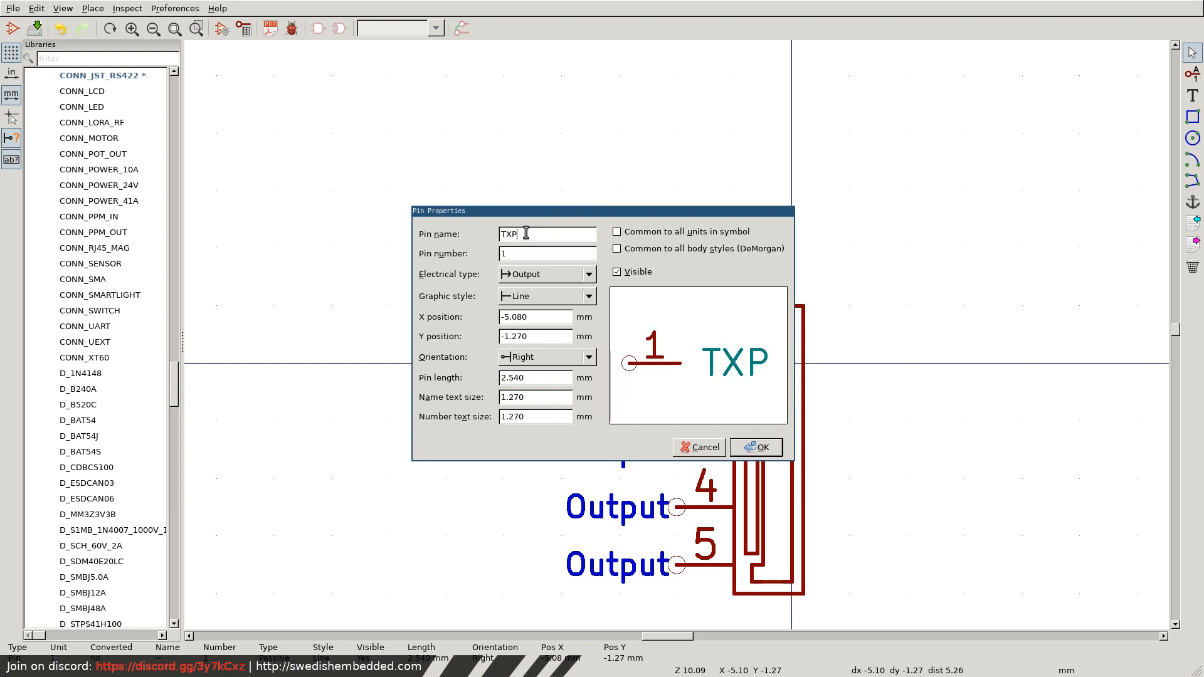
pyautogui.click(759, 447)
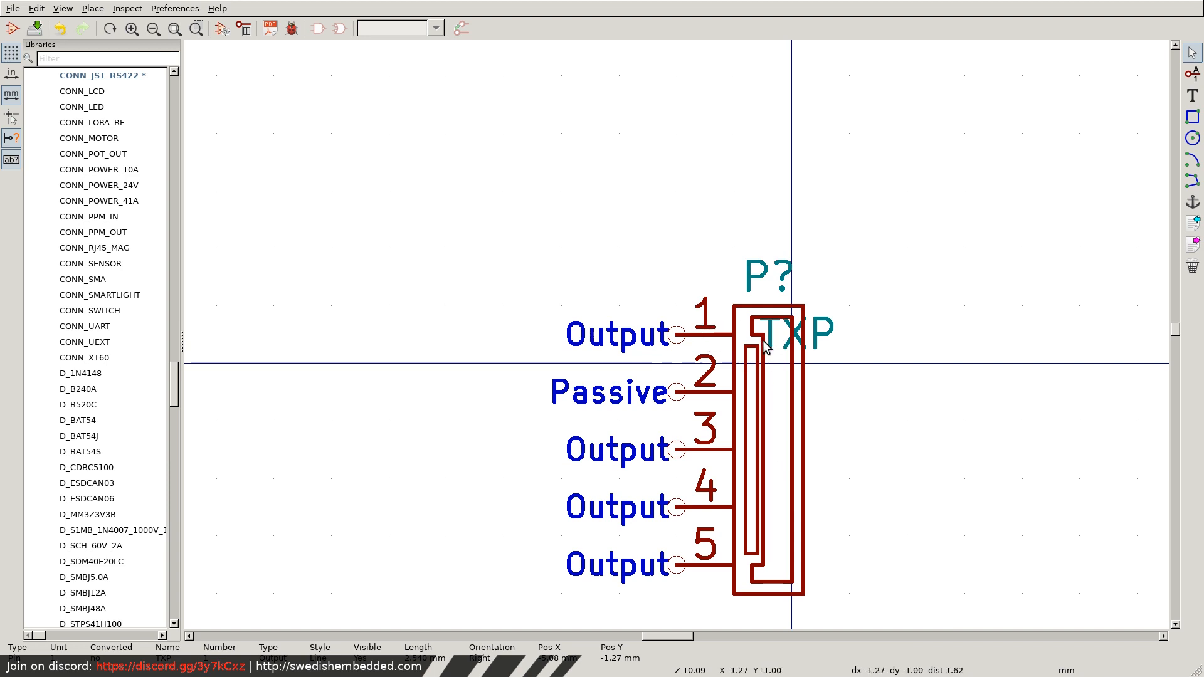
# Widen the outer body rectangle by extending its right edge to about X 5.6 mm.
pyautogui.rightClick(802, 368)
pyautogui.click(853, 420)
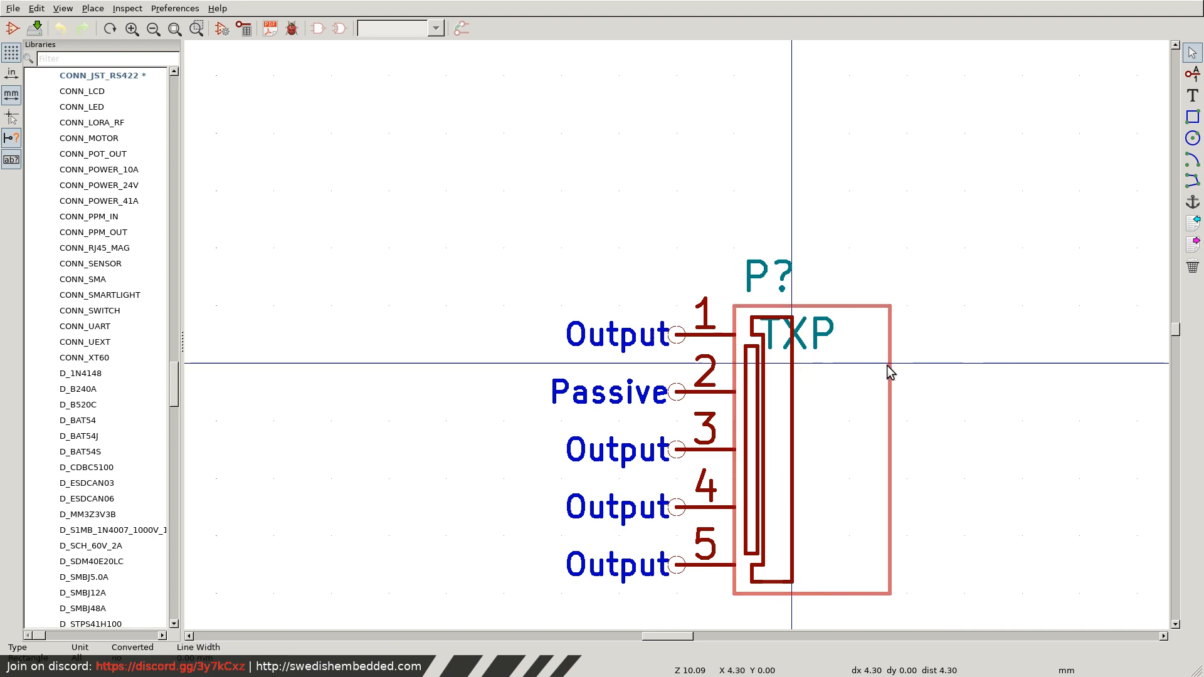
pyautogui.click(919, 368)
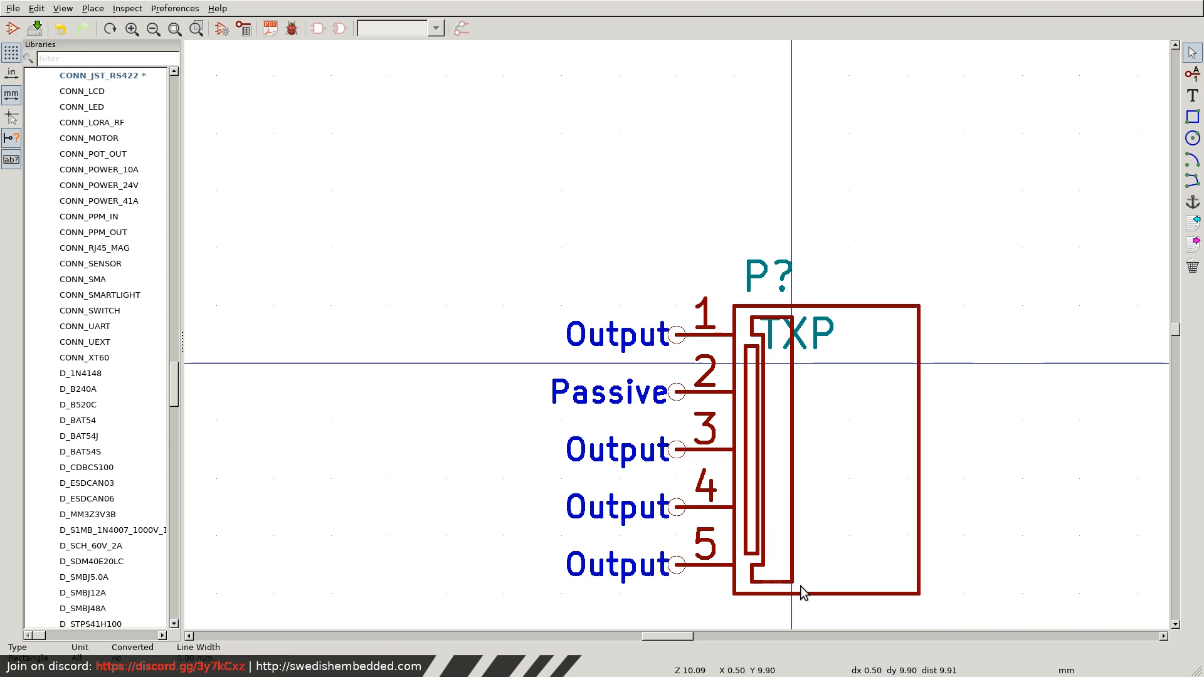
# Move the inner outline and small rectangle together clear of the TXP label, and pull the outer rectangle's right edge in close to them.
pyautogui.moveTo(802, 587); pyautogui.dragTo(742, 286)
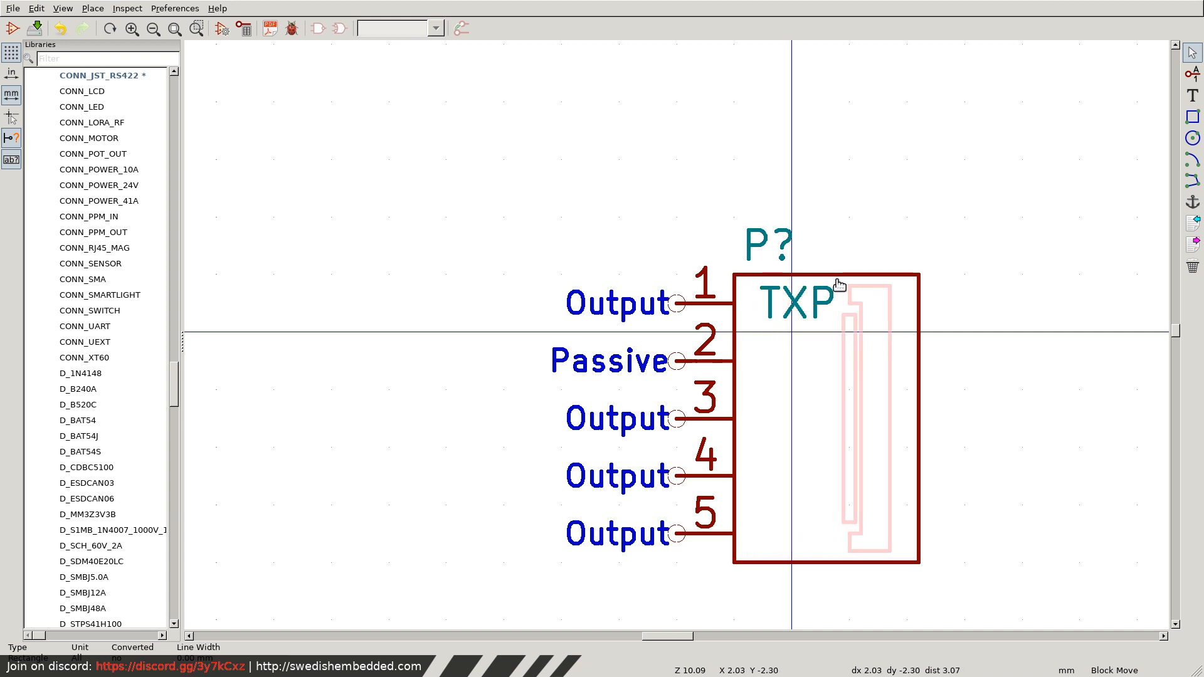
pyautogui.click(840, 285)
pyautogui.rightClick(920, 333)
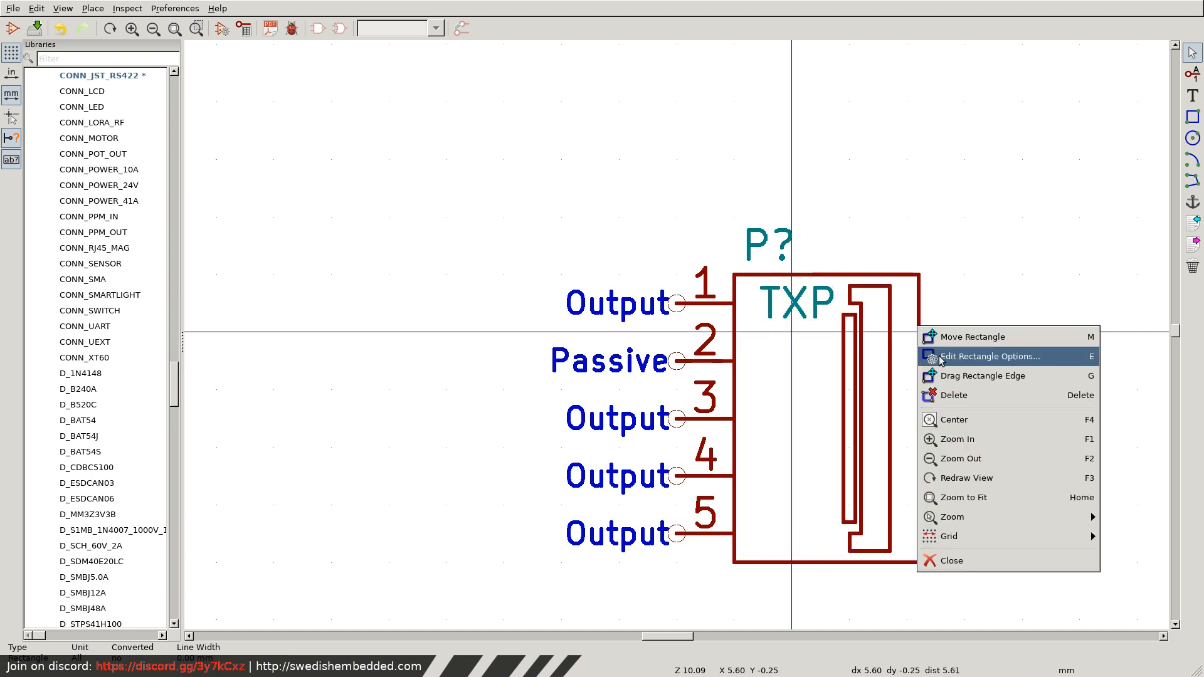
pyautogui.click(964, 377)
pyautogui.click(903, 336)
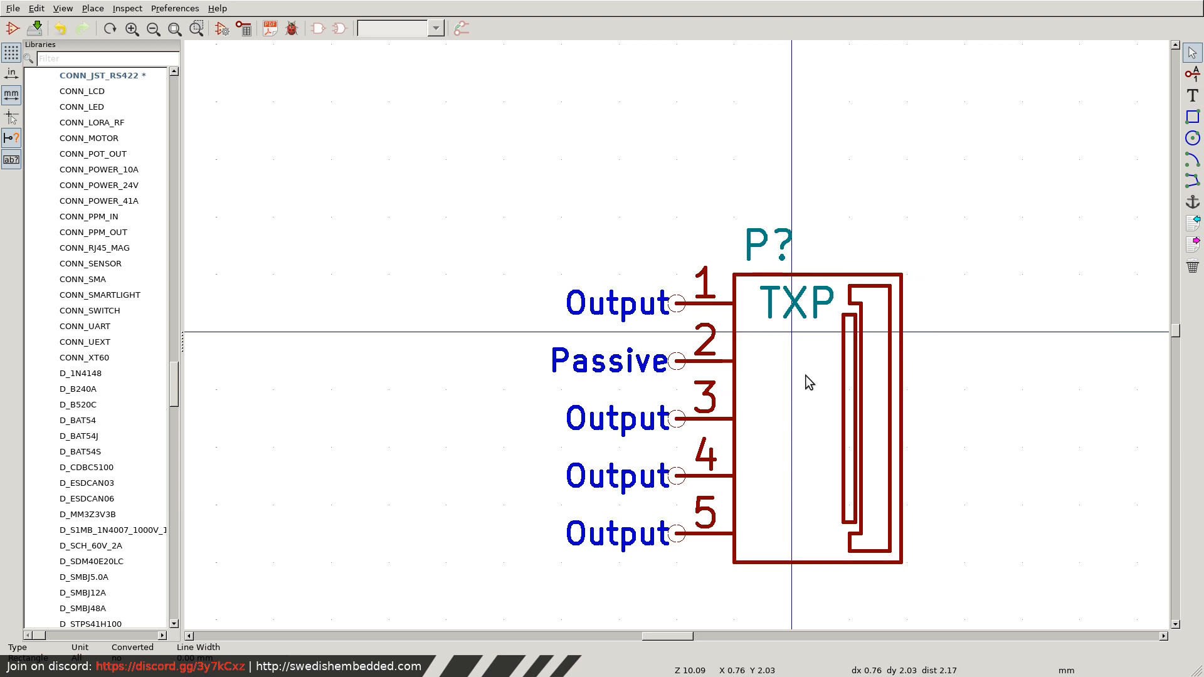
# Name pin 2 TXN and set its electrical type to Output.
pyautogui.doubleClick(680, 364)
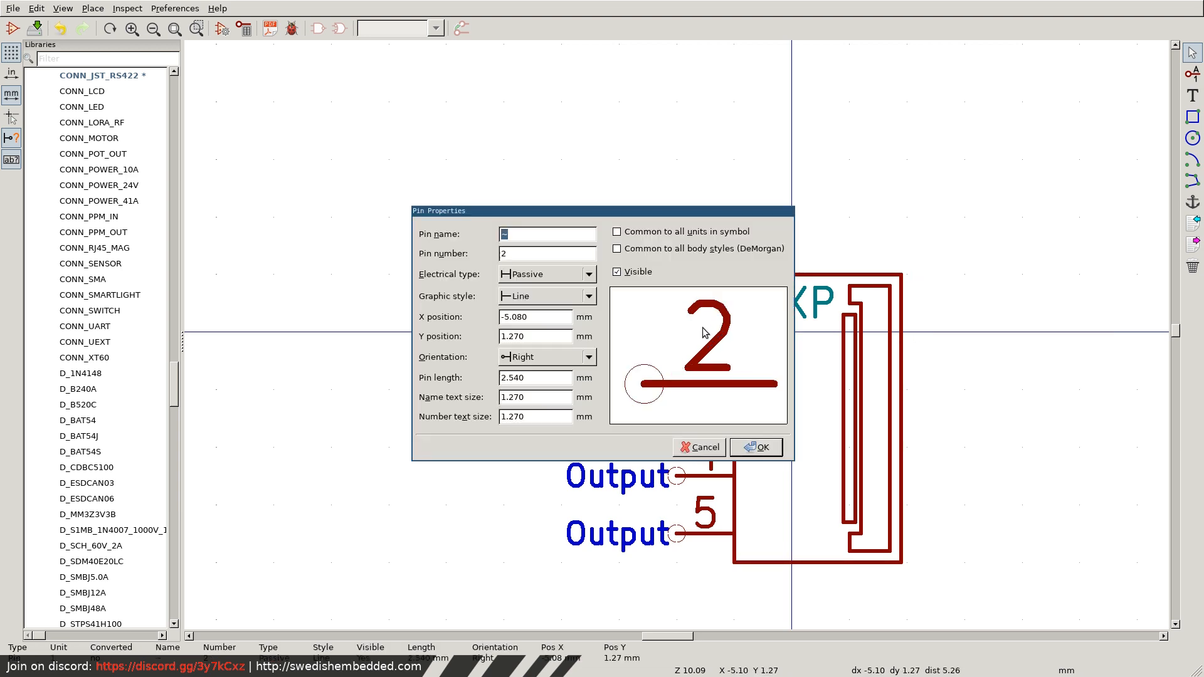
pyautogui.click(541, 278)
pyautogui.click(538, 235)
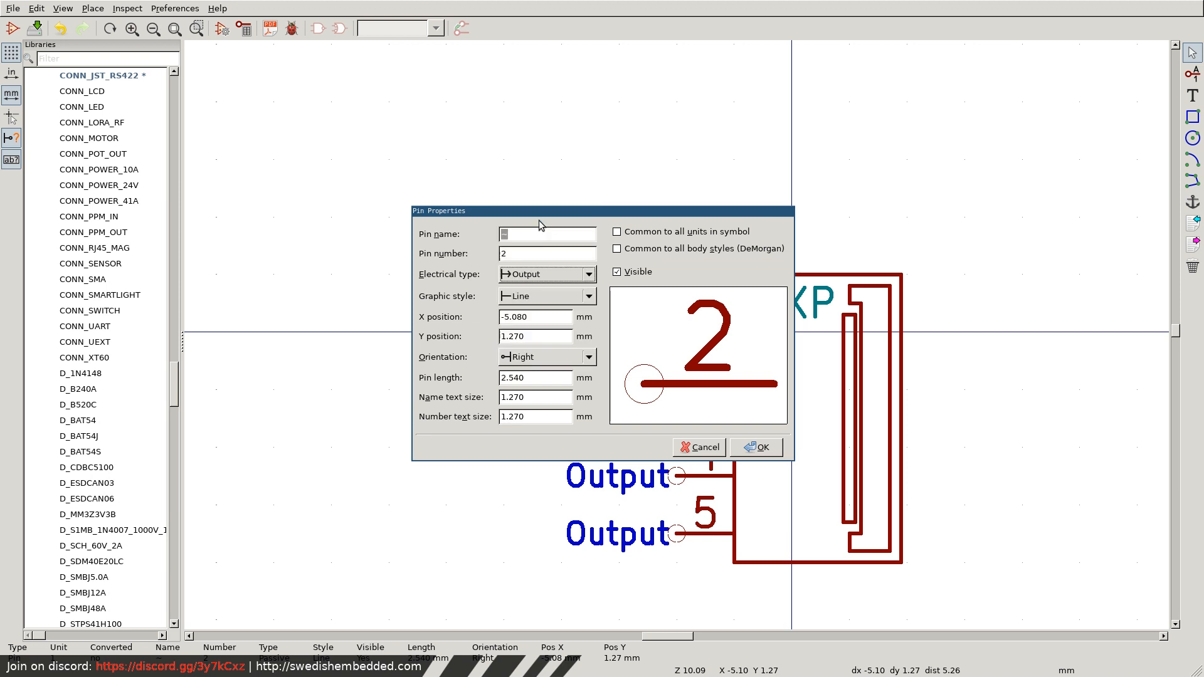
pyautogui.write('TXN')
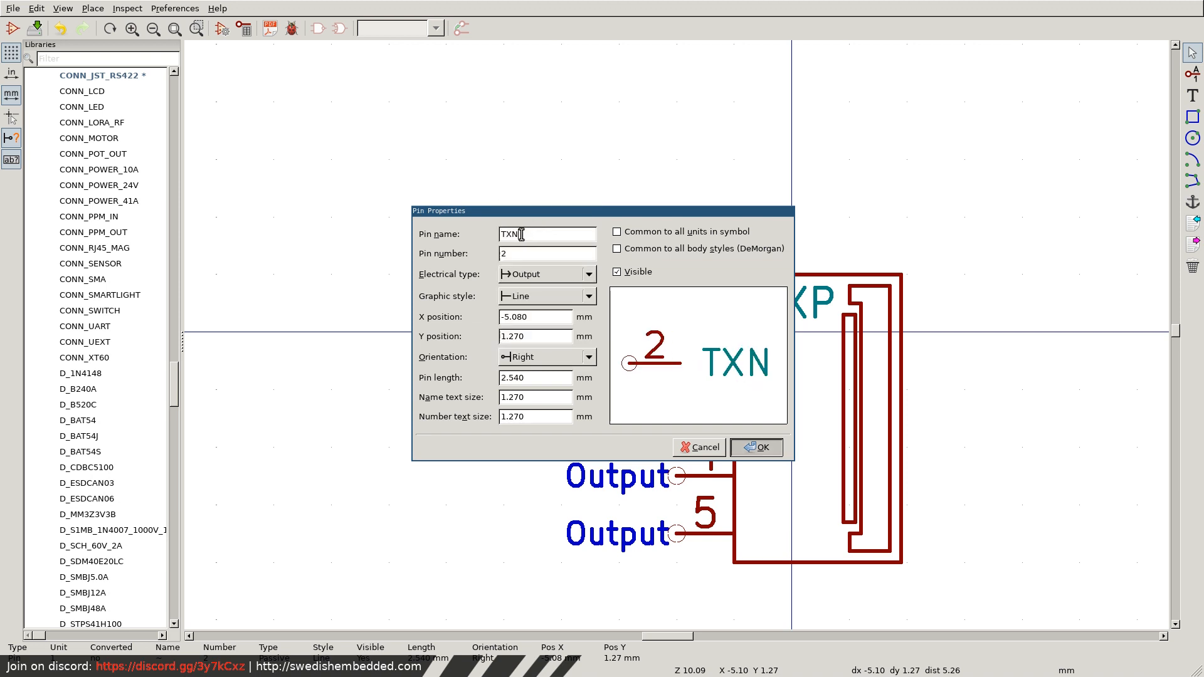
pyautogui.press('Return')
# Name pin 3 RXP and set its electrical type to Input.
pyautogui.doubleClick(677, 420)
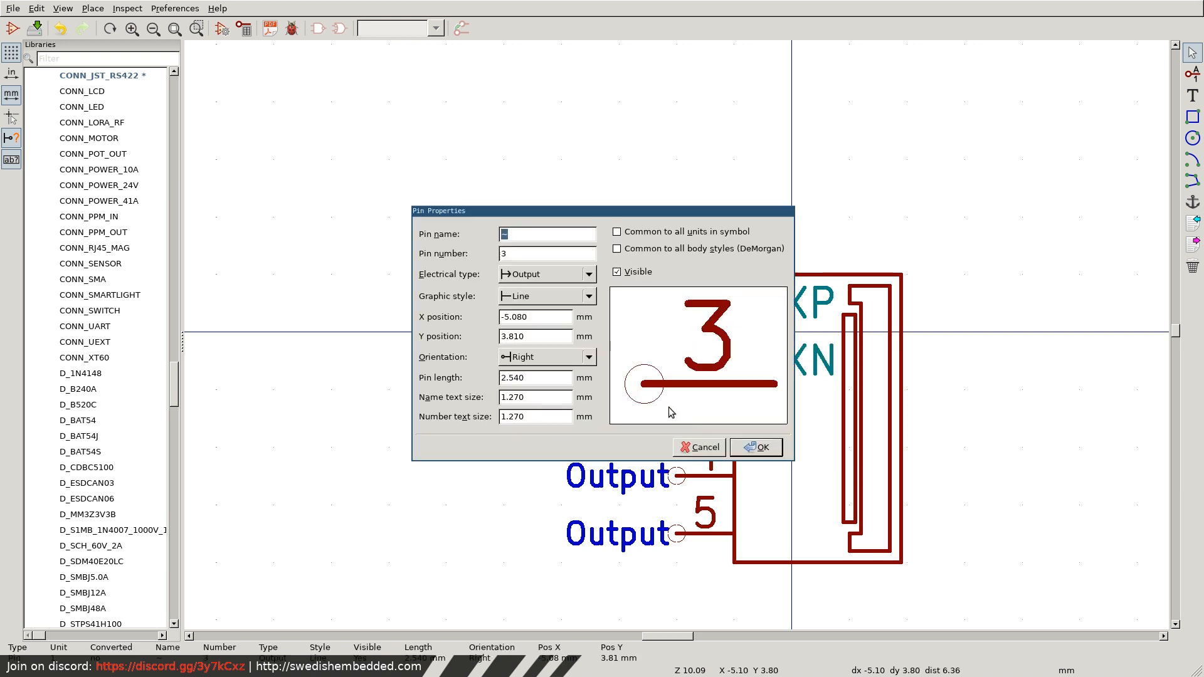
pyautogui.click(529, 283)
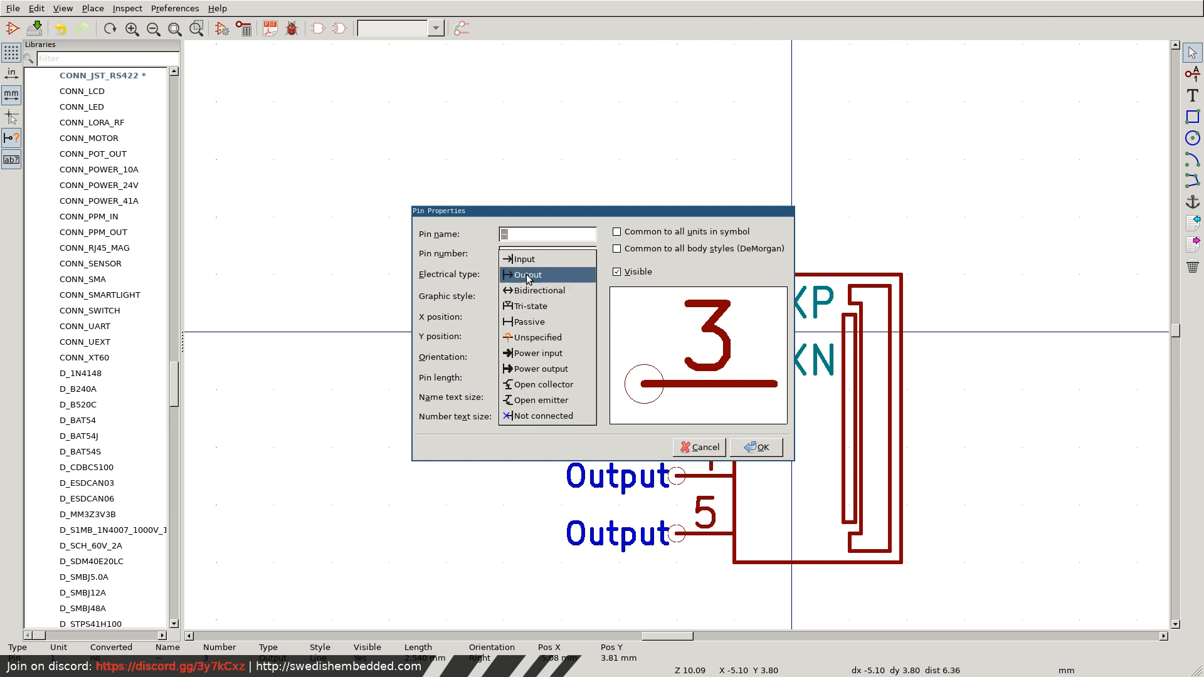
pyautogui.click(525, 256)
pyautogui.write('RXP')
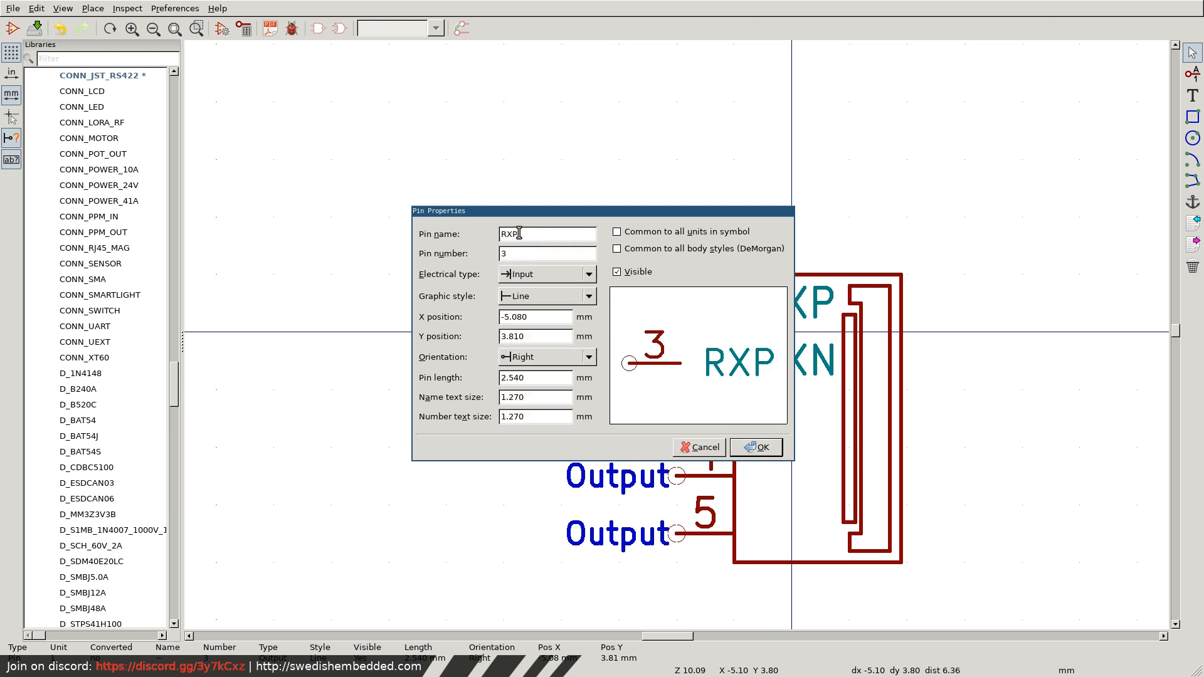
pyautogui.press('Return')
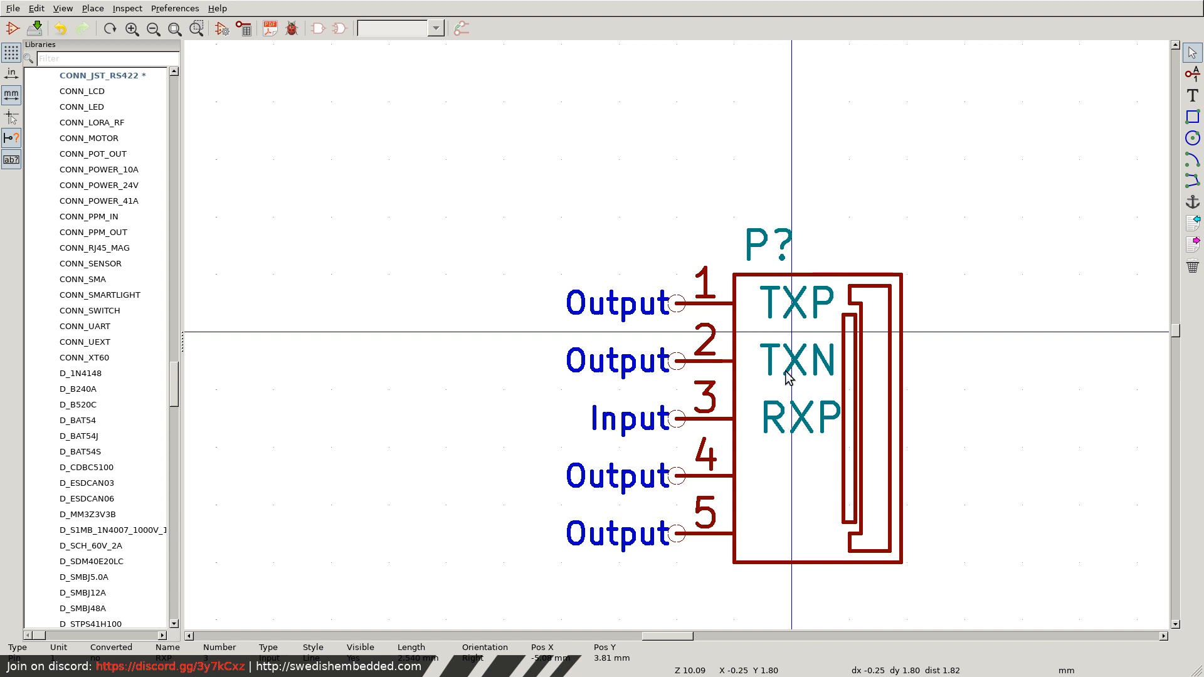
# Change the electrical type of the TXP and TXN pins to Input.
pyautogui.doubleClick(677, 304)
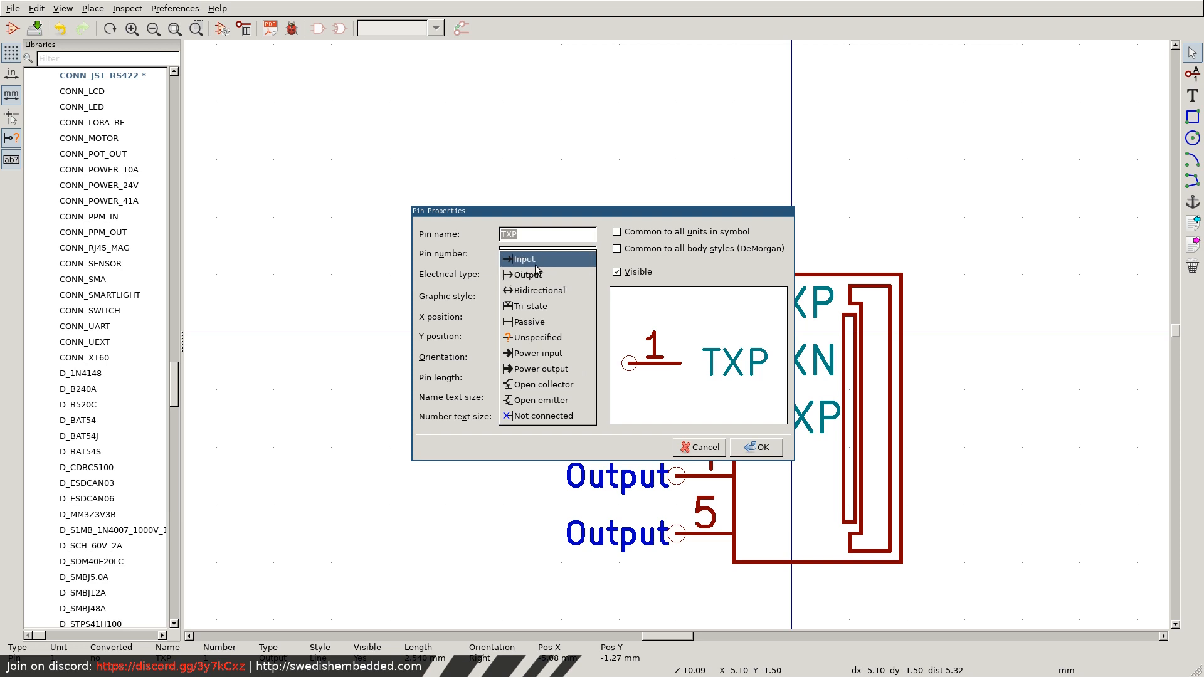
pyautogui.click(525, 259)
pyautogui.click(757, 447)
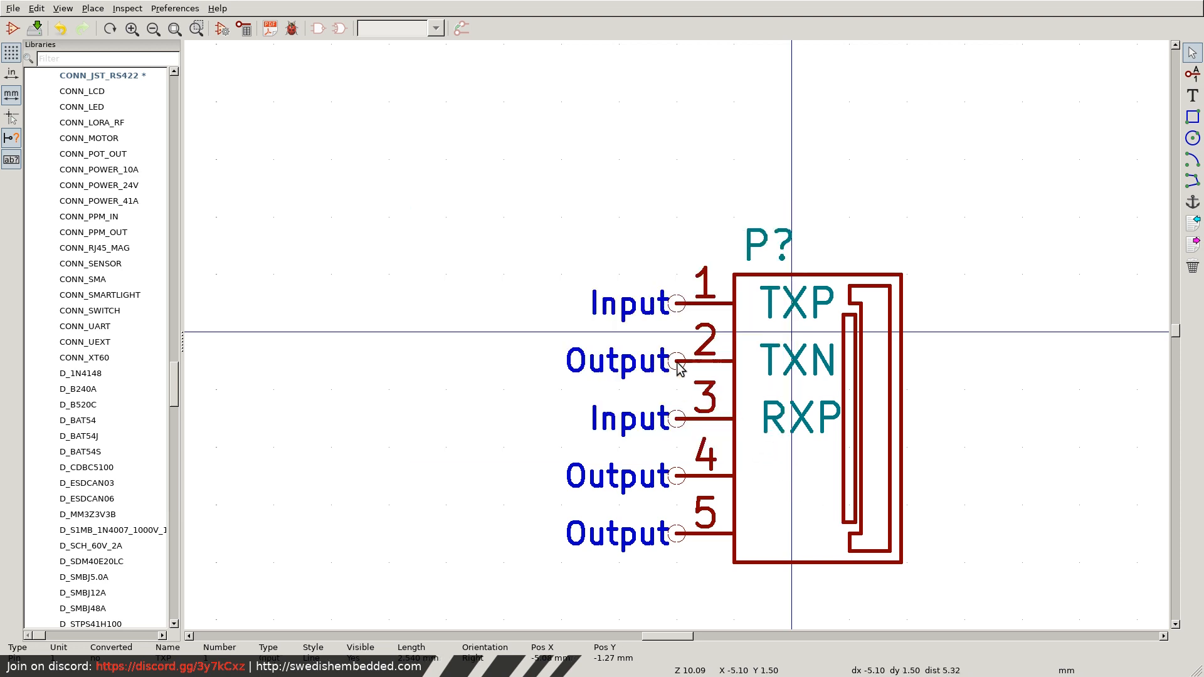
pyautogui.doubleClick(679, 363)
pyautogui.click(530, 275)
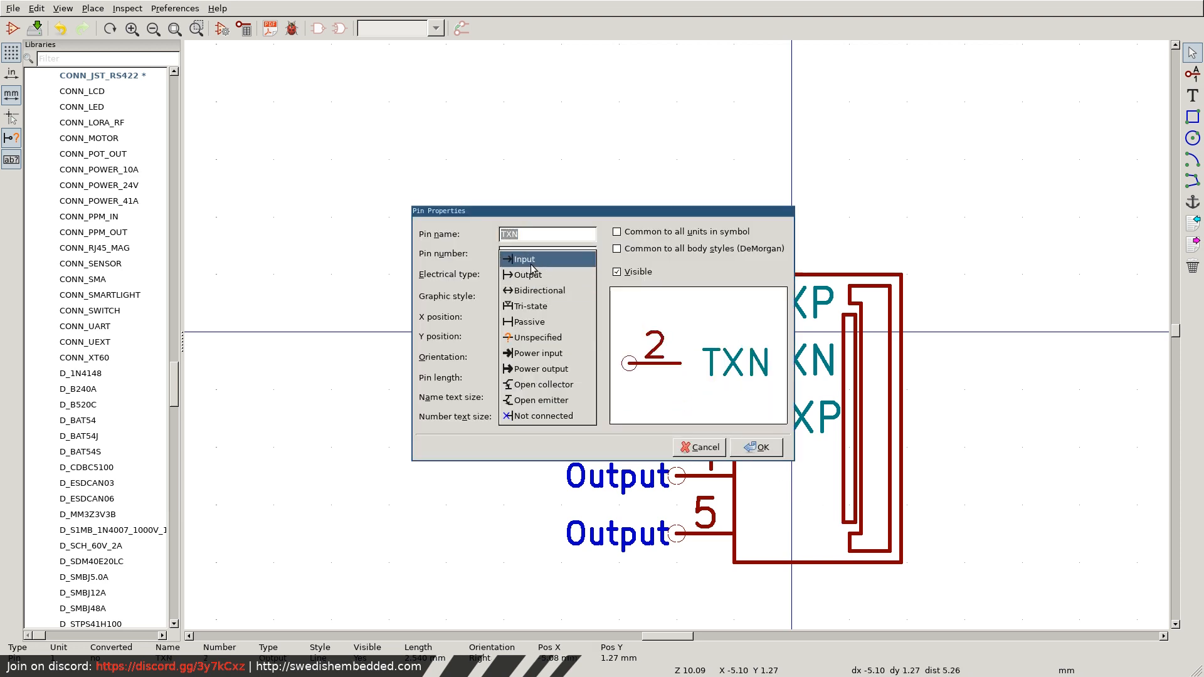
pyautogui.click(524, 259)
pyautogui.click(757, 447)
# Change the electrical type of the RXP pin to Output.
pyautogui.doubleClick(678, 420)
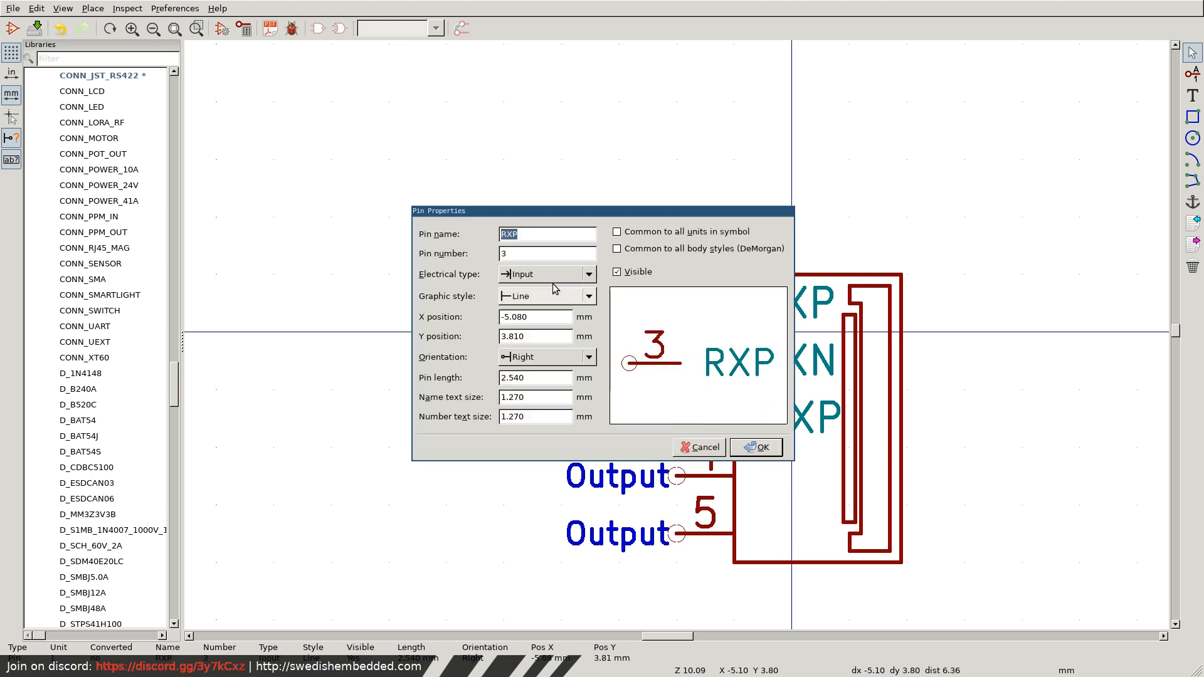
pyautogui.click(530, 274)
pyautogui.click(524, 290)
pyautogui.click(757, 447)
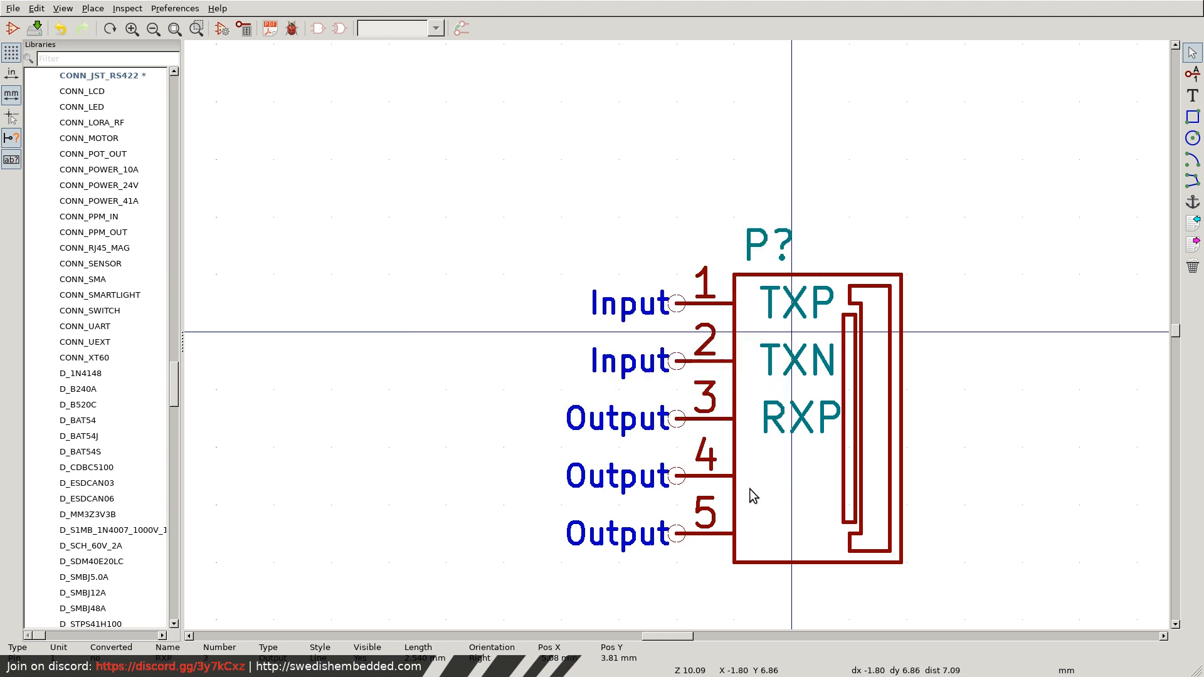
# Name pin 4 RXN and pin 5 GND.
pyautogui.doubleClick(679, 477)
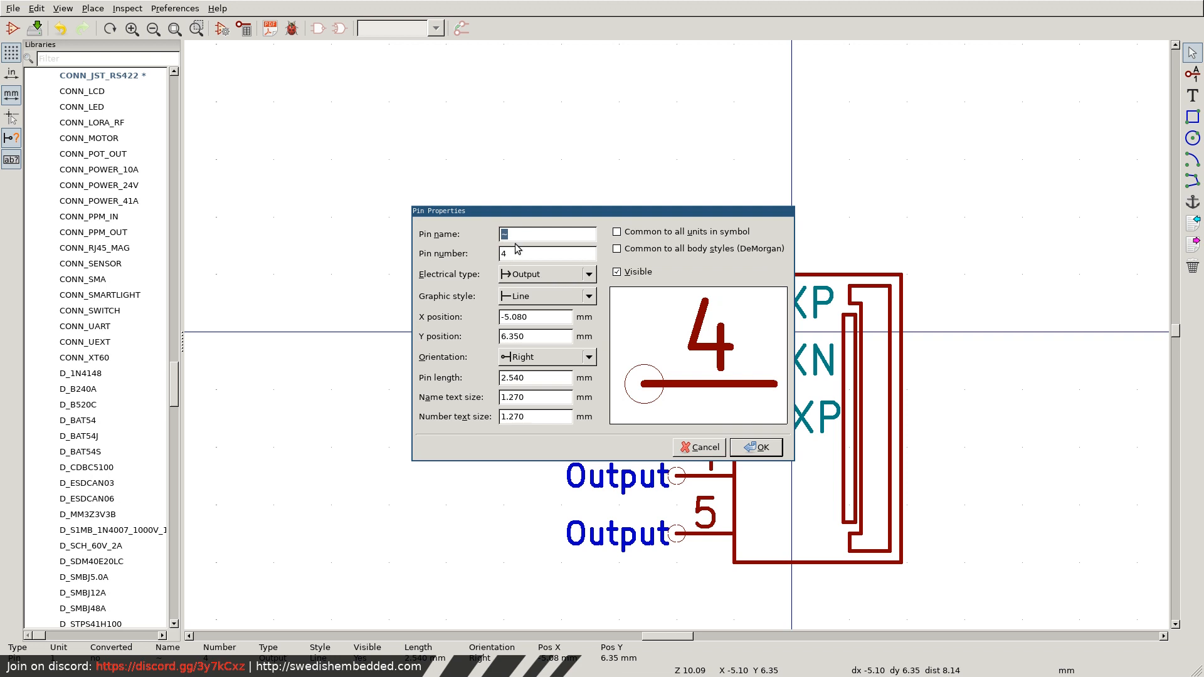
pyautogui.write('RXN')
pyautogui.press('Return')
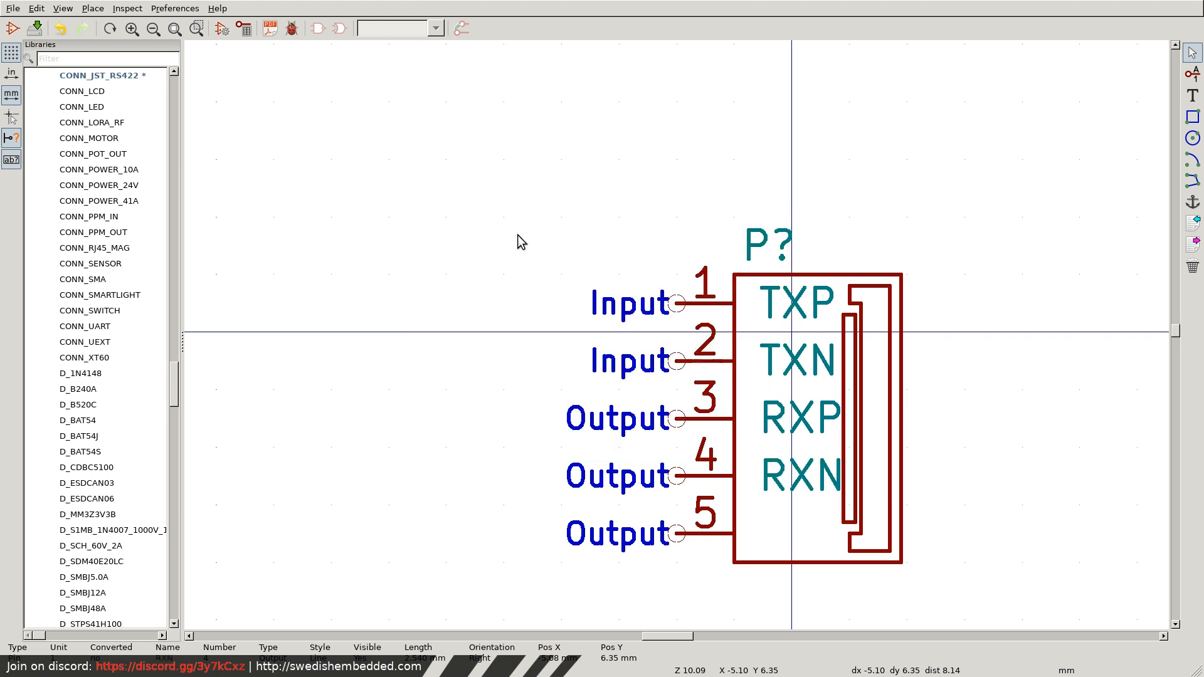
pyautogui.doubleClick(677, 534)
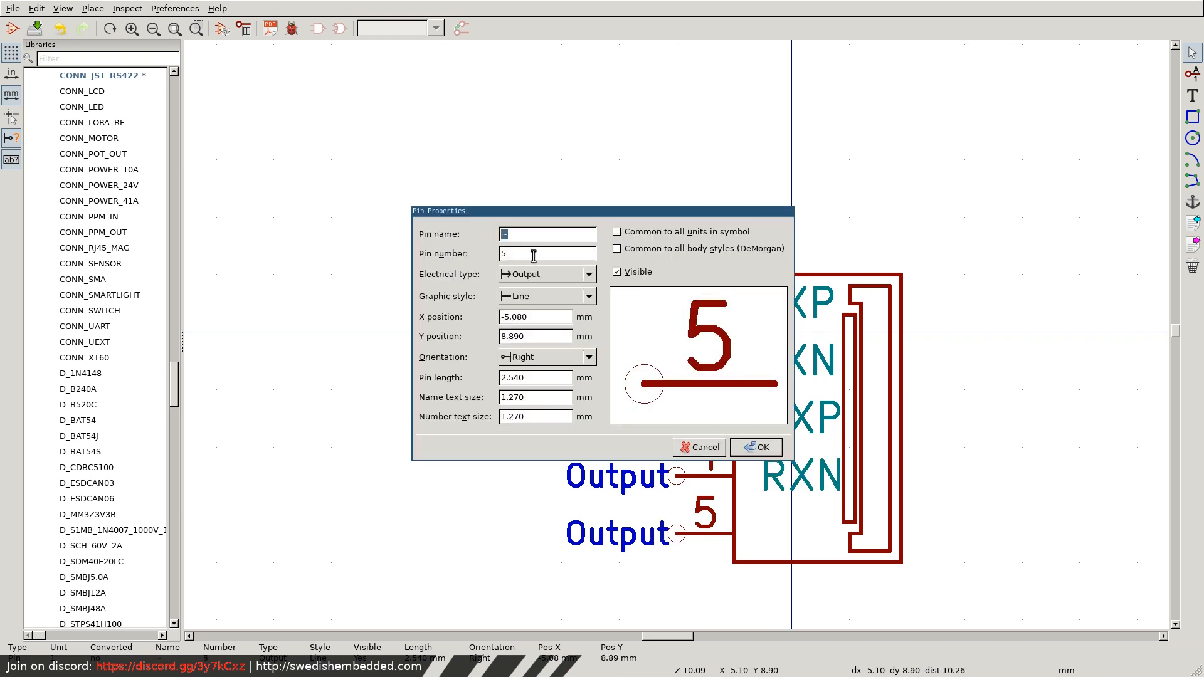
pyautogui.write('GND')
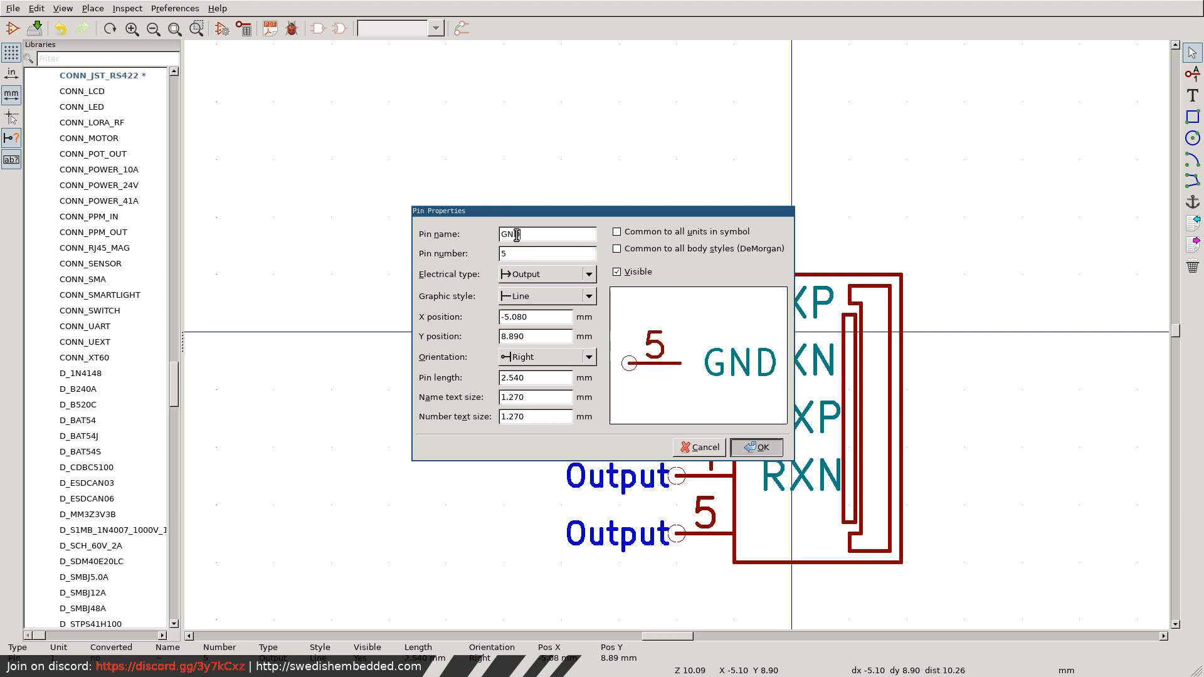
pyautogui.press('Return')
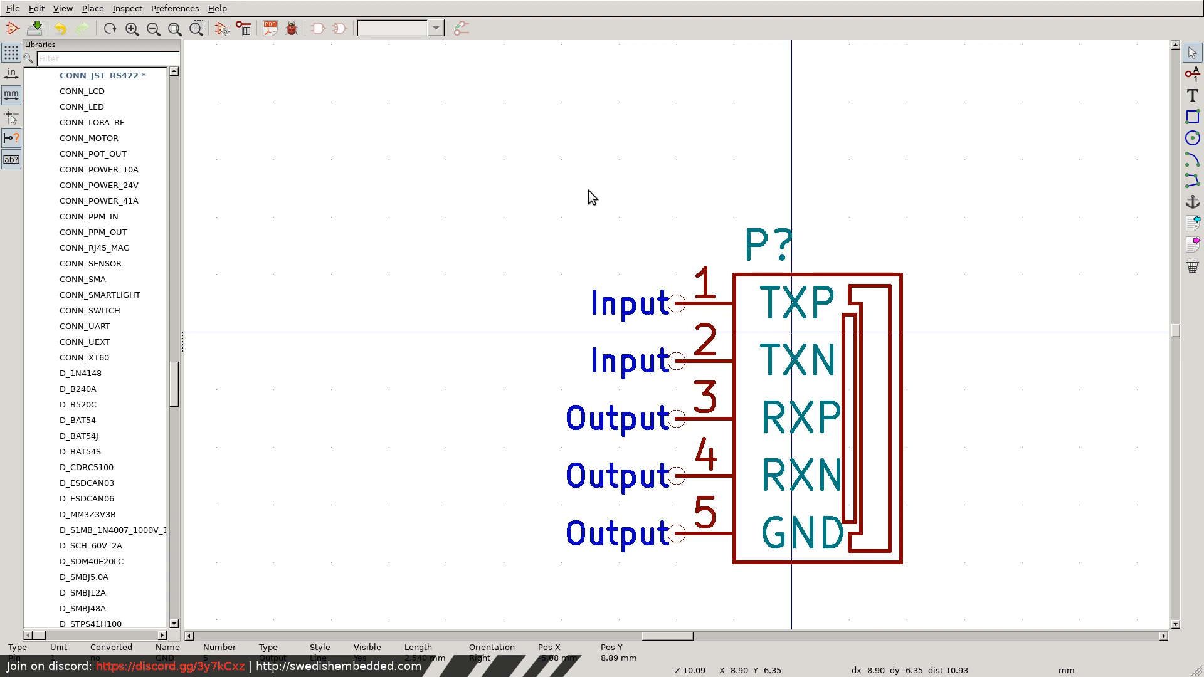
# Move the whole symbol up about 3.8 mm so its body sits centred vertically on the origin, and save it.
pyautogui.moveTo(588, 196); pyautogui.dragTo(946, 554)
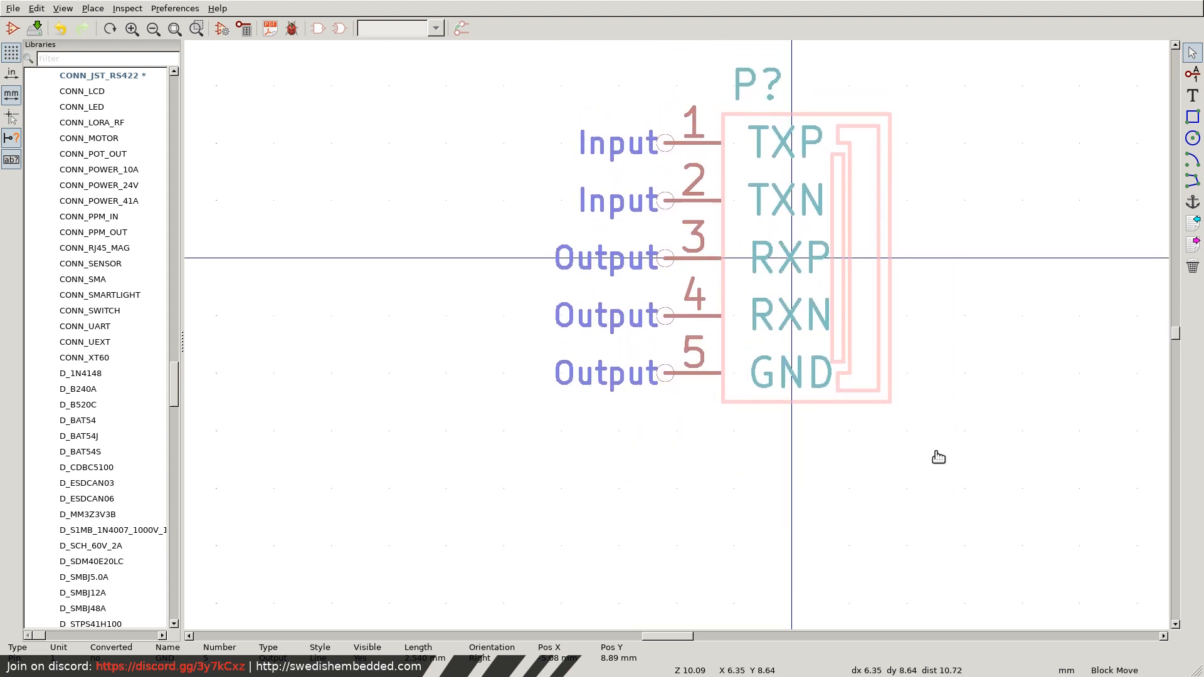
pyautogui.click(937, 455)
pyautogui.hotkey('ctrl', 's')
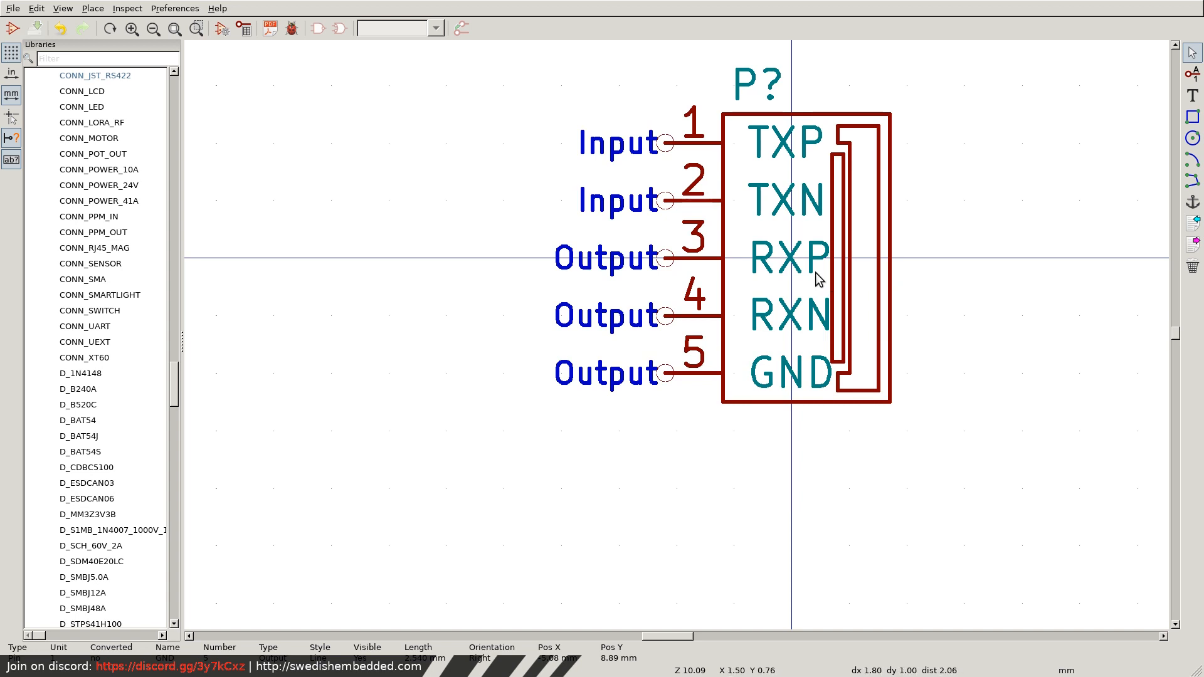
# Set the GND pin's electrical type to Passive, accepting its off-grid position, and save the symbol.
pyautogui.doubleClick(664, 375)
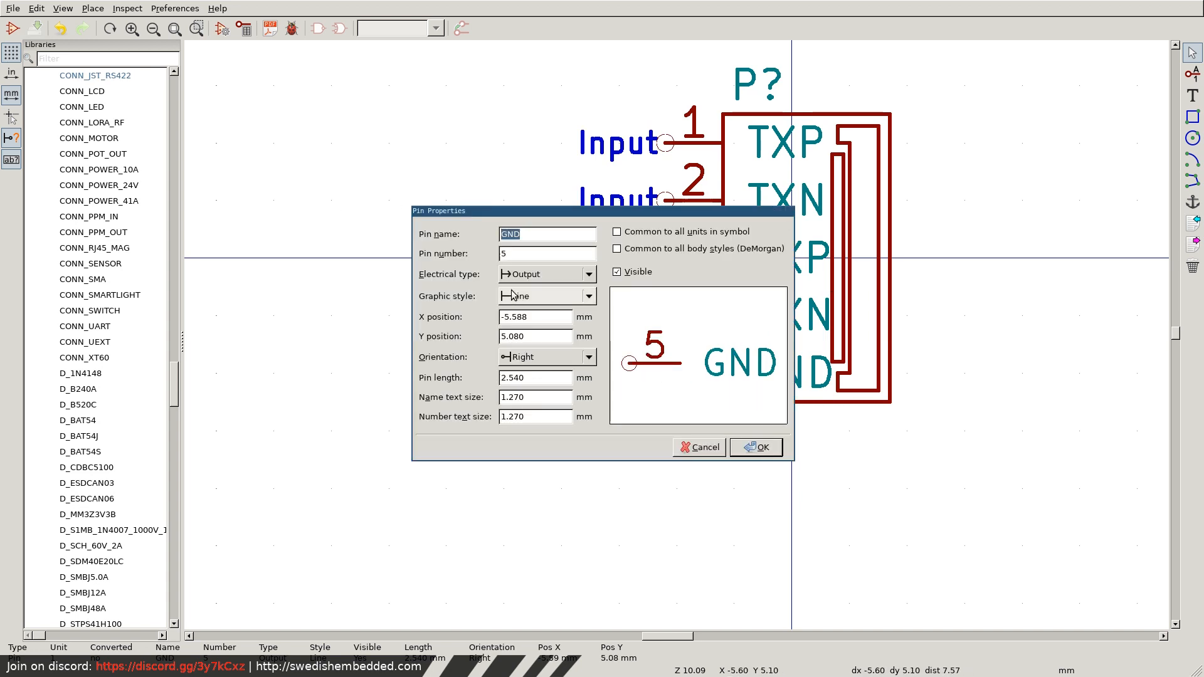
pyautogui.click(526, 274)
pyautogui.click(530, 322)
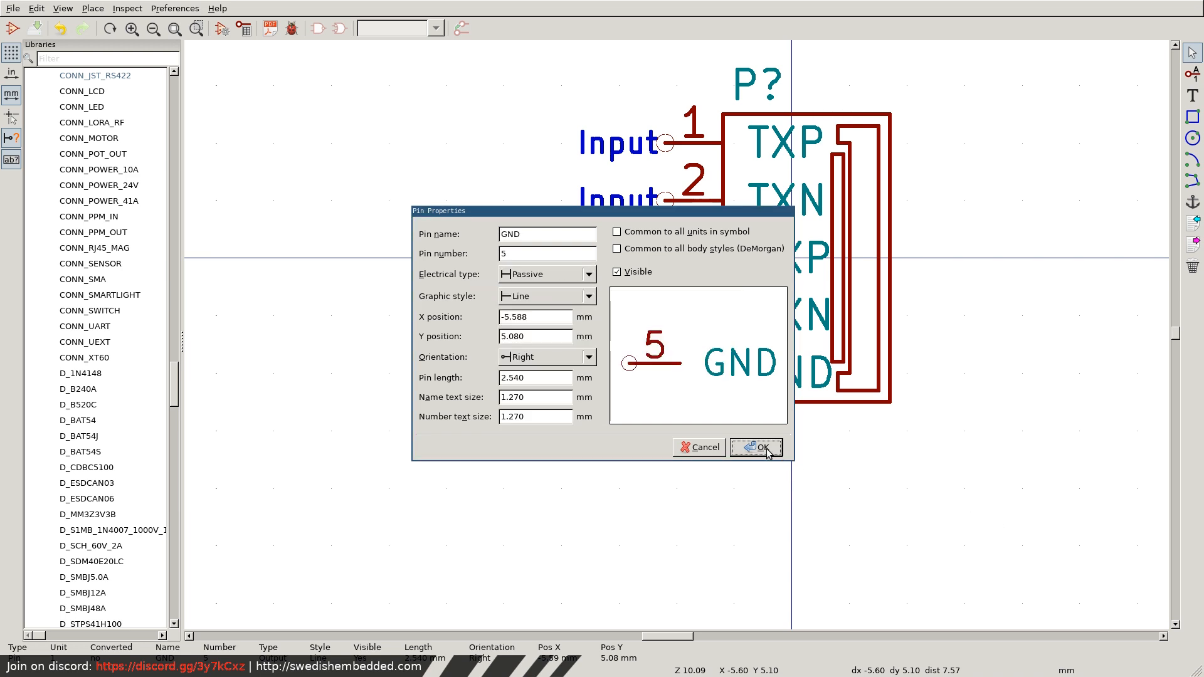
pyautogui.click(763, 447)
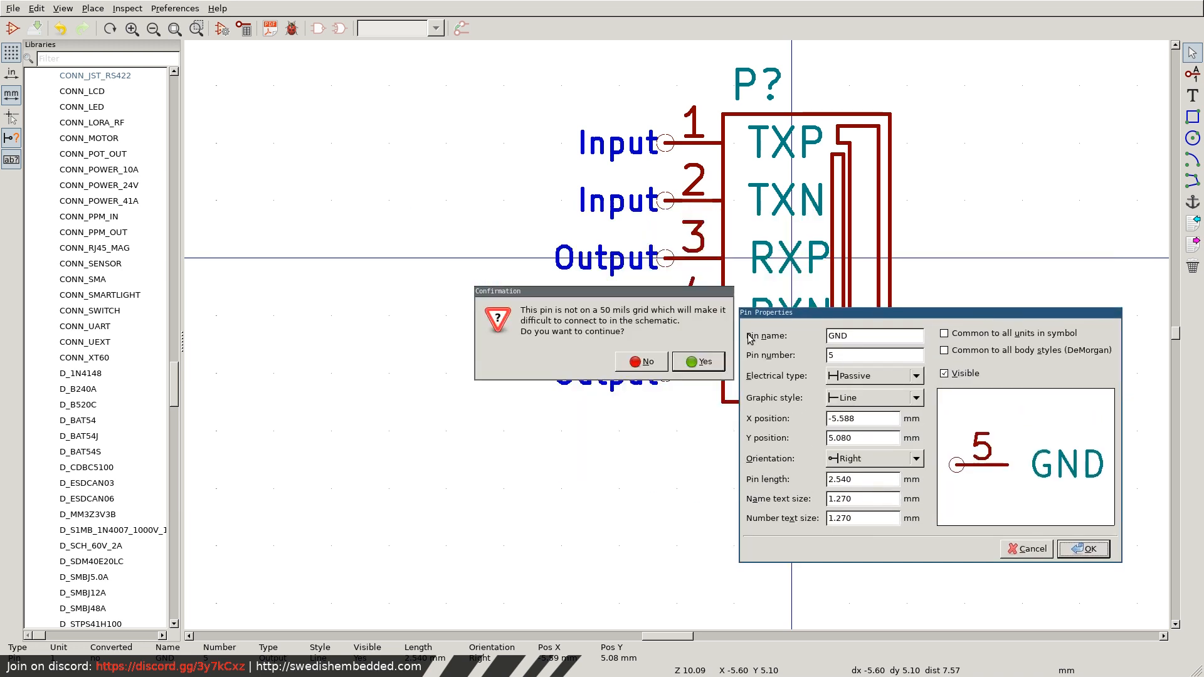
pyautogui.press('Return')
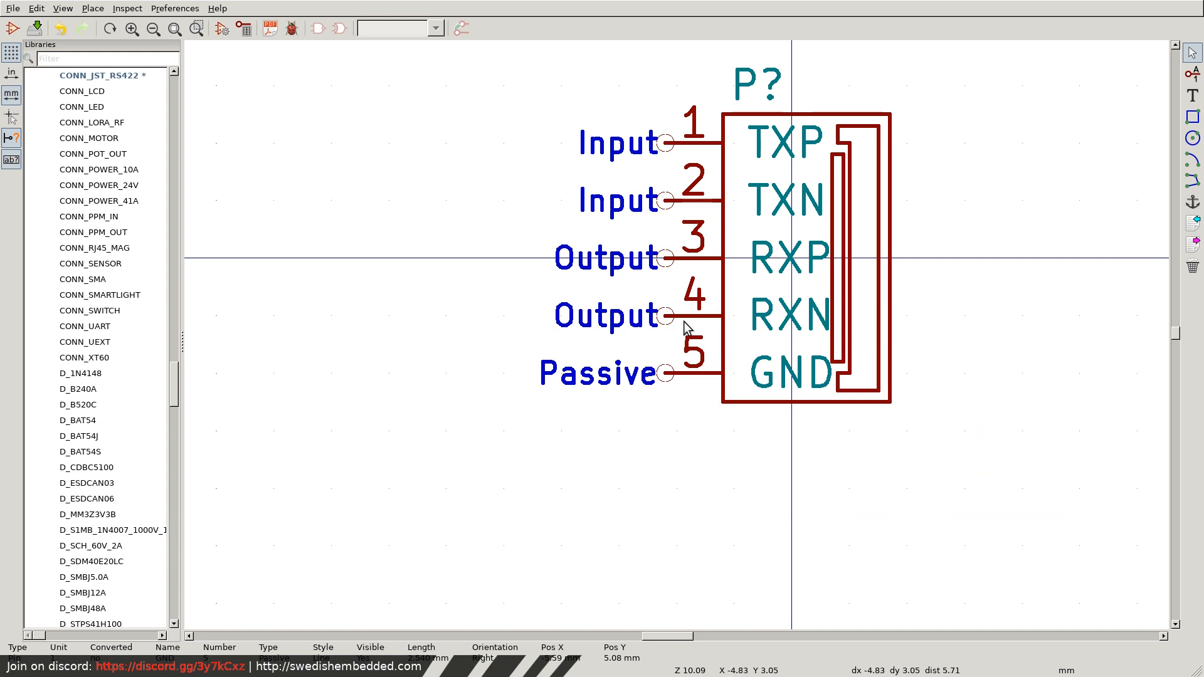
pyautogui.hotkey('ctrl', 's')
# Switch to the Footprint Editor and browse its library list beyond the QFN package footprints.
pyautogui.press('super+f')
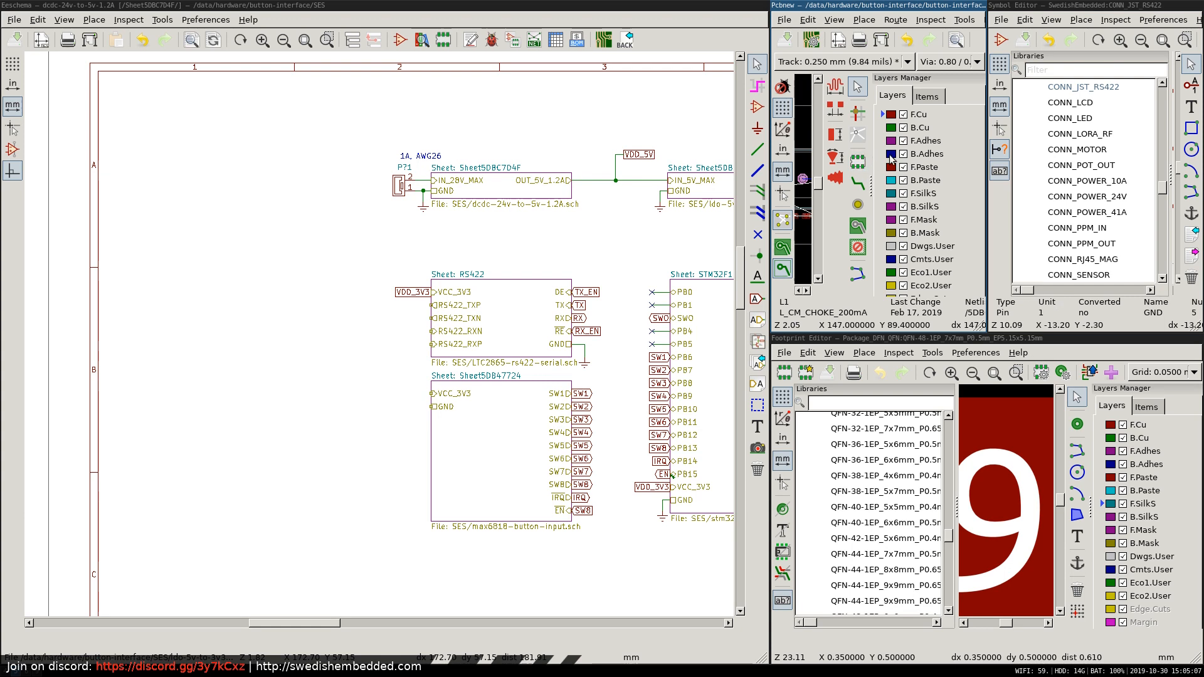
pyautogui.press('super+f')
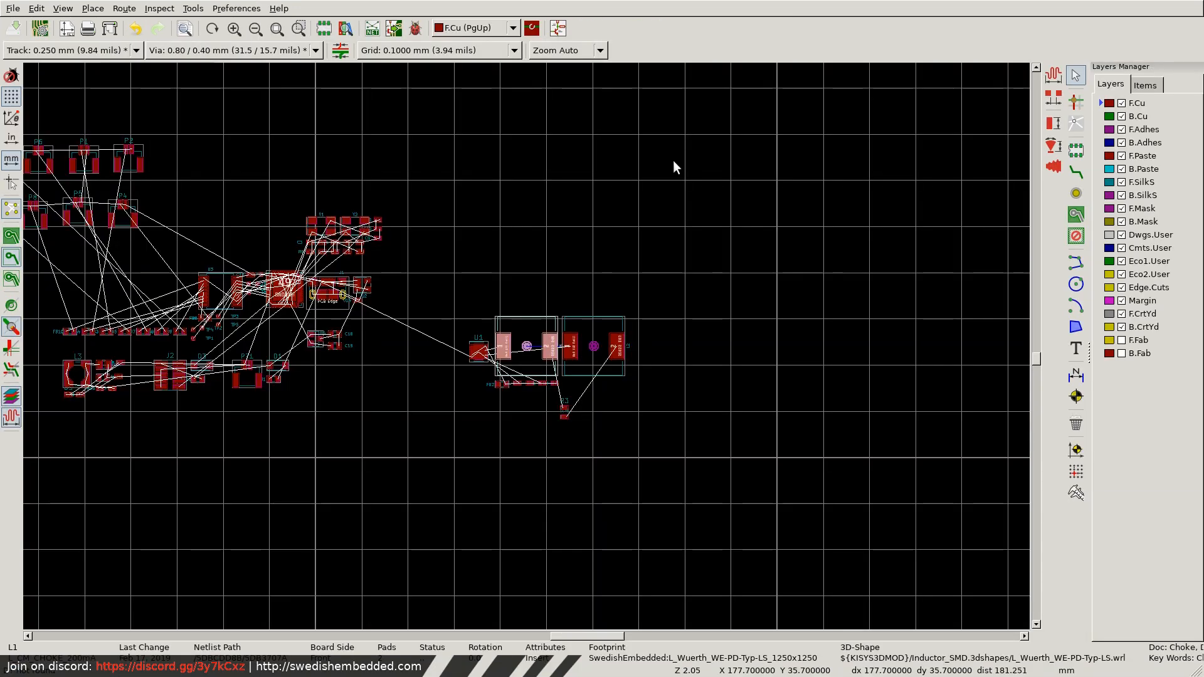
pyautogui.press('super+f')
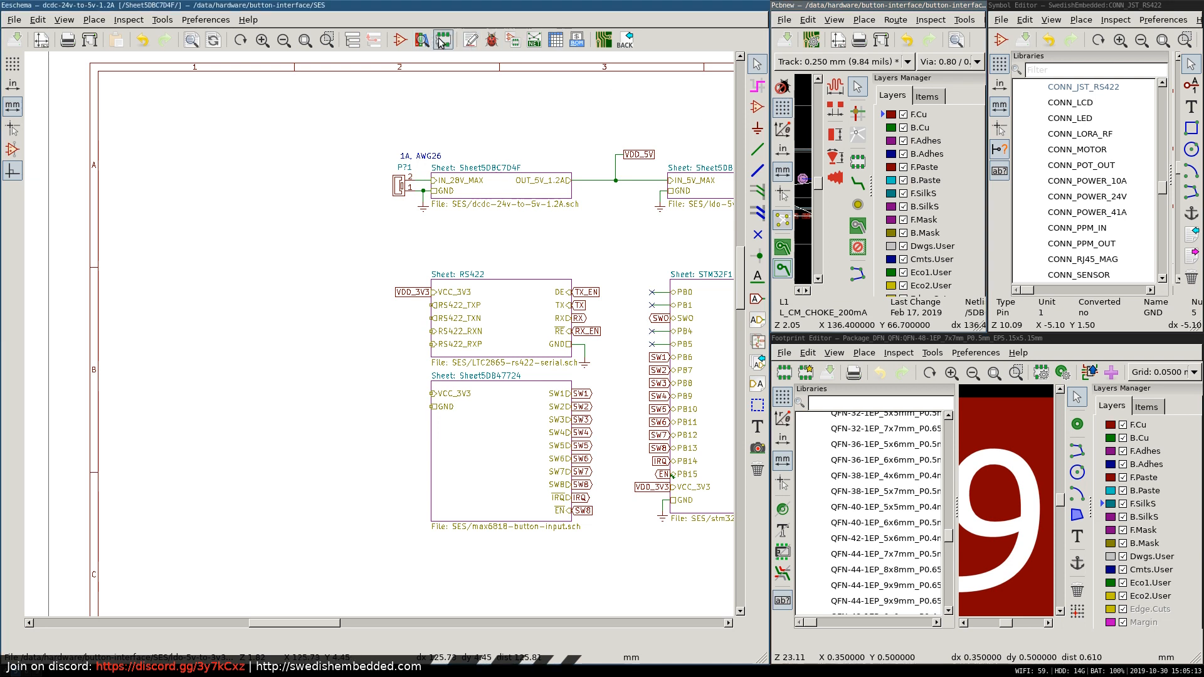
pyautogui.press('super+f')
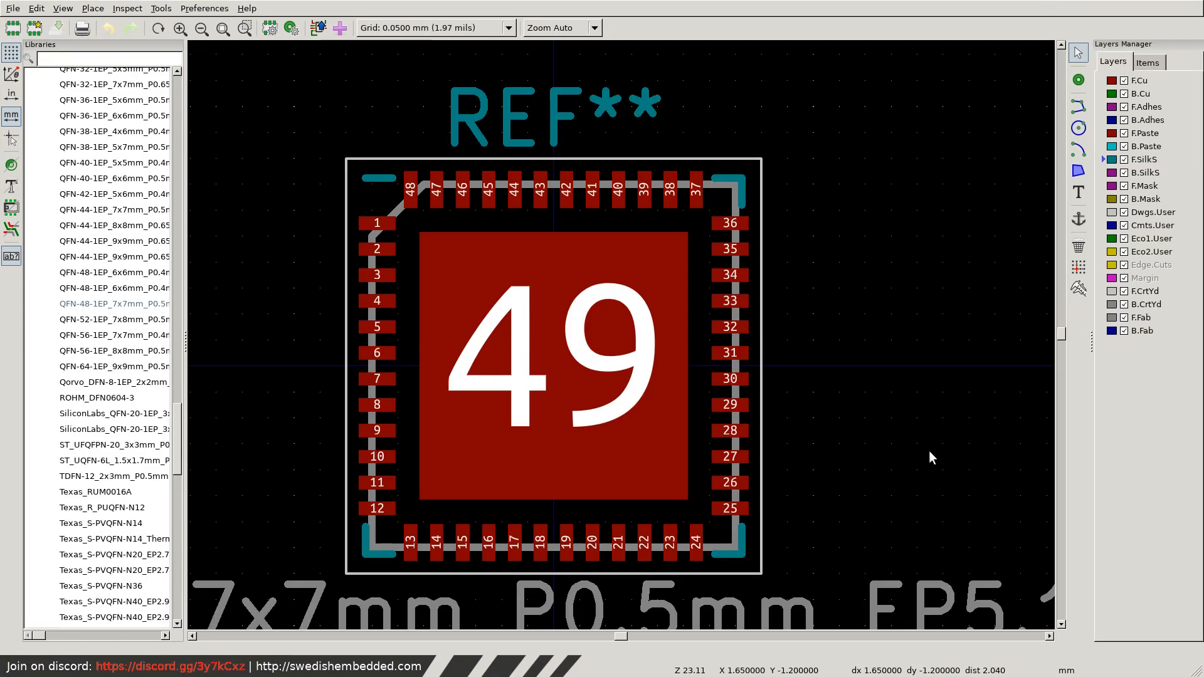
pyautogui.scroll(5, 123, 309)
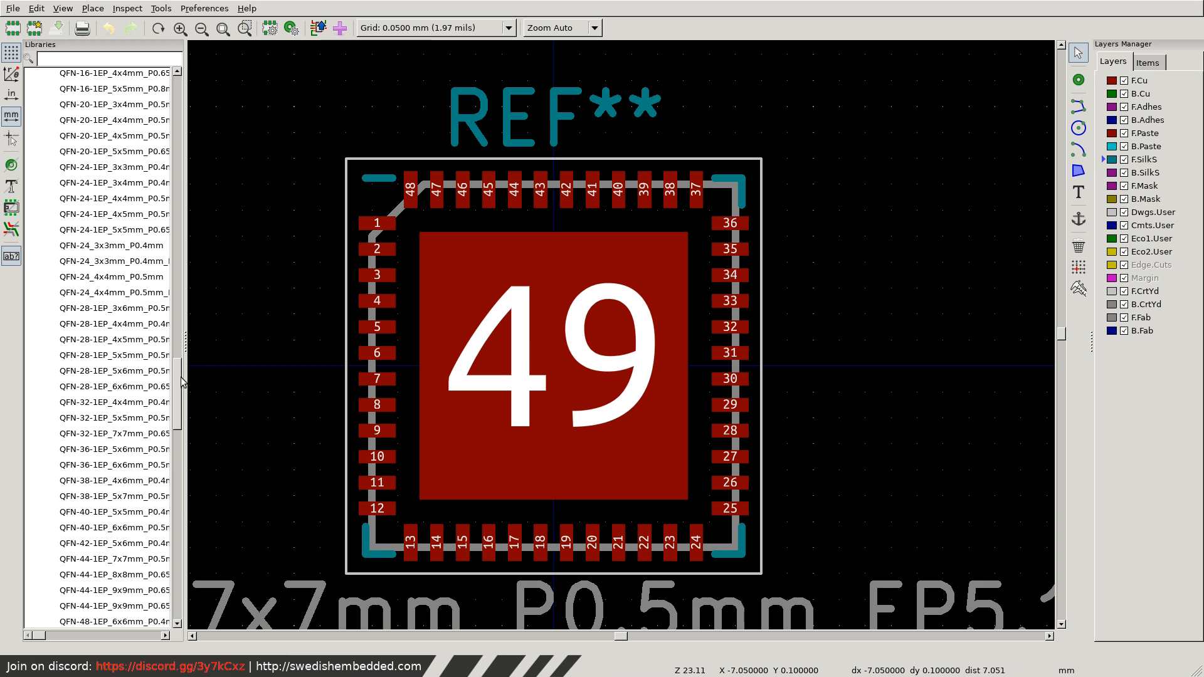
pyautogui.moveTo(174, 417); pyautogui.dragTo(183, 536)
pyautogui.scroll(-2, 176, 533)
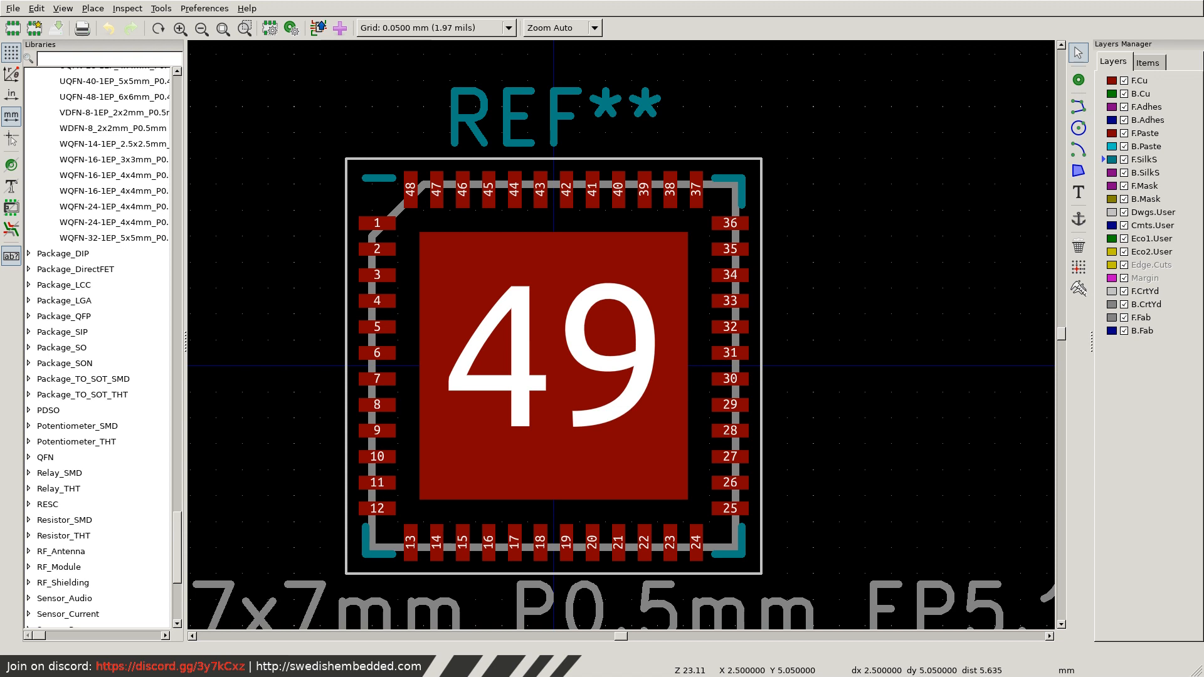
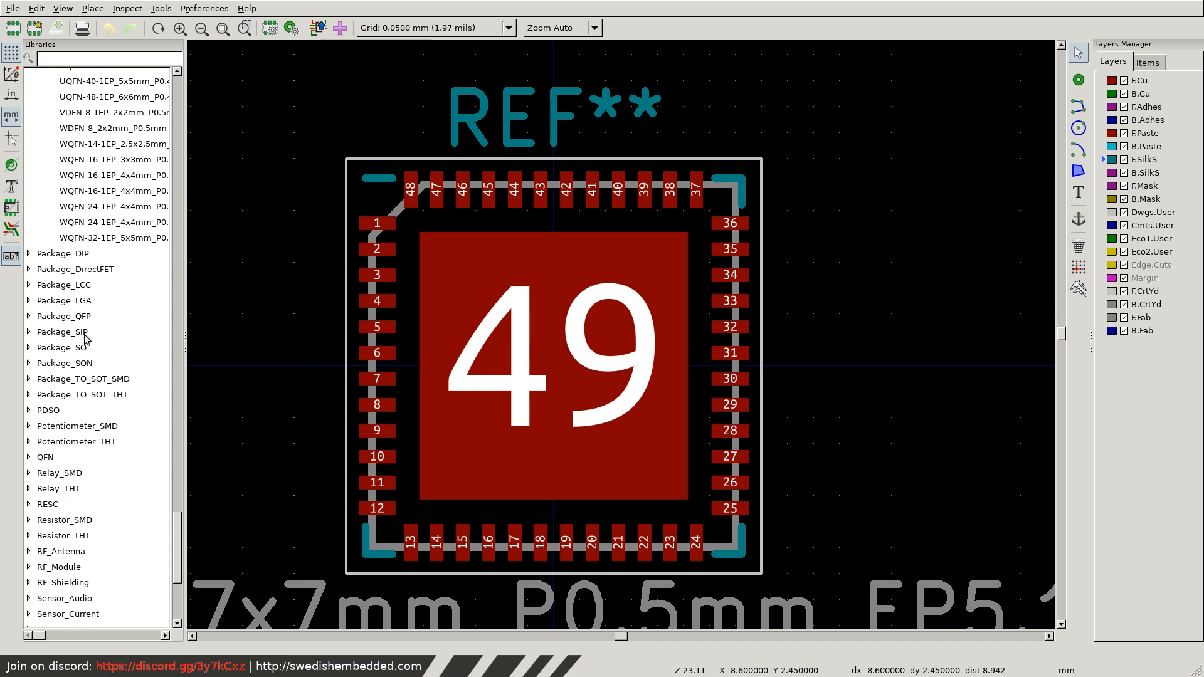
# Find the BM02B-GHS-TBT footprint in the SwedishEmbedded library and copy it.
pyautogui.scroll(10, 112, 427)
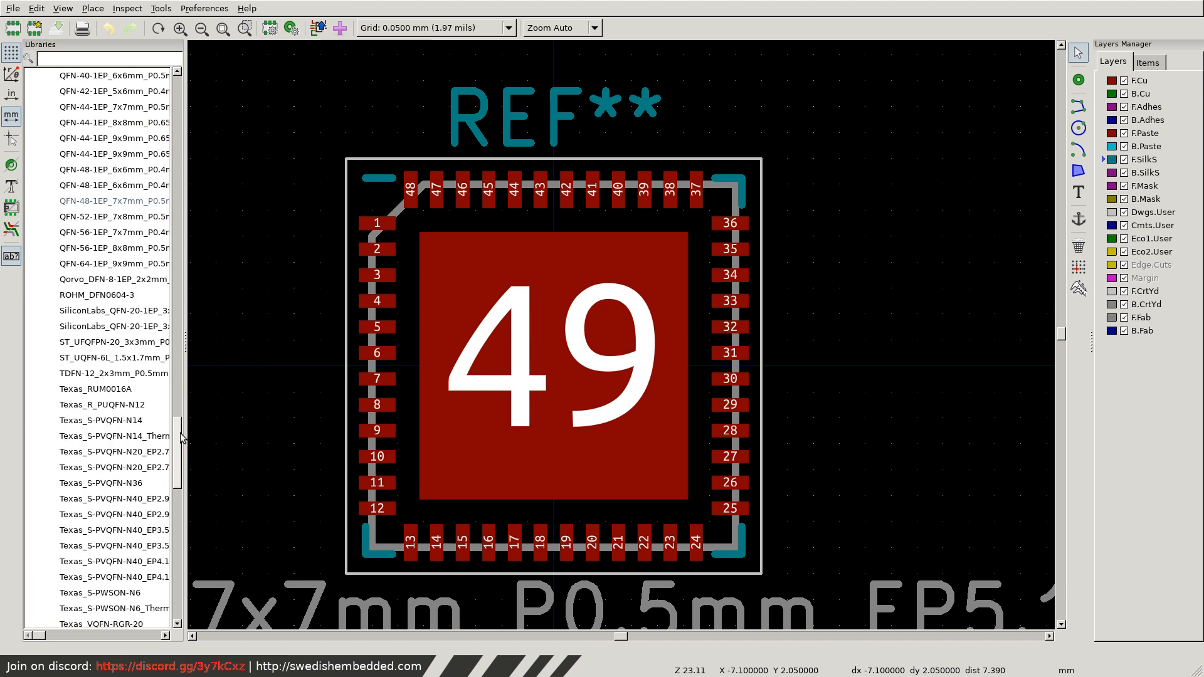
pyautogui.moveTo(179, 436); pyautogui.dragTo(180, 571)
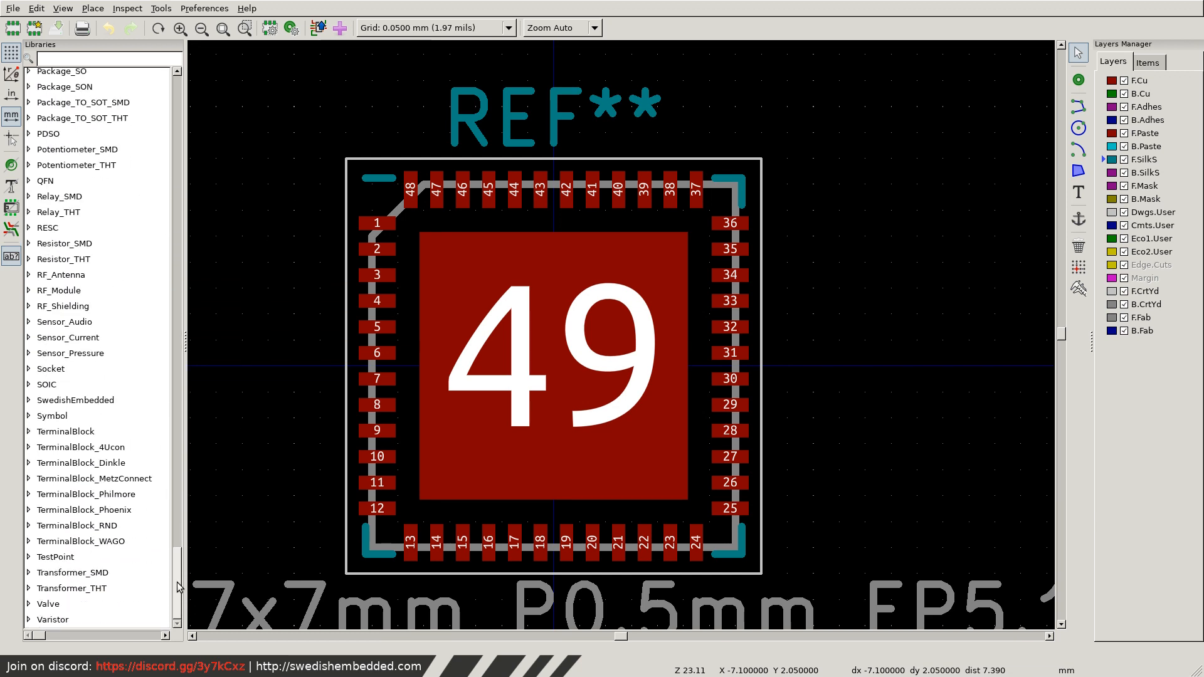
pyautogui.moveTo(178, 580); pyautogui.dragTo(159, 551)
pyautogui.click(29, 401)
pyautogui.moveTo(178, 446)
pyautogui.mouseDown()
pyautogui.moveTo(181, 572)
pyautogui.moveTo(180, 469)
pyautogui.mouseUp()
pyautogui.click(107, 206)
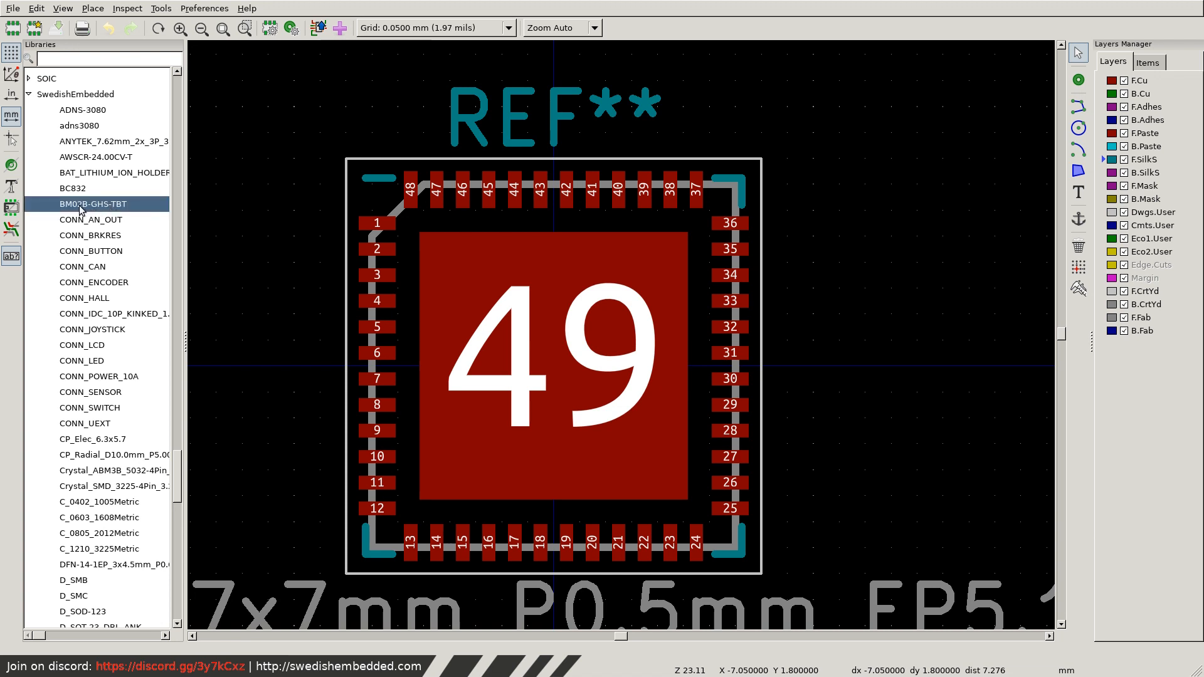
pyautogui.rightClick(86, 204)
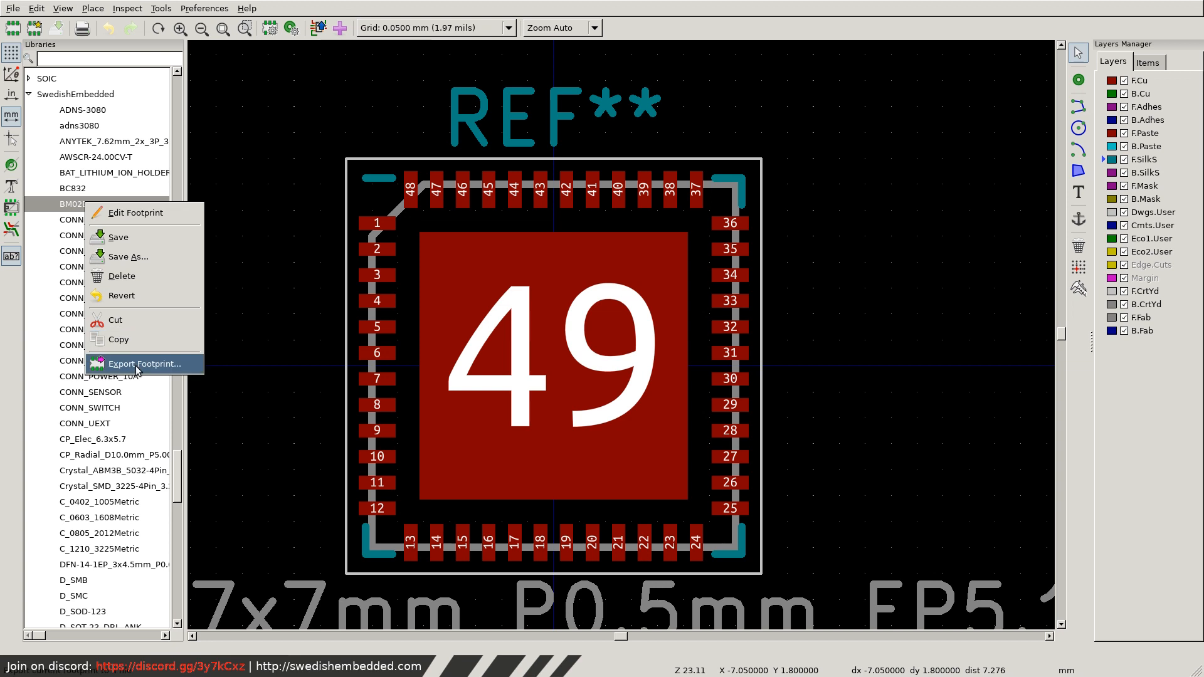
pyautogui.click(126, 343)
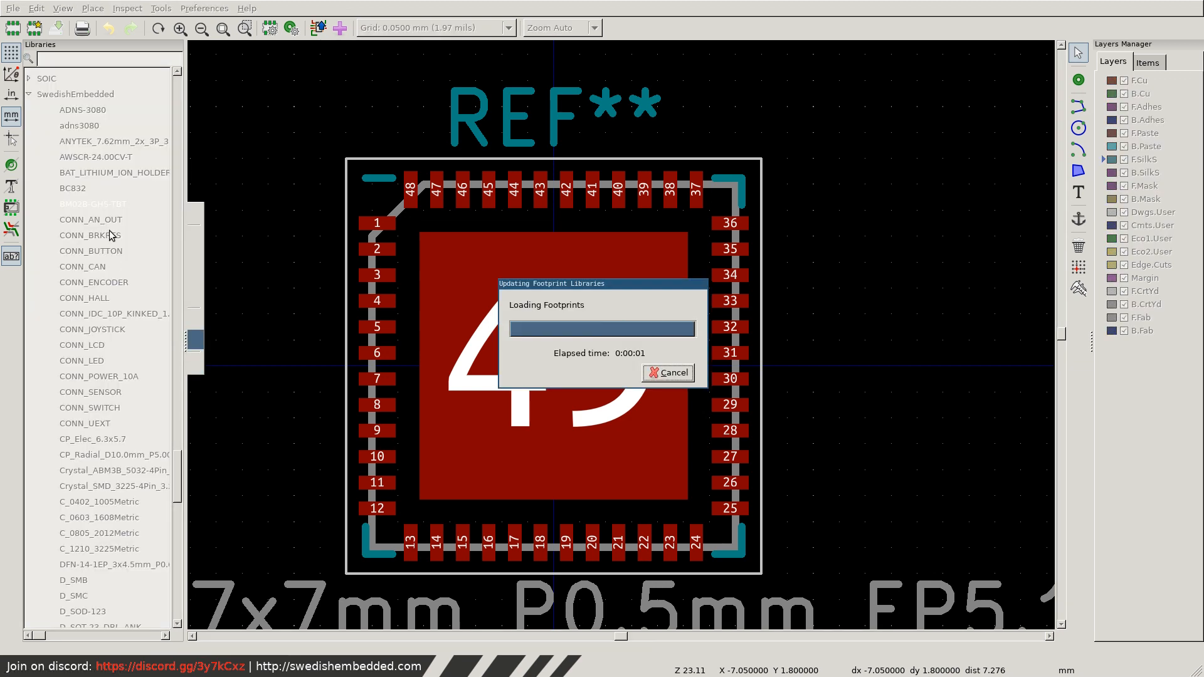
# Paste the copied footprint into the SwedishEmbedded library.
pyautogui.rightClick(95, 215)
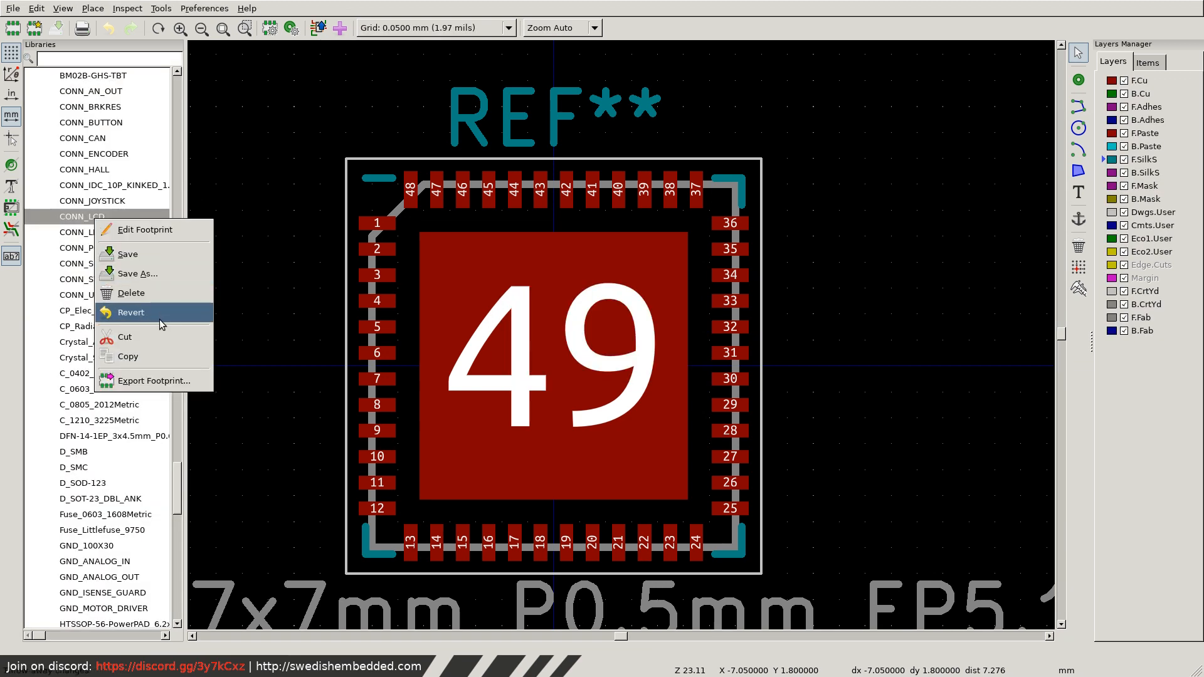
pyautogui.click(64, 233)
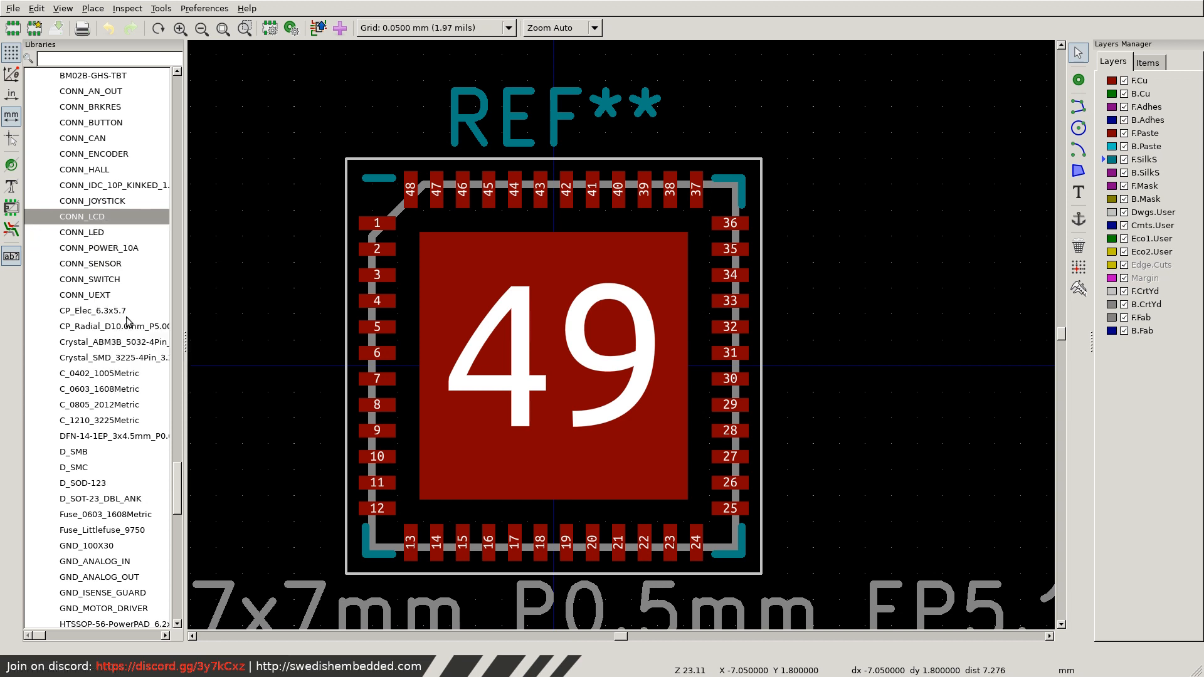
pyautogui.scroll(6, 102, 400)
pyautogui.scroll(-5, 99, 403)
pyautogui.scroll(-5, 99, 407)
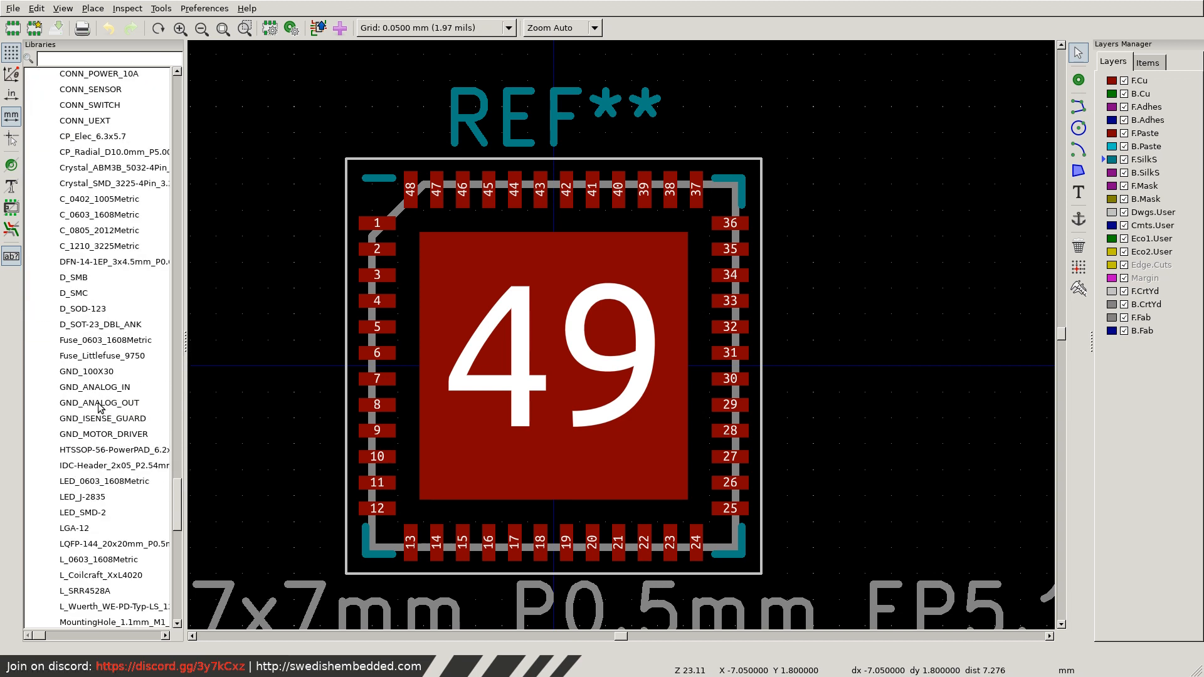
pyautogui.rightClick(89, 357)
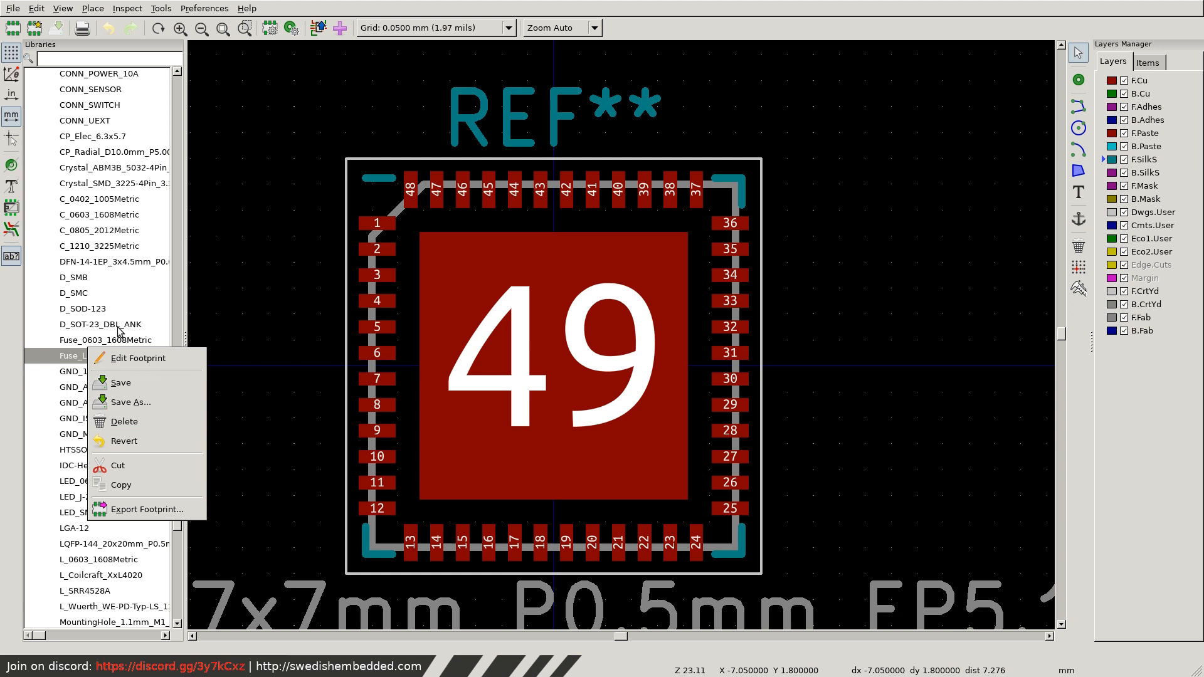
pyautogui.click(105, 305)
pyautogui.scroll(6, 105, 305)
pyautogui.rightClick(77, 83)
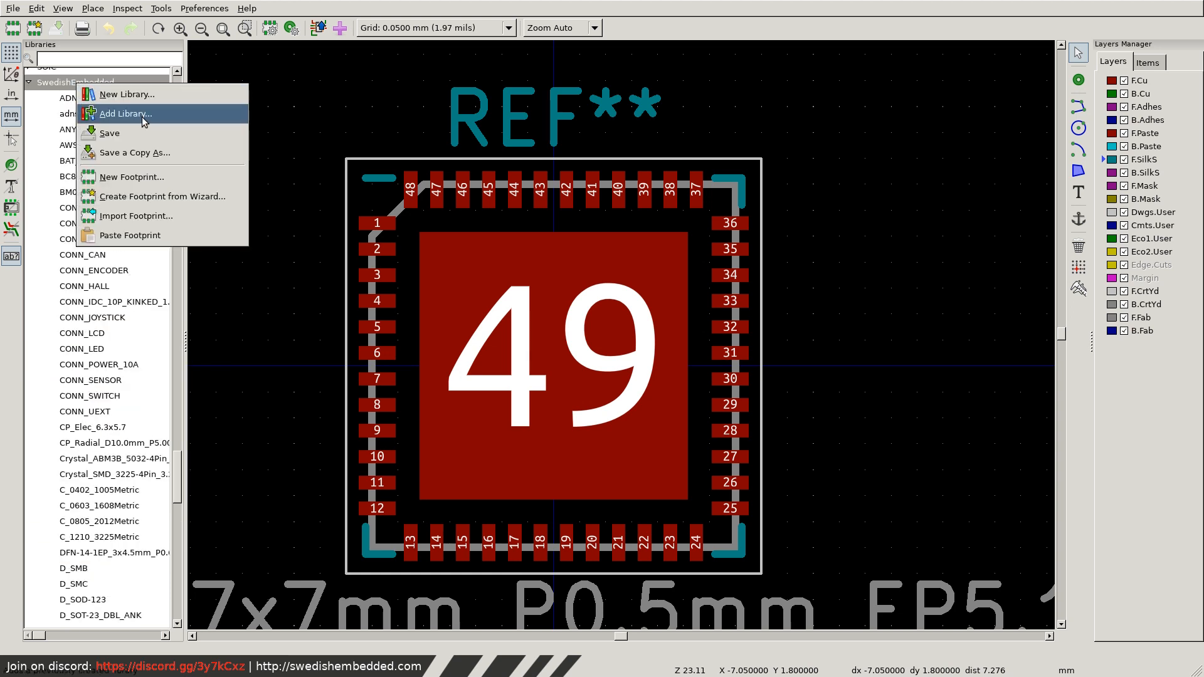
pyautogui.click(146, 237)
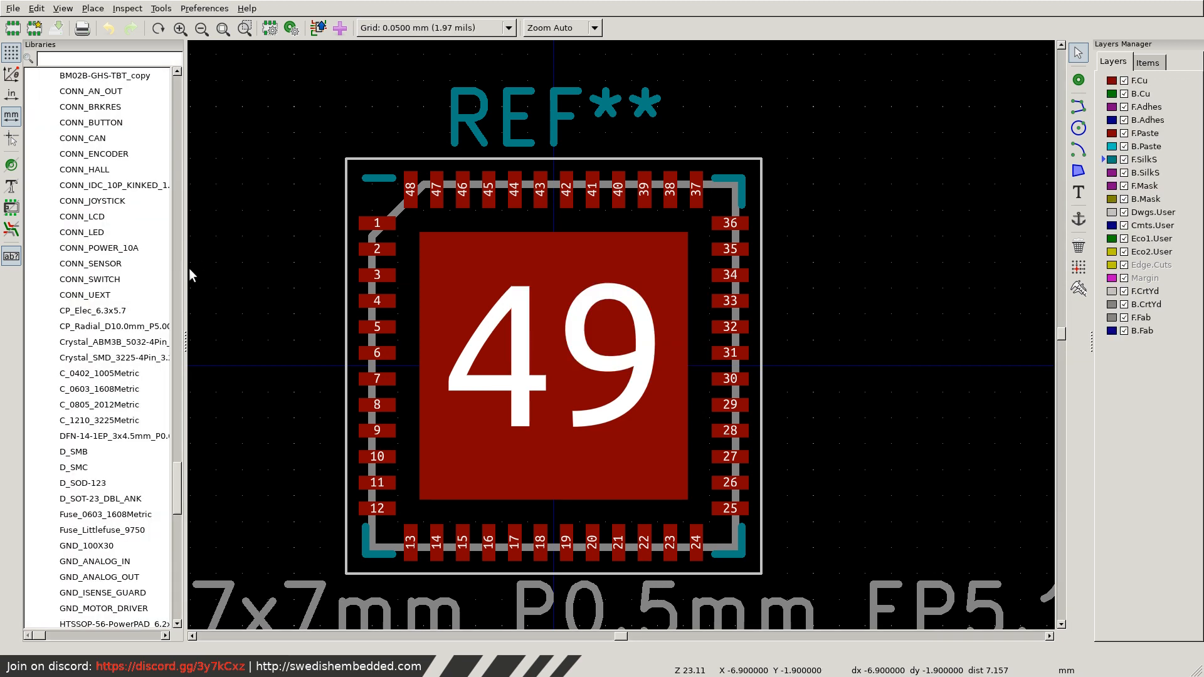
# Open the BM02B-GHS-TBT_copy footprint and set both its footprint name and value to BM05B-GHS-TBT.
pyautogui.scroll(-20, 116, 451)
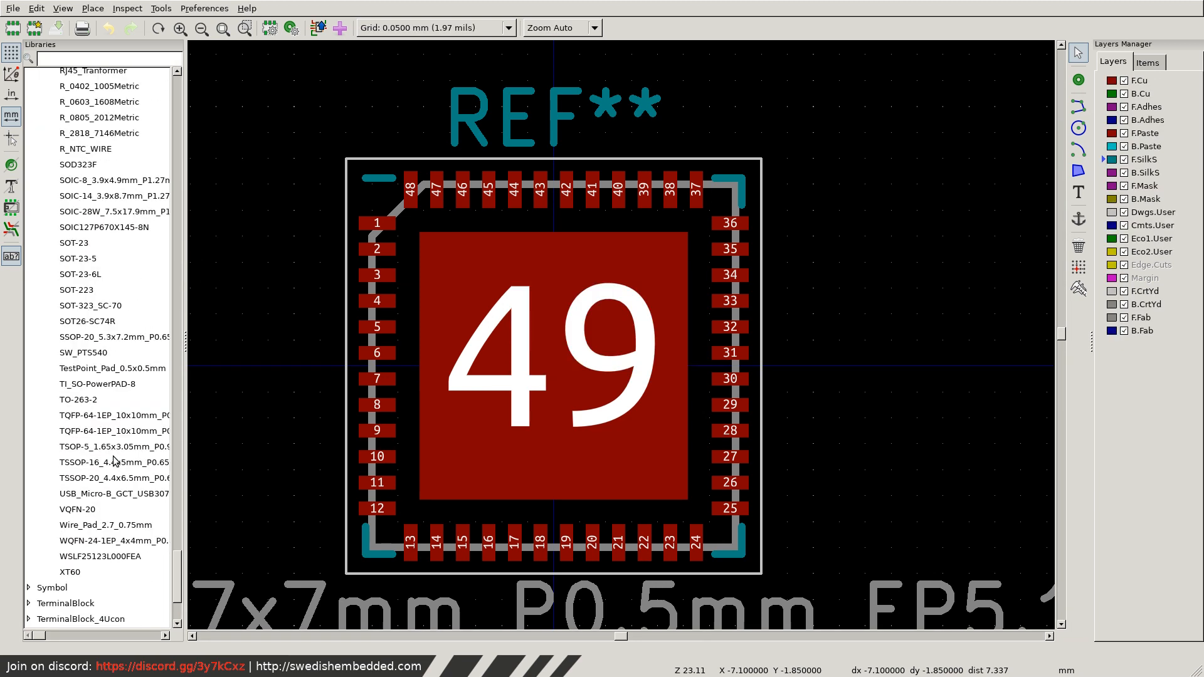
pyautogui.scroll(20, 114, 462)
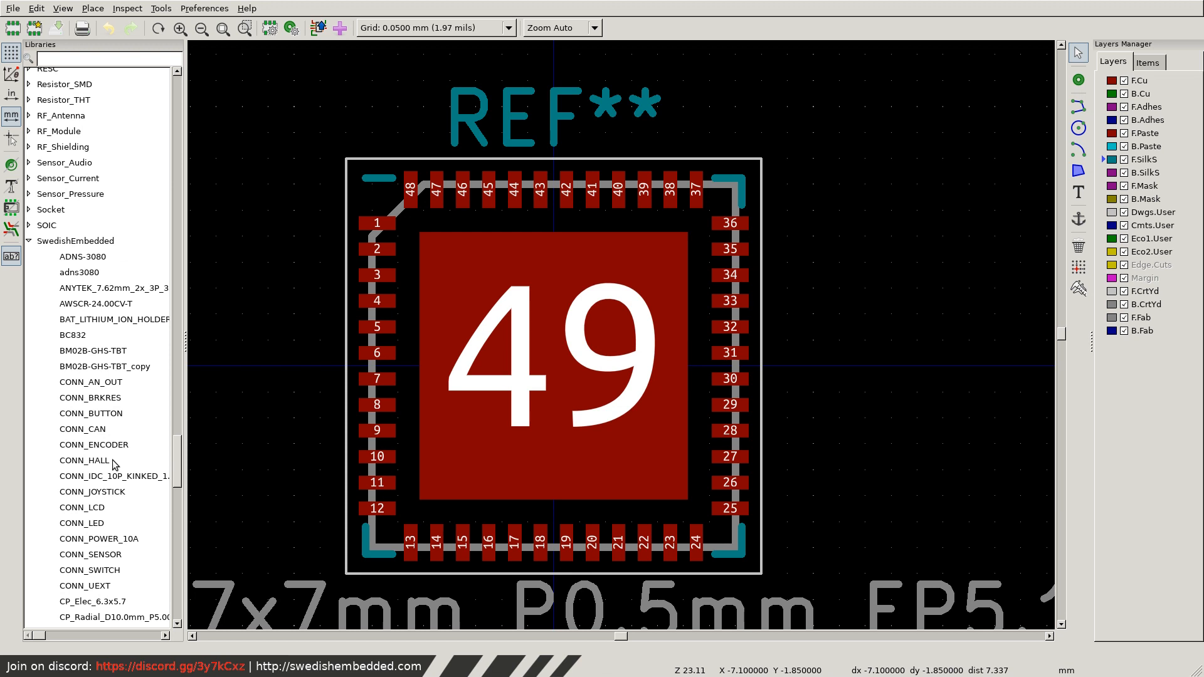
pyautogui.doubleClick(100, 367)
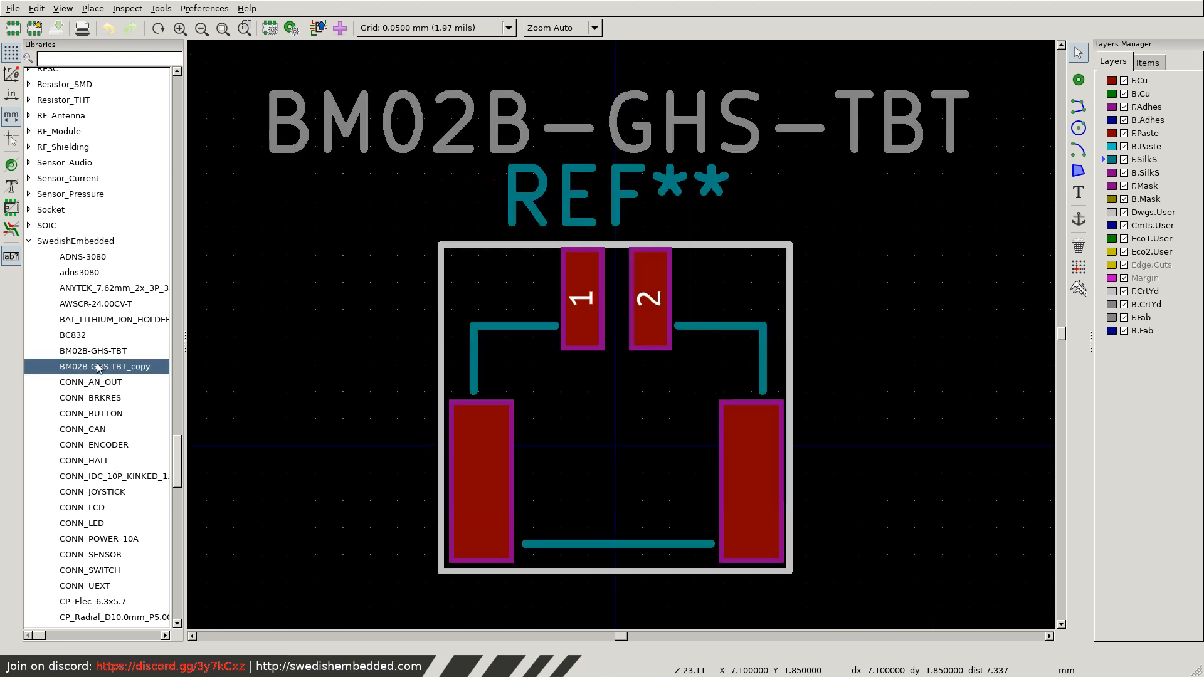
pyautogui.click(270, 29)
pyautogui.click(488, 338)
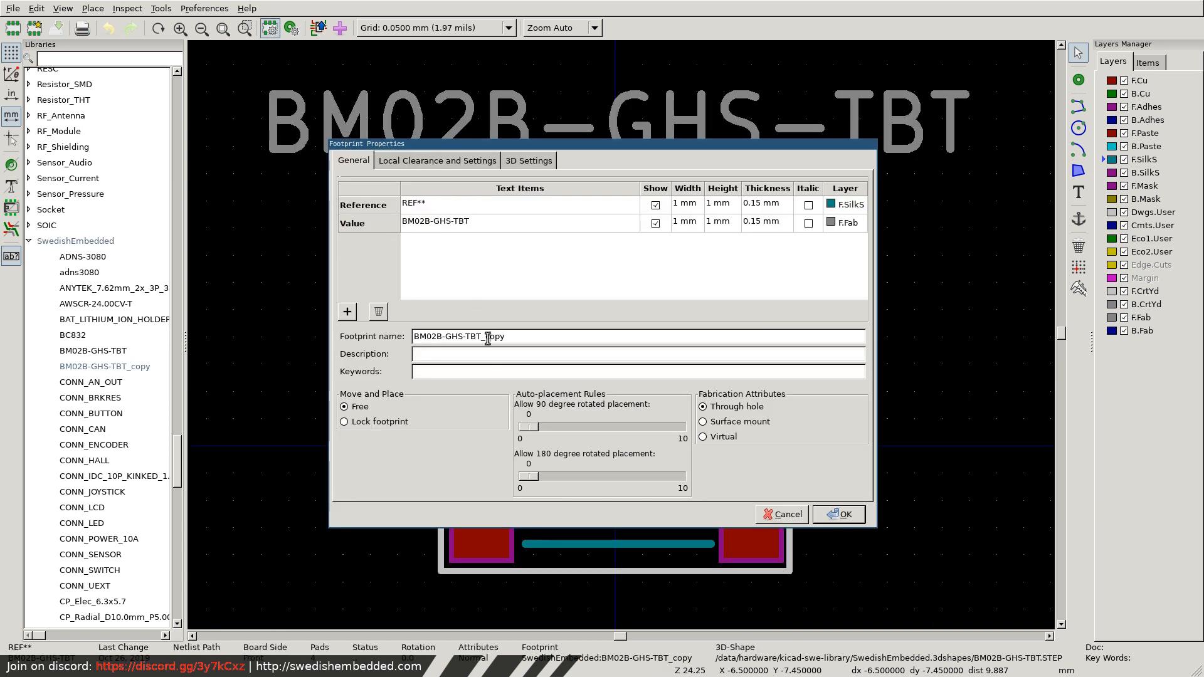
pyautogui.moveTo(481, 337); pyautogui.dragTo(538, 334)
pyautogui.press('BackSpace')
pyautogui.moveTo(431, 337); pyautogui.dragTo(439, 337)
pyautogui.click(840, 516)
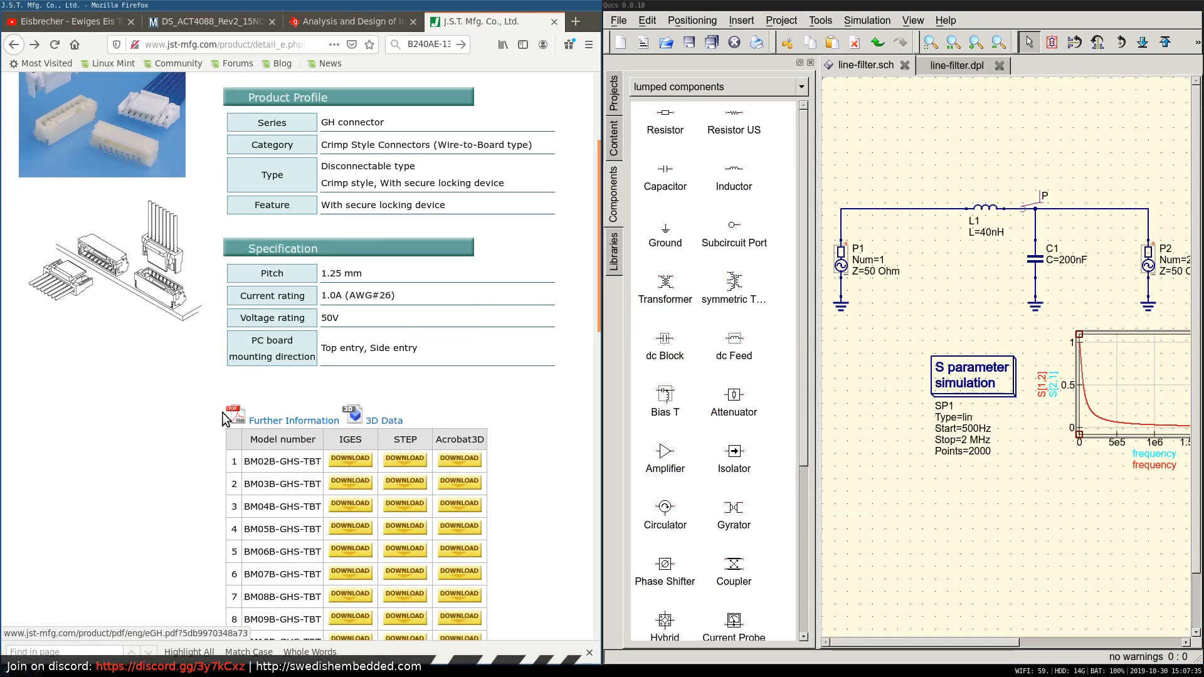
# In Firefox, open the JST GH connector's further-information PDF and examine its PC board layout drawings.
pyautogui.click(288, 420)
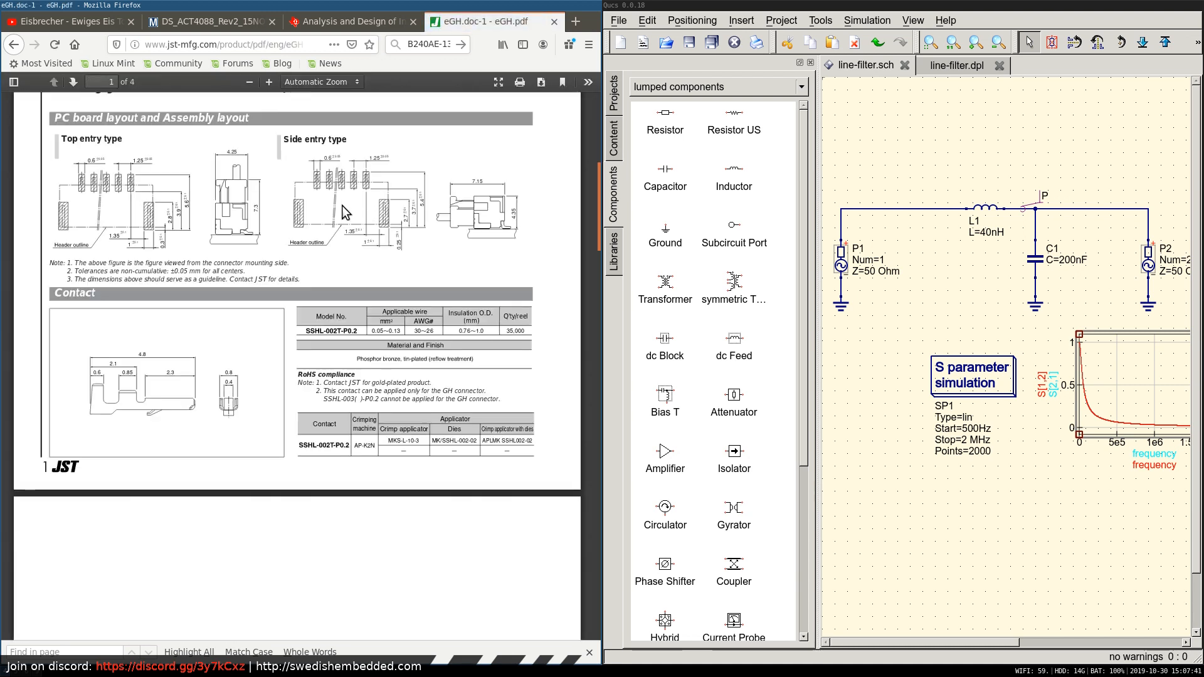
pyautogui.scroll(3, 342, 216)
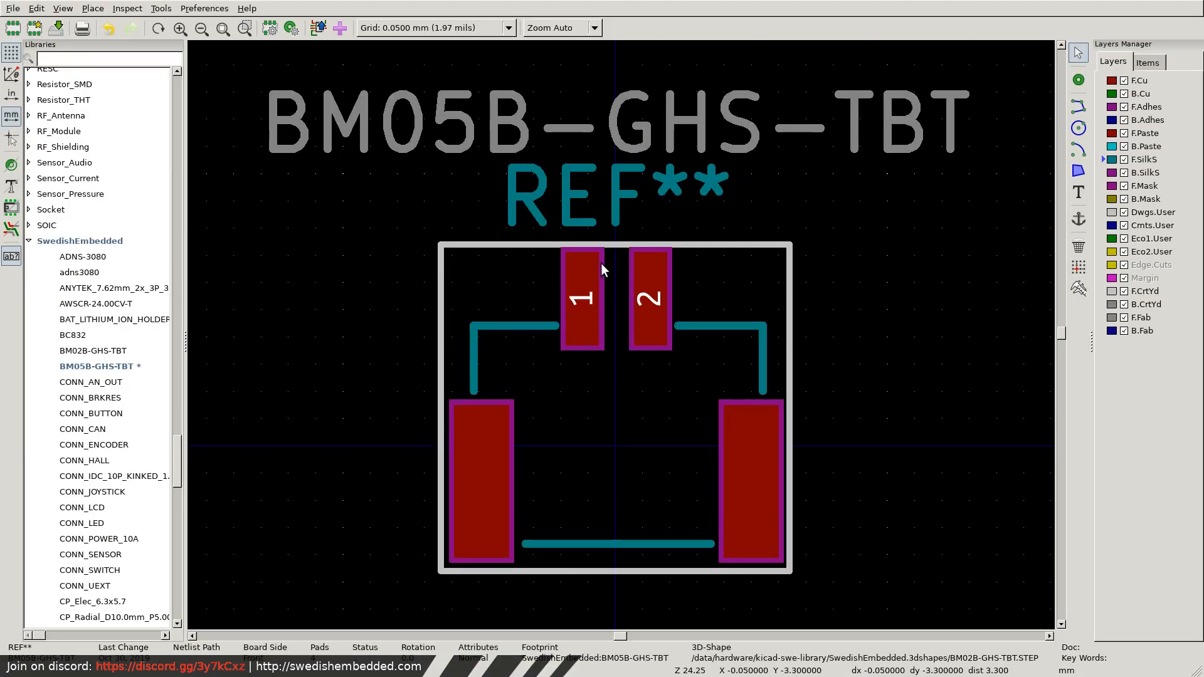
# Select the footprint's right half including pad 2 and move it about 3.75 mm right, consulting the datasheet's board layout.
pyautogui.scroll(-3, 600, 267)
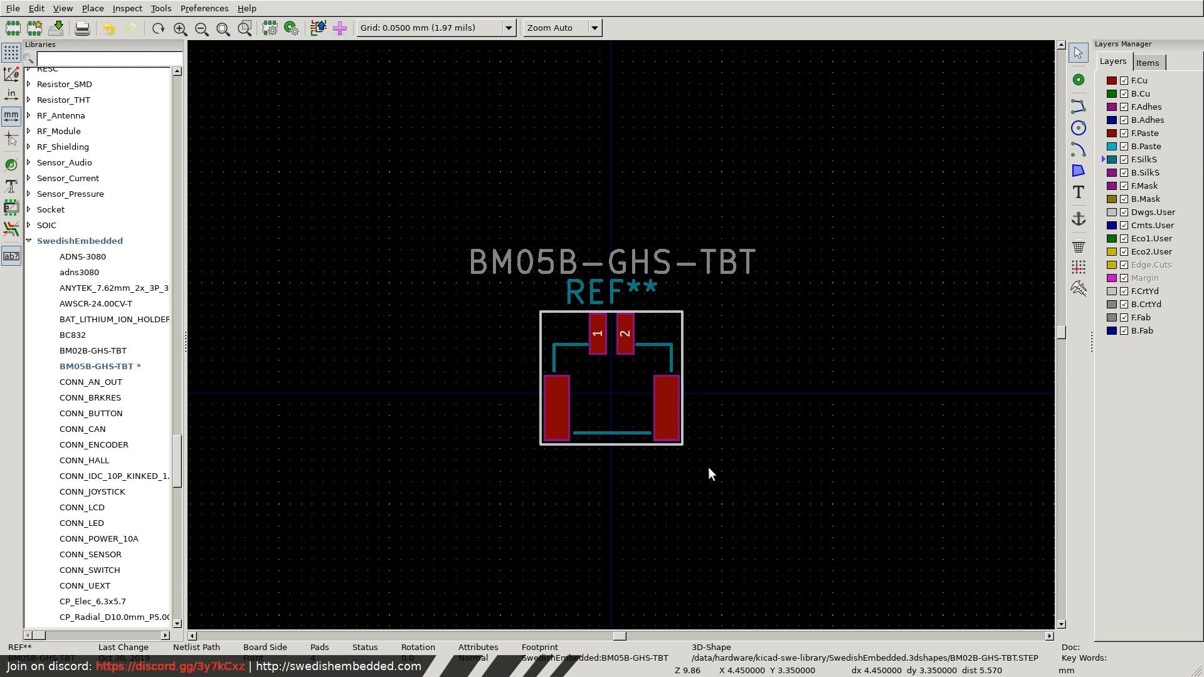
pyautogui.moveTo(709, 477); pyautogui.dragTo(616, 304)
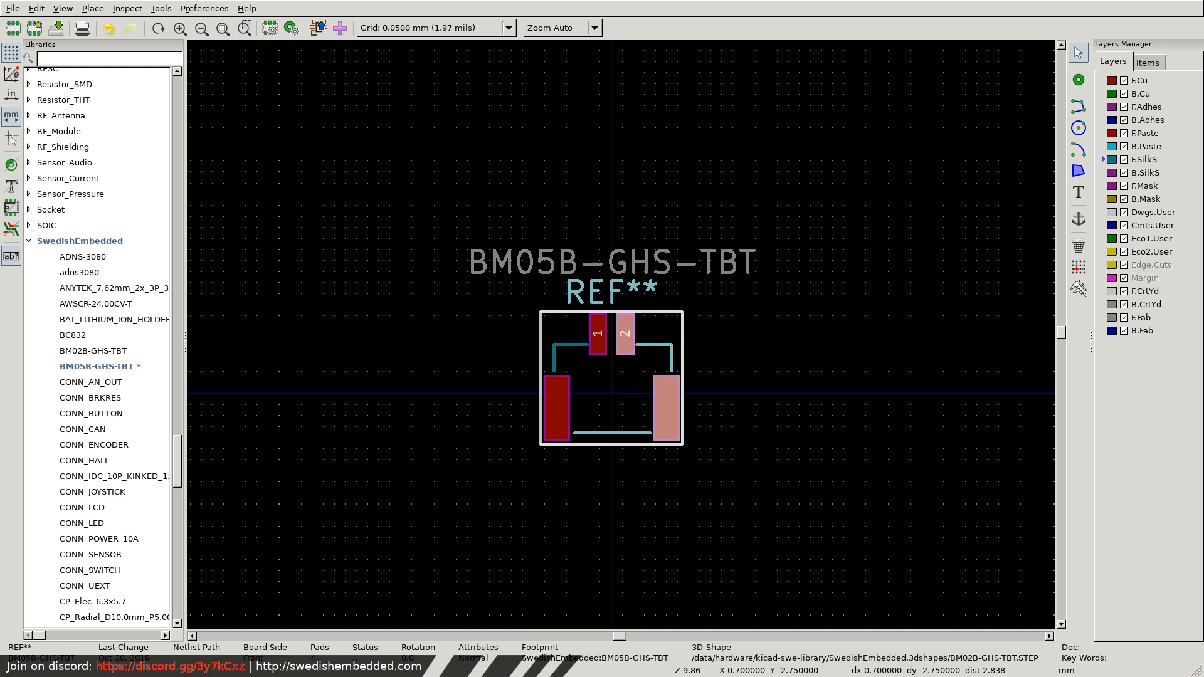
pyautogui.press('super+1')
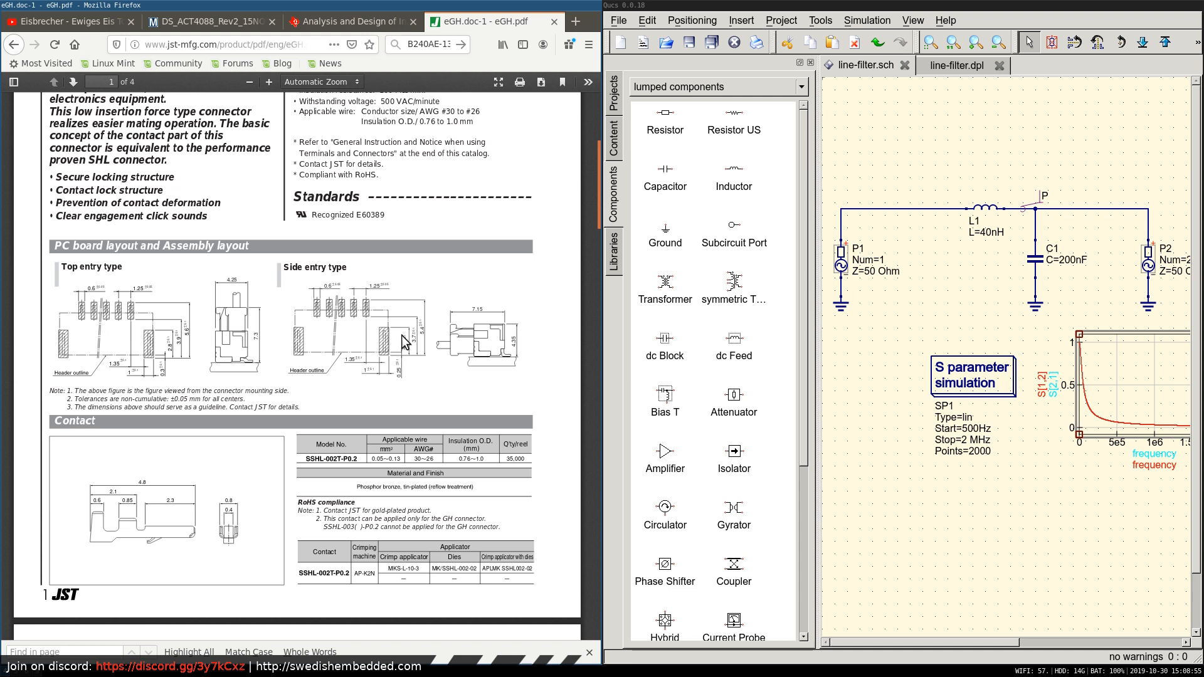
pyautogui.press('super+2')
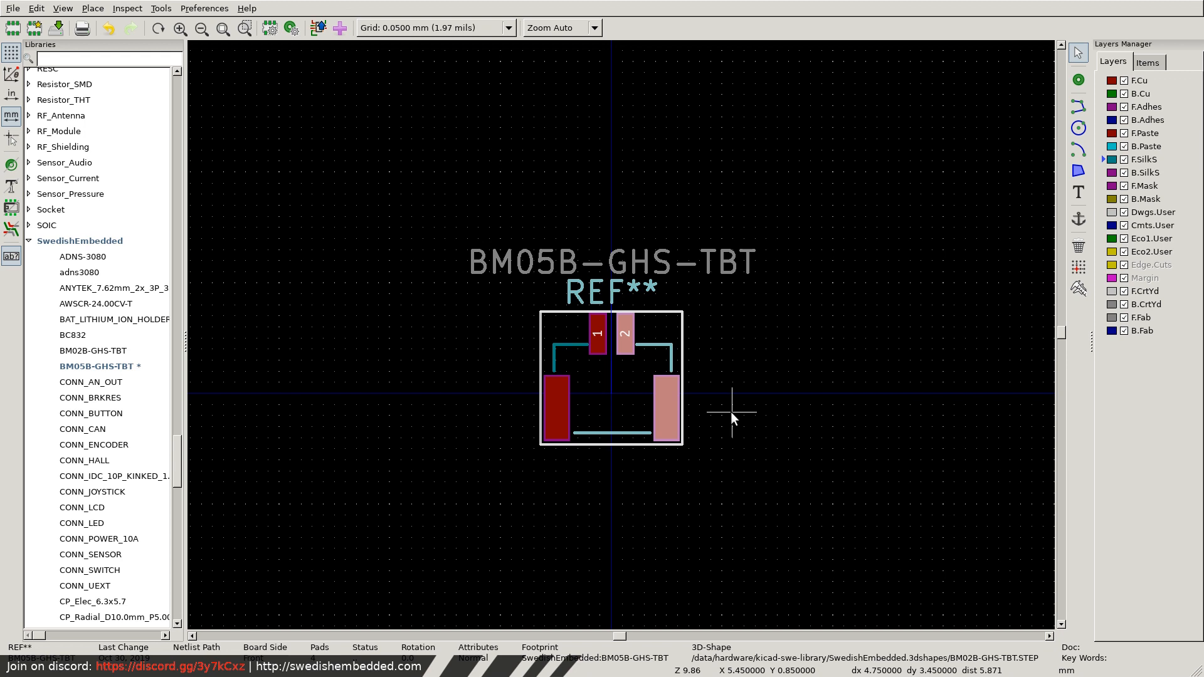
pyautogui.press('space')
pyautogui.press('m')
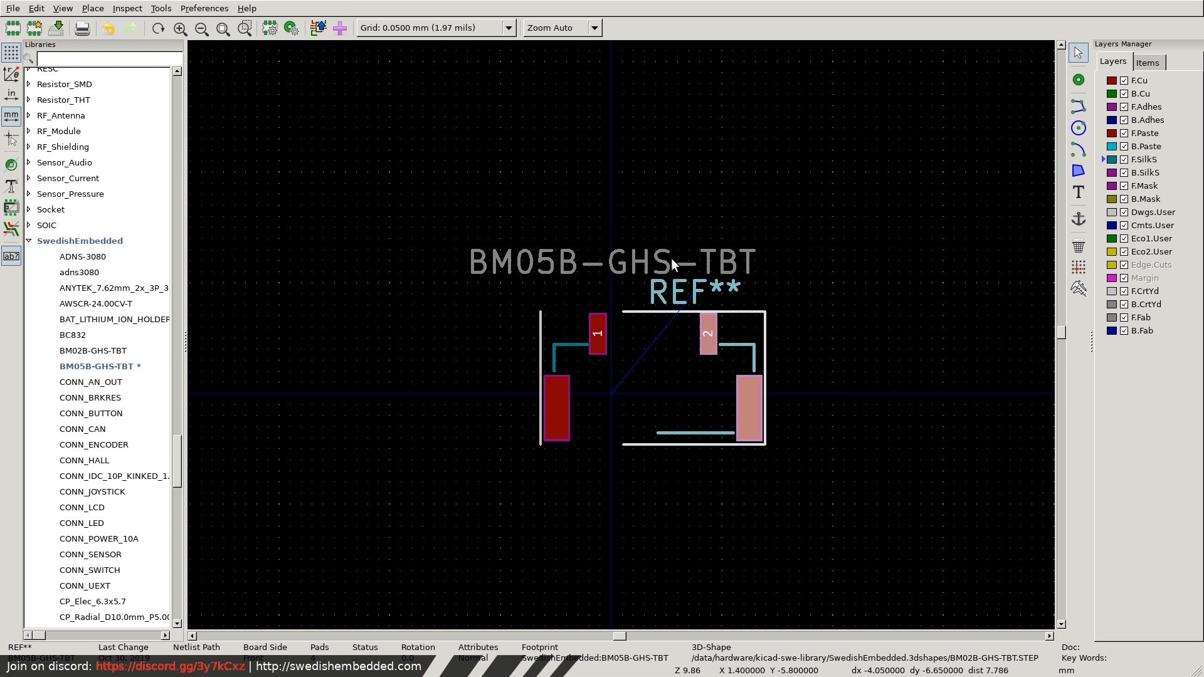
pyautogui.click(627, 311)
# Extend the upper and lower courtyard lines leftward to meet the left courtyard edge at X -3.2 mm.
pyautogui.moveTo(619, 310); pyautogui.dragTo(541, 312)
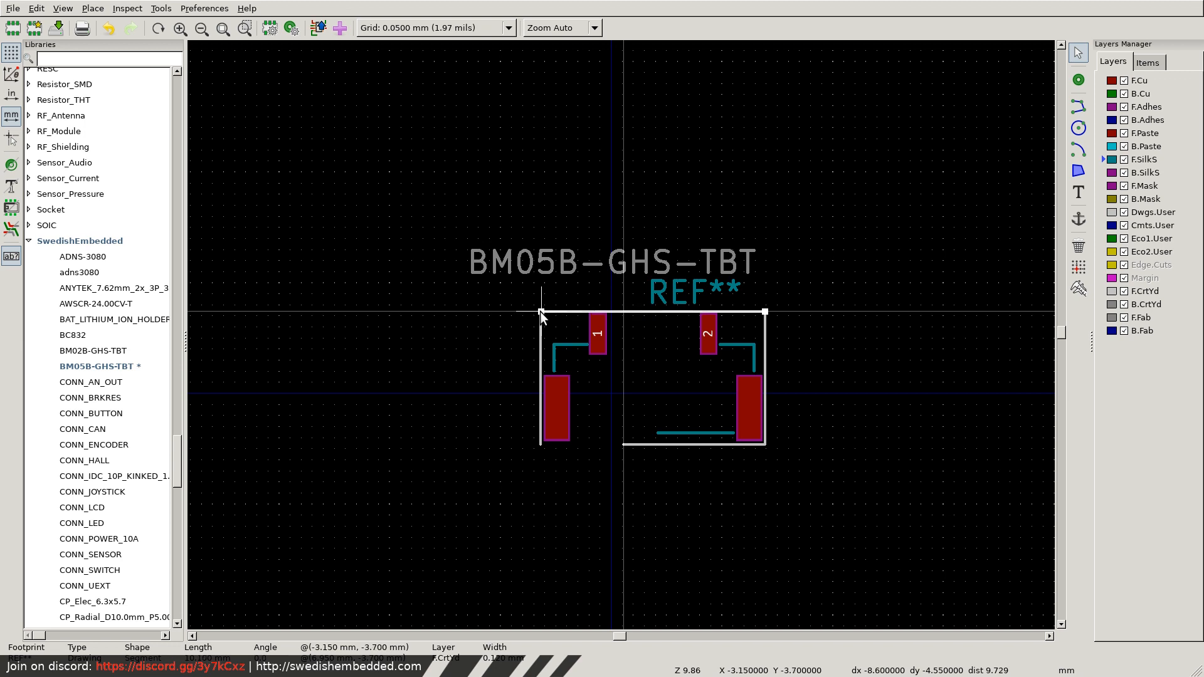
pyautogui.scroll(8, 540, 311)
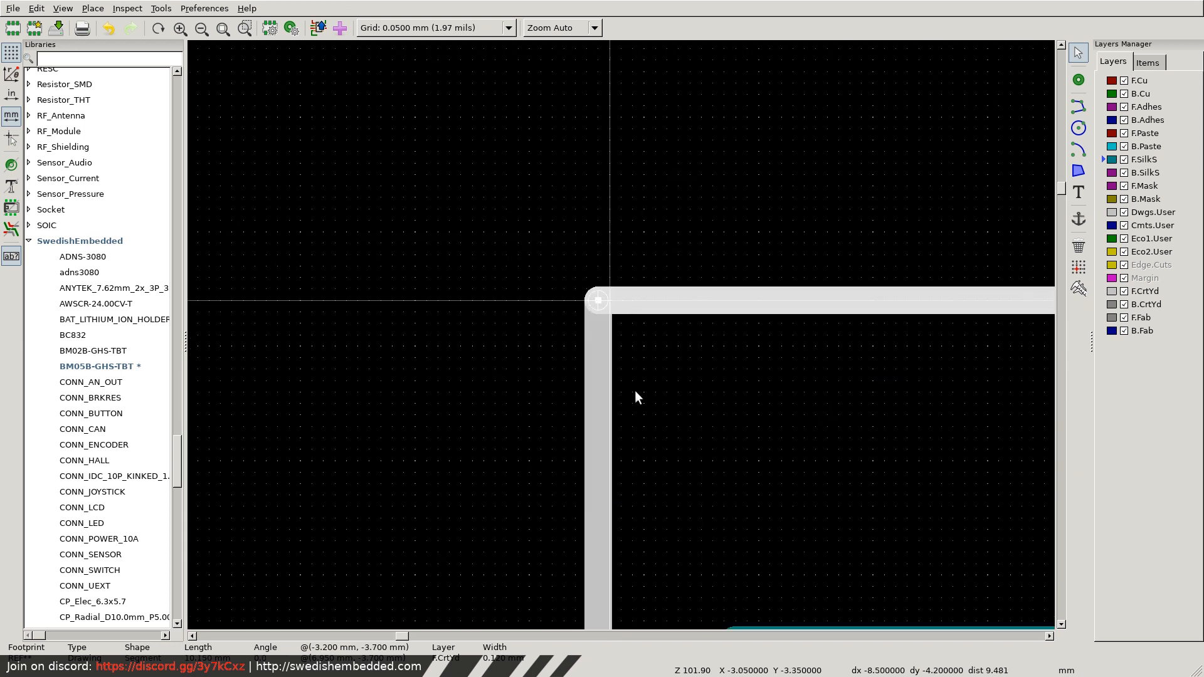
pyautogui.scroll(-10, 663, 411)
pyautogui.scroll(9, 743, 314)
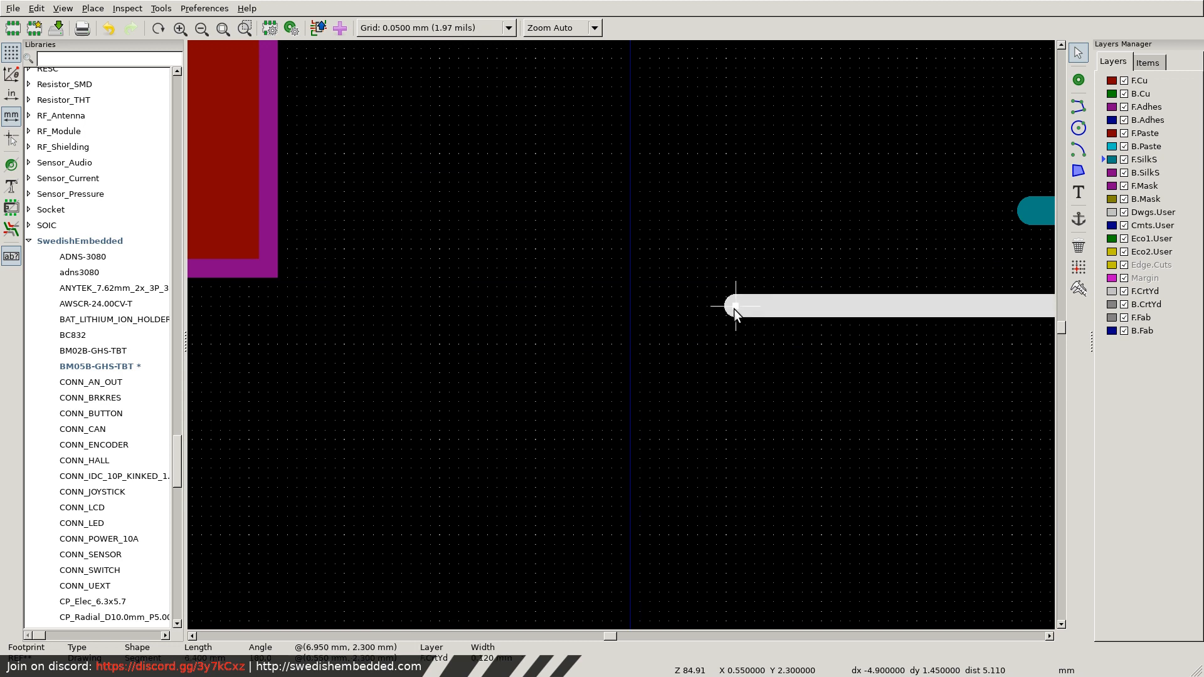
pyautogui.moveTo(735, 306); pyautogui.dragTo(293, 307)
pyautogui.scroll(-13, 292, 307)
pyautogui.scroll(6, 620, 333)
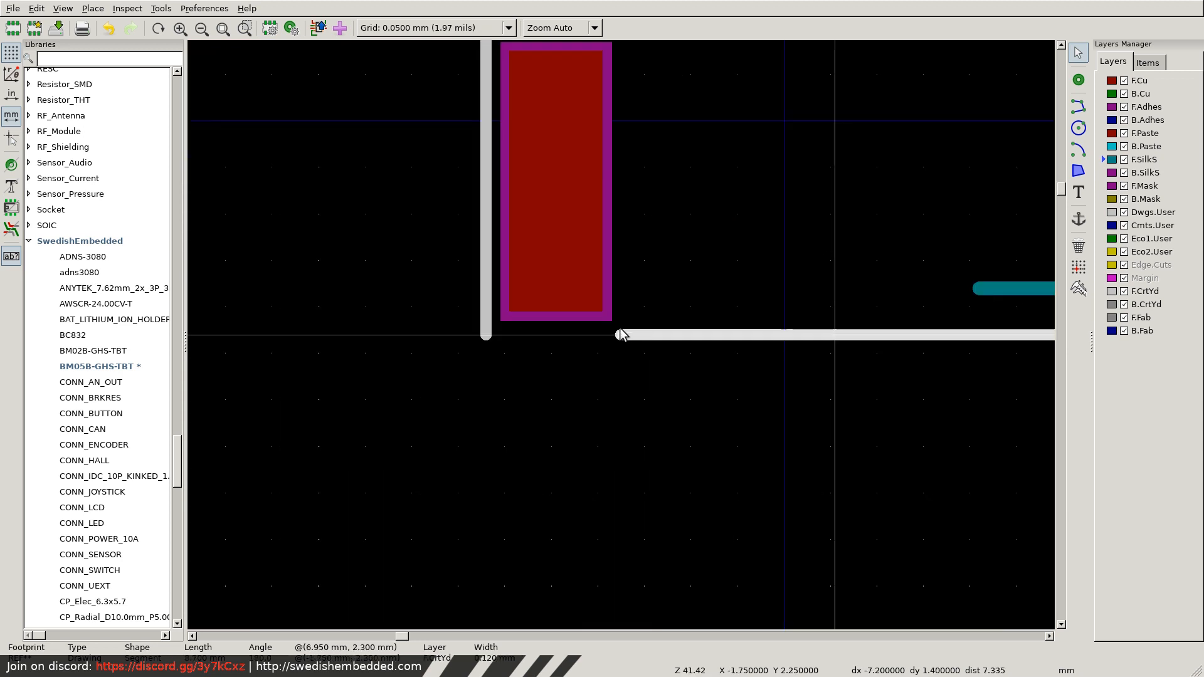
pyautogui.moveTo(620, 333); pyautogui.dragTo(486, 339)
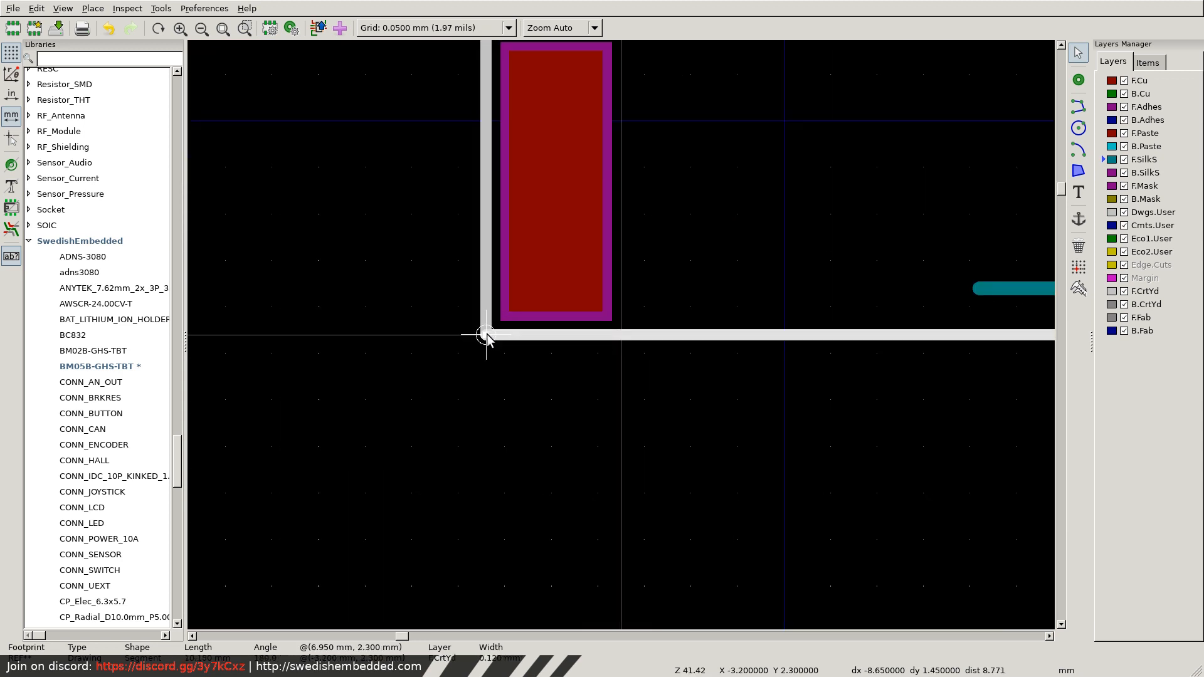
# Duplicate pad 1 and place the copy 1.25 mm to its right in the pad row.
pyautogui.scroll(-6, 624, 299)
pyautogui.scroll(5, 613, 251)
pyautogui.click(604, 261)
pyautogui.hotkey('ctrl', 'c')
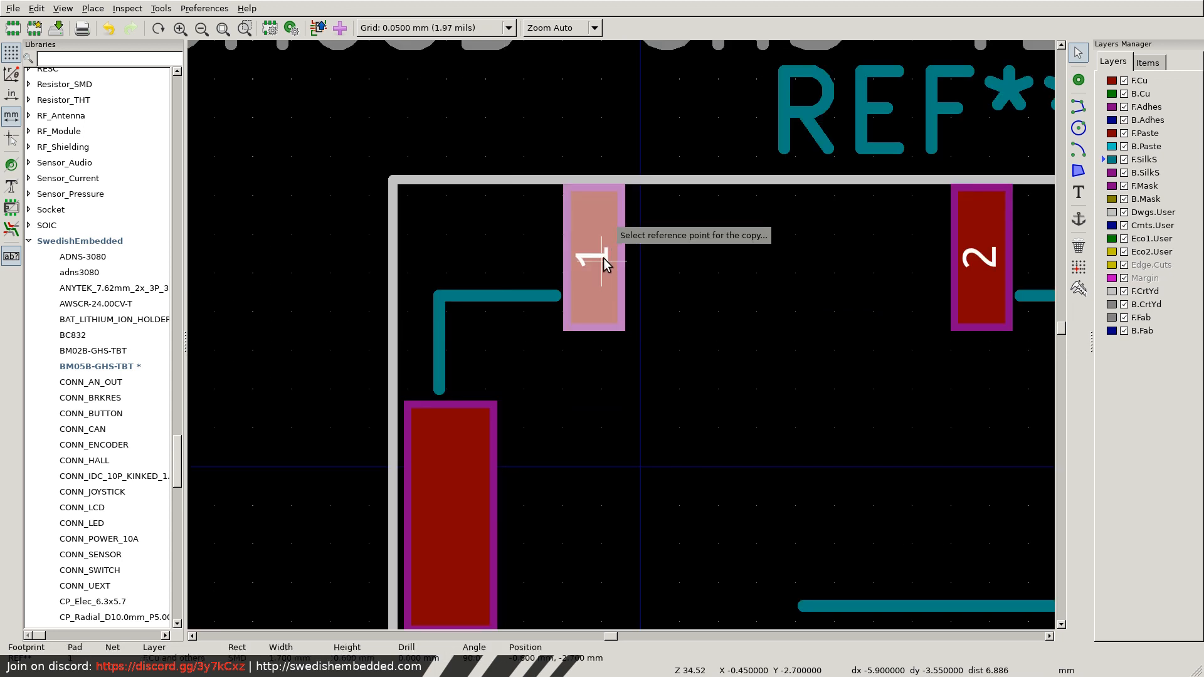
pyautogui.hotkey('ctrl', 'd')
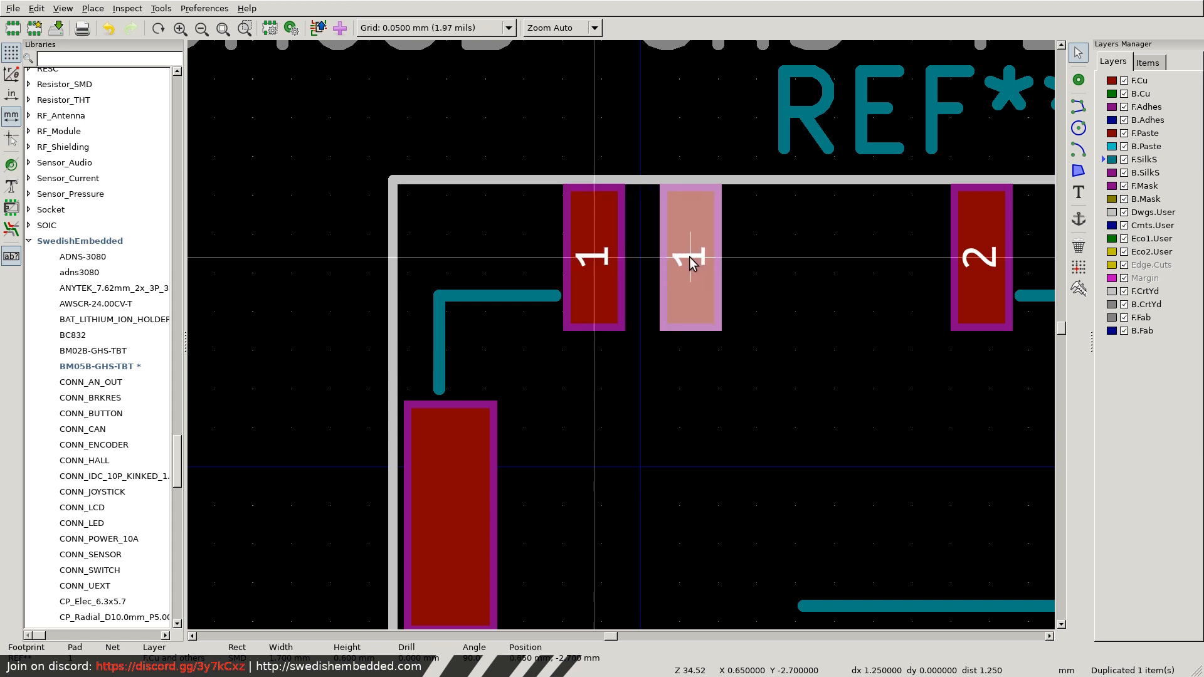
pyautogui.click(690, 257)
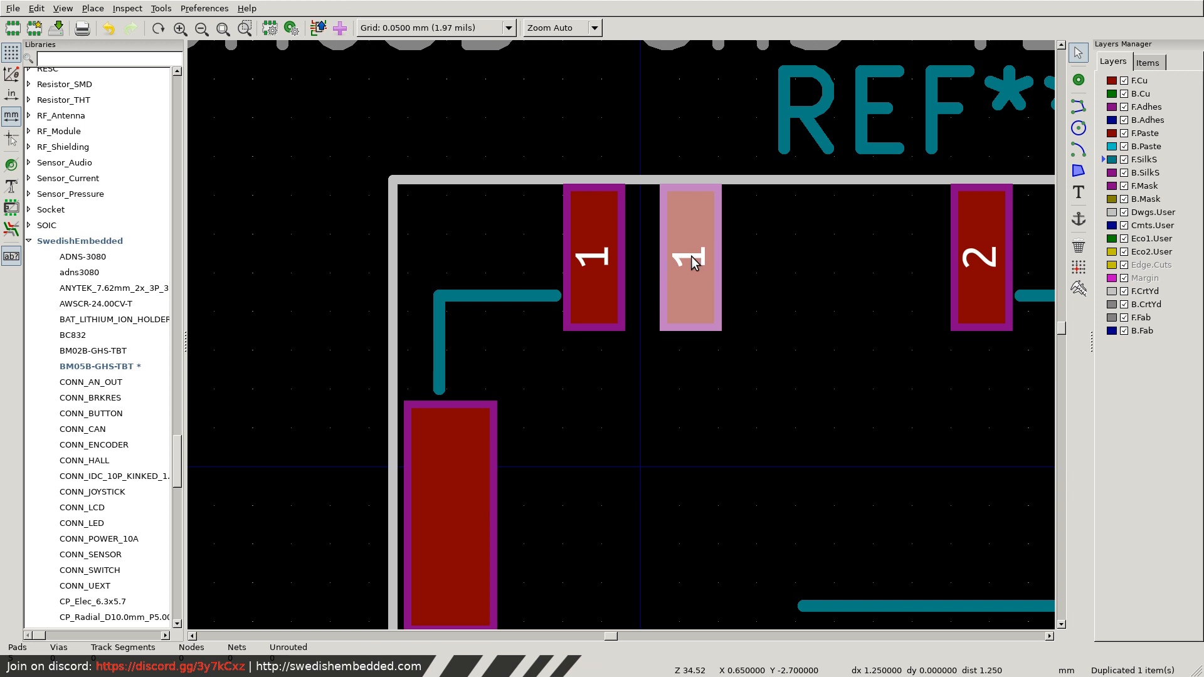
pyautogui.click(687, 259)
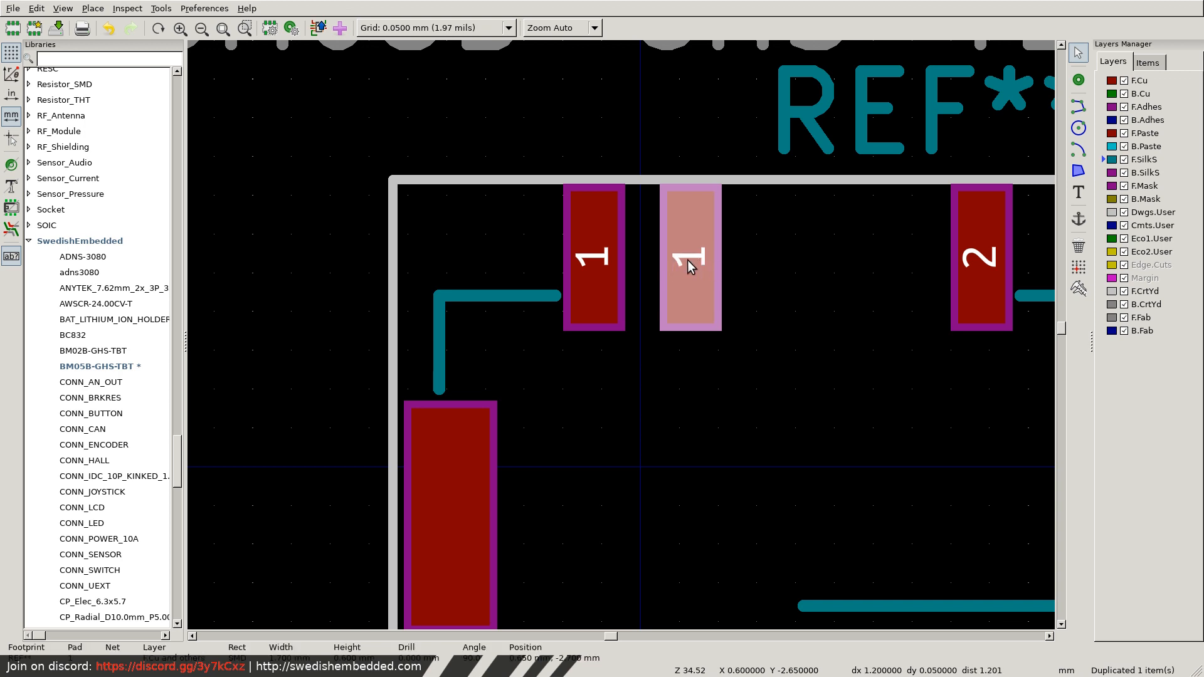
# Duplicate the pad twice more, placing the copies 1.25 mm apart in the row between the second pad and the far-right pad.
pyautogui.hotkey('ctrl', 'd')
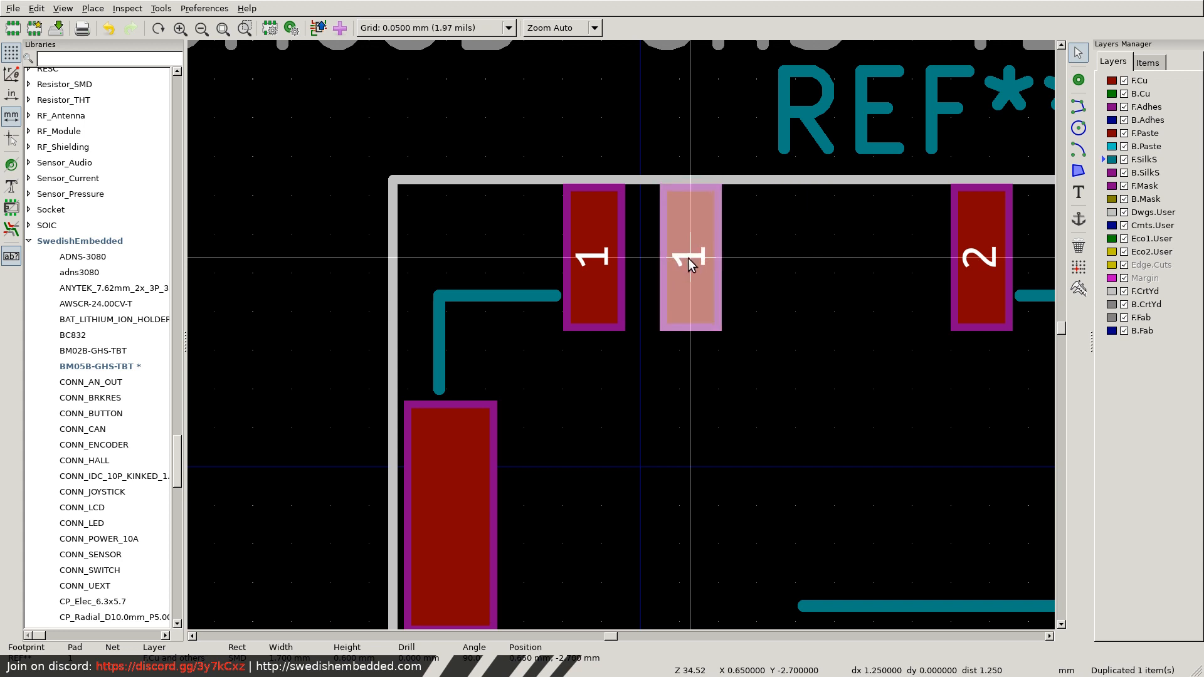
pyautogui.click(687, 258)
pyautogui.hotkey('ctrl', 'd')
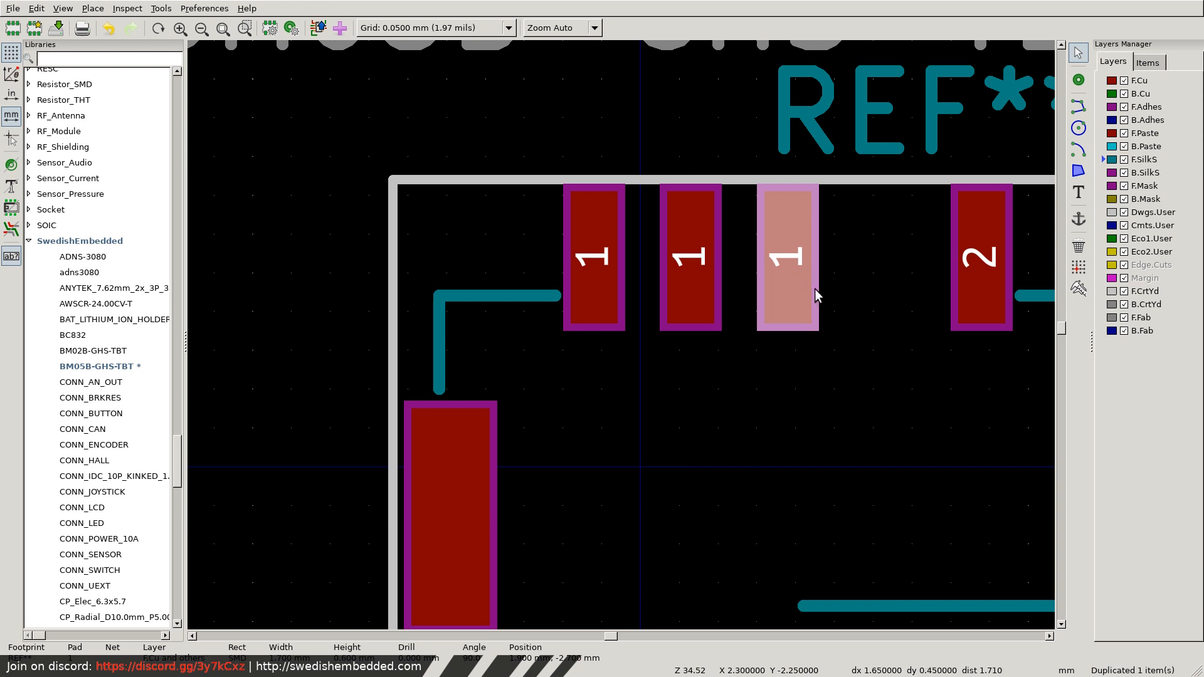
pyautogui.click(834, 258)
pyautogui.hotkey('ctrl', 'd')
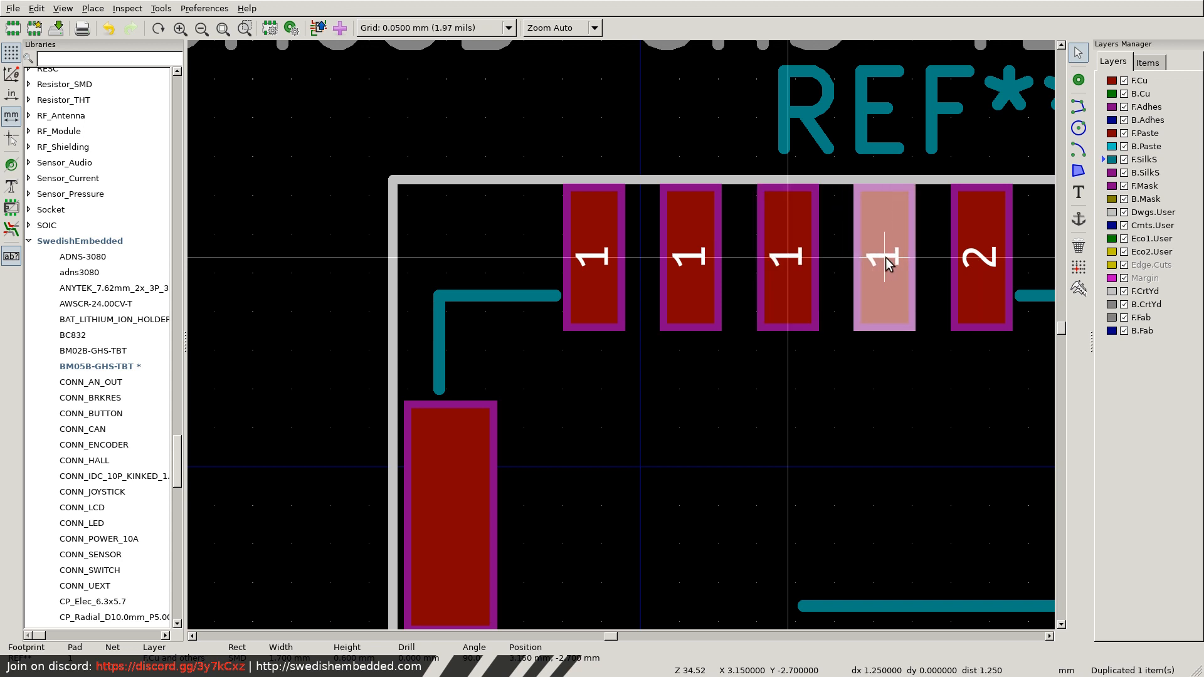
pyautogui.click(886, 261)
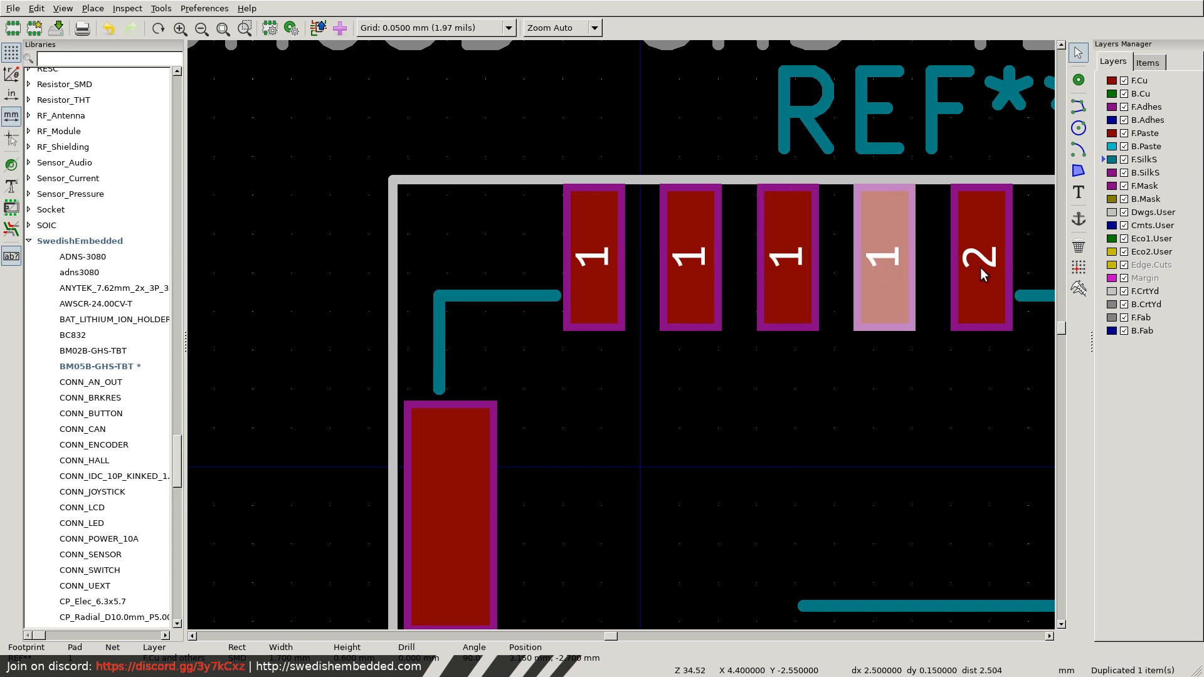
# Set the second pad's number to 2.
pyautogui.click(689, 263)
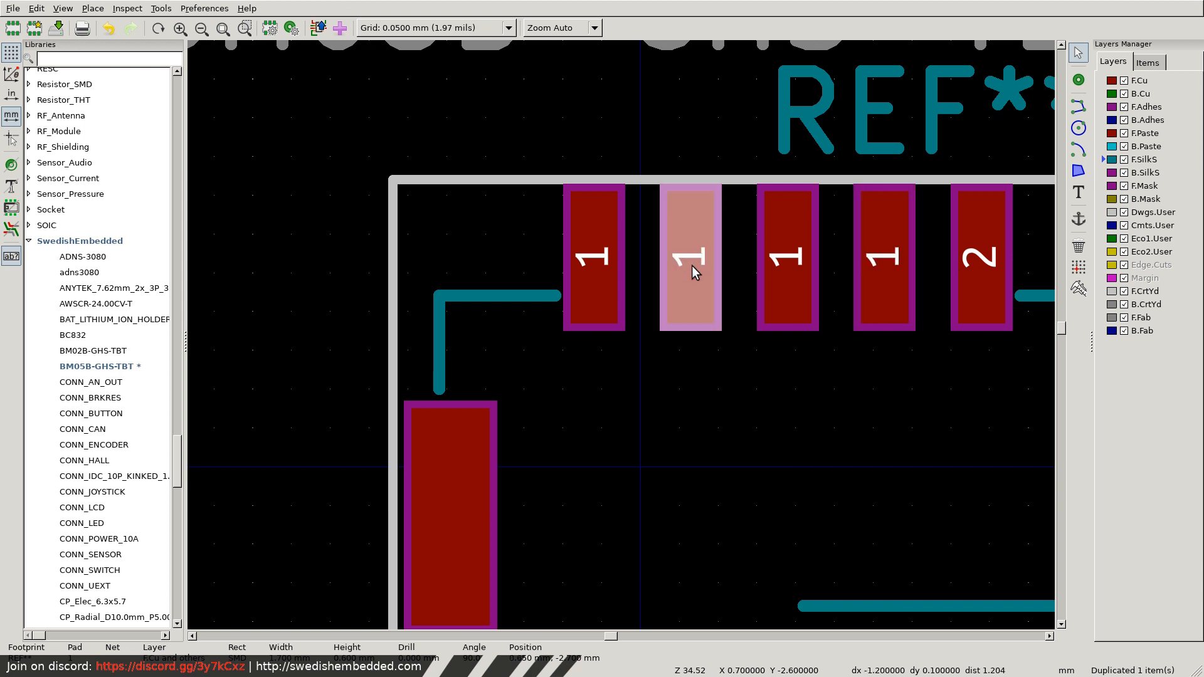
pyautogui.doubleClick(691, 265)
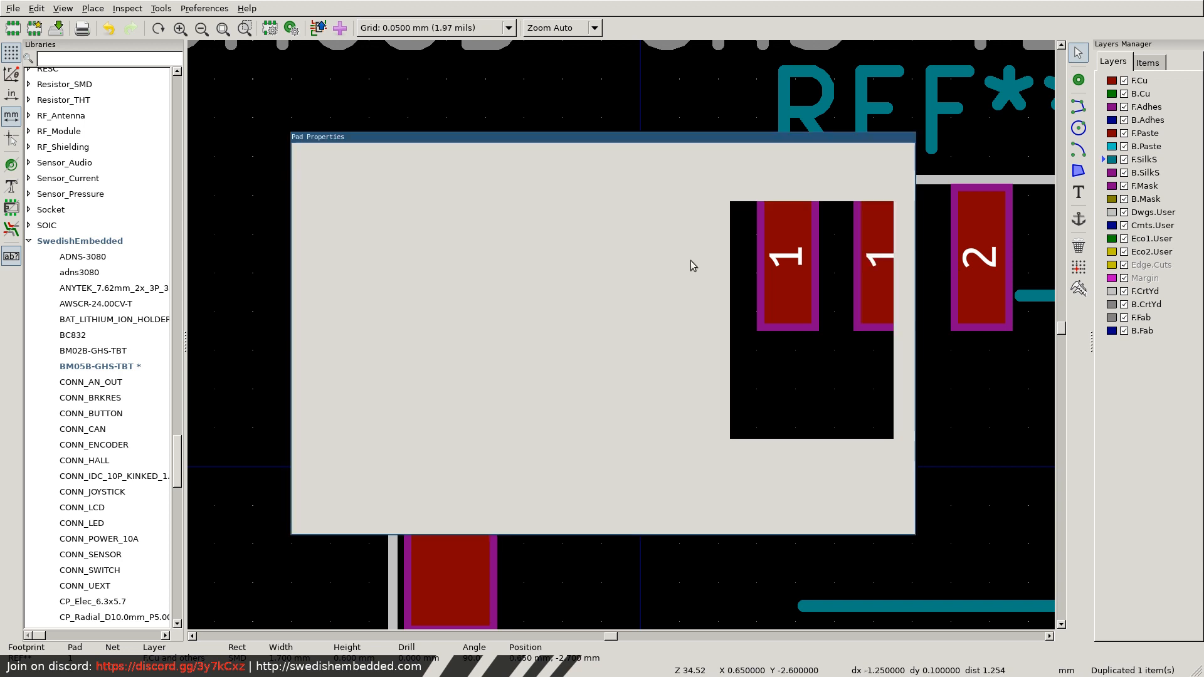
pyautogui.write('2')
pyautogui.click(868, 519)
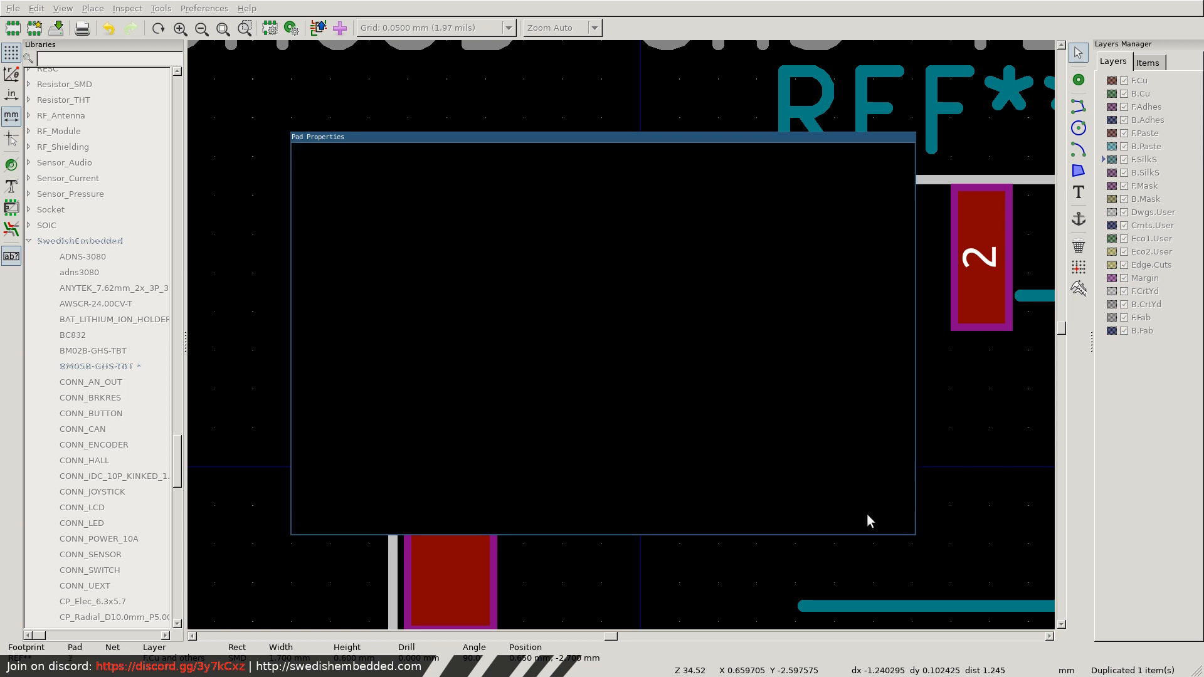
# Renumber the five row pads from left to right, starting at 1 with no name prefix, and commit the numbering.
pyautogui.rightClick(756, 411)
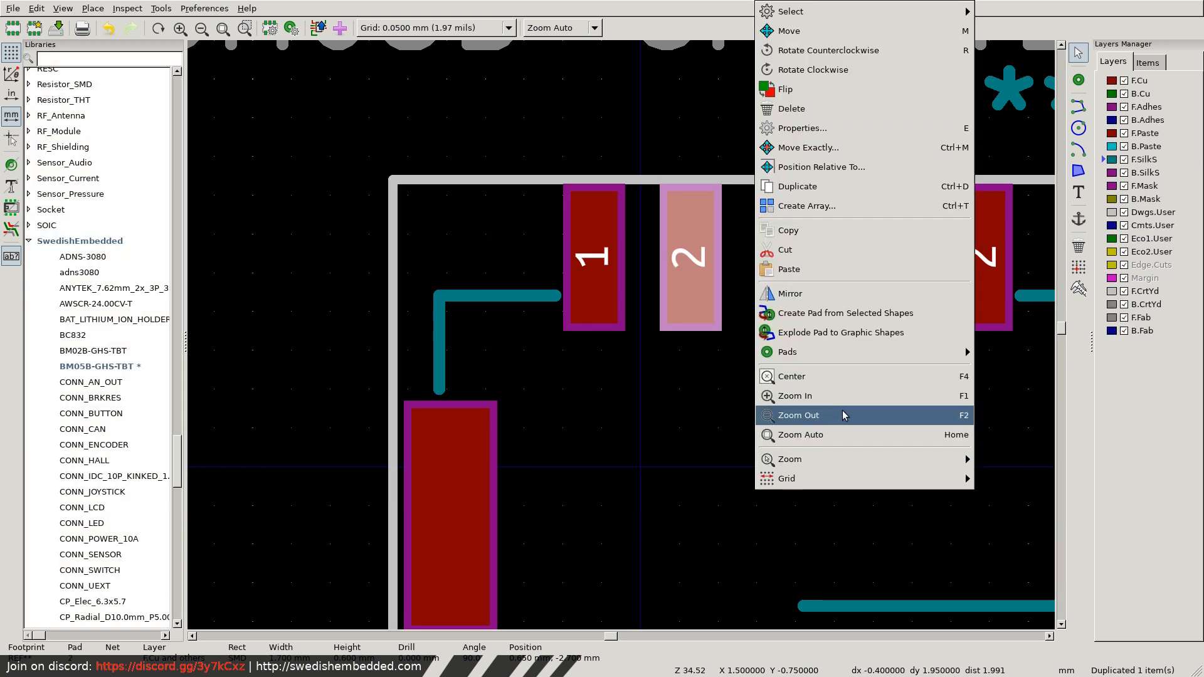
pyautogui.moveTo(824, 349)
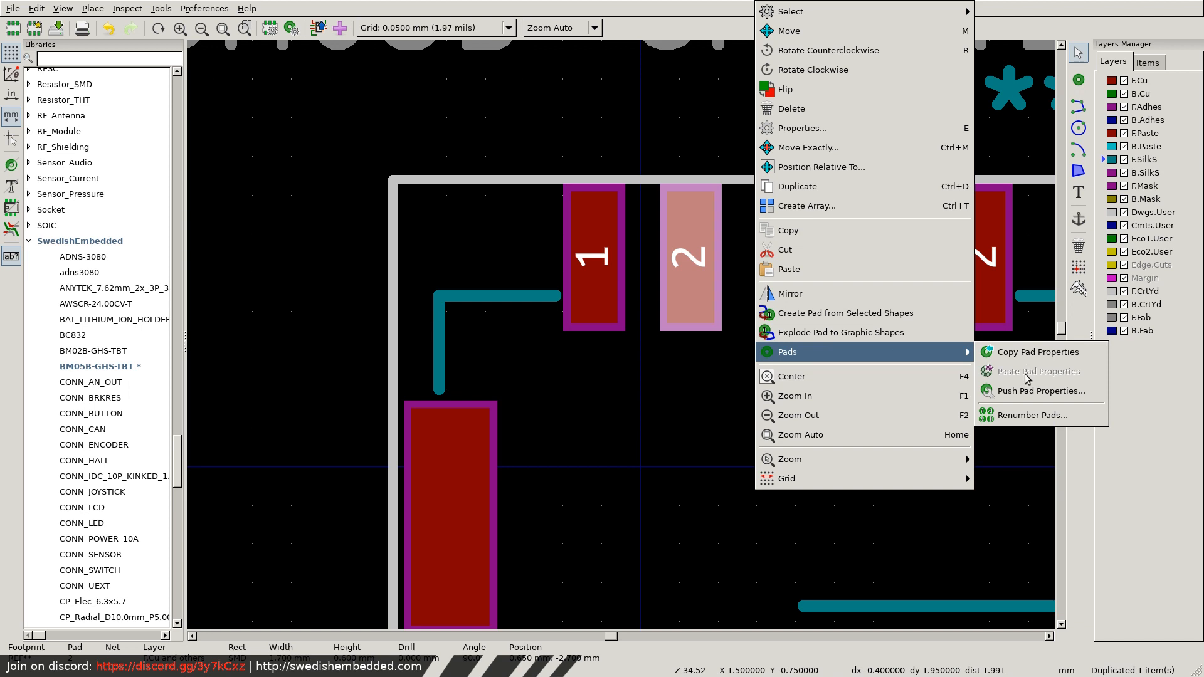
pyautogui.click(1029, 415)
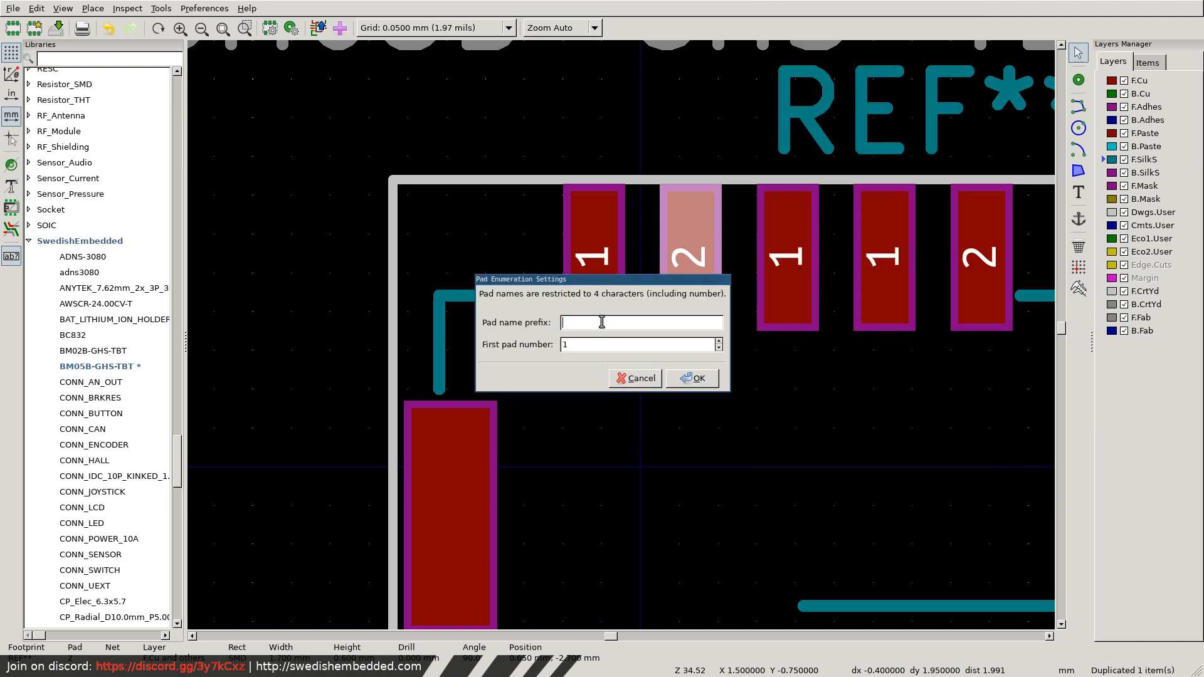
pyautogui.click(693, 379)
pyautogui.click(597, 262)
pyautogui.click(693, 272)
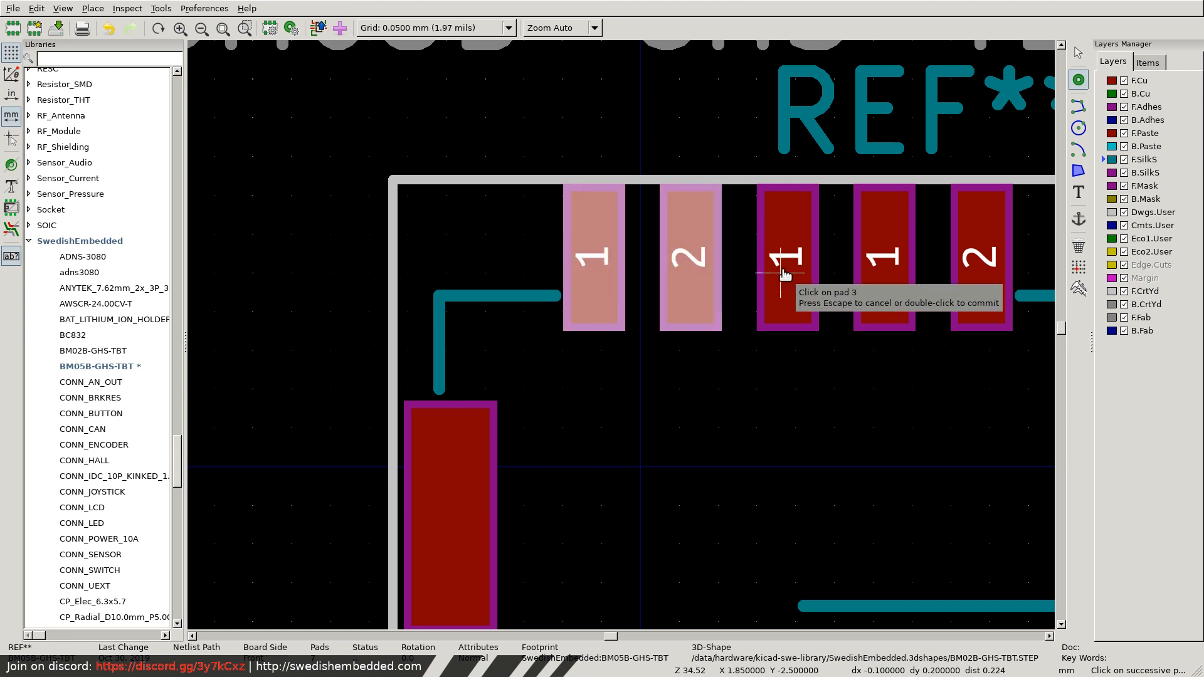
pyautogui.click(788, 279)
pyautogui.click(881, 270)
pyautogui.click(953, 278)
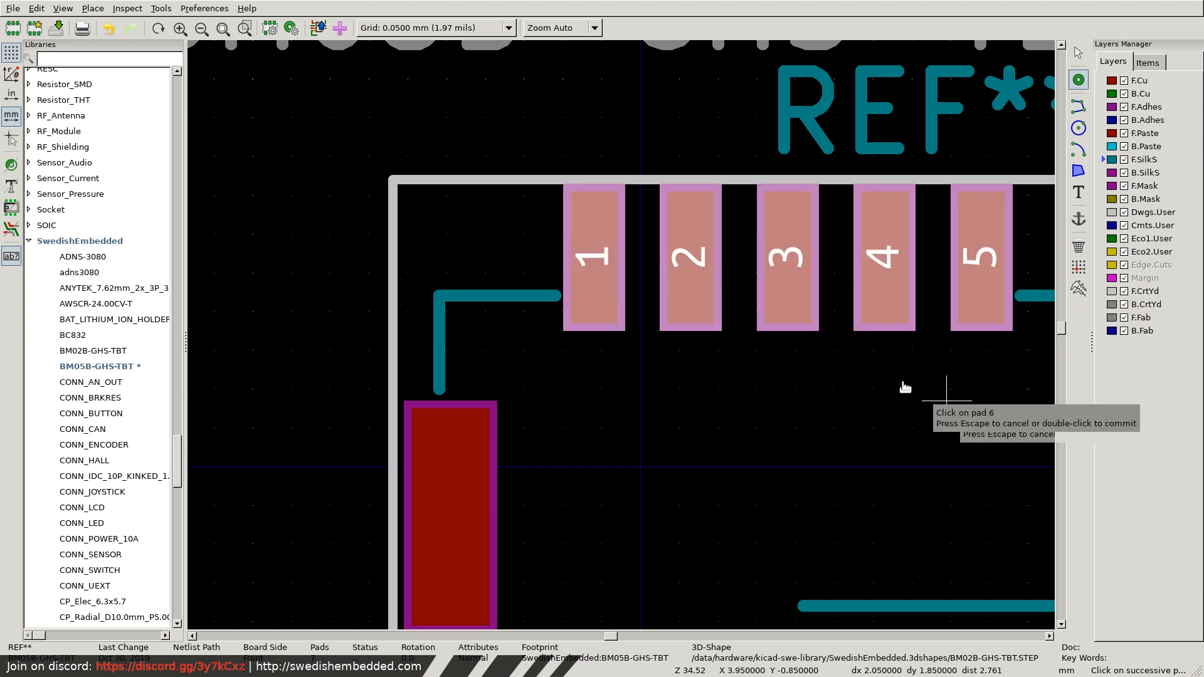
pyautogui.scroll(-1, 752, 395)
pyautogui.scroll(-2, 621, 338)
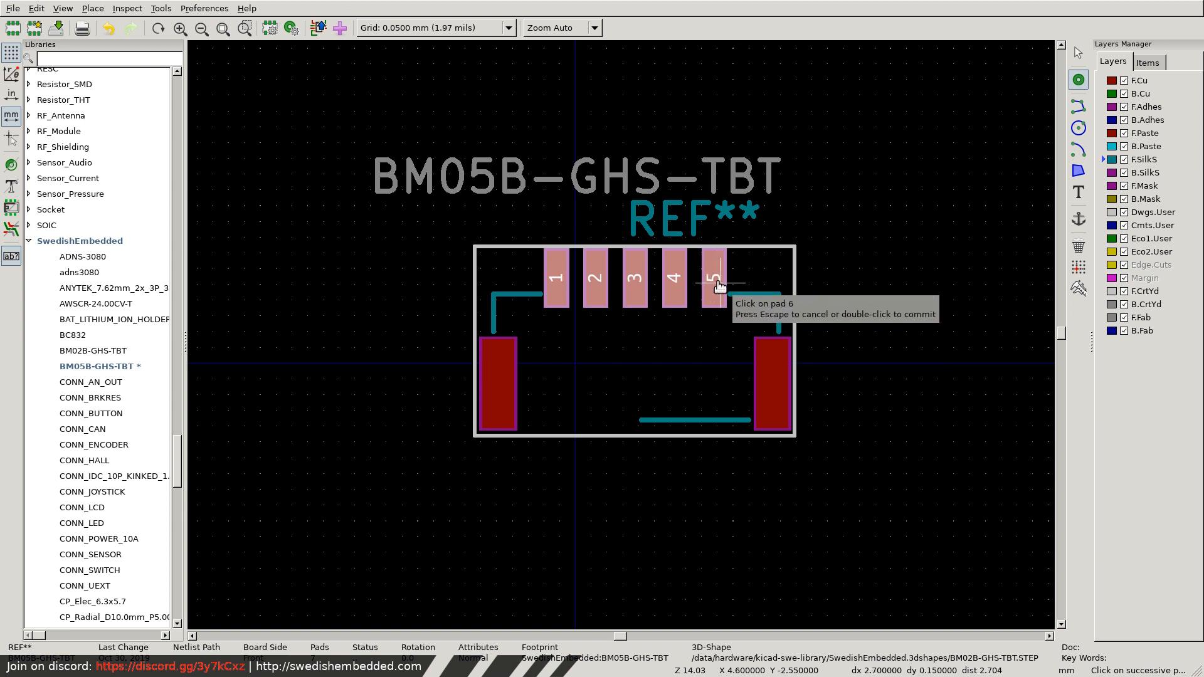
pyautogui.doubleClick(719, 283)
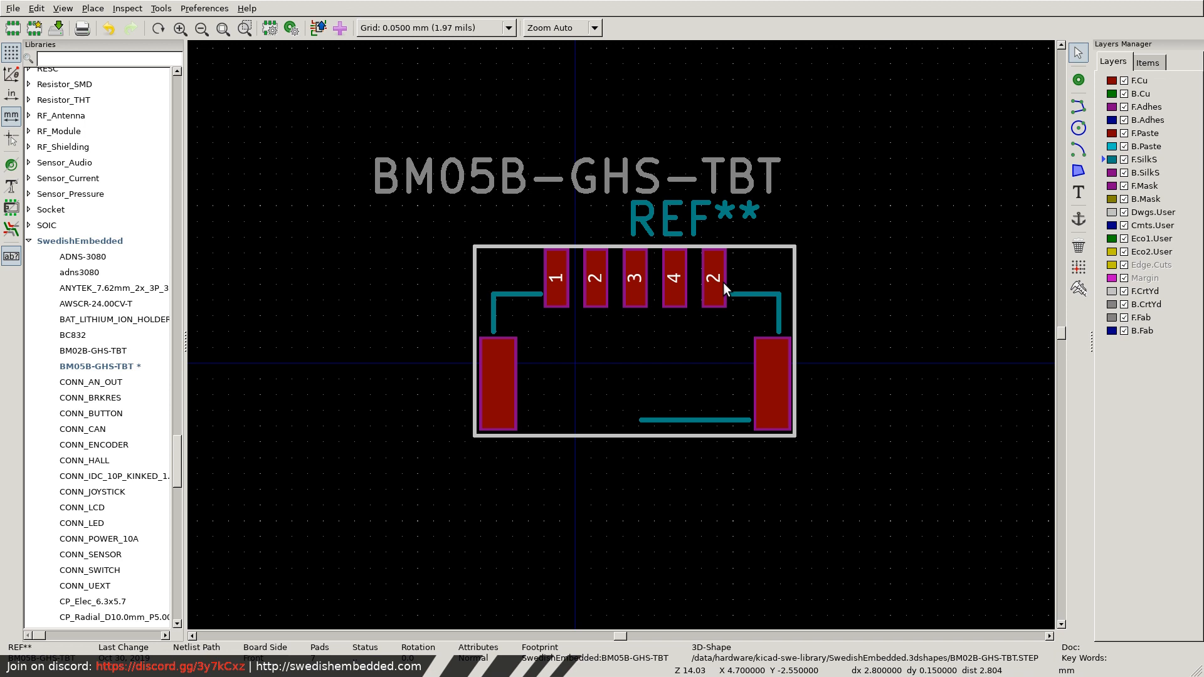
# Set the rightmost row pad's number to 5.
pyautogui.doubleClick(715, 283)
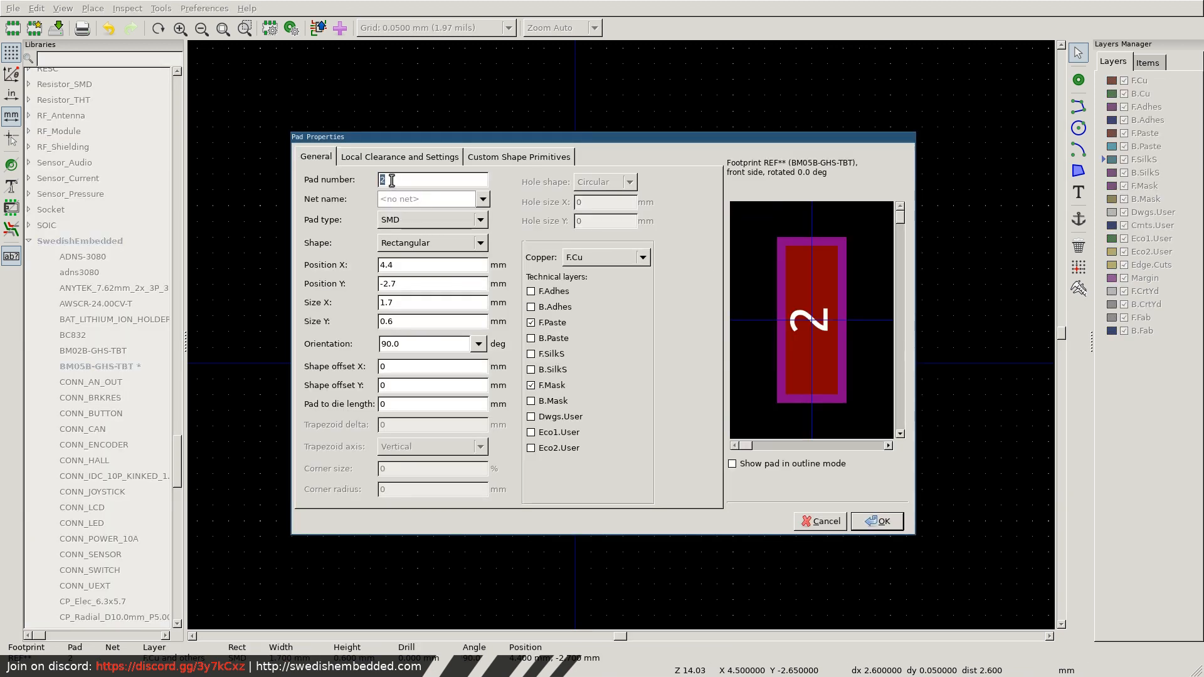
pyautogui.write('5')
pyautogui.click(877, 521)
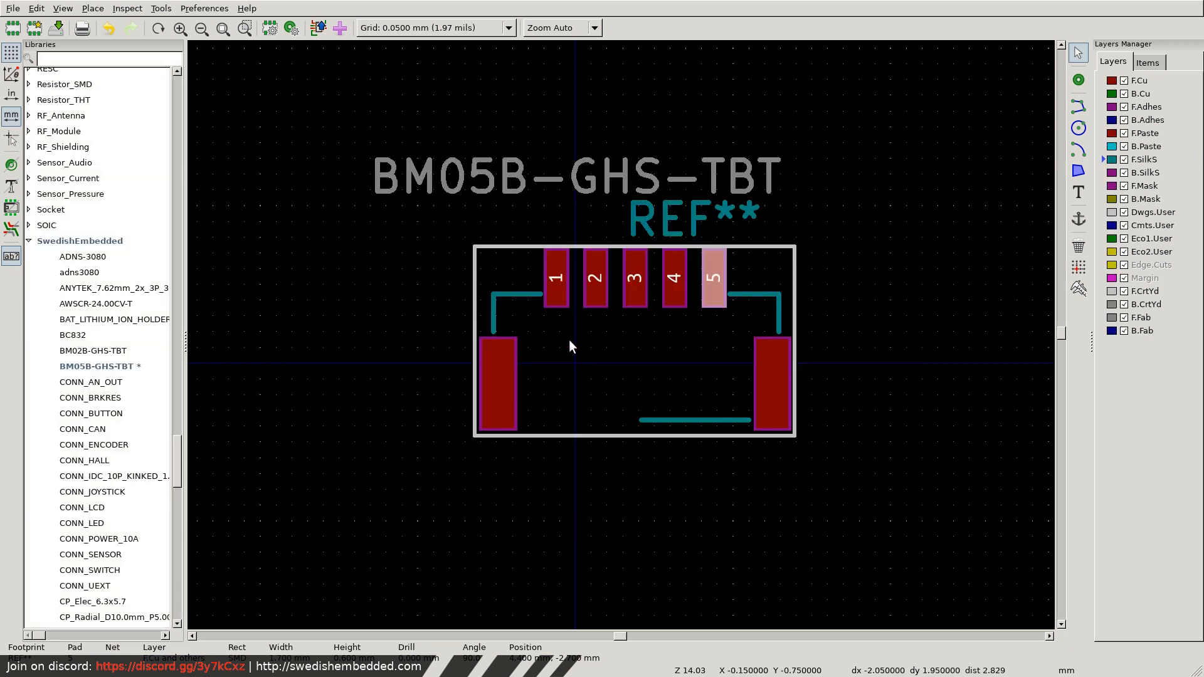
# Extend the lower silkscreen line leftward to about X -1.7 mm, just short of the left mounting pad.
pyautogui.click(667, 419)
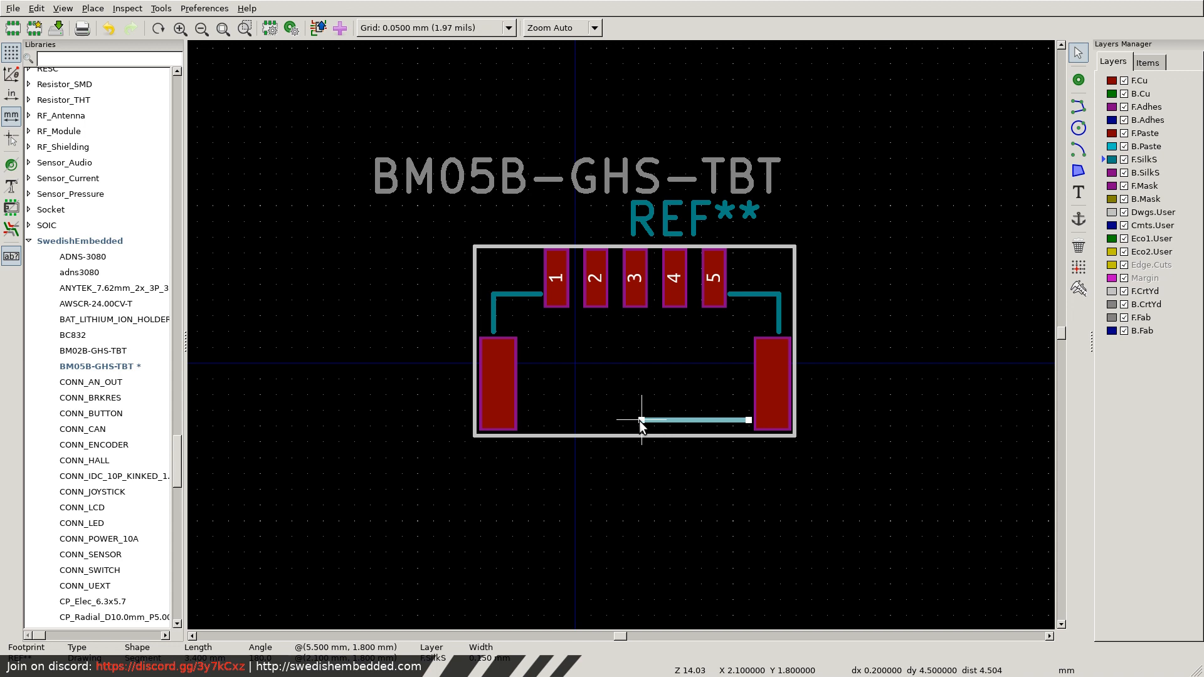
pyautogui.moveTo(640, 420); pyautogui.dragTo(524, 421)
pyautogui.scroll(5, 517, 420)
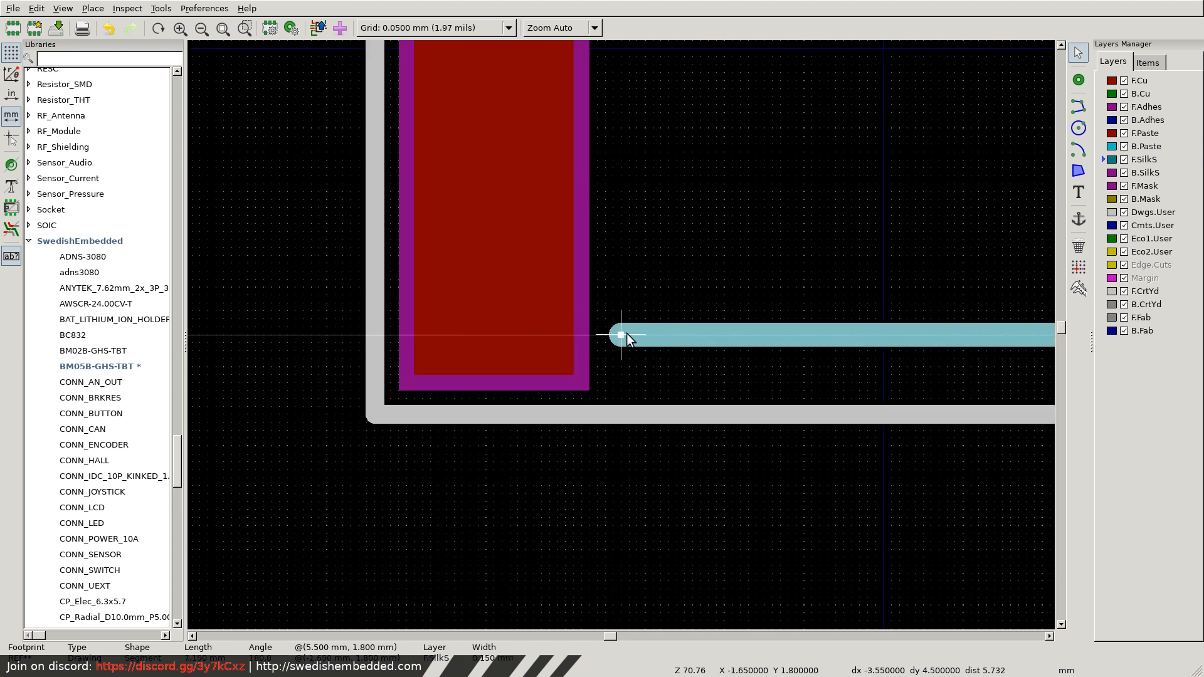
pyautogui.scroll(-2, 619, 334)
pyautogui.scroll(4, 625, 335)
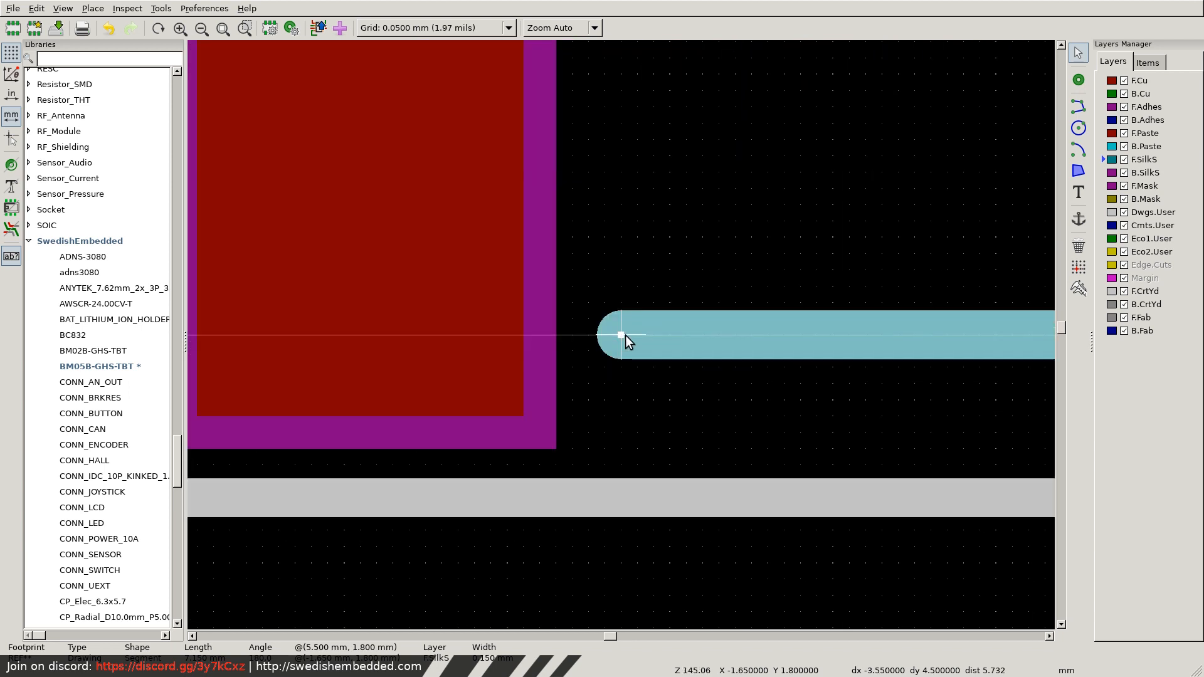
pyautogui.scroll(-6, 620, 334)
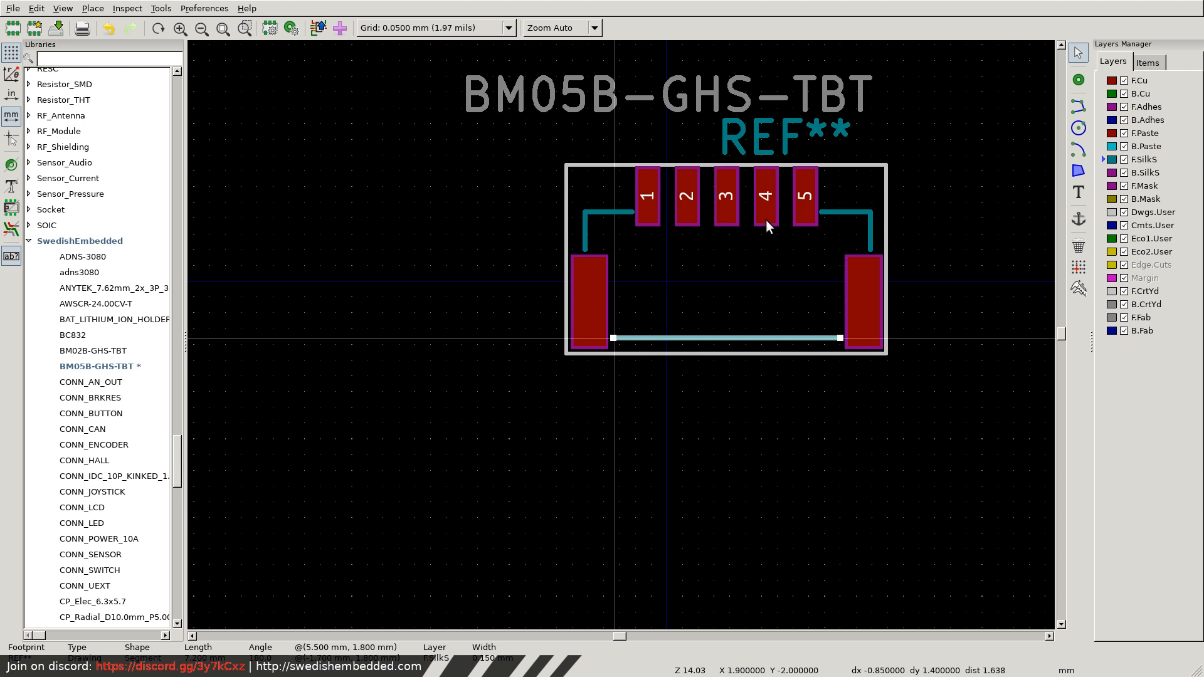
pyautogui.press('Escape')
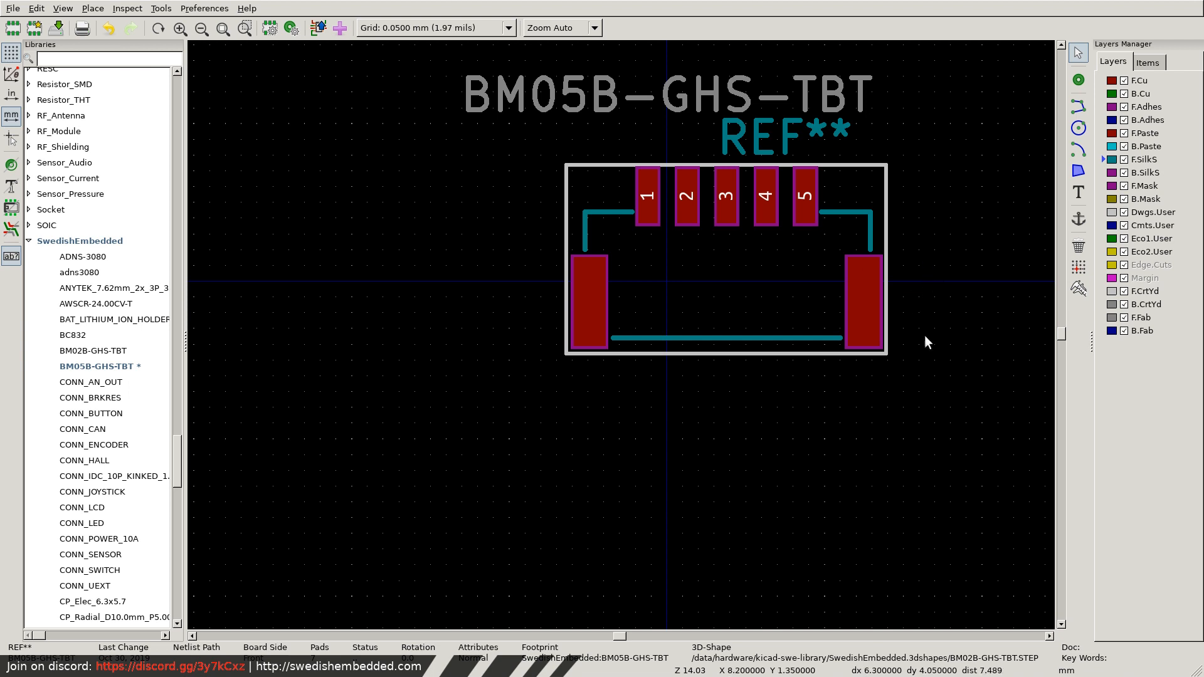
# Select all pads, outlines and the REF** text and move them about 2 mm left to centre the footprint on the origin.
pyautogui.moveTo(926, 414); pyautogui.dragTo(508, 160)
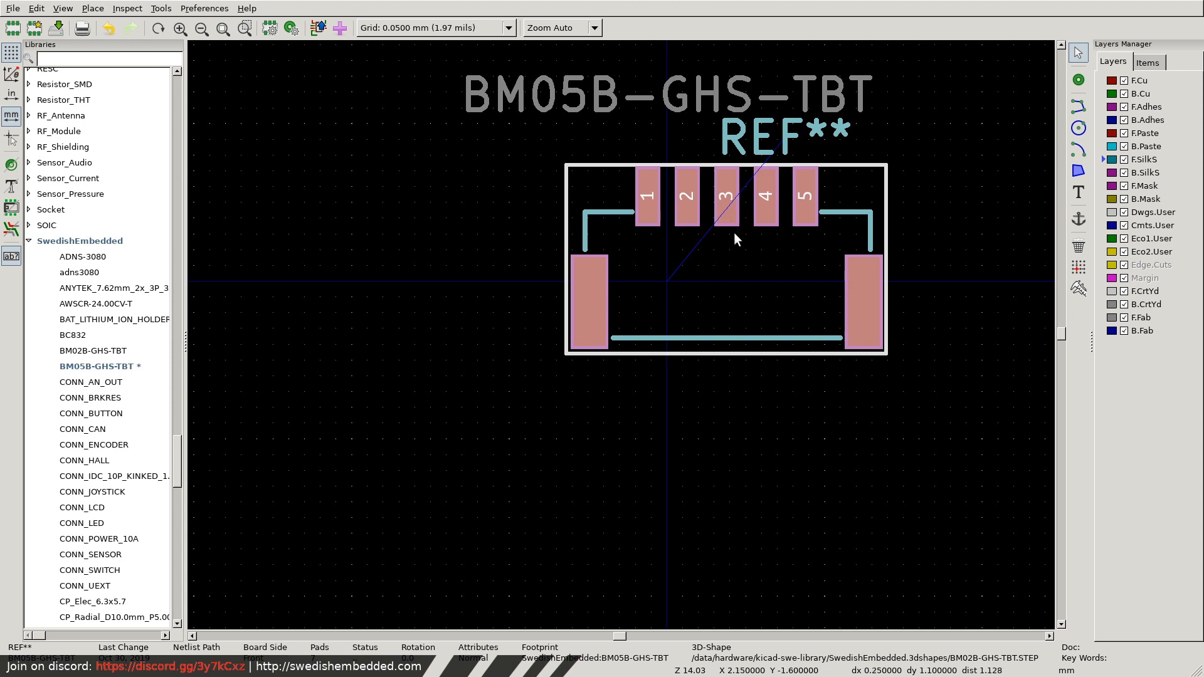
pyautogui.press('m')
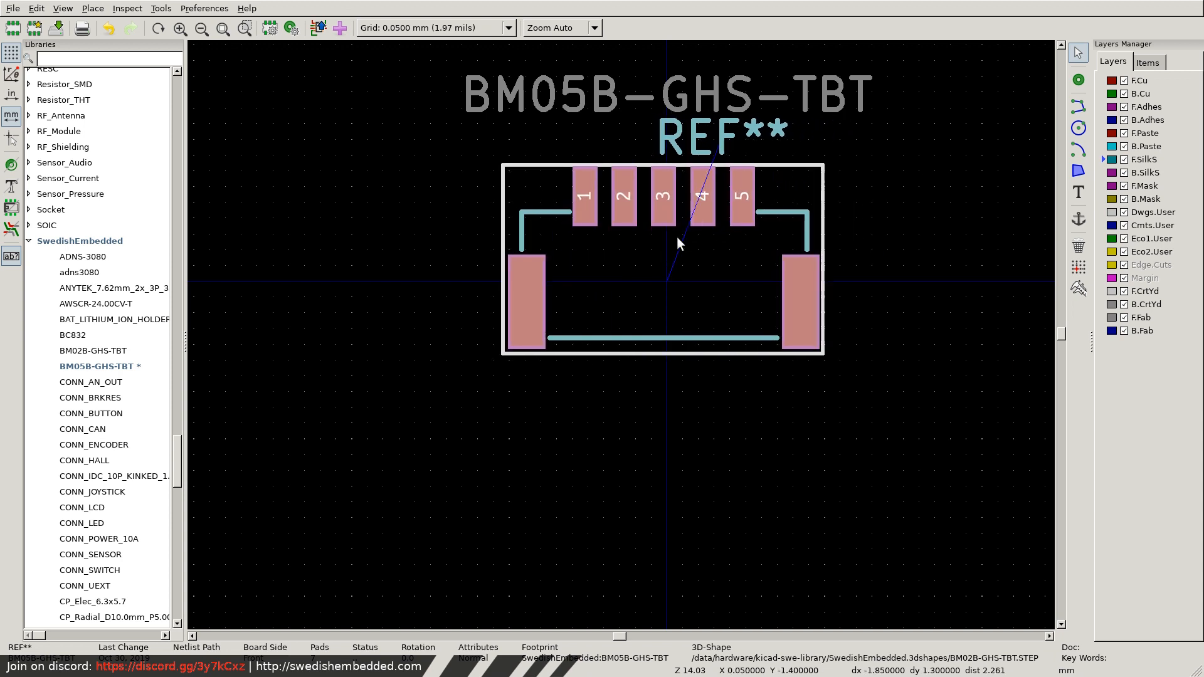
pyautogui.scroll(-1, 773, 211)
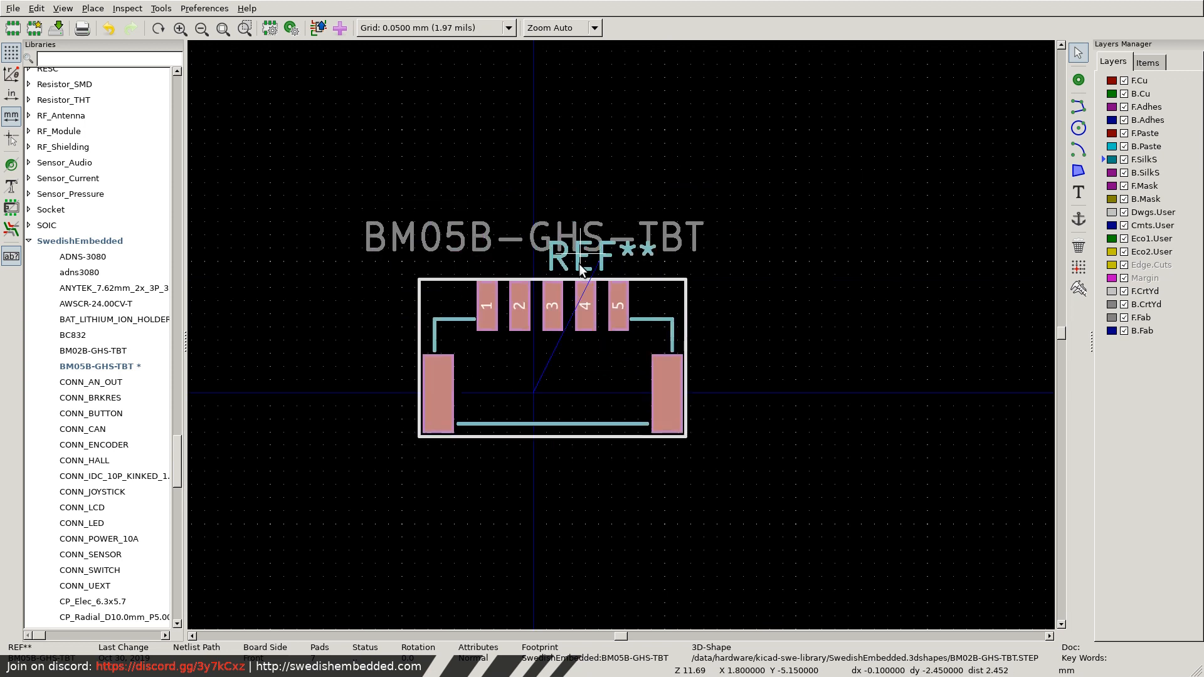
pyautogui.click(558, 270)
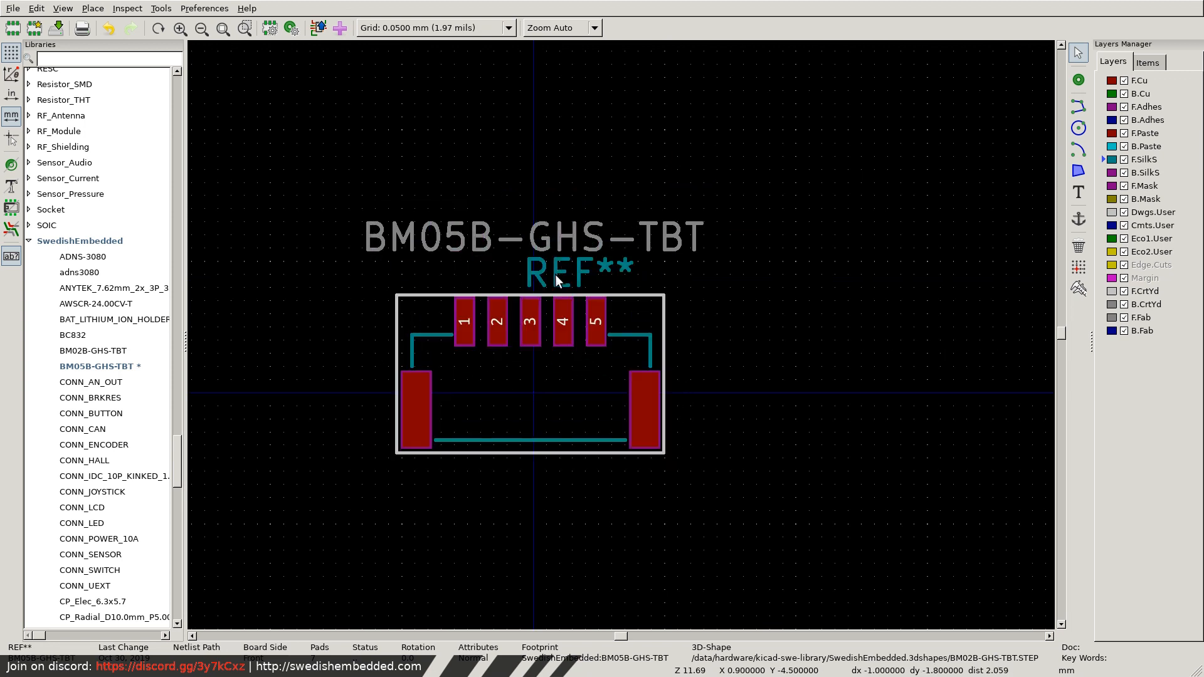
# Move the REF** text to the right of the courtyard and the BM05B-GHS-TBT value text higher above the footprint.
pyautogui.press('m')
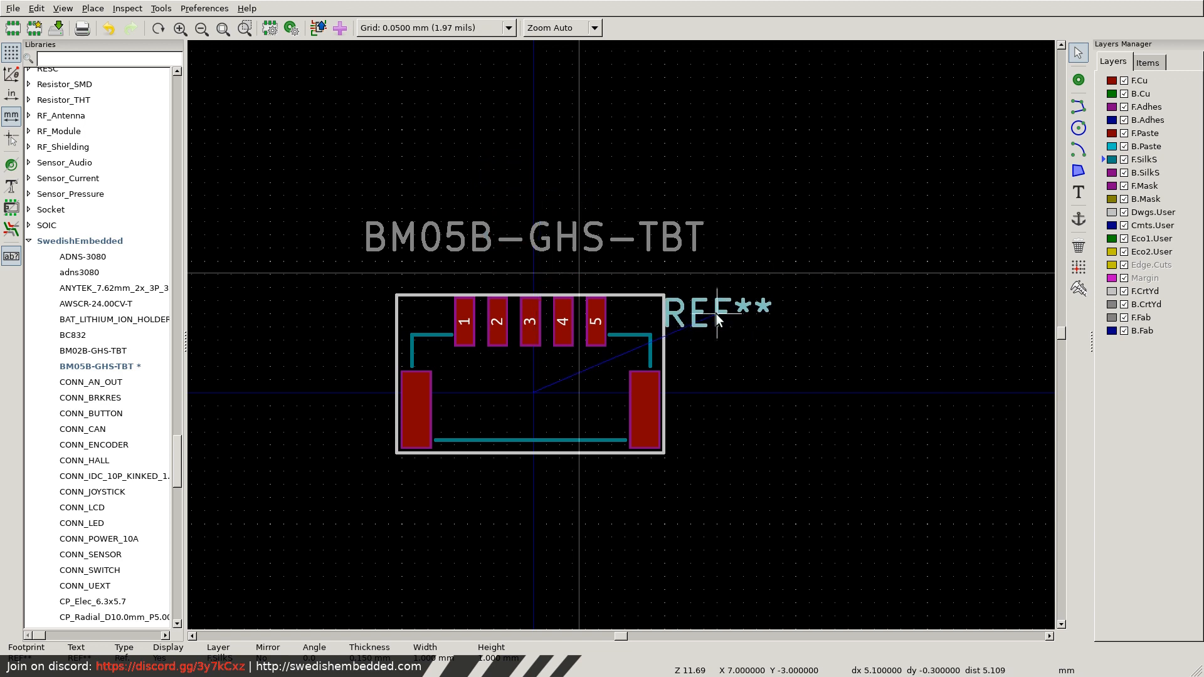
pyautogui.click(723, 310)
pyautogui.press('m')
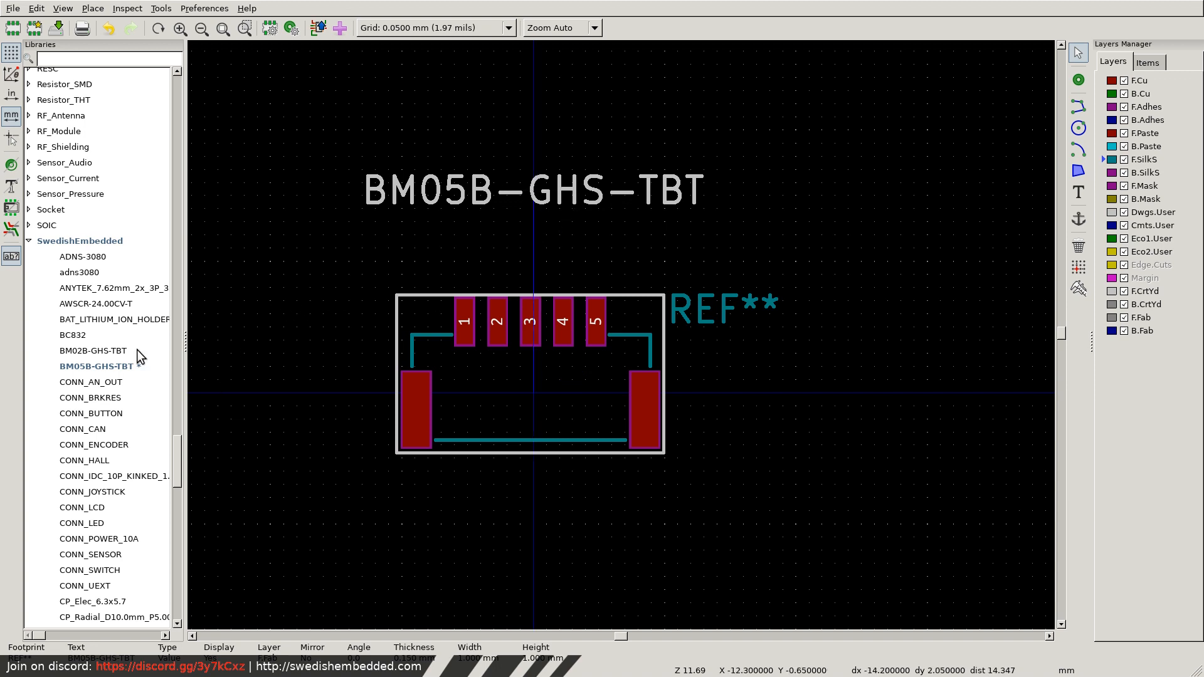
# Save the BM05B-GHS-TBT footprint to the SwedishEmbedded library.
pyautogui.click(101, 370)
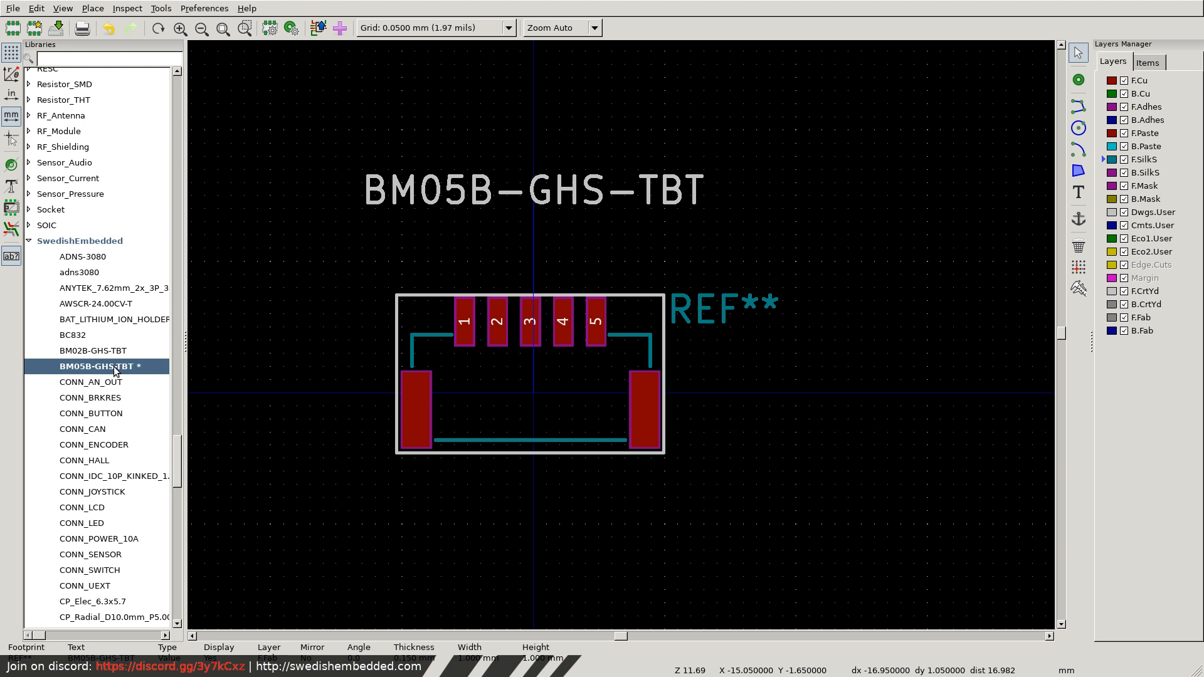
pyautogui.hotkey('ctrl', 's')
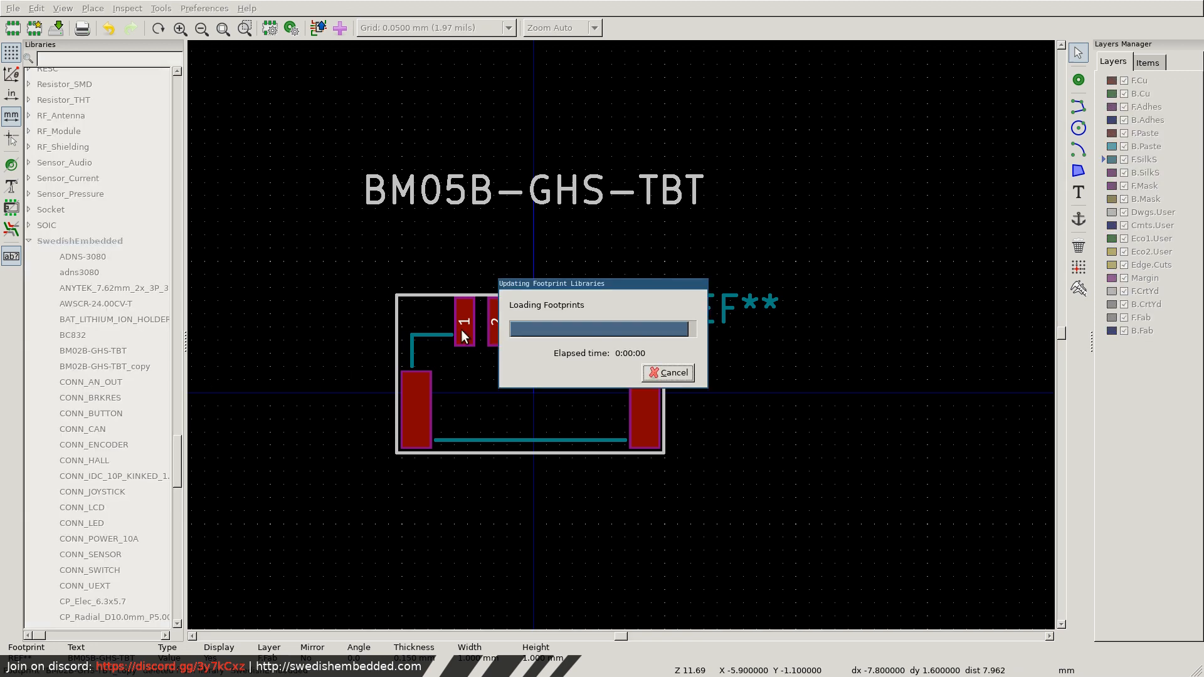
pyautogui.scroll(3, 105, 226)
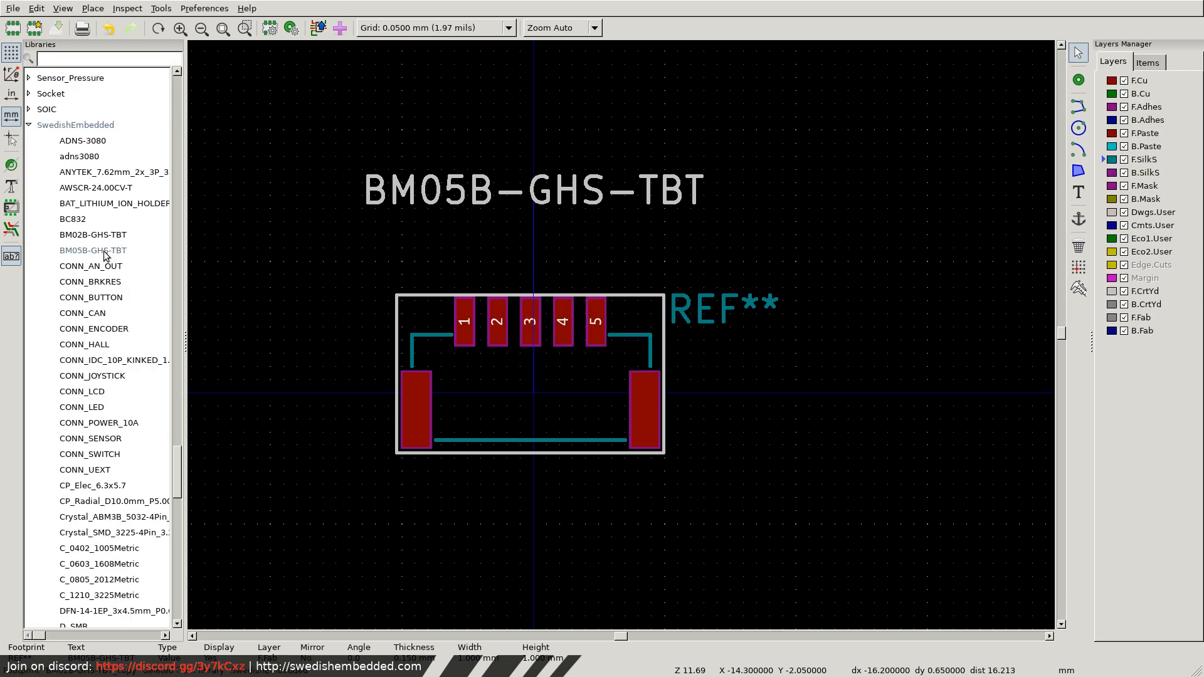
pyautogui.rightClick(101, 252)
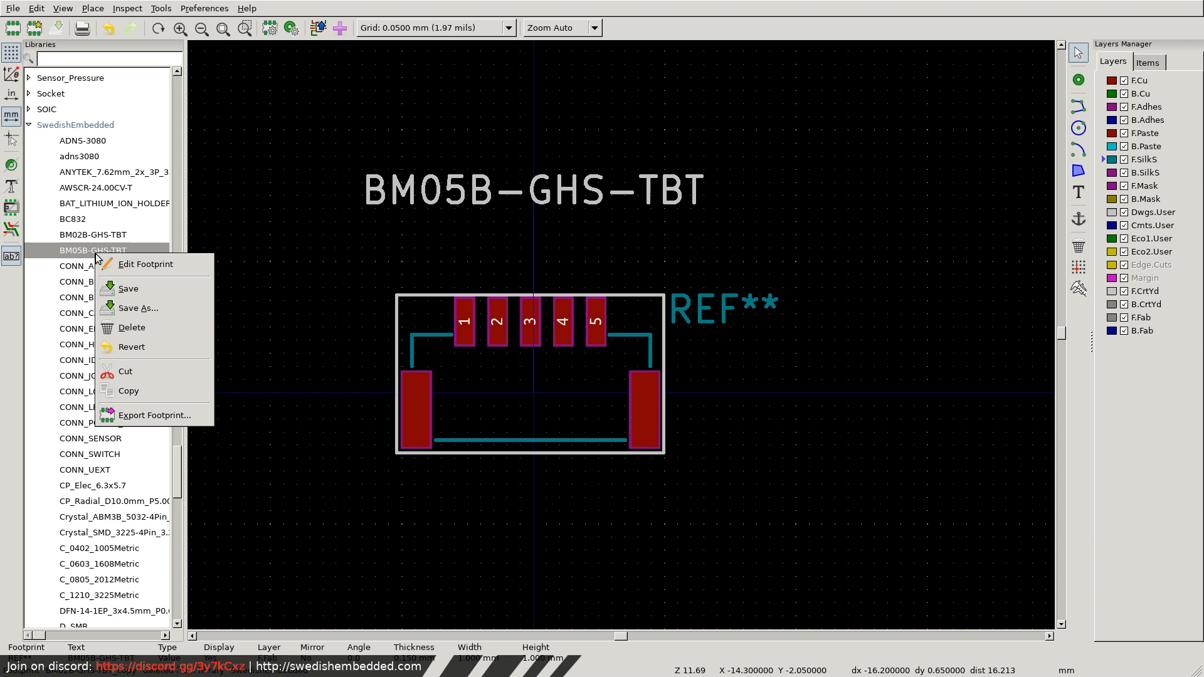
pyautogui.click(786, 480)
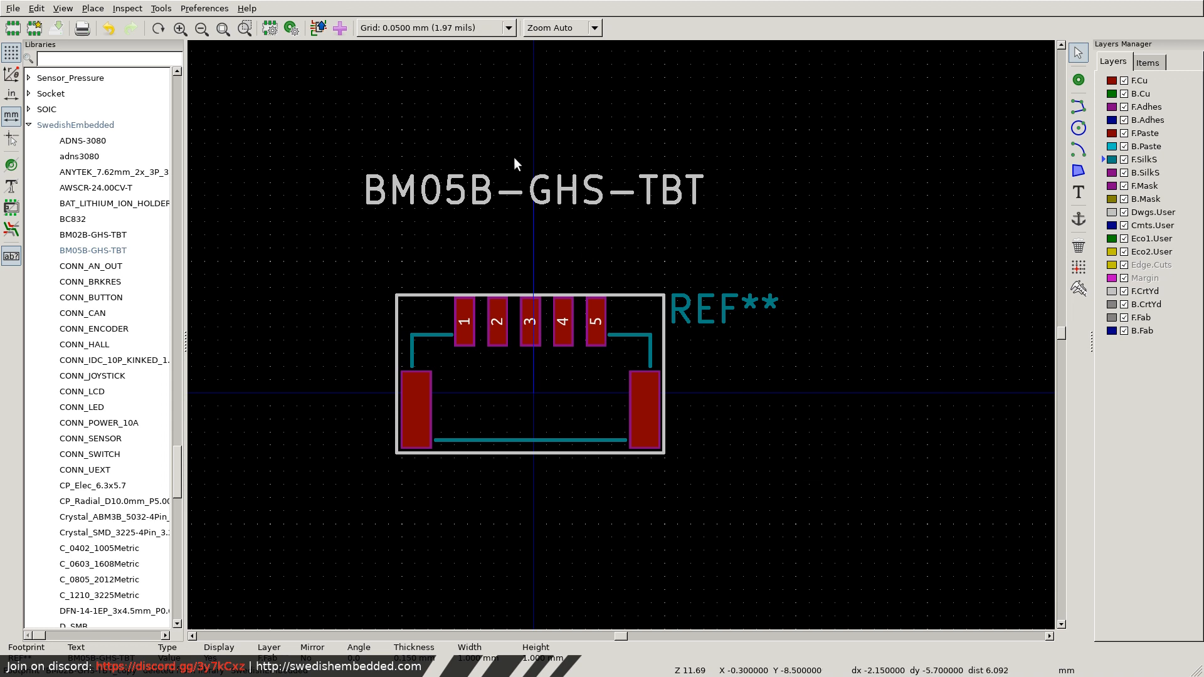
# Move the BM05B-GHS-TBT value text down to just above the courtyard and duplicate the footprint within the SwedishEmbedded library.
pyautogui.press('m')
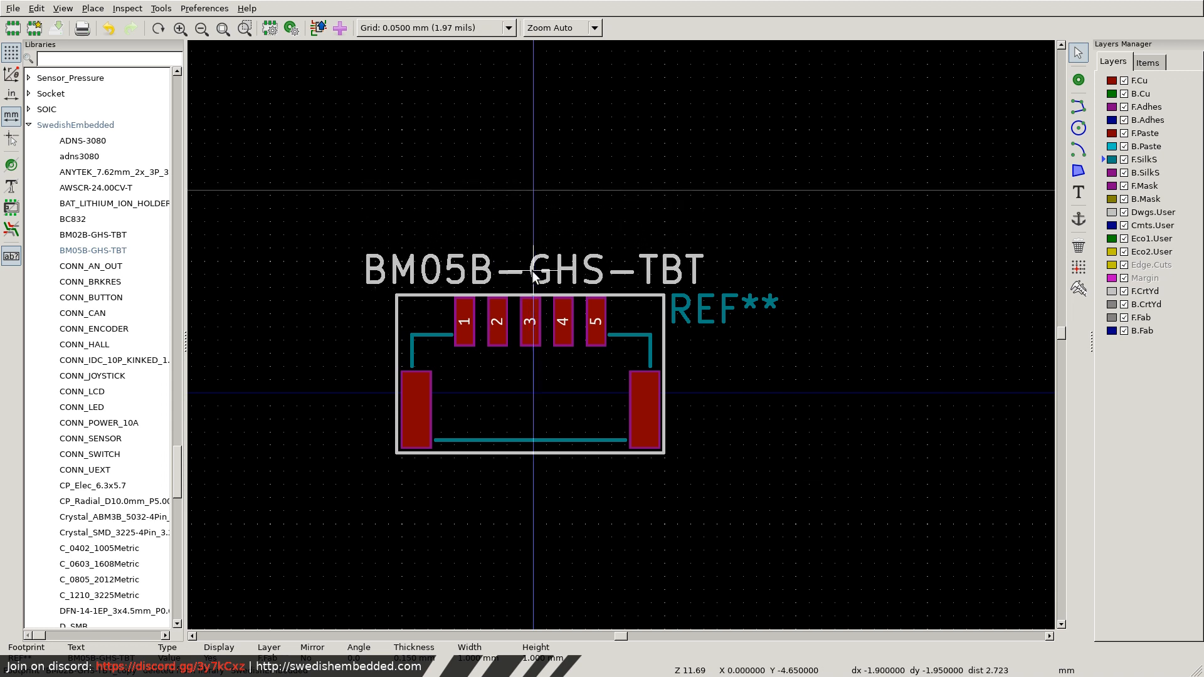
pyautogui.click(532, 270)
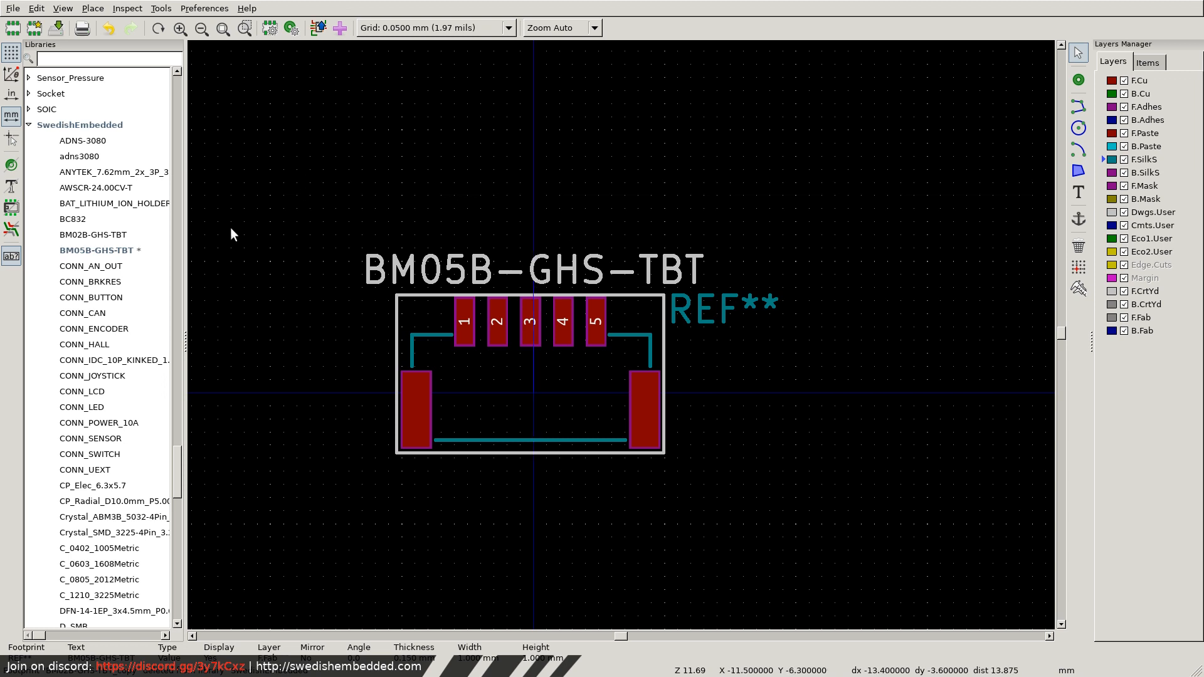
pyautogui.rightClick(92, 250)
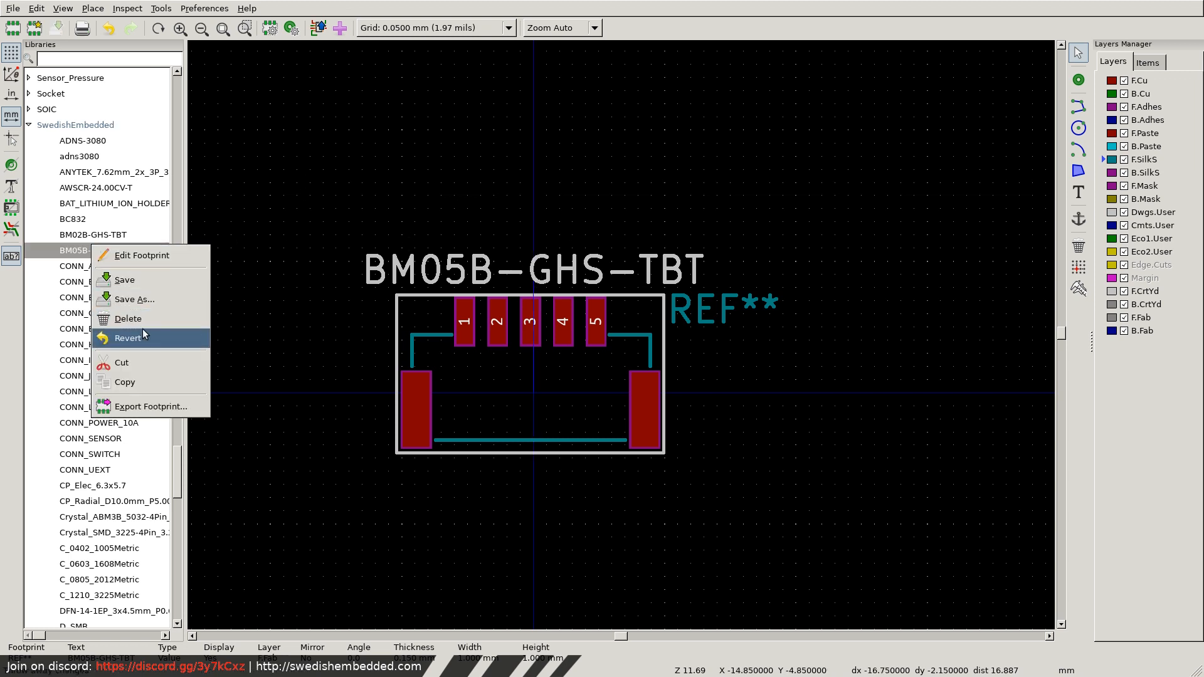
pyautogui.click(133, 384)
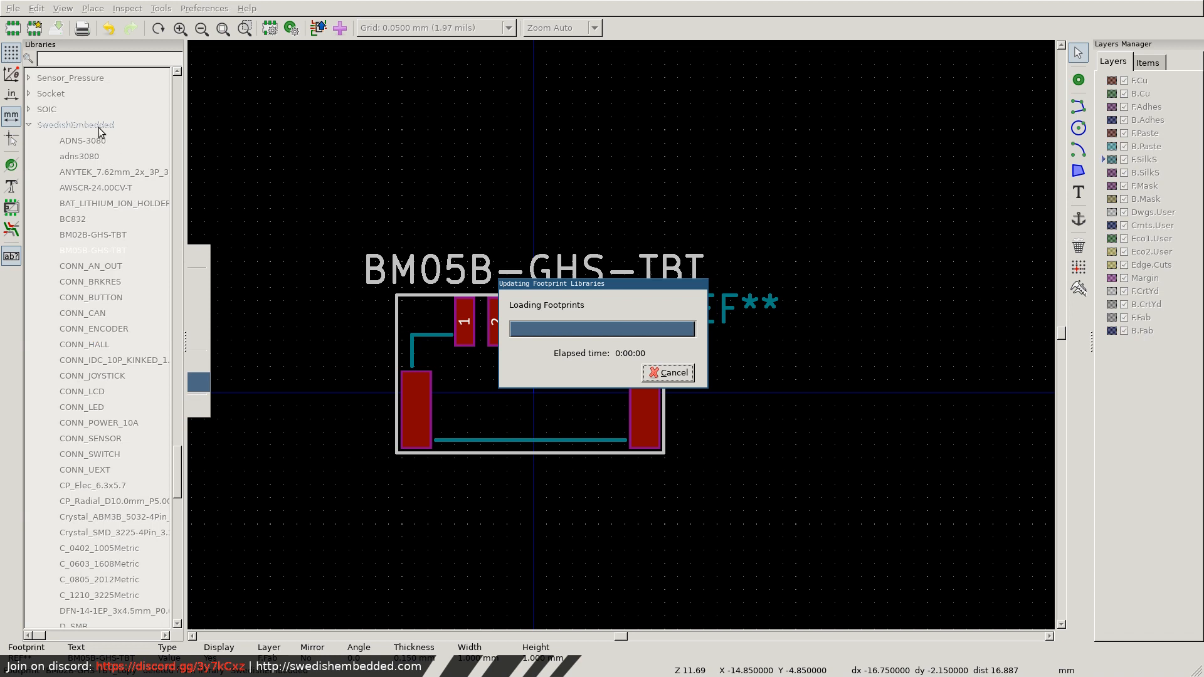
pyautogui.rightClick(85, 248)
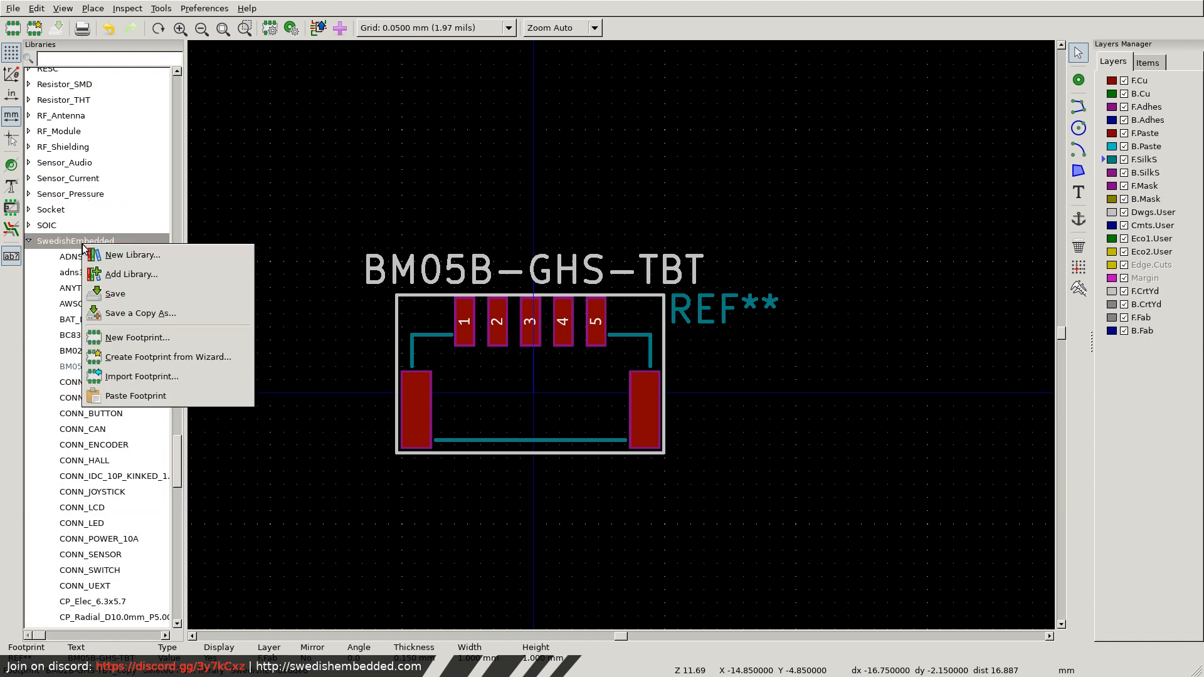
pyautogui.click(145, 396)
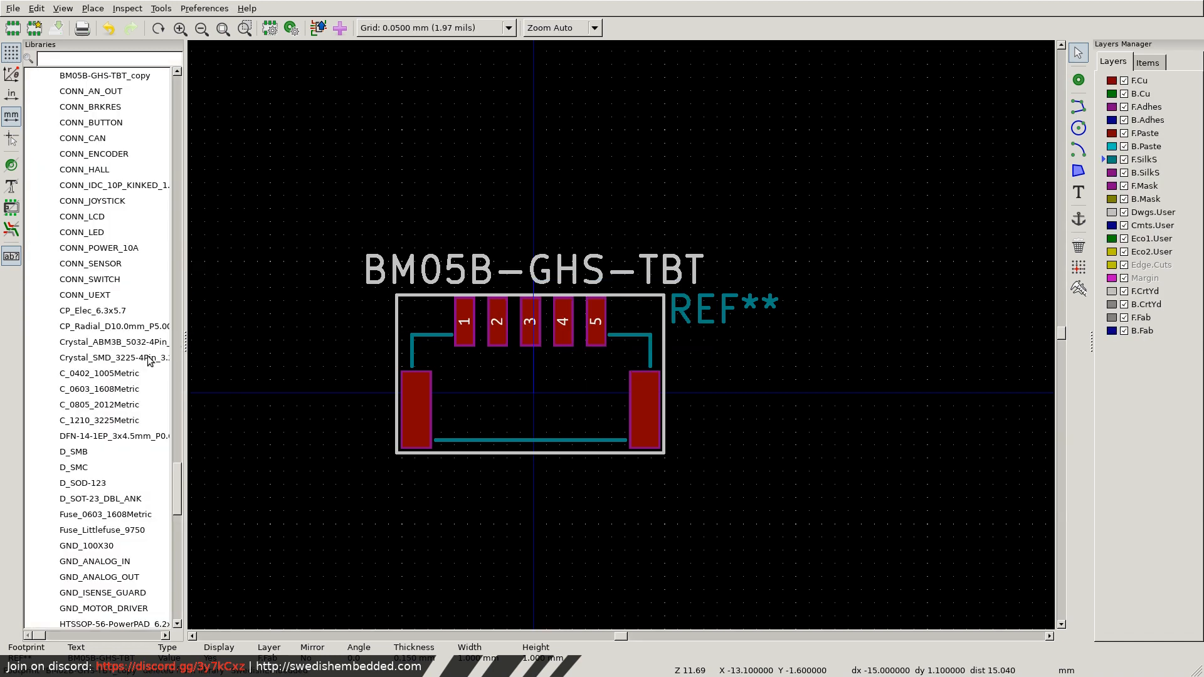
# Open the BM05B-GHS-TBT_copy footprint and change its name and value text to BM05B-GHS-TBT_RS422.
pyautogui.scroll(6, 122, 333)
pyautogui.scroll(-7, 124, 334)
pyautogui.scroll(6, 124, 340)
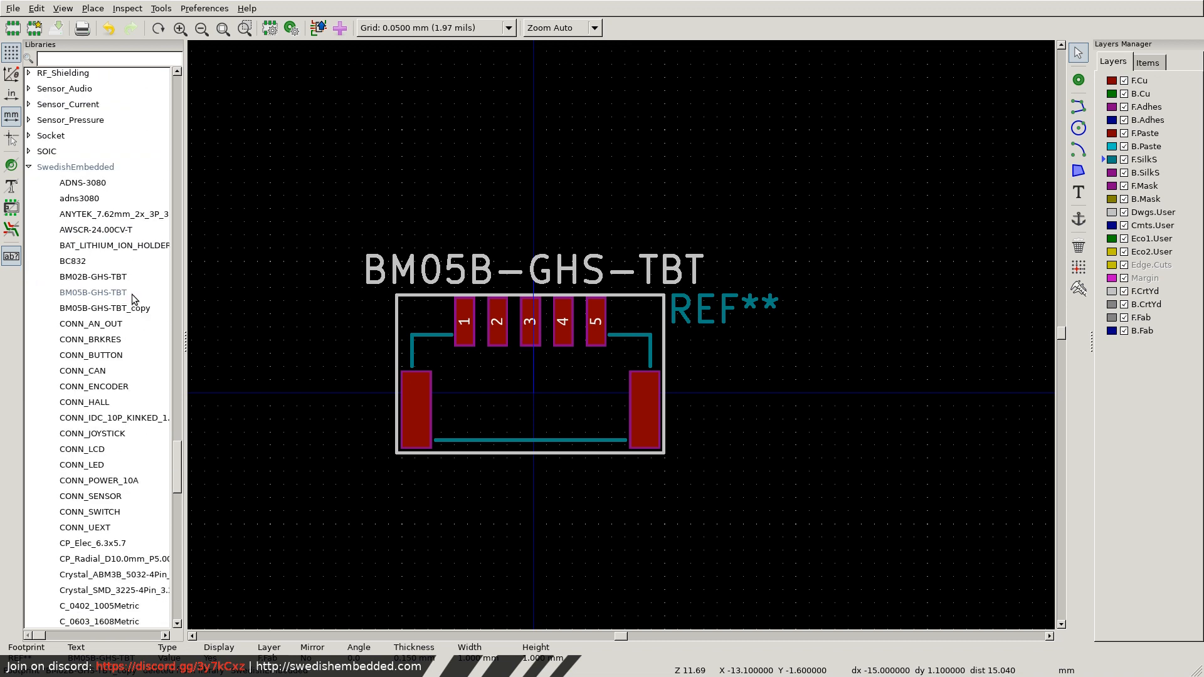
pyautogui.doubleClick(124, 308)
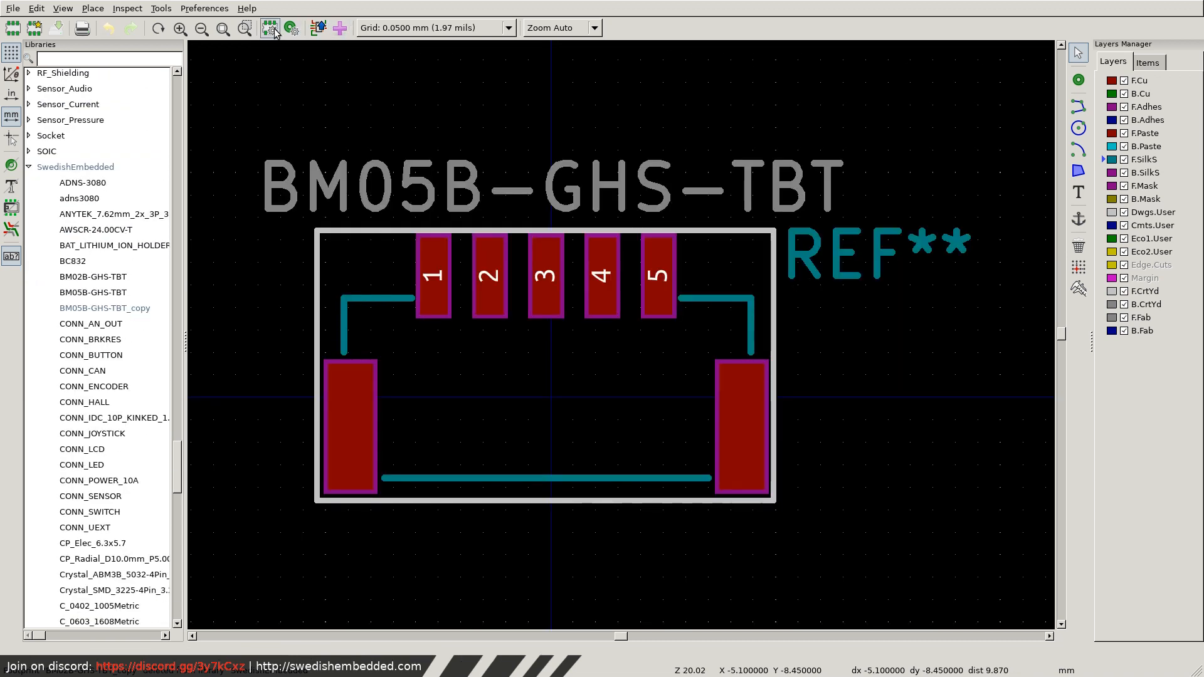
pyautogui.click(321, 29)
pyautogui.click(494, 337)
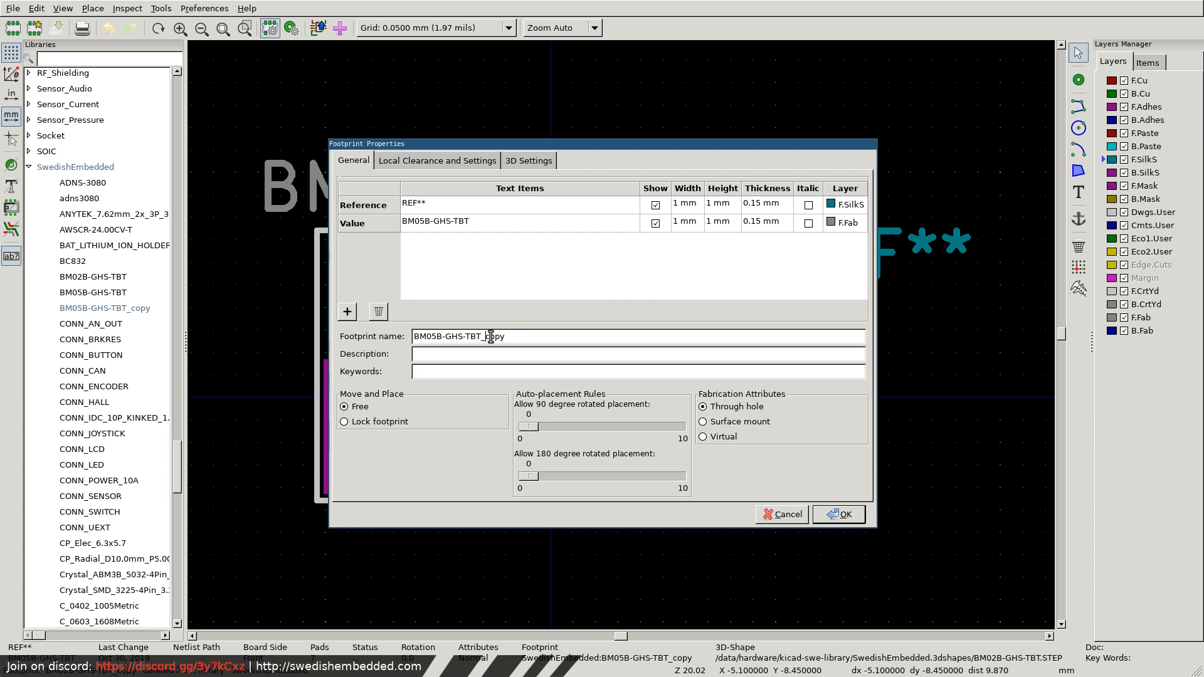
pyautogui.doubleClick(491, 337)
pyautogui.write('RS422')
pyautogui.press('Return')
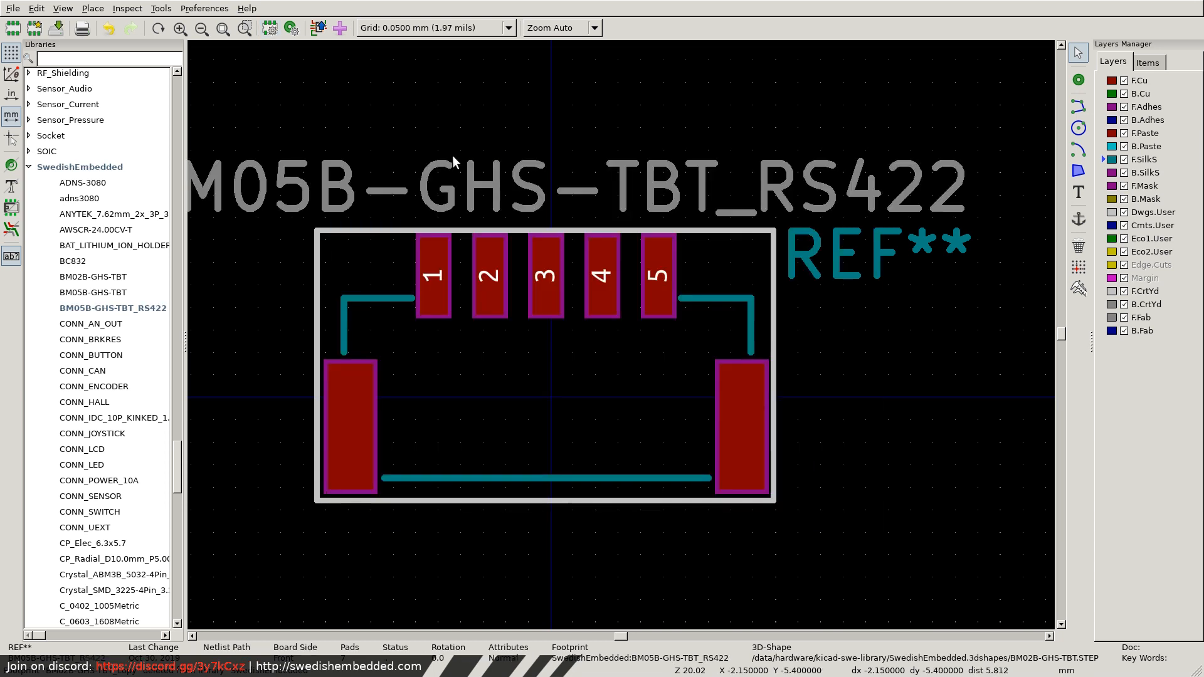
# Move the value text higher above the footprint and place a vertical F.SilkS label TXP above pad 1.
pyautogui.click(548, 181)
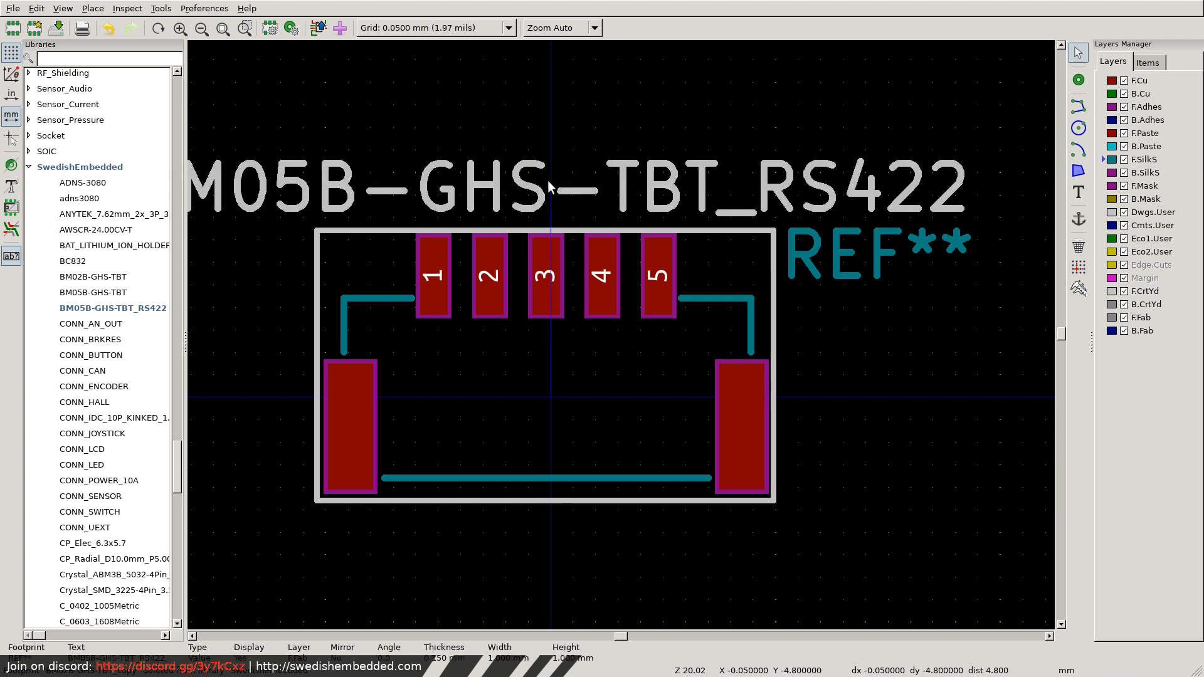
pyautogui.moveTo(548, 180); pyautogui.dragTo(551, 115)
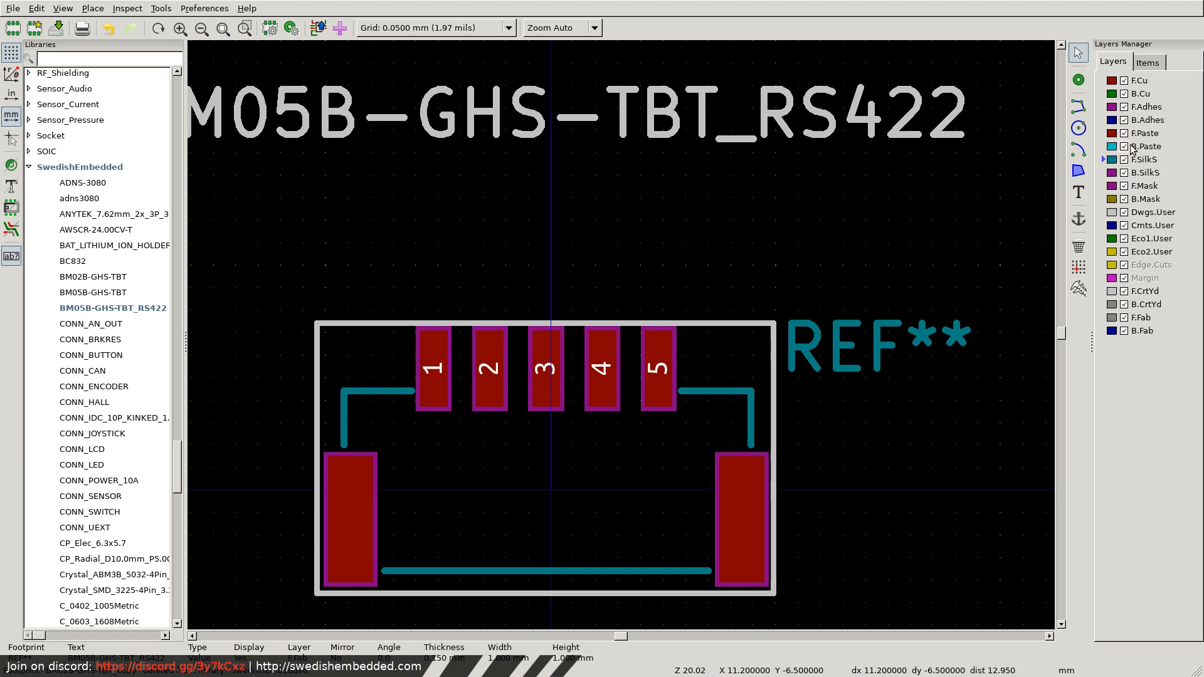
pyautogui.click(1079, 193)
pyautogui.click(434, 272)
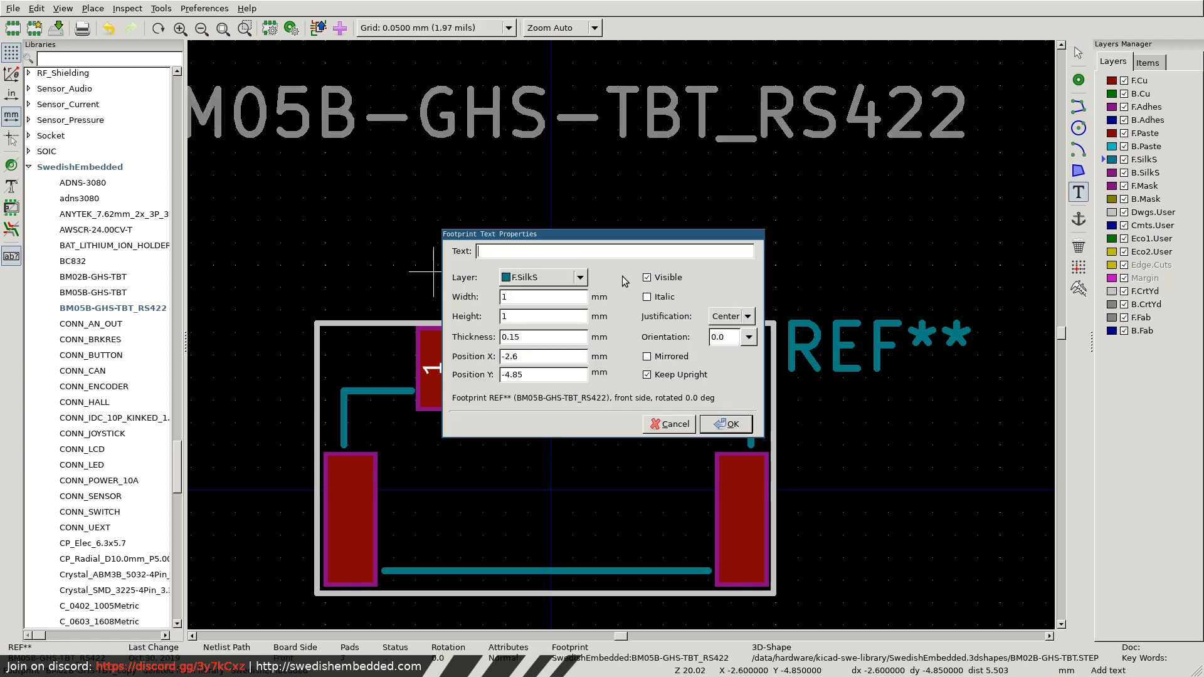
pyautogui.write('TXP')
pyautogui.click(727, 423)
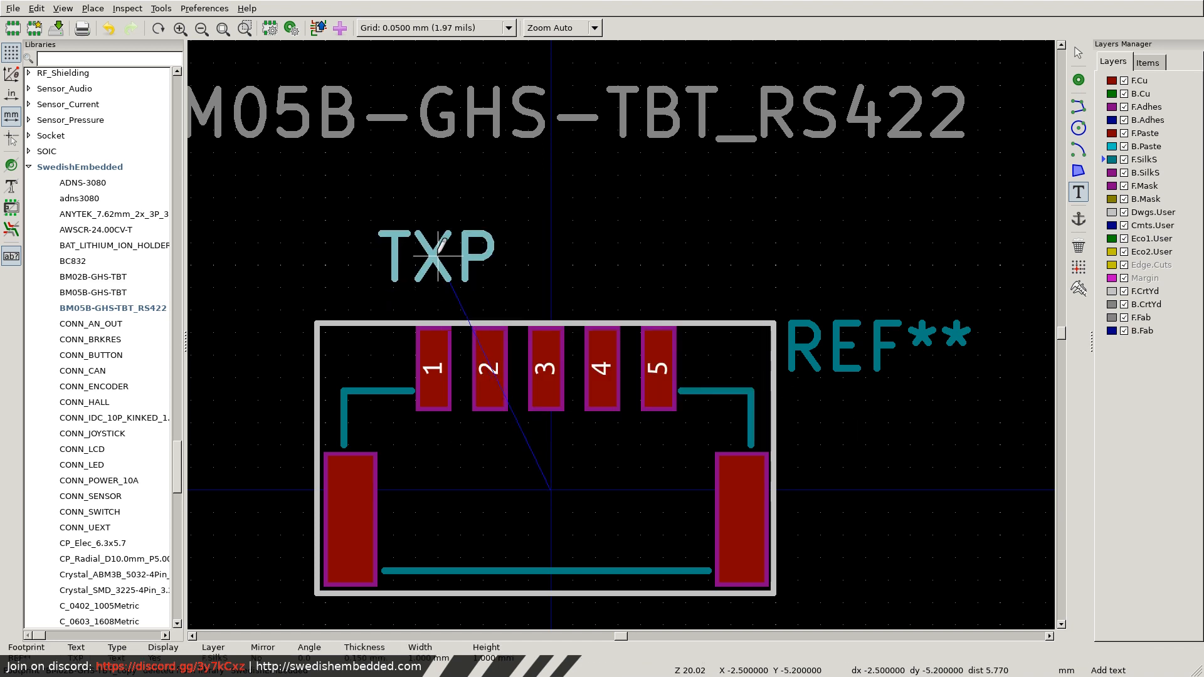
pyautogui.press('r')
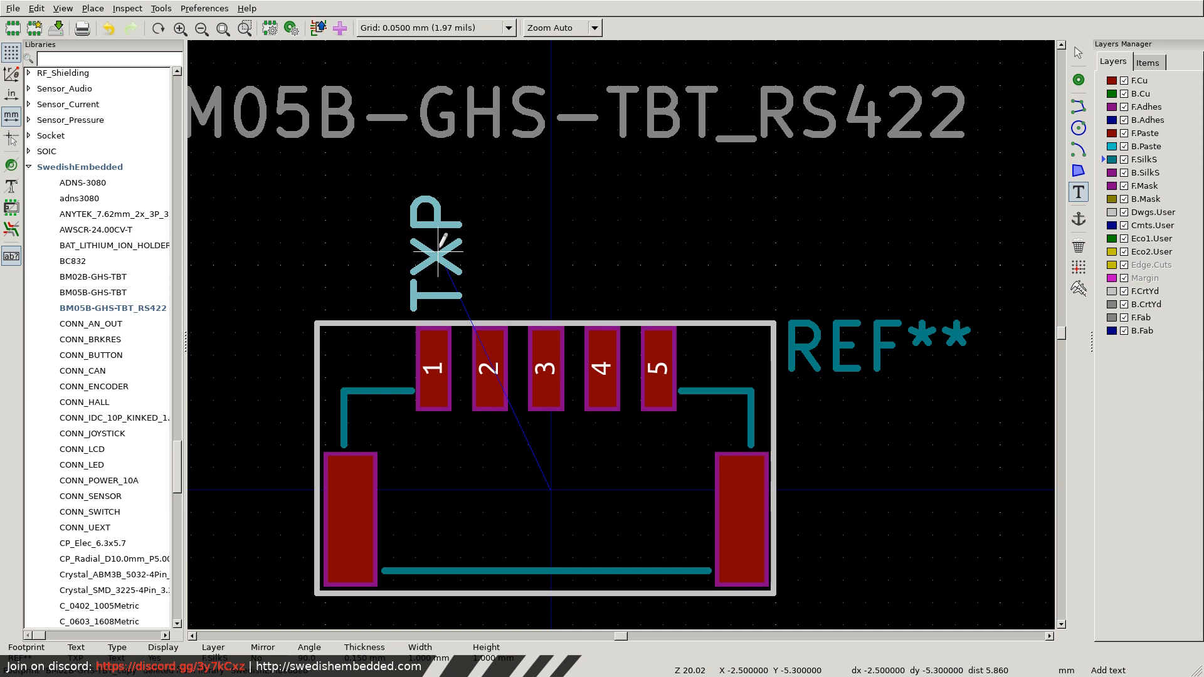
pyautogui.click(438, 250)
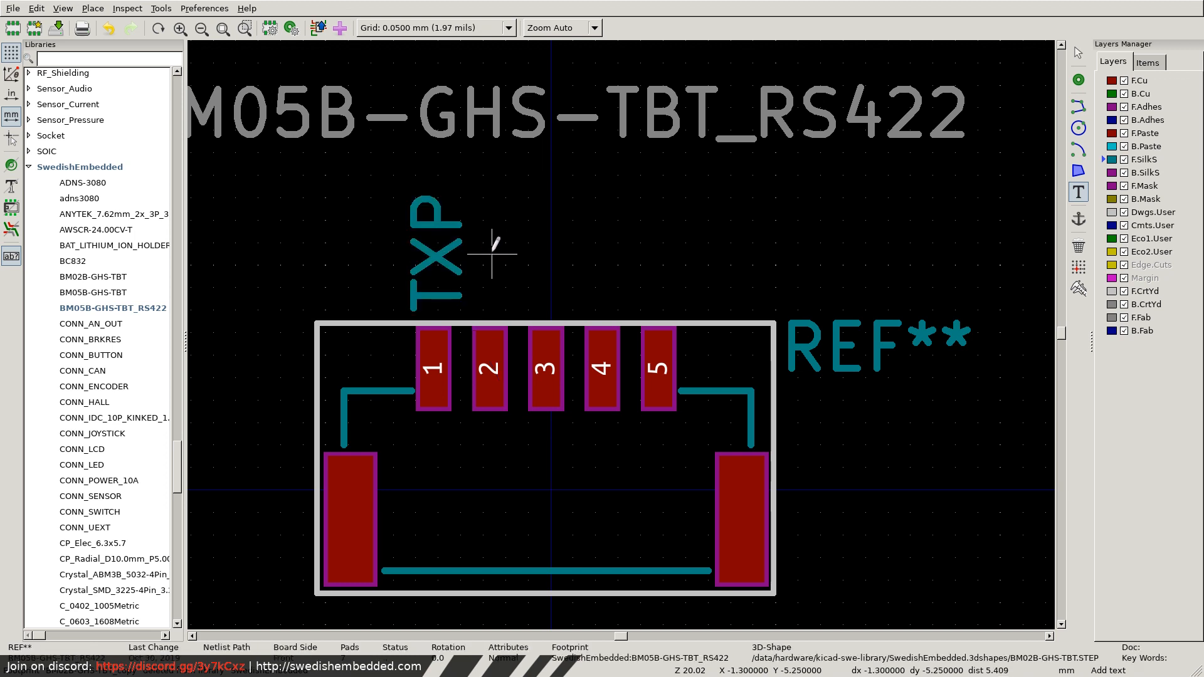
# Add vertical silkscreen labels TXN above pad 2 and RXP above pad 3, aligned with the TXP label.
pyautogui.click(492, 253)
pyautogui.write('TXN')
pyautogui.press('Return')
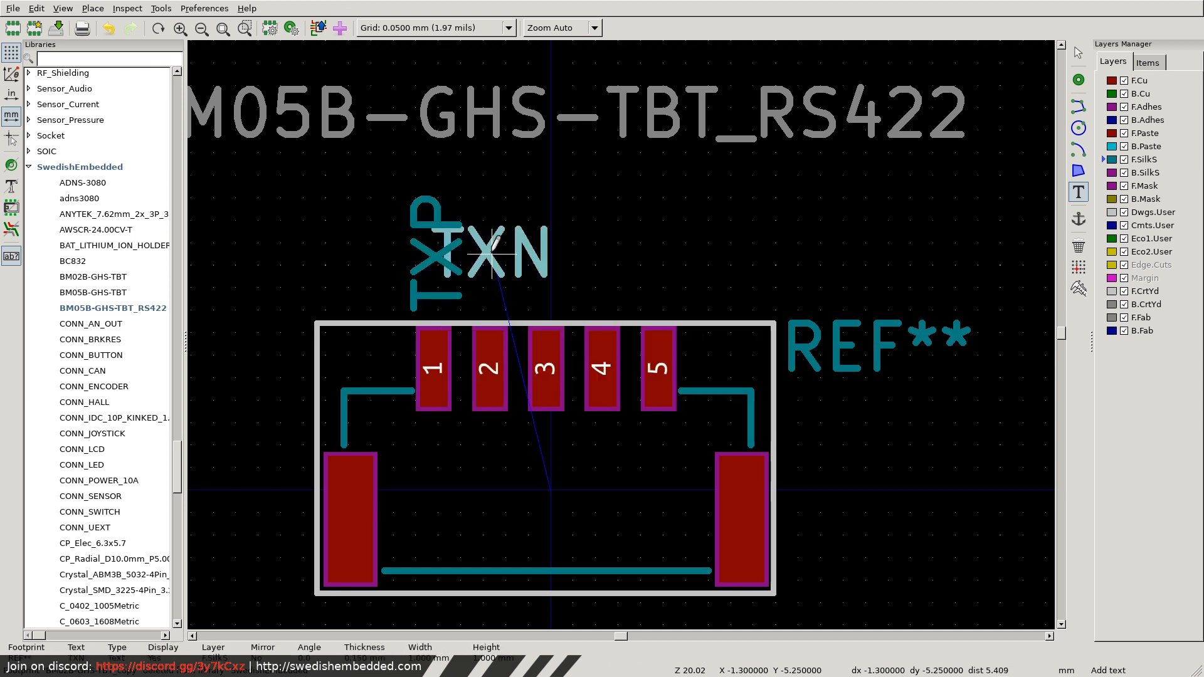
pyautogui.press('r')
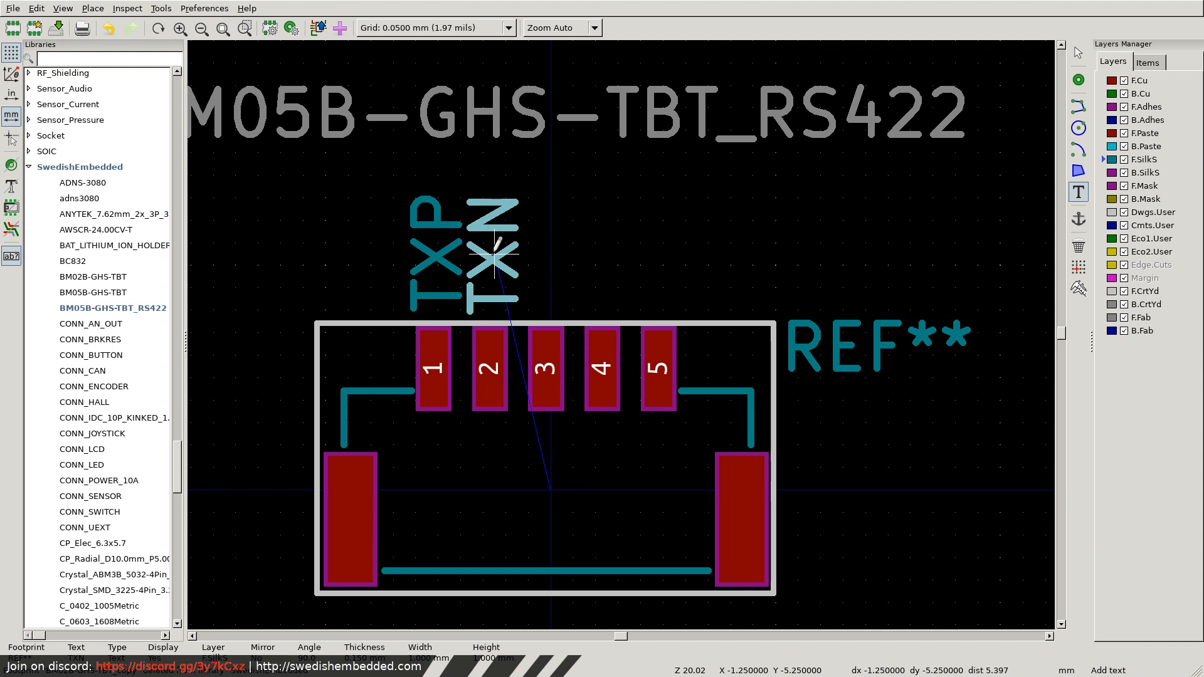
pyautogui.click(495, 257)
pyautogui.click(540, 254)
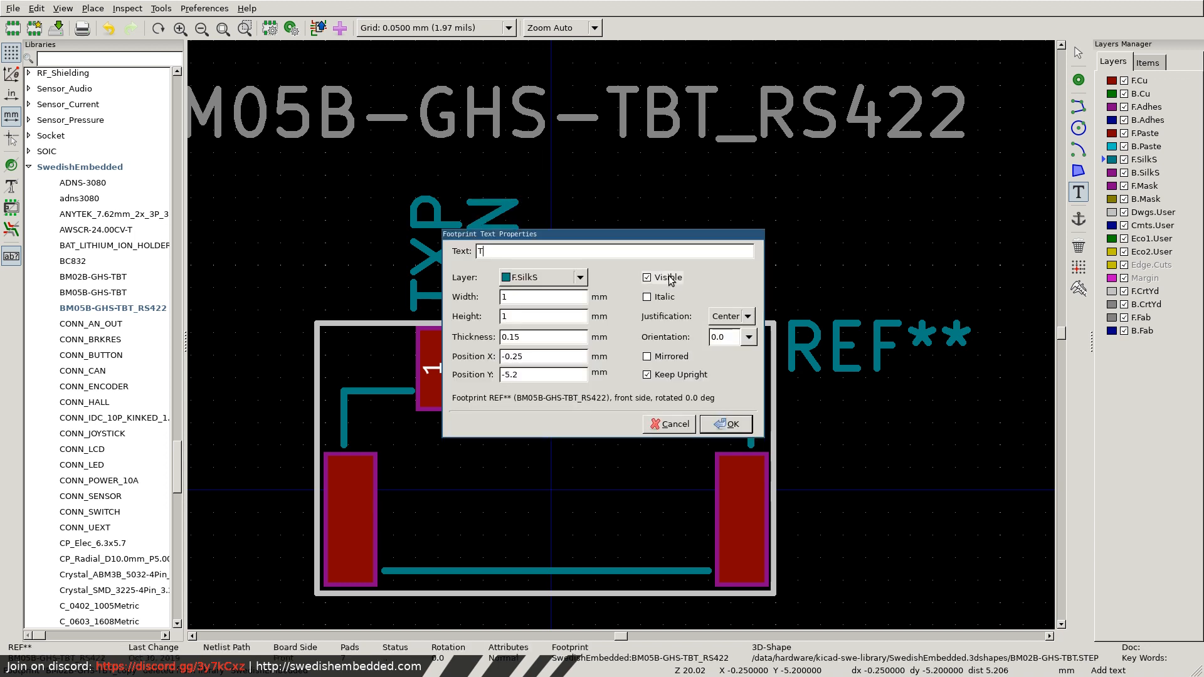
pyautogui.press('Return')
pyautogui.press('r')
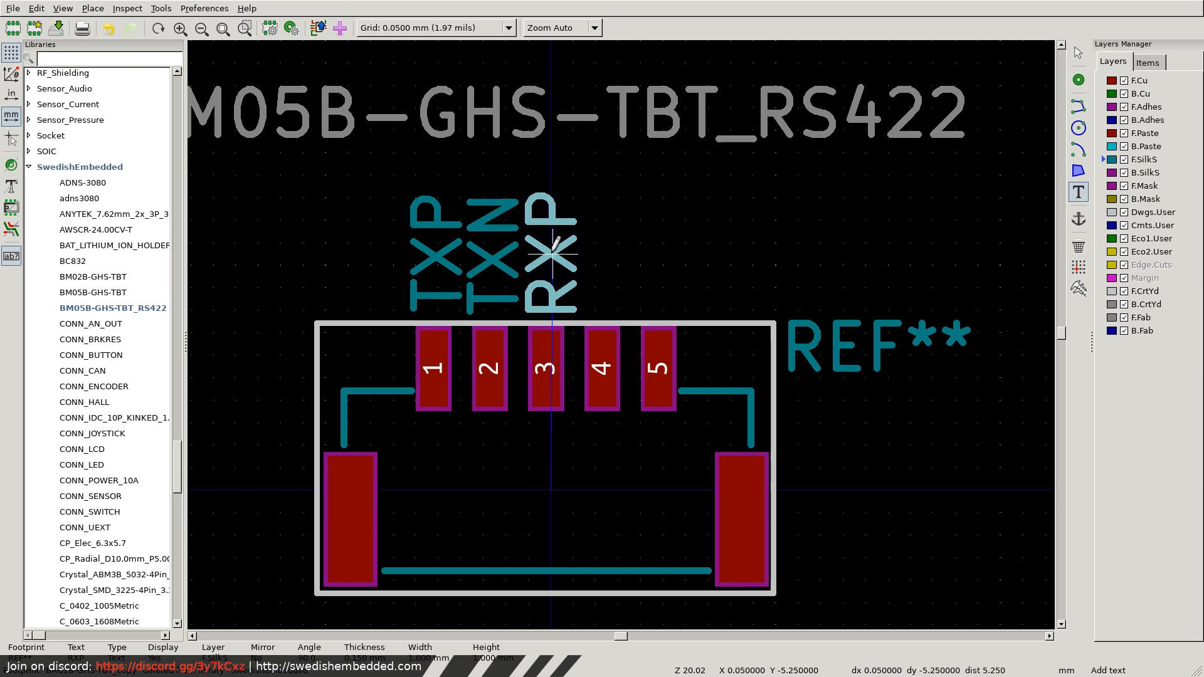
pyautogui.click(551, 254)
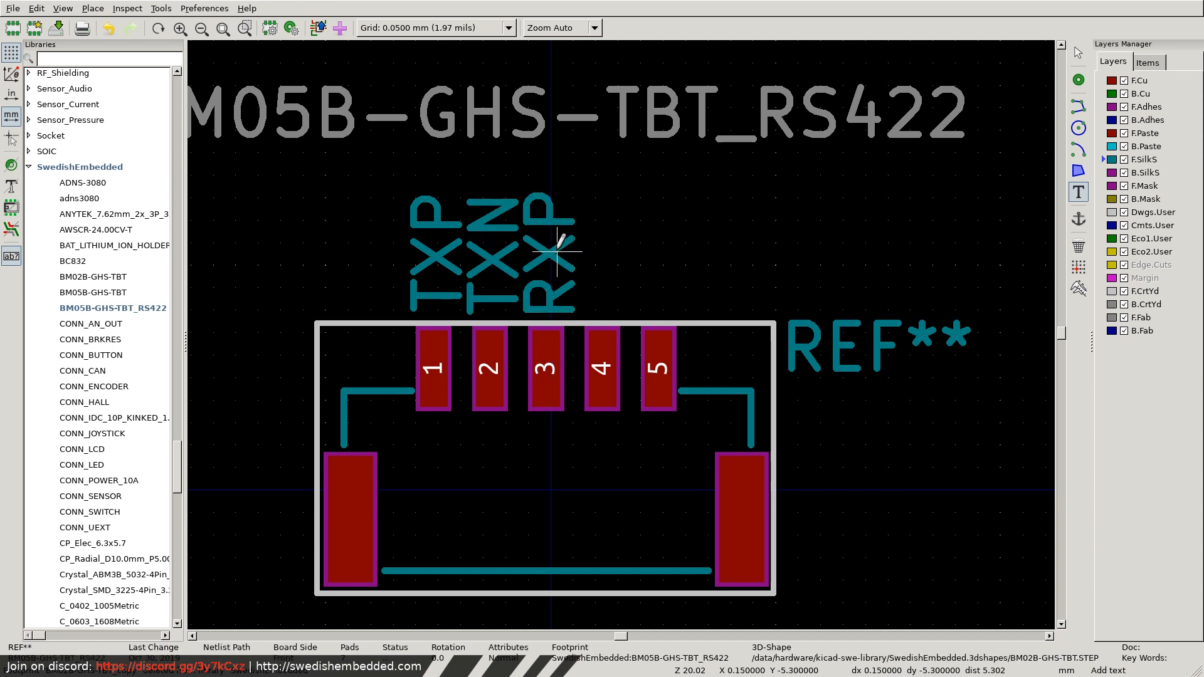
# Add vertical silkscreen labels RXN above pad 4 and GND above pad 5, aligned with the other pin labels.
pyautogui.click(617, 254)
pyautogui.write('RXN')
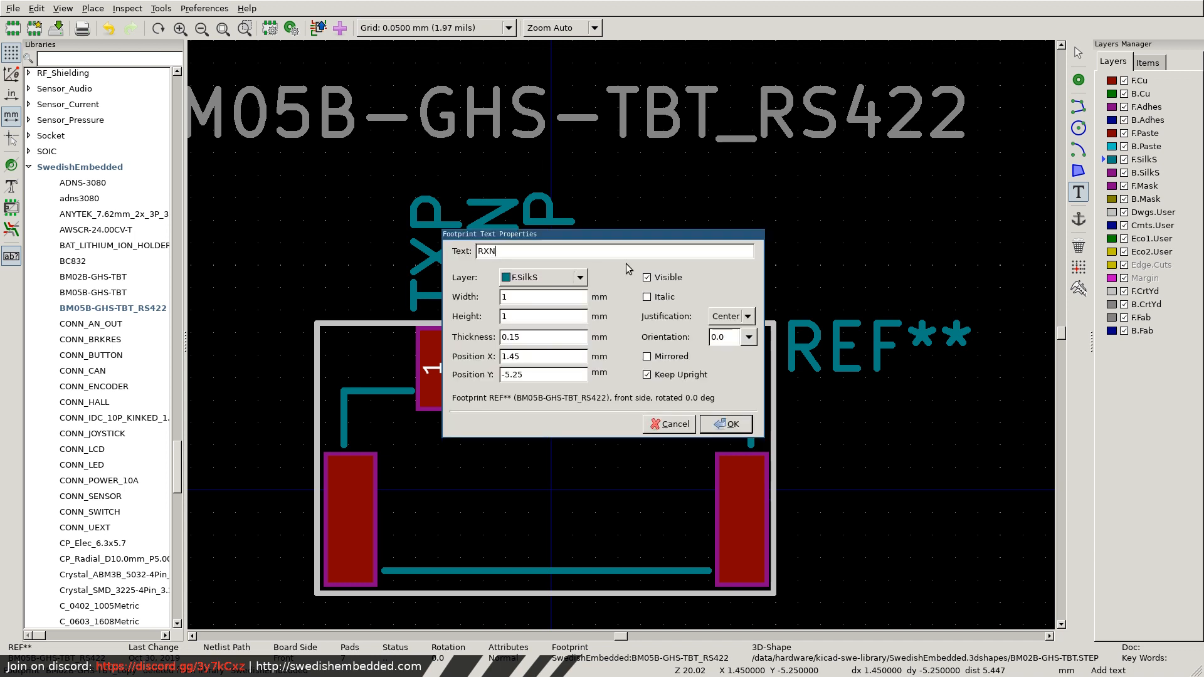
pyautogui.press('Return')
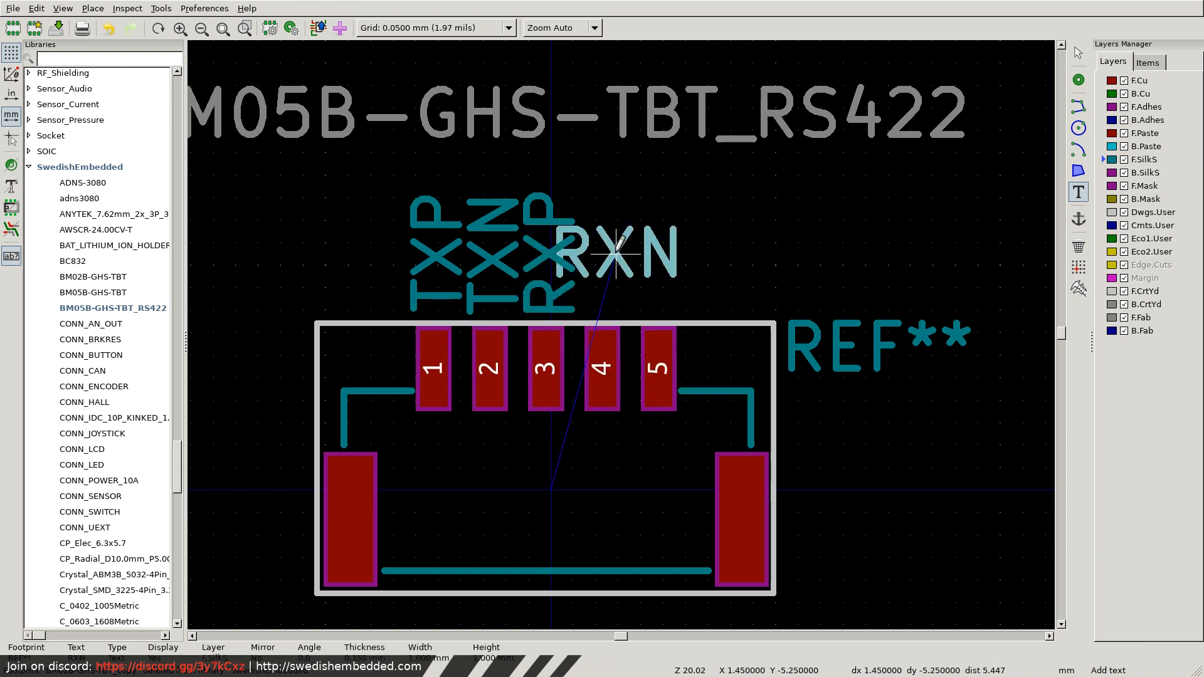
pyautogui.press('r')
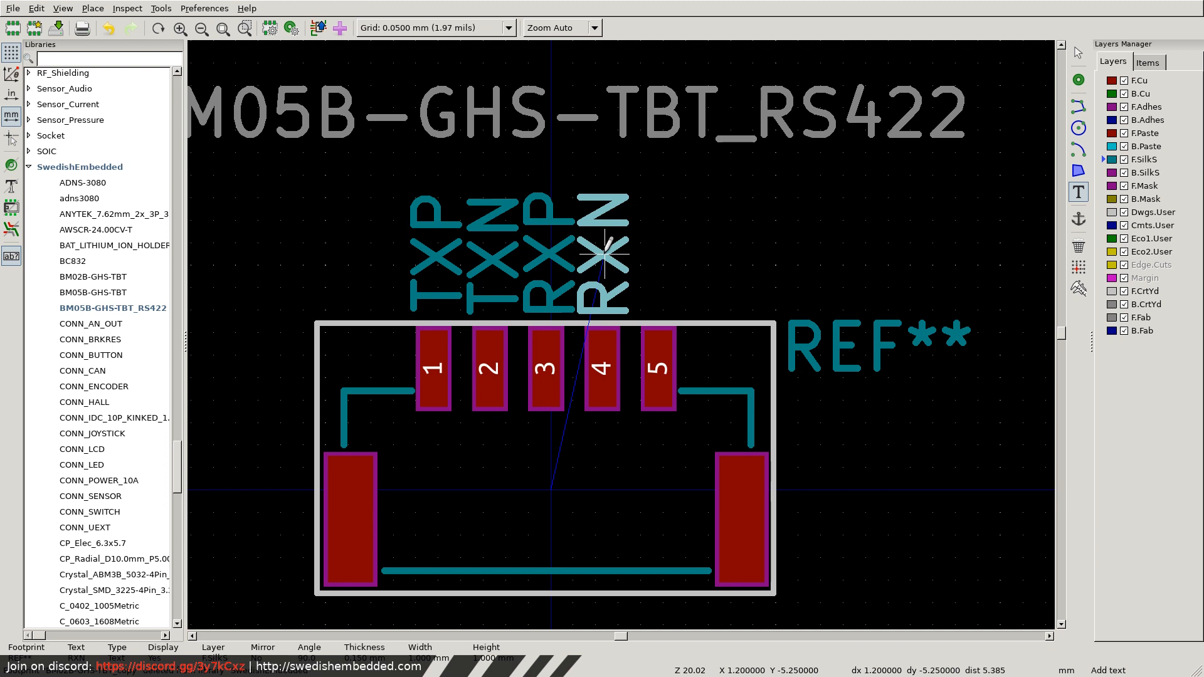
pyautogui.click(605, 254)
pyautogui.click(654, 251)
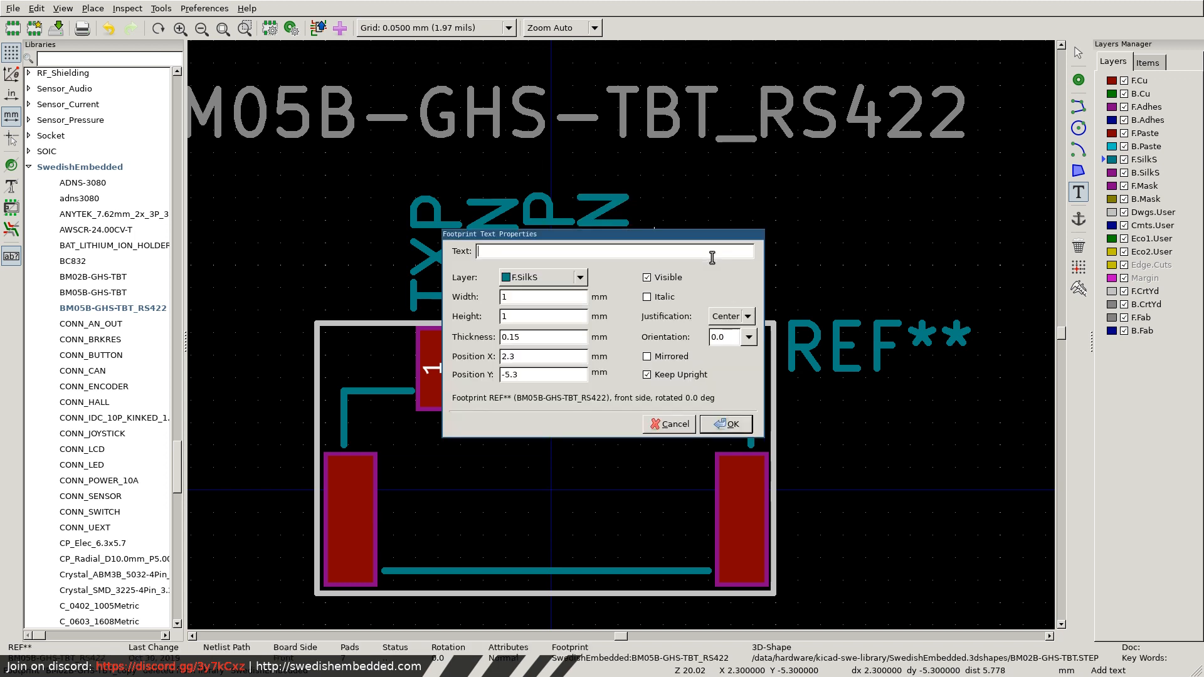
pyautogui.press('Return')
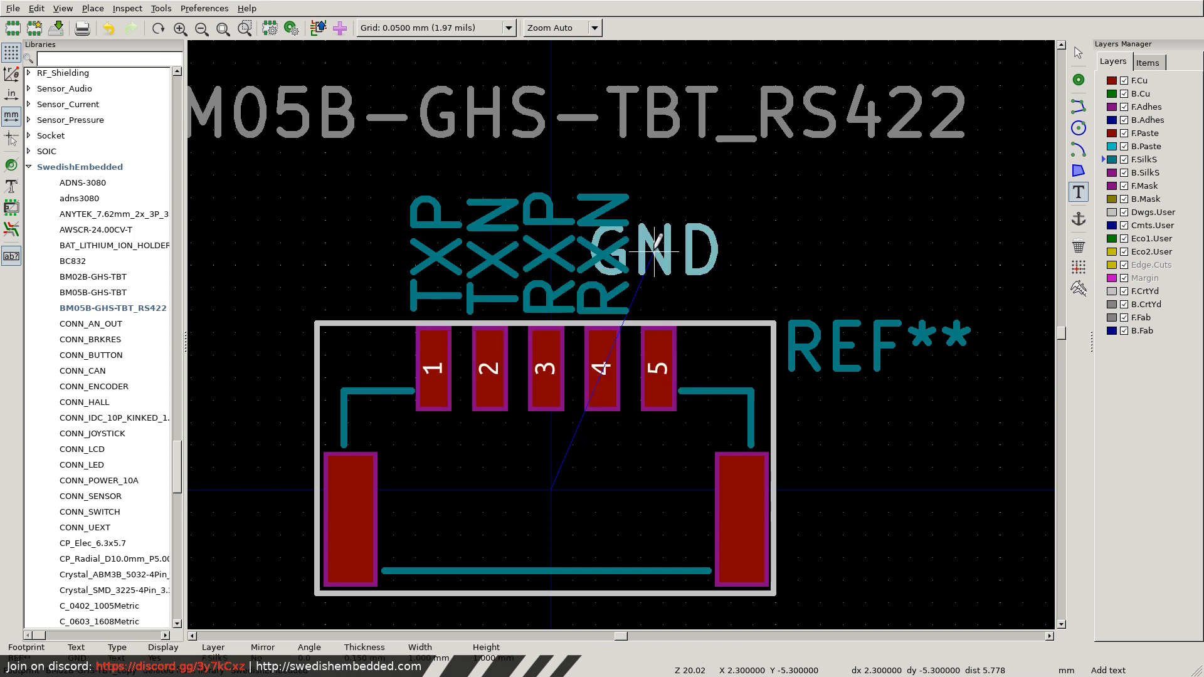
pyautogui.press('r')
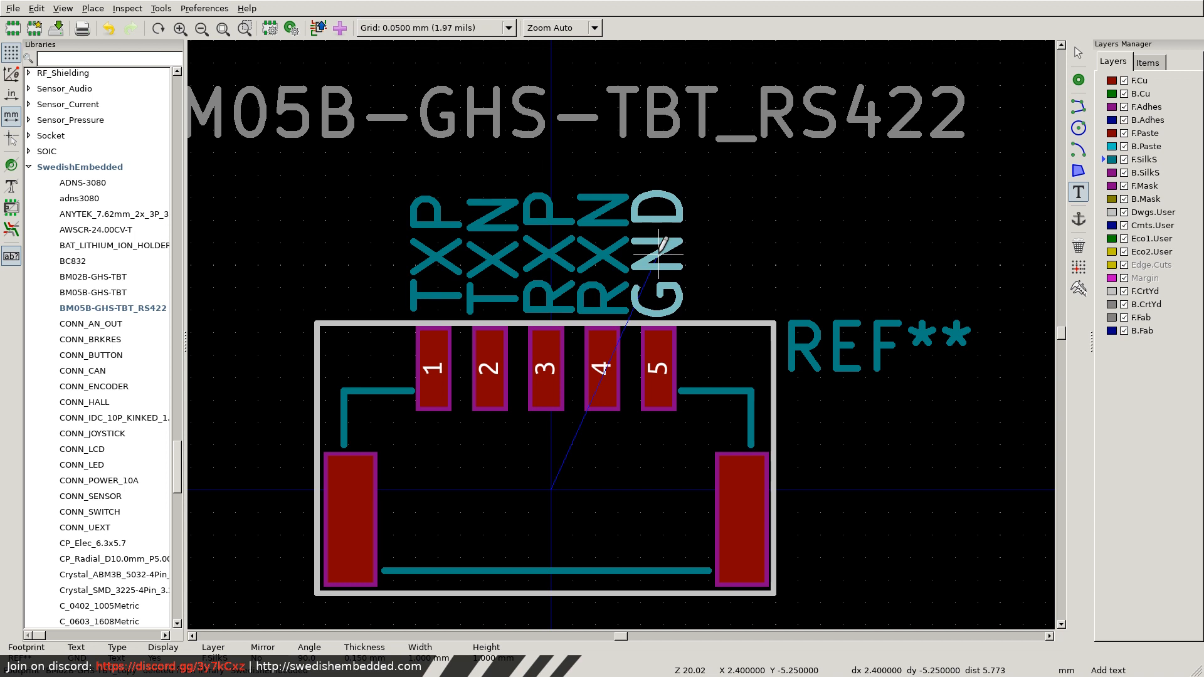
pyautogui.click(661, 254)
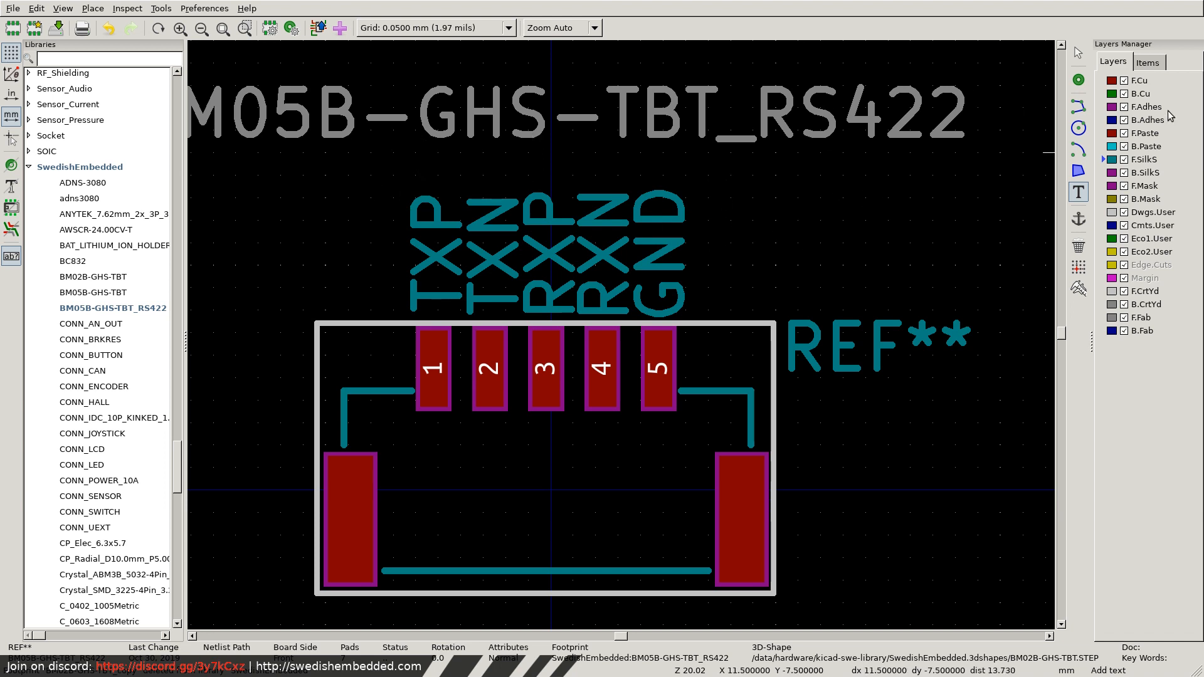
# Draw a three-sided silkscreen outline about 6.6 mm wide and 2.9 mm high around the pin labels, open toward the pads, and save the footprint.
pyautogui.click(1079, 107)
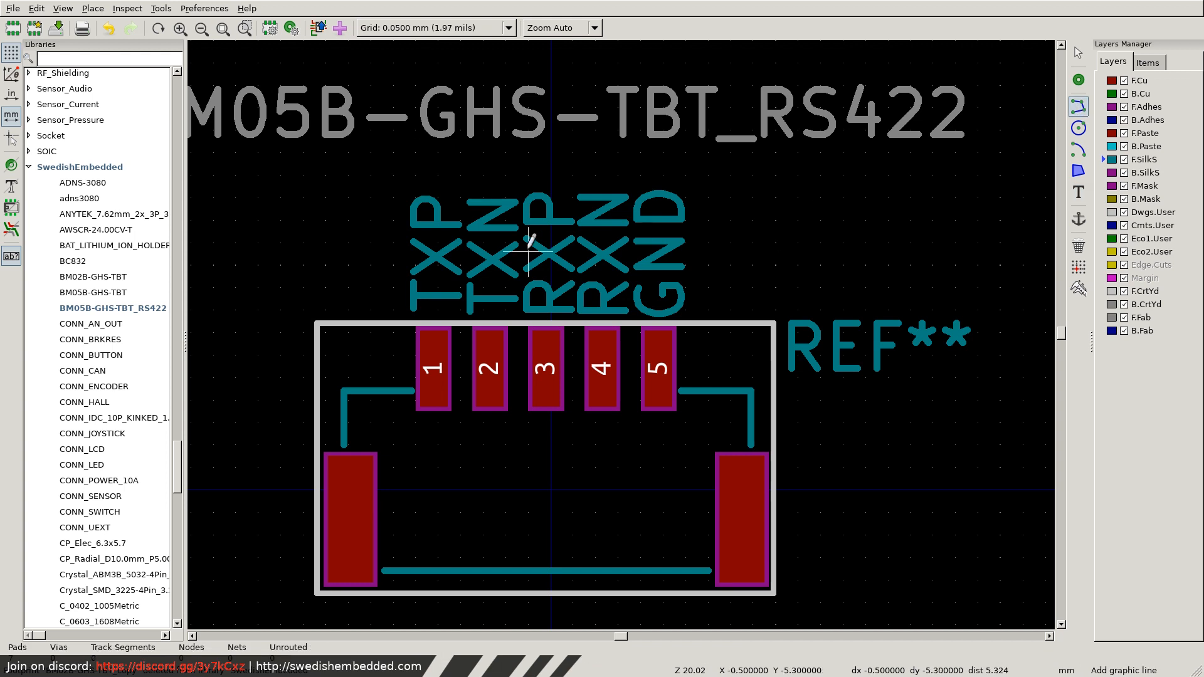
pyautogui.click(399, 311)
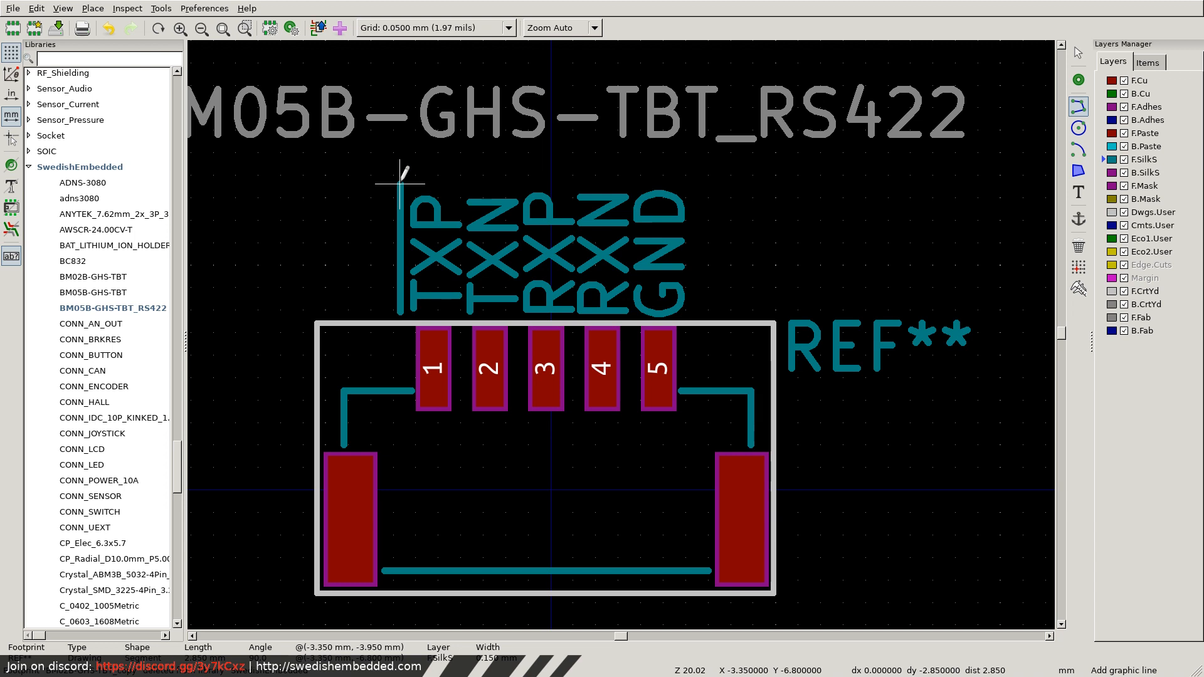
pyautogui.click(399, 184)
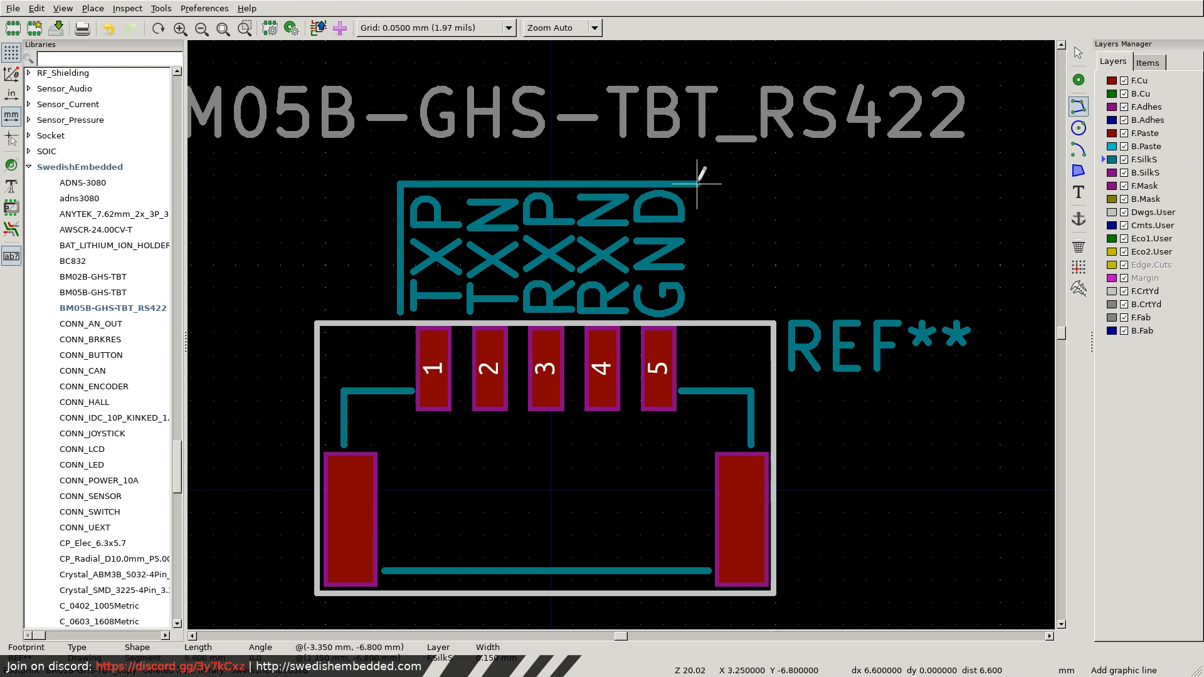
pyautogui.click(697, 183)
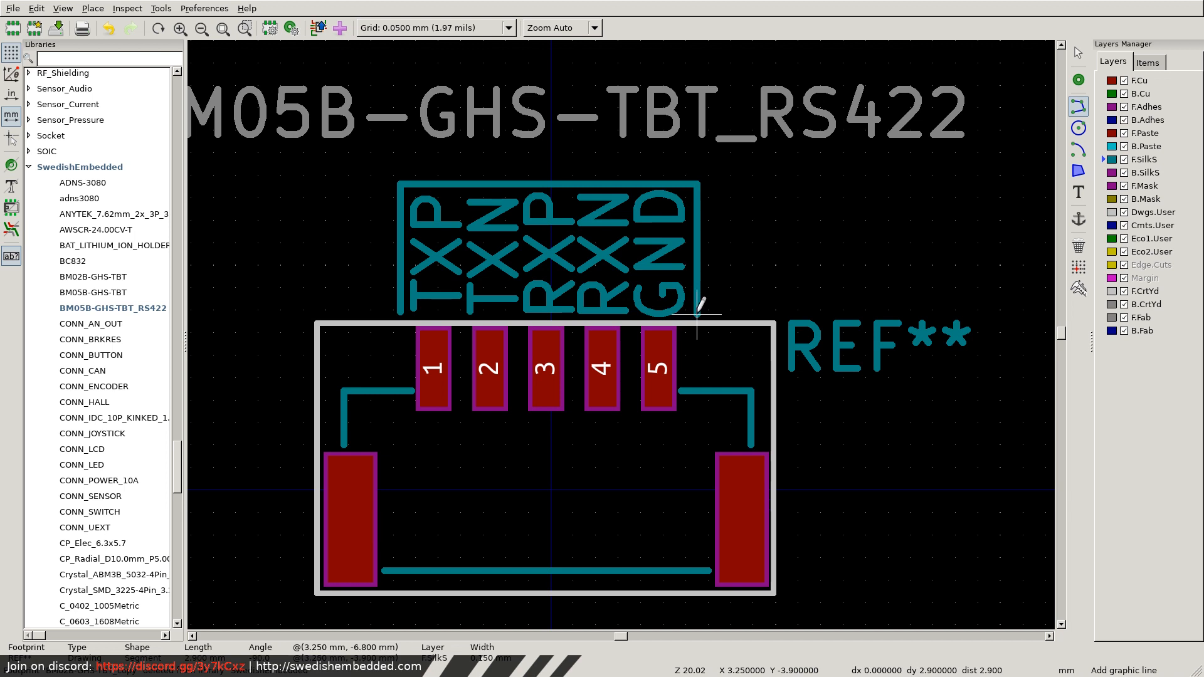
pyautogui.doubleClick(697, 313)
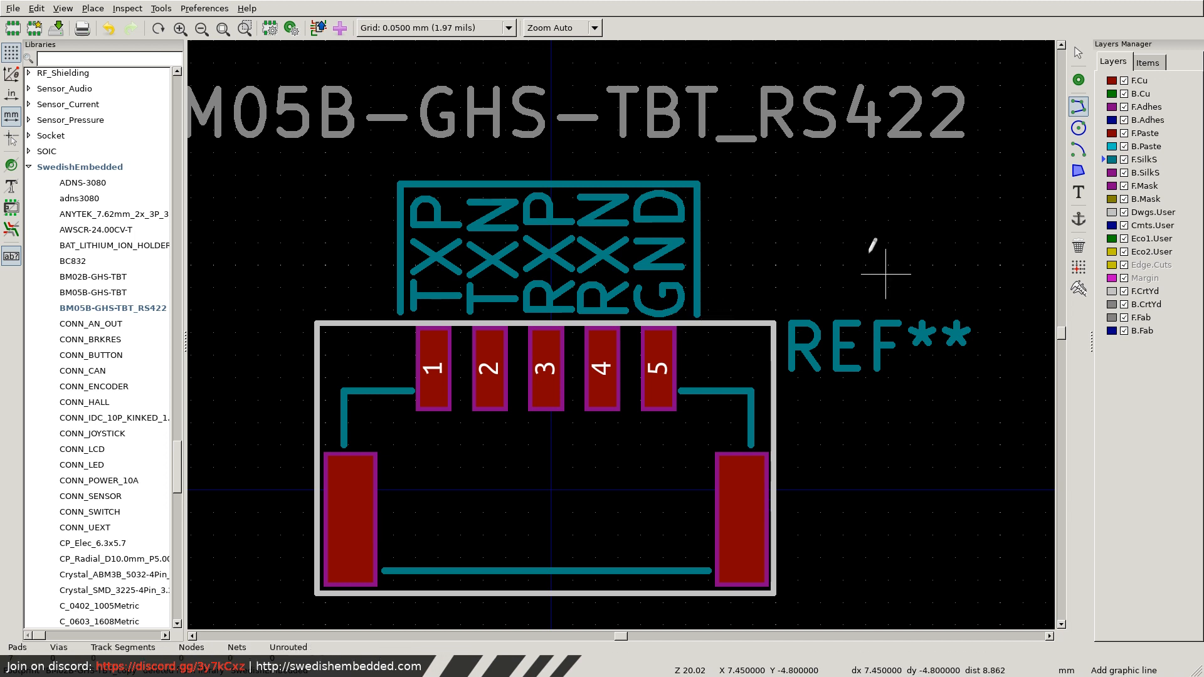
pyautogui.press('Escape')
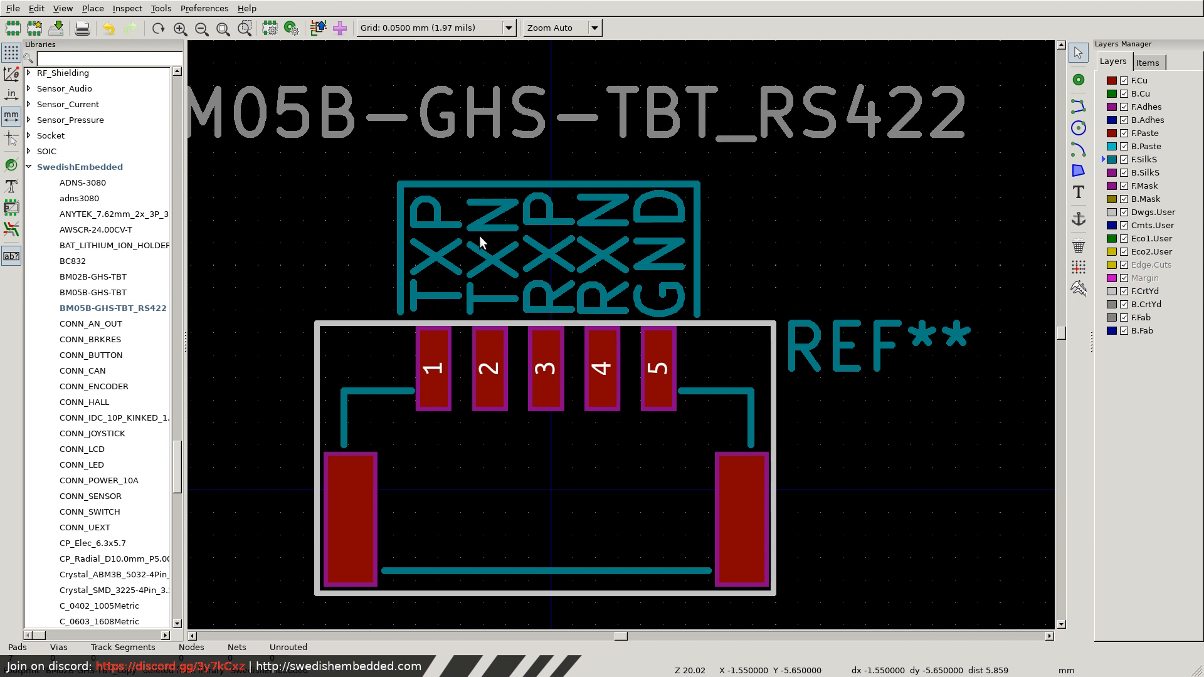
pyautogui.hotkey('ctrl', 's')
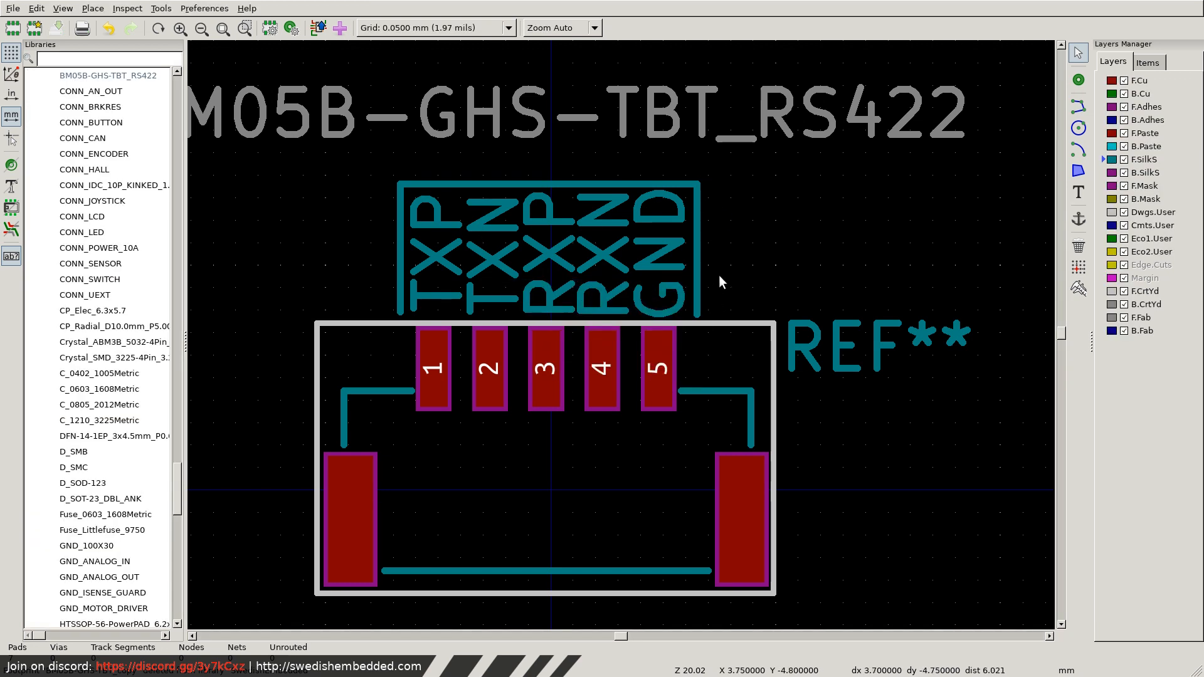
# Select the whole footprint, shift it 0.1 mm horizontally so pad 3 is centred on X = 0, and save the footprint.
pyautogui.scroll(-3, 719, 275)
pyautogui.scroll(3, 615, 360)
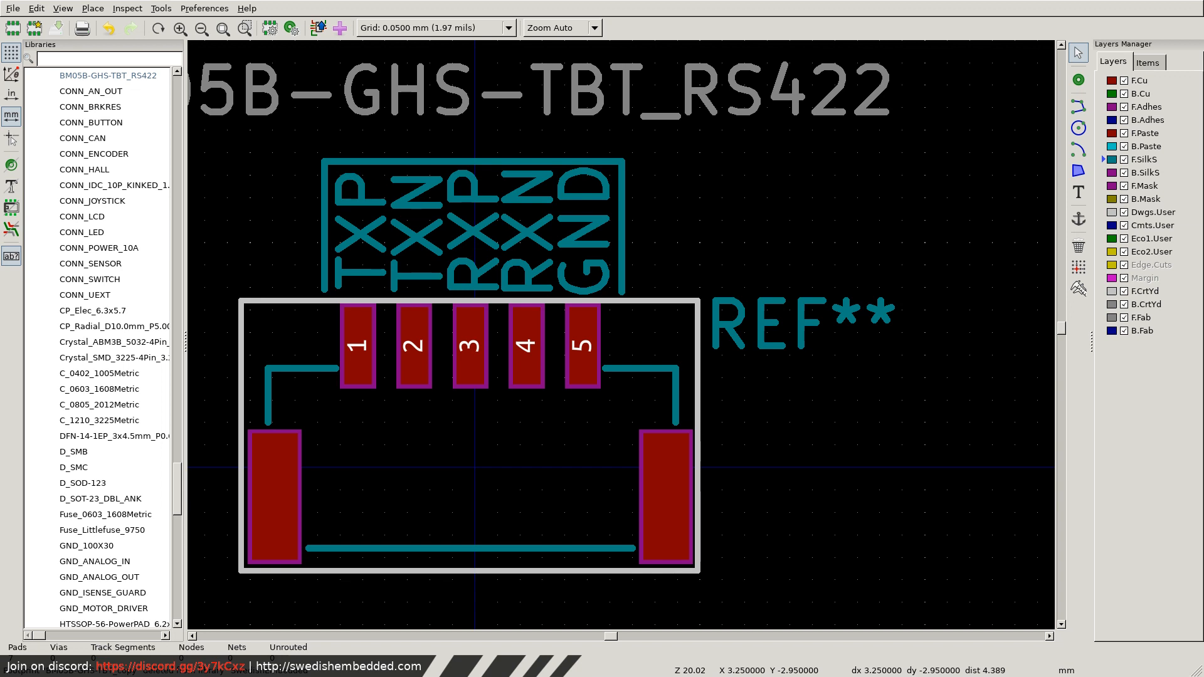
pyautogui.scroll(2, 483, 364)
pyautogui.scroll(-3, 620, 334)
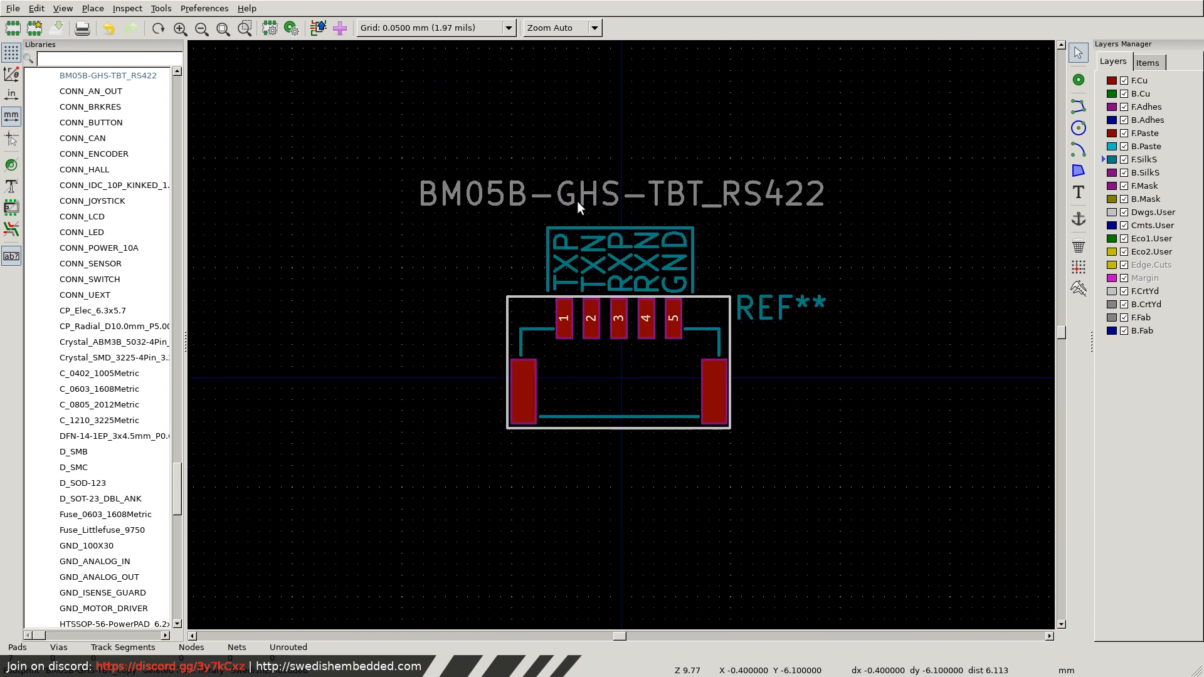
pyautogui.moveTo(405, 155); pyautogui.dragTo(842, 470)
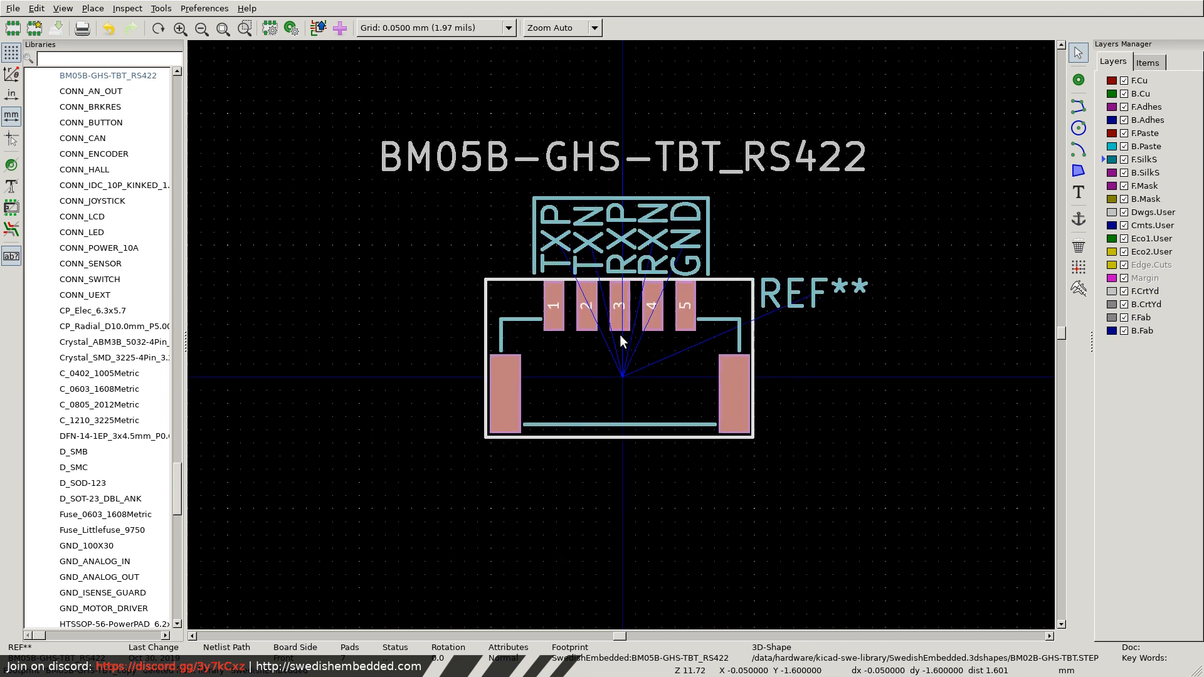
pyautogui.scroll(5, 619, 326)
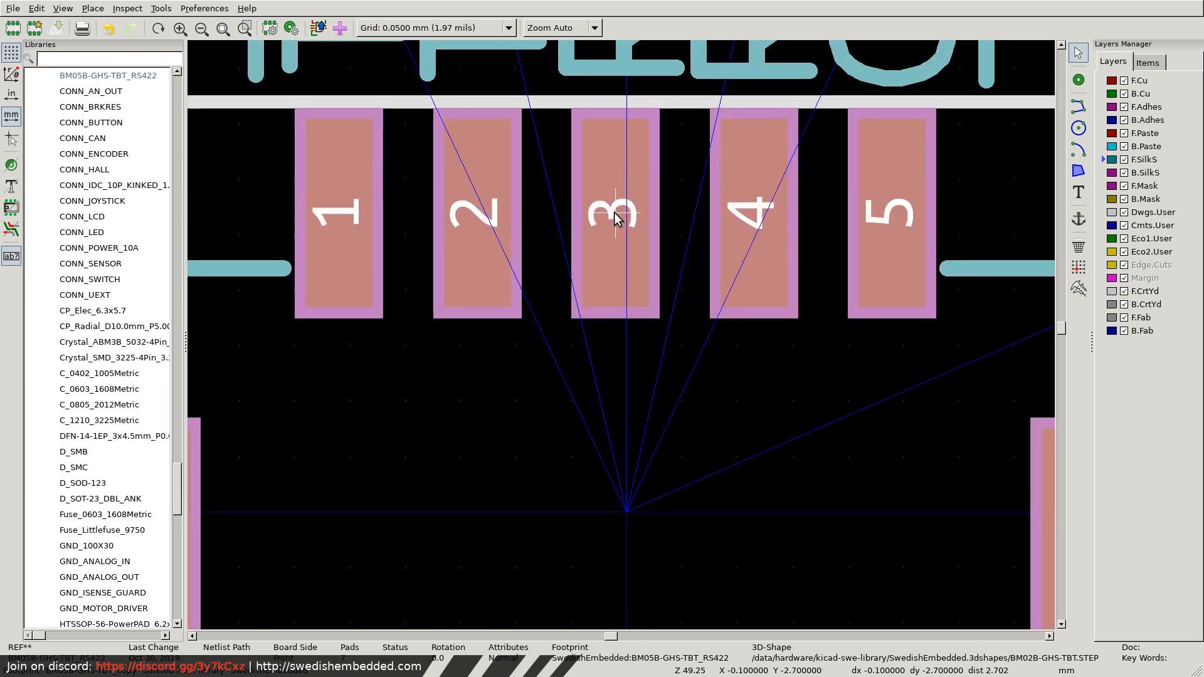
pyautogui.moveTo(615, 213); pyautogui.dragTo(623, 213)
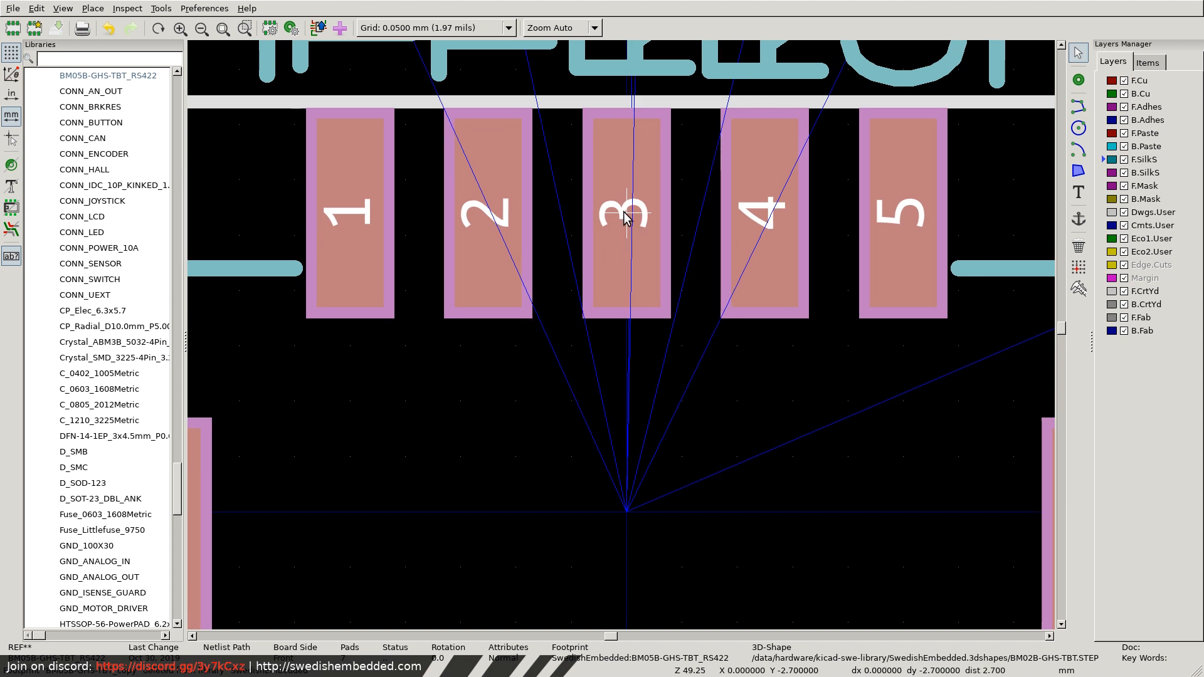
pyautogui.click(772, 360)
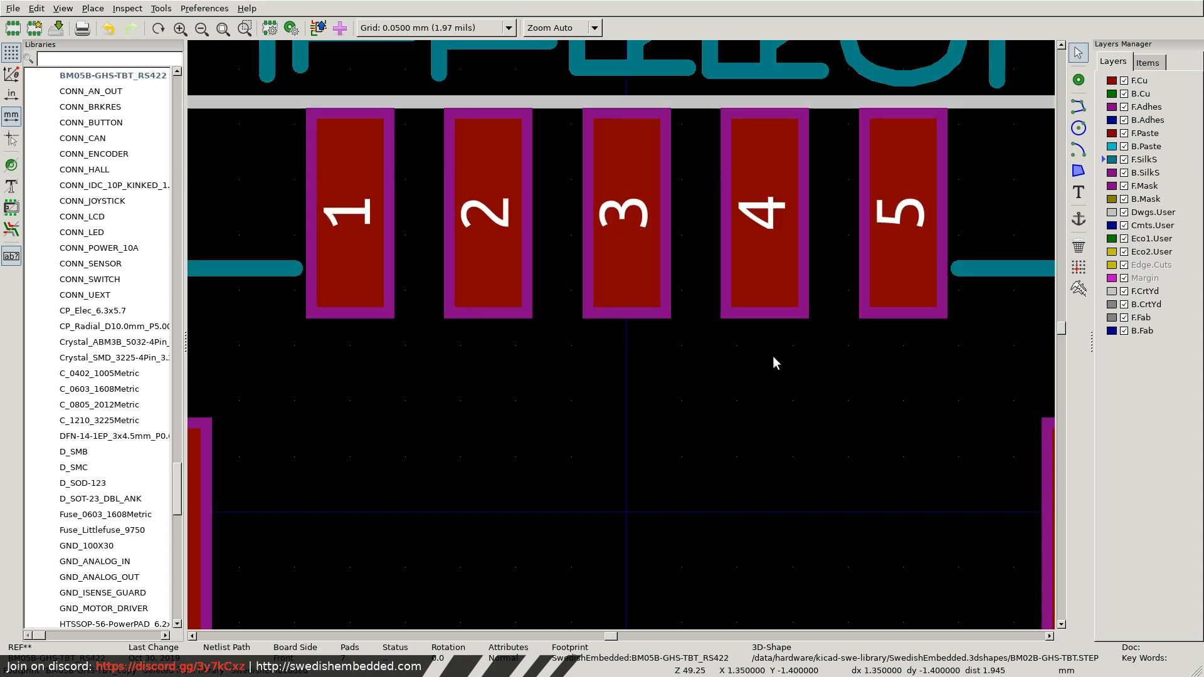
pyautogui.scroll(-3, 635, 341)
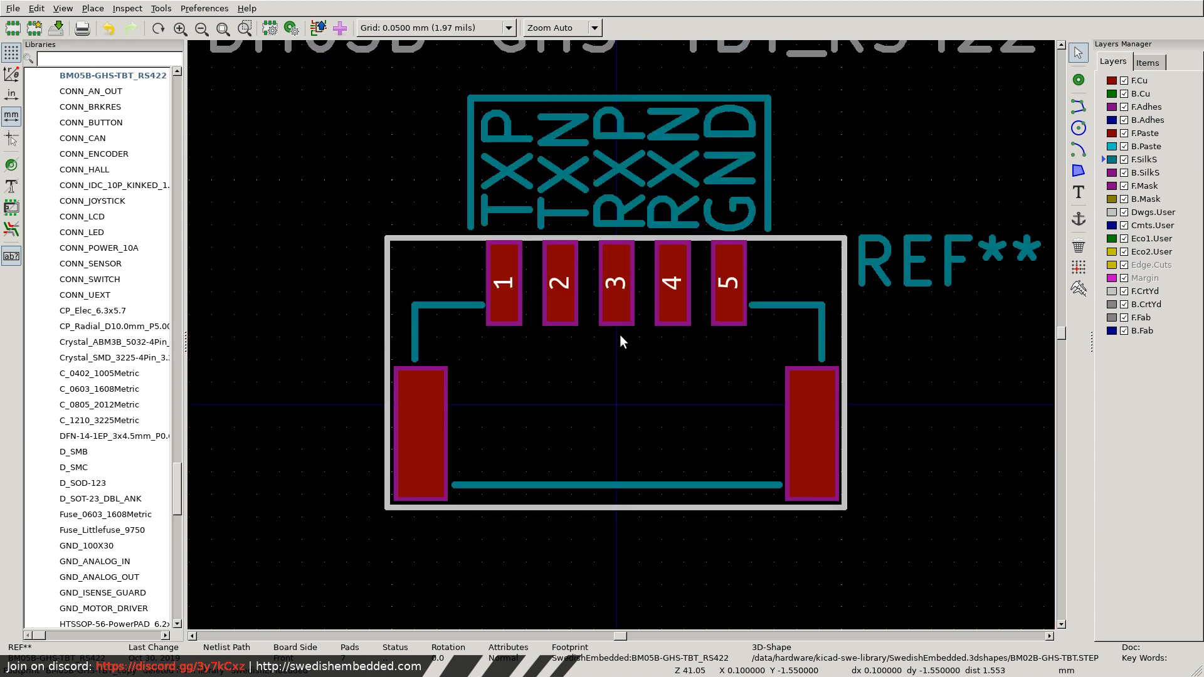
pyautogui.scroll(3, 619, 335)
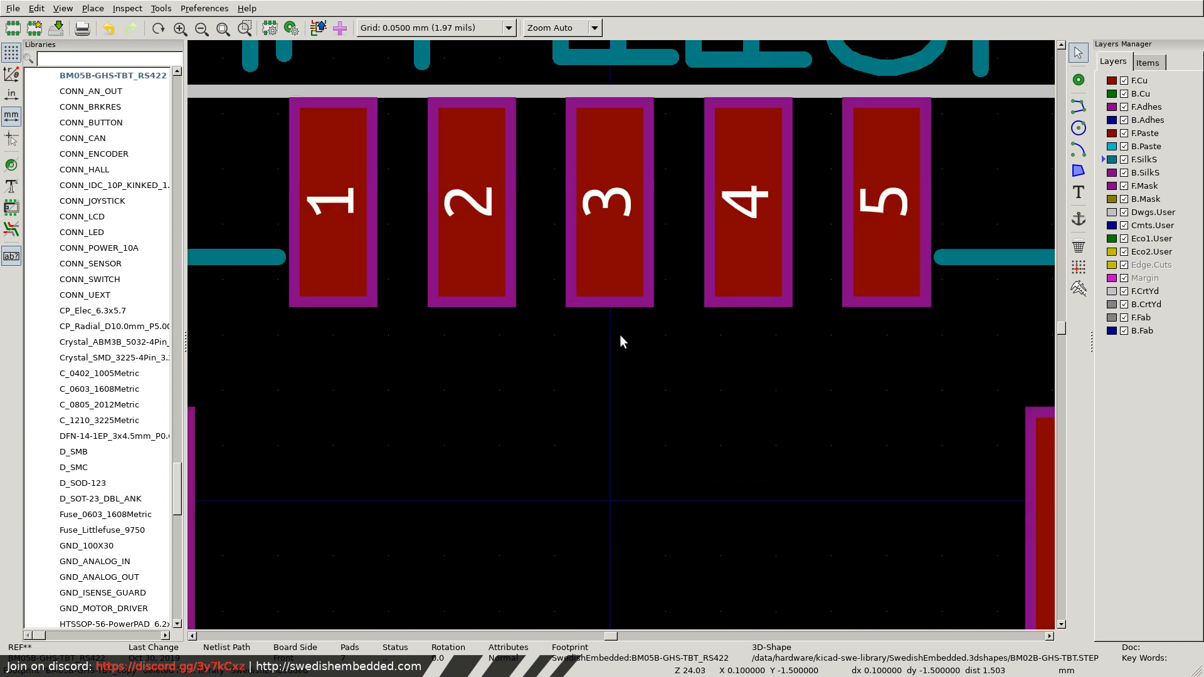
pyautogui.scroll(-7, 620, 333)
pyautogui.scroll(6, 619, 334)
pyautogui.scroll(-4, 621, 339)
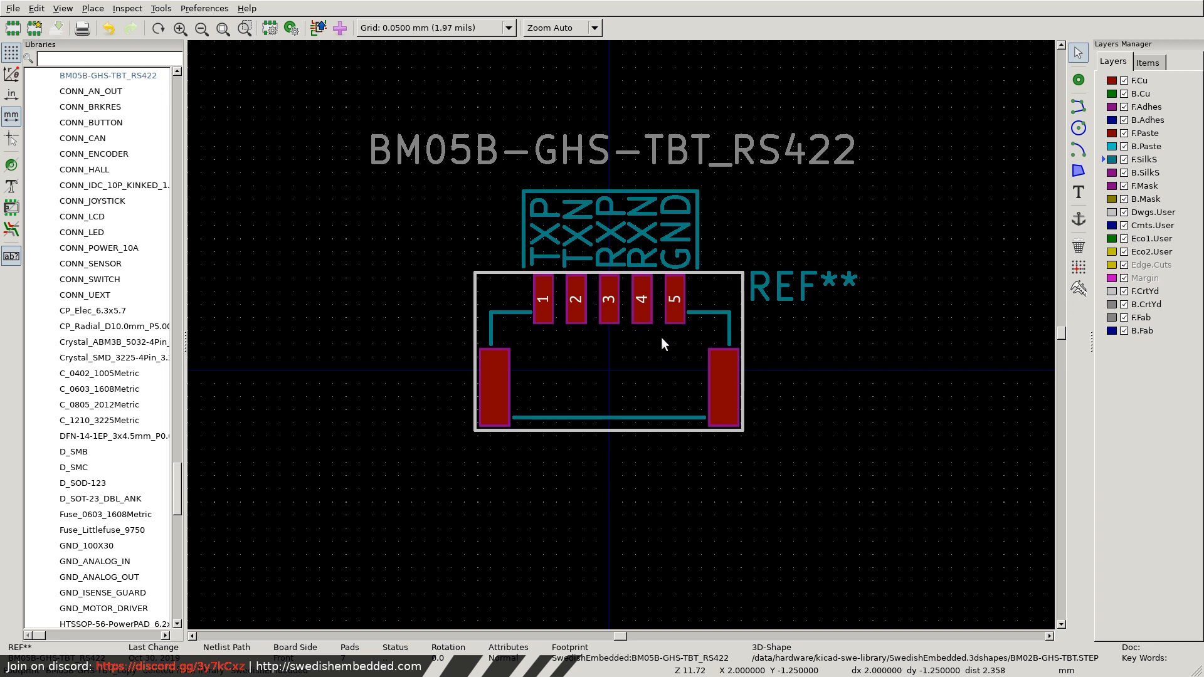
# Switch to Firefox and examine the top entry PC board layout drawing in the JST GH datasheet for the pad dimensions.
pyautogui.press('super+2')
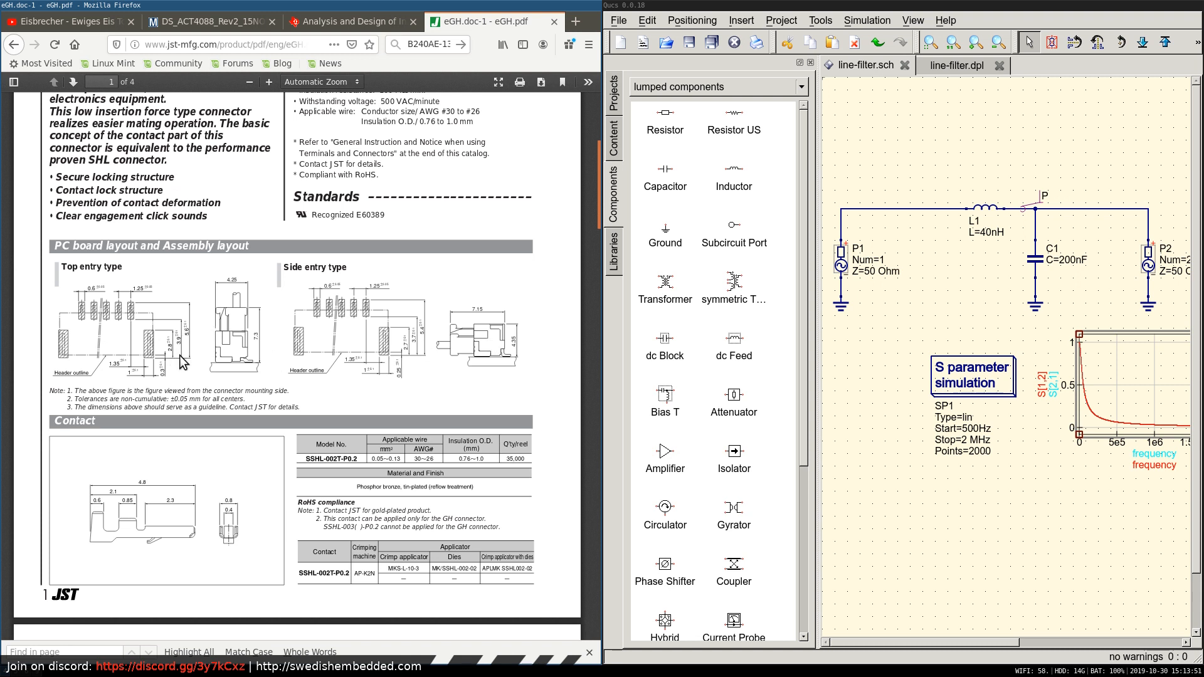
pyautogui.scroll(2, 181, 363)
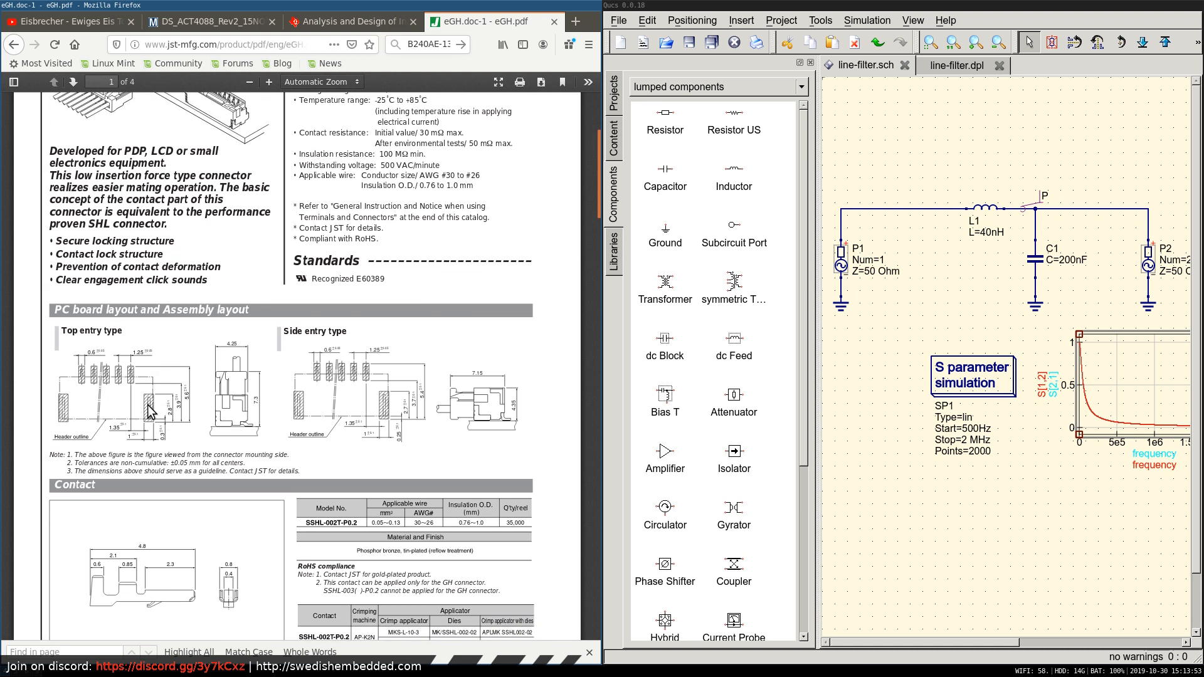
pyautogui.scroll(-1, 141, 426)
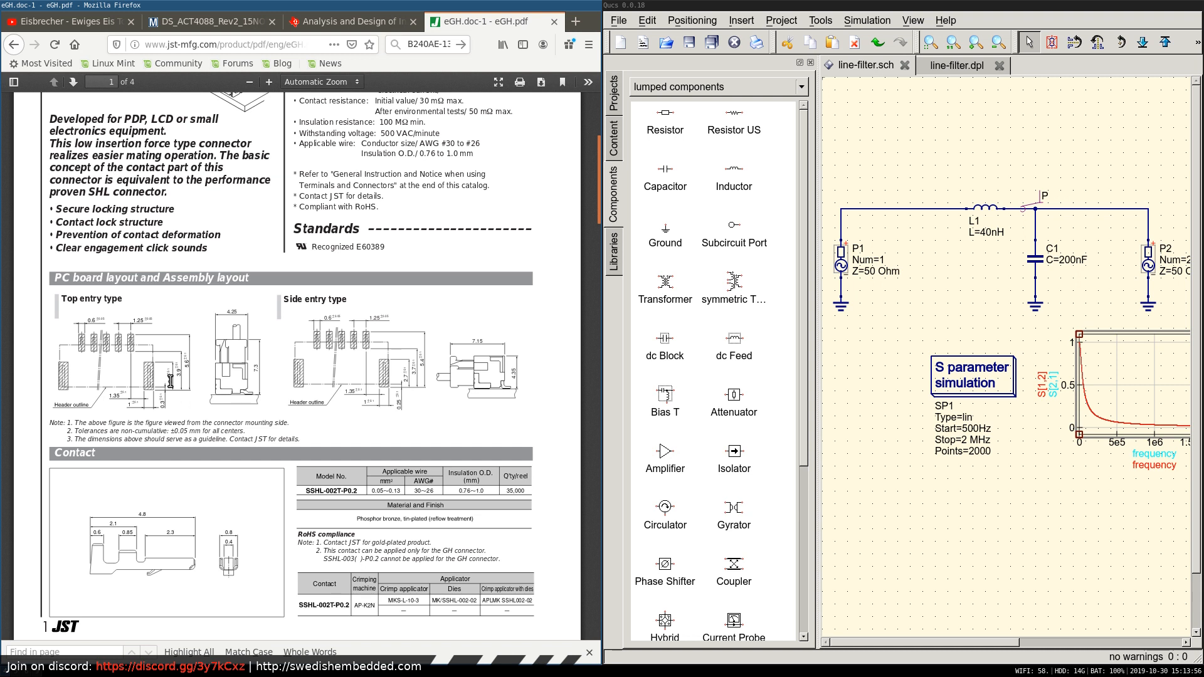
pyautogui.press('super+2')
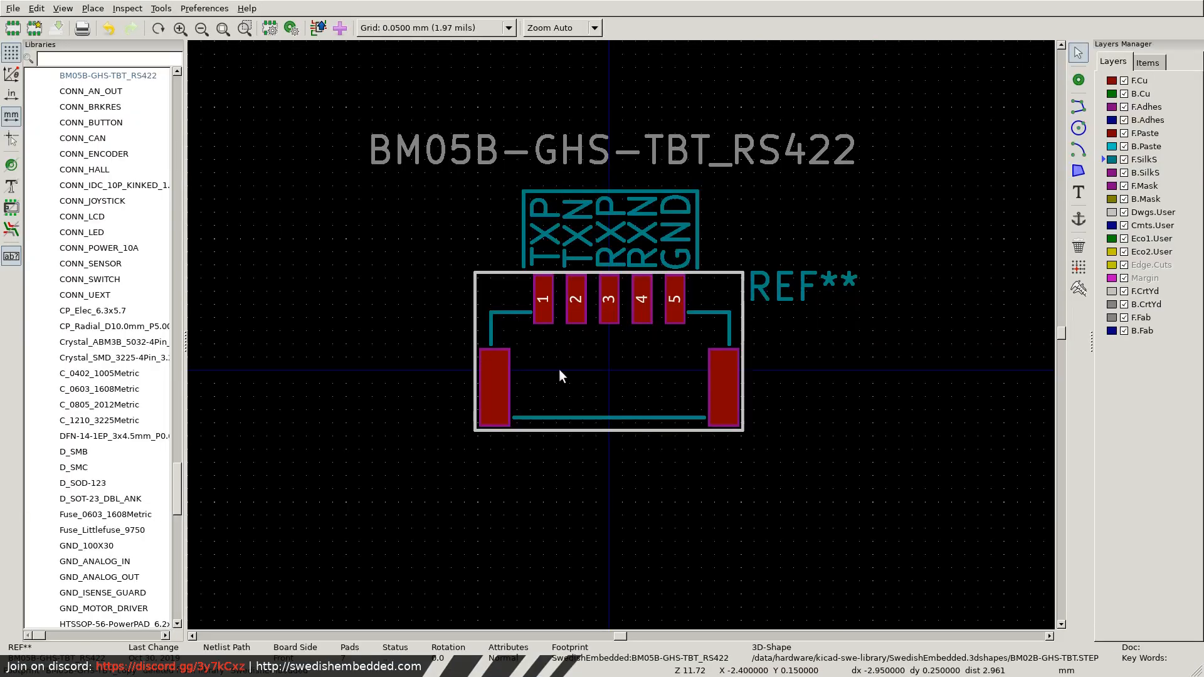
# Measure the copper height of the mounting pad beside pad 1, from its lower edge to its upper edge.
pyautogui.click(1079, 288)
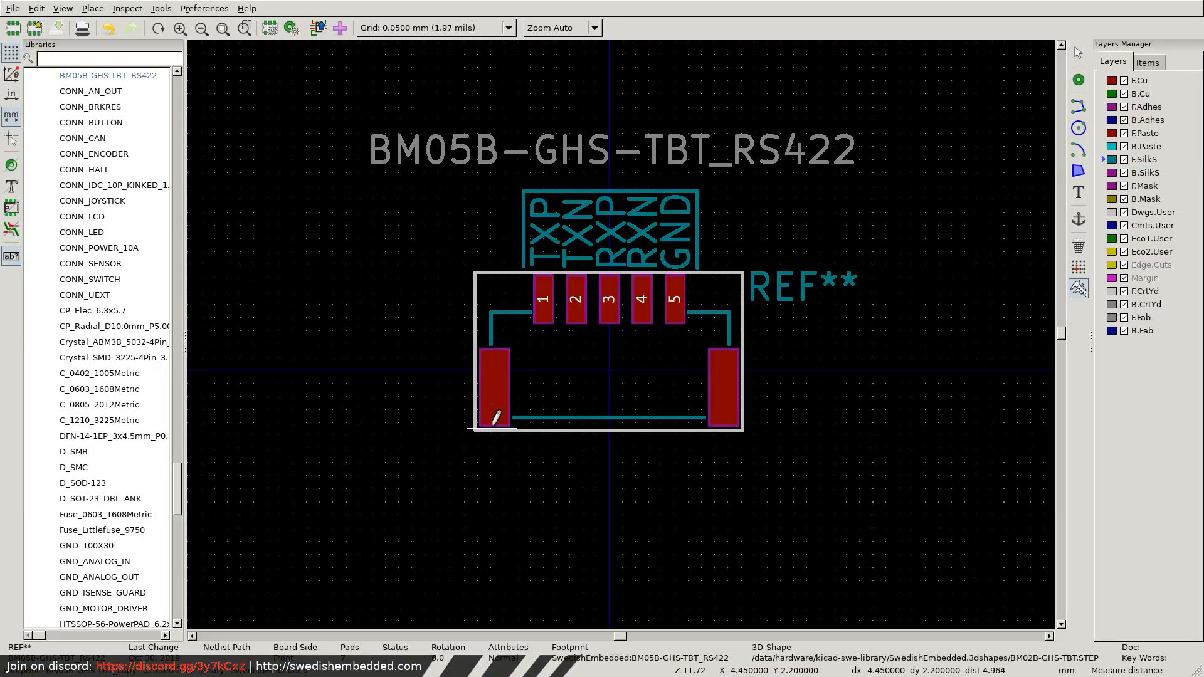
pyautogui.scroll(5, 493, 425)
pyautogui.click(655, 257)
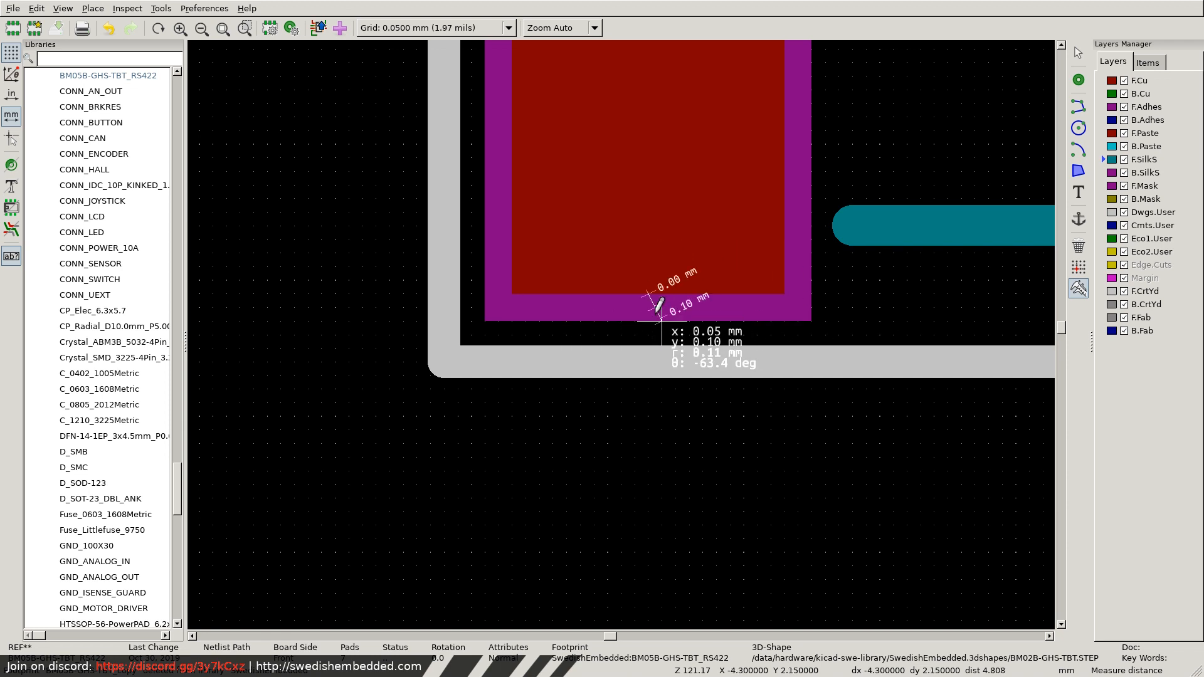
pyautogui.scroll(-5, 630, 188)
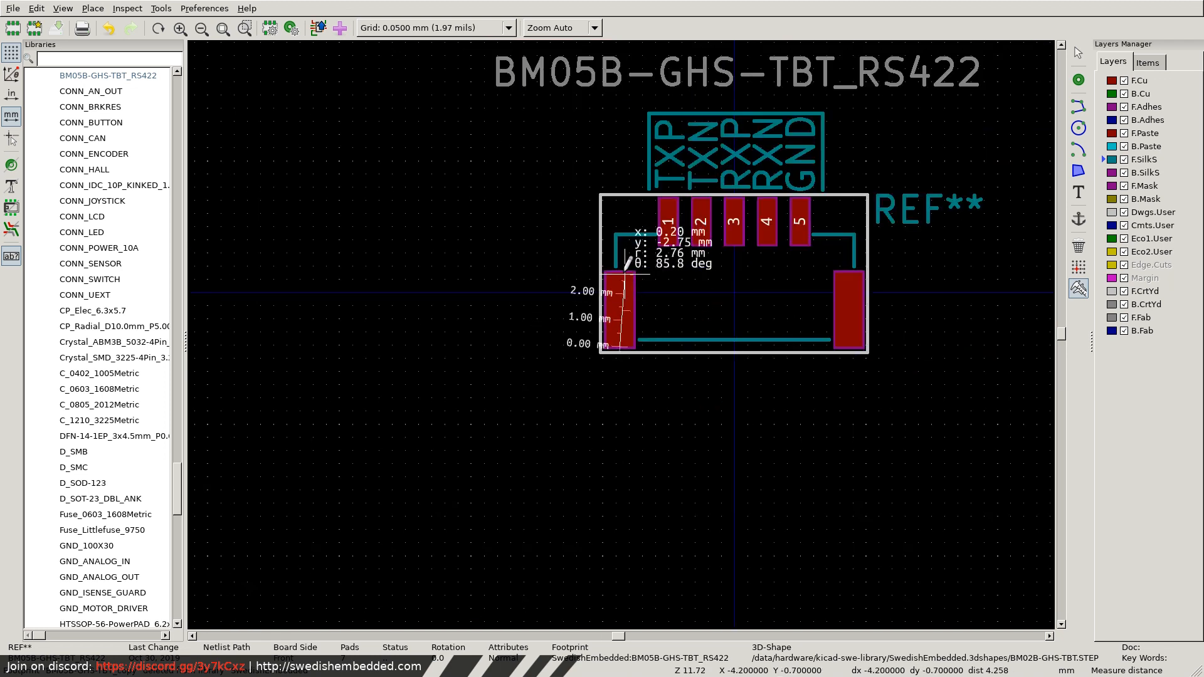
pyautogui.scroll(3, 612, 323)
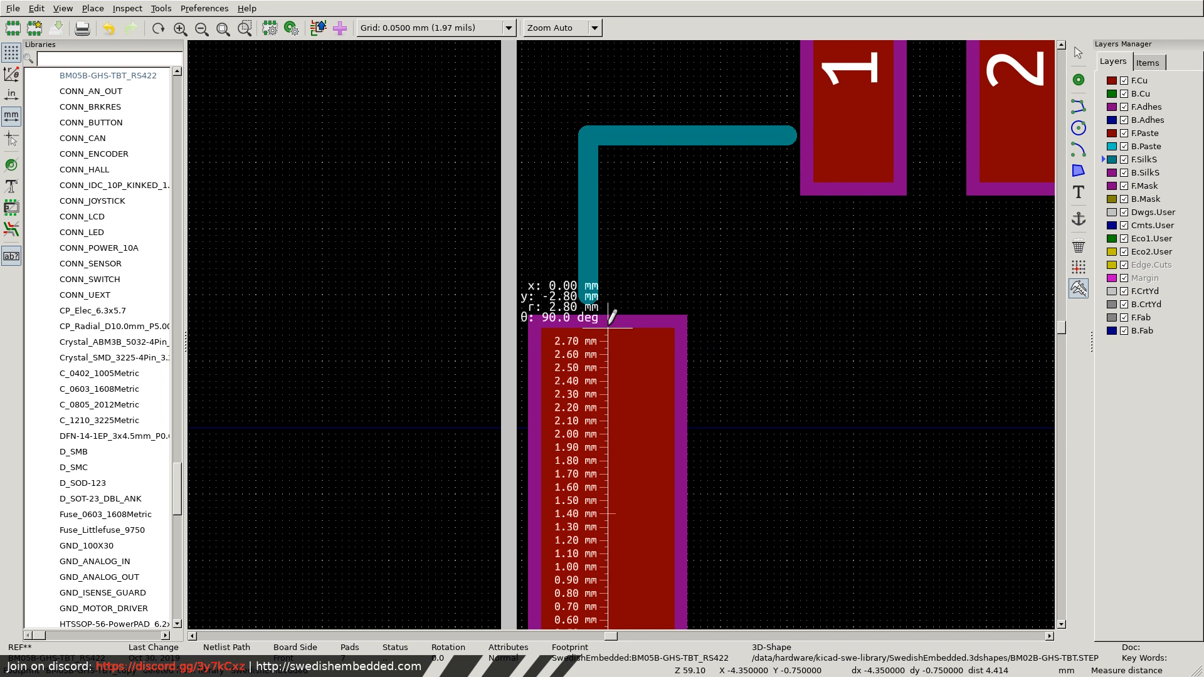
pyautogui.click(608, 325)
# Consult the datasheet layout and measure the vertical distance from that mounting pad's lower edge to pad 1's lower edge.
pyautogui.press('super+1')
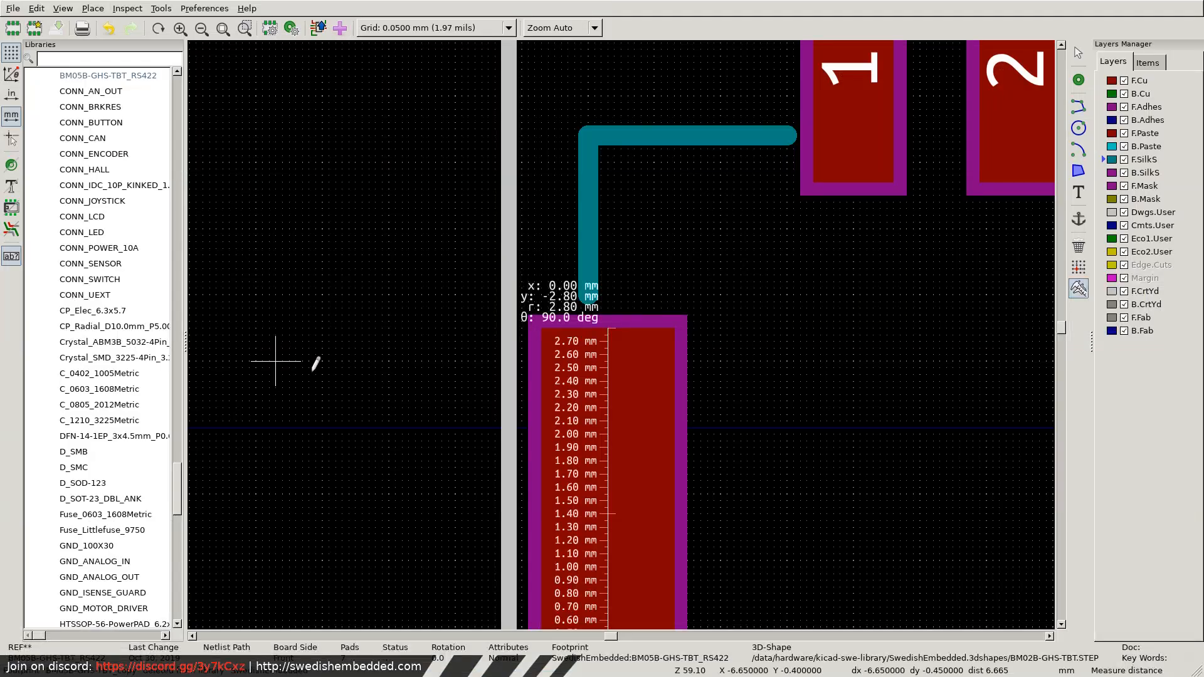
pyautogui.scroll(-2, 685, 336)
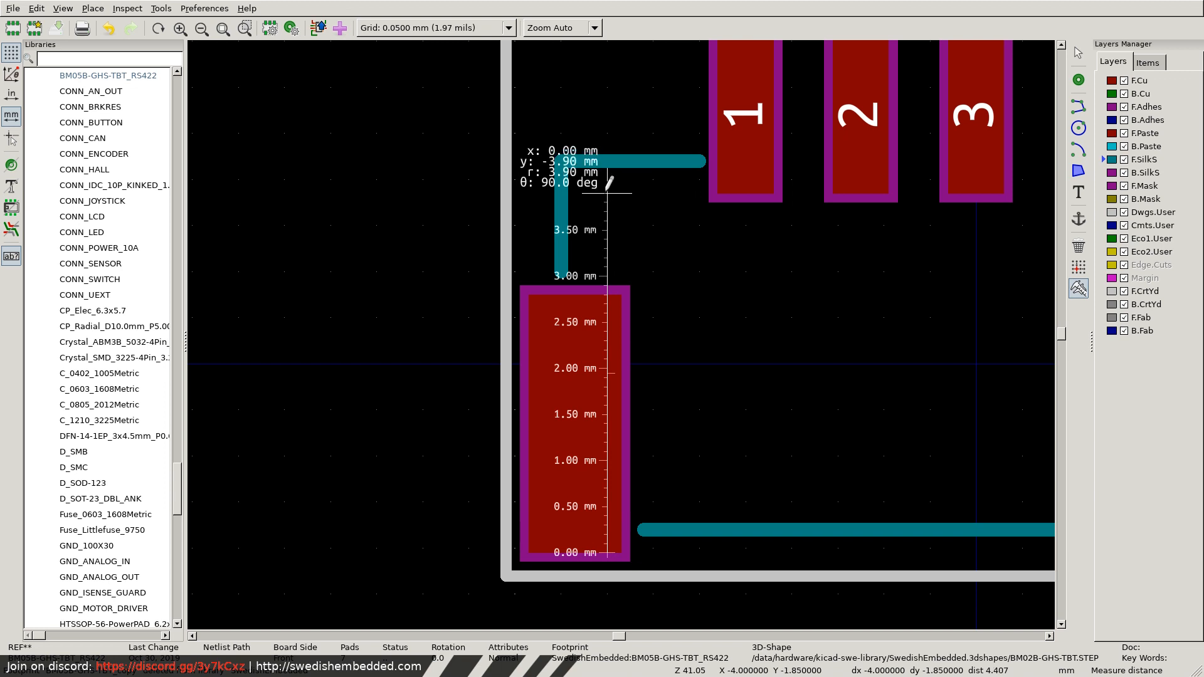
pyautogui.click(607, 192)
pyautogui.scroll(-1, 726, 182)
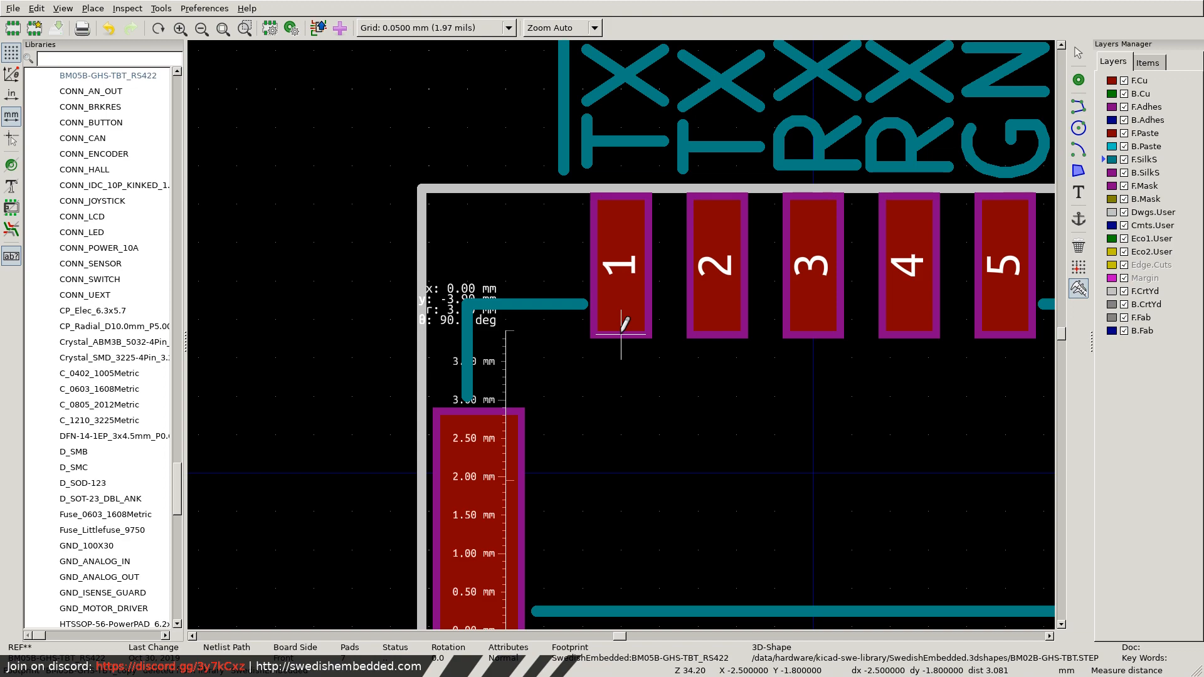
# Measure the overall vertical distance from pad 1's upper edge down to the lower edge of the mounting pad.
pyautogui.press('super+2')
pyautogui.click(598, 200)
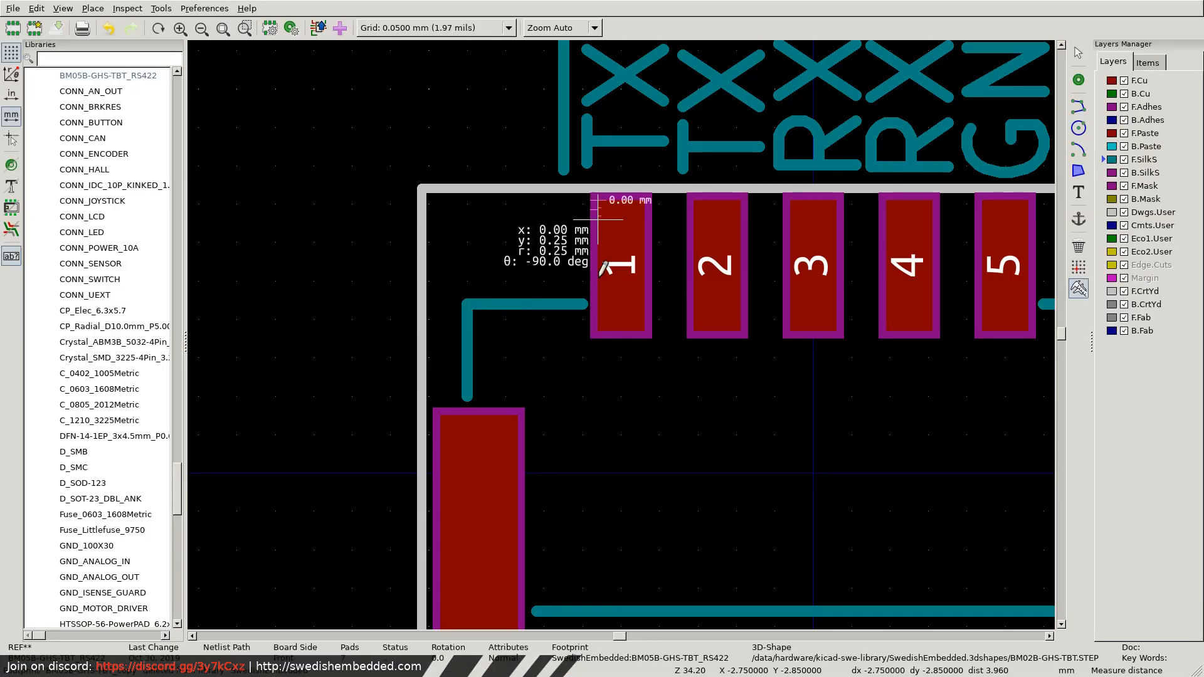
pyautogui.scroll(-5, 590, 546)
pyautogui.scroll(5, 624, 335)
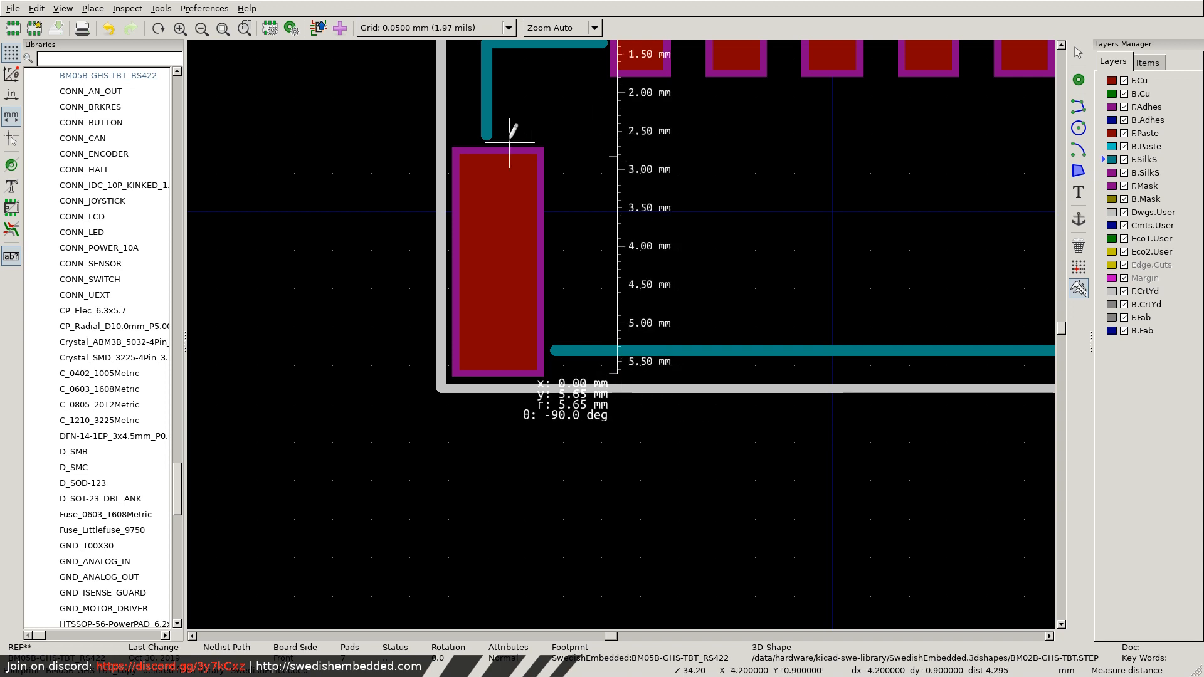
pyautogui.scroll(5, 511, 132)
pyautogui.scroll(-4, 621, 334)
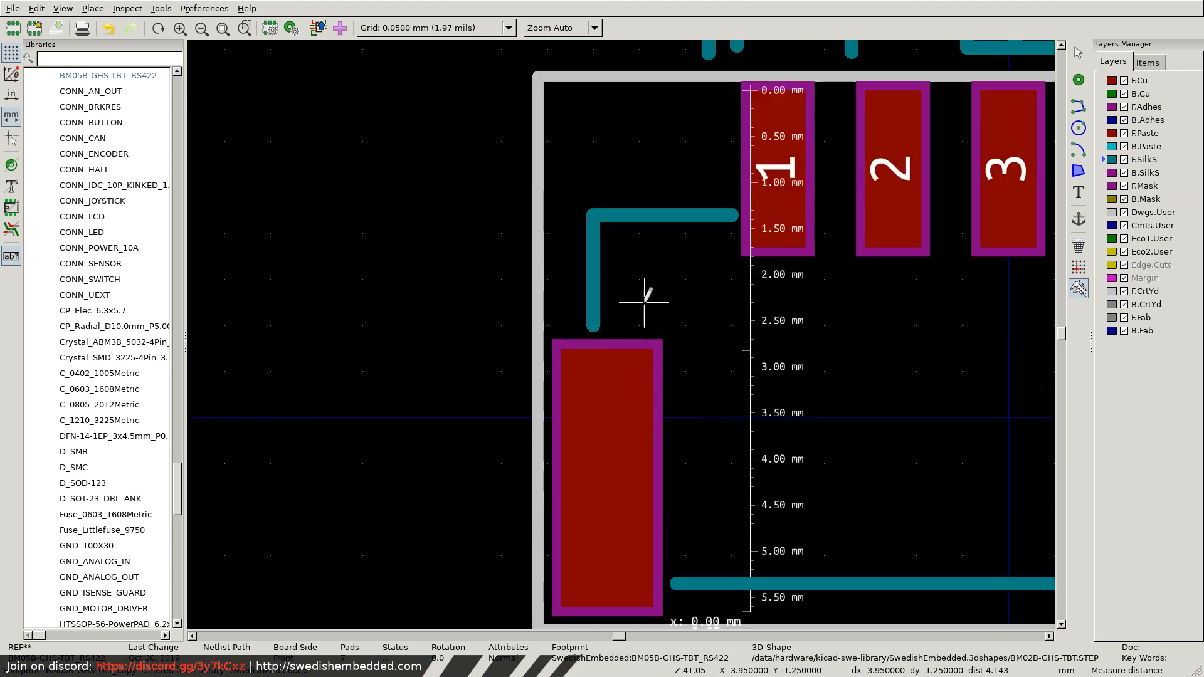
# Measure the horizontal distance between pad 1's centre and the inner edge of the adjacent mounting pad.
pyautogui.click(658, 229)
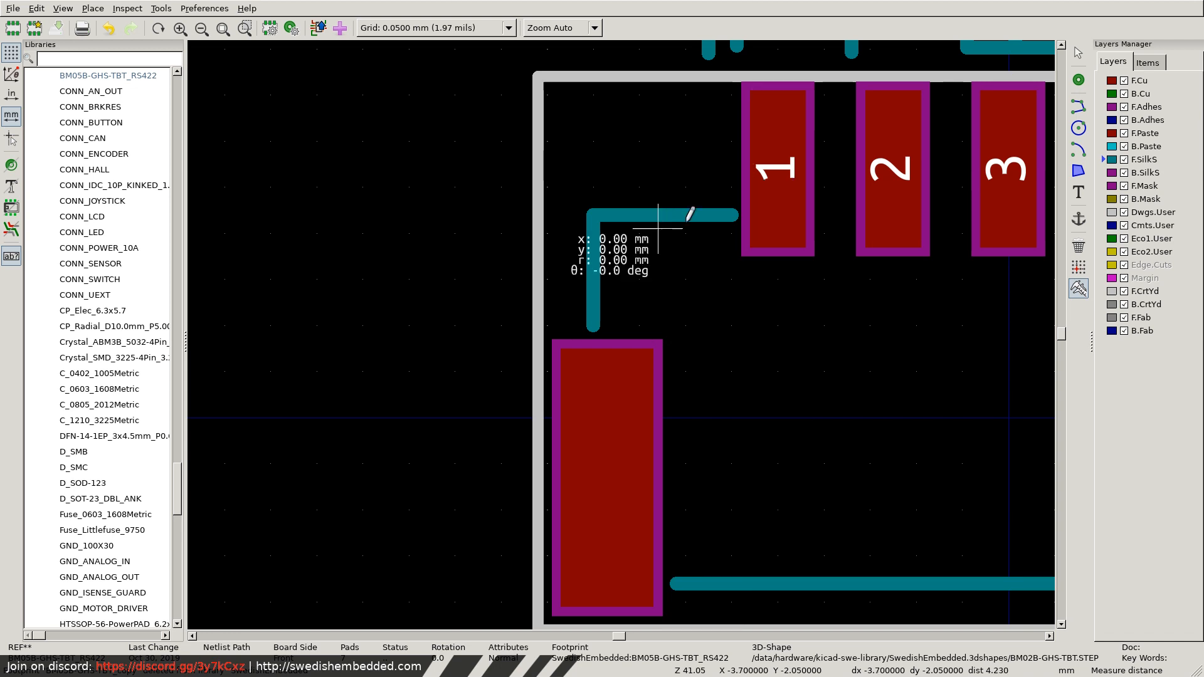
pyautogui.click(778, 229)
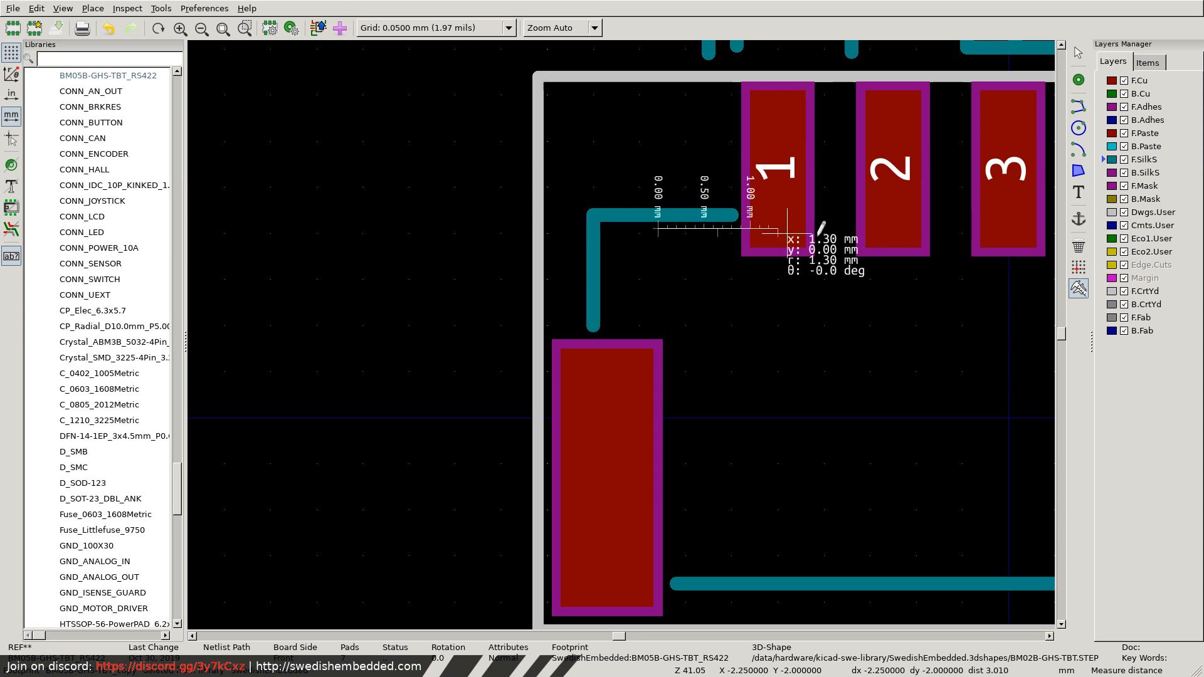
pyautogui.click(779, 248)
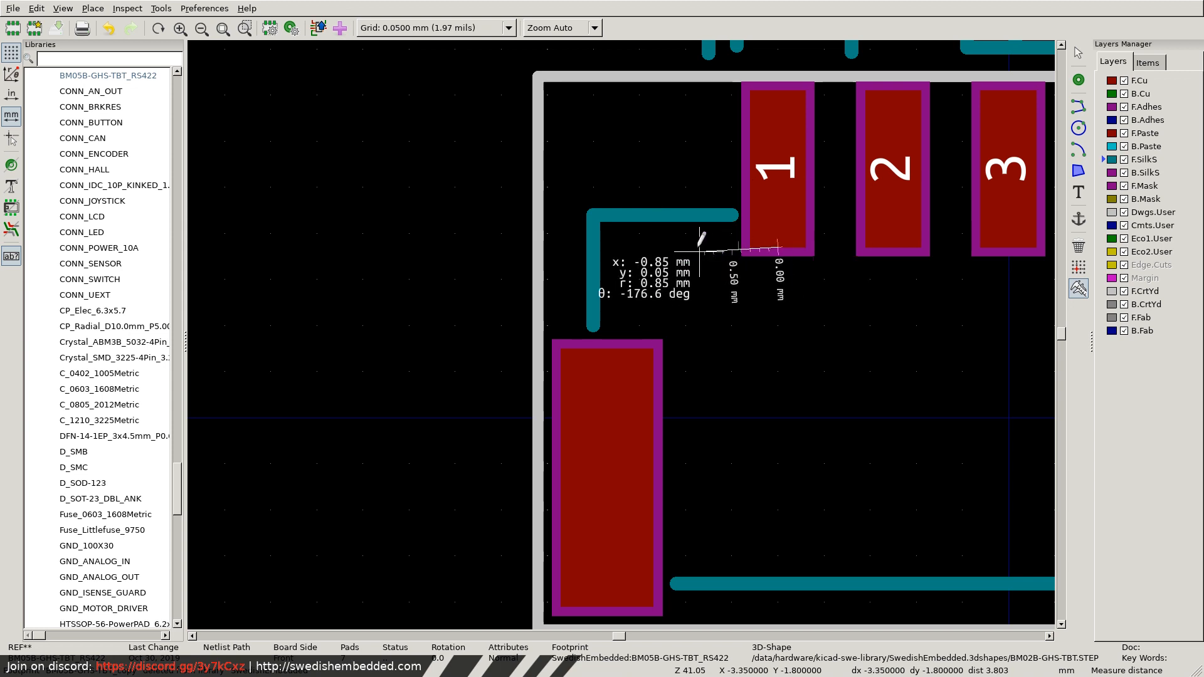
pyautogui.click(653, 248)
# Measure the horizontal distance from pad 5's centre to the adjacent mounting pad's inner edge and check the datasheet's layout drawing.
pyautogui.scroll(-4, 806, 293)
pyautogui.scroll(5, 658, 338)
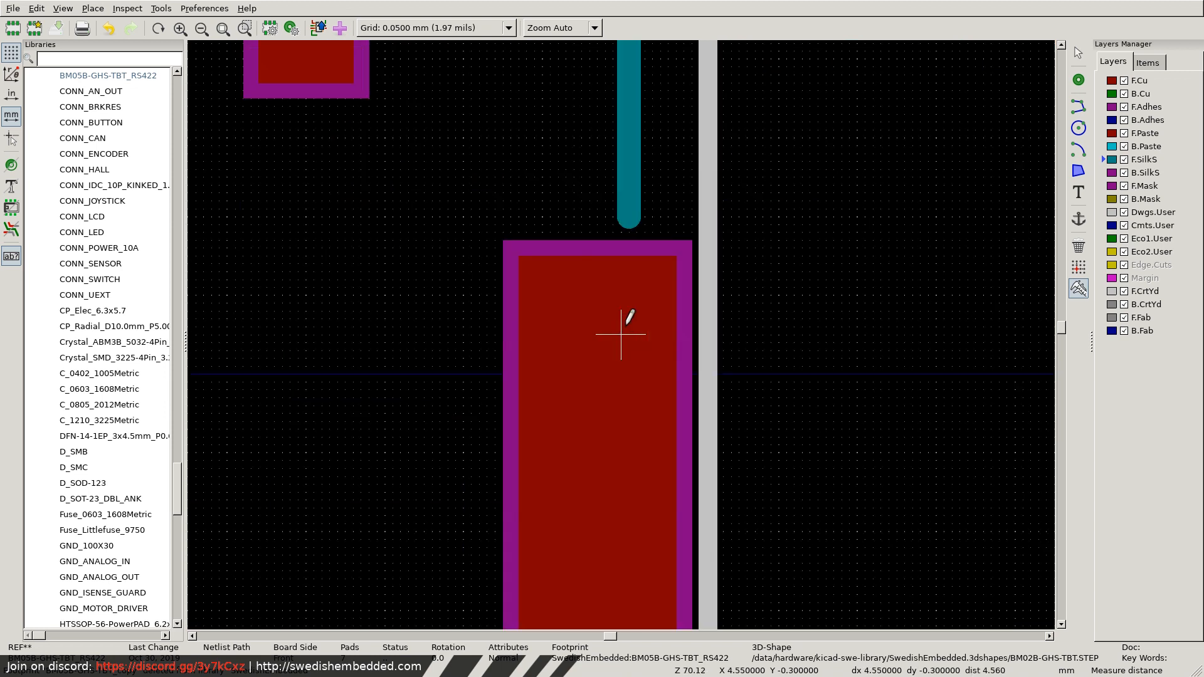
pyautogui.scroll(-3, 613, 217)
pyautogui.scroll(1, 567, 329)
pyautogui.scroll(3, 621, 334)
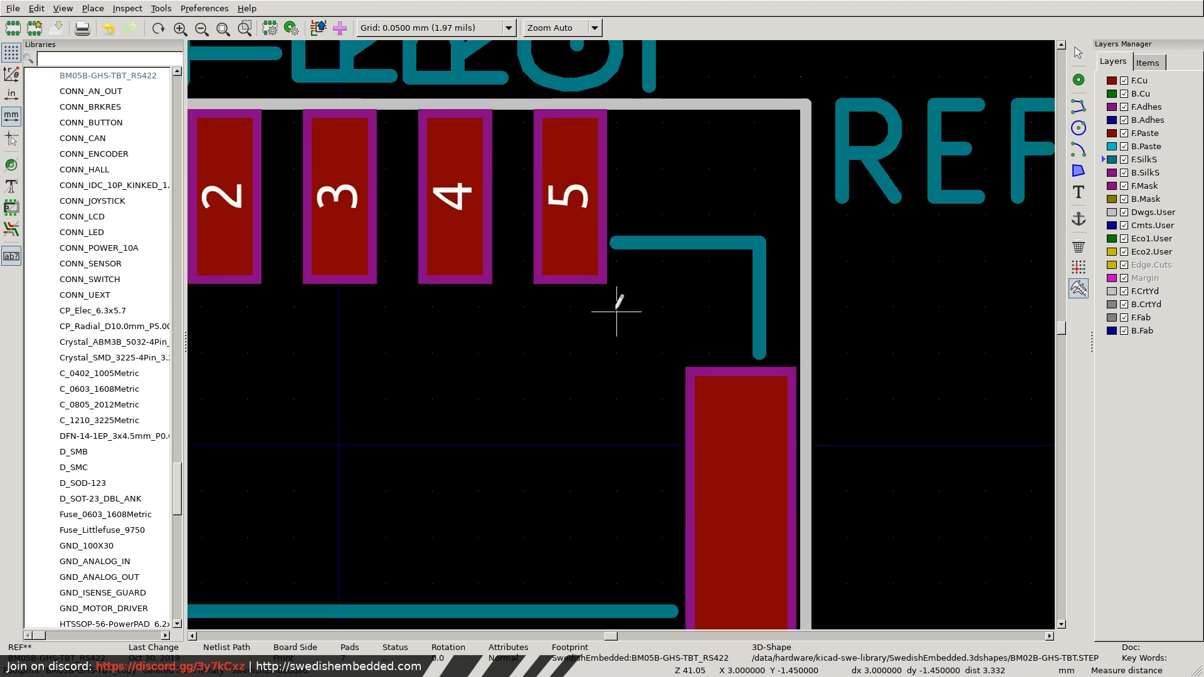
pyautogui.click(597, 343)
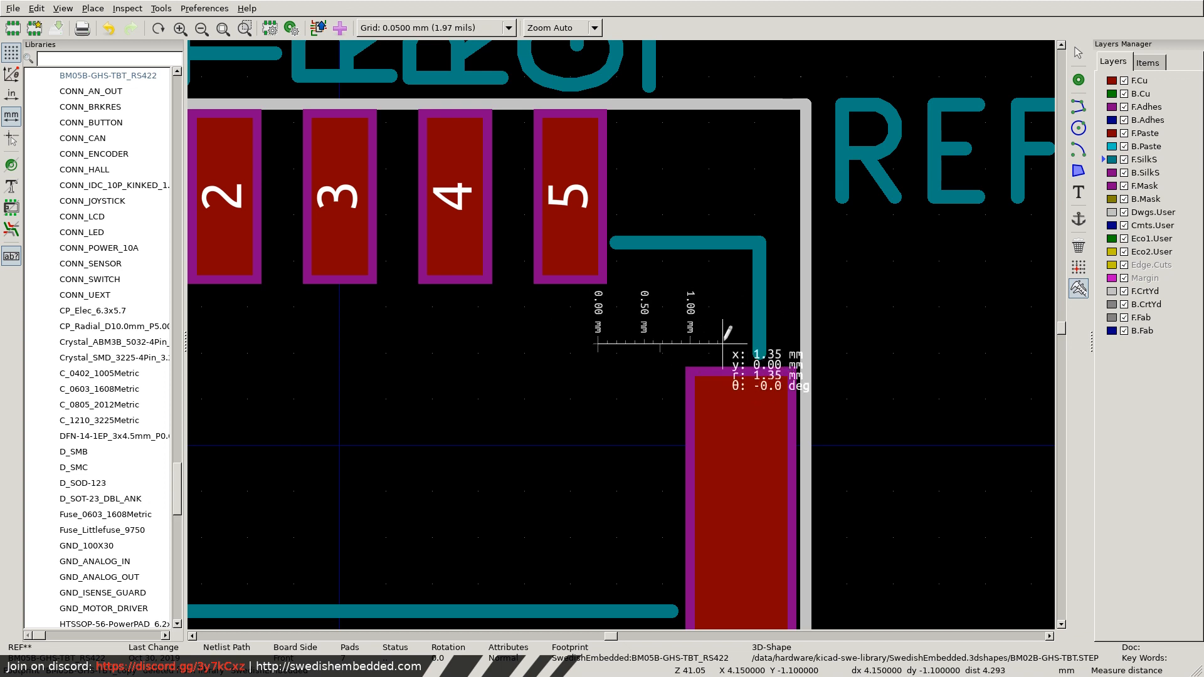
pyautogui.scroll(-3, 725, 336)
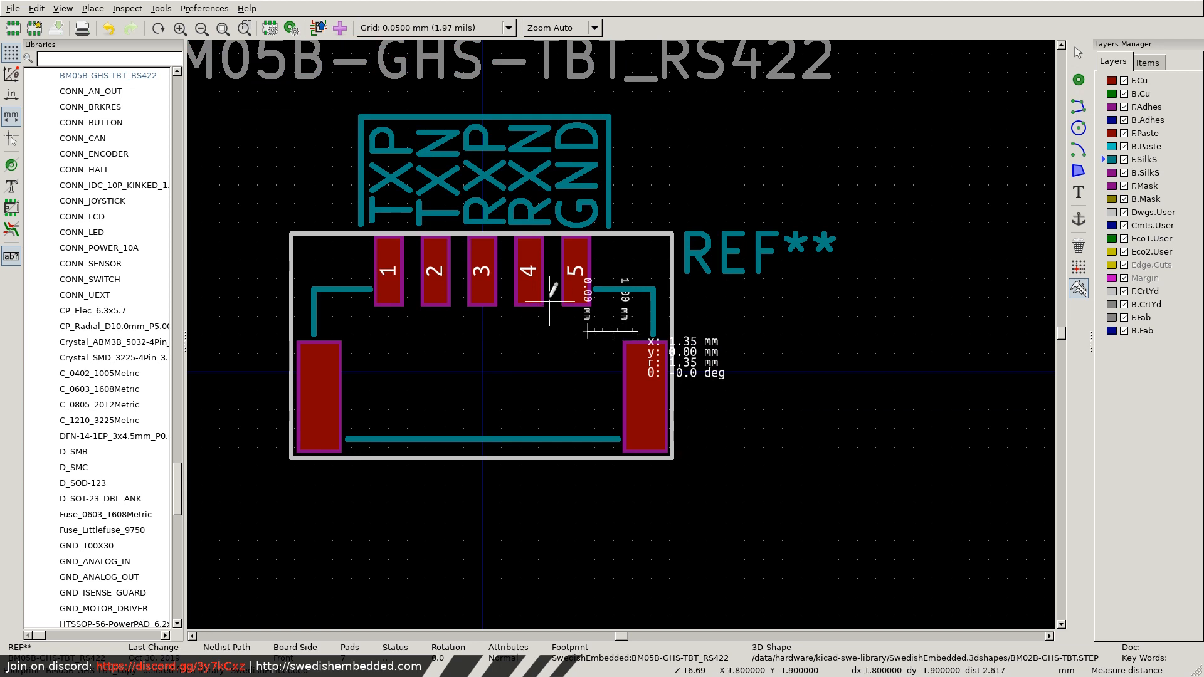
pyautogui.scroll(5, 576, 302)
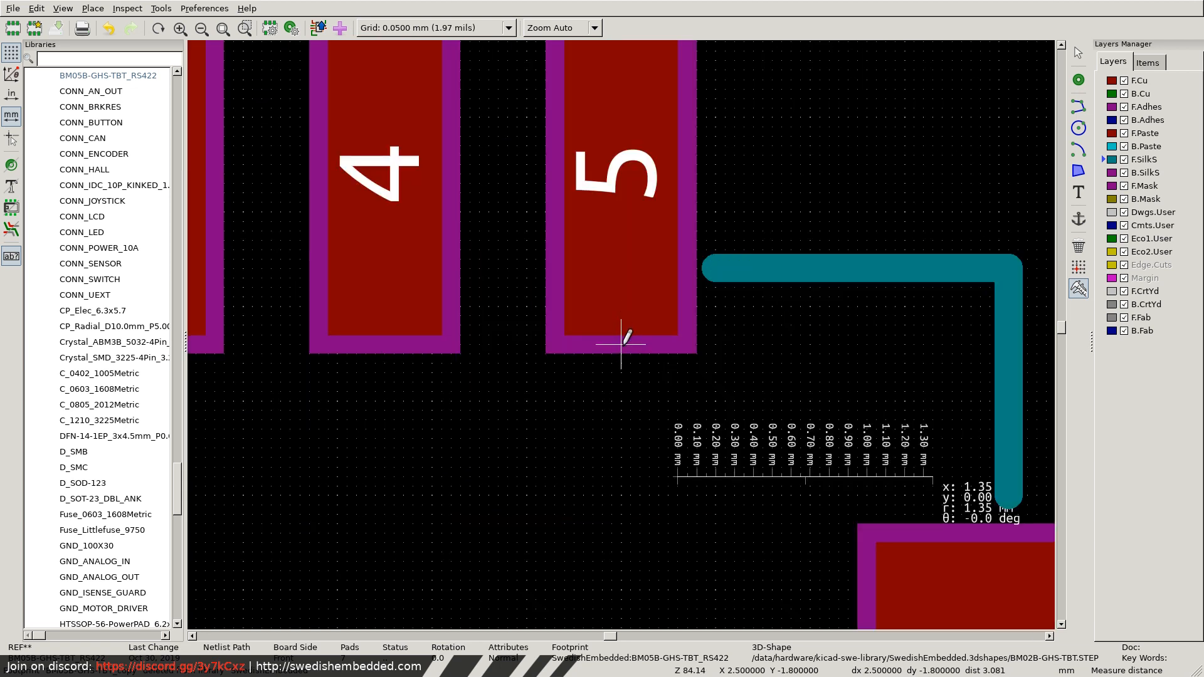
pyautogui.click(622, 477)
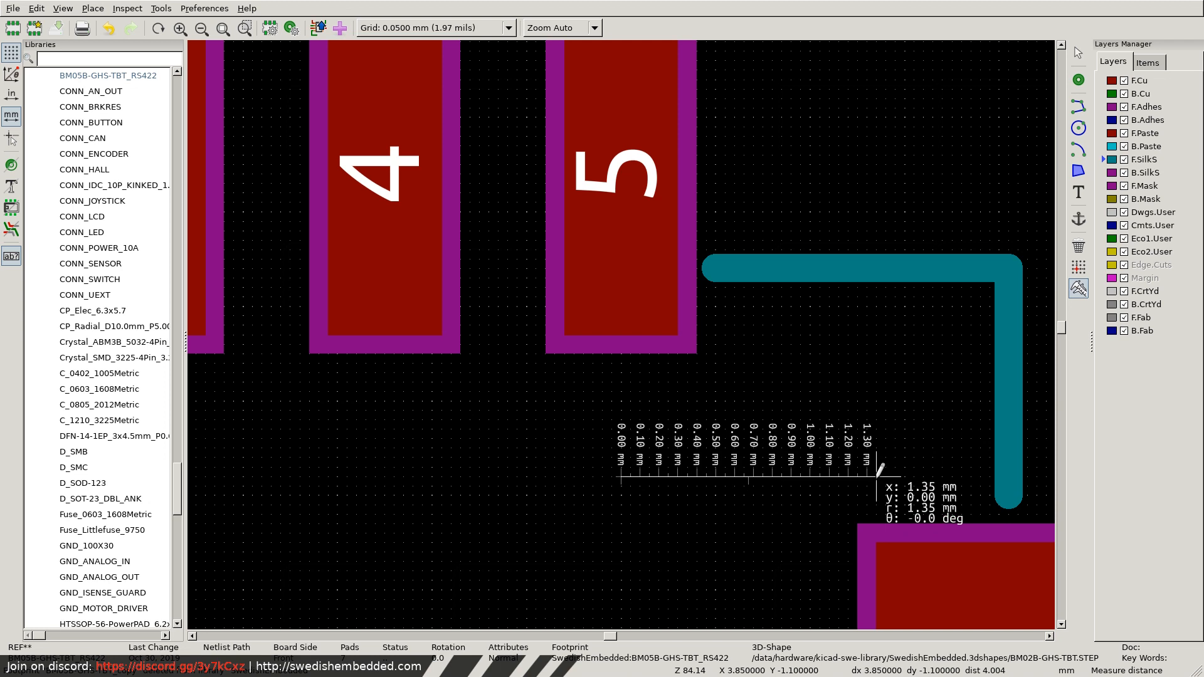
pyautogui.scroll(-3, 877, 475)
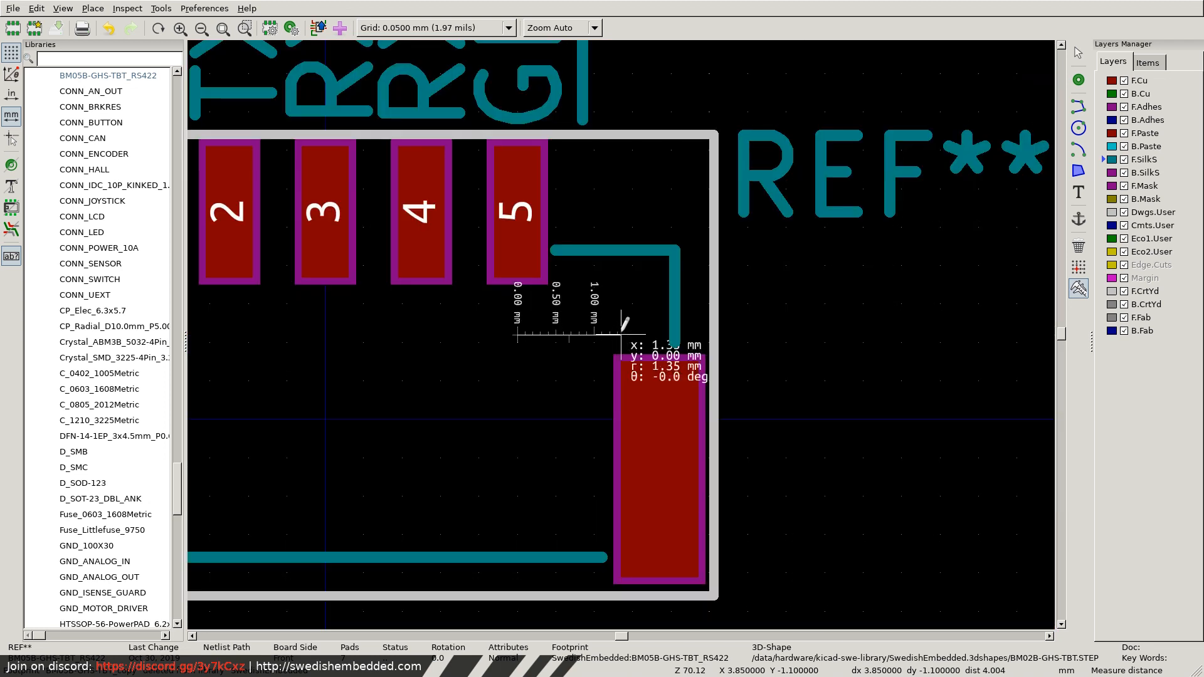
pyautogui.scroll(-5, 627, 339)
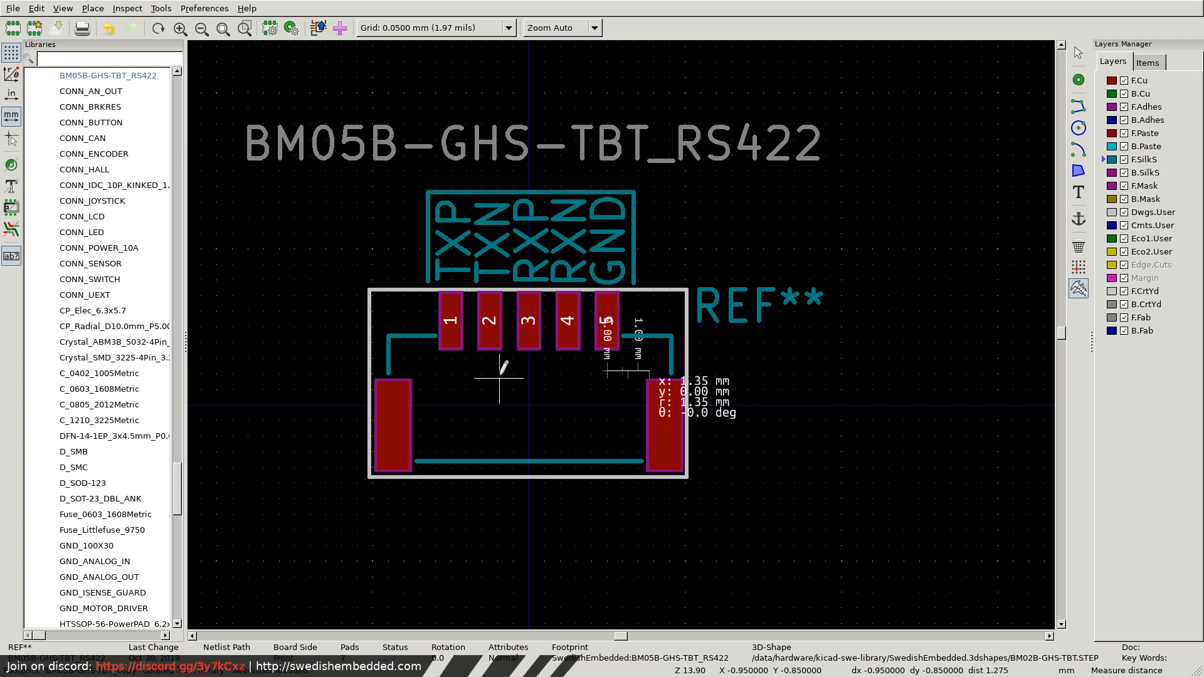
pyautogui.press('super+2')
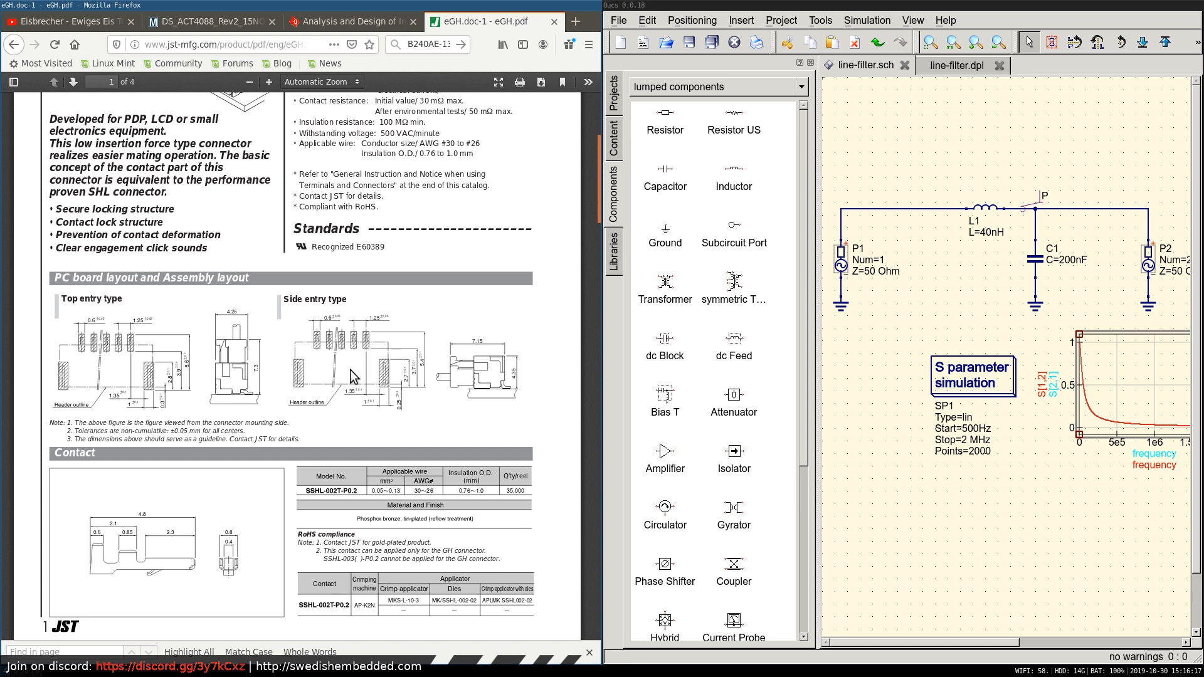
# Look over the GH connector datasheet, return to JST's GH connector product page and show its 3D data downloads.
pyautogui.scroll(-3, 350, 370)
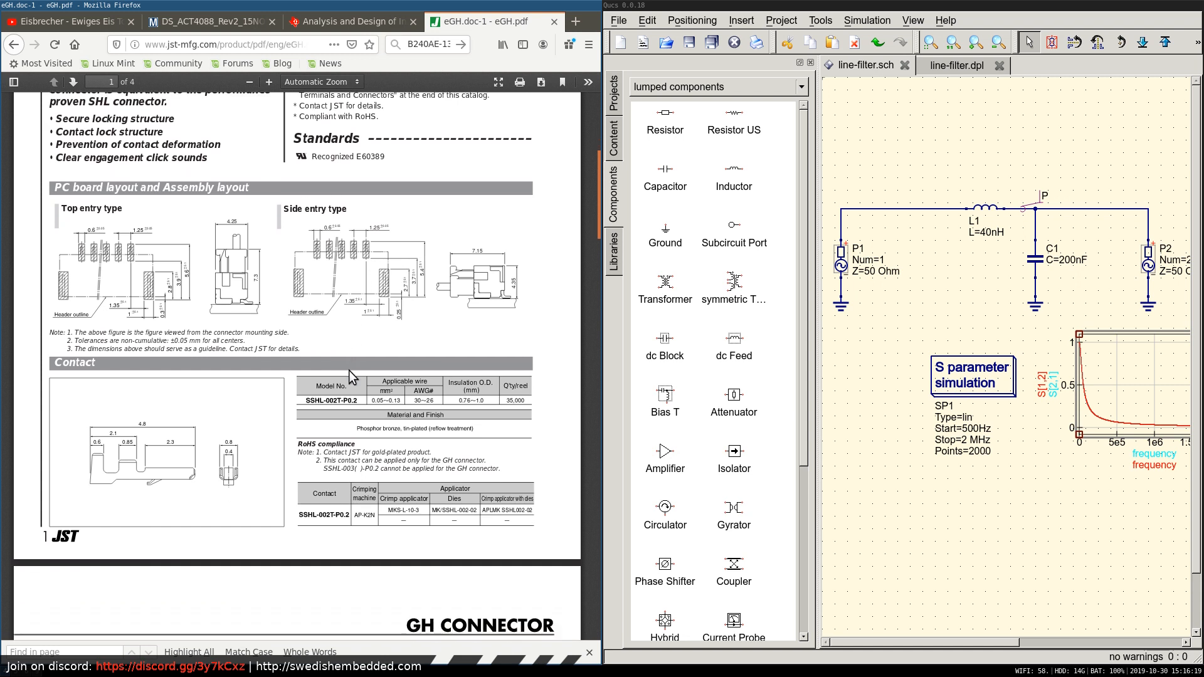
pyautogui.scroll(-15, 348, 370)
pyautogui.scroll(10, 348, 371)
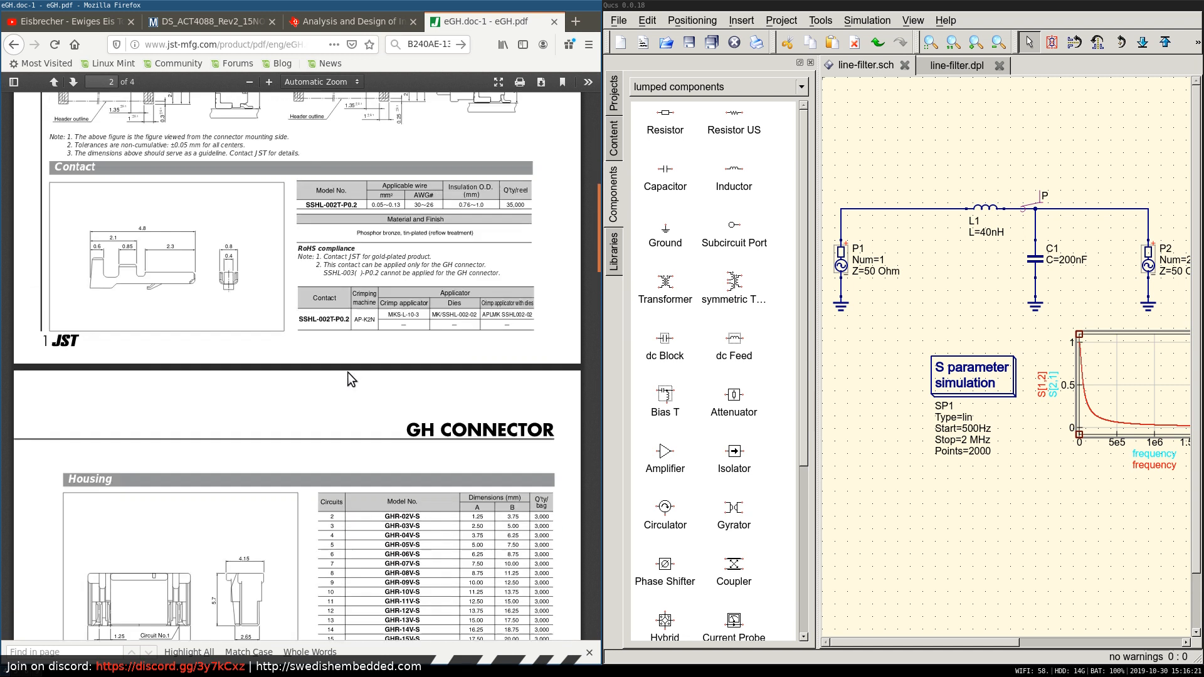
pyautogui.scroll(15, 347, 371)
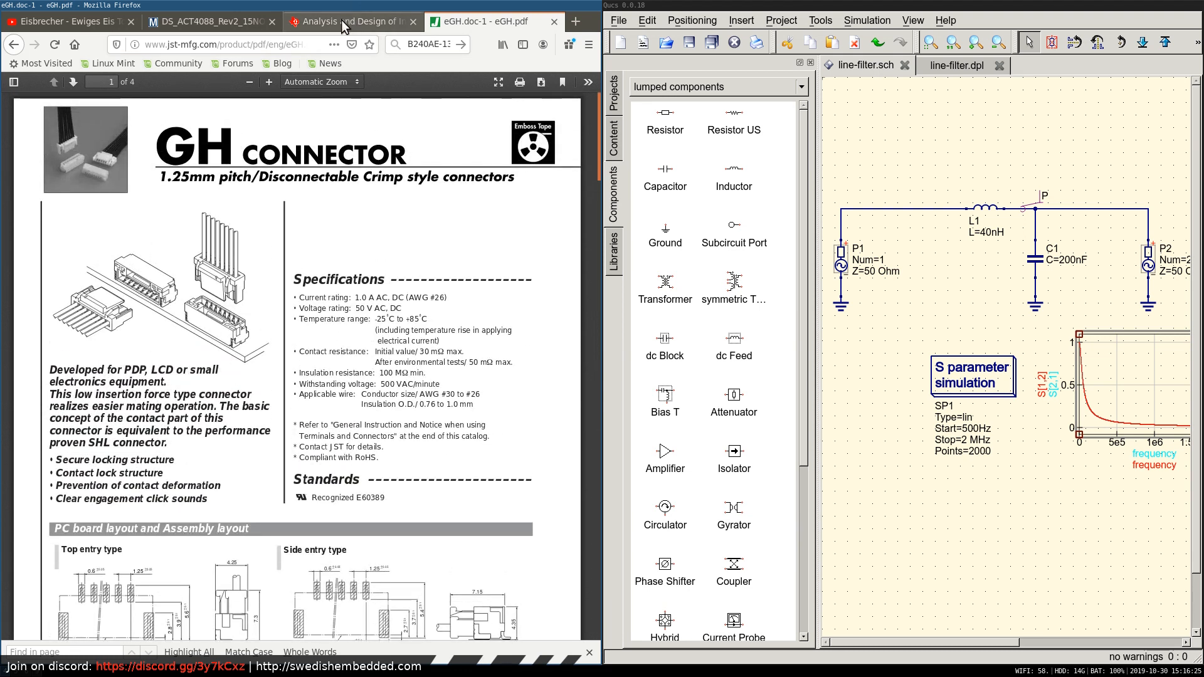
pyautogui.click(13, 44)
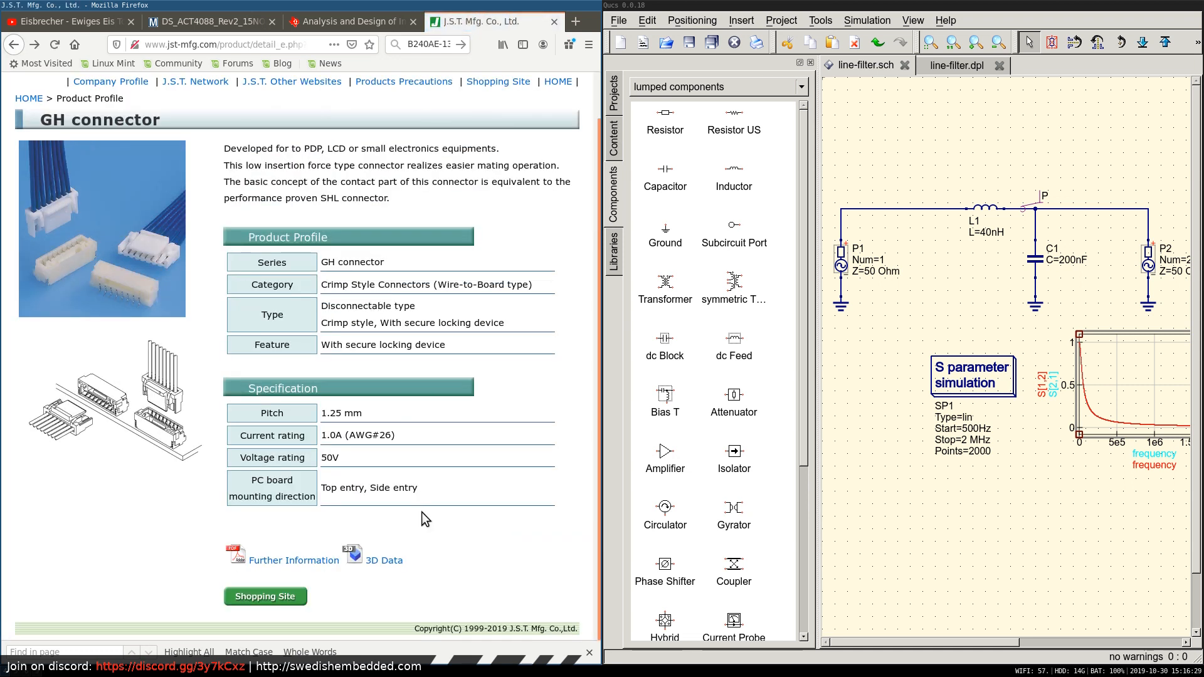
pyautogui.click(392, 564)
pyautogui.scroll(-6, 502, 527)
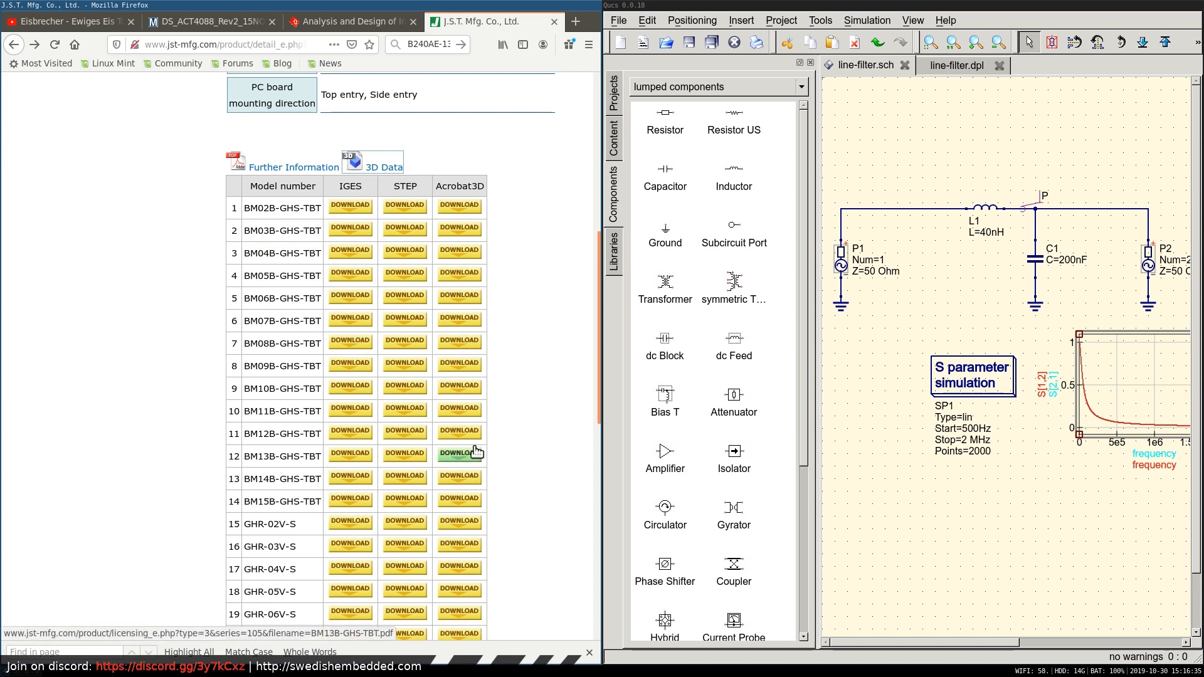
pyautogui.click(264, 48)
pyautogui.hotkey('ctrl', 'a')
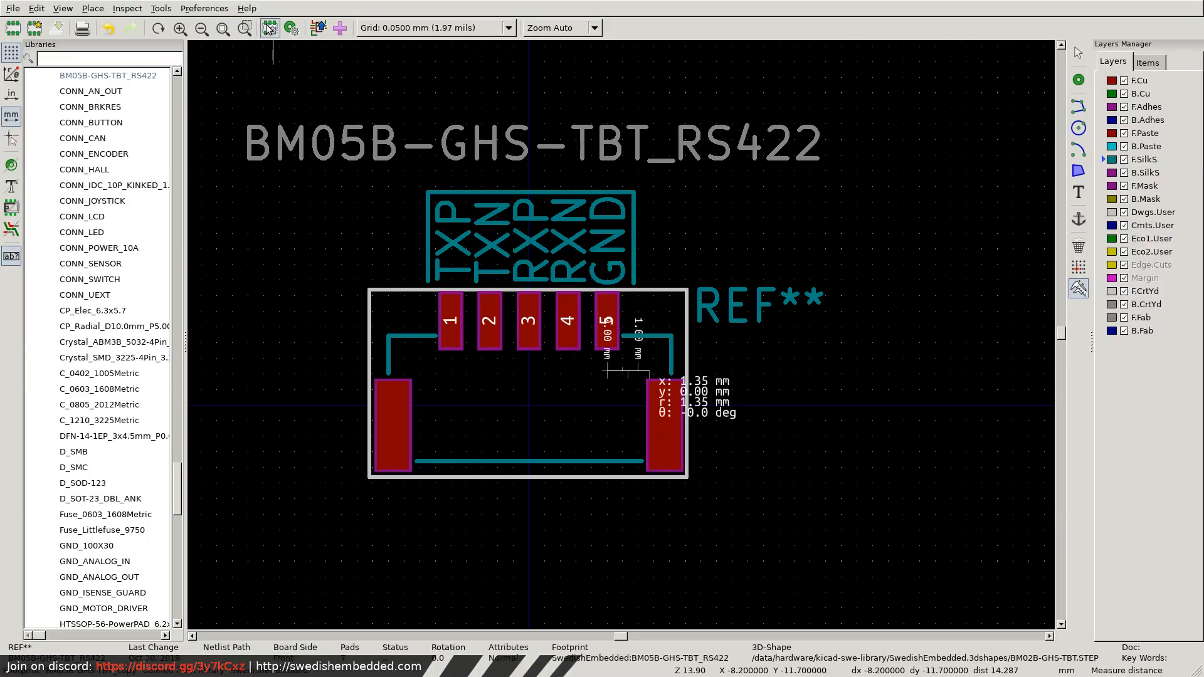
# Change the footprint's 3D model file to BM05B-GHS-TBT.STEP in the footprint properties.
pyautogui.click(269, 27)
pyautogui.click(437, 160)
pyautogui.click(529, 161)
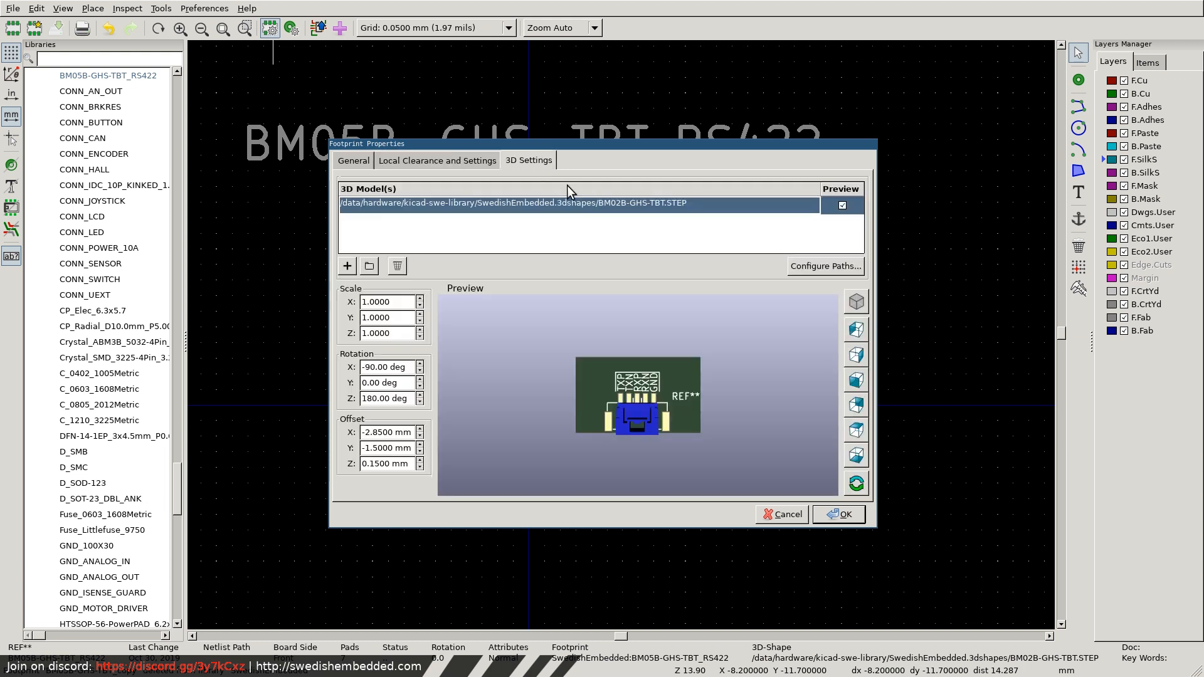
pyautogui.scroll(5, 642, 428)
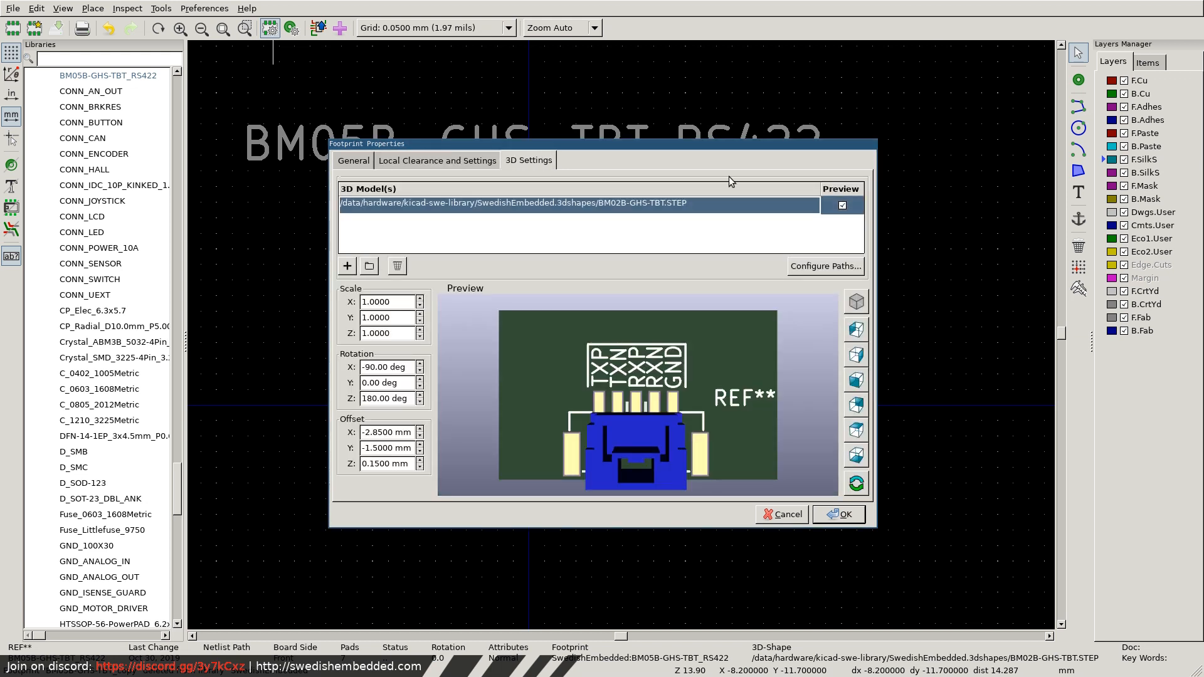
pyautogui.doubleClick(567, 205)
pyautogui.click(619, 204)
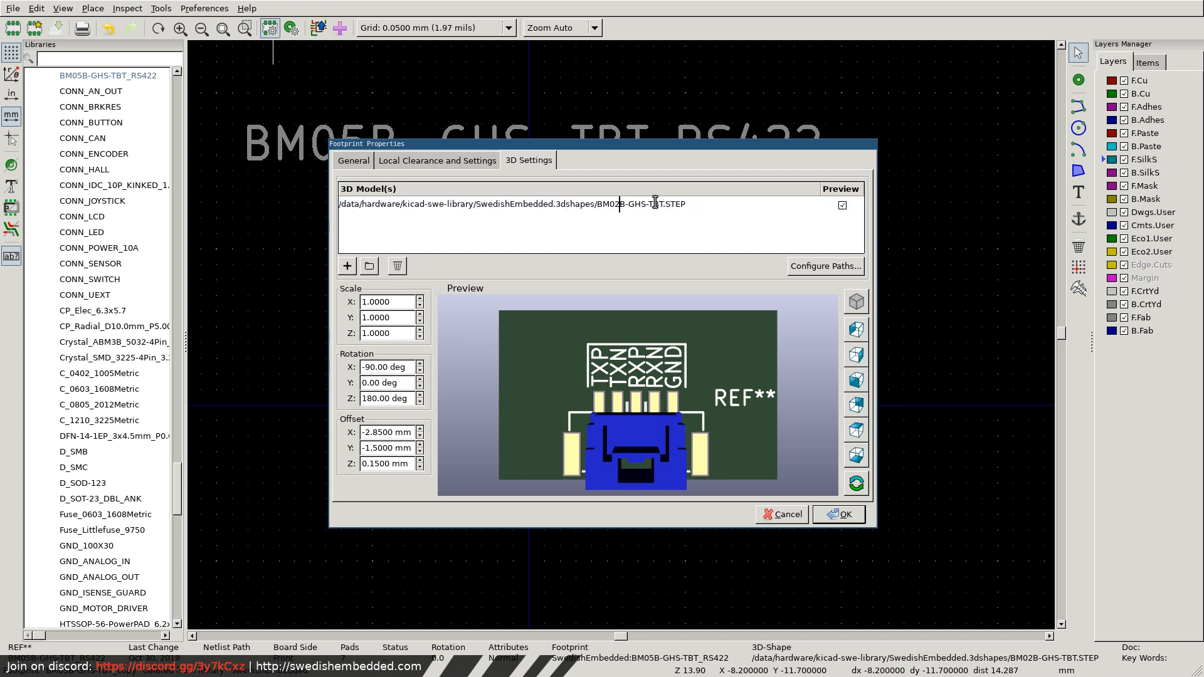
pyautogui.press('Return')
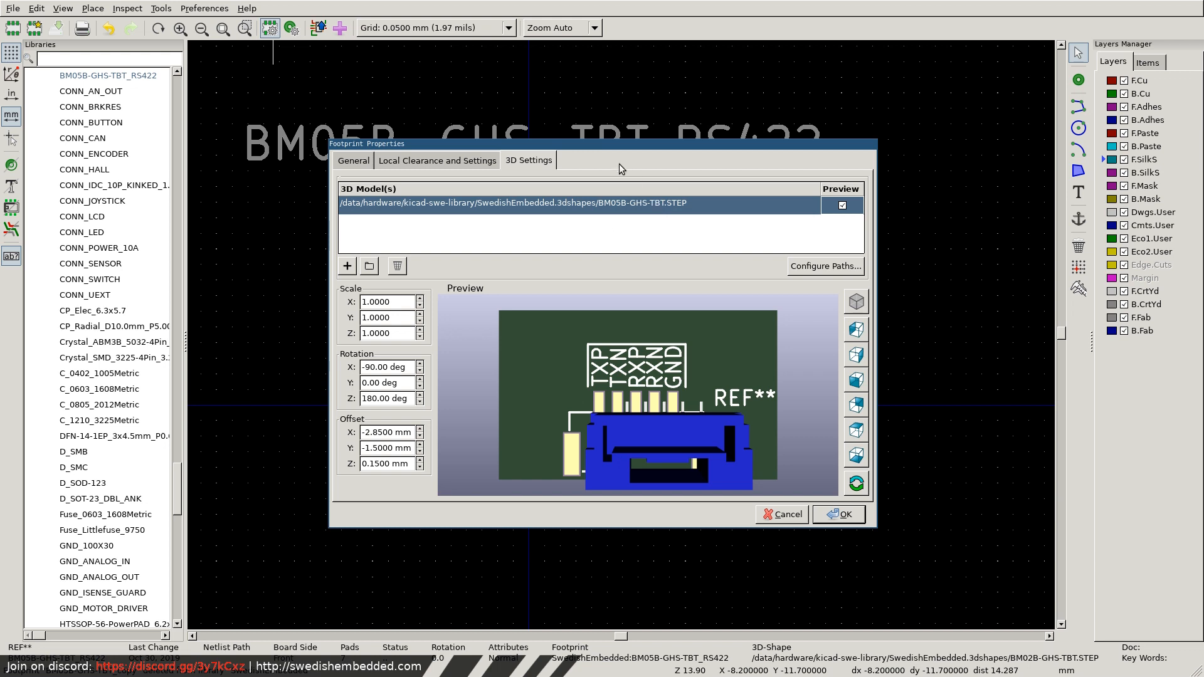
# Shift the connector's 3D model along X to an offset of -4.85 mm.
pyautogui.moveTo(663, 446); pyautogui.dragTo(610, 425)
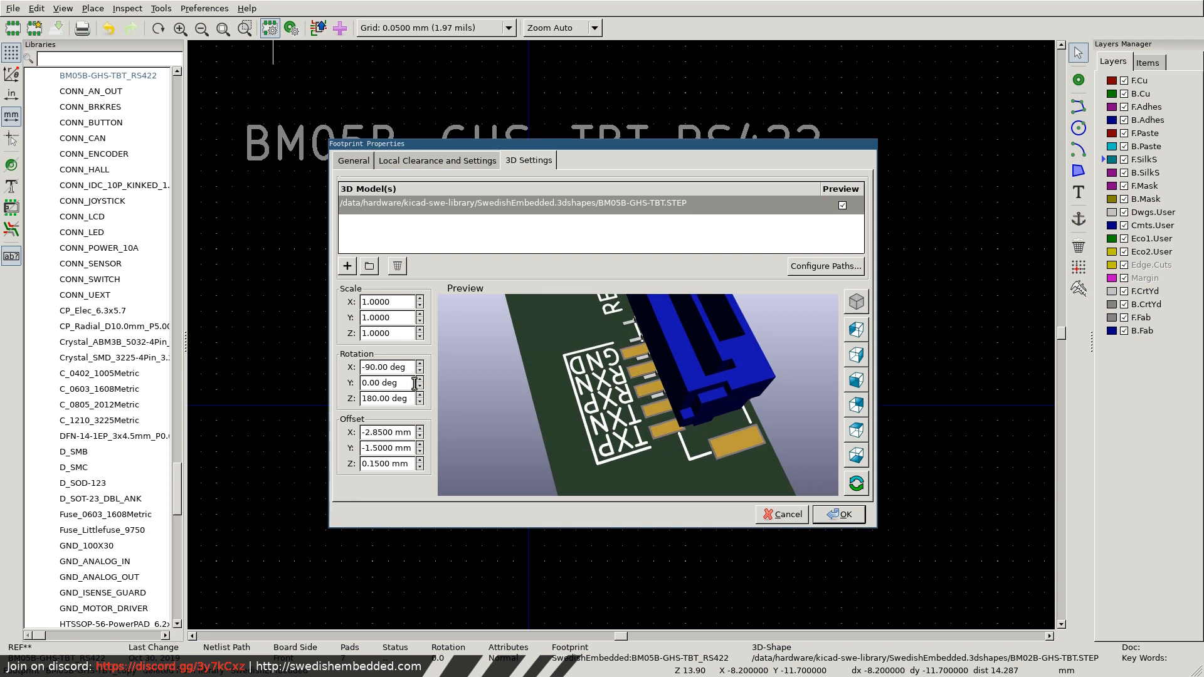
pyautogui.click(421, 435)
pyautogui.click(420, 435)
pyautogui.click(421, 437)
pyautogui.click(421, 437)
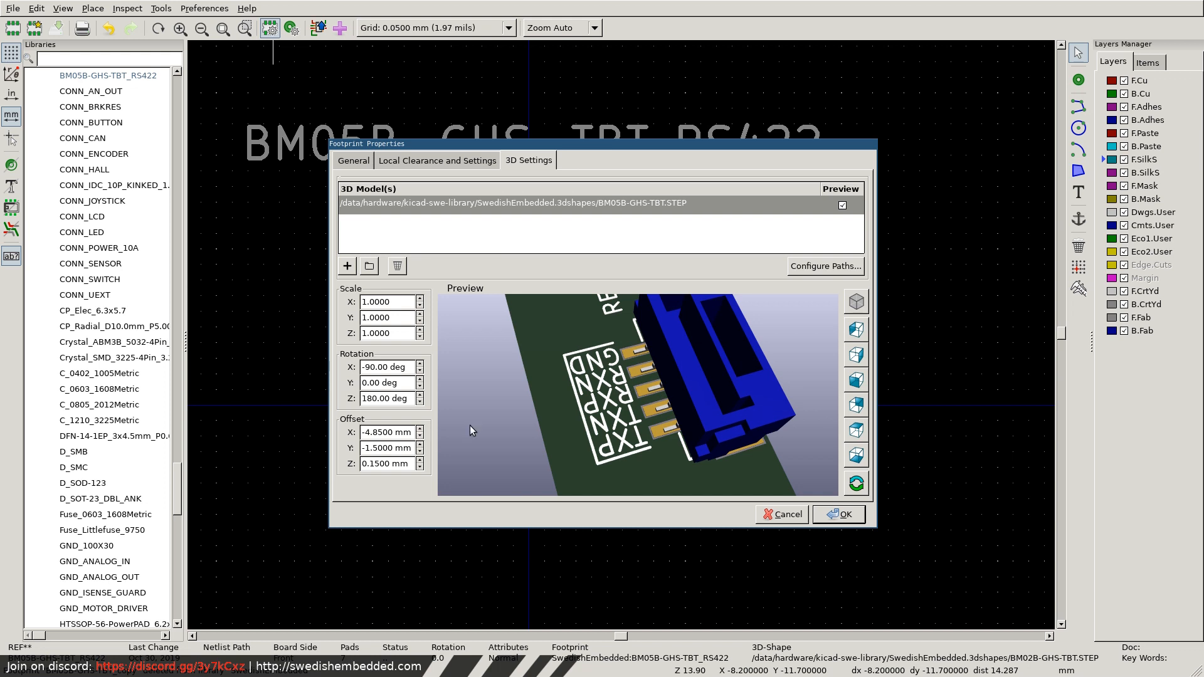
# Inspect the connector model's fit on the signal and mounting pads from several angles in the 3D preview.
pyautogui.moveTo(633, 368); pyautogui.dragTo(573, 491)
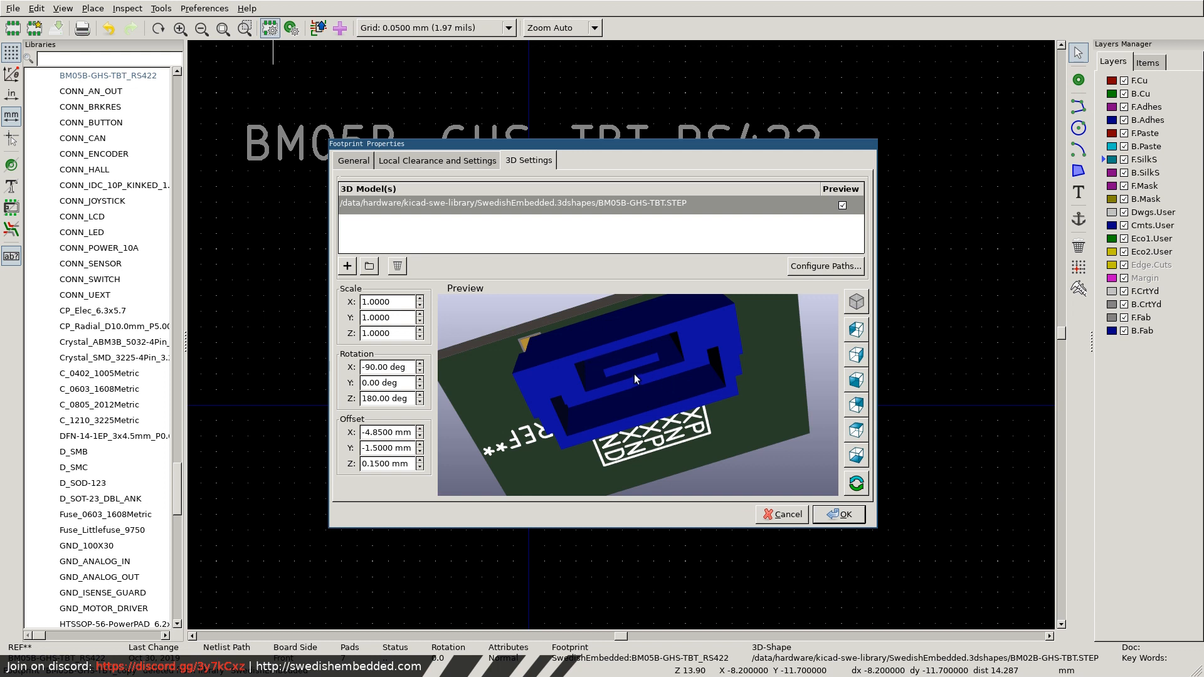
pyautogui.moveTo(634, 374); pyautogui.dragTo(589, 347)
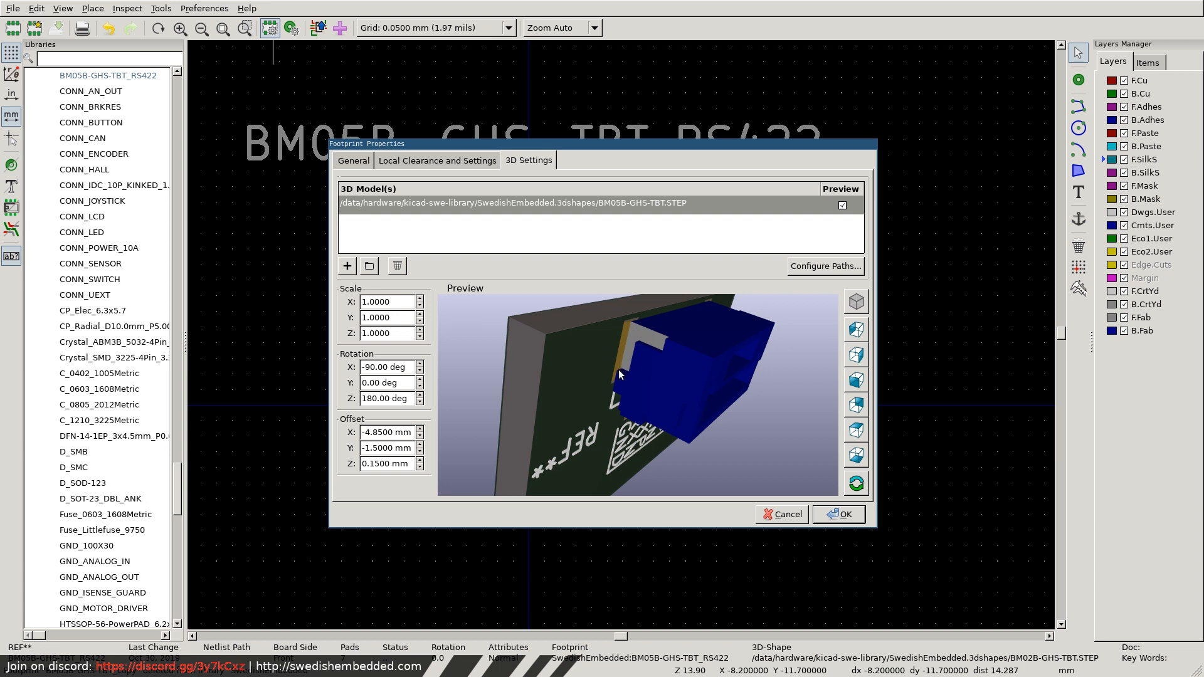
pyautogui.moveTo(630, 318); pyautogui.dragTo(679, 351)
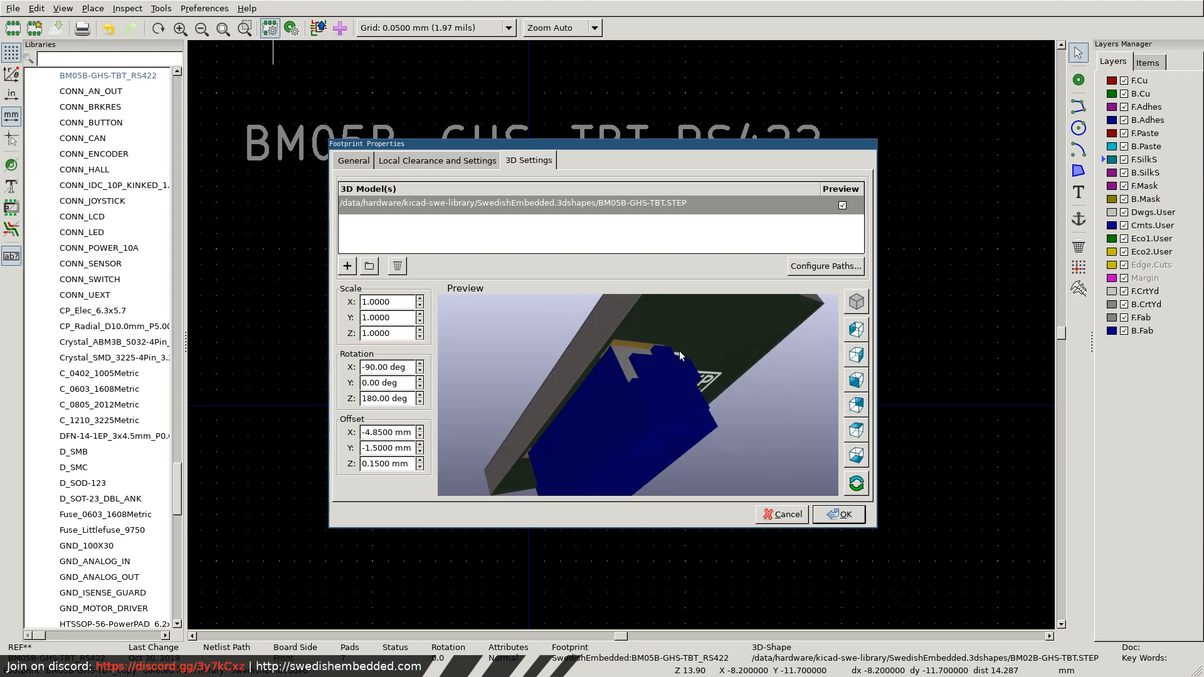
pyautogui.moveTo(597, 437); pyautogui.dragTo(559, 402)
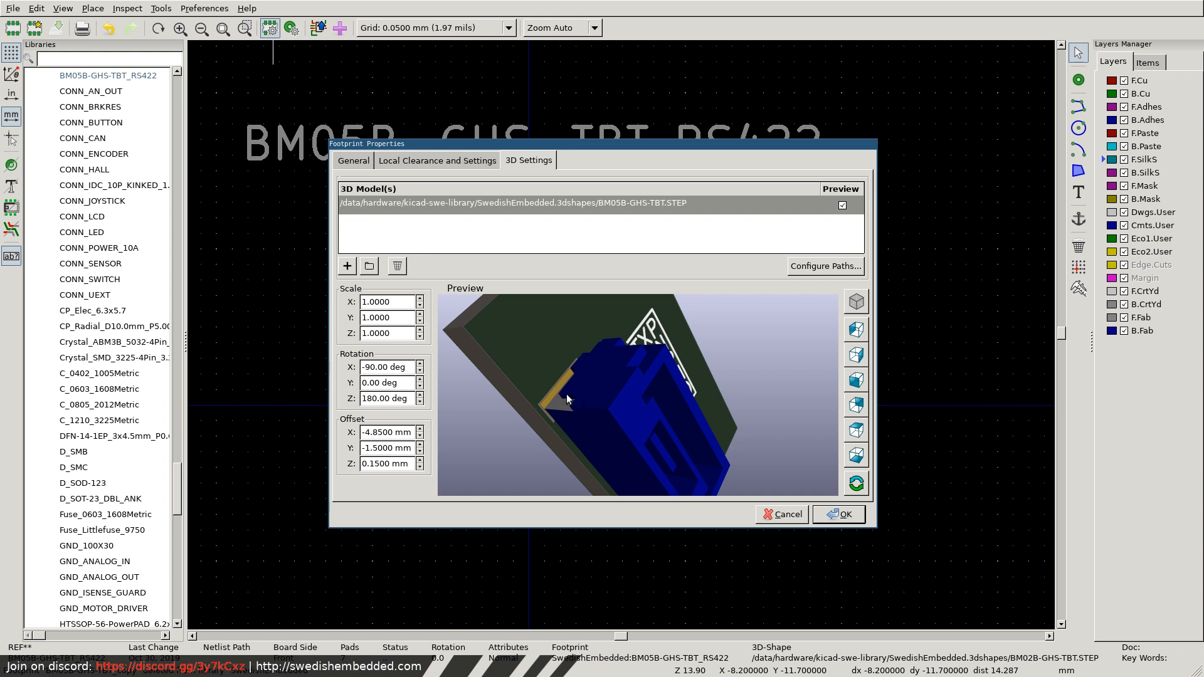
pyautogui.moveTo(607, 393); pyautogui.dragTo(515, 334)
pyautogui.moveTo(596, 380); pyautogui.dragTo(593, 345)
pyautogui.moveTo(645, 414)
pyautogui.mouseDown()
pyautogui.moveTo(718, 399)
pyautogui.moveTo(555, 369)
pyautogui.moveTo(604, 452)
pyautogui.moveTo(441, 360)
pyautogui.moveTo(610, 425)
pyautogui.moveTo(701, 442)
pyautogui.moveTo(627, 404)
pyautogui.mouseUp()
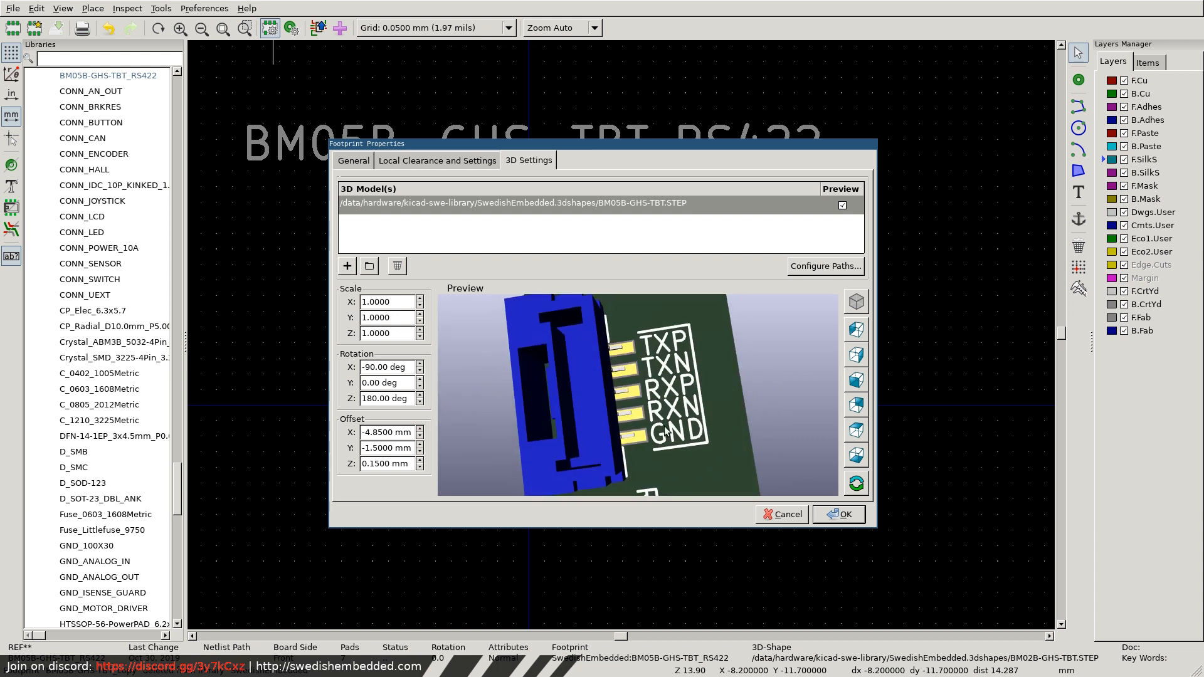
# Try an X offset of -5.35 mm for the 3D model and return it to -4.85 mm.
pyautogui.click(419, 435)
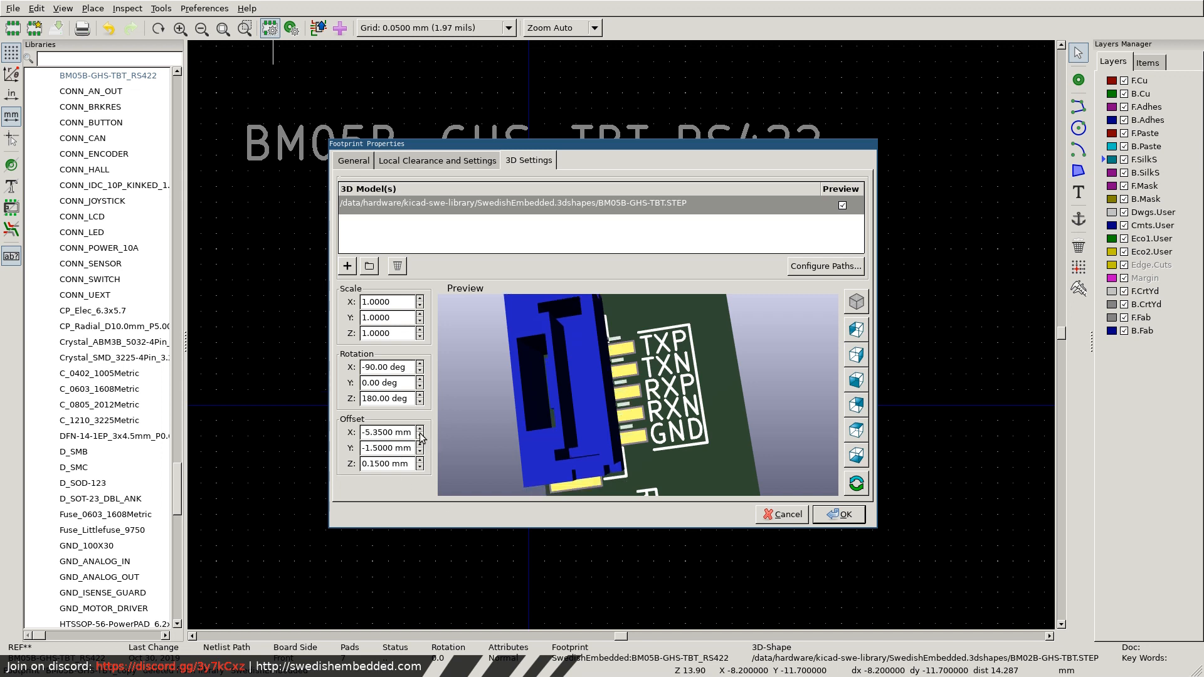
pyautogui.click(420, 429)
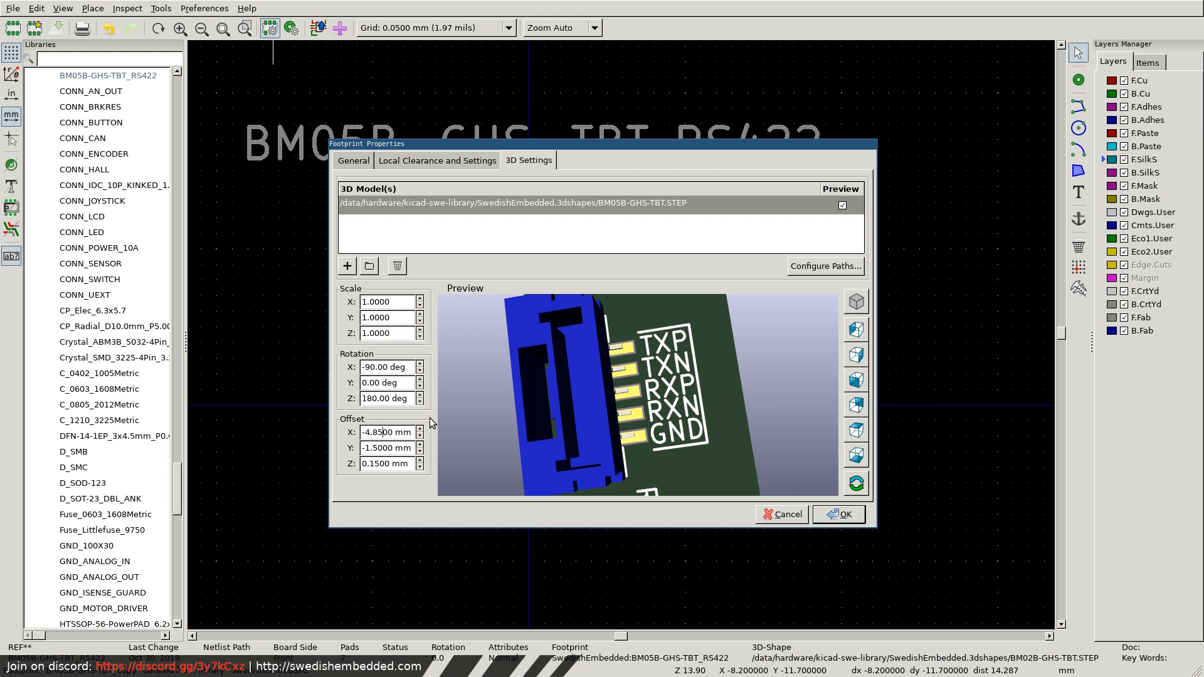
pyautogui.click(420, 437)
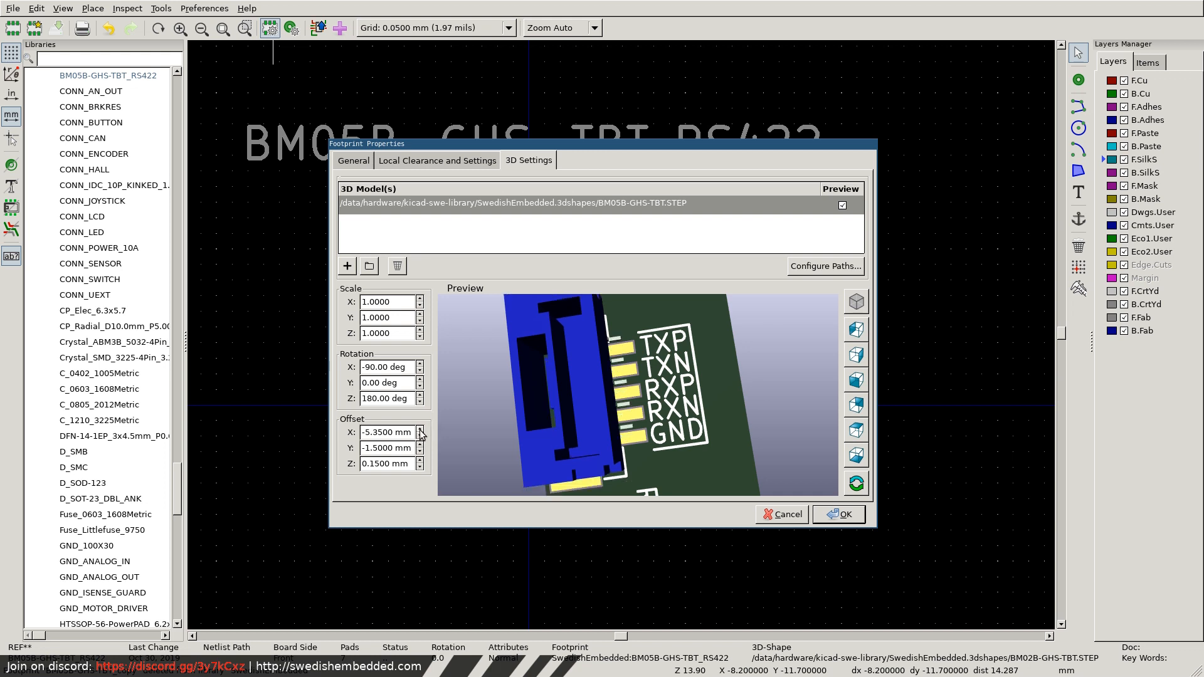
pyautogui.click(419, 428)
# Set the 3D model's X offset to -4.7 mm, accept the footprint properties and save the footprint.
pyautogui.click(383, 432)
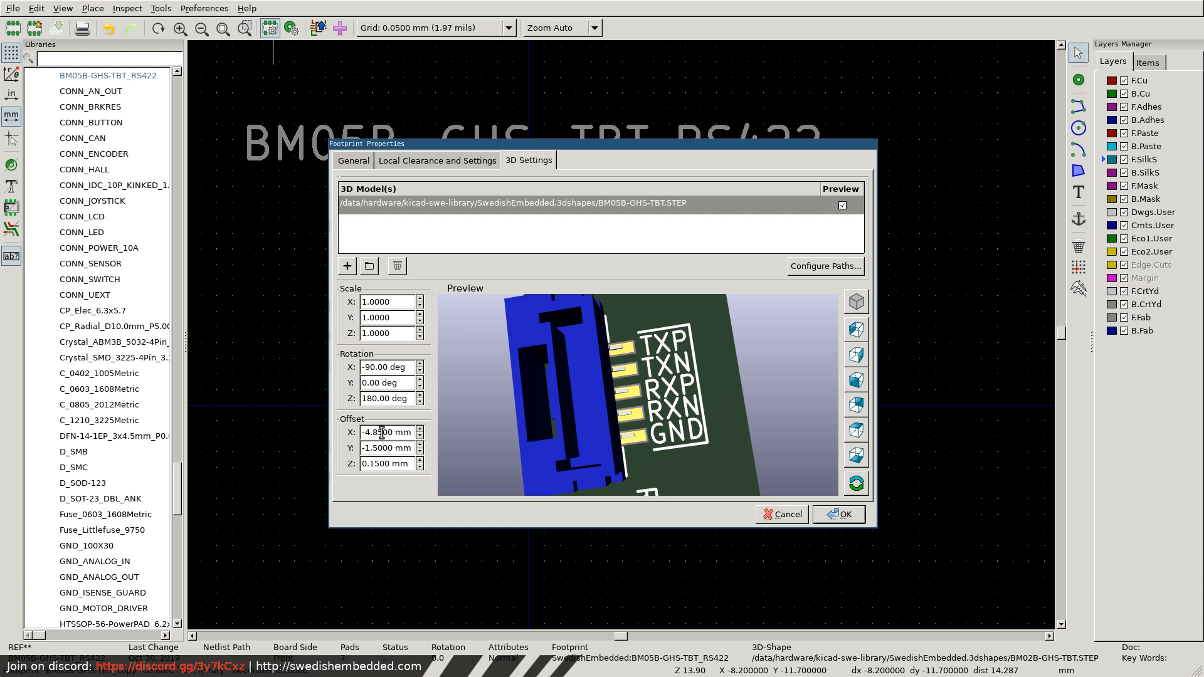
pyautogui.press('BackSpace')
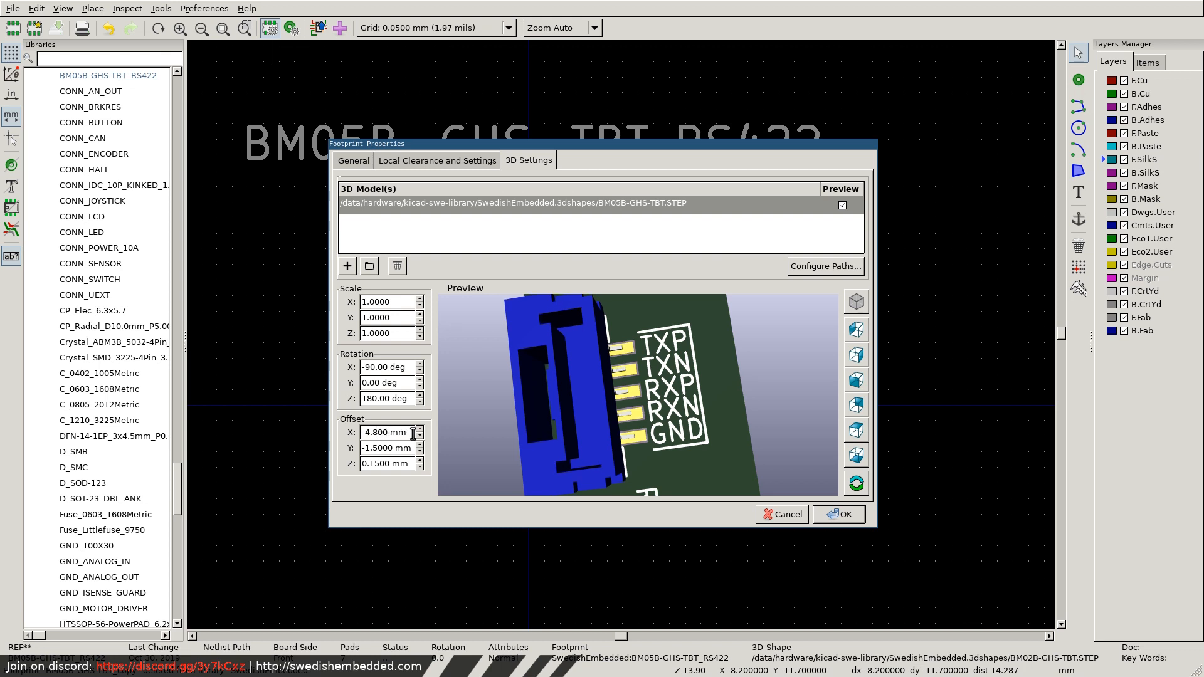
pyautogui.press('BackSpace')
pyautogui.write('7')
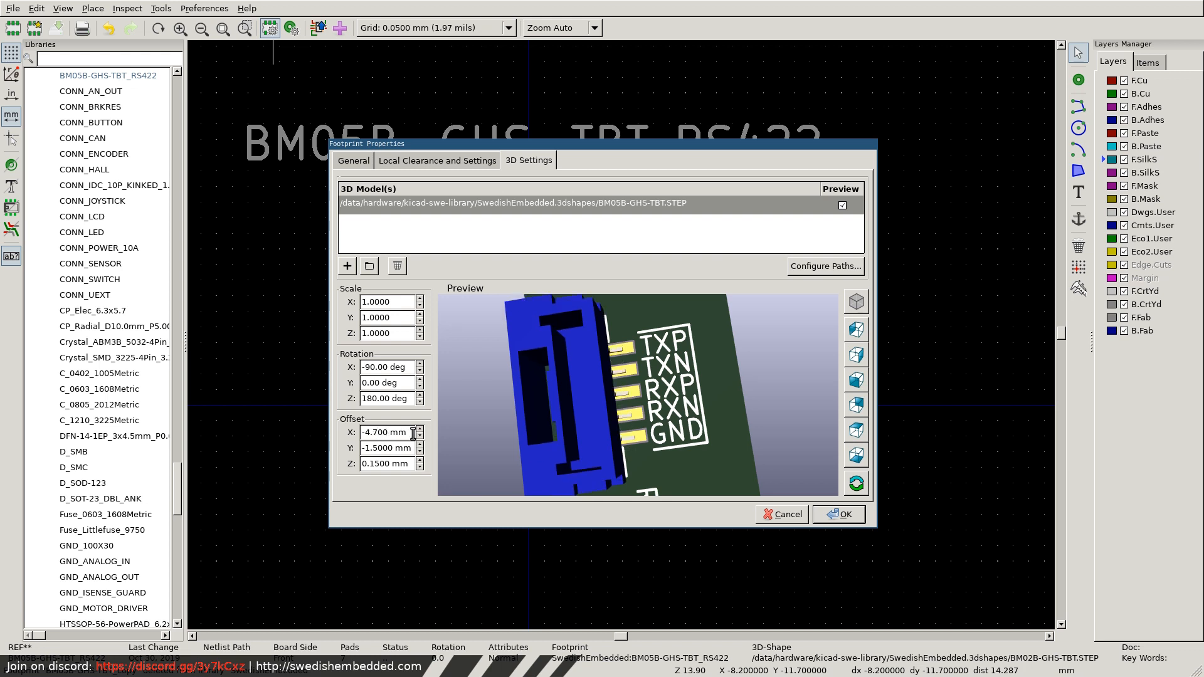
pyautogui.click(406, 398)
pyautogui.moveTo(631, 455); pyautogui.dragTo(631, 404)
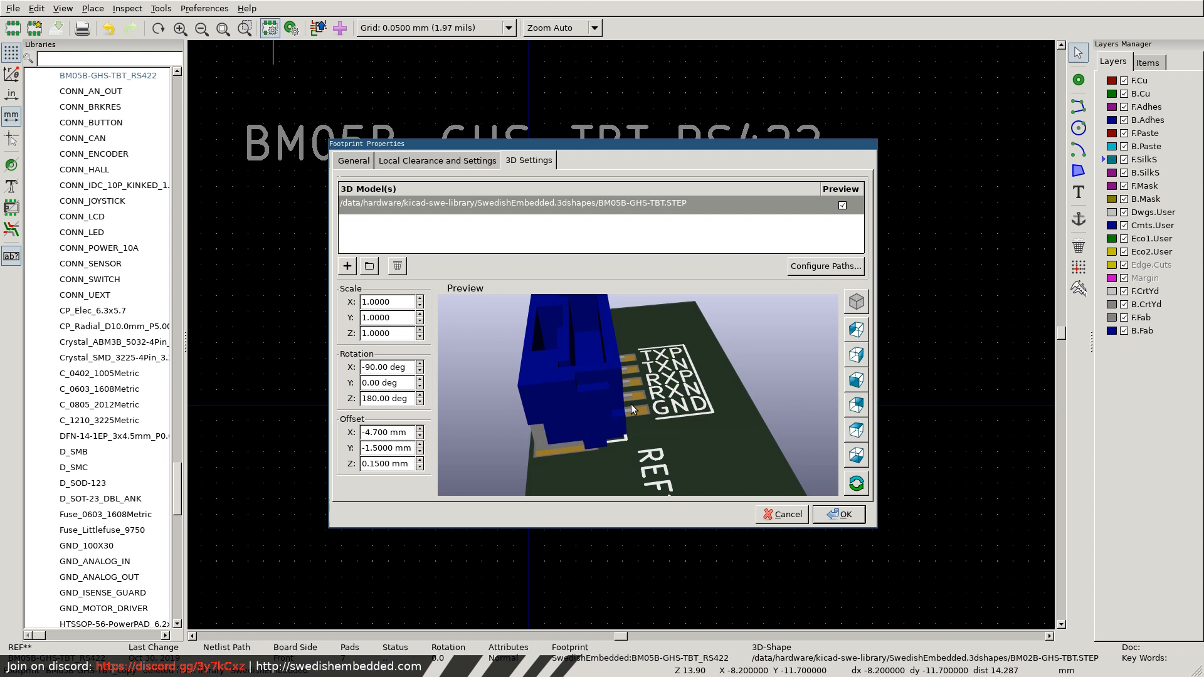
pyautogui.click(839, 514)
pyautogui.hotkey('ctrl', 's')
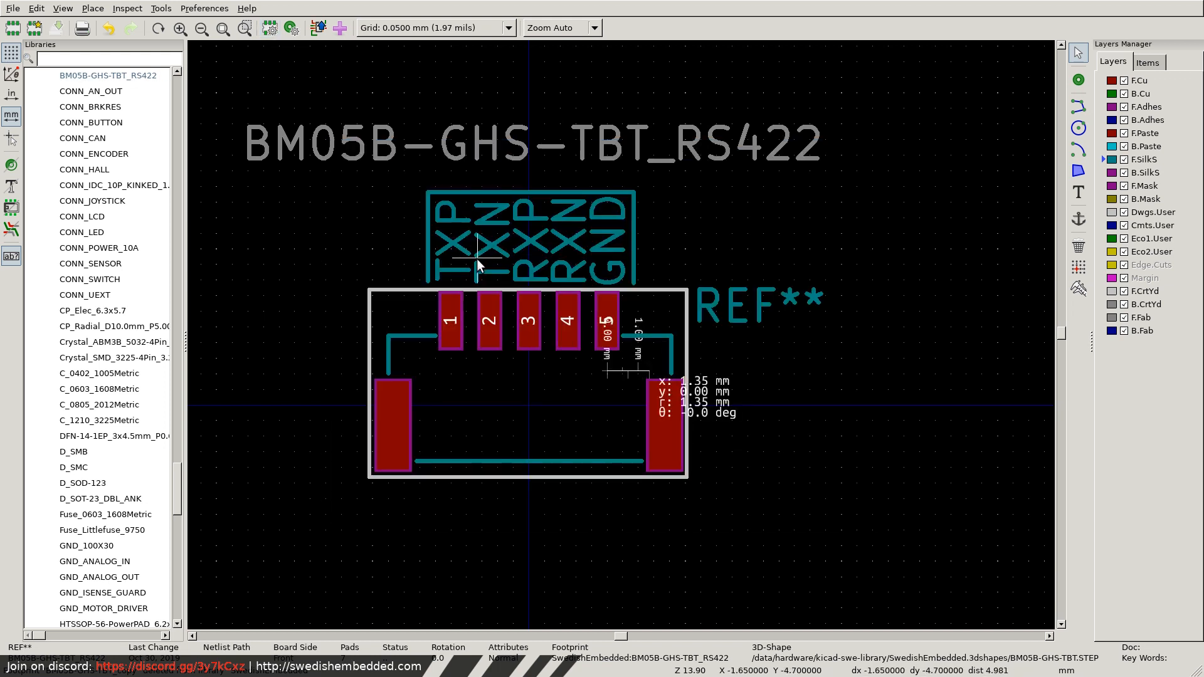
# Switch to the symbol editor and check the footprint assigned to CONN_JST_RS422 in its symbol properties.
pyautogui.press('super+f')
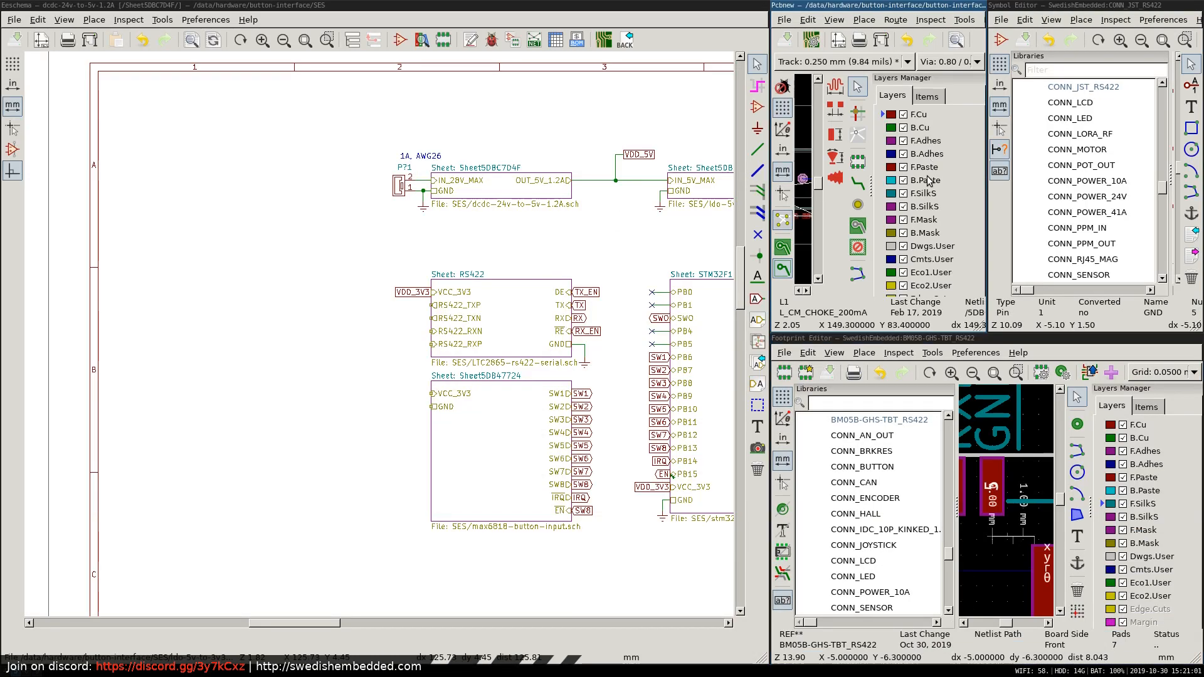
pyautogui.press('super+f')
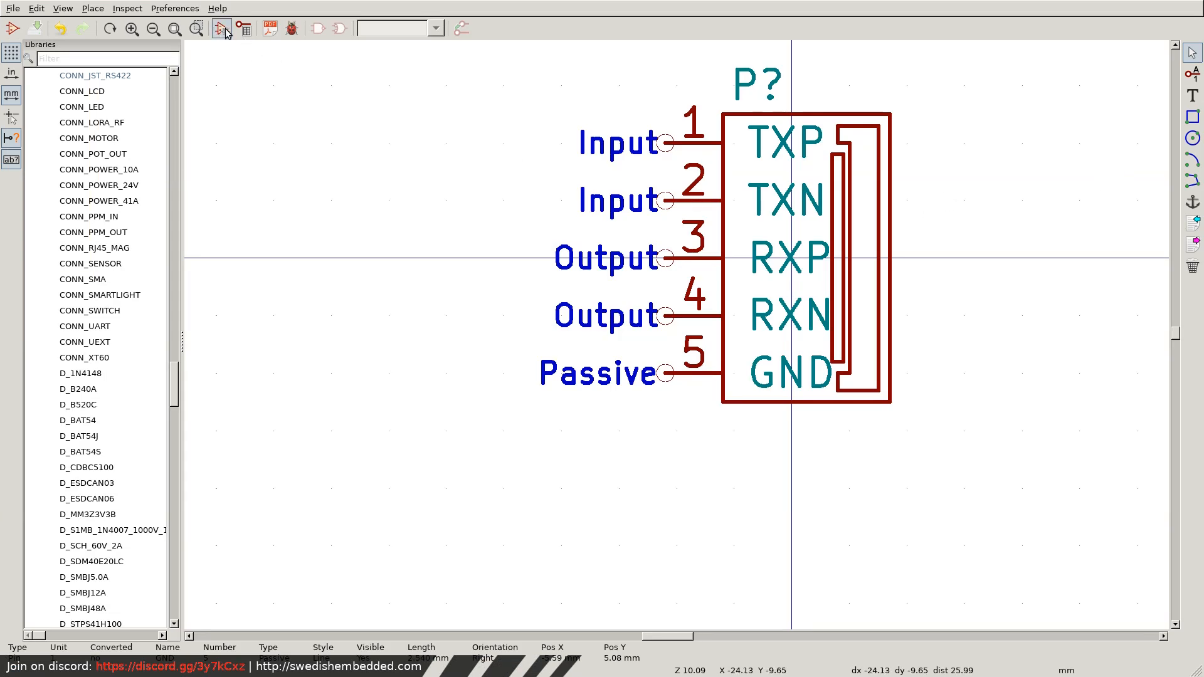
pyautogui.click(222, 29)
pyautogui.click(508, 257)
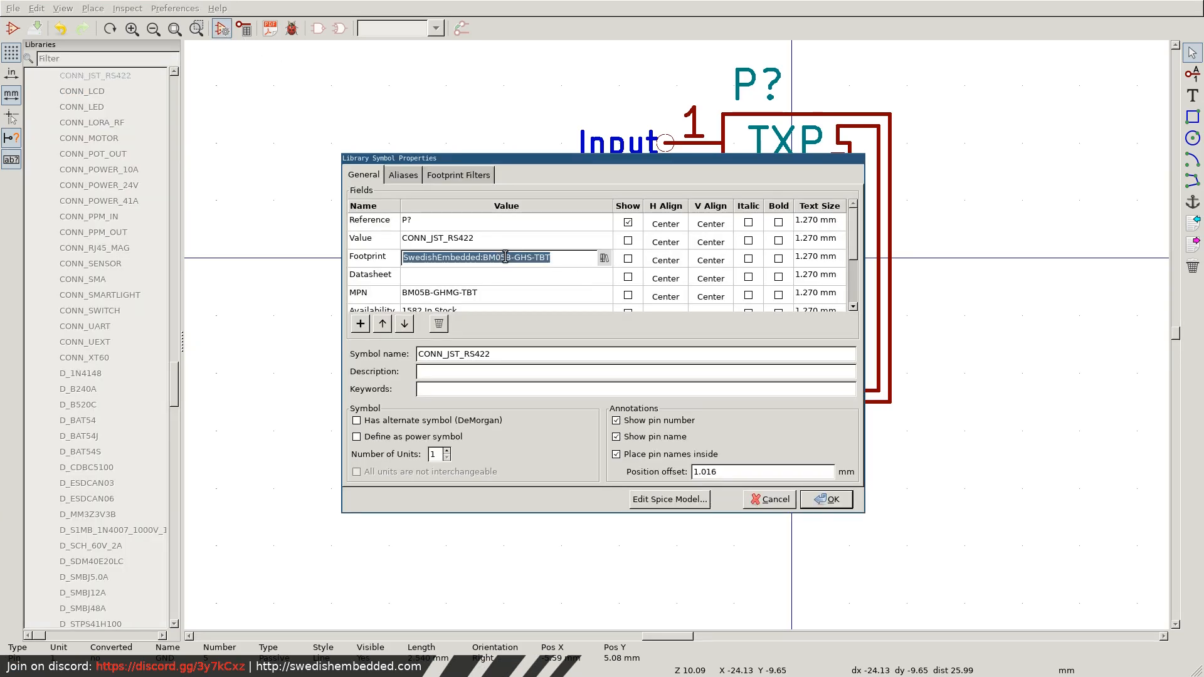
pyautogui.click(506, 257)
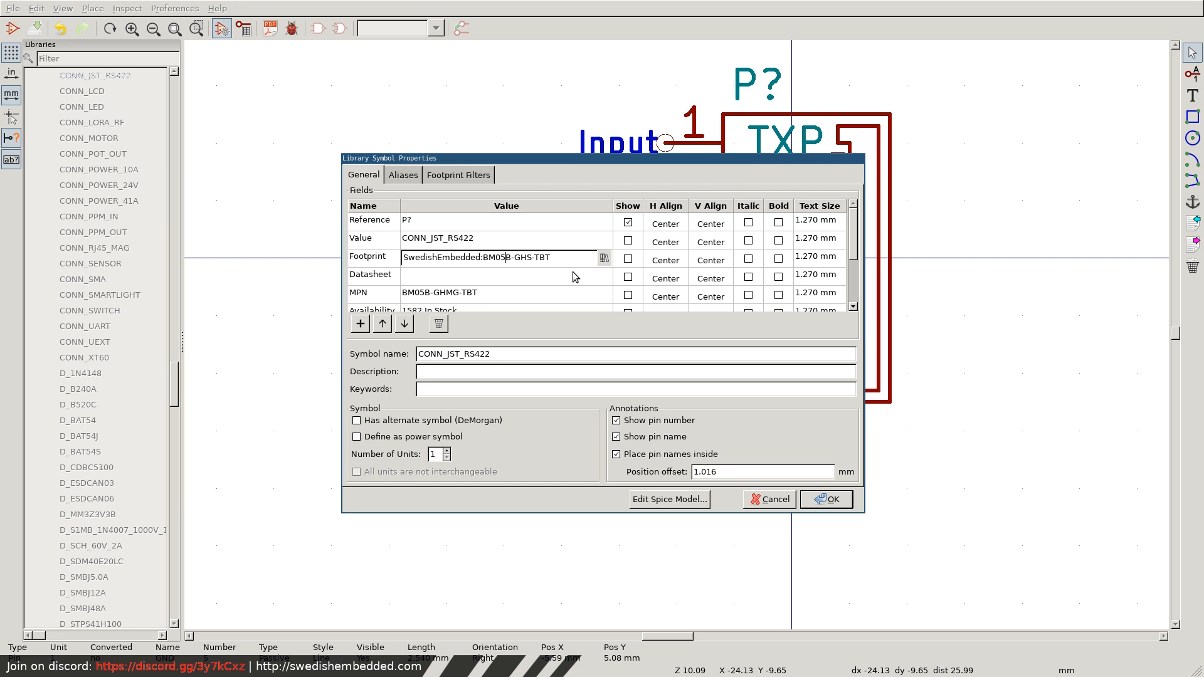
pyautogui.click(834, 499)
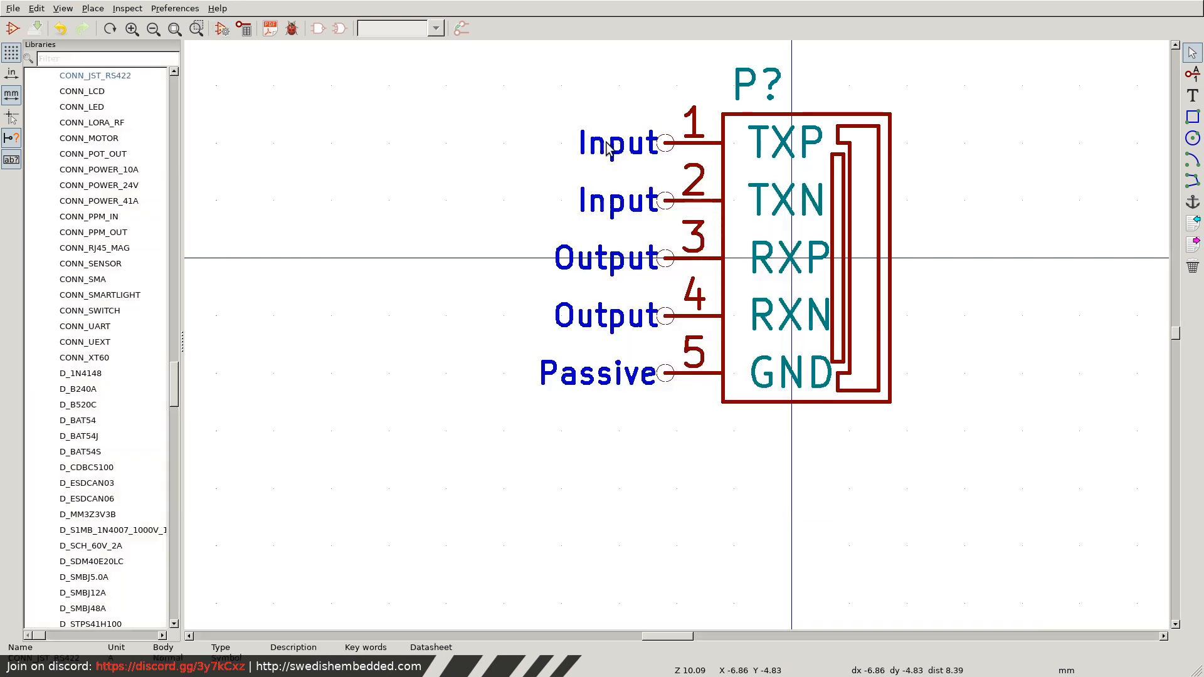
pyautogui.press('super+f')
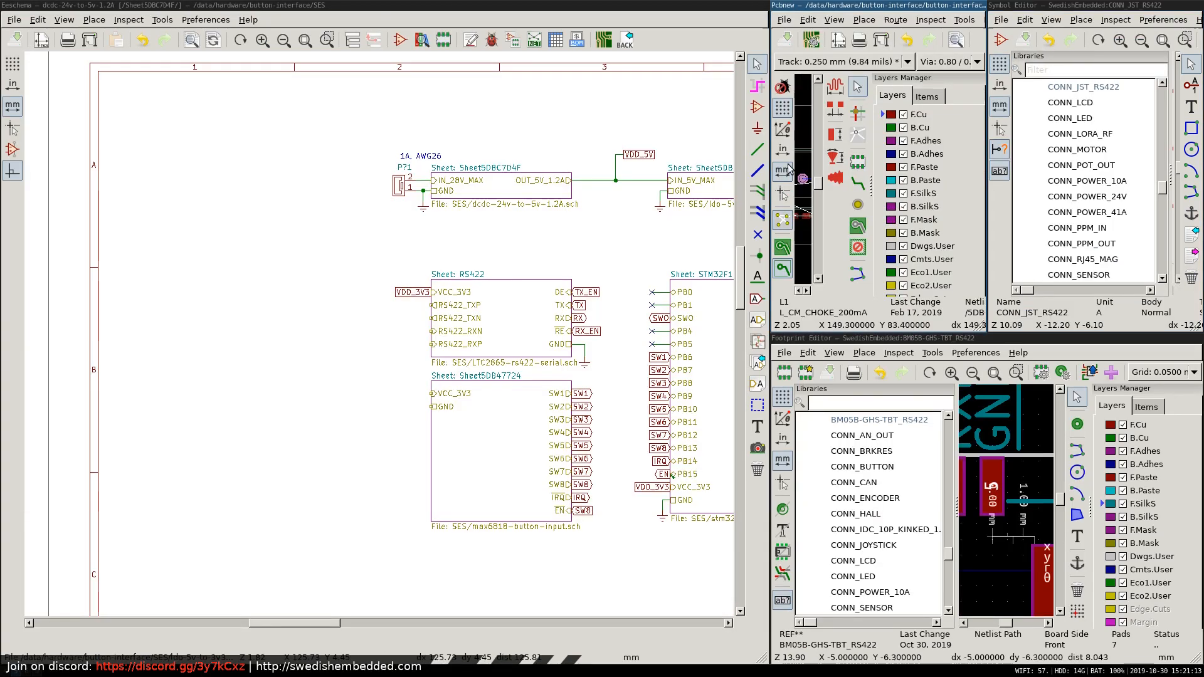
# Search the symbol chooser for RS422 and place CONN_JST_RS422 beside the RS422 sheet, pins facing it and TXP on top.
pyautogui.press('a')
pyautogui.click(333, 260)
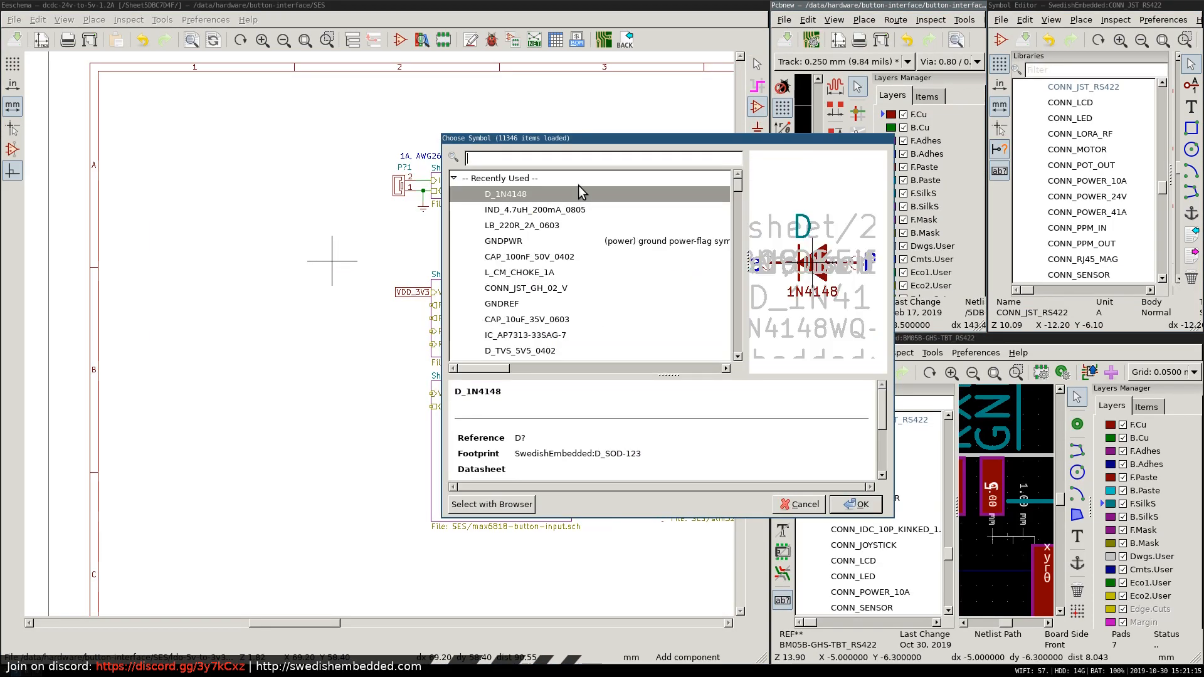
pyautogui.write('RS')
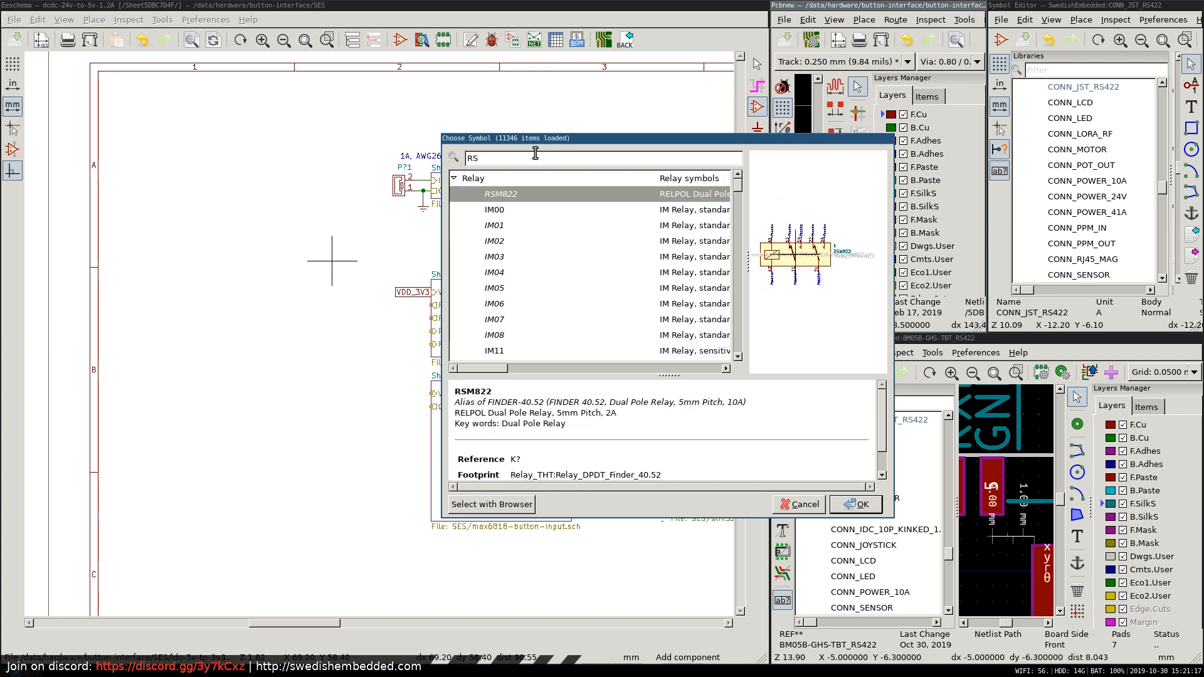
pyautogui.write('422')
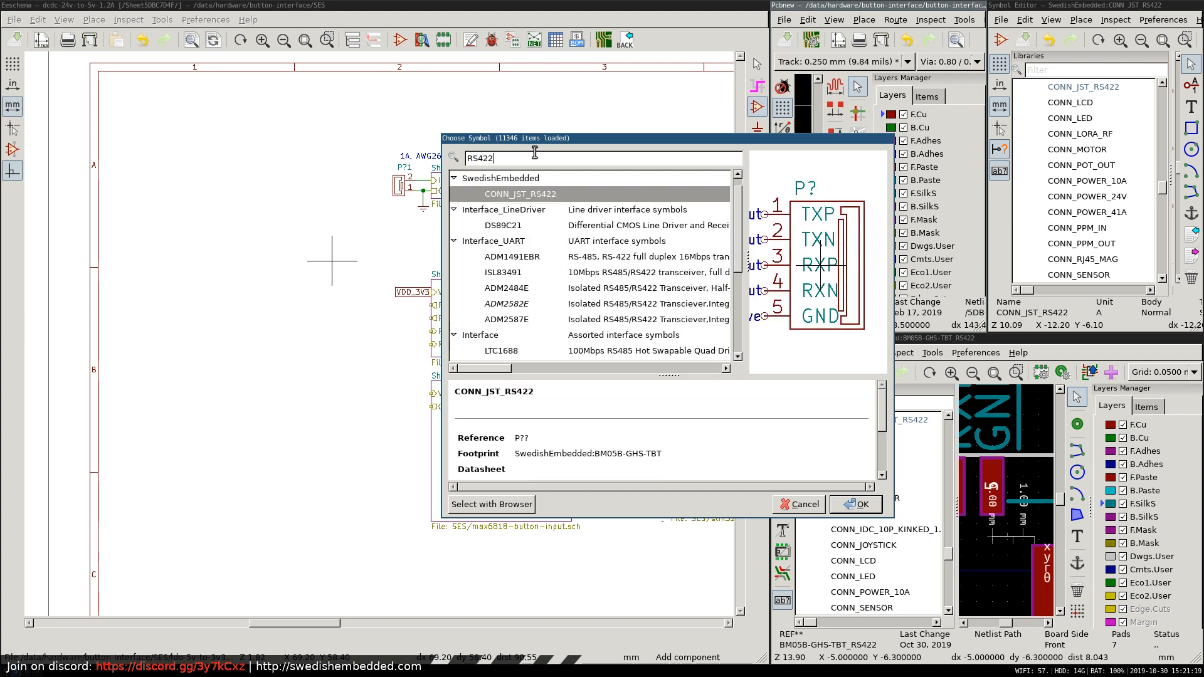
pyautogui.doubleClick(551, 195)
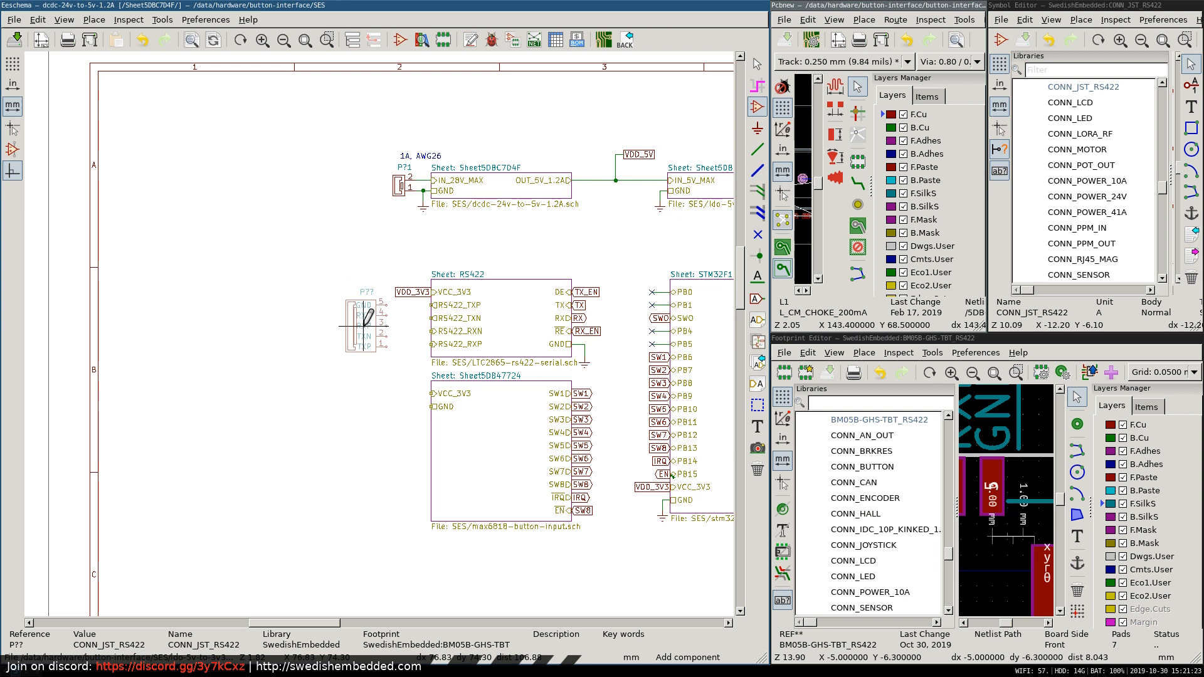
pyautogui.rightClick(365, 327)
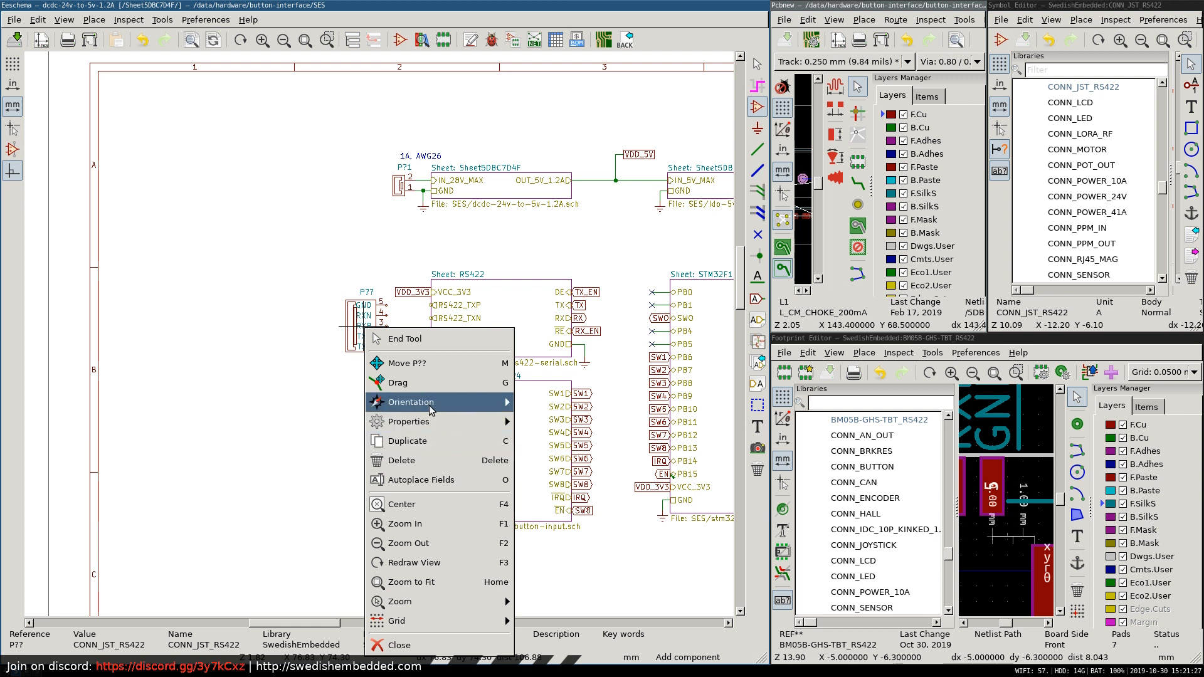
pyautogui.moveTo(429, 403)
pyautogui.click(588, 444)
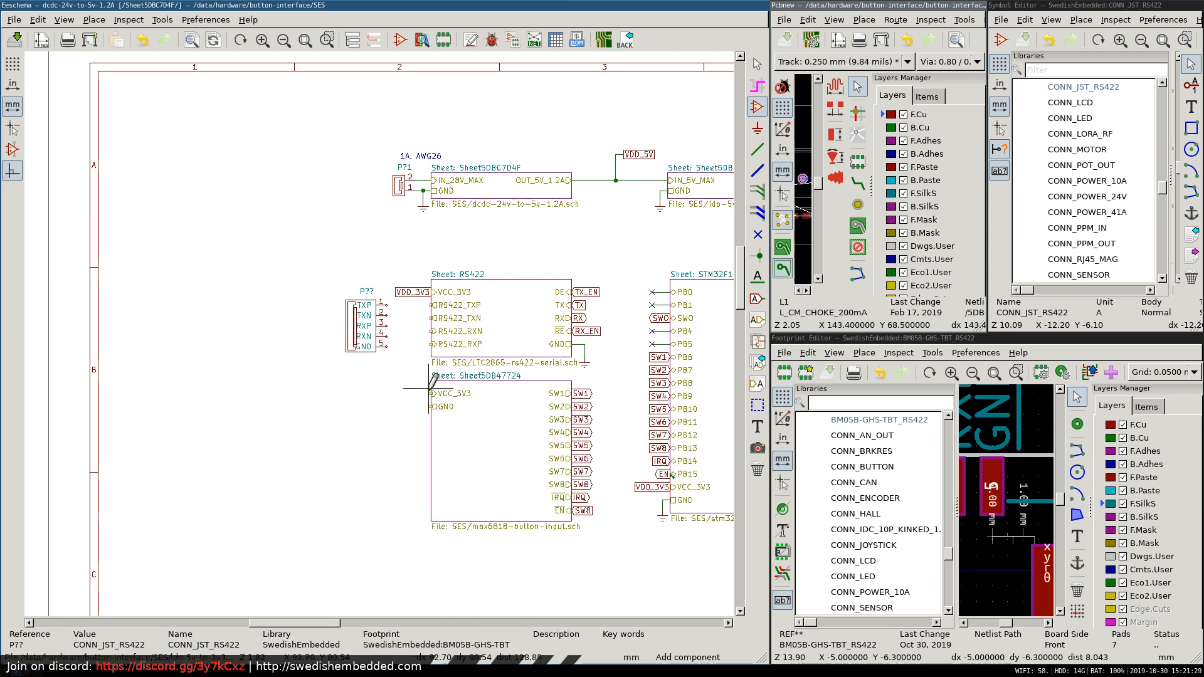
# Wire the connector's TXP pin 1 to the RS422_TXP pin of the RS422 sheet.
pyautogui.scroll(3, 380, 330)
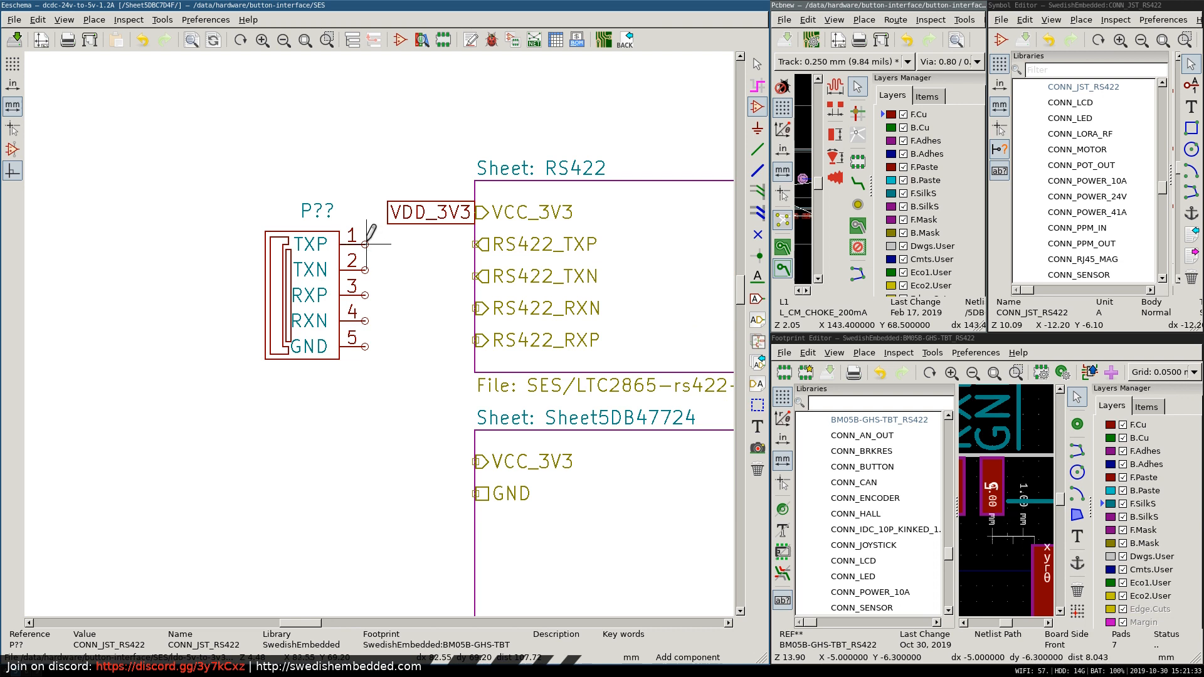
pyautogui.press('w')
pyautogui.click(475, 244)
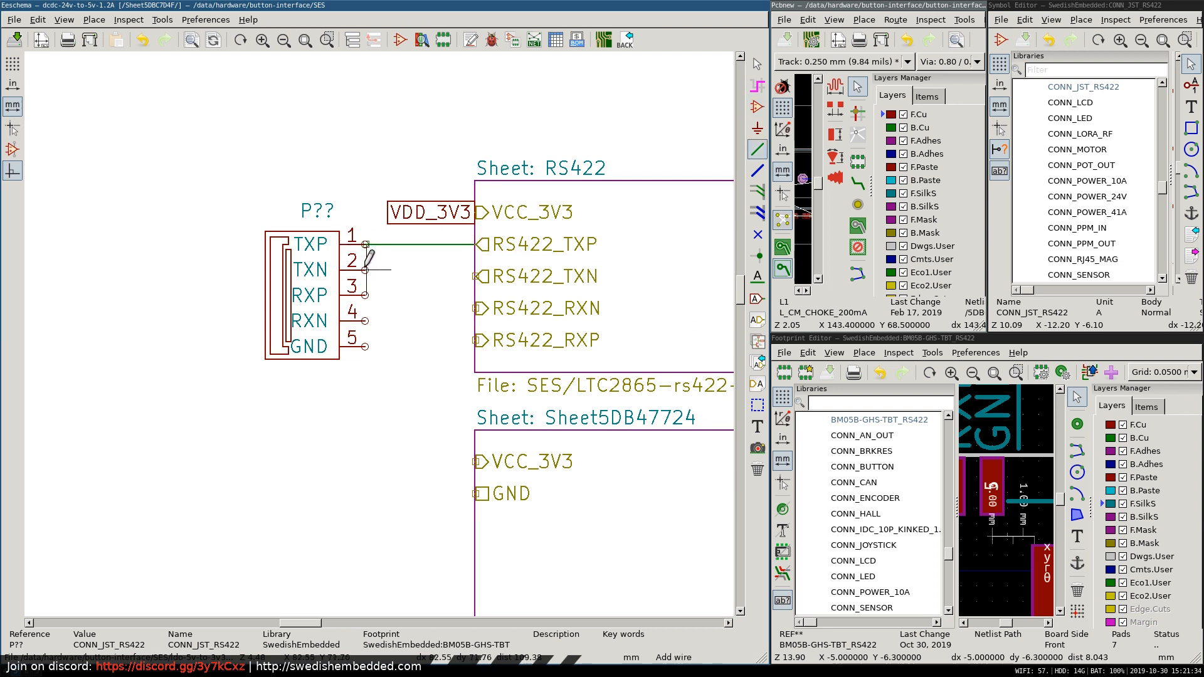
pyautogui.press('Escape')
pyautogui.scroll(4, 365, 257)
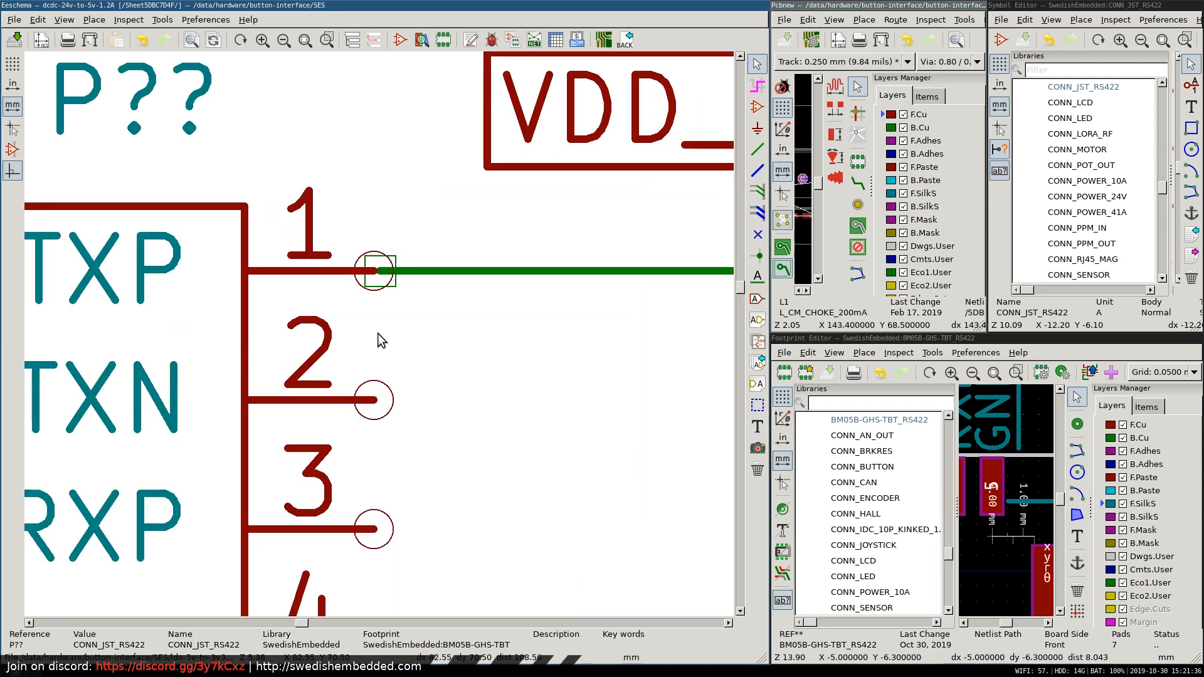
pyautogui.scroll(-3, 377, 333)
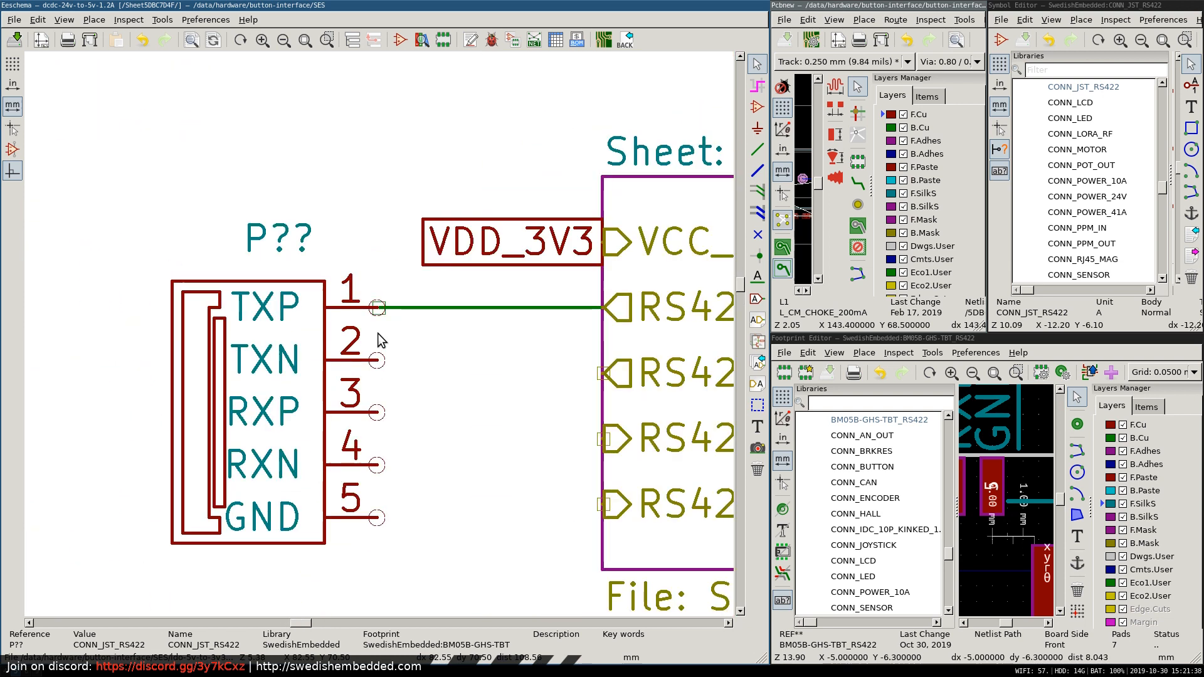
# Switch to CONN_JST_RS422 in the symbol editor and check its pin alignment and grid size setting.
pyautogui.rightClick(262, 345)
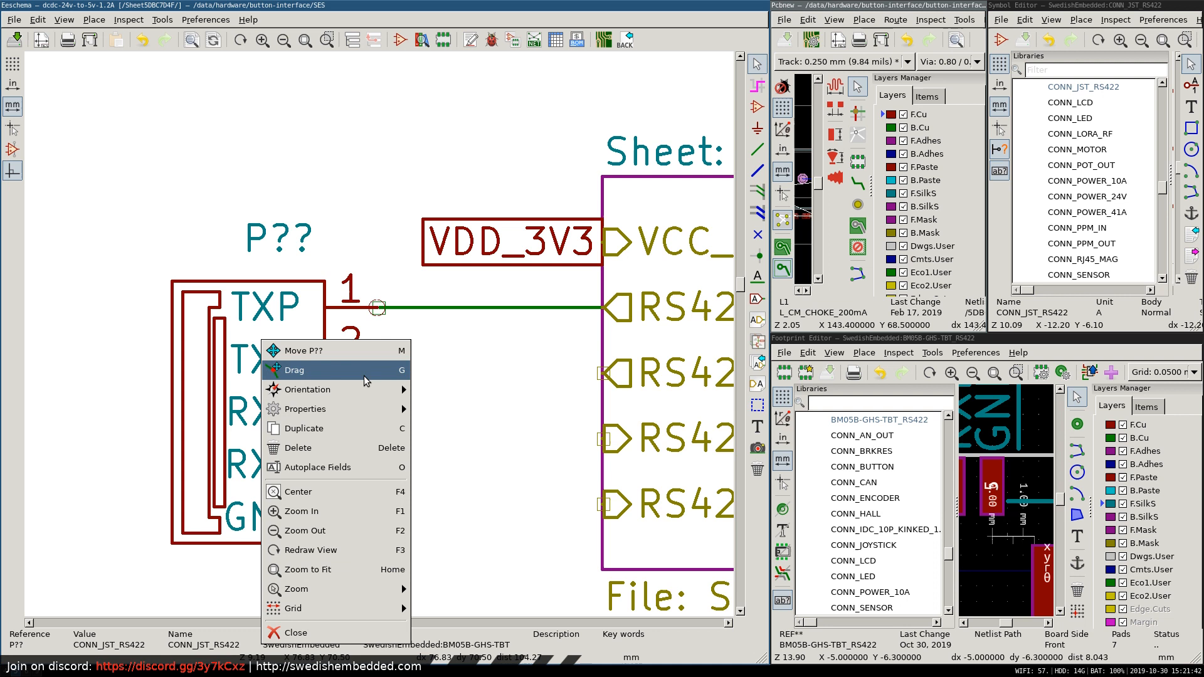
pyautogui.click(282, 218)
pyautogui.press('super+f')
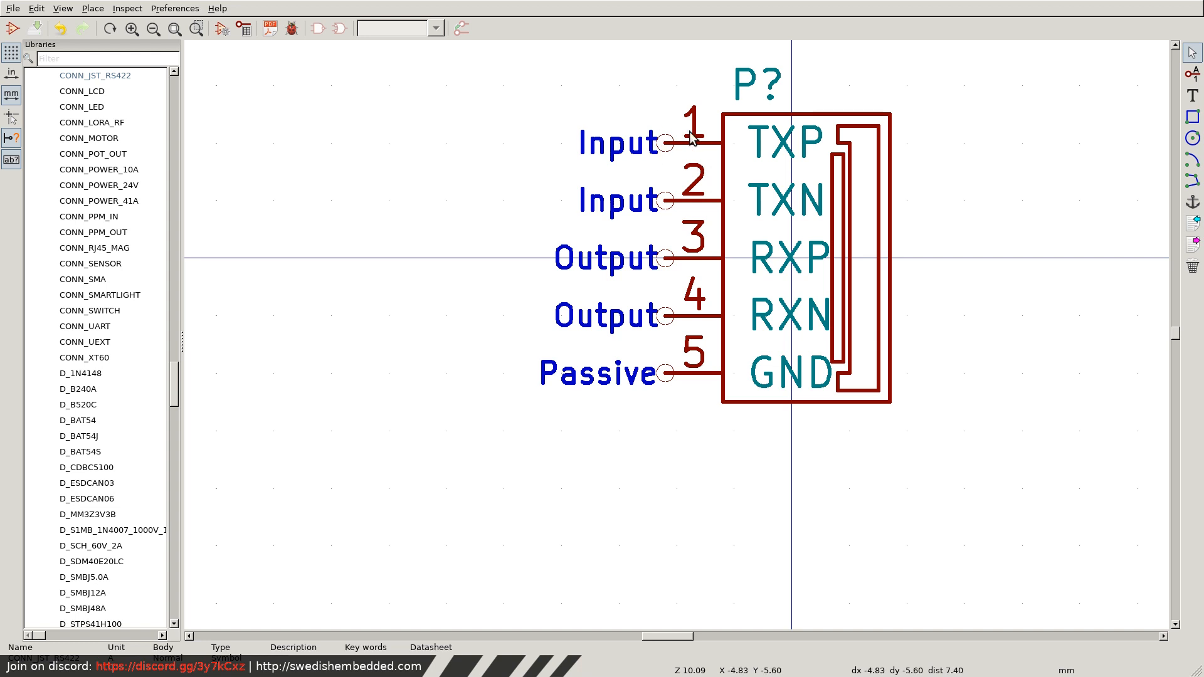
pyautogui.scroll(5, 685, 149)
pyautogui.scroll(-5, 677, 335)
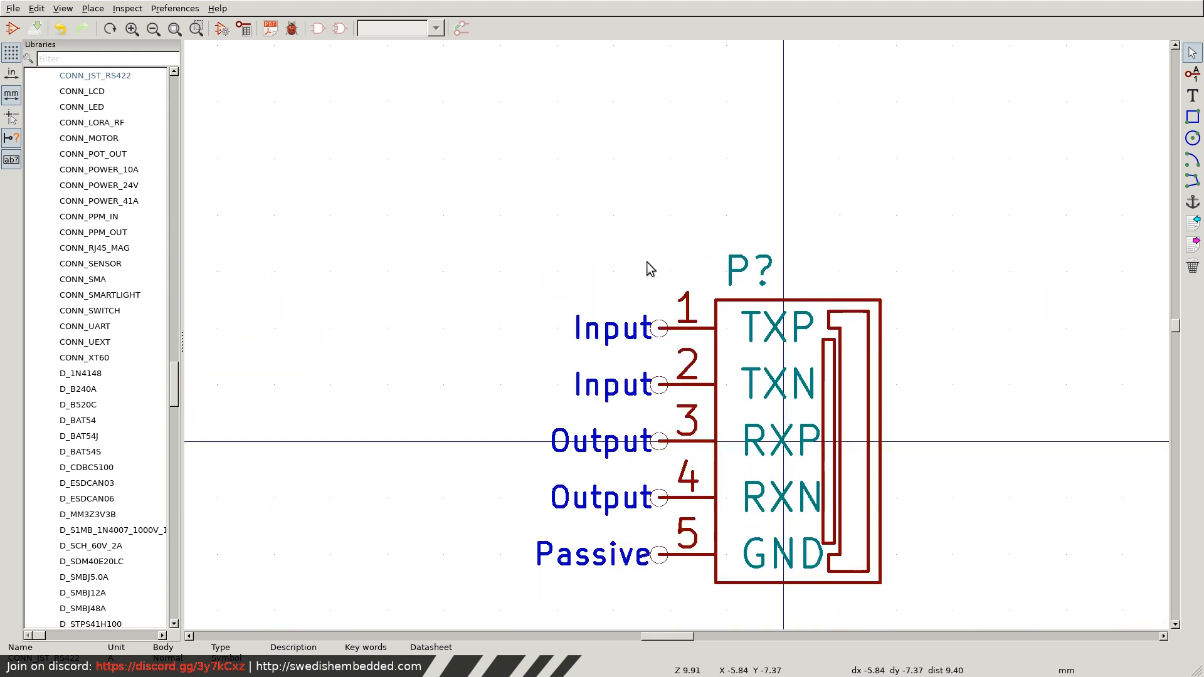
pyautogui.rightClick(628, 232)
pyautogui.press('Escape')
pyautogui.click(61, 8)
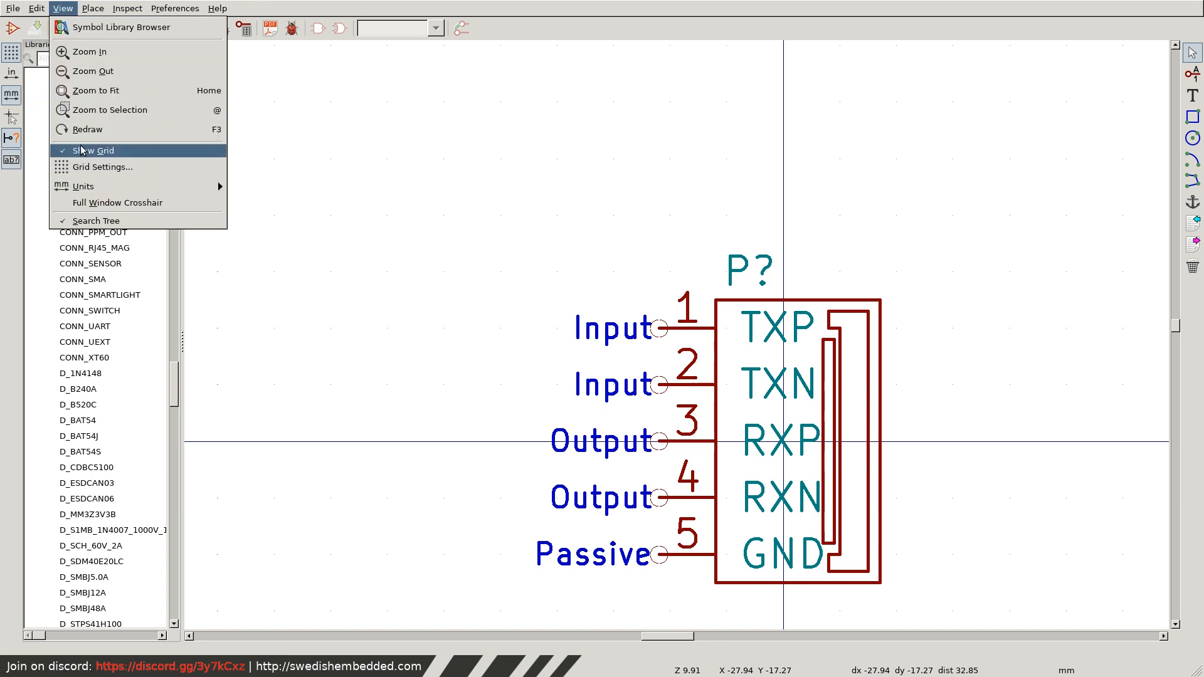
pyautogui.click(100, 167)
pyautogui.click(911, 324)
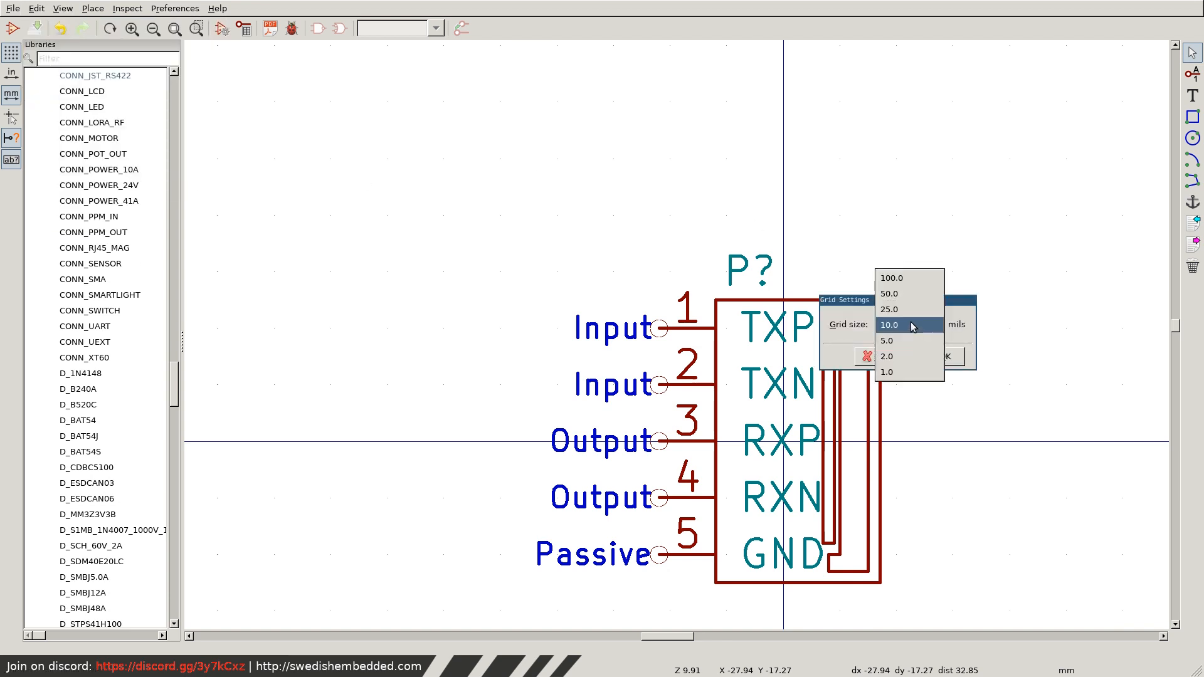
pyautogui.click(654, 349)
pyautogui.click(884, 362)
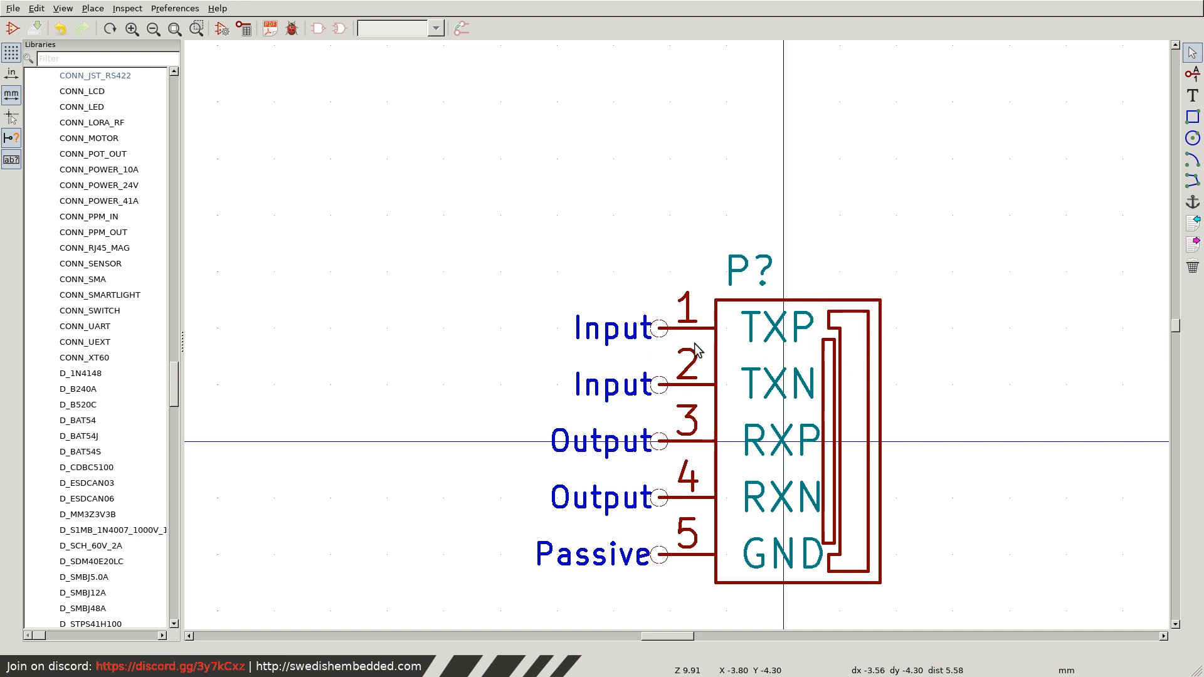
# Set the symbol editor's grid to 50 mils and move all five connector pins outward onto that grid.
pyautogui.click(659, 333)
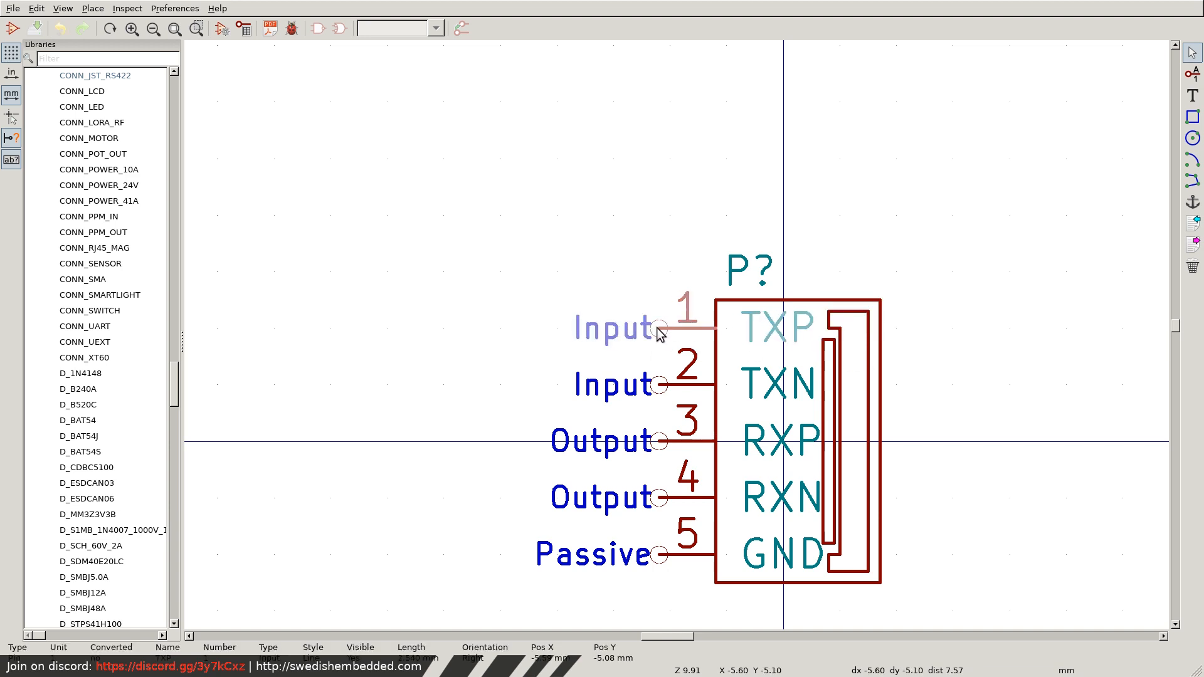
pyautogui.click(659, 331)
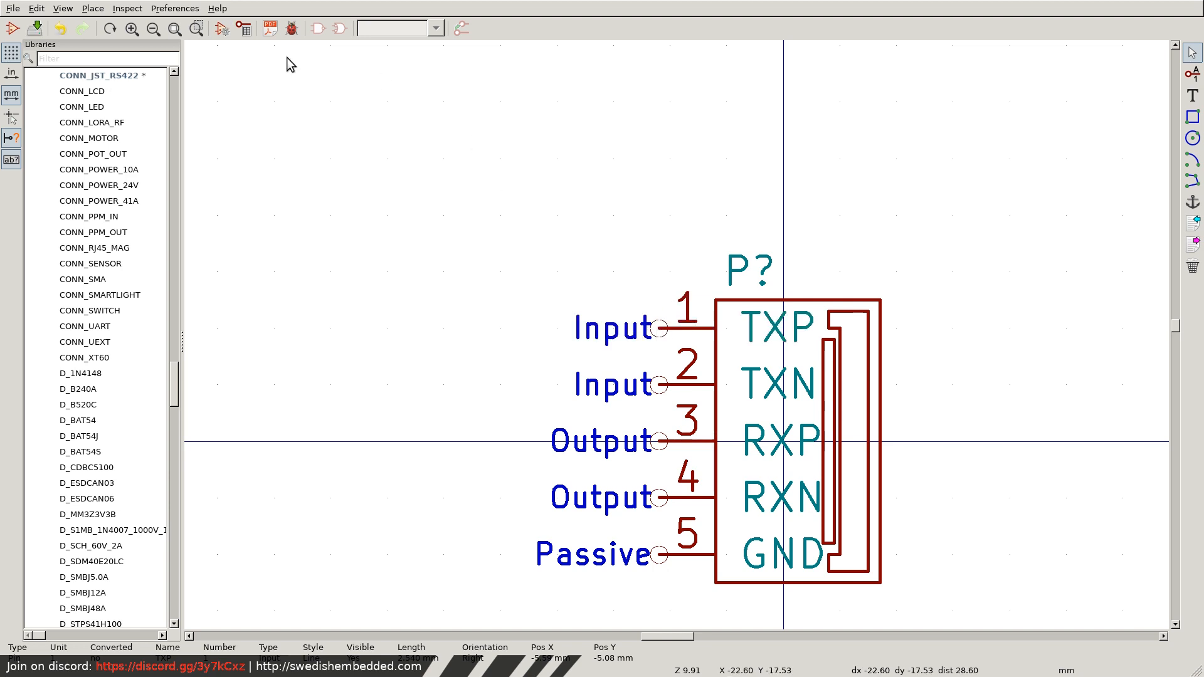
pyautogui.click(63, 8)
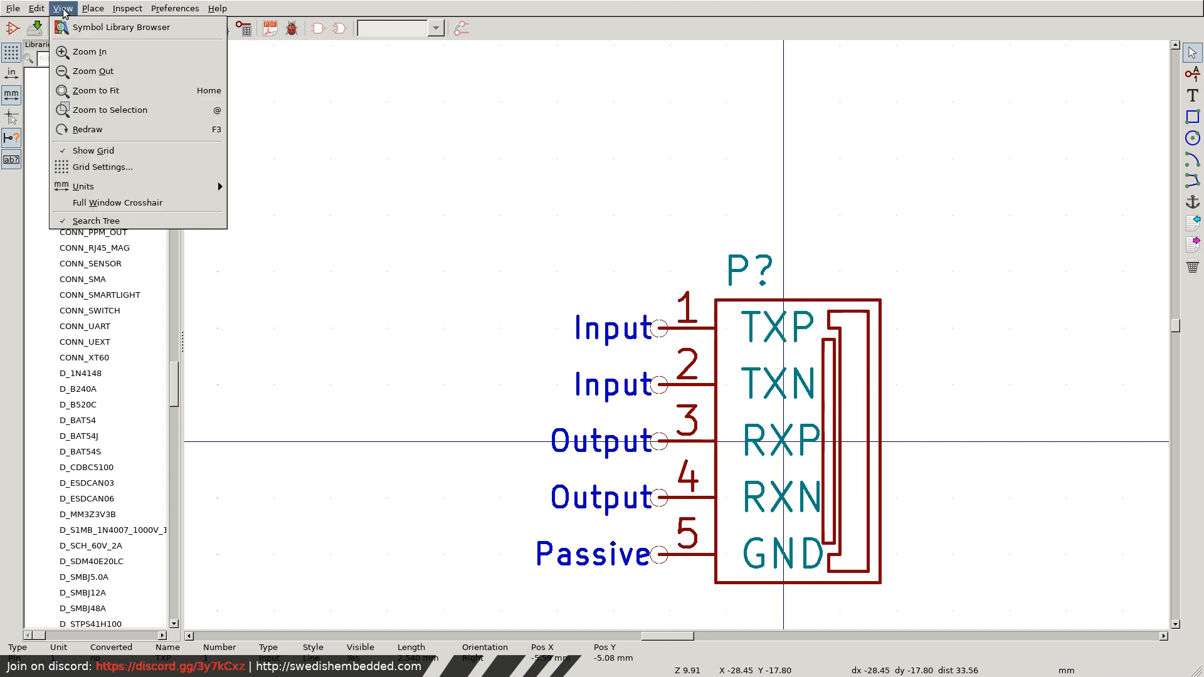
pyautogui.click(108, 167)
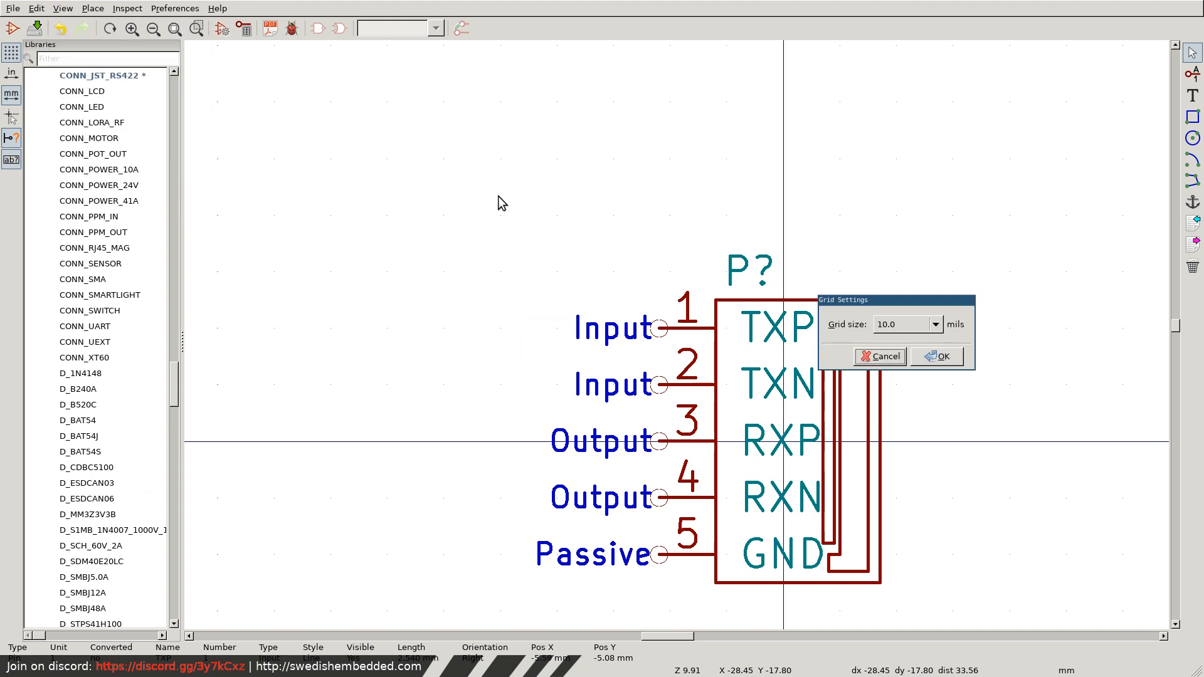
pyautogui.click(917, 325)
pyautogui.click(904, 310)
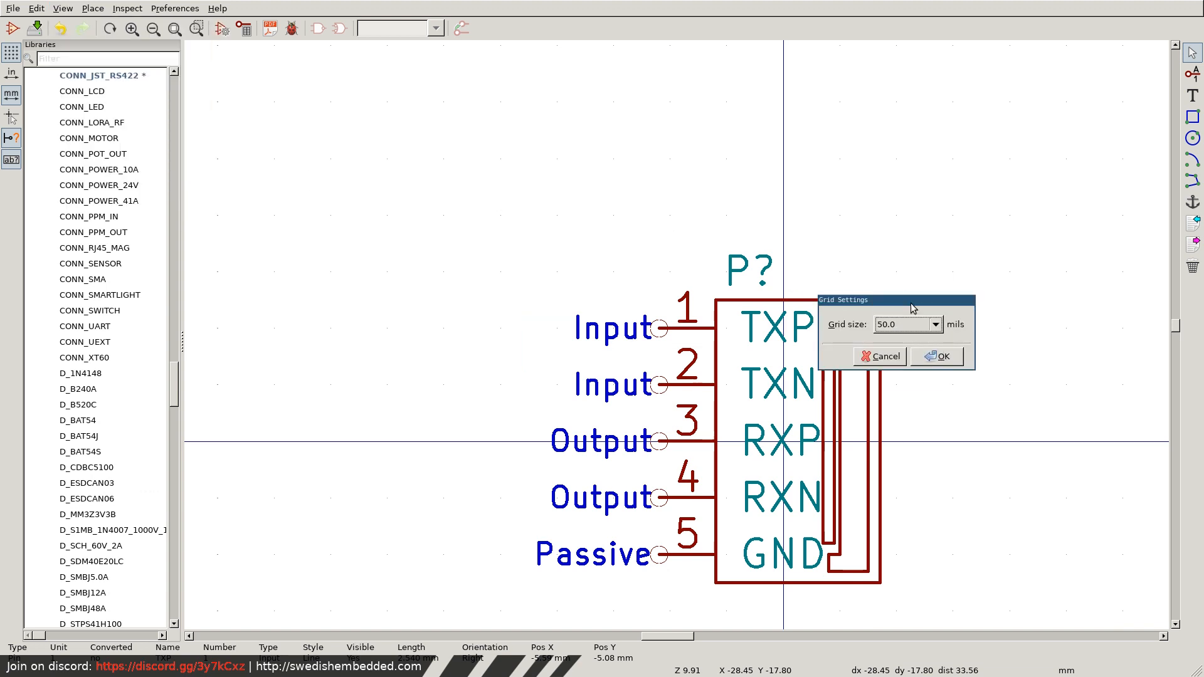
pyautogui.click(937, 356)
pyautogui.moveTo(652, 328)
pyautogui.mouseDown()
pyautogui.moveTo(679, 330)
pyautogui.moveTo(645, 331)
pyautogui.mouseUp()
pyautogui.moveTo(656, 387); pyautogui.dragTo(646, 388)
pyautogui.moveTo(652, 437); pyautogui.dragTo(645, 442)
pyautogui.moveTo(657, 499); pyautogui.dragTo(643, 499)
pyautogui.moveTo(660, 554); pyautogui.dragTo(643, 555)
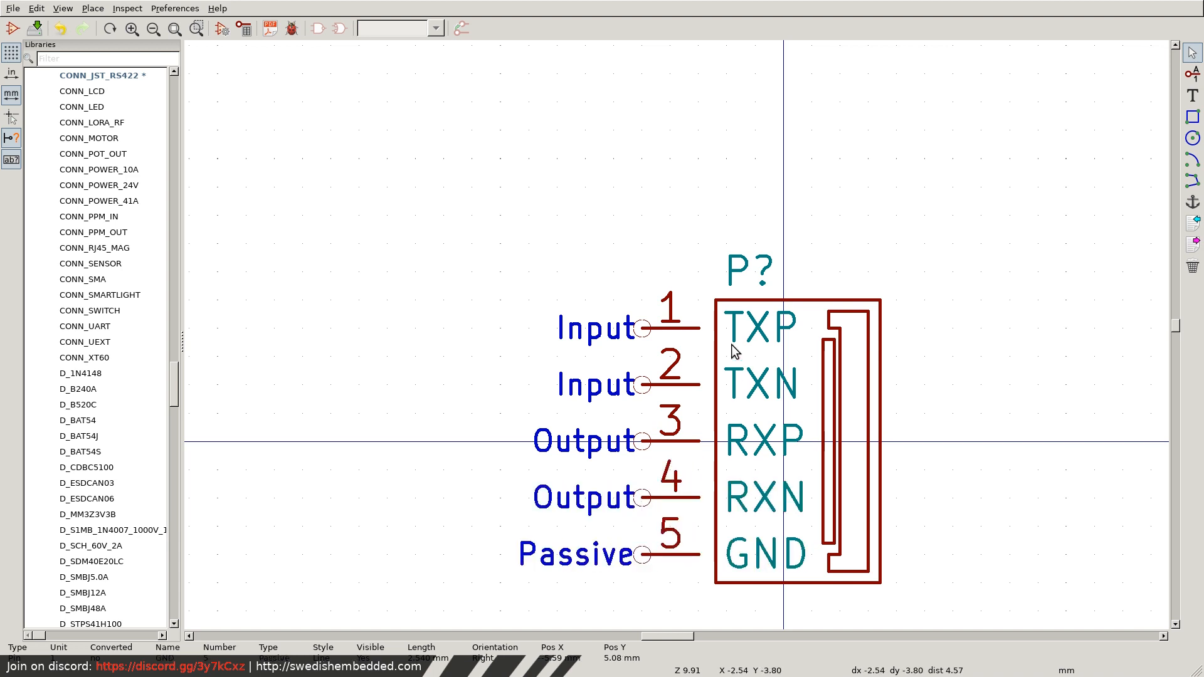
# Widen the connector's outline rectangle and shift it toward the pins.
pyautogui.click(716, 330)
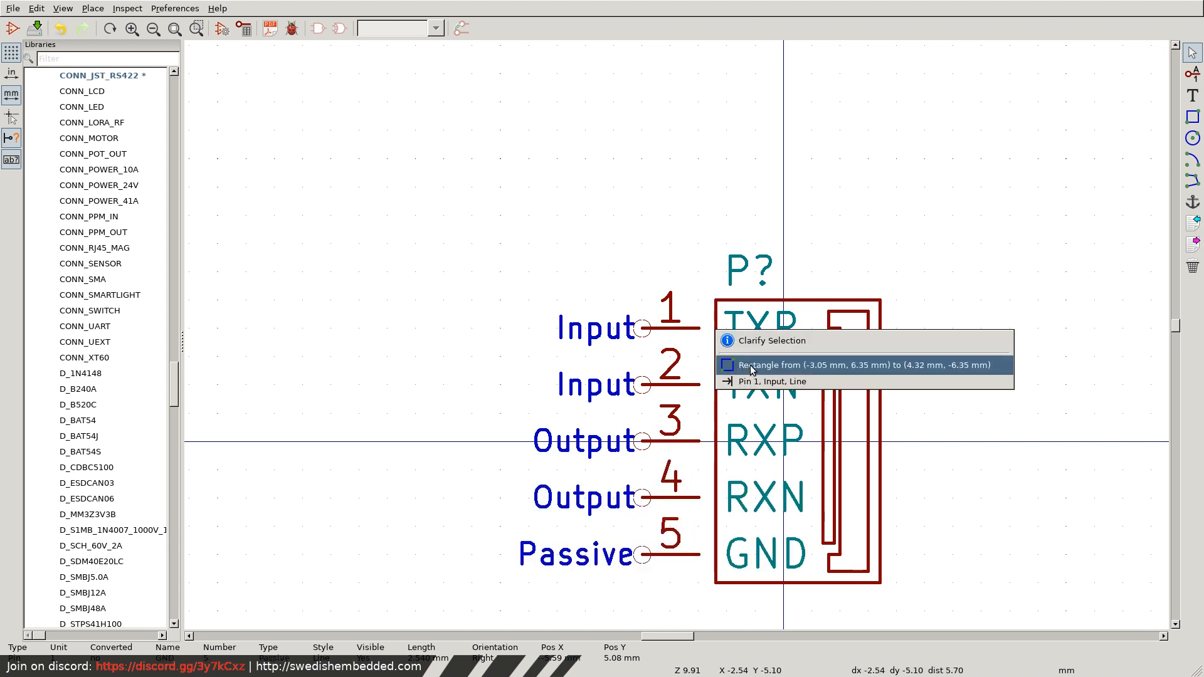
pyautogui.click(752, 365)
pyautogui.click(746, 379)
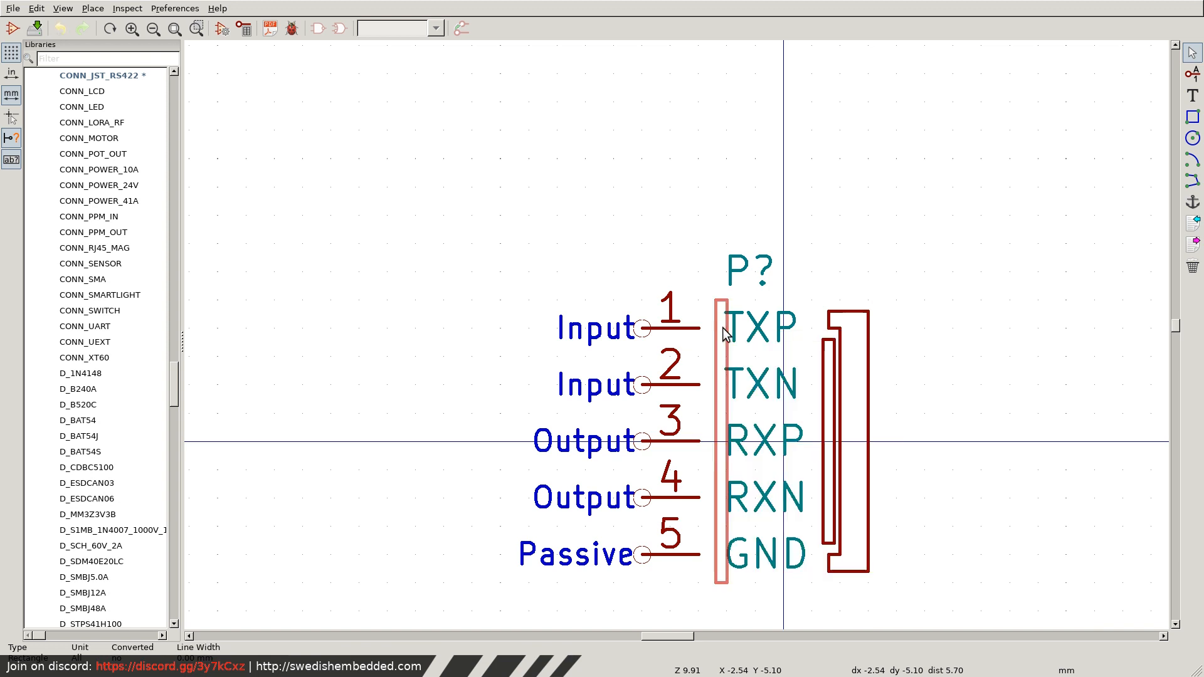
pyautogui.click(882, 339)
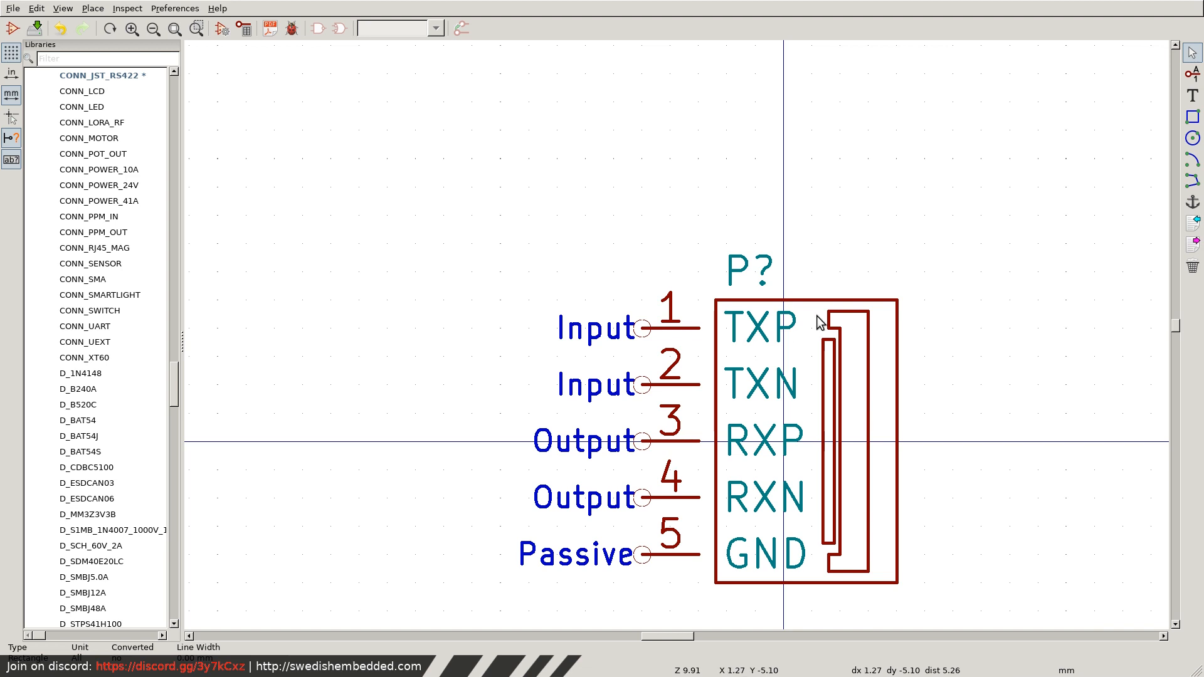
pyautogui.hotkey('ctrl', 'z')
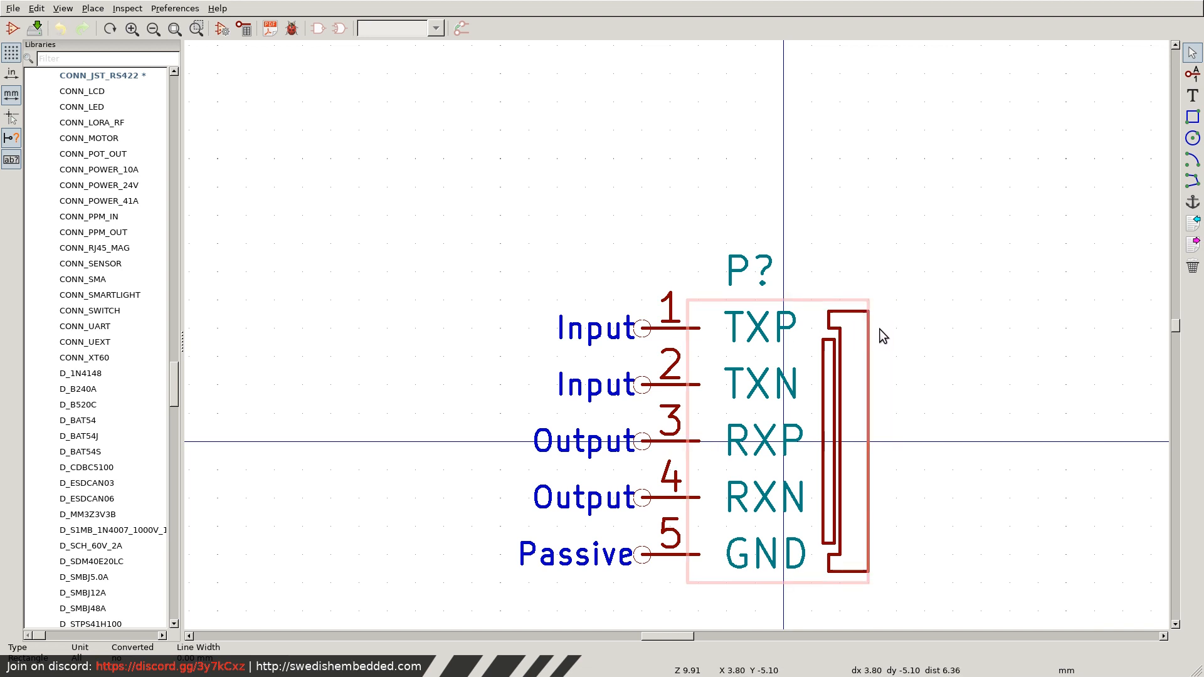
# Using a 10 mil grid, move the outline rectangle flush with the inner ends of the pins and save the symbol.
pyautogui.click(63, 8)
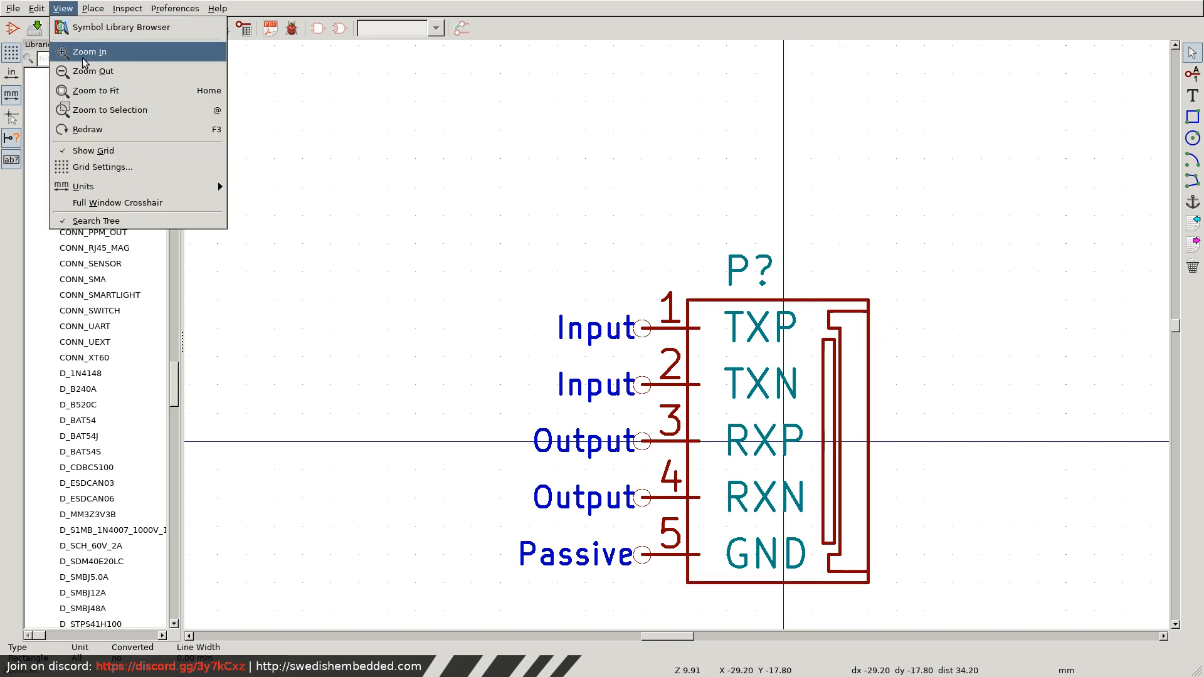
pyautogui.click(128, 154)
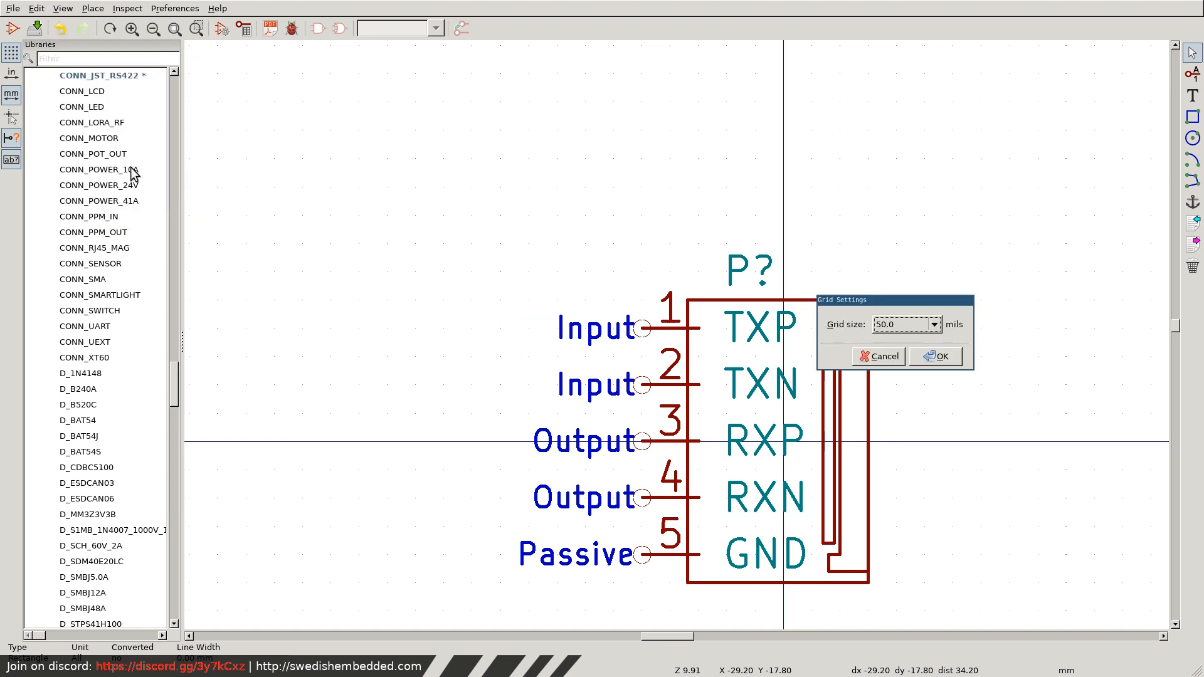
pyautogui.click(908, 326)
pyautogui.click(905, 353)
pyautogui.click(941, 357)
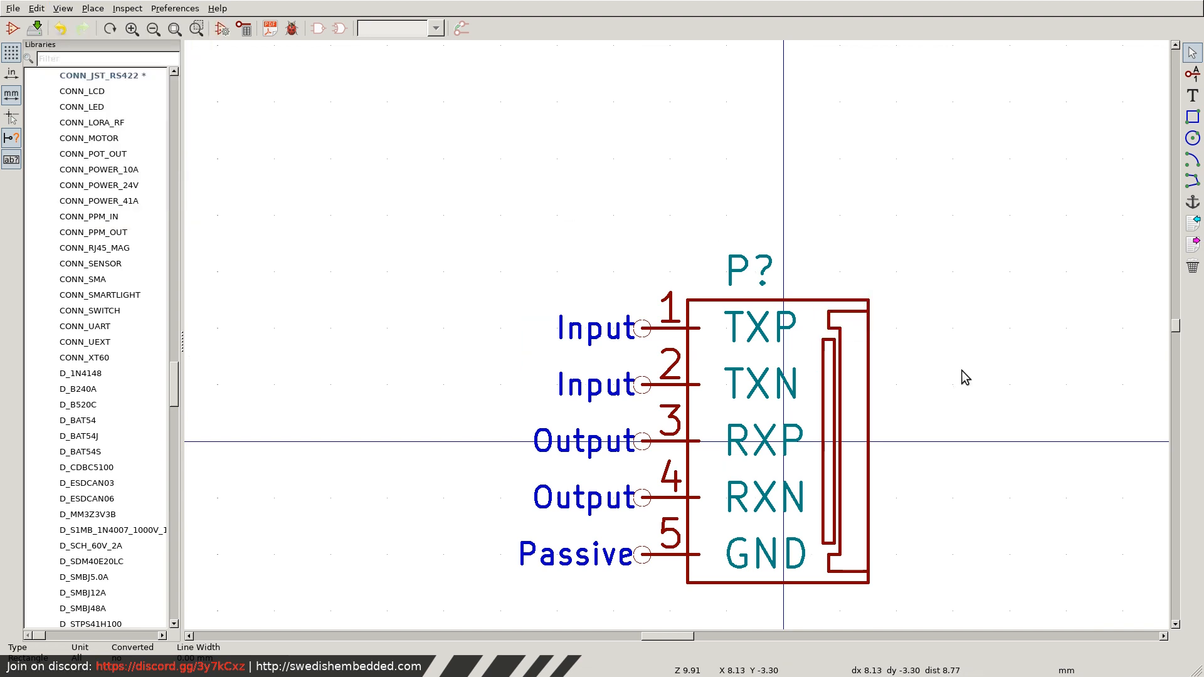
pyautogui.moveTo(699, 317); pyautogui.dragTo(706, 311)
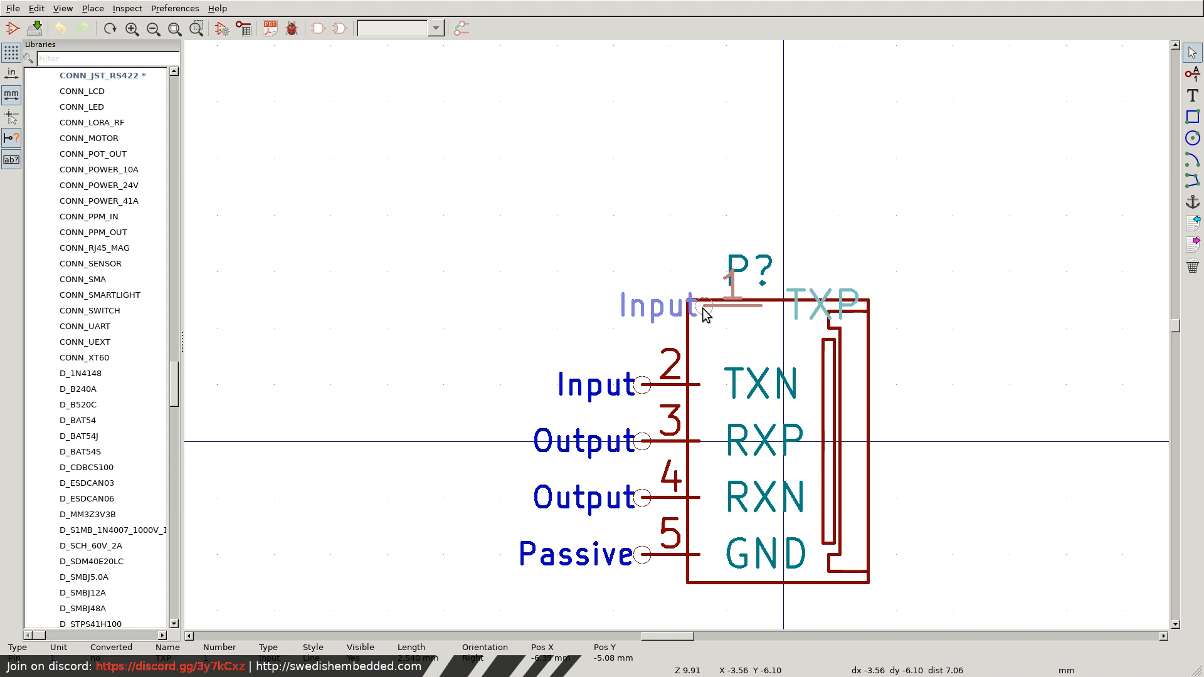
pyautogui.press('Escape')
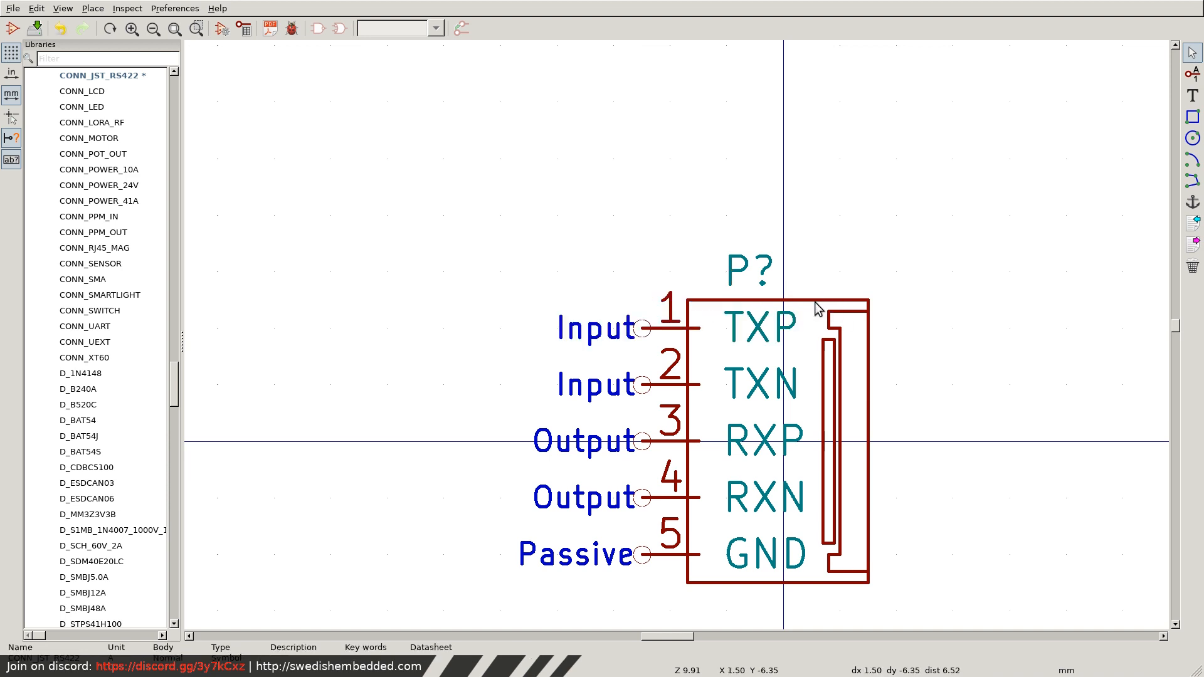
pyautogui.moveTo(818, 307); pyautogui.dragTo(826, 301)
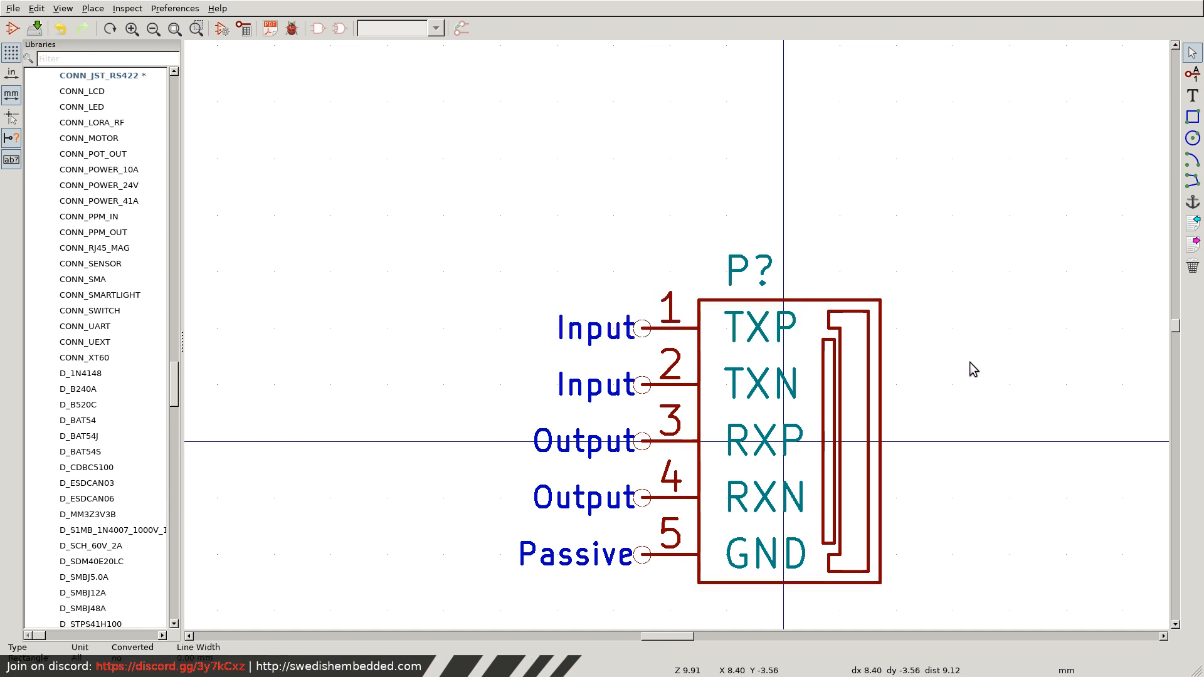
pyautogui.hotkey('ctrl', 's')
# Return to the schematic and move the CONN_JST_RS422 symbol so its pin 1 meets the existing TXP wire's end.
pyautogui.press('super+f')
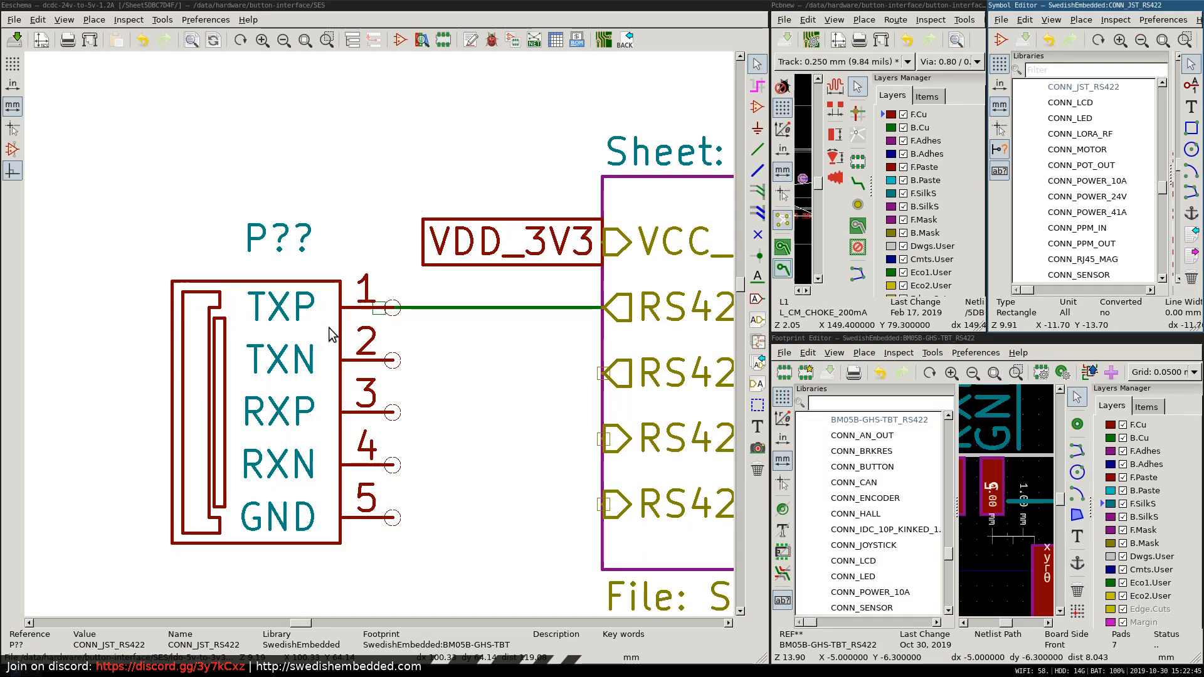
pyautogui.click(313, 308)
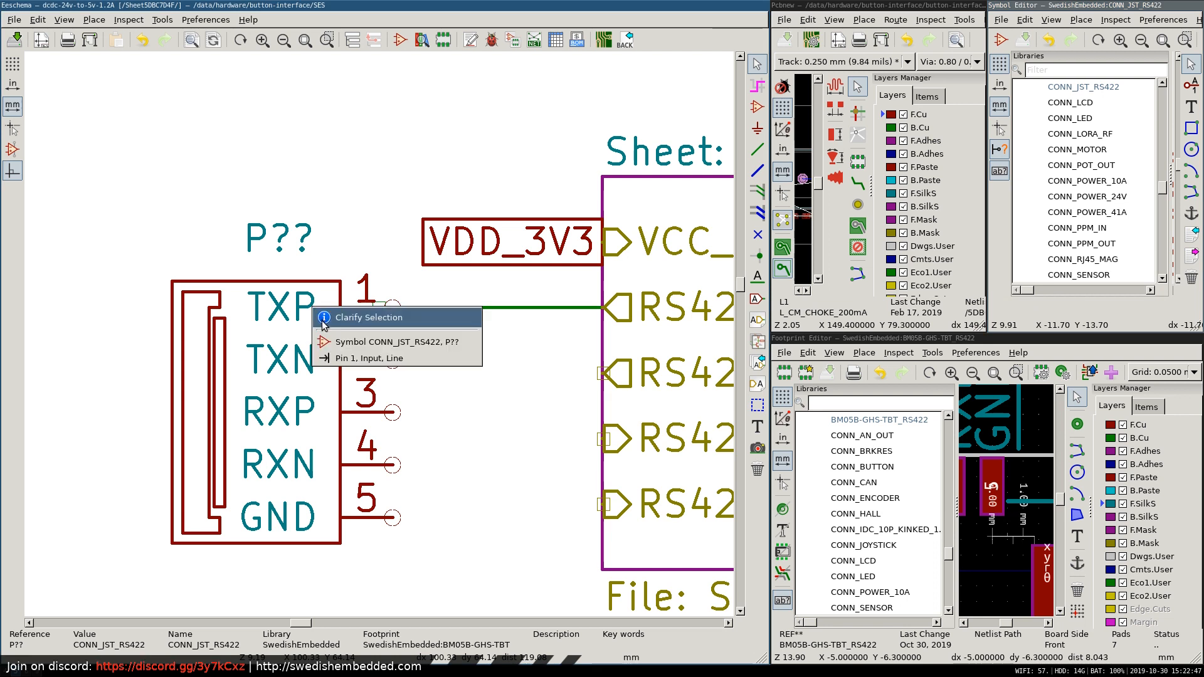
pyautogui.click(287, 325)
pyautogui.press('m')
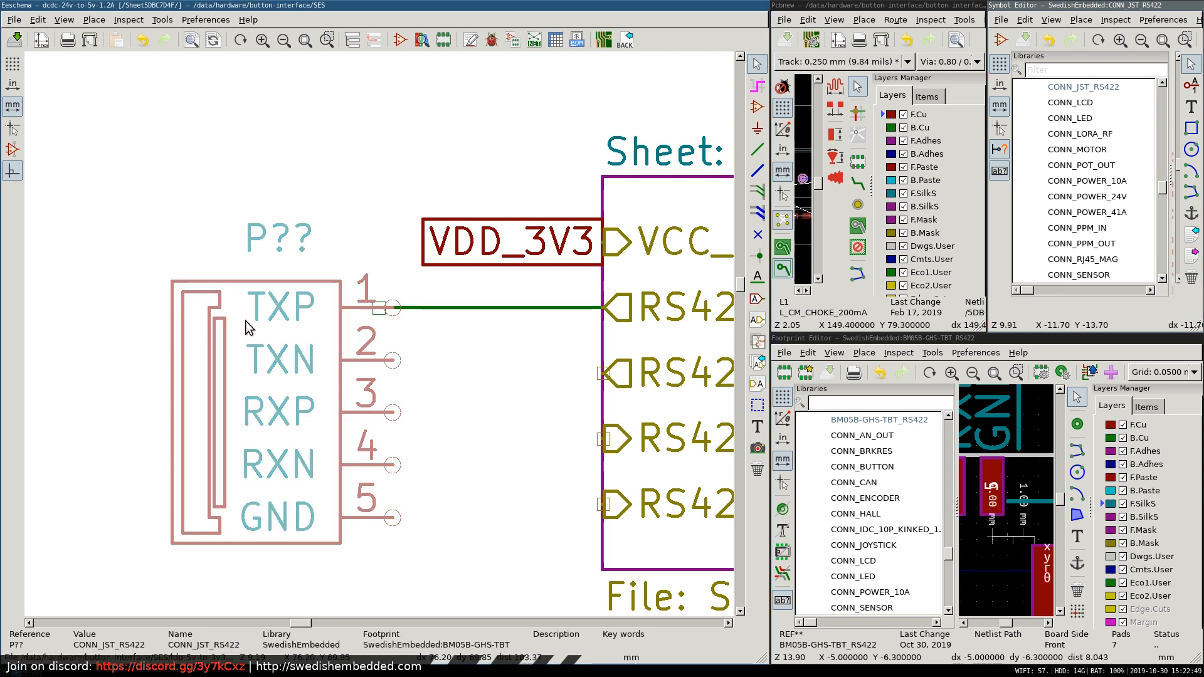
pyautogui.click(238, 326)
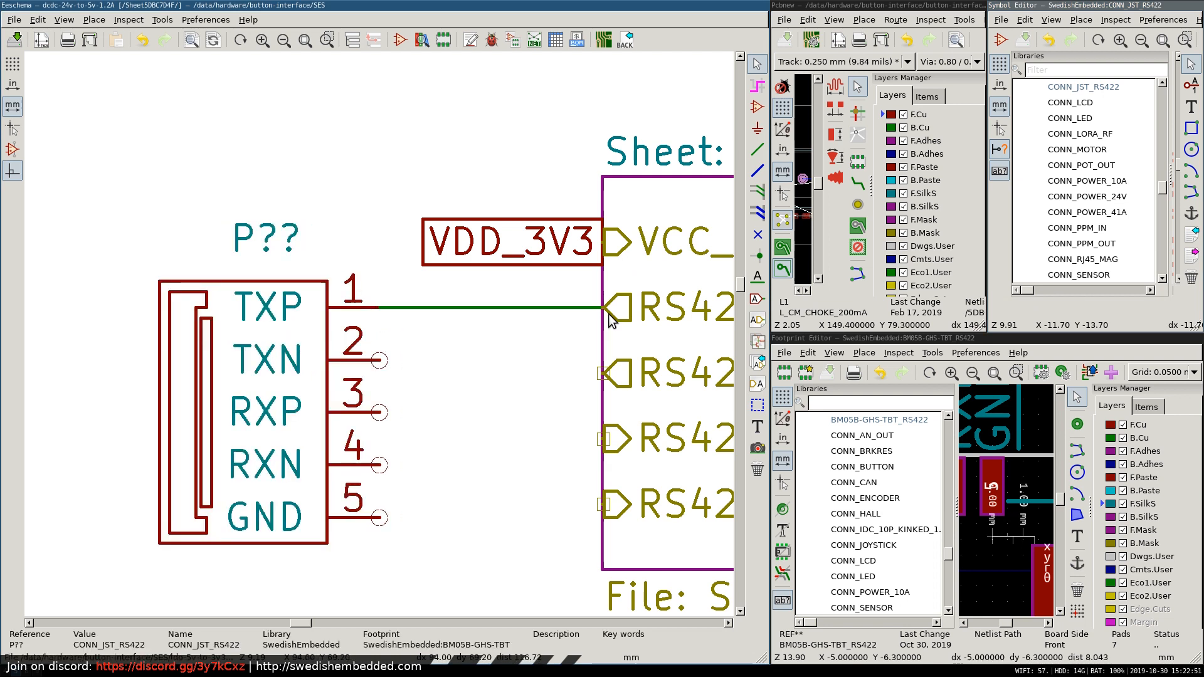
pyautogui.click(758, 150)
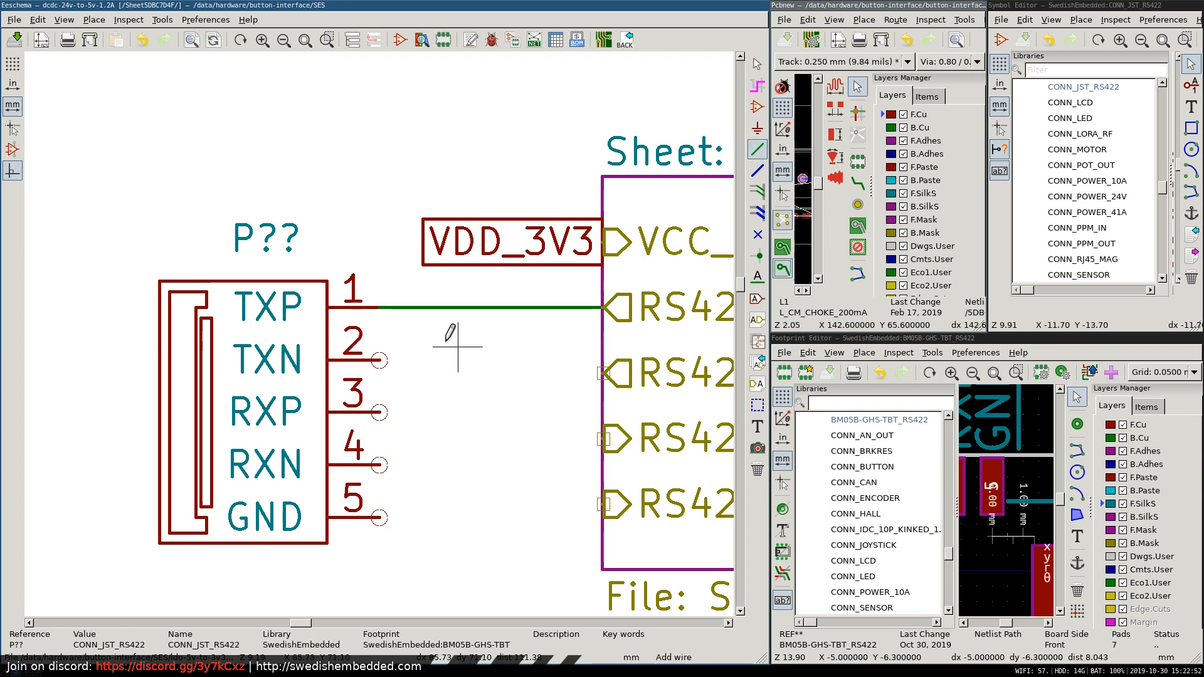
pyautogui.click(379, 360)
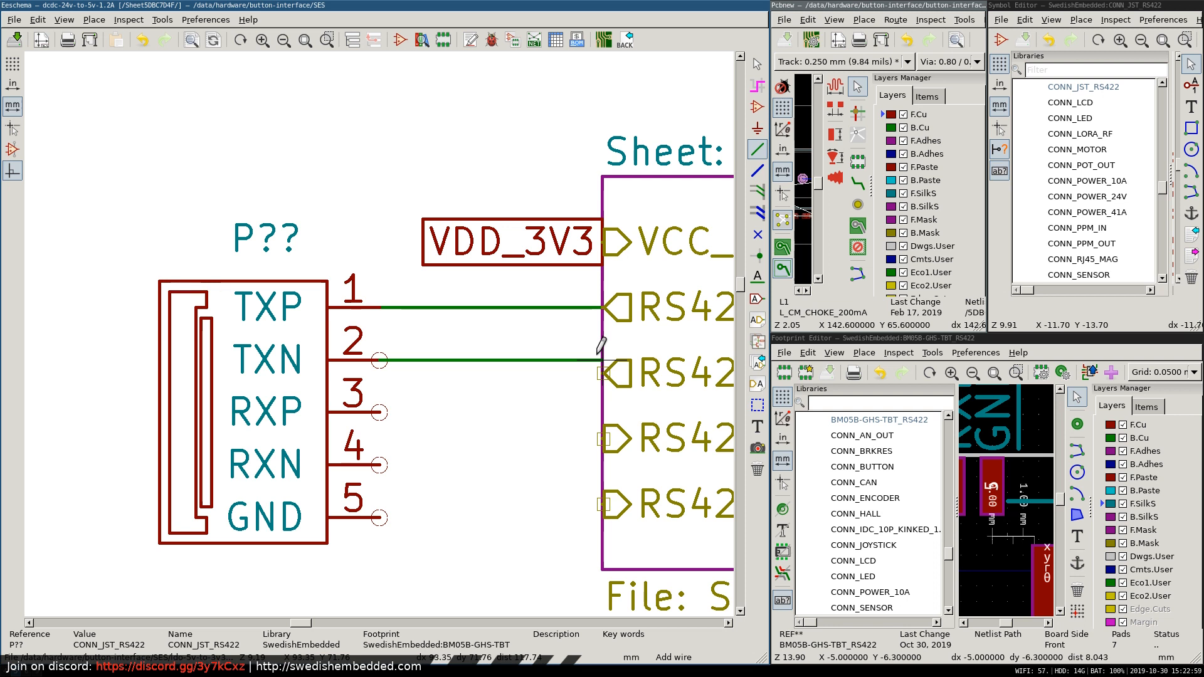
pyautogui.scroll(-3, 597, 353)
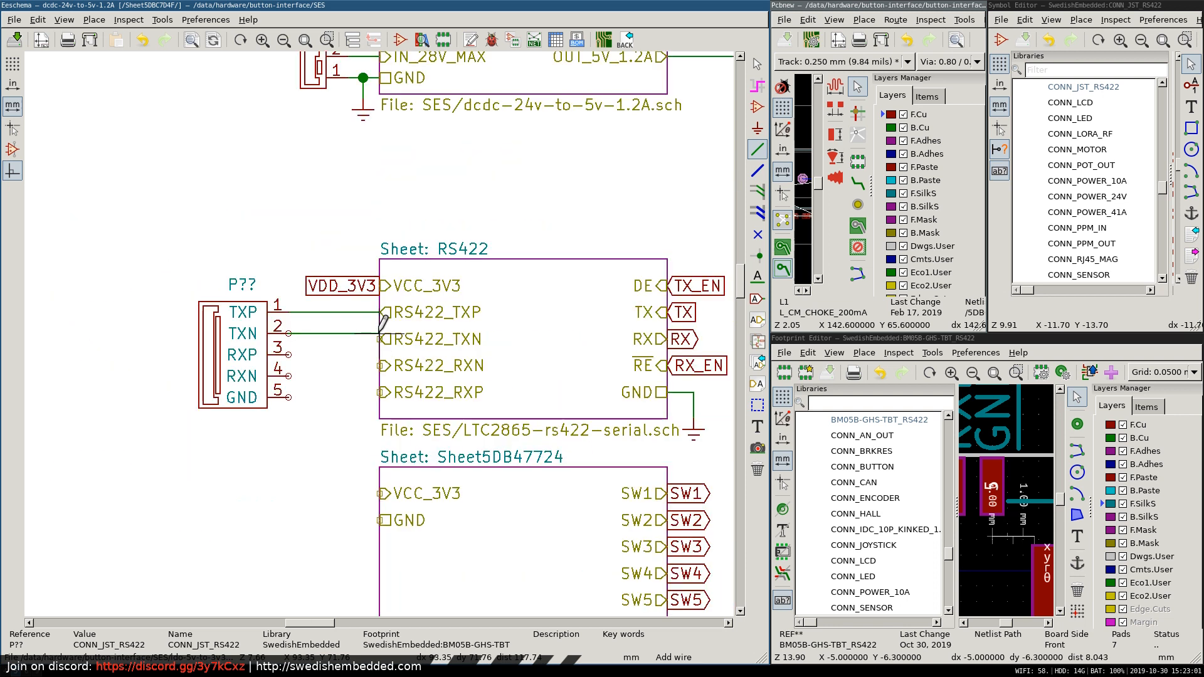
pyautogui.scroll(2, 381, 325)
pyautogui.scroll(2, 381, 325)
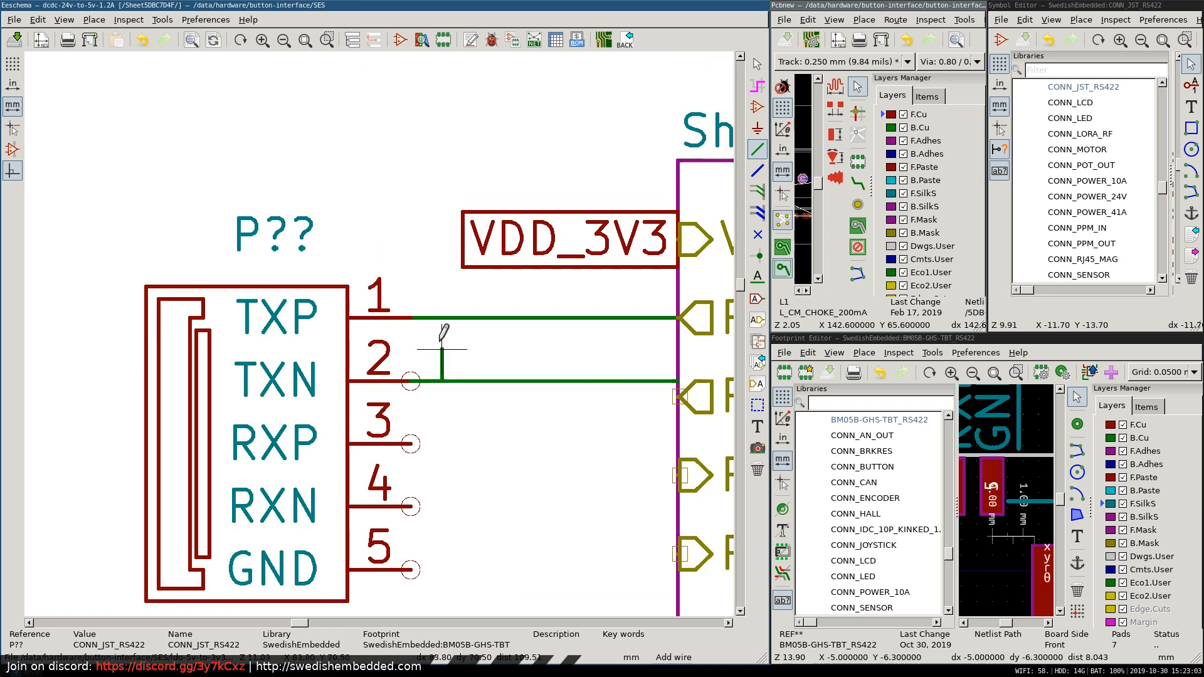
pyautogui.press('Escape')
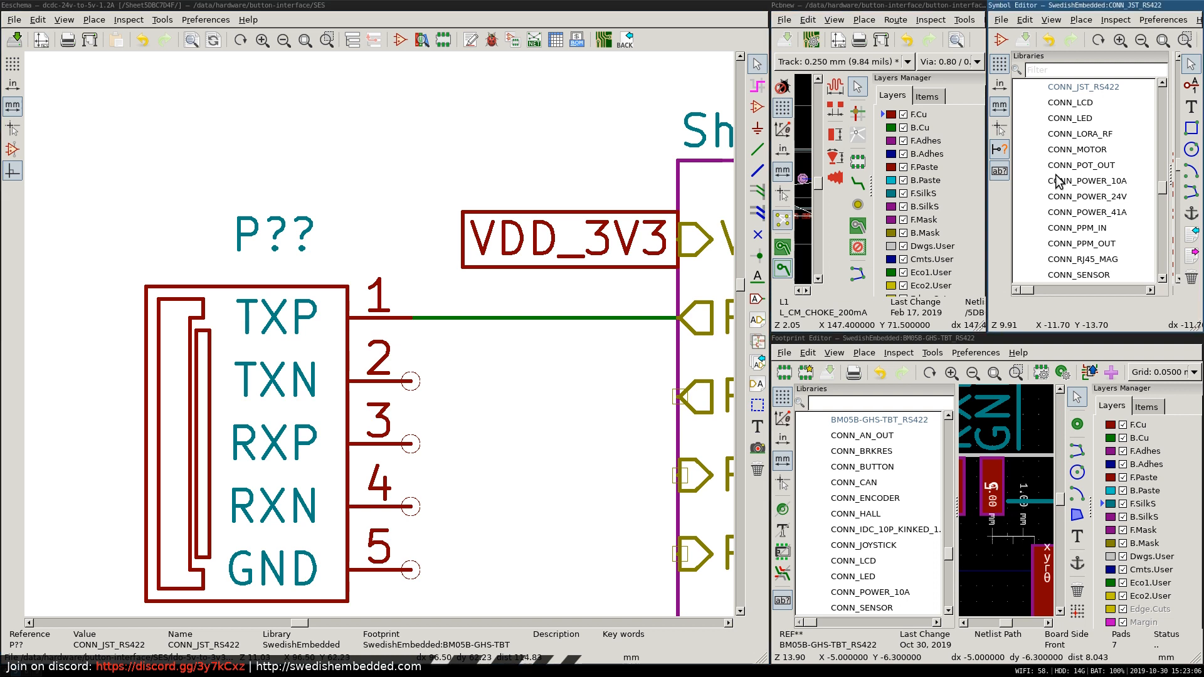
pyautogui.press('super+f')
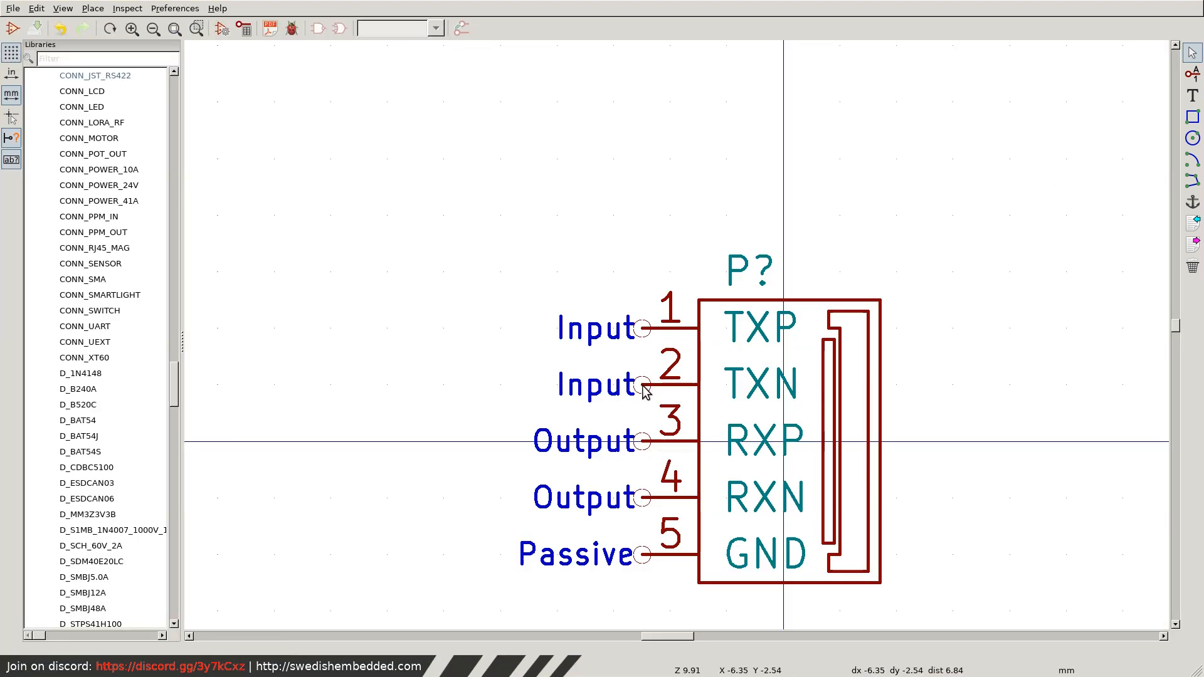
pyautogui.press('super+f')
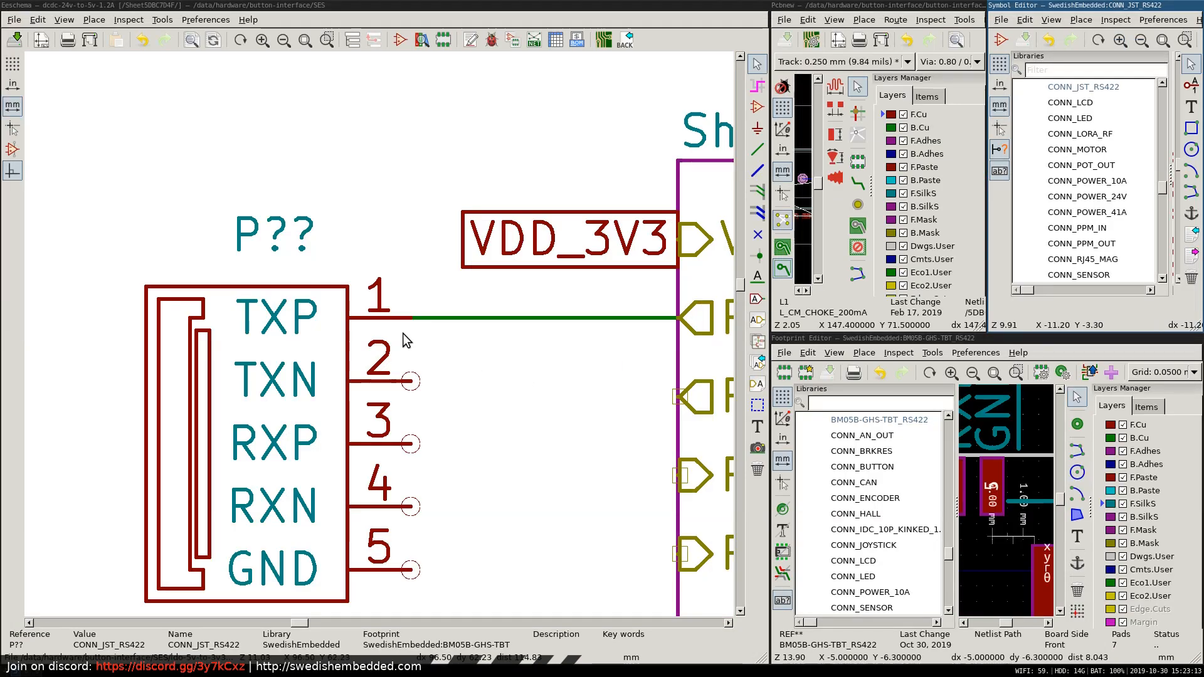
# Move the sheet pin RS422_TXN level with connector pin 2 and wire the two together.
pyautogui.click(696, 401)
pyautogui.press('m')
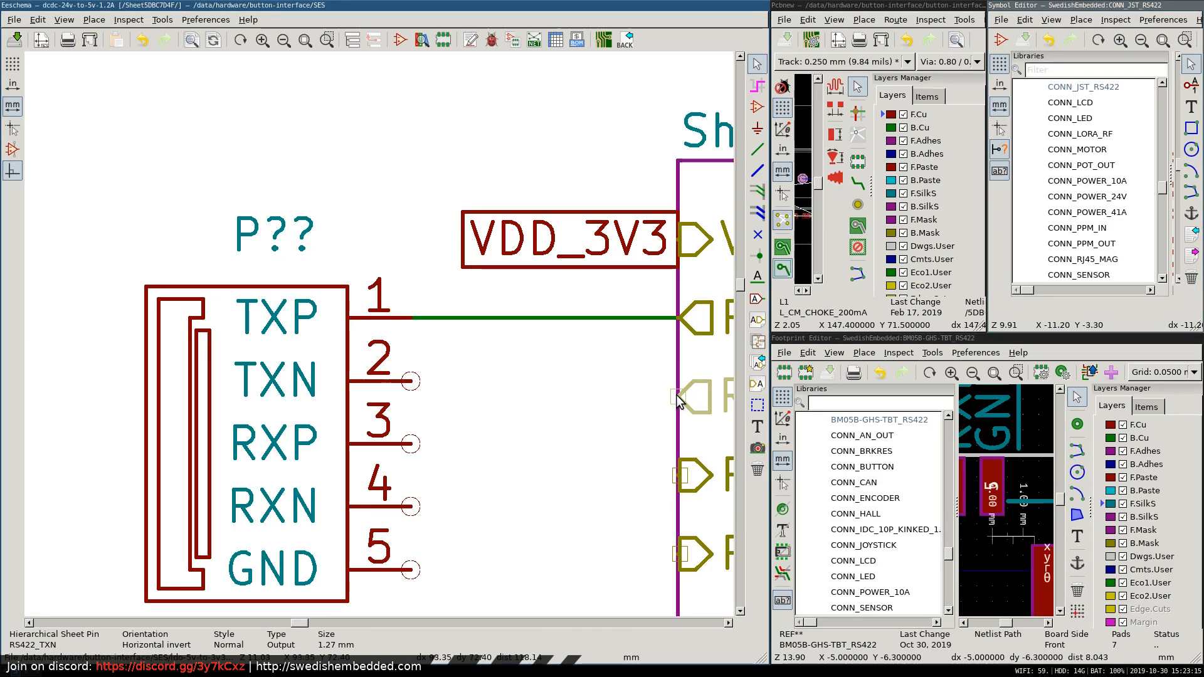
pyautogui.click(676, 383)
pyautogui.press('w')
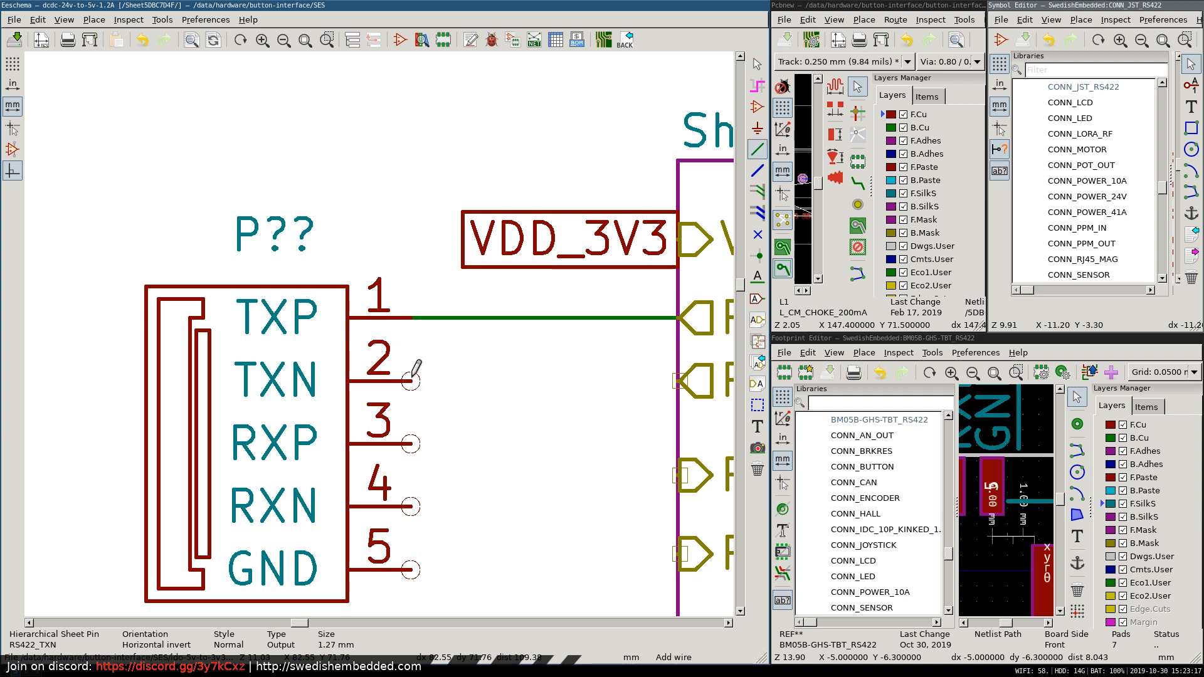
pyautogui.click(597, 380)
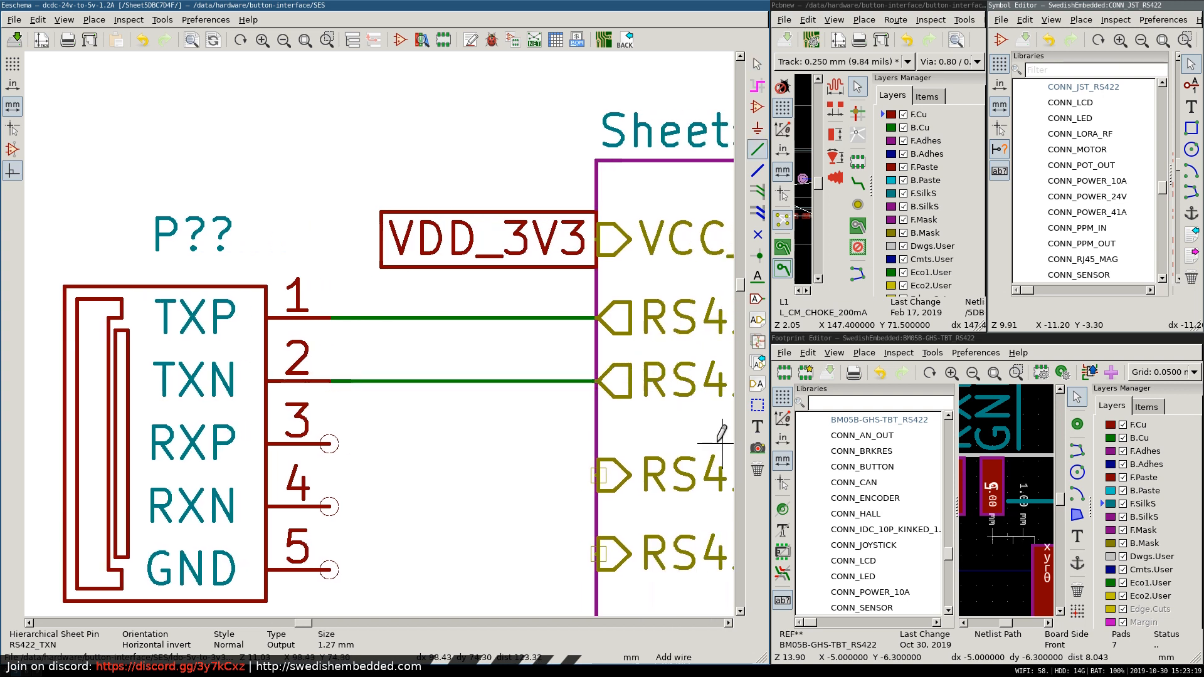
# Draw straight wires from connector pins 3 (RXP) and 4 (RXN) to the edge of the RS422 sheet.
pyautogui.click(328, 443)
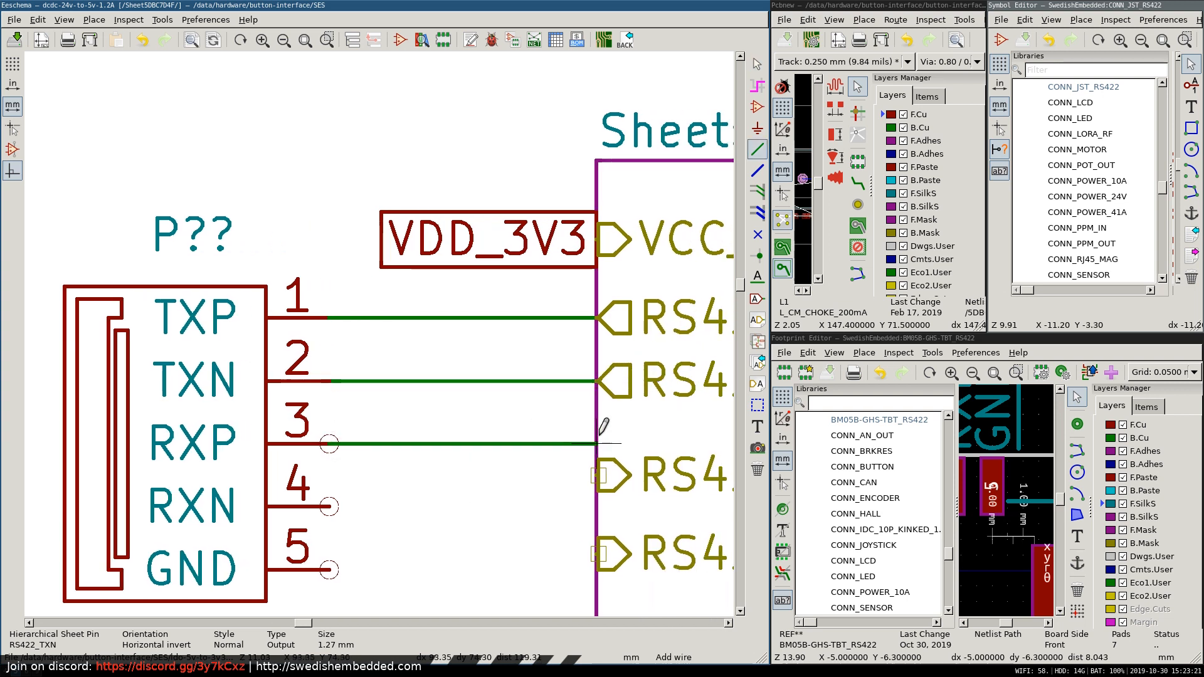
pyautogui.click(597, 443)
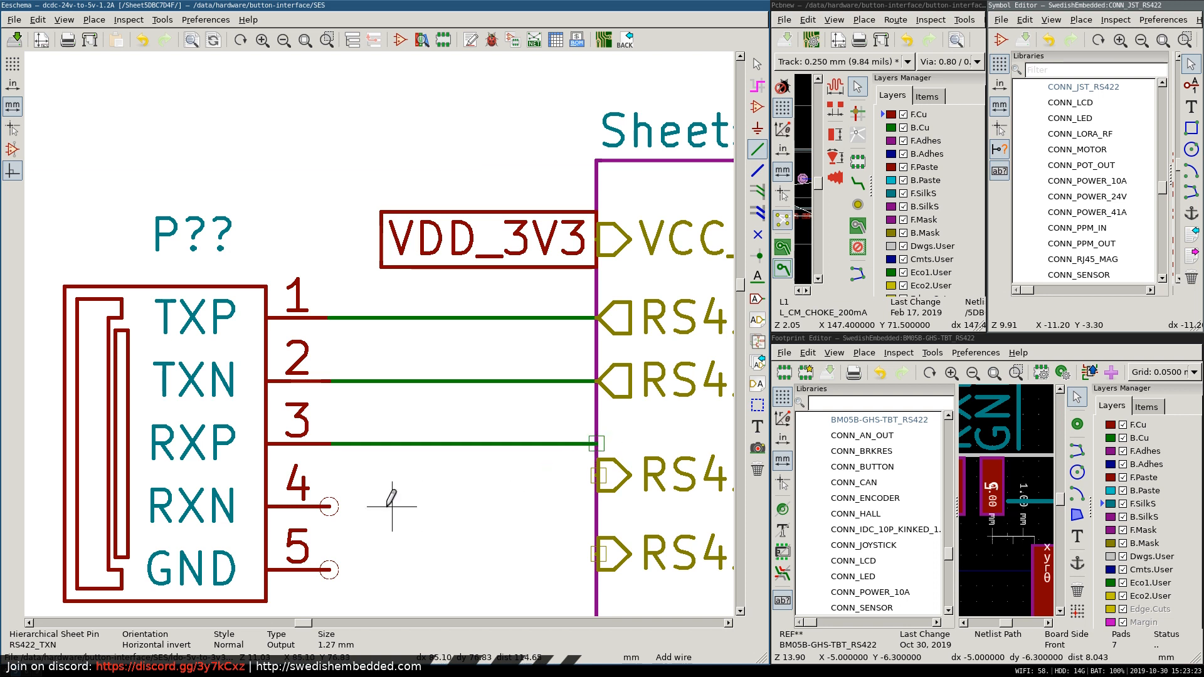
pyautogui.click(328, 507)
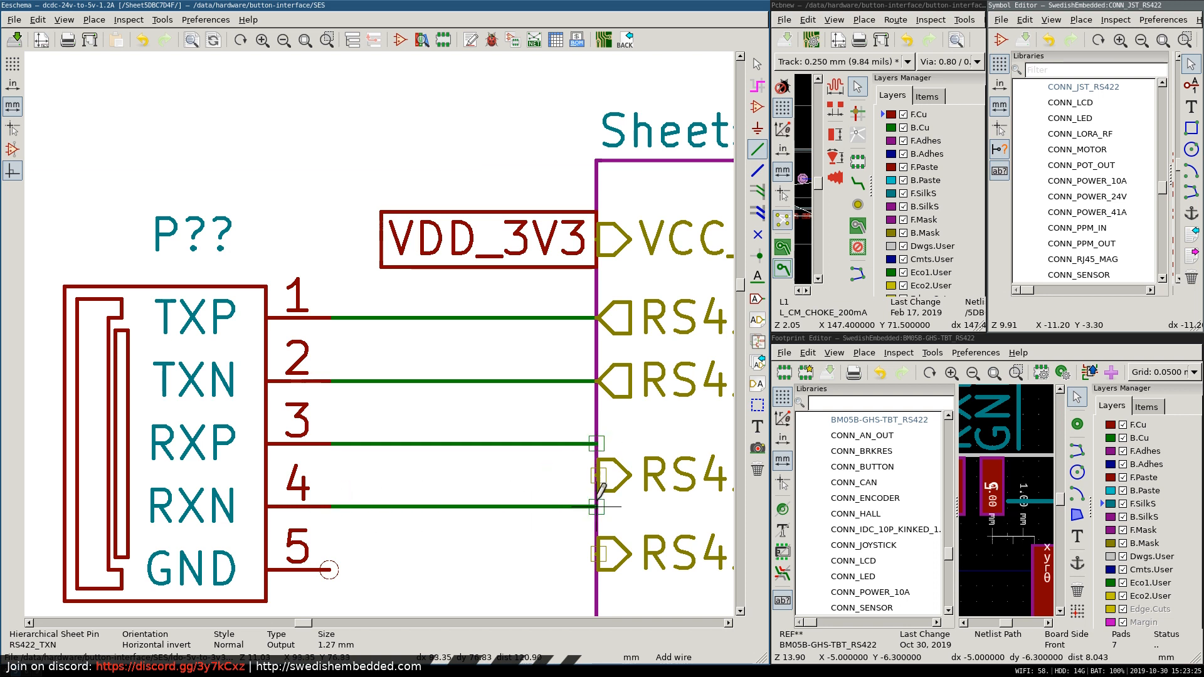
pyautogui.click(597, 506)
# Wire connector pin 5 (GND) downward and place a copy of the GNDREF ground symbol at the wire's end.
pyautogui.click(329, 569)
pyautogui.scroll(-2, 351, 558)
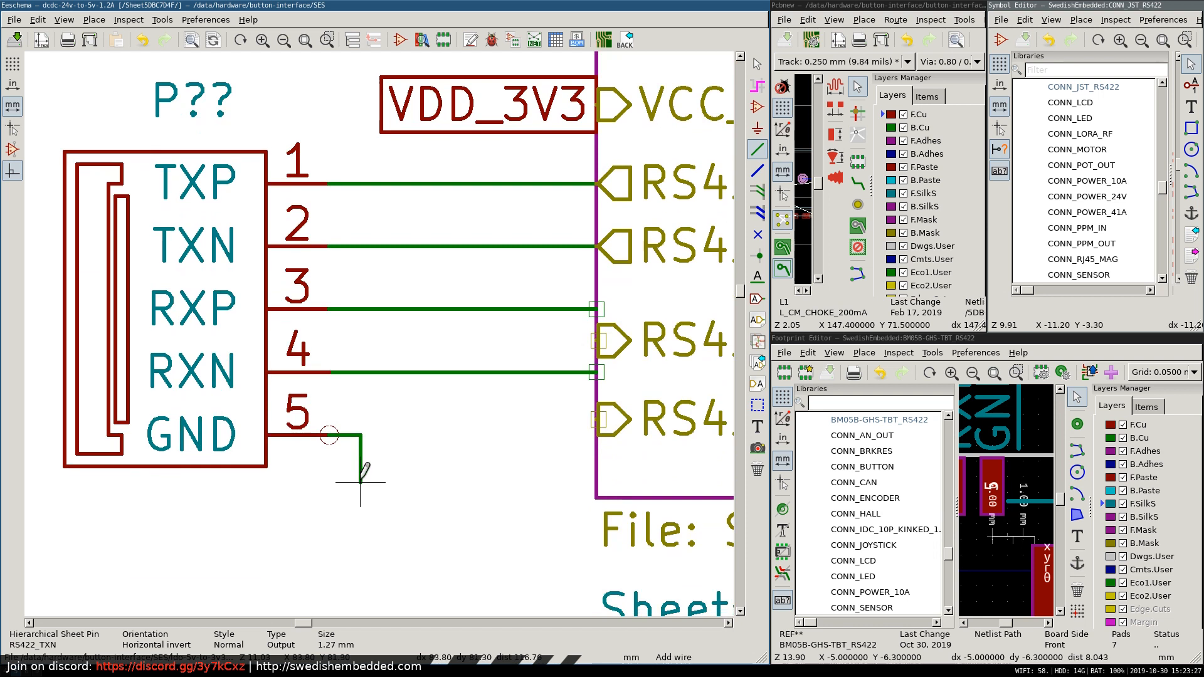
pyautogui.press('Escape')
pyautogui.scroll(-4, 492, 466)
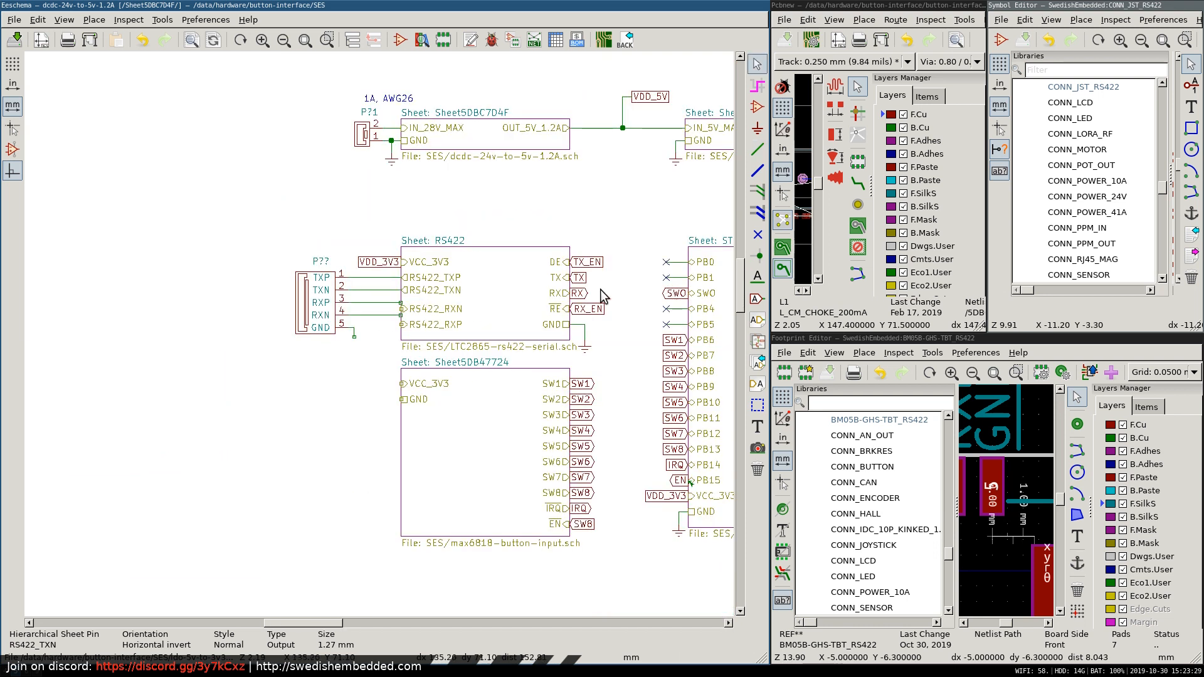
pyautogui.press('c')
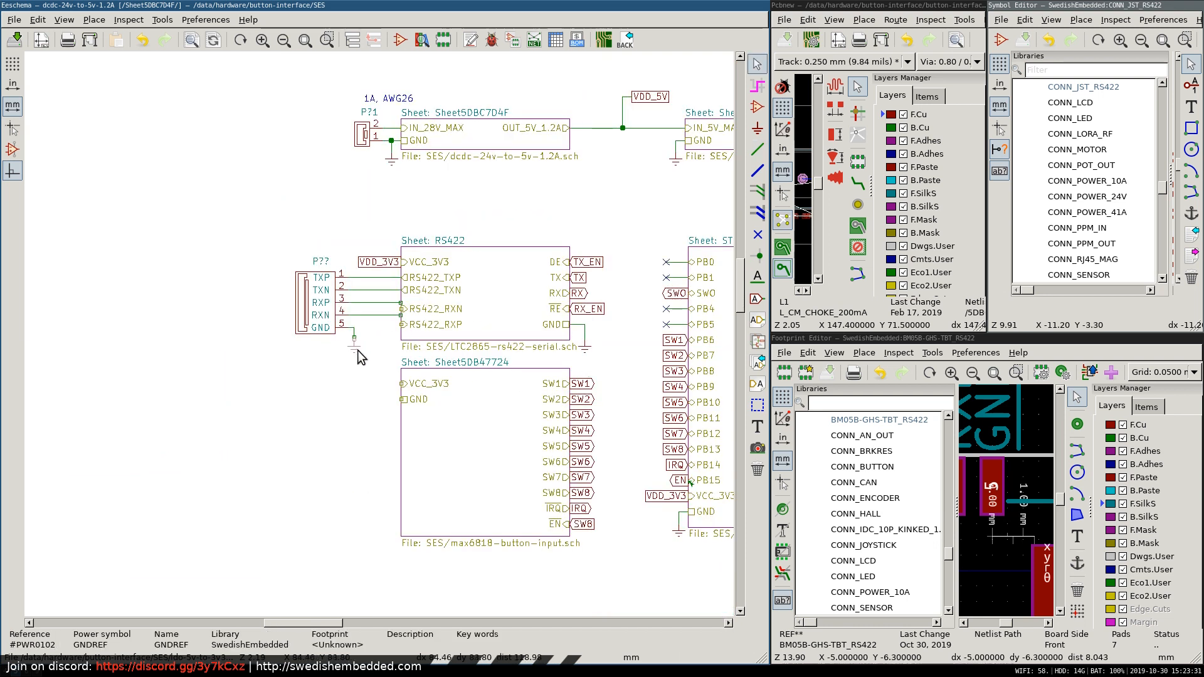
pyautogui.click(357, 346)
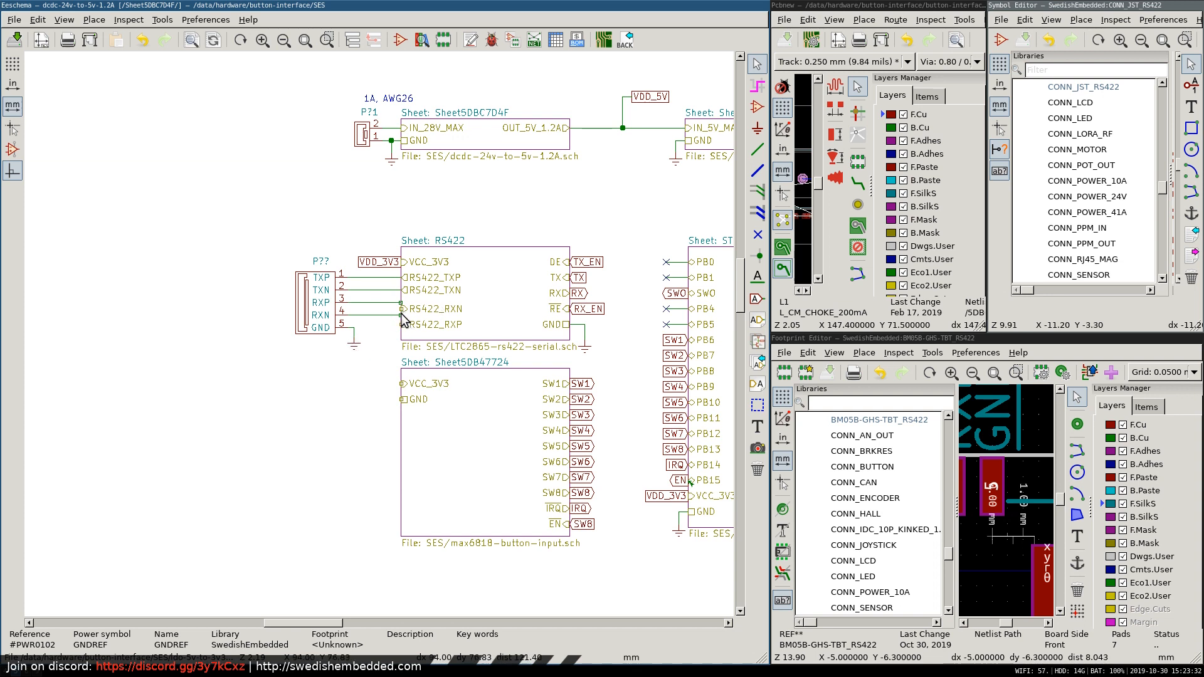
# Move the sheet pins RS422_RXN and RS422_RXP onto the ends of the wires from connector pins 3 and 4.
pyautogui.scroll(3, 405, 317)
pyautogui.press('m')
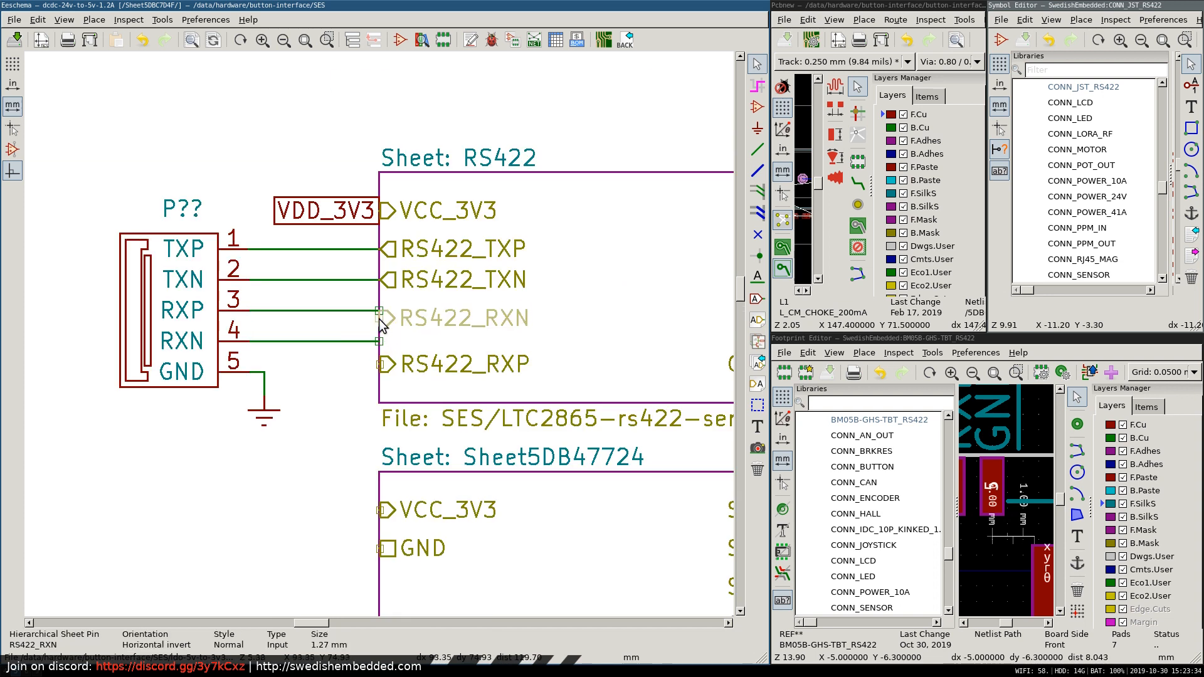
pyautogui.click(384, 312)
pyautogui.press('m')
pyautogui.click(383, 340)
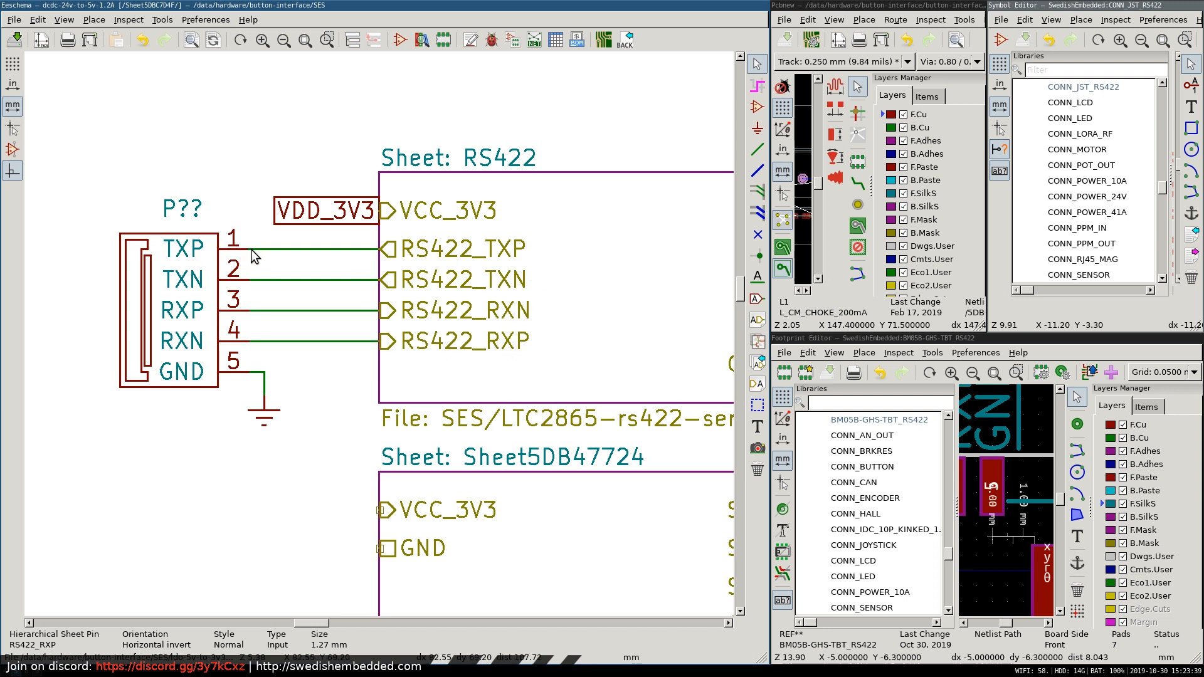
pyautogui.scroll(-3, 471, 388)
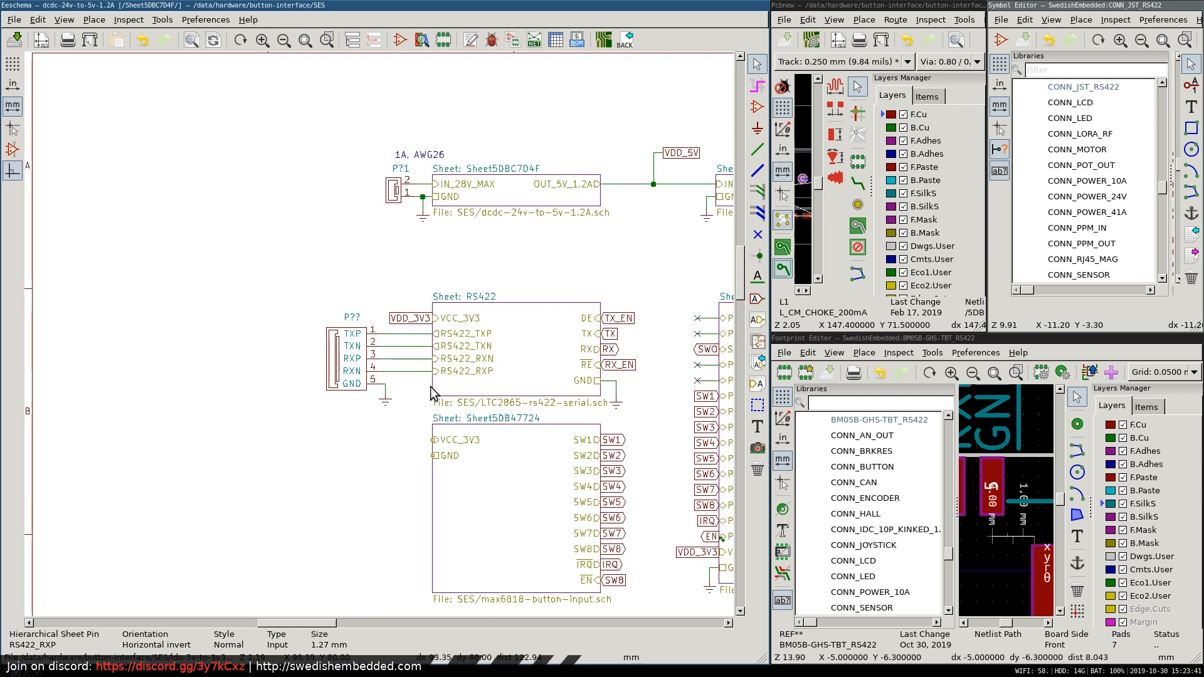
pyautogui.scroll(-3, 401, 358)
pyautogui.scroll(5, 379, 341)
pyautogui.scroll(-4, 379, 340)
pyautogui.scroll(3, 378, 338)
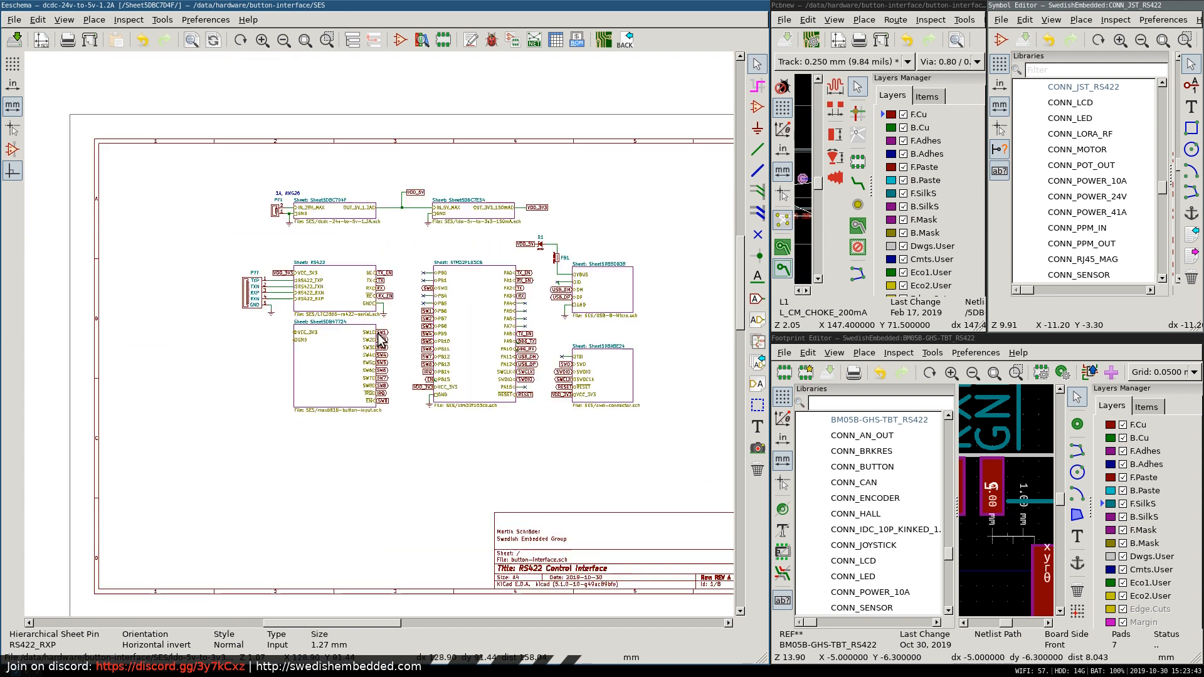
pyautogui.scroll(4, 379, 338)
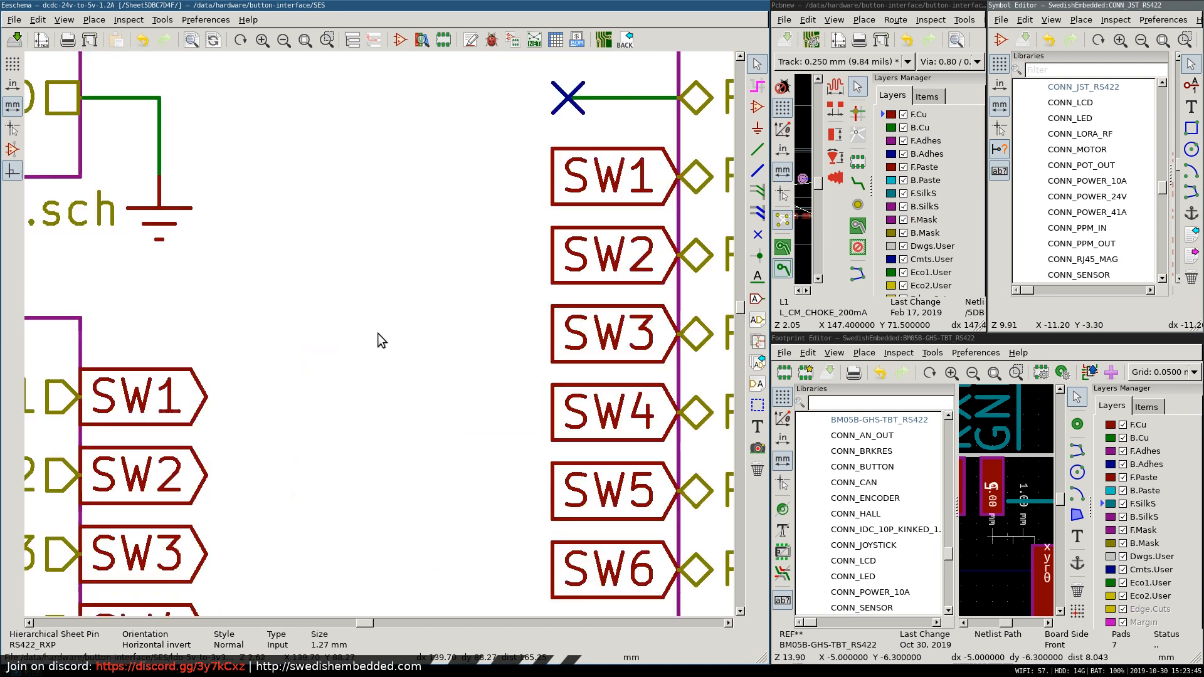
pyautogui.scroll(-5, 379, 338)
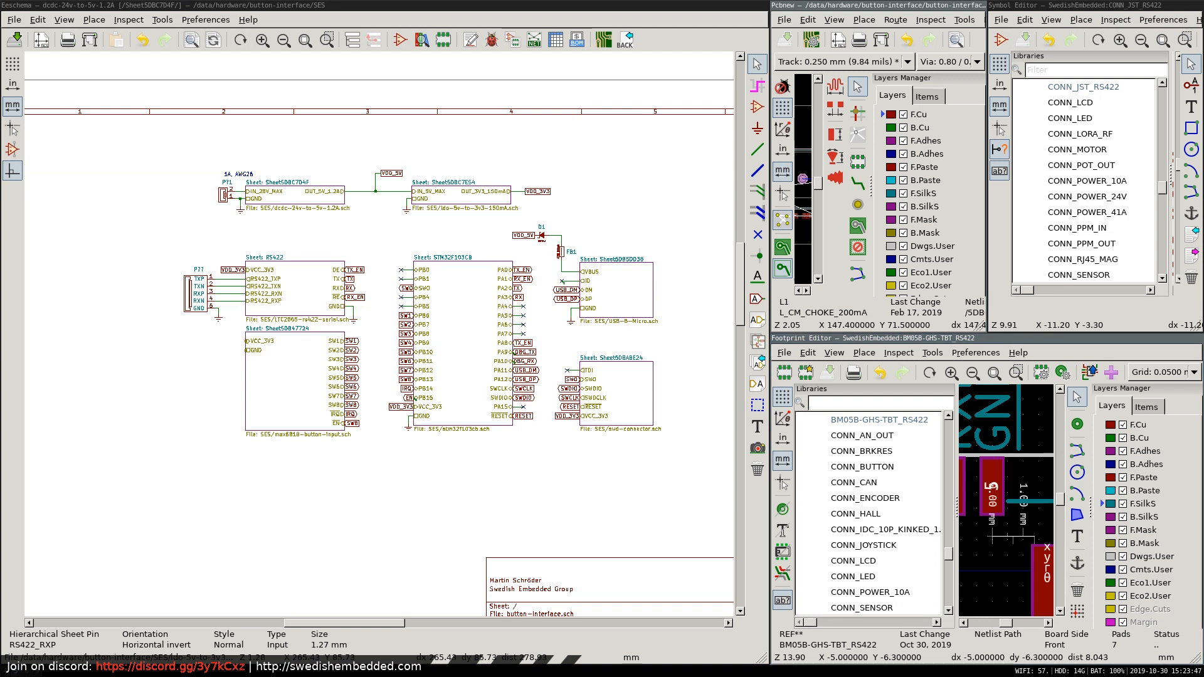